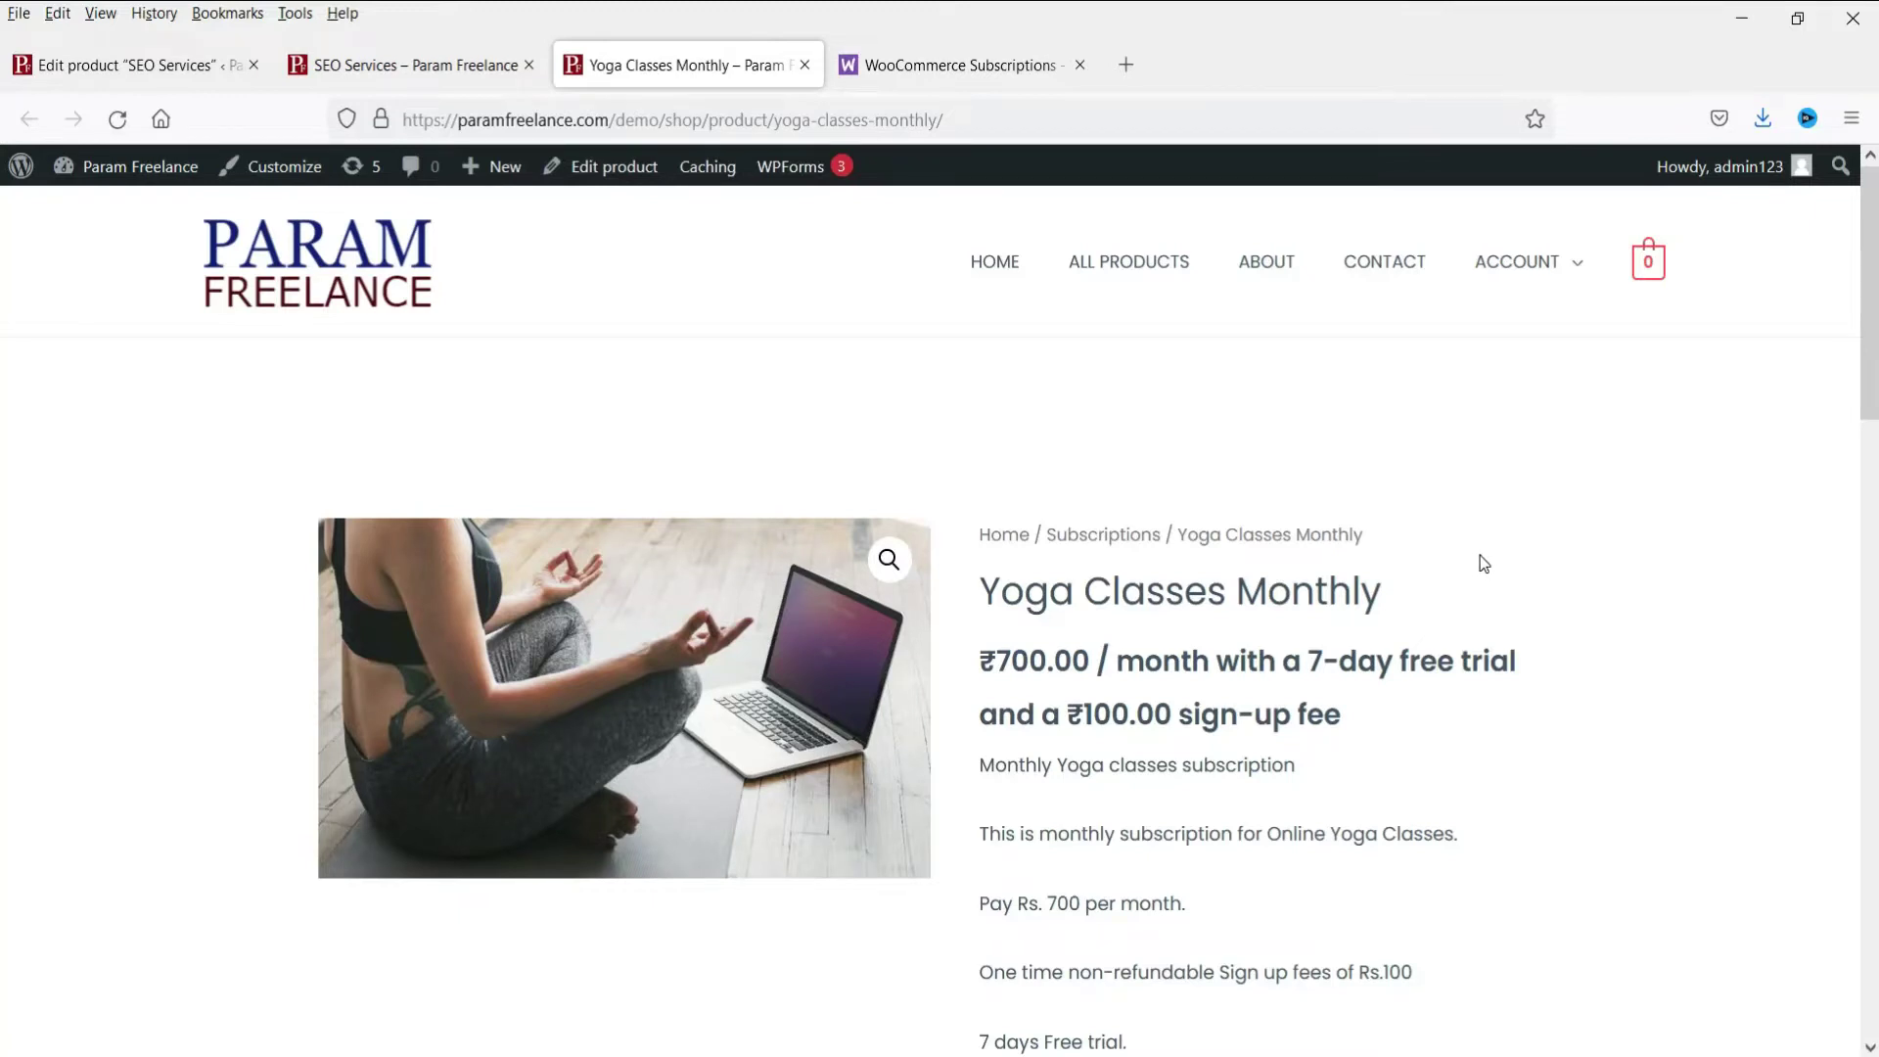
# Review the price, sign-up fee and free-trial terms on the Yoga Classes Monthly product page.
pyautogui.scroll(-1, 1480, 558)
pyautogui.moveTo(977, 448); pyautogui.dragTo(1193, 460)
pyautogui.click(1397, 466)
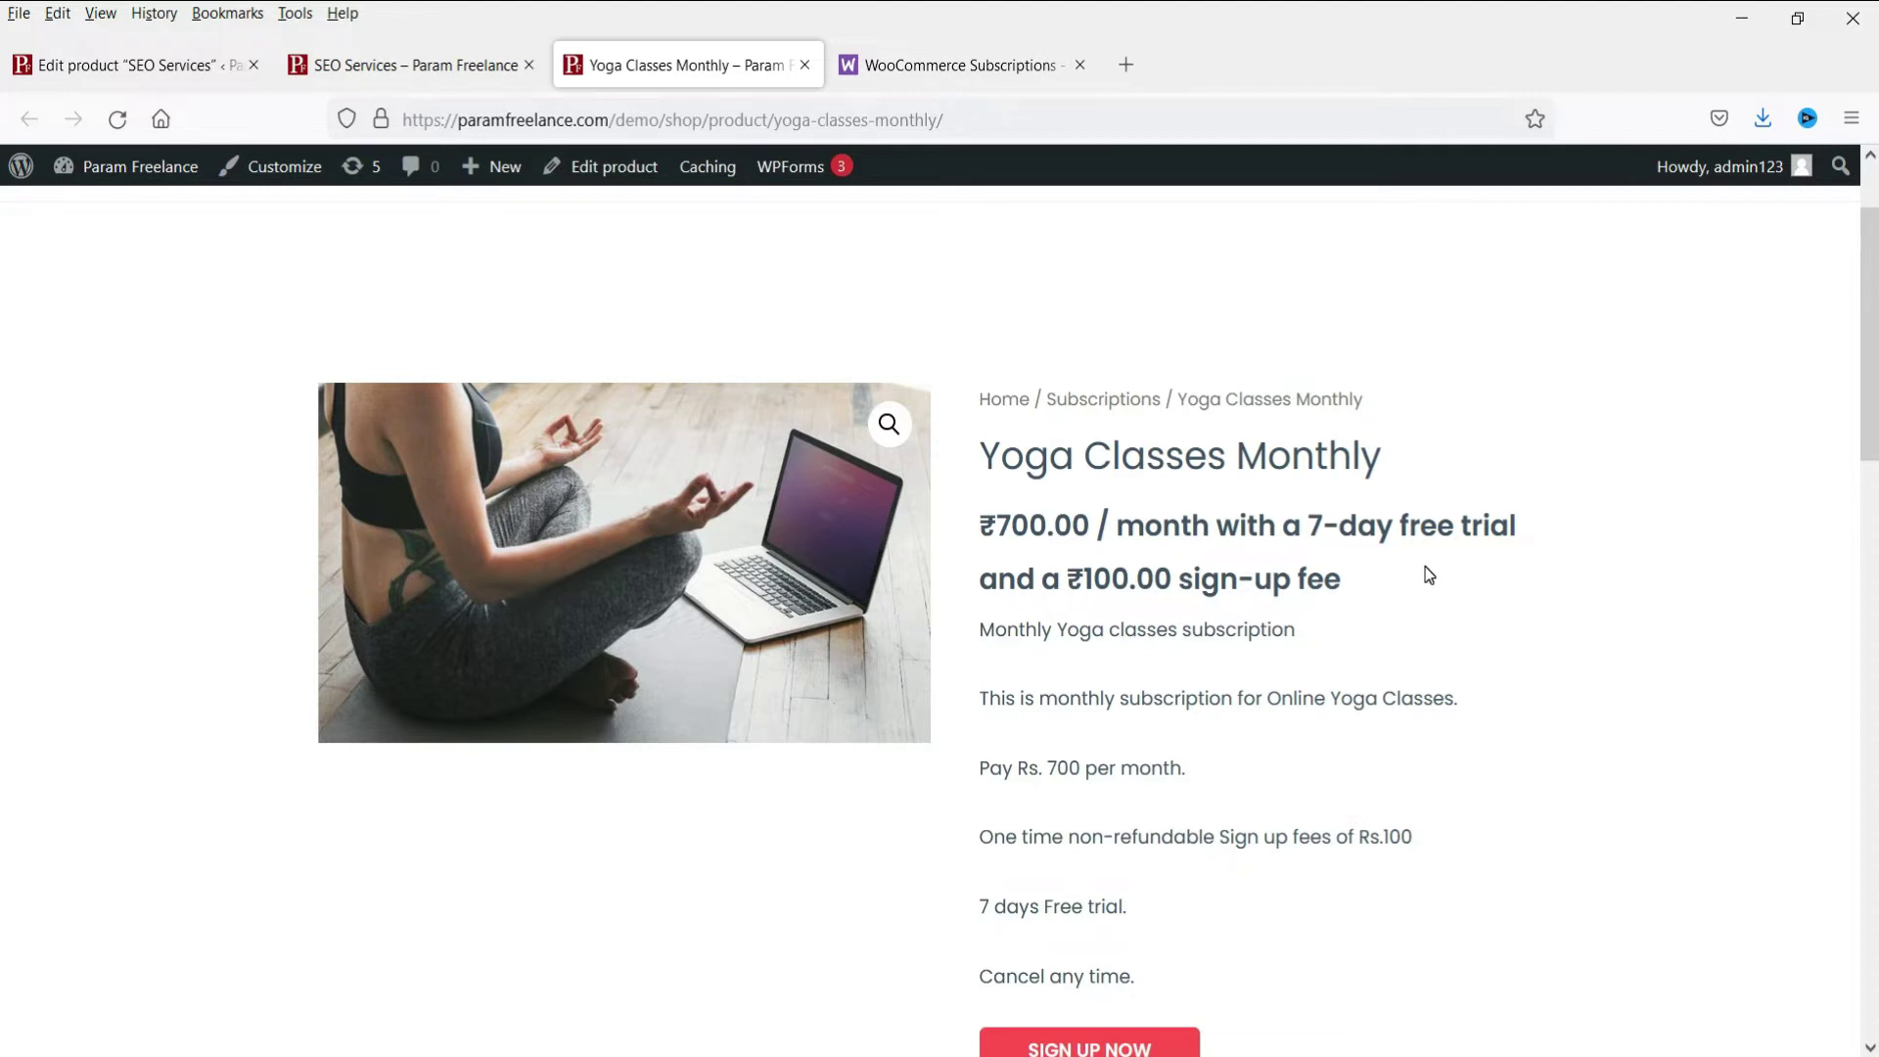
# Switch to the SEO Services product page and review its Basic, Silver and Gold plan descriptions.
pyautogui.hotkey('ctrl', 'shift', 'Tab')
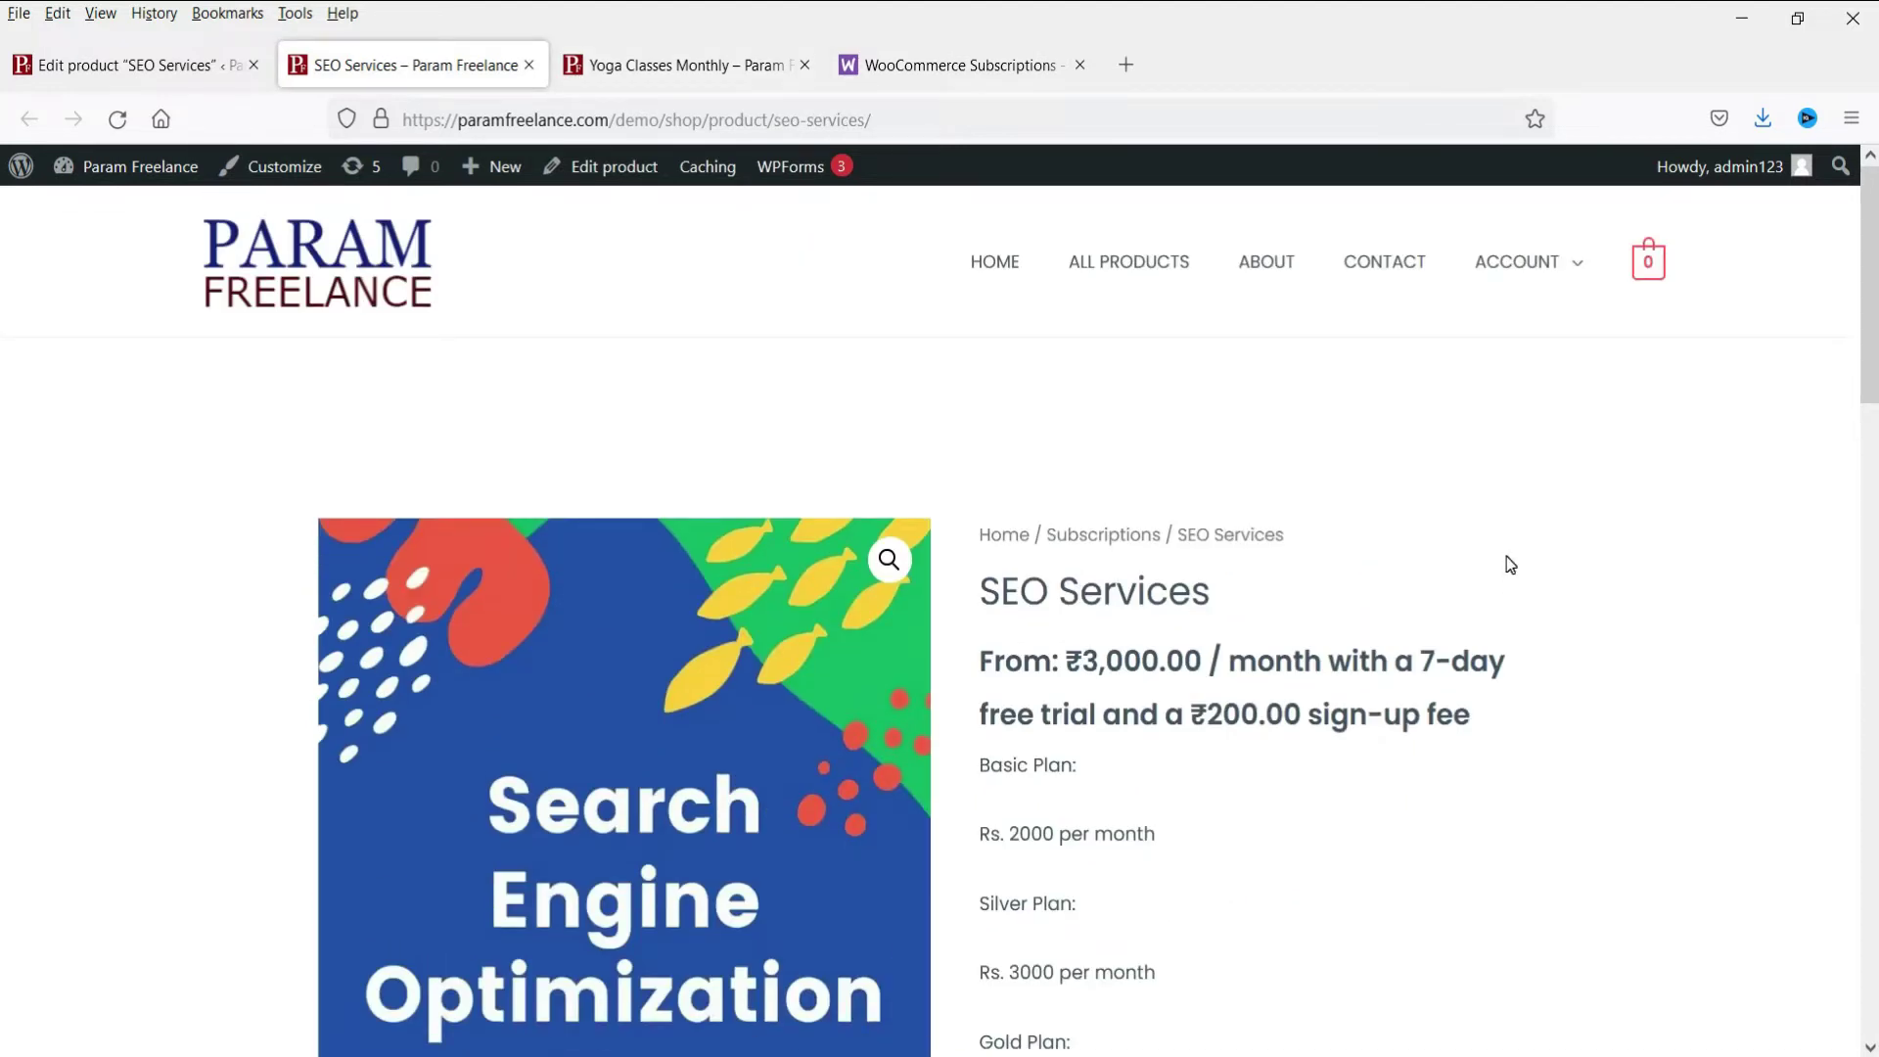
pyautogui.scroll(-2, 1507, 554)
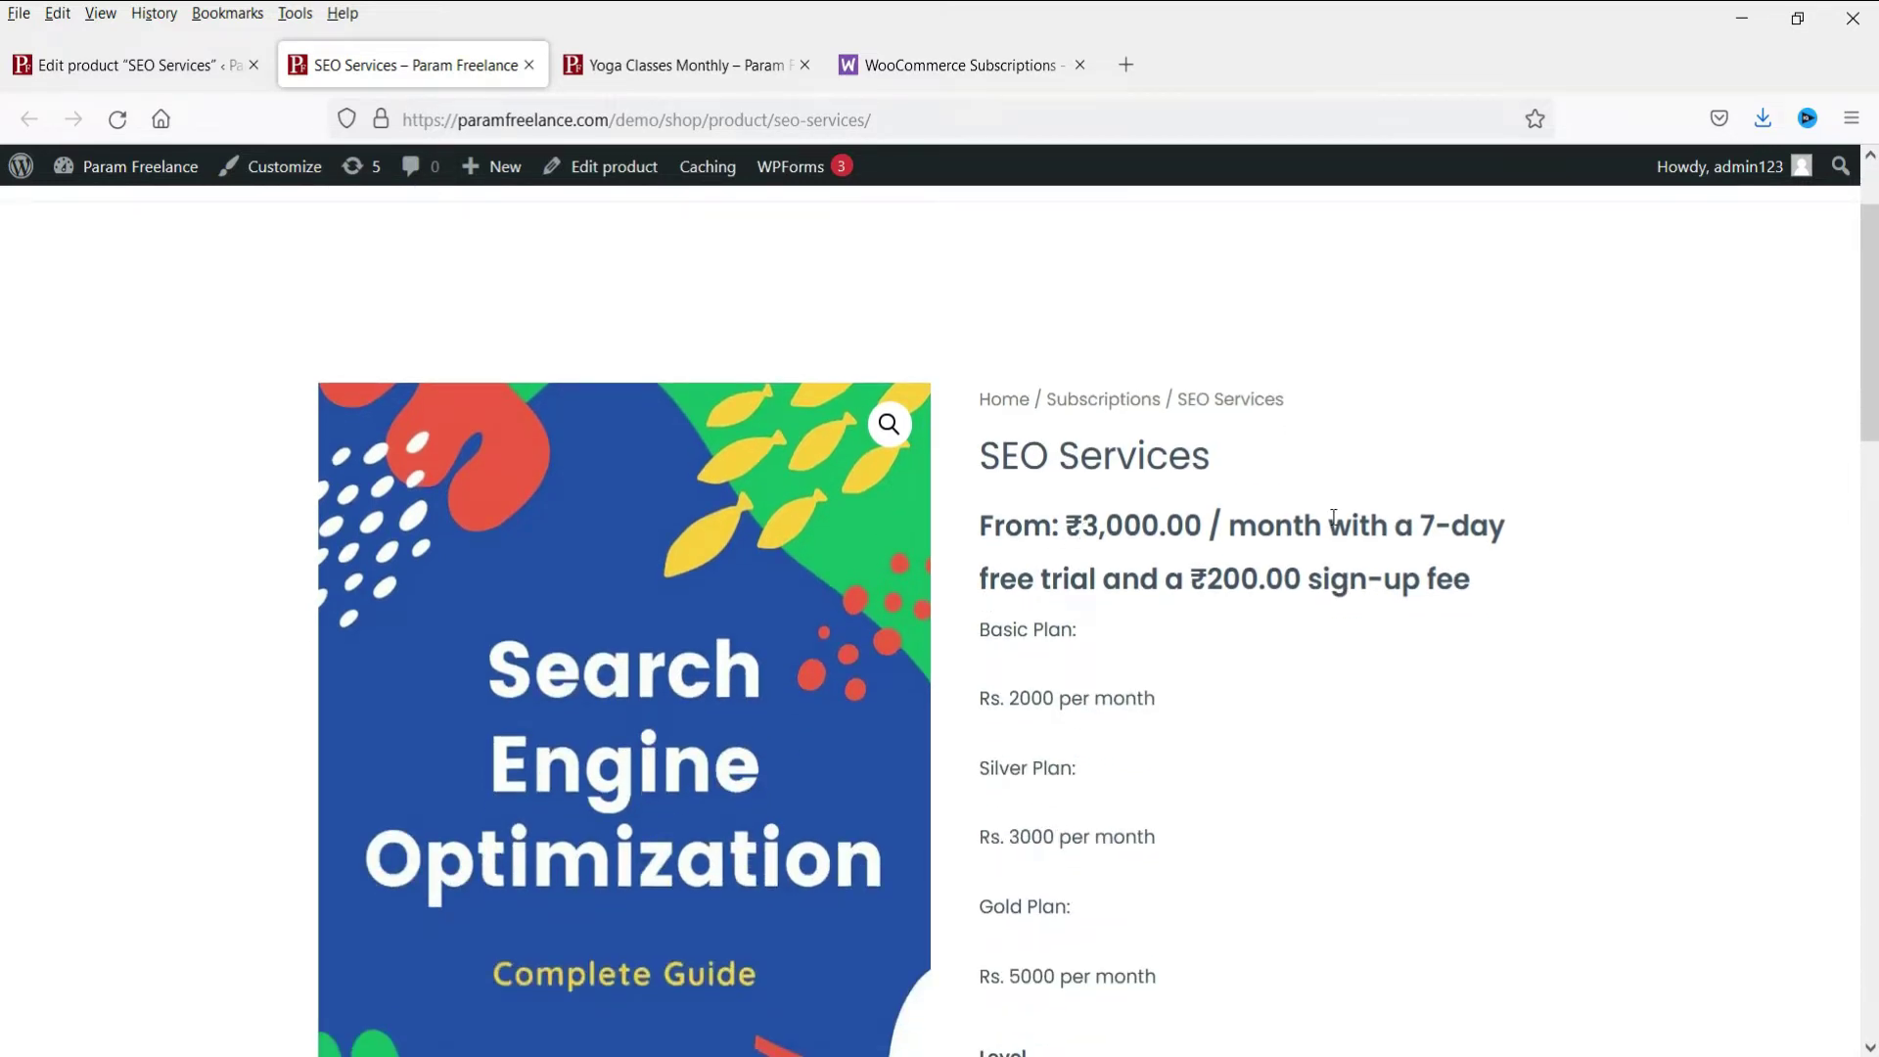
pyautogui.scroll(-4, 1363, 524)
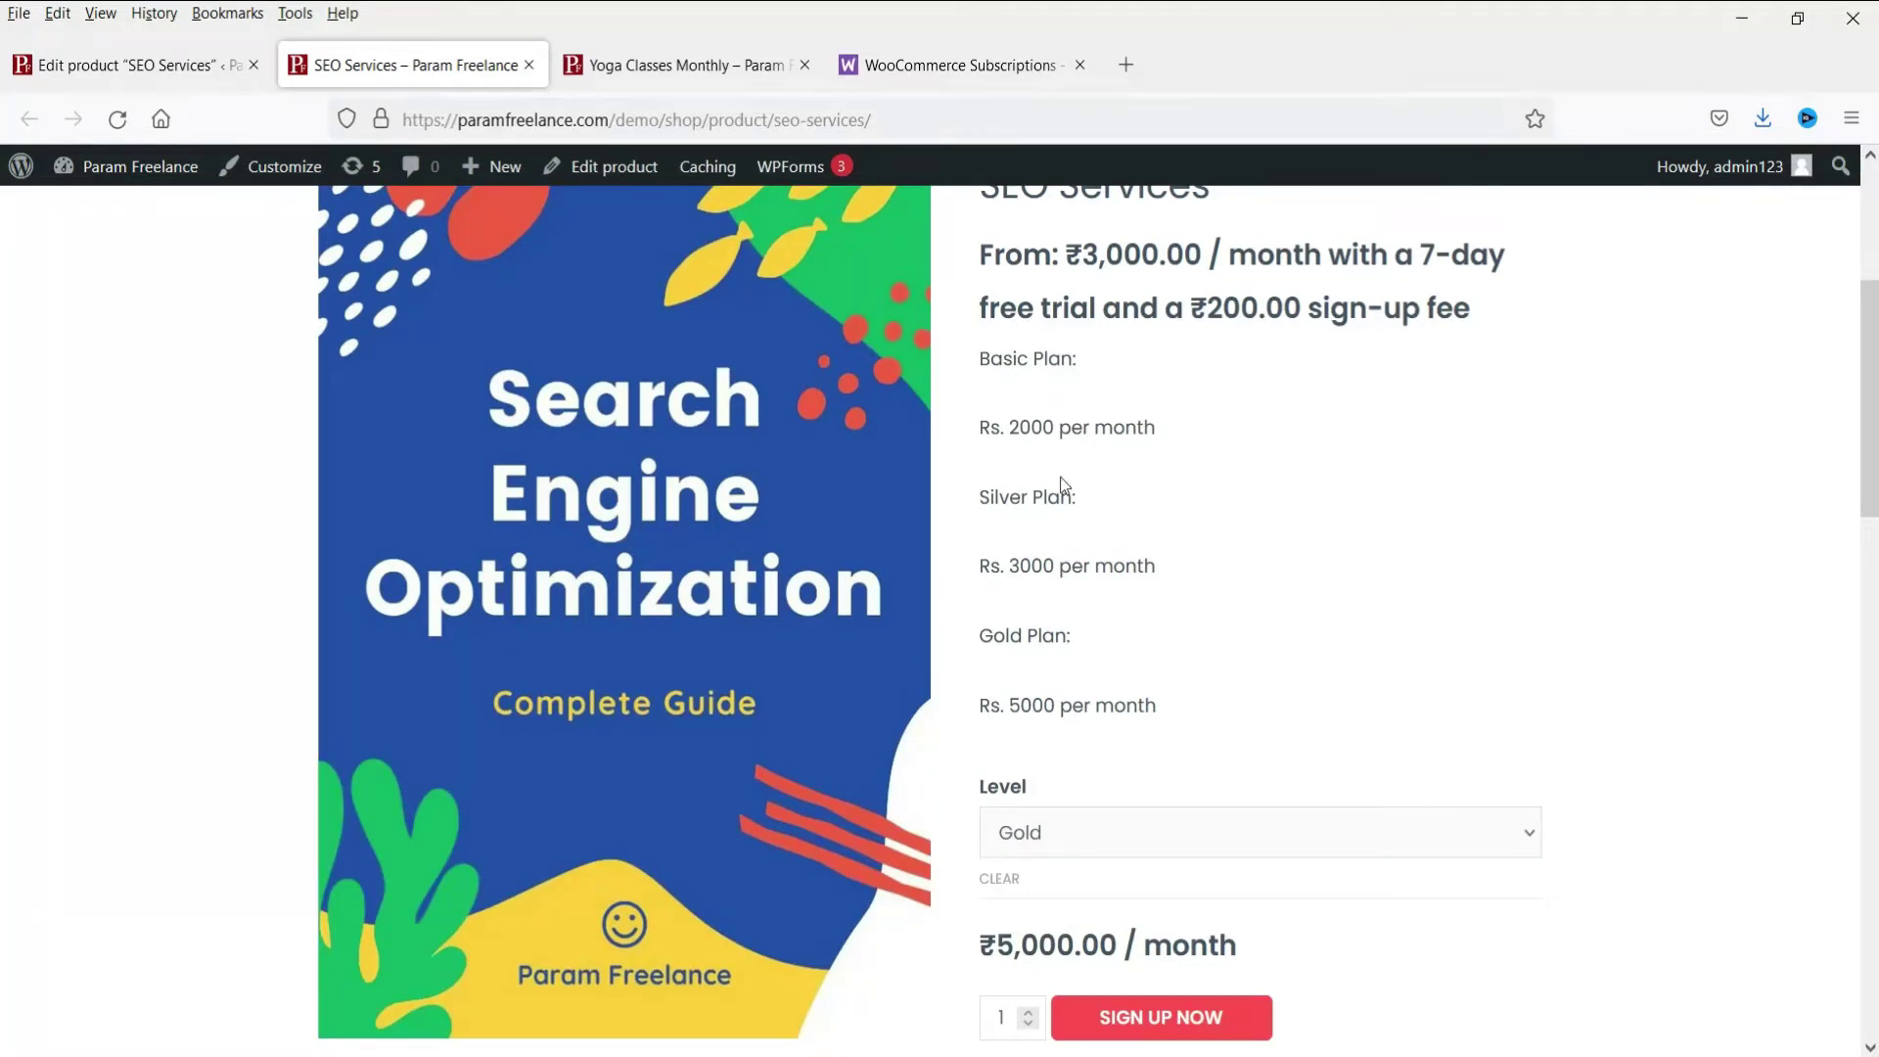
pyautogui.scroll(-2, 1155, 444)
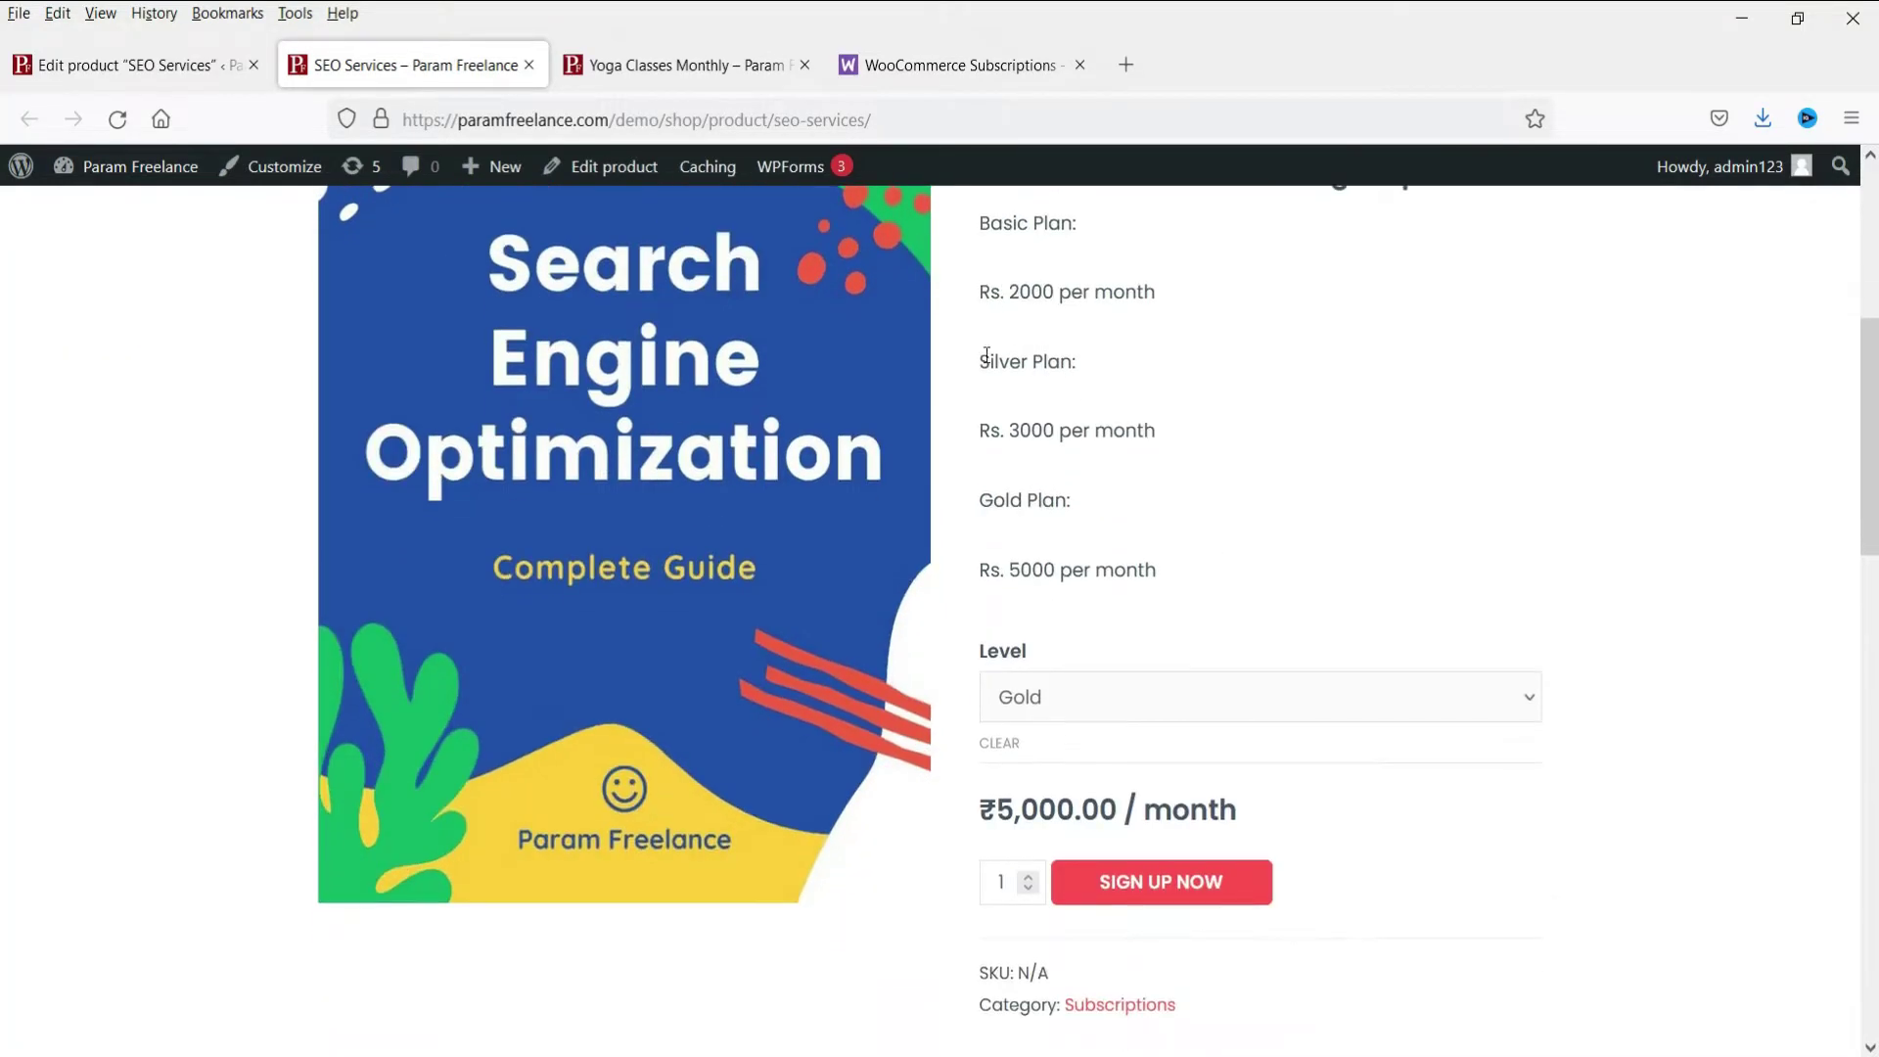
pyautogui.scroll(-2, 1302, 472)
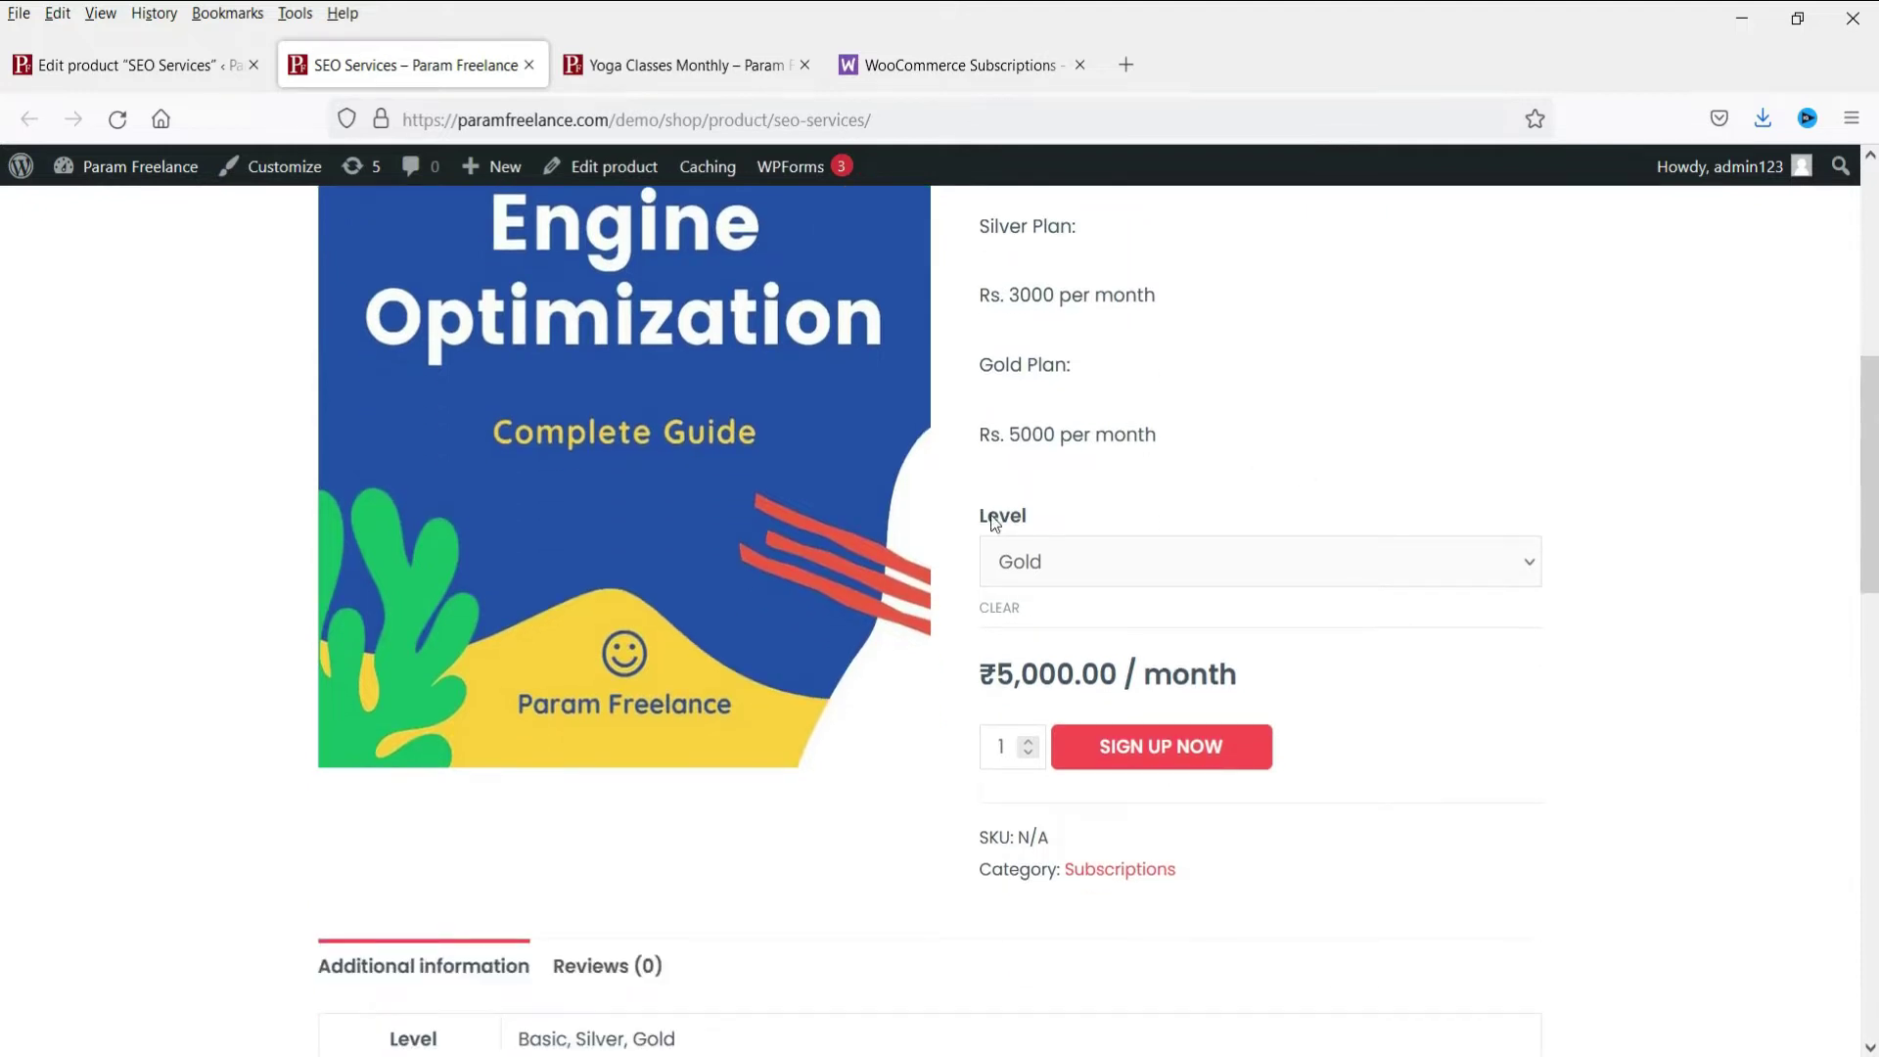
# Compare the SEO Services subscription pricing by choosing the Basic, Silver and Gold levels in turn.
pyautogui.click(1084, 563)
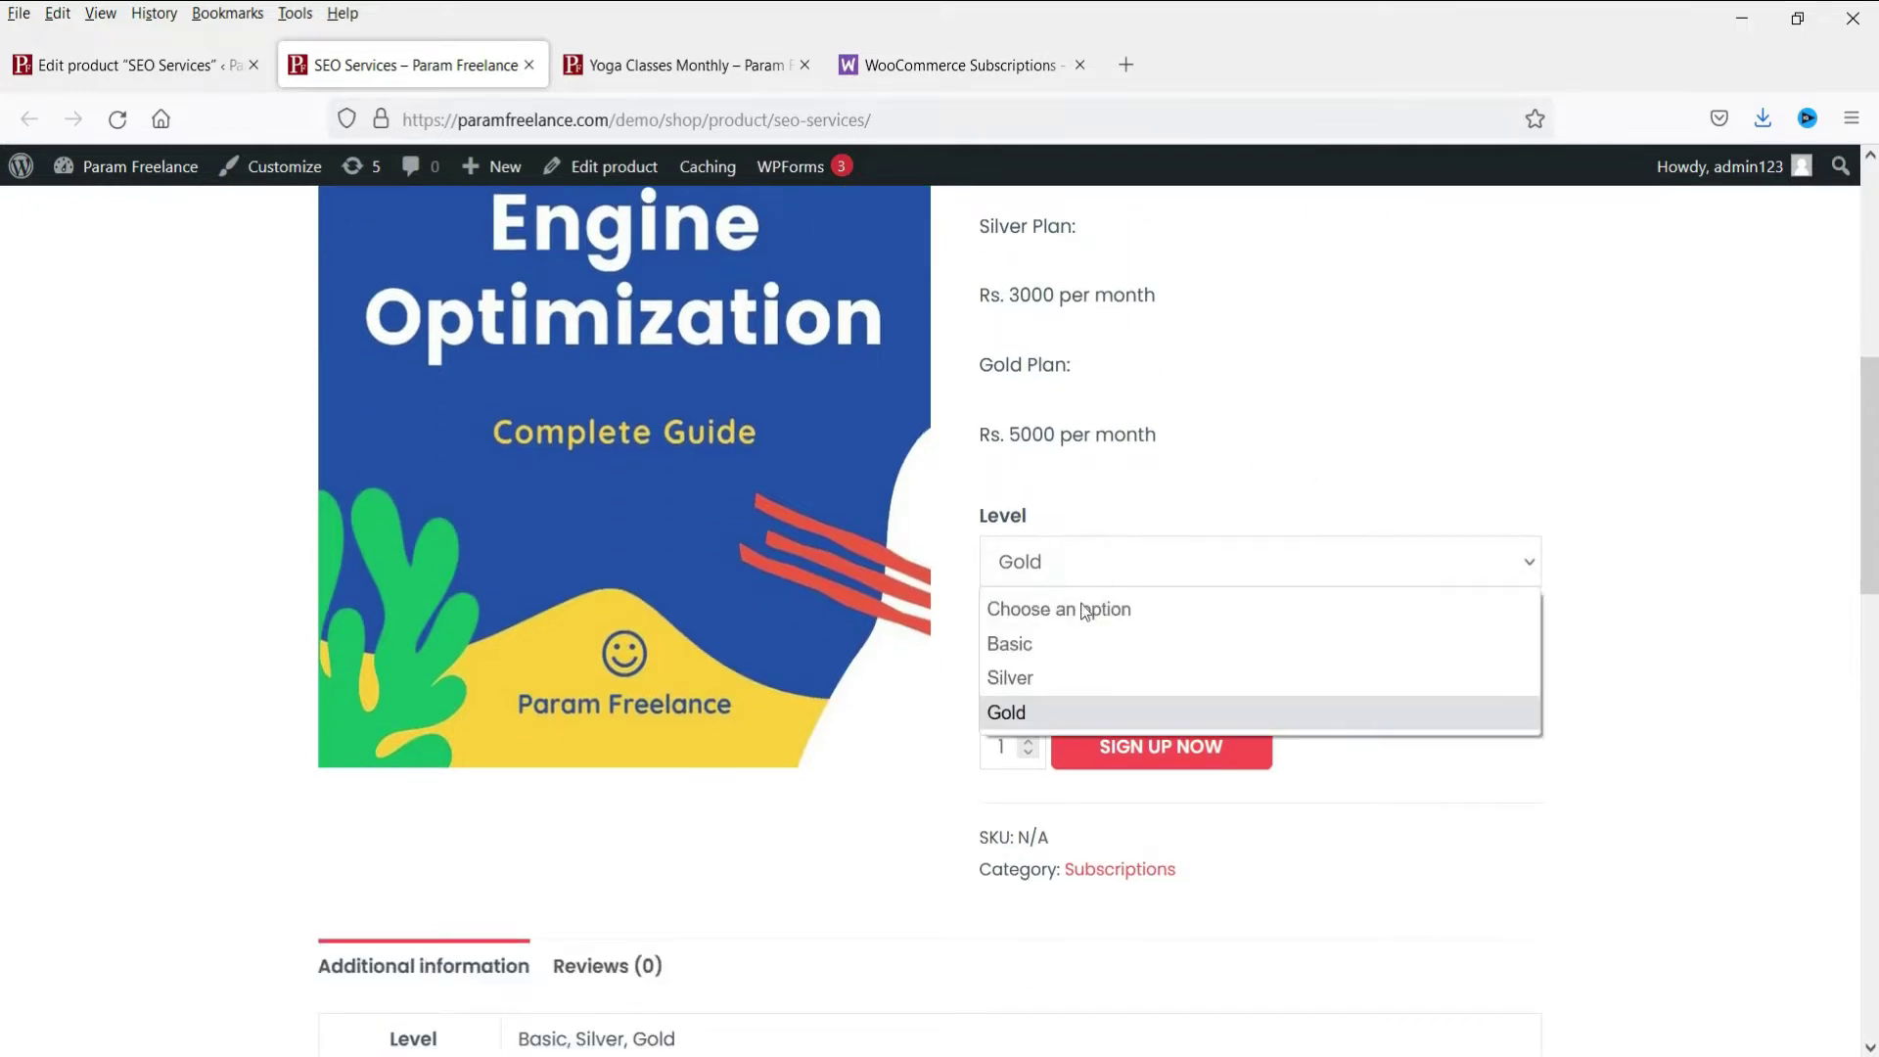
pyautogui.click(1103, 646)
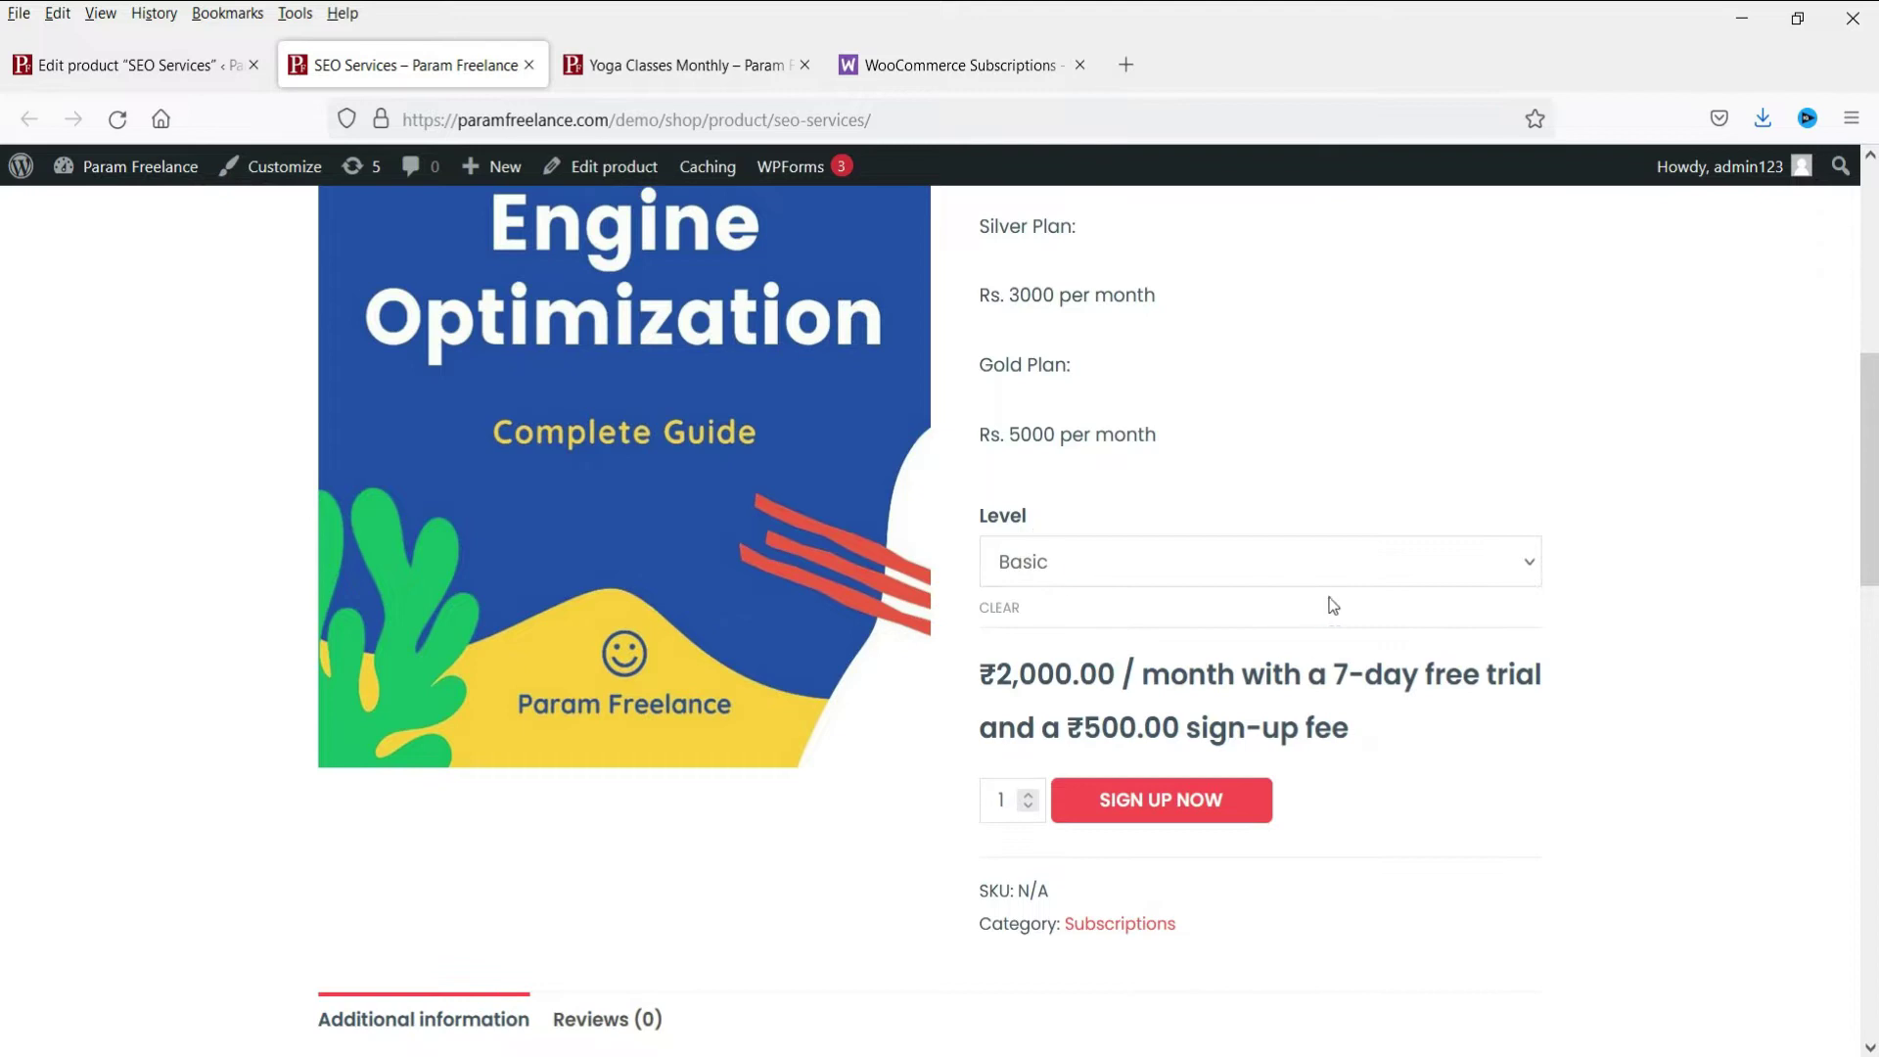
pyautogui.scroll(-2, 1329, 608)
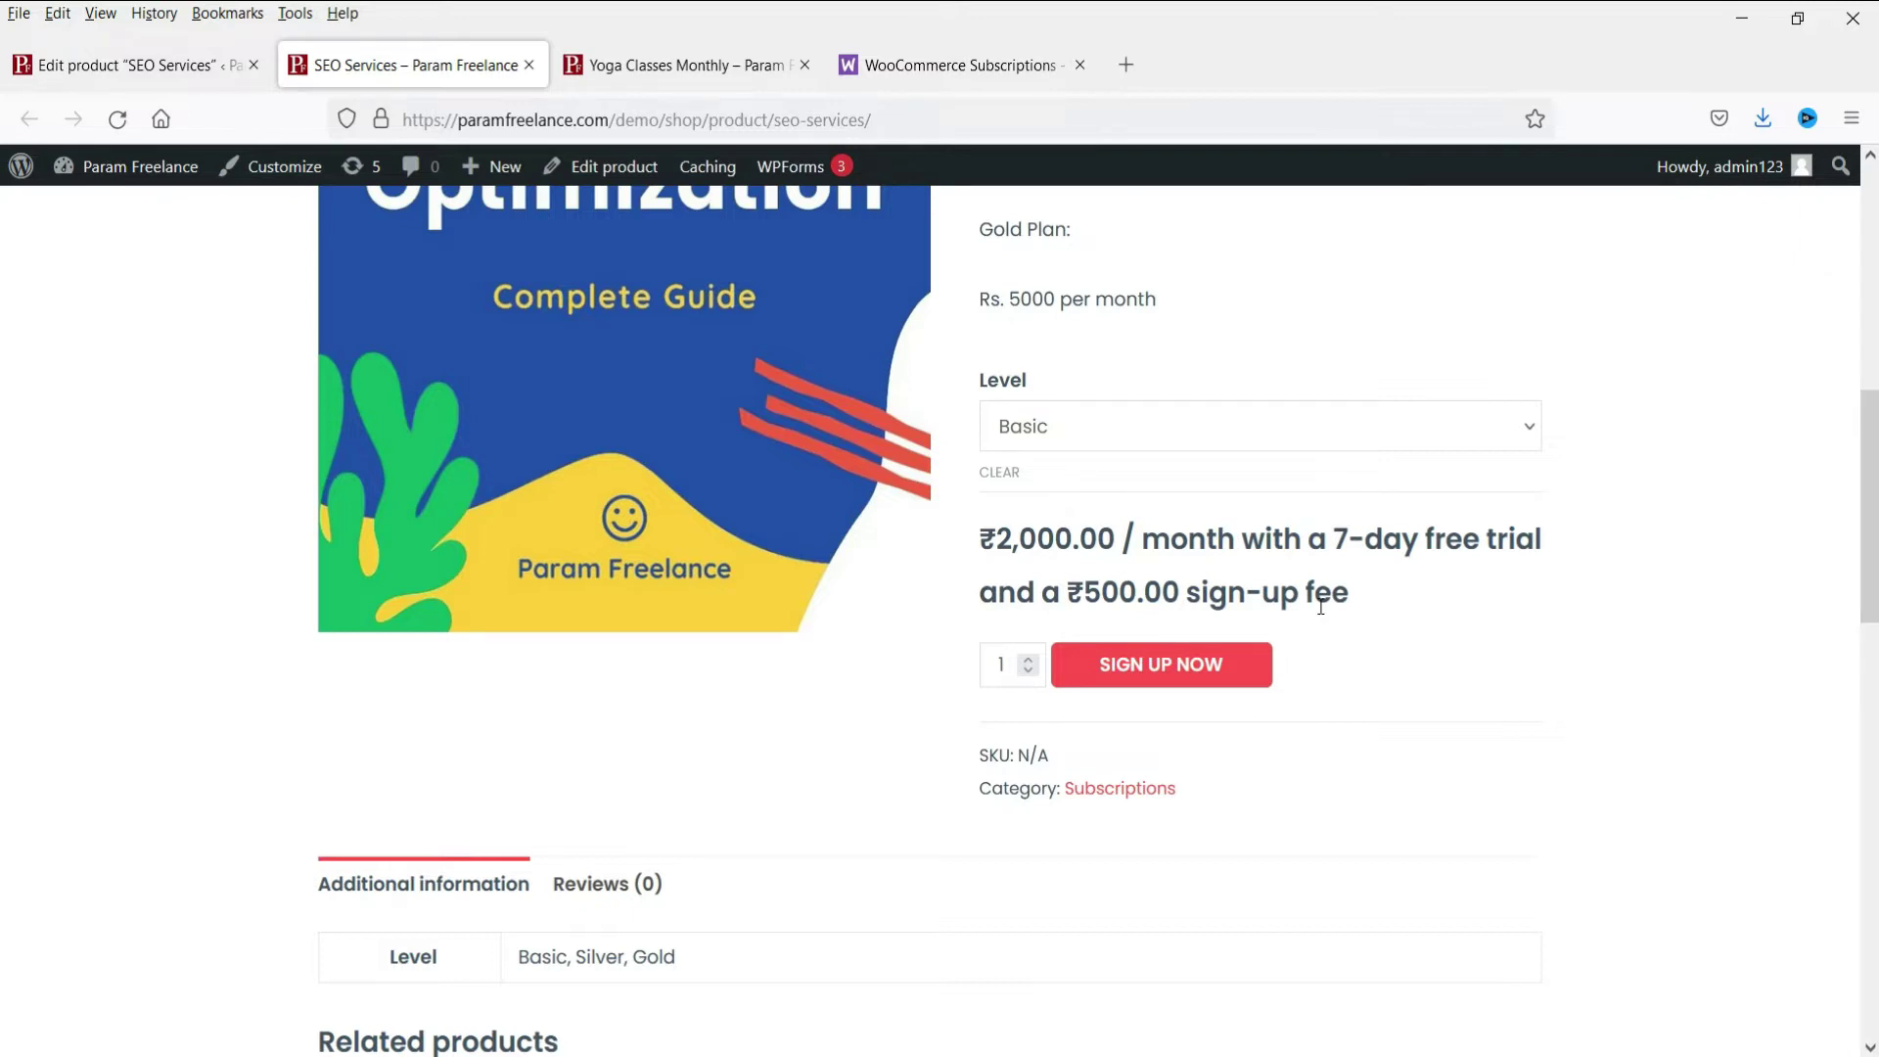
pyautogui.click(1267, 426)
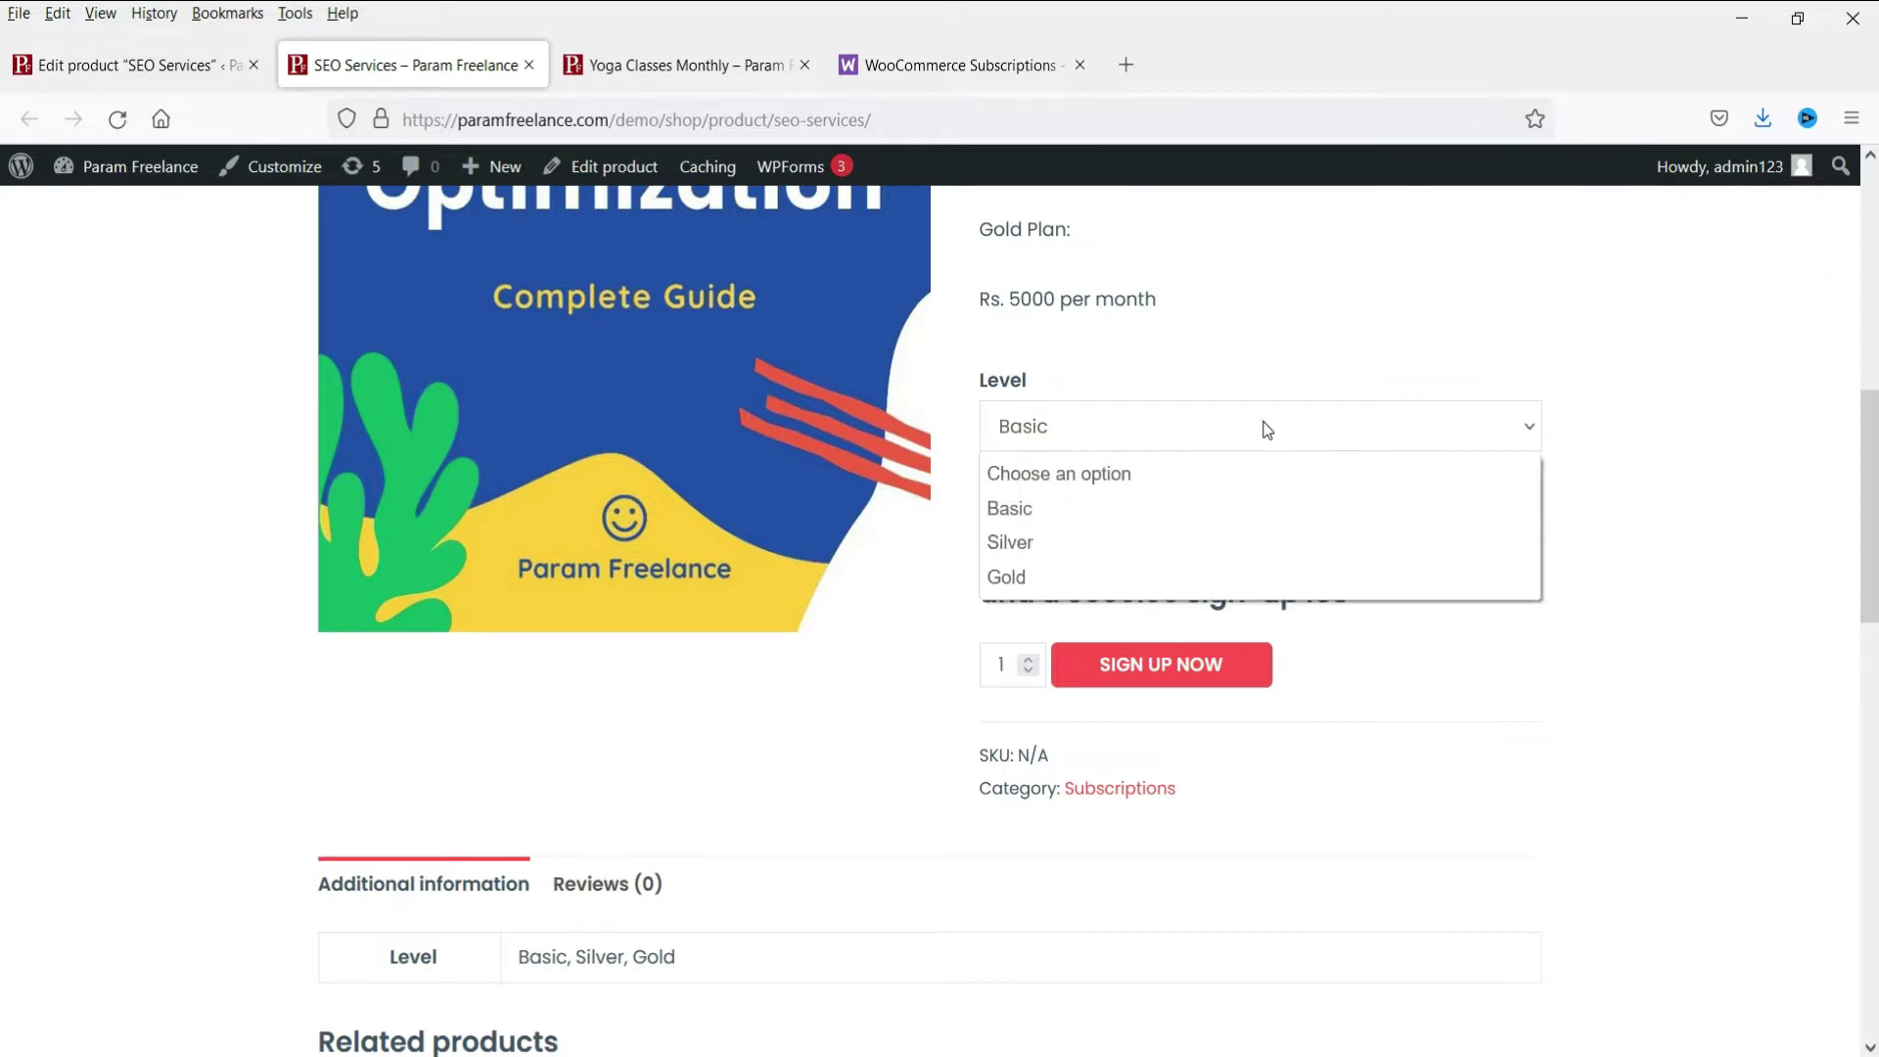
pyautogui.click(1257, 557)
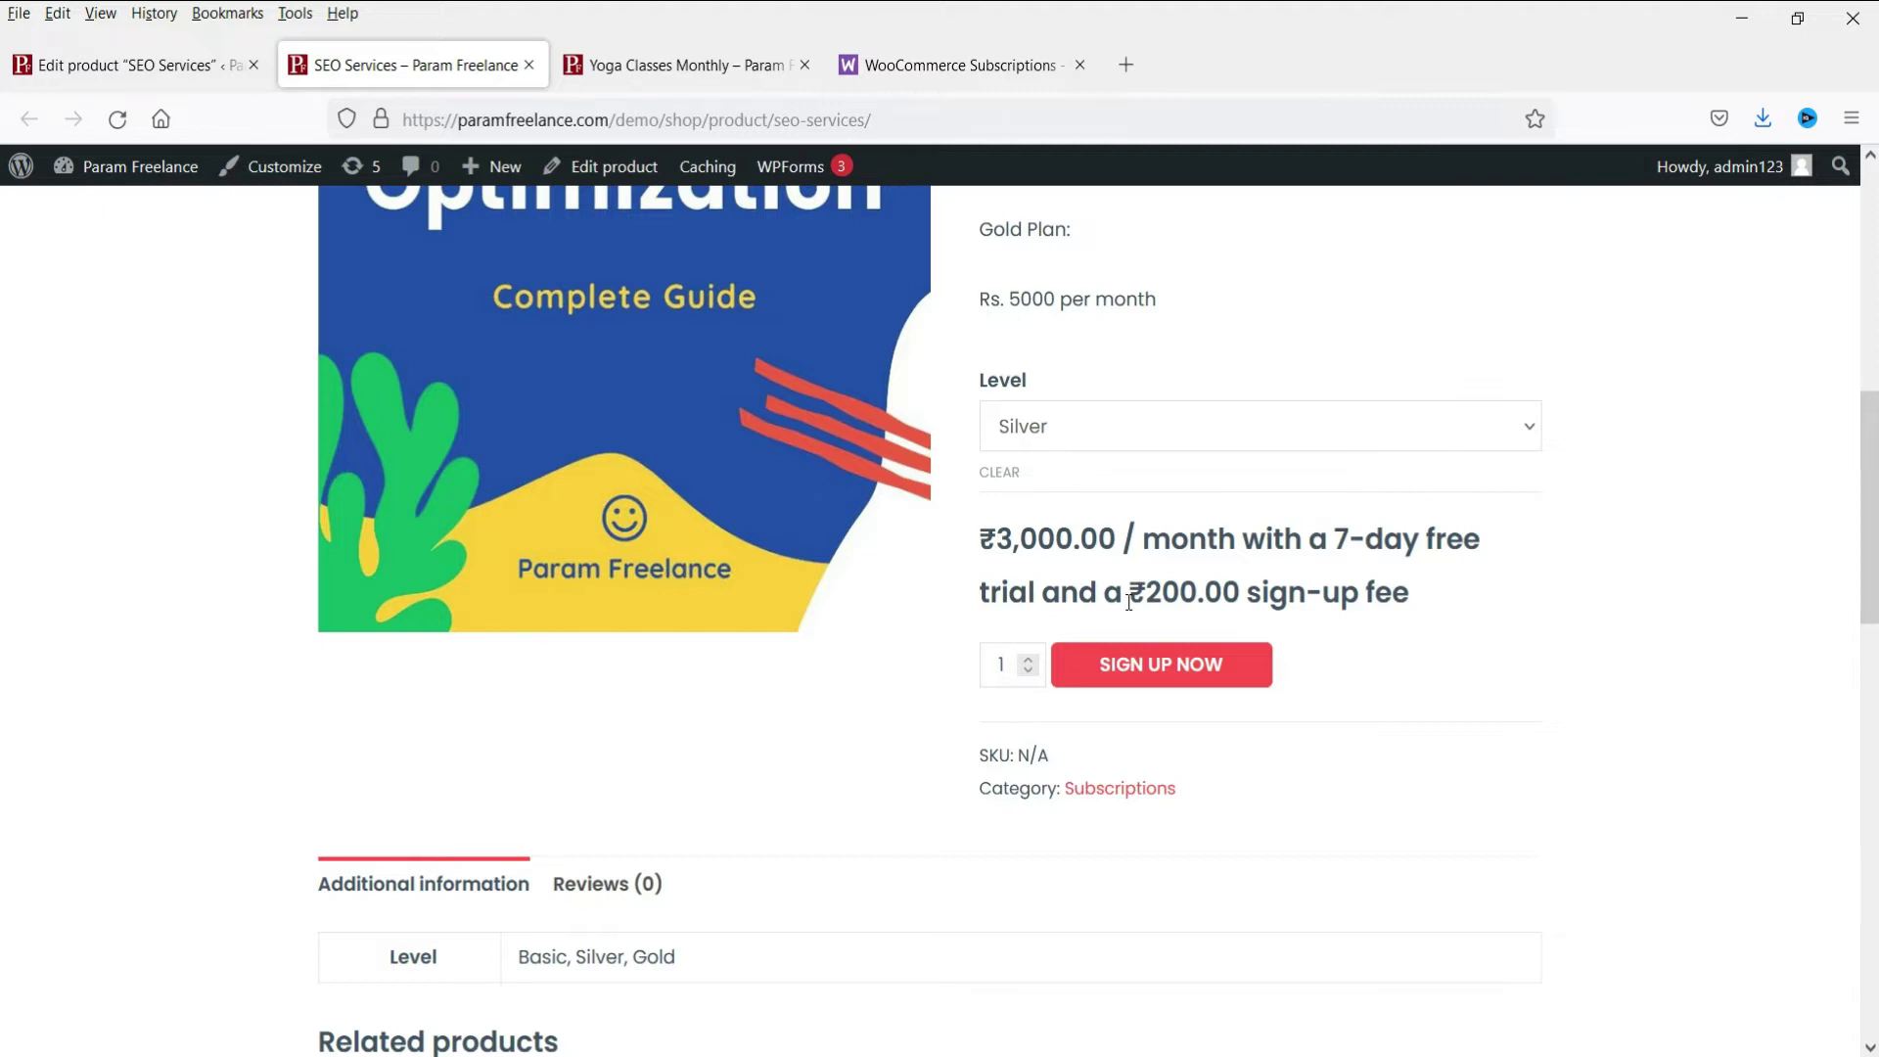
pyautogui.click(1188, 431)
pyautogui.click(1142, 572)
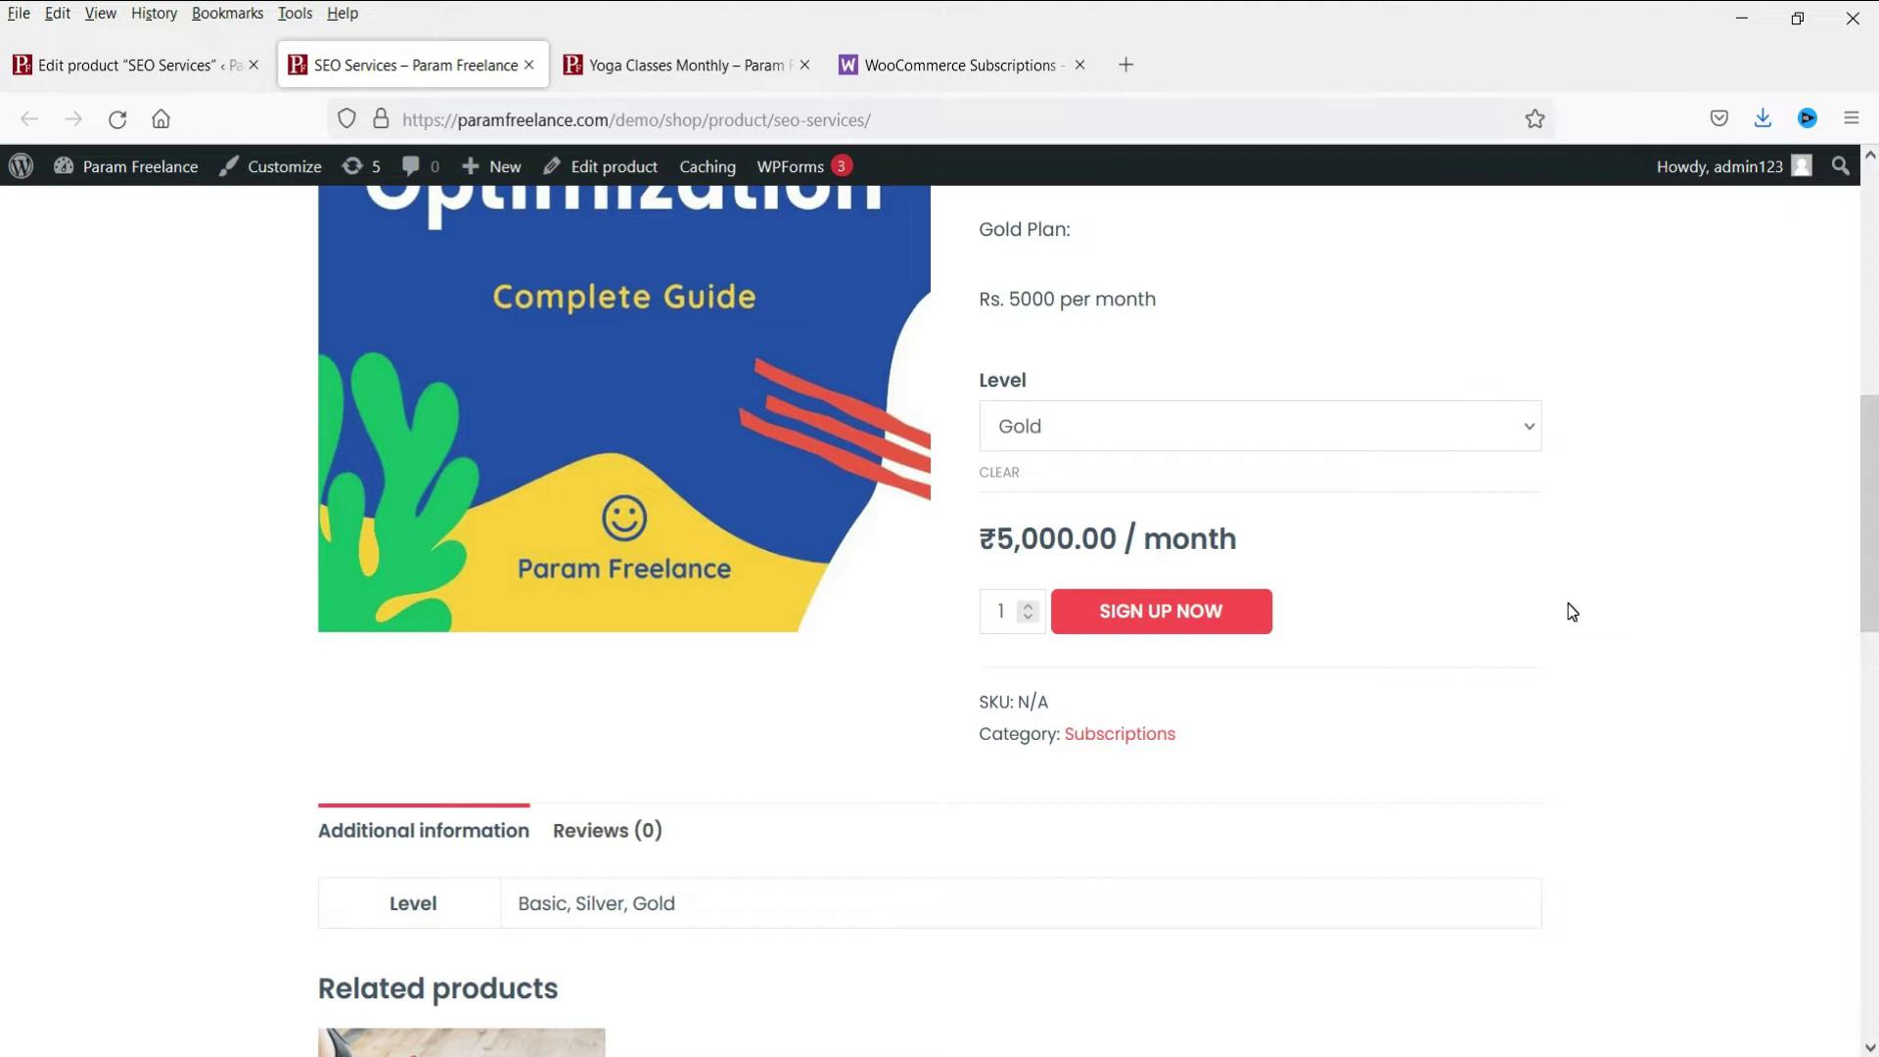
pyautogui.scroll(7, 1568, 603)
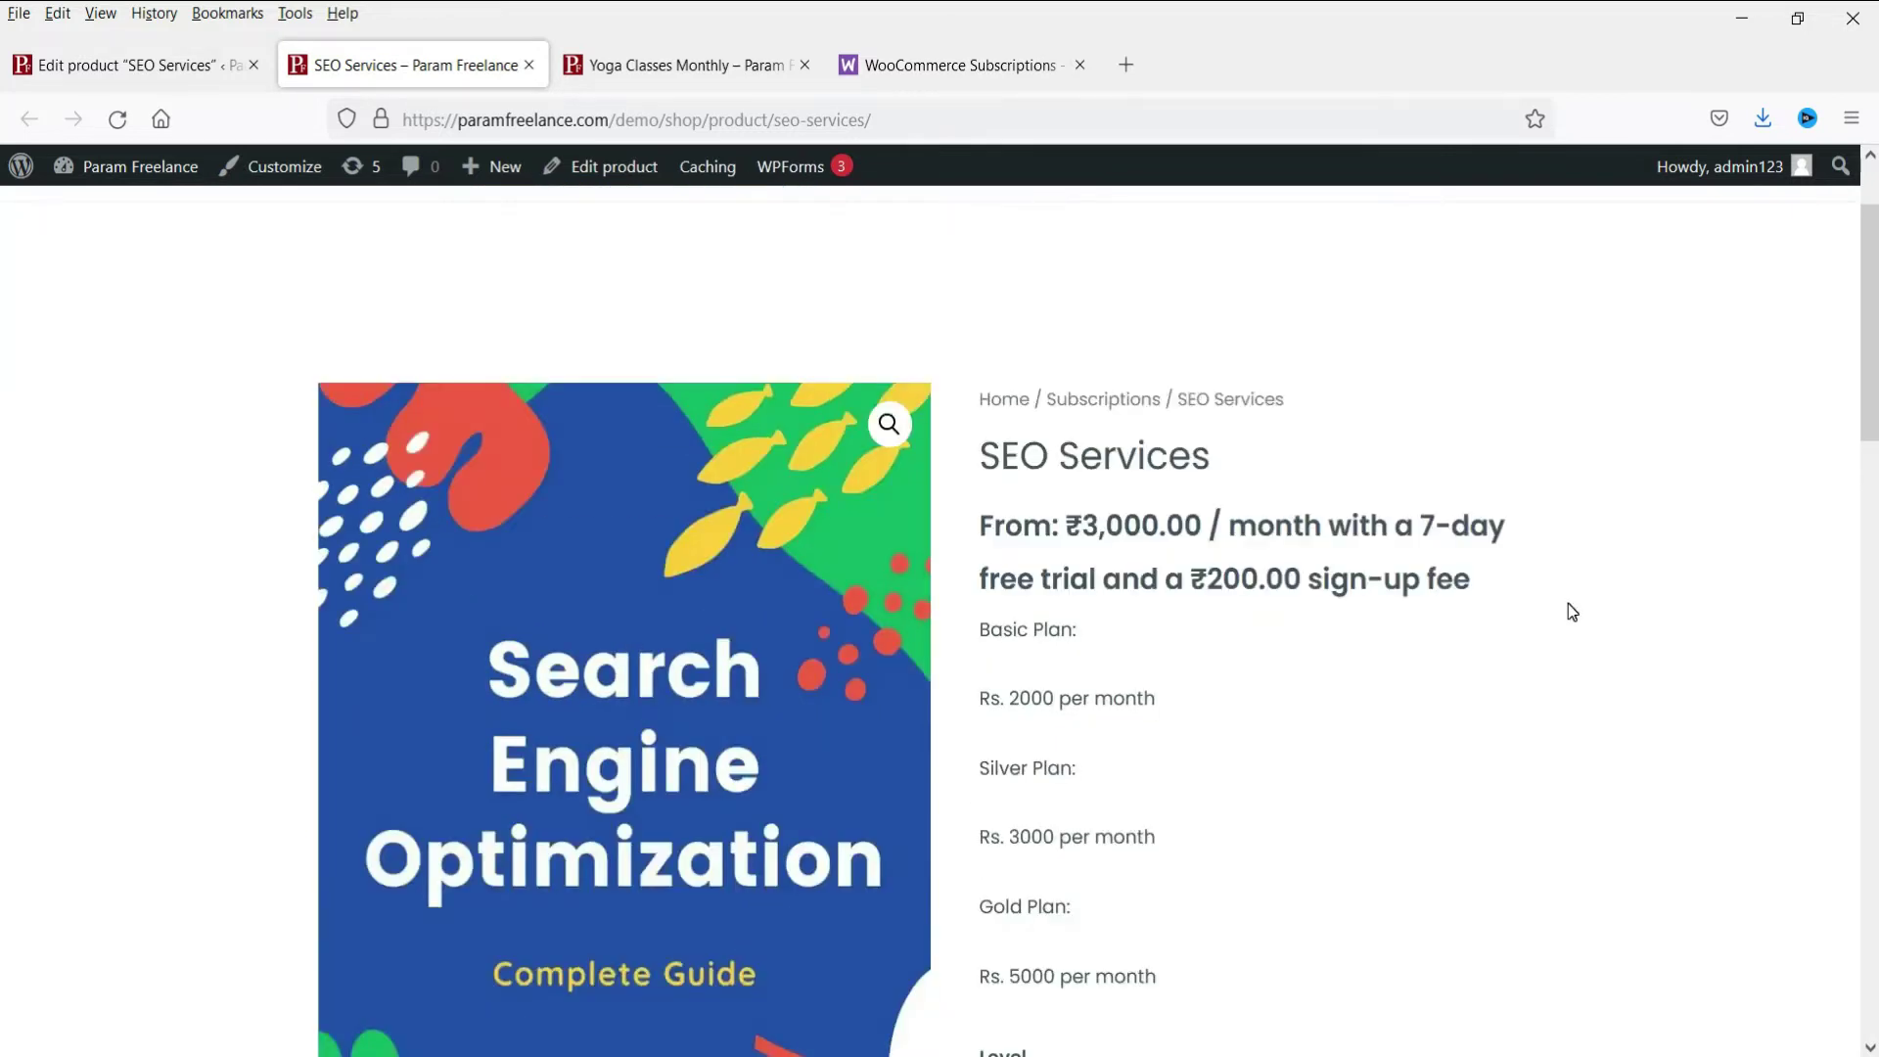
pyautogui.scroll(2, 1568, 603)
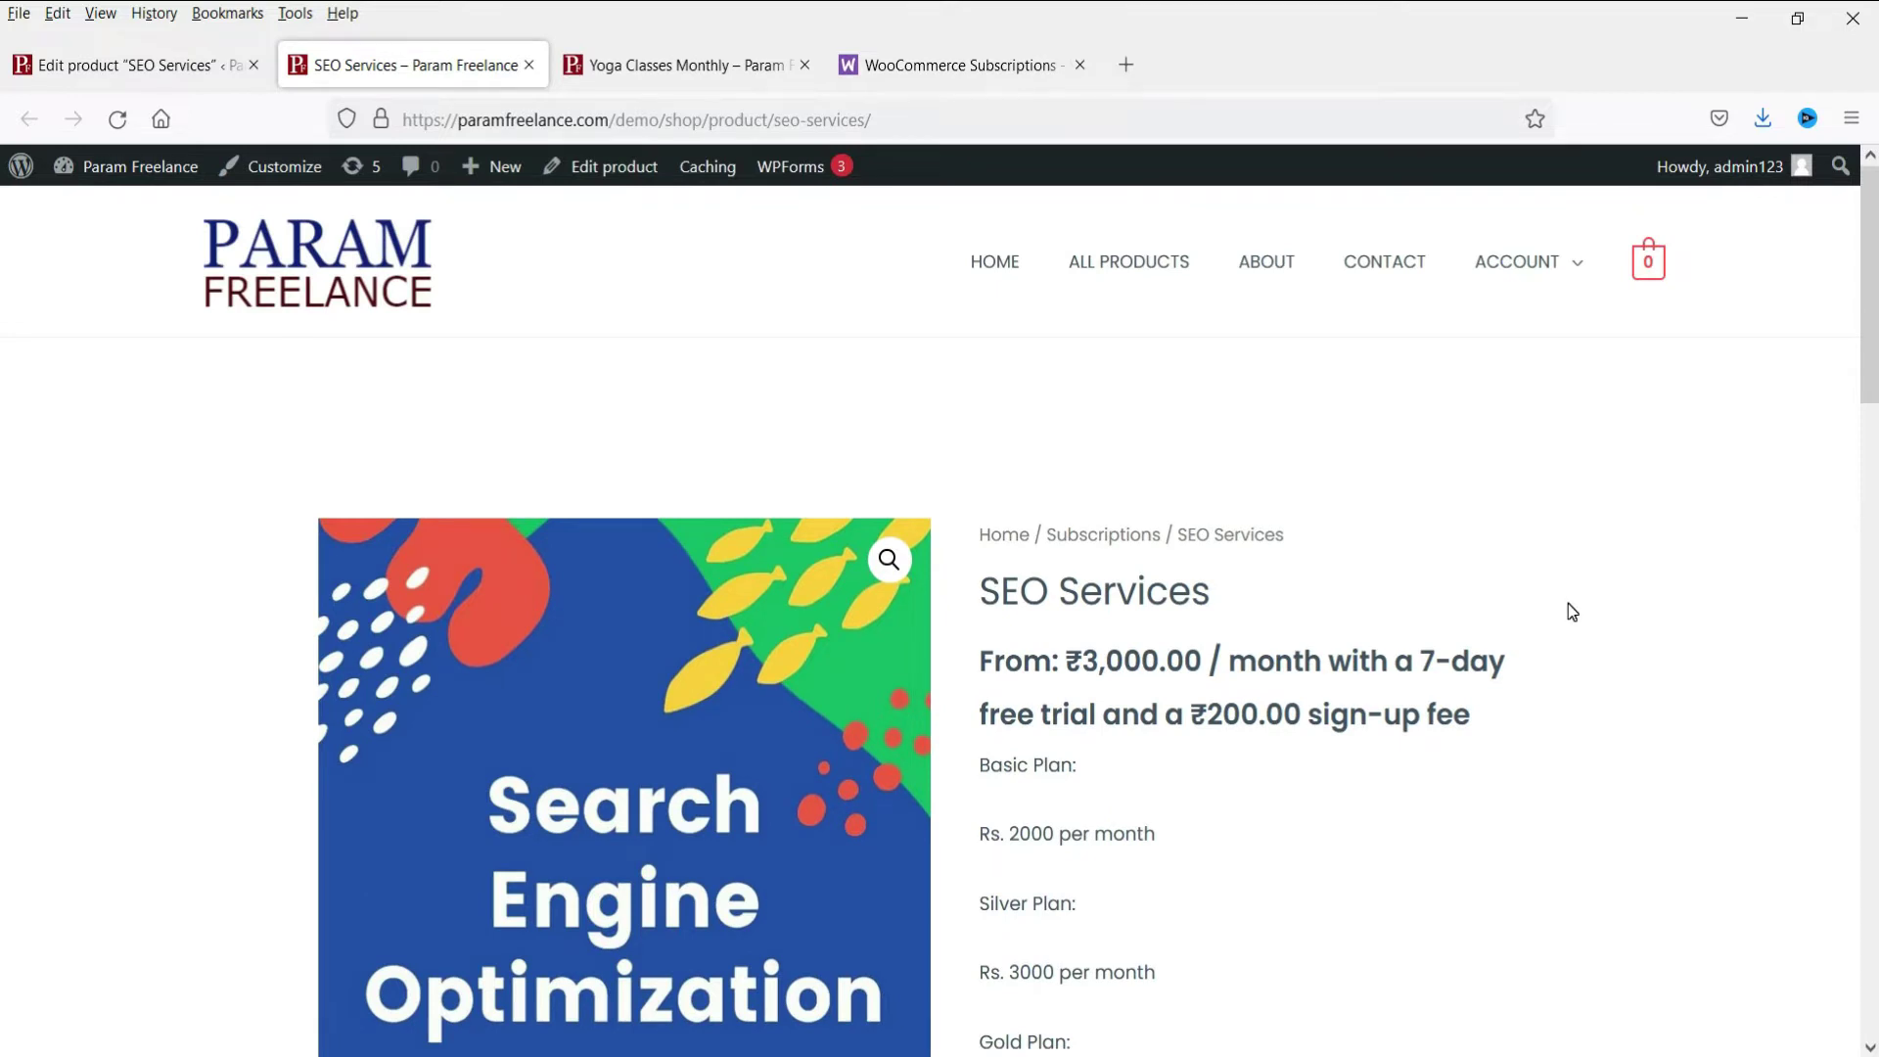
# Examine the WooCommerce Subscriptions extension page, including its price, the What's included details and the feature description.
pyautogui.scroll(-3, 1528, 610)
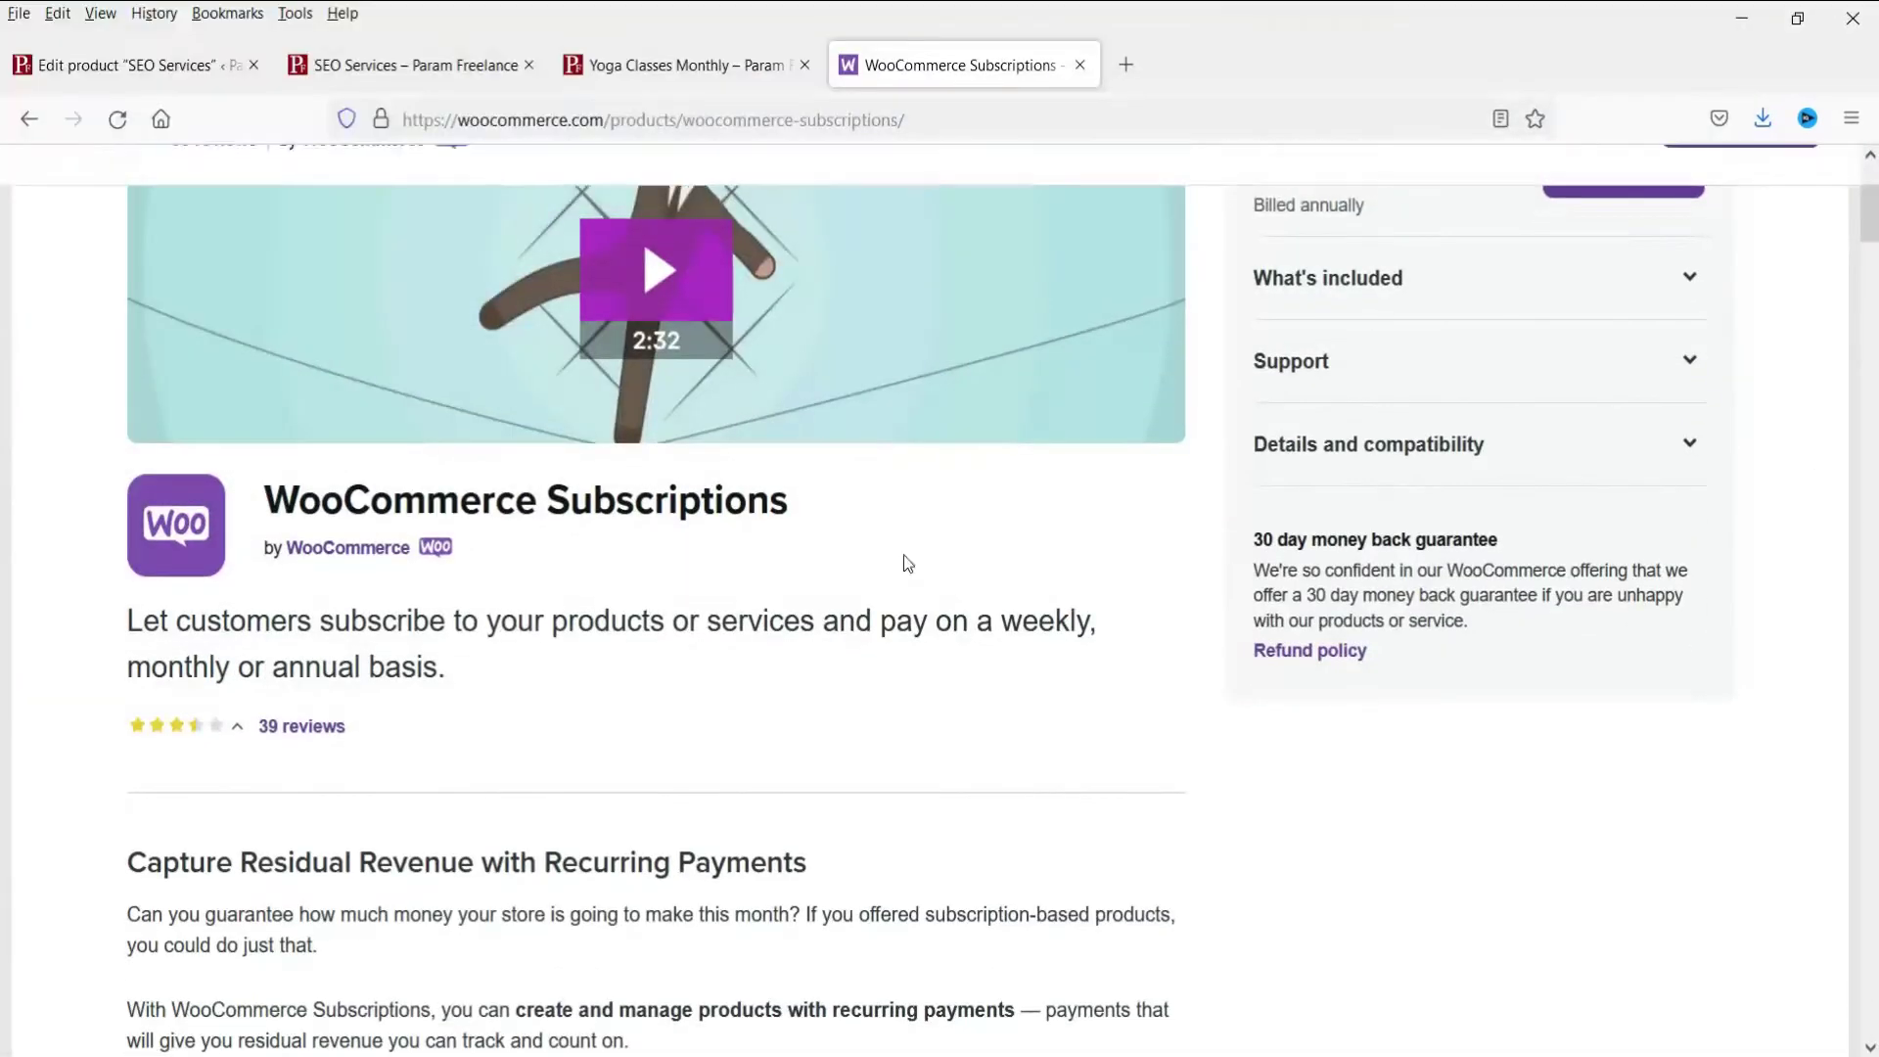
pyautogui.scroll(2, 1246, 877)
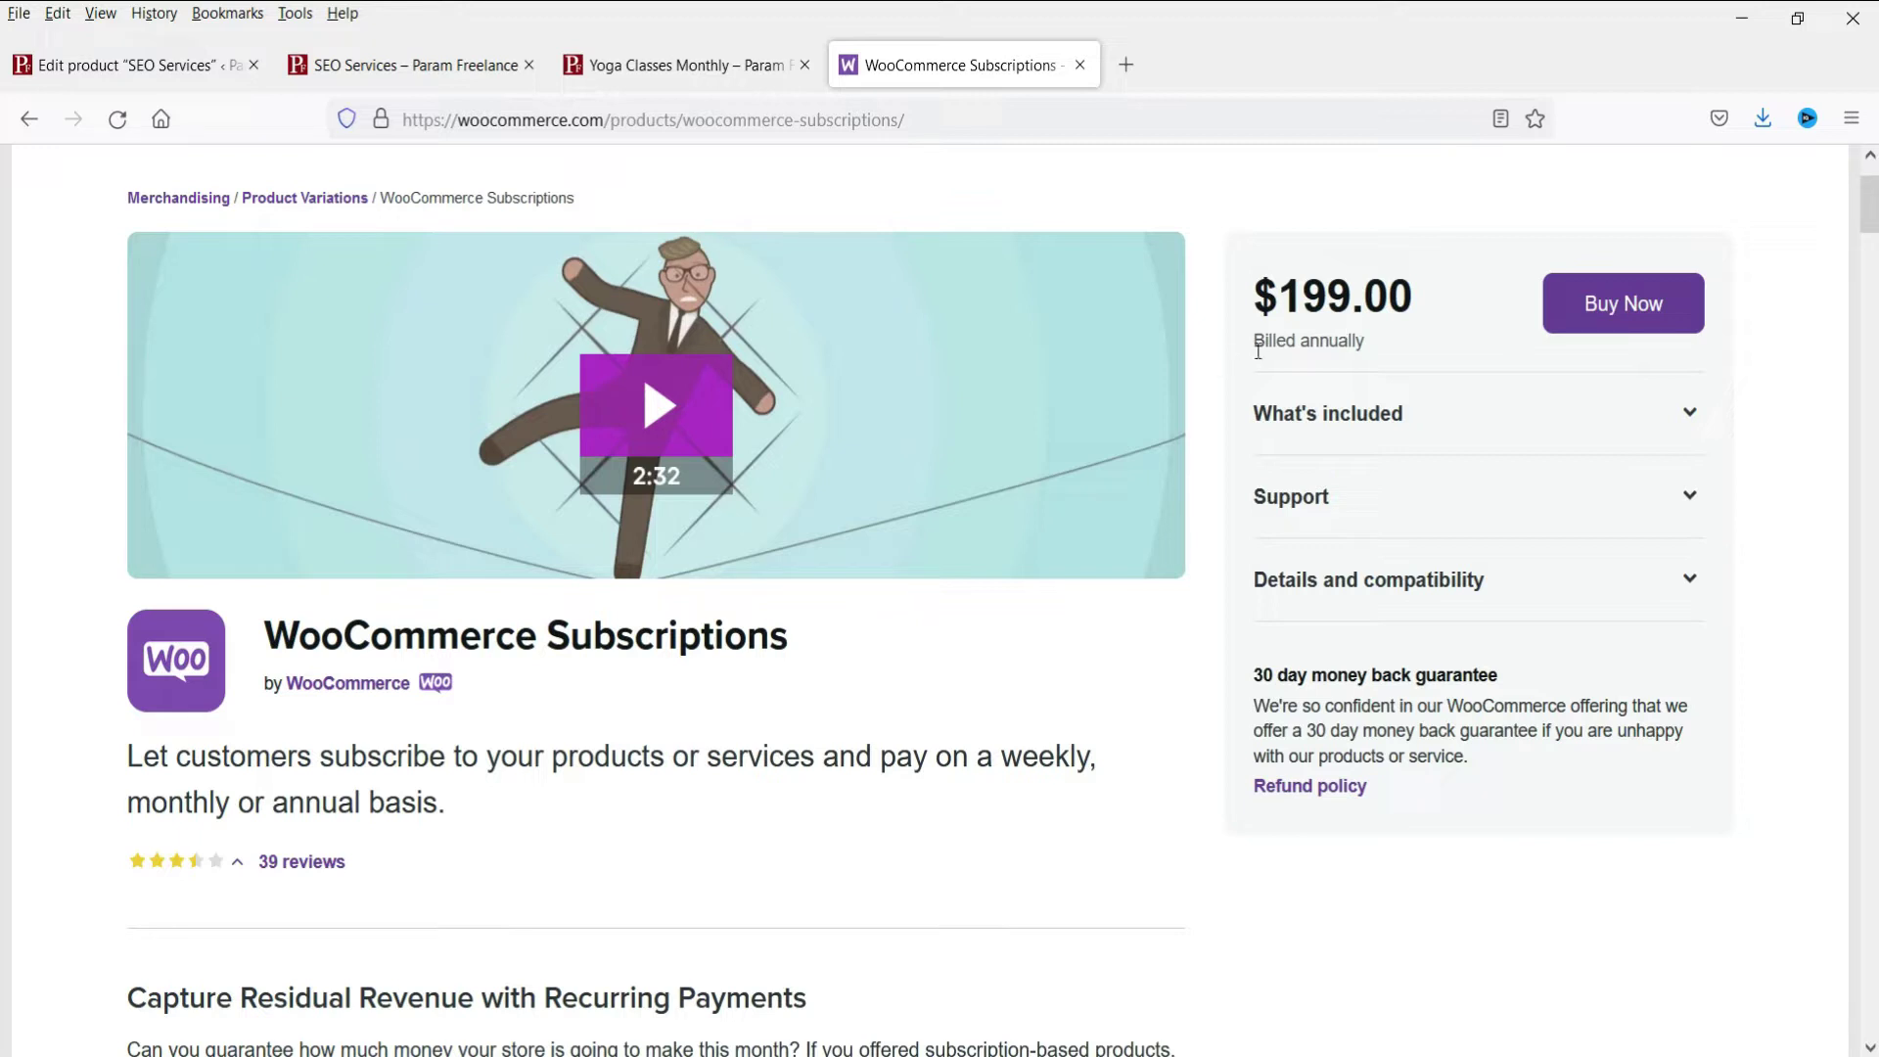
pyautogui.click(1371, 415)
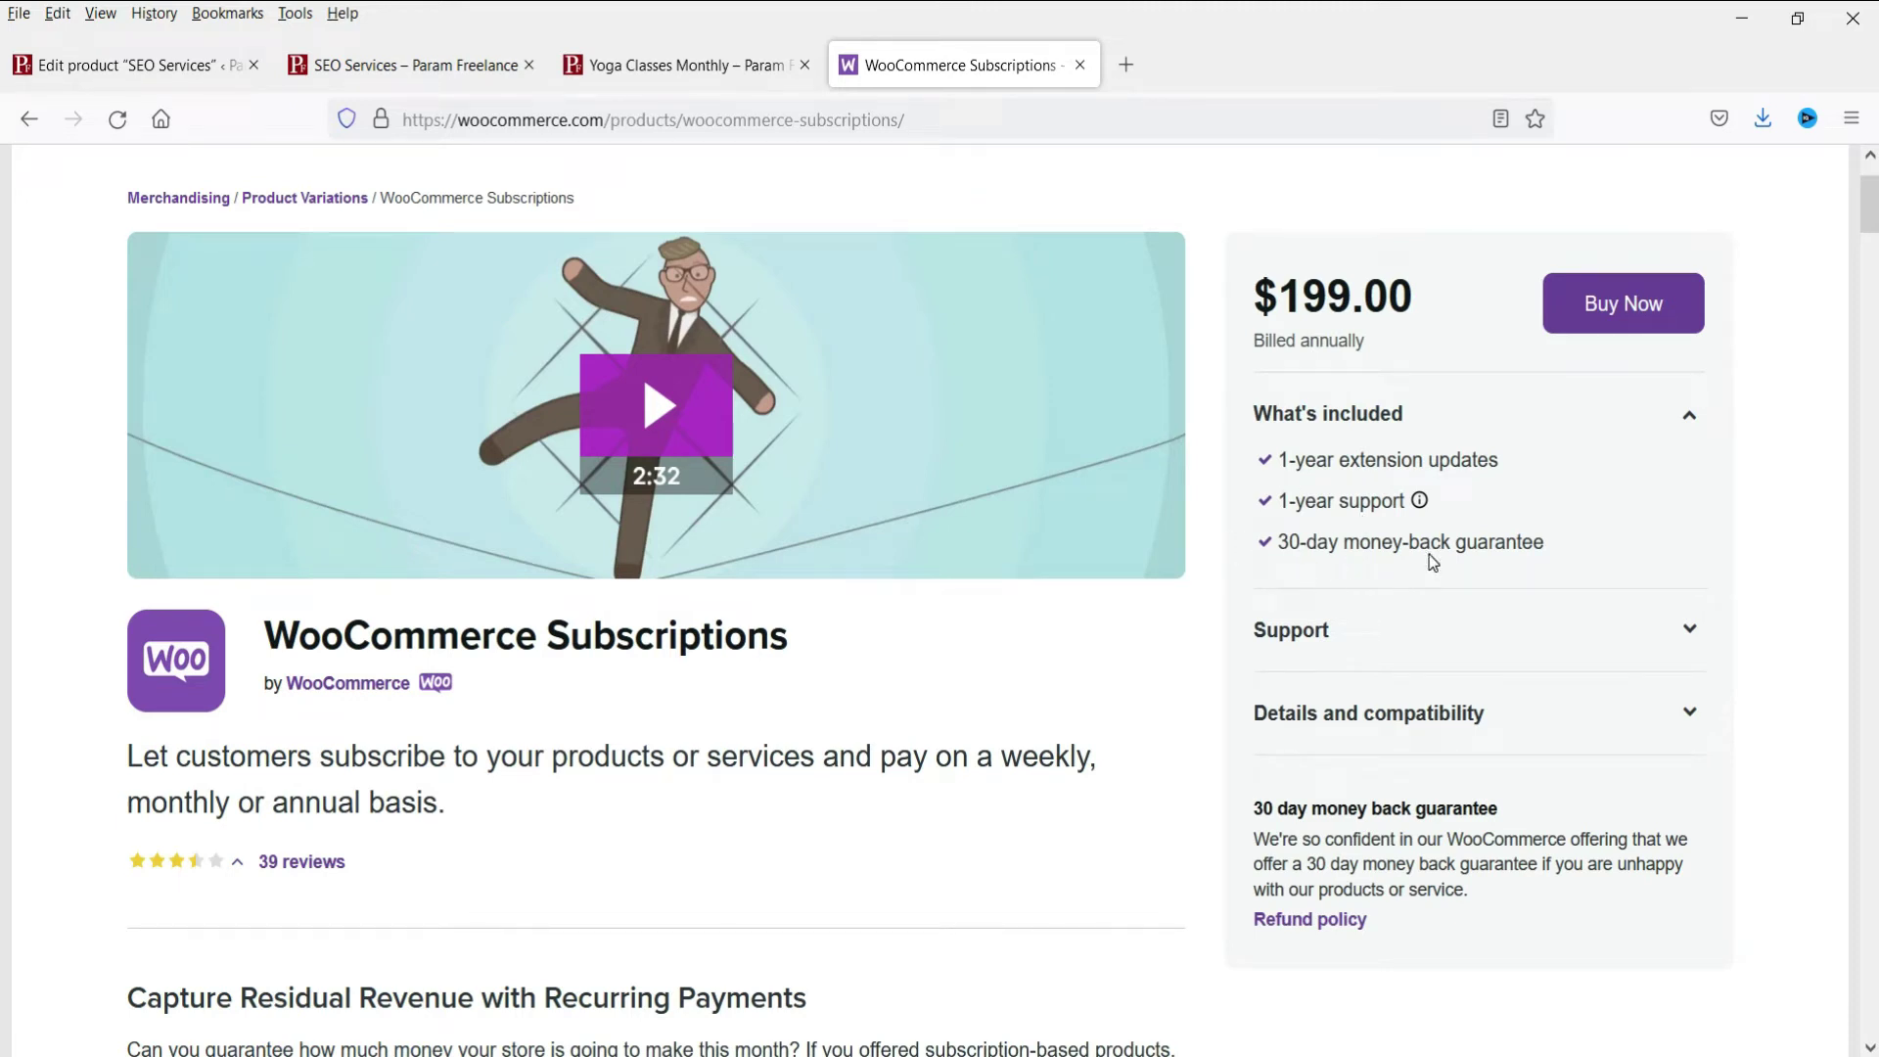
pyautogui.click(1688, 421)
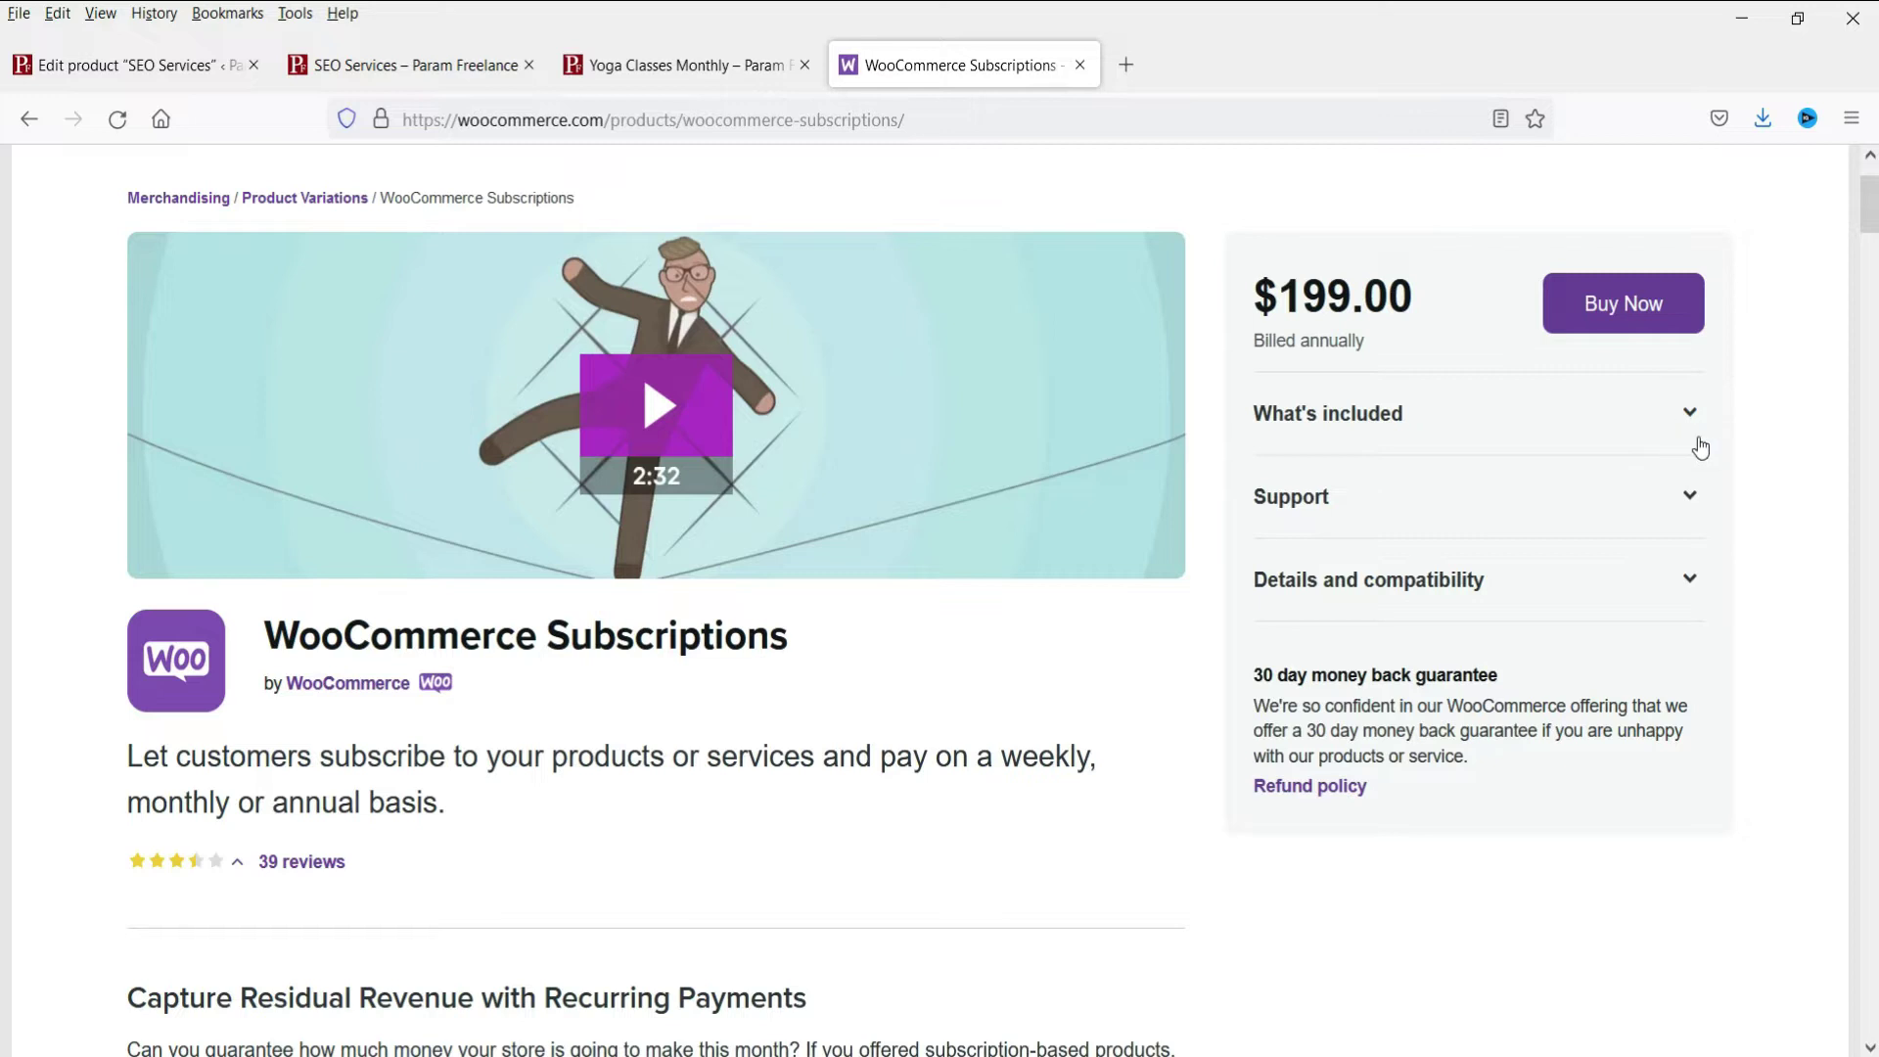
pyautogui.scroll(-3, 214, 517)
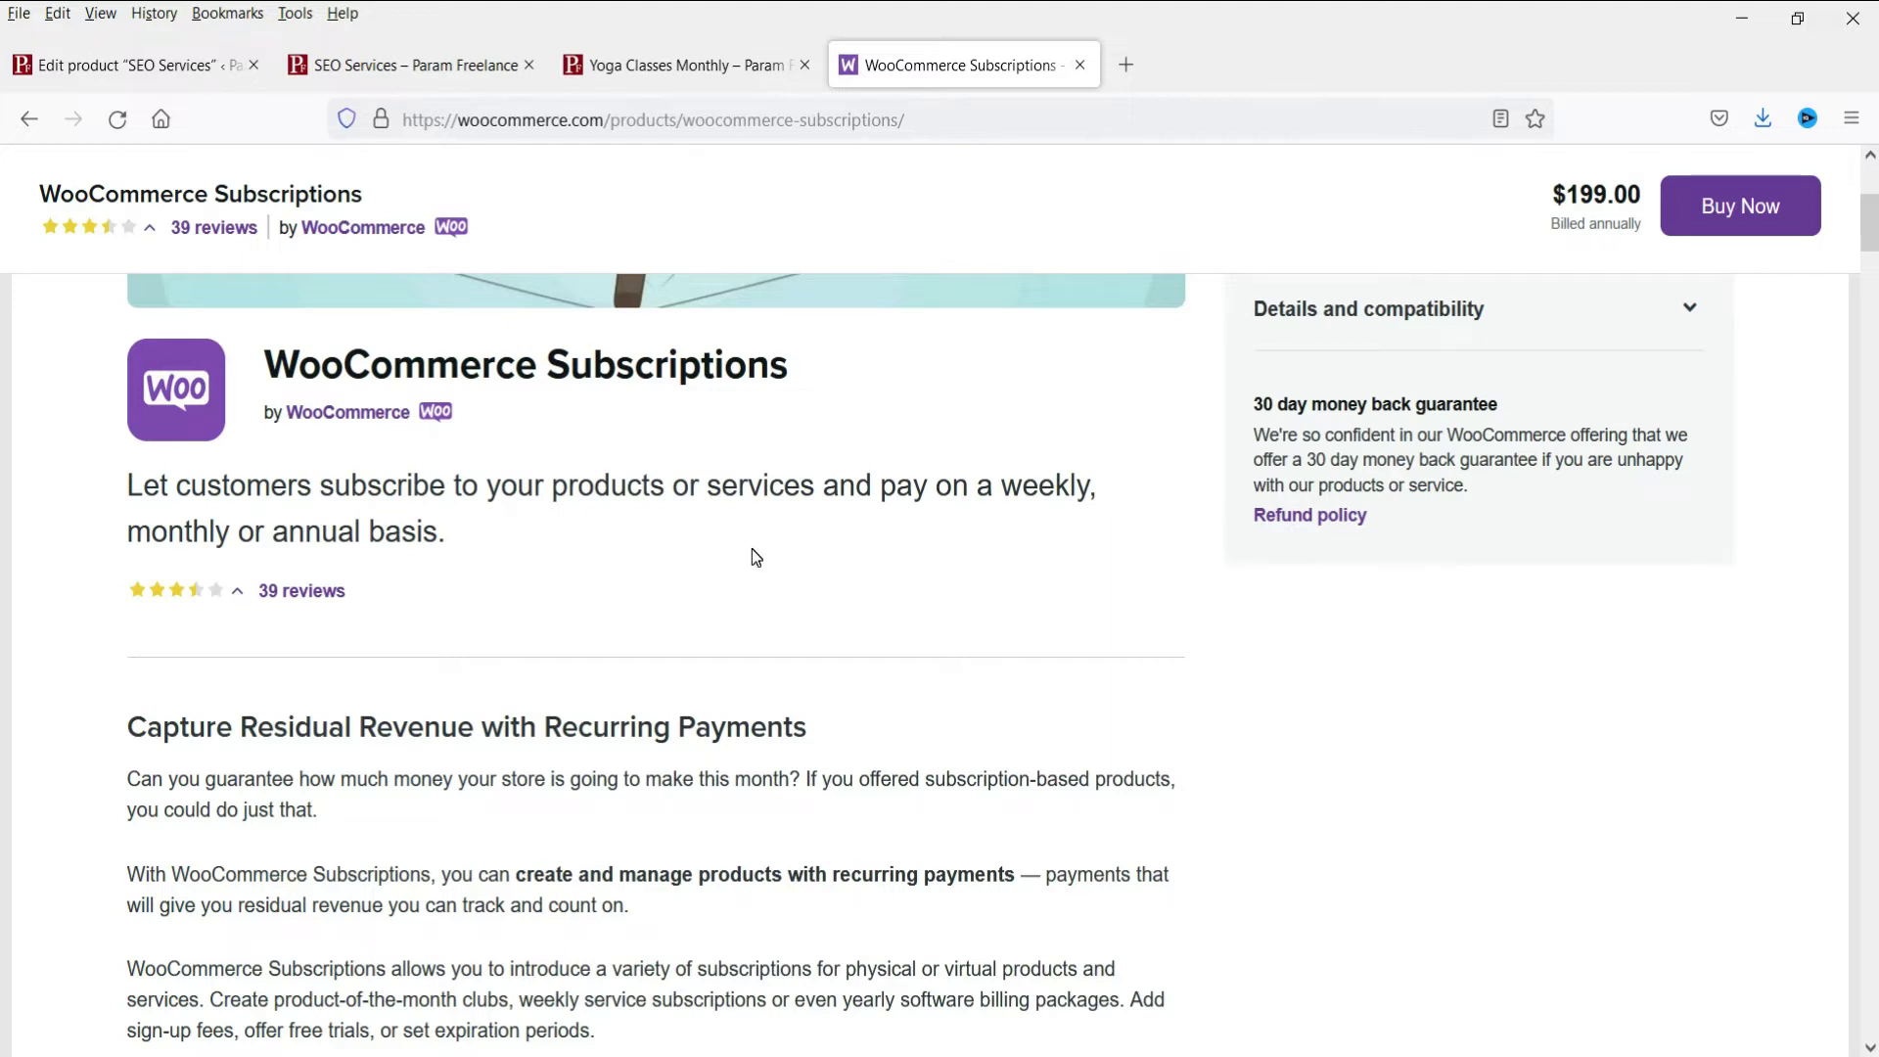
pyautogui.scroll(-3, 744, 549)
pyautogui.scroll(7, 1239, 609)
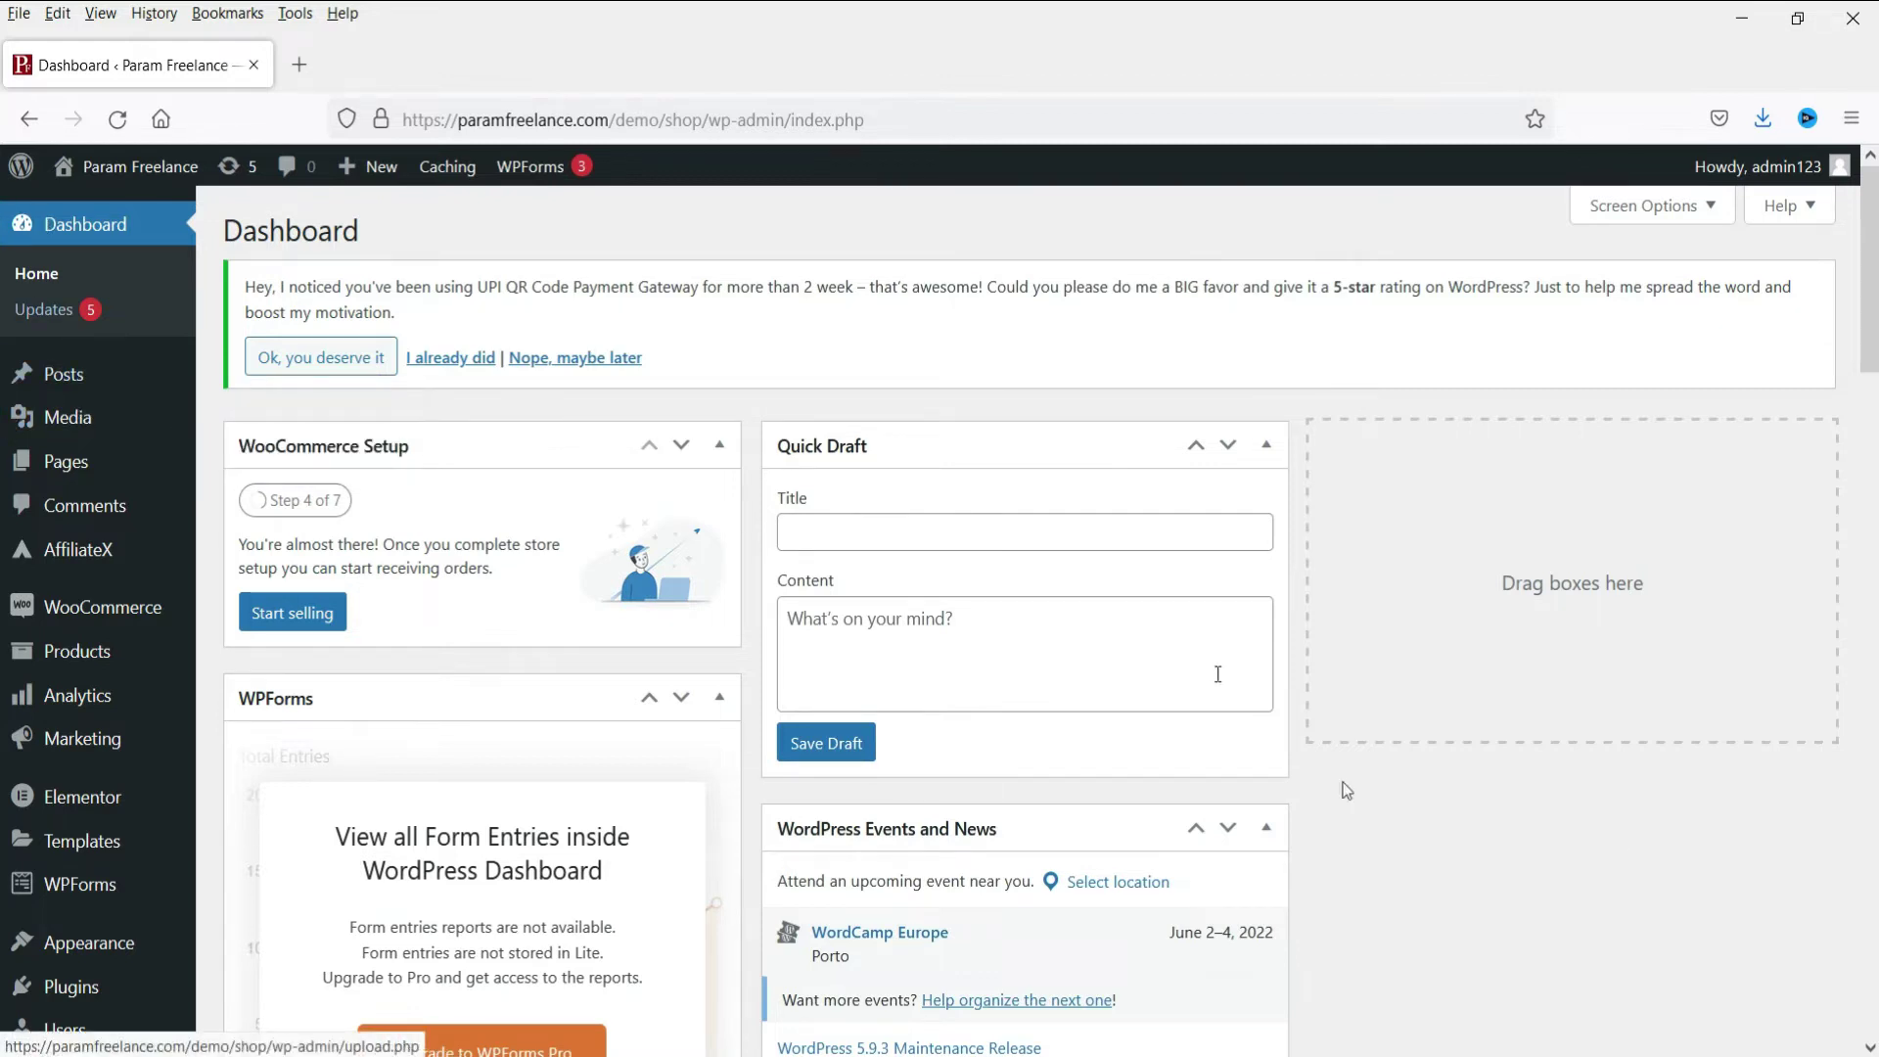
# Install the WooCommerce Subscriptions plugin from the woocommerce-subscriptions-4.1.0 zip file on the Desktop and activate it.
pyautogui.scroll(-2, 98, 744)
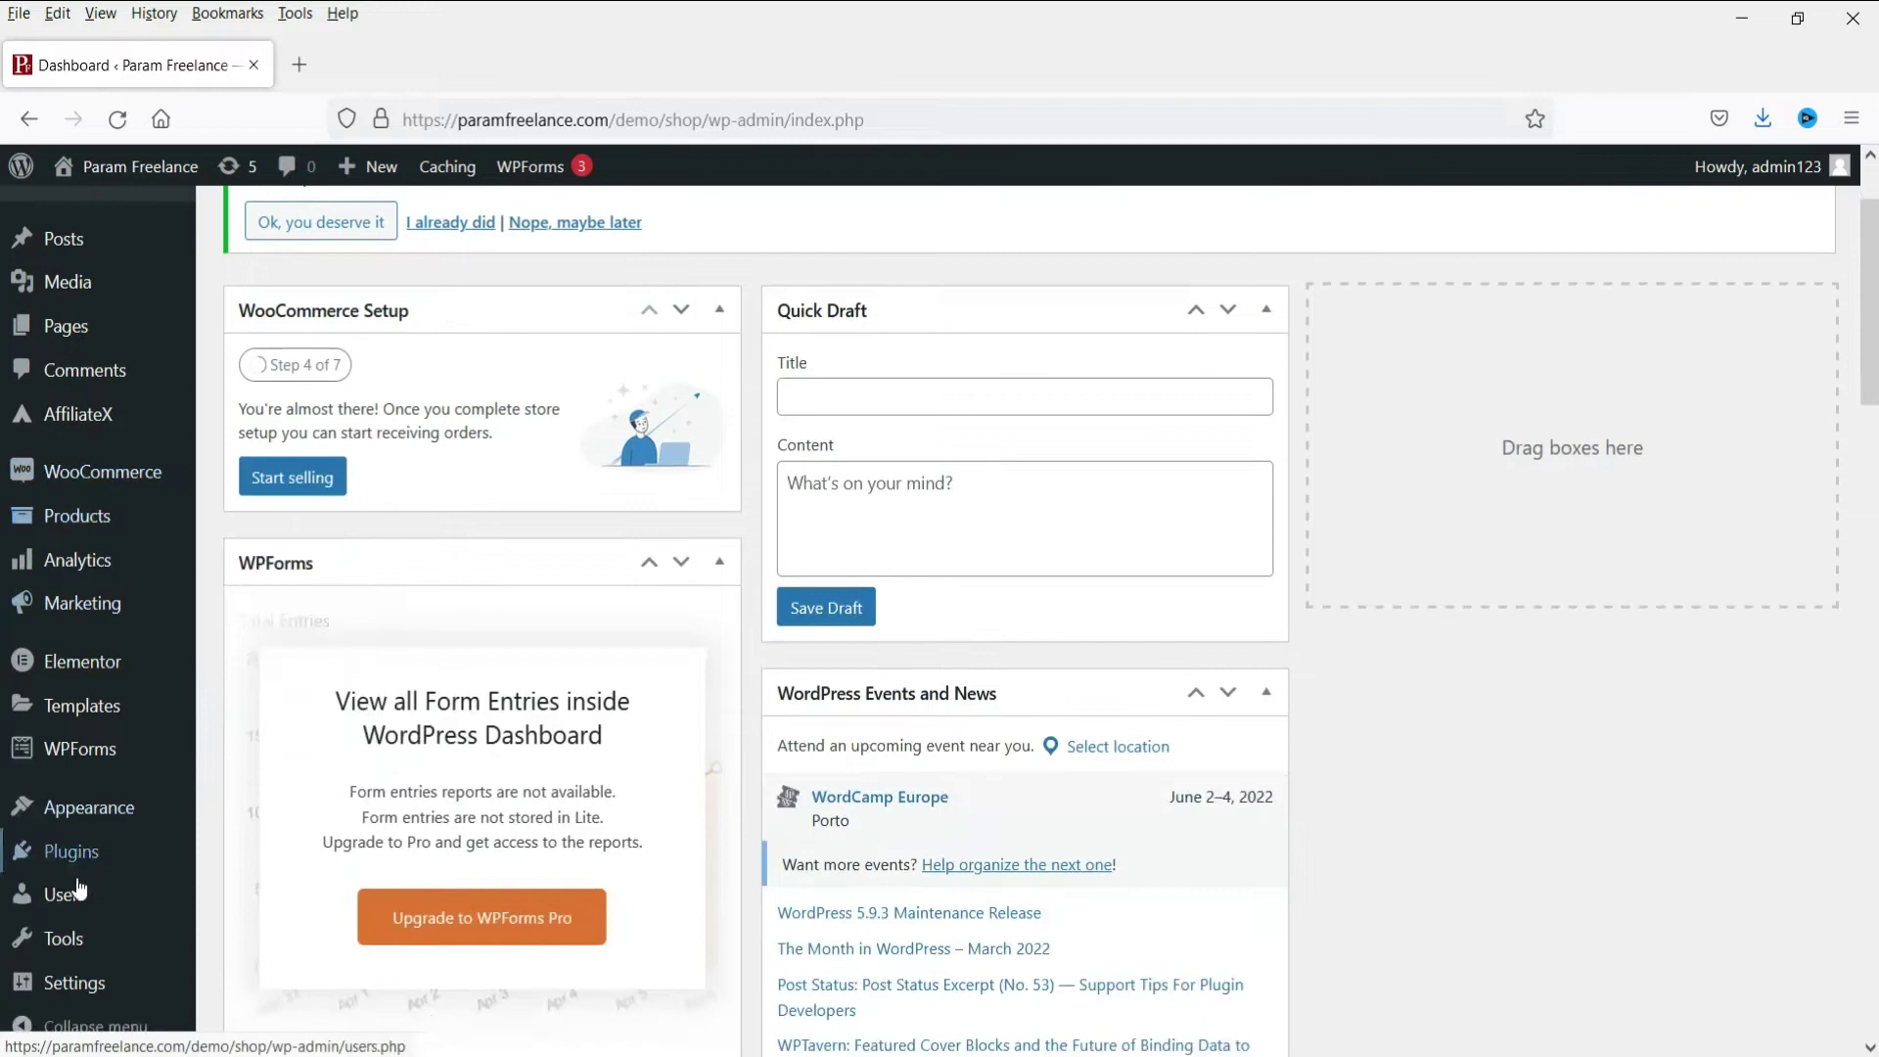
pyautogui.moveTo(77, 858)
pyautogui.click(252, 891)
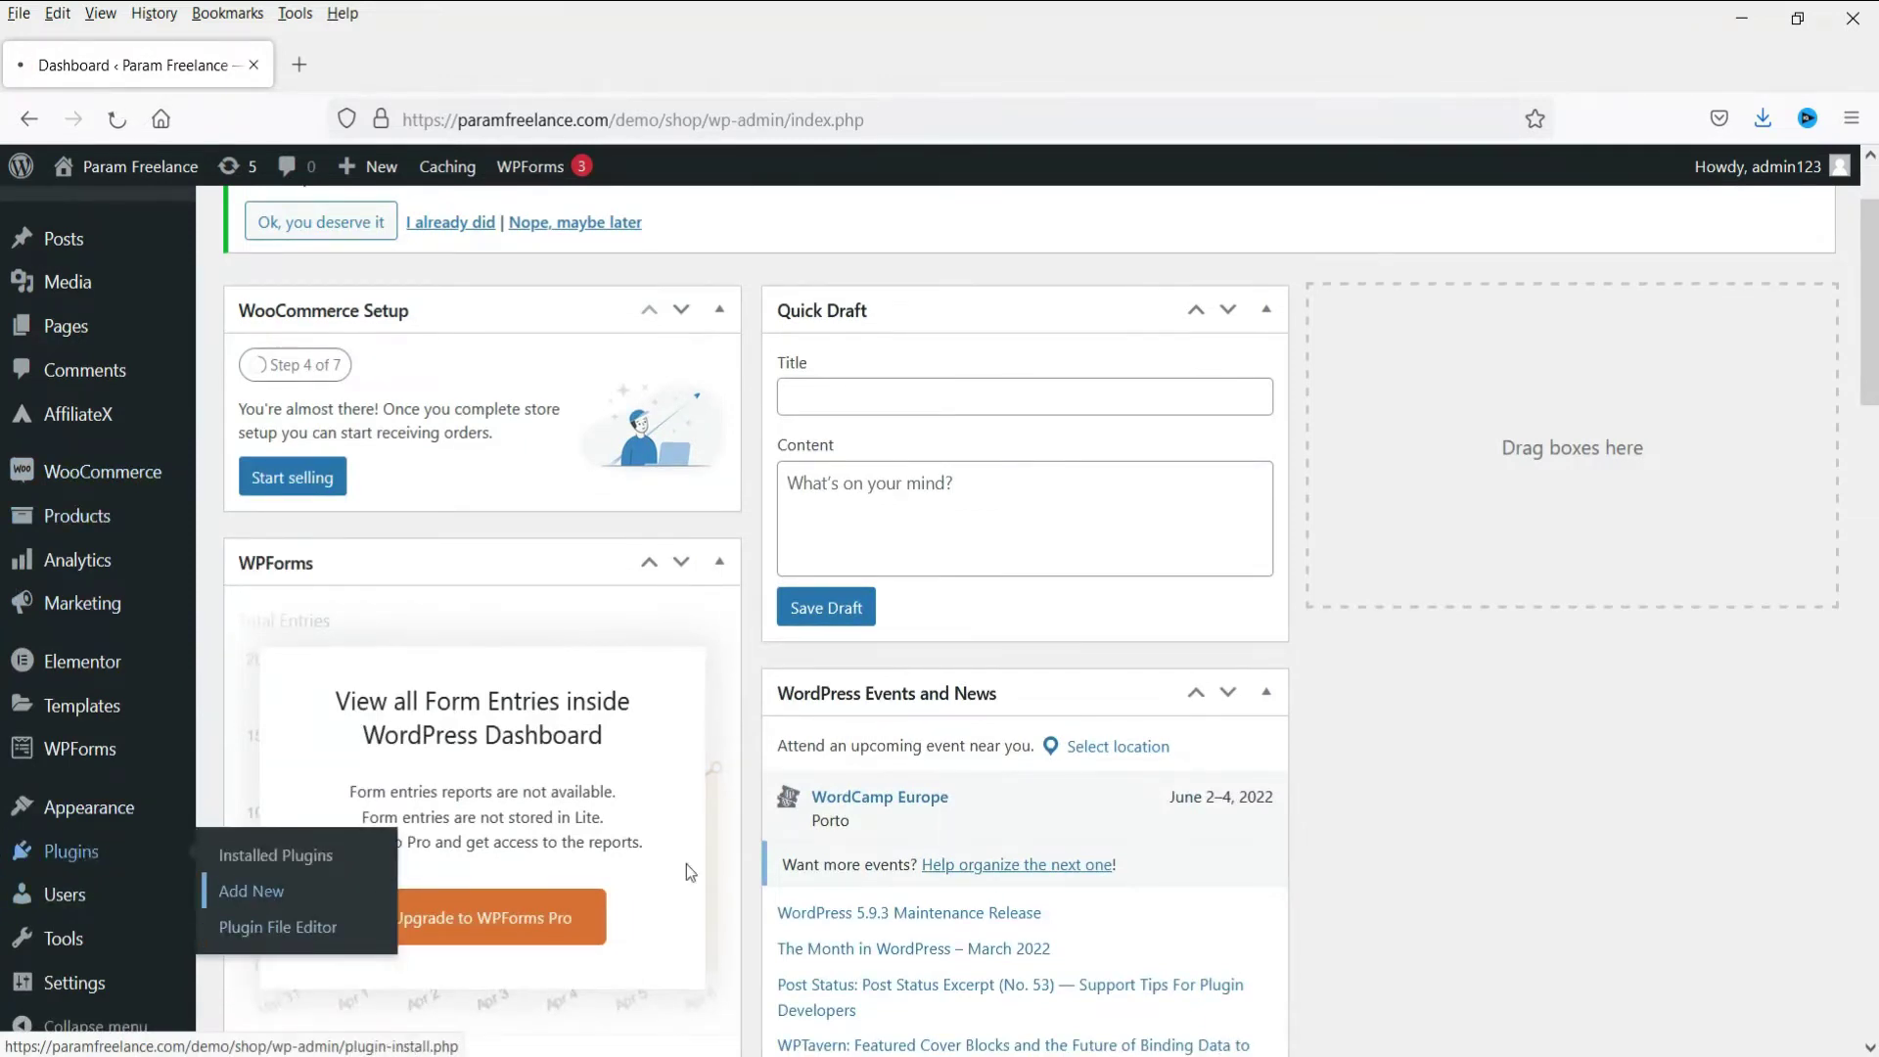
pyautogui.click(445, 235)
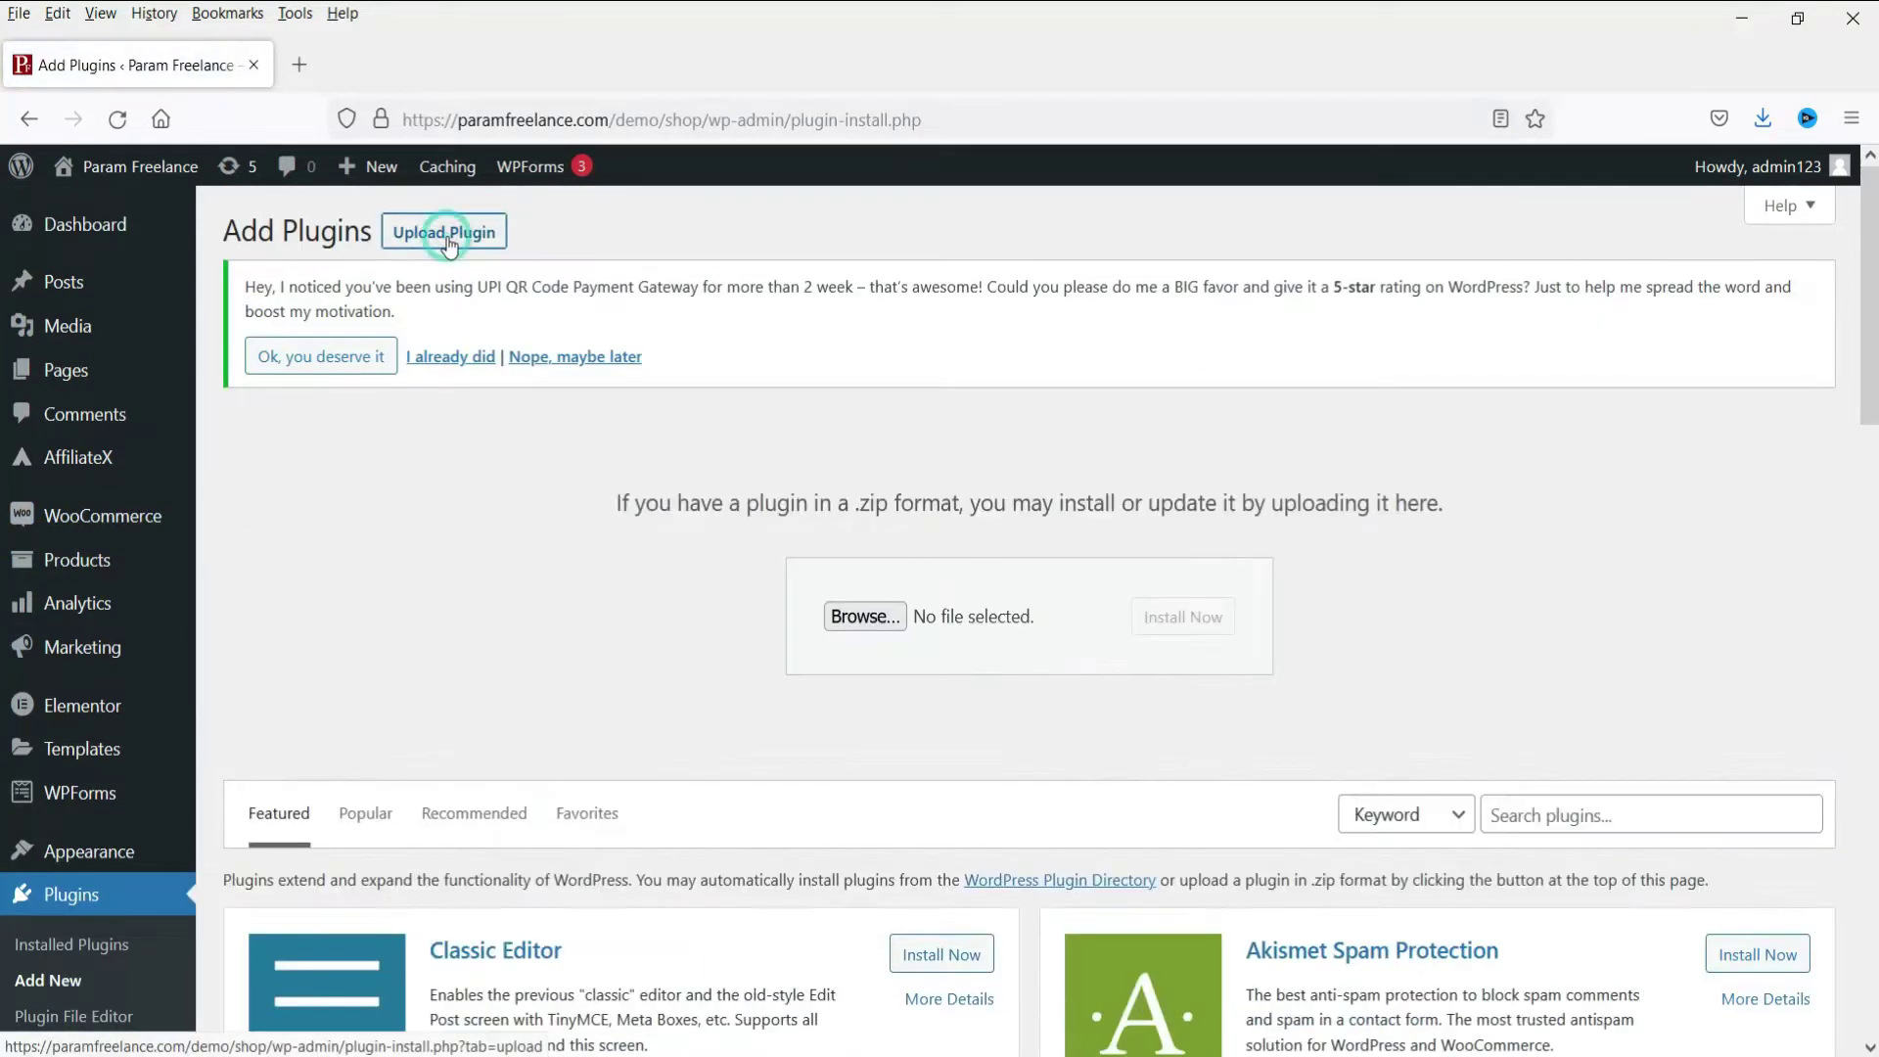
pyautogui.click(879, 614)
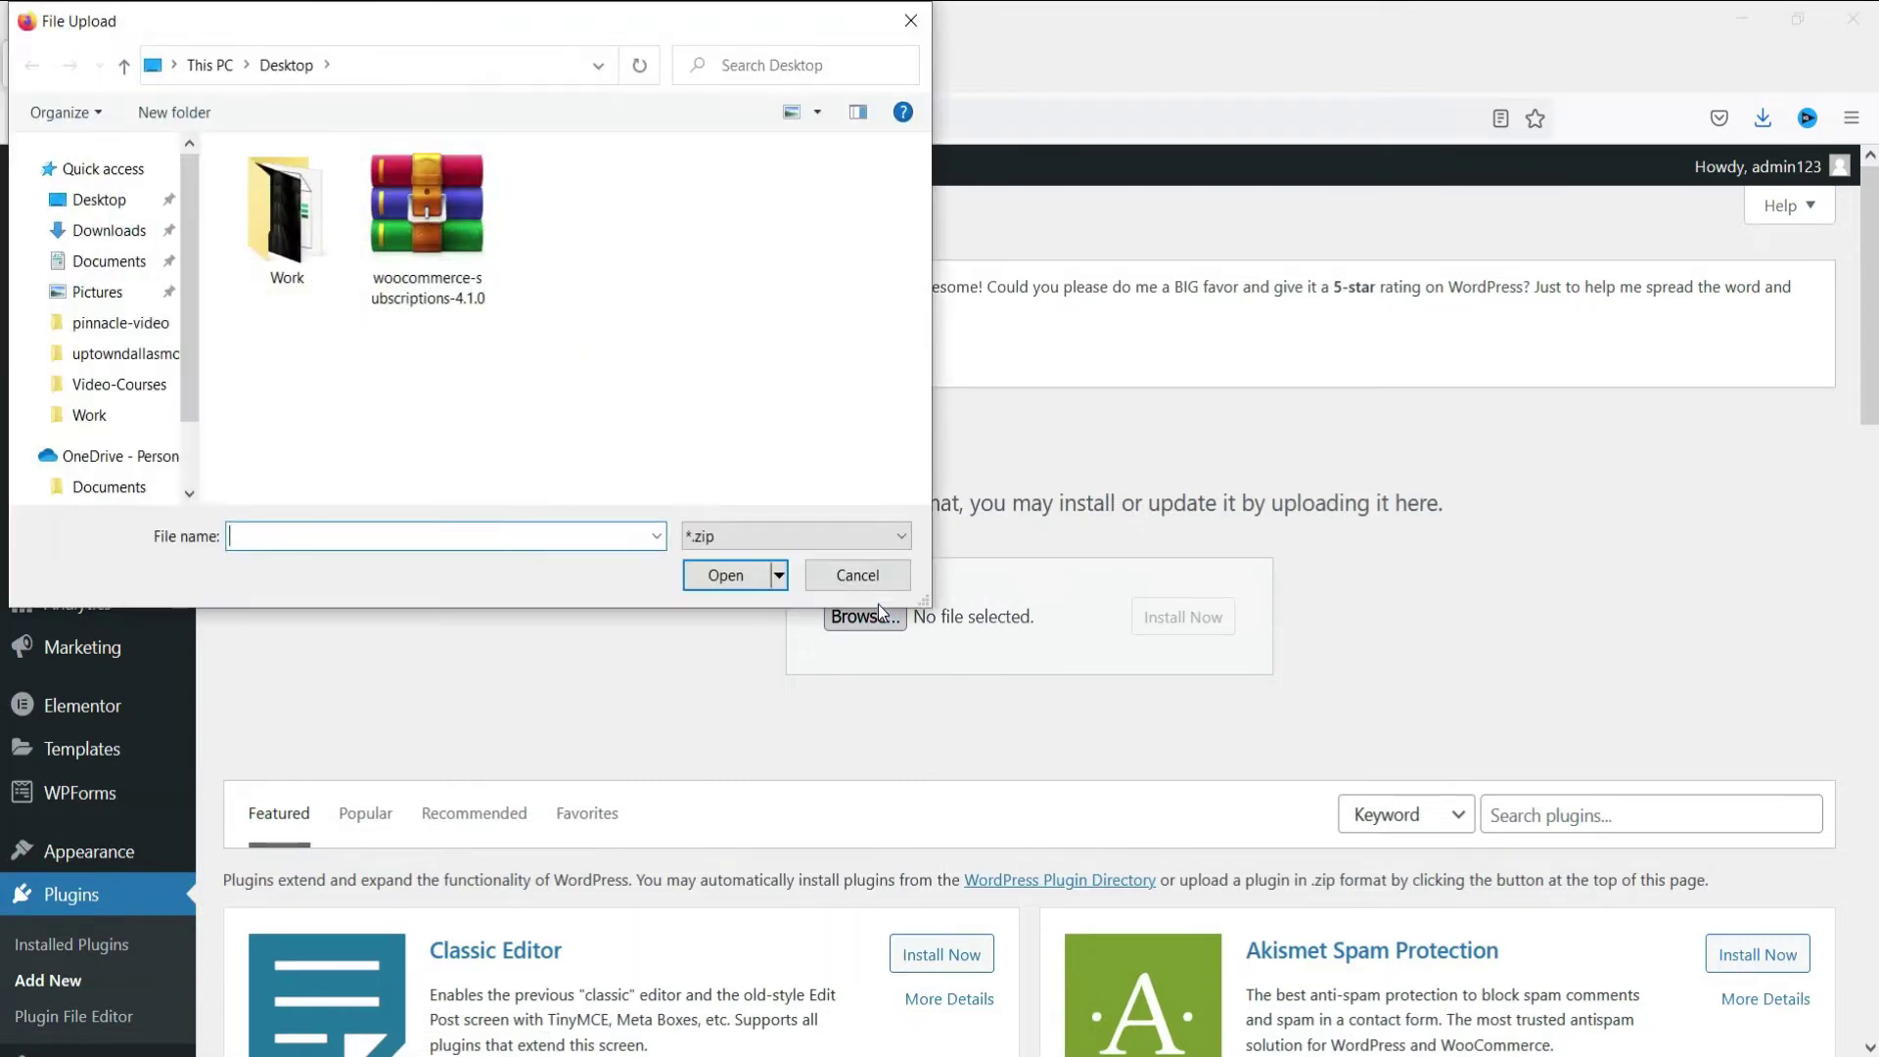
pyautogui.click(431, 256)
pyautogui.click(726, 578)
pyautogui.click(1226, 617)
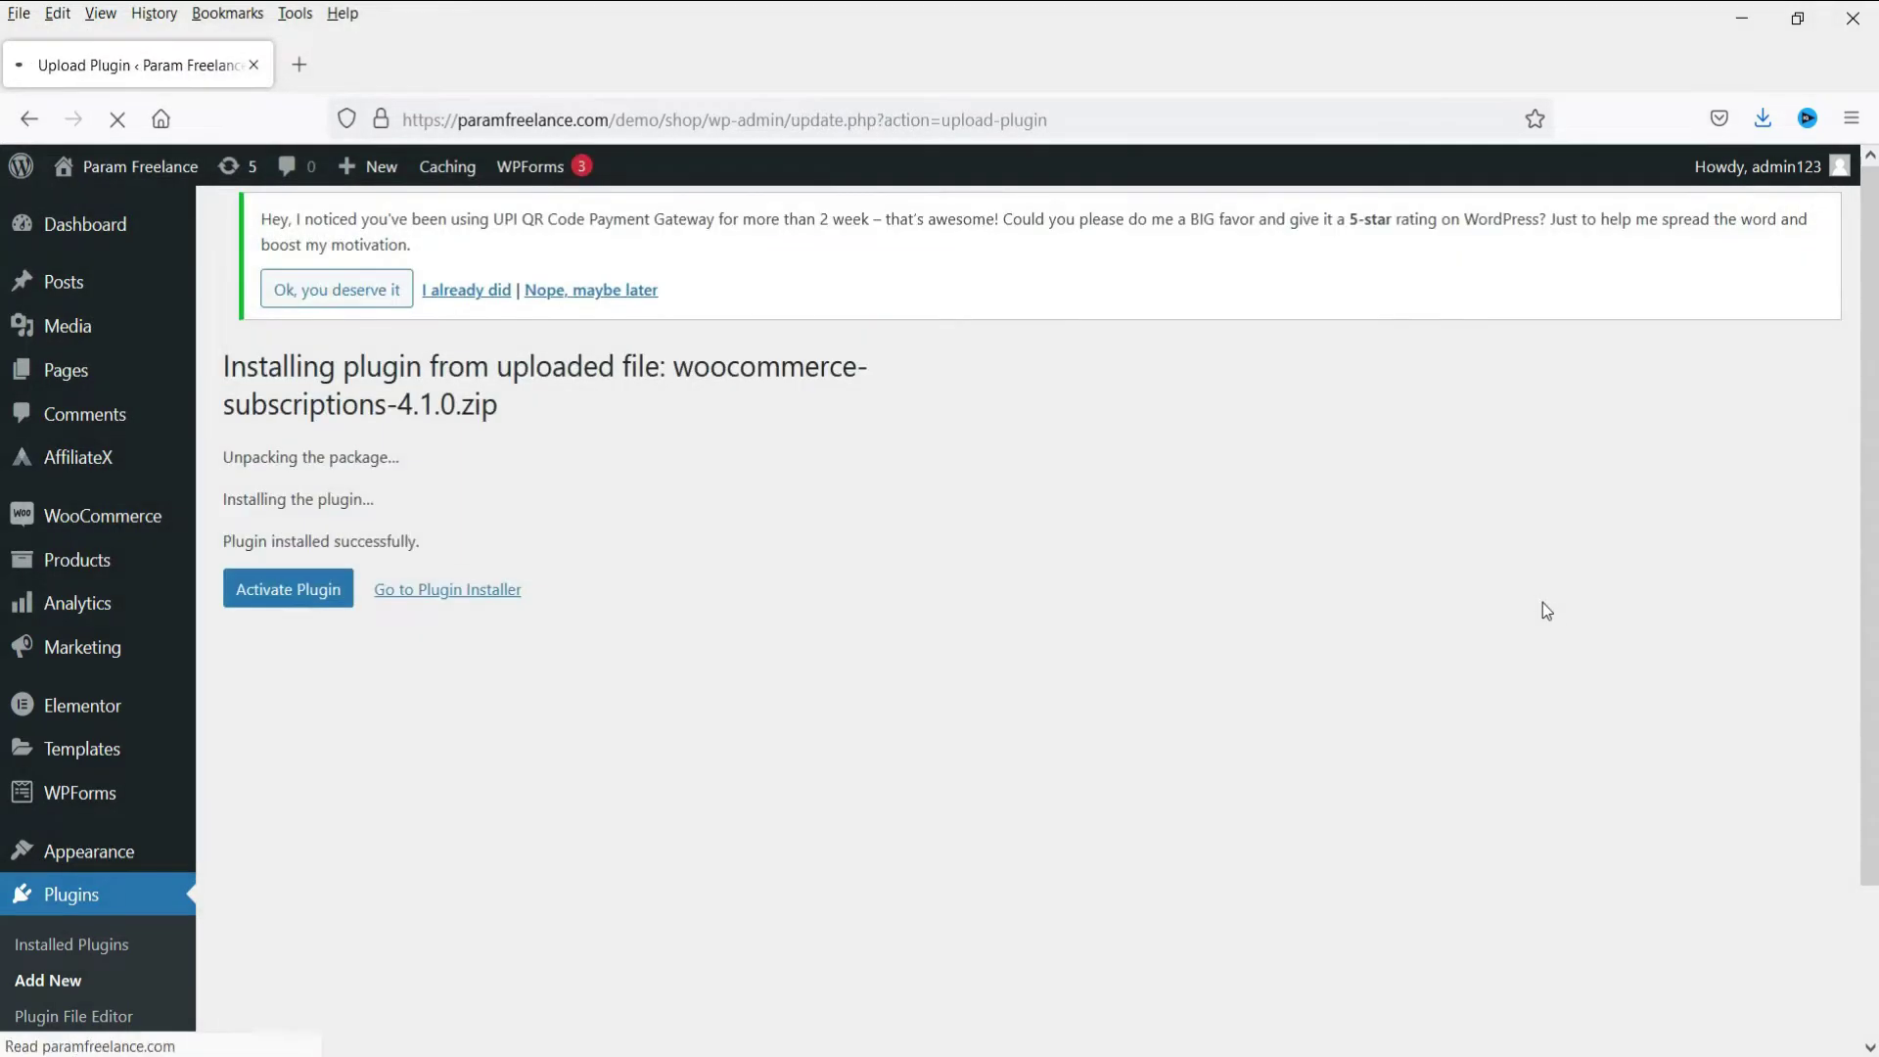
pyautogui.click(289, 620)
pyautogui.scroll(-15, 587, 543)
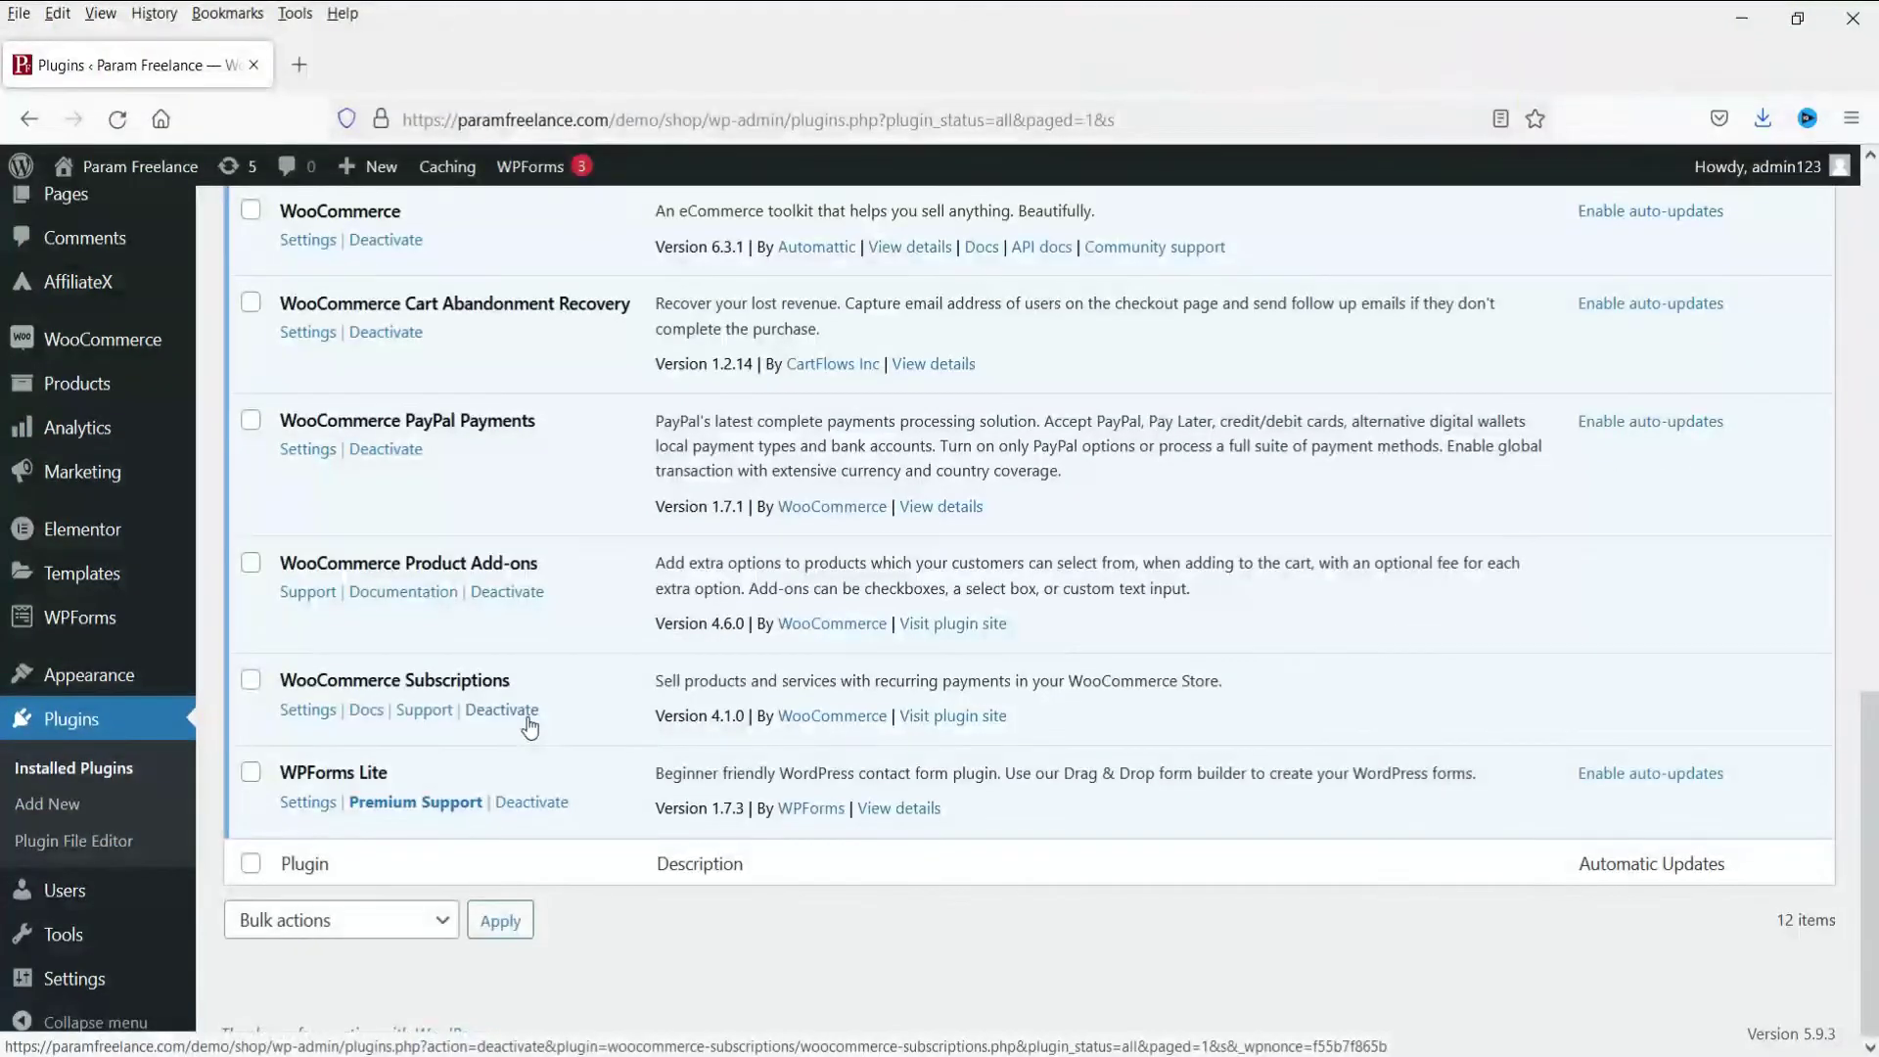
# Open the Subscriptions section of the WooCommerce settings and review its options through to Switching.
pyautogui.moveTo(106, 362)
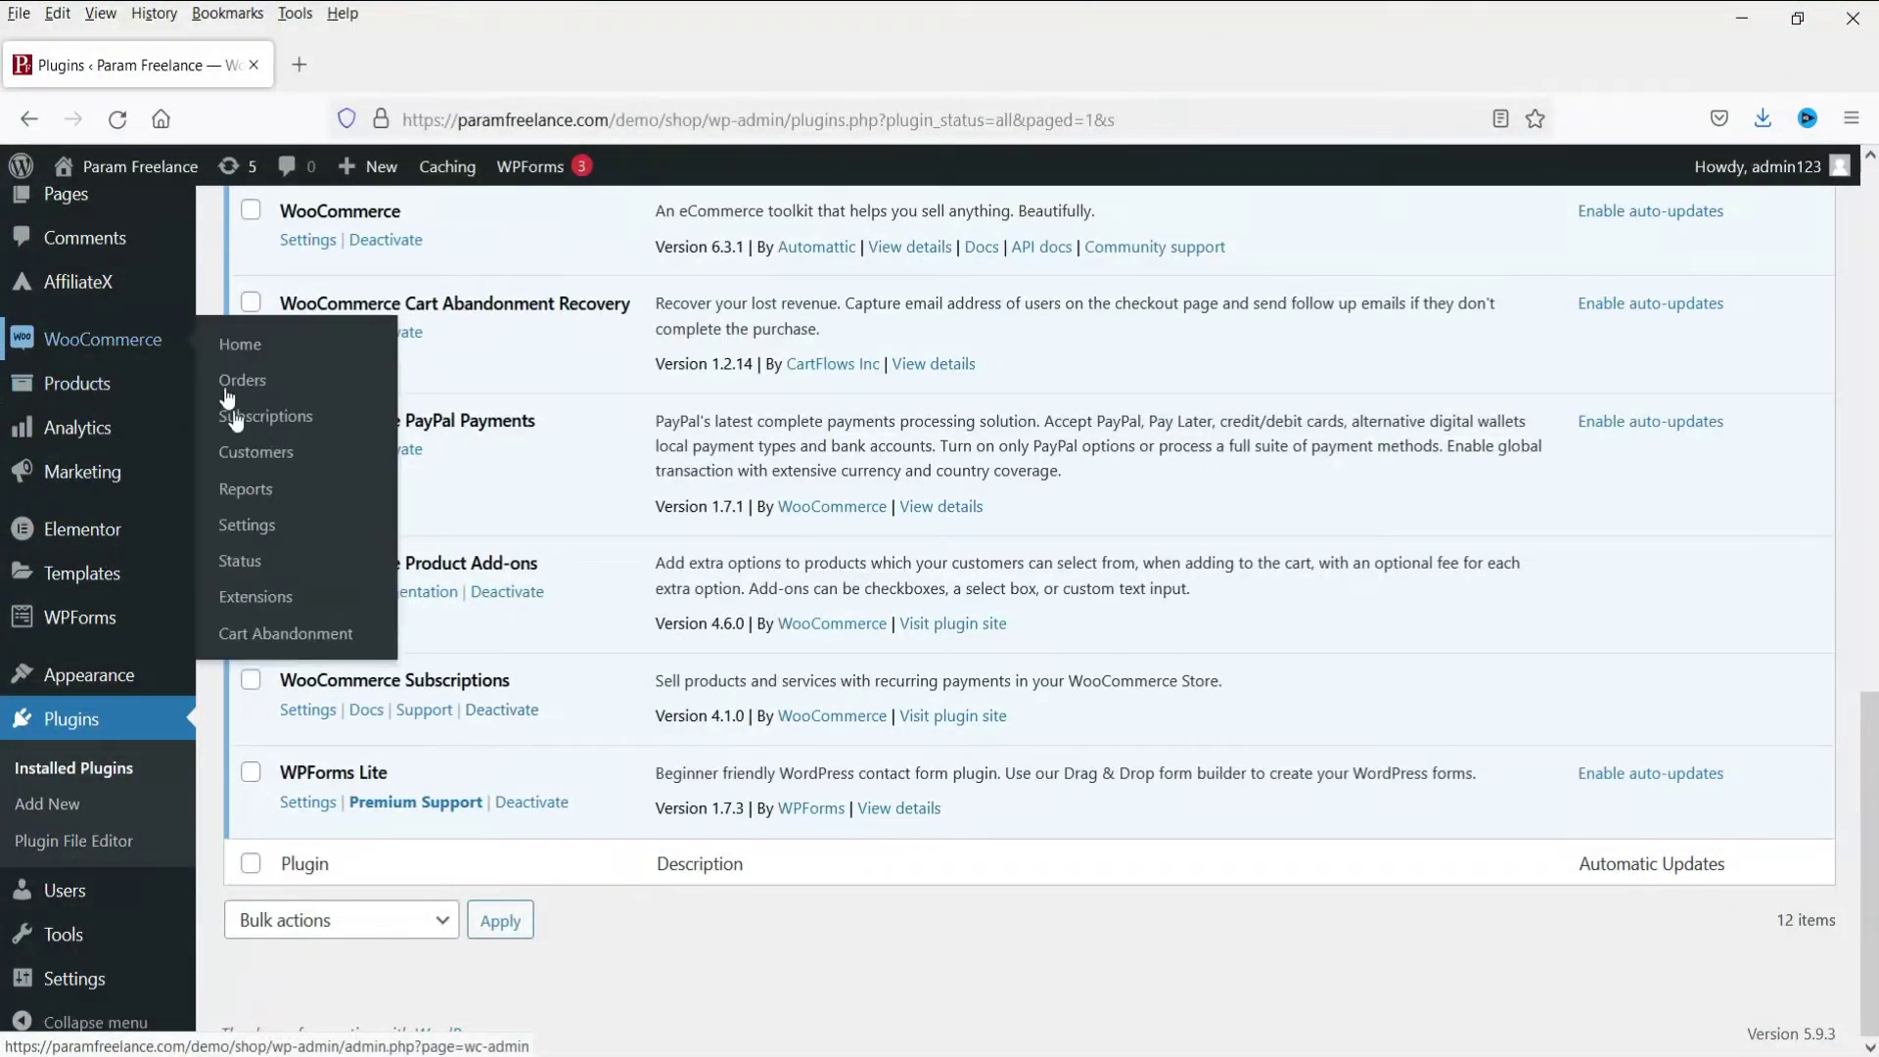
pyautogui.click(247, 524)
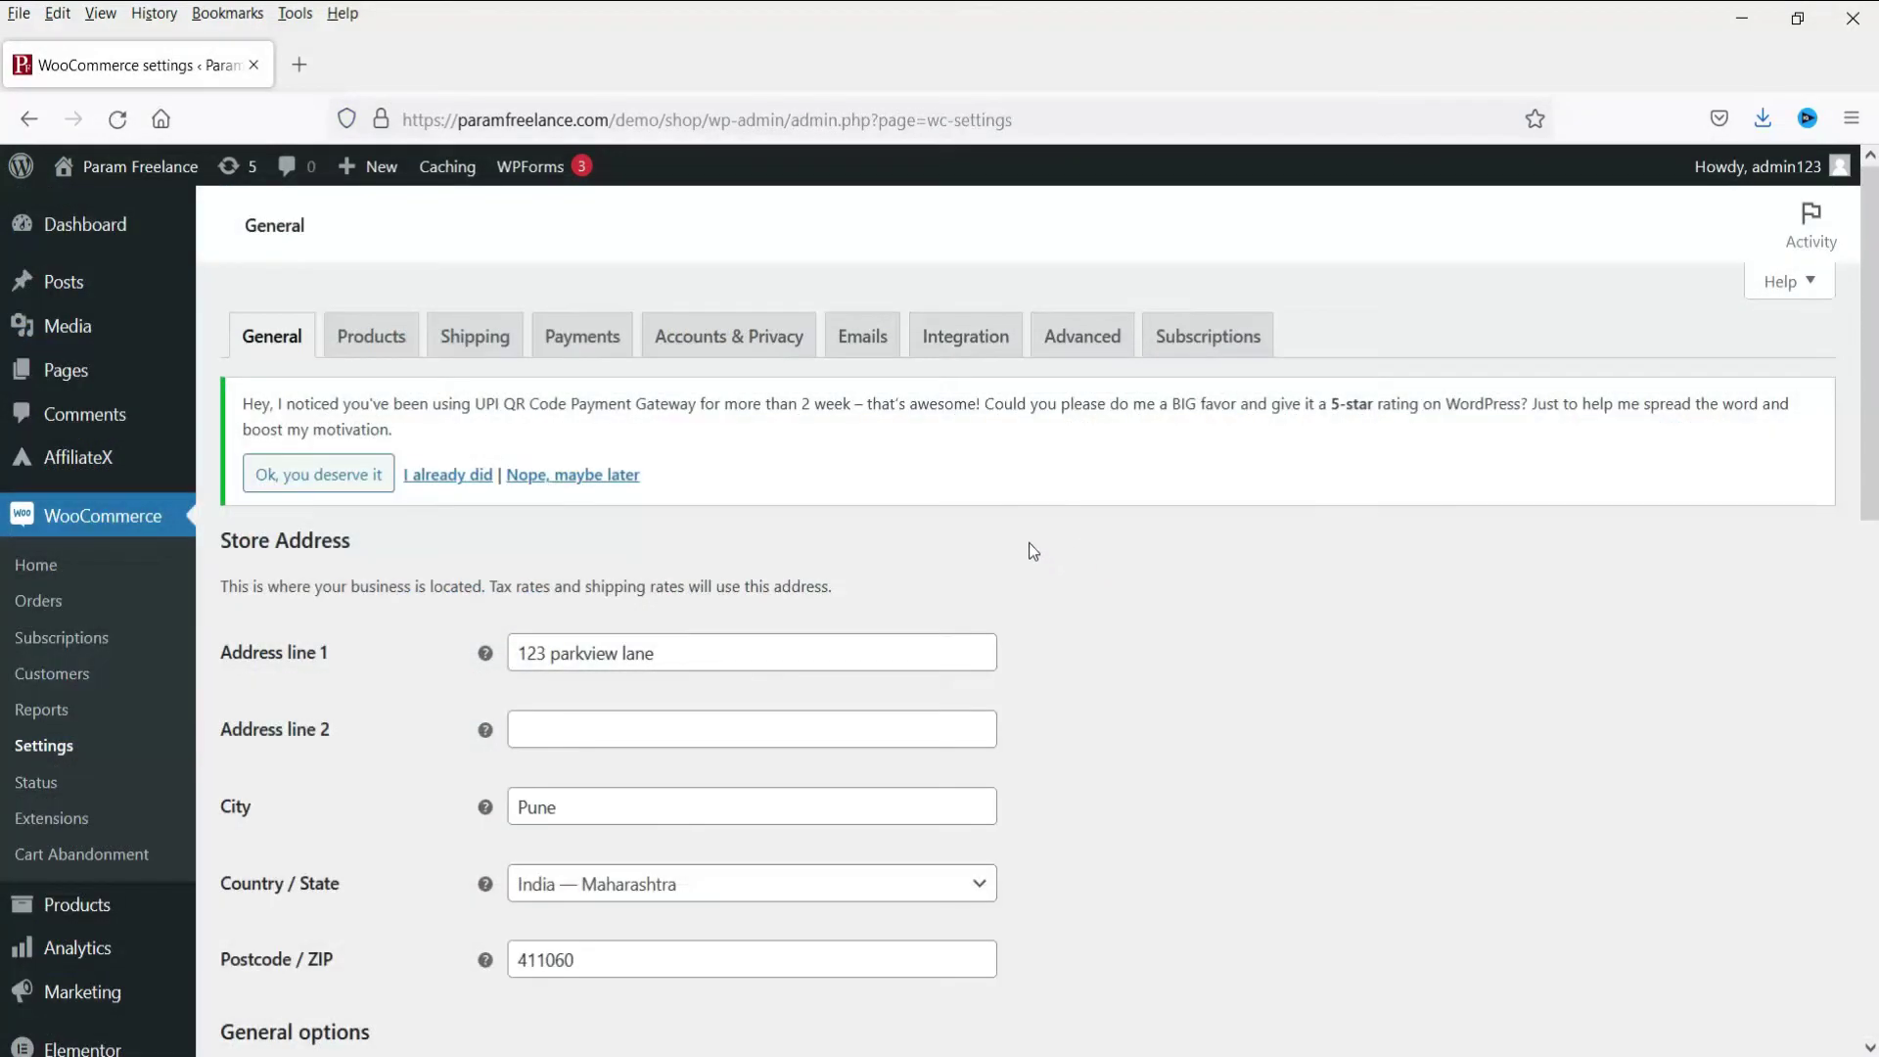
pyautogui.click(1199, 362)
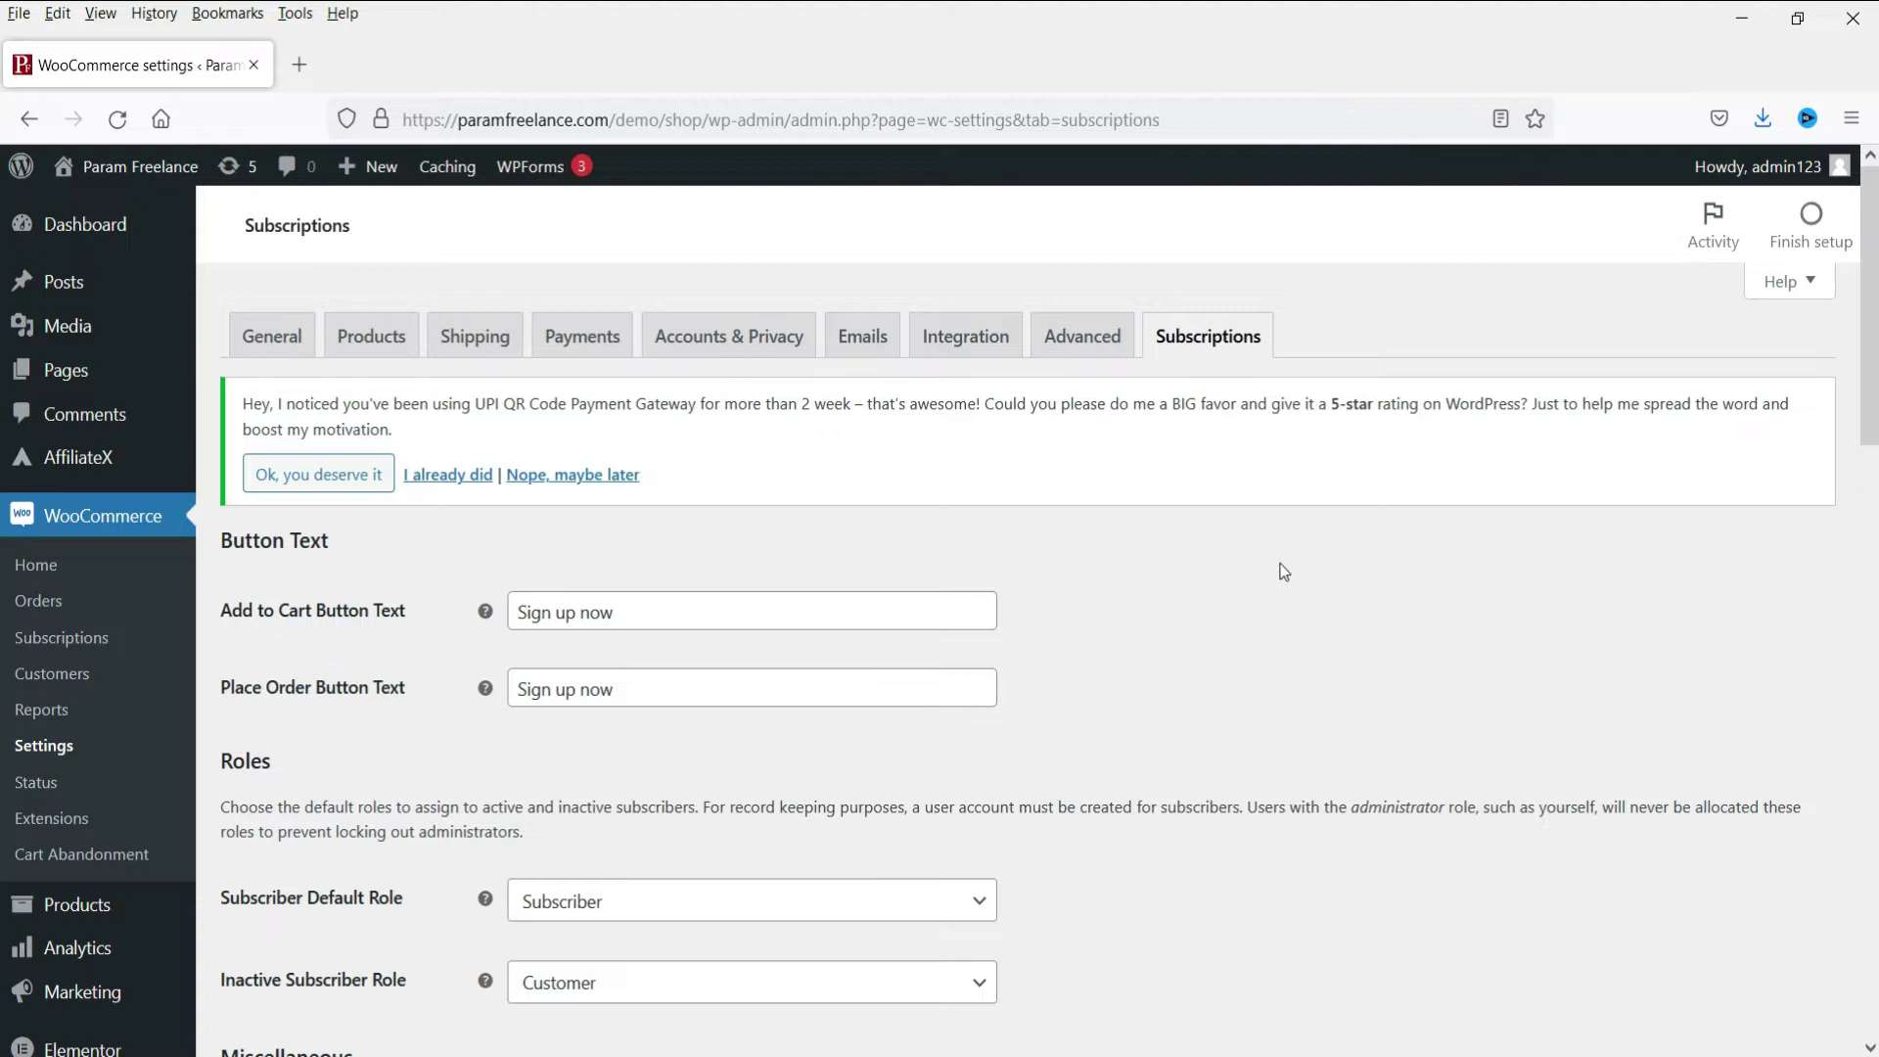
pyautogui.scroll(-5, 1274, 568)
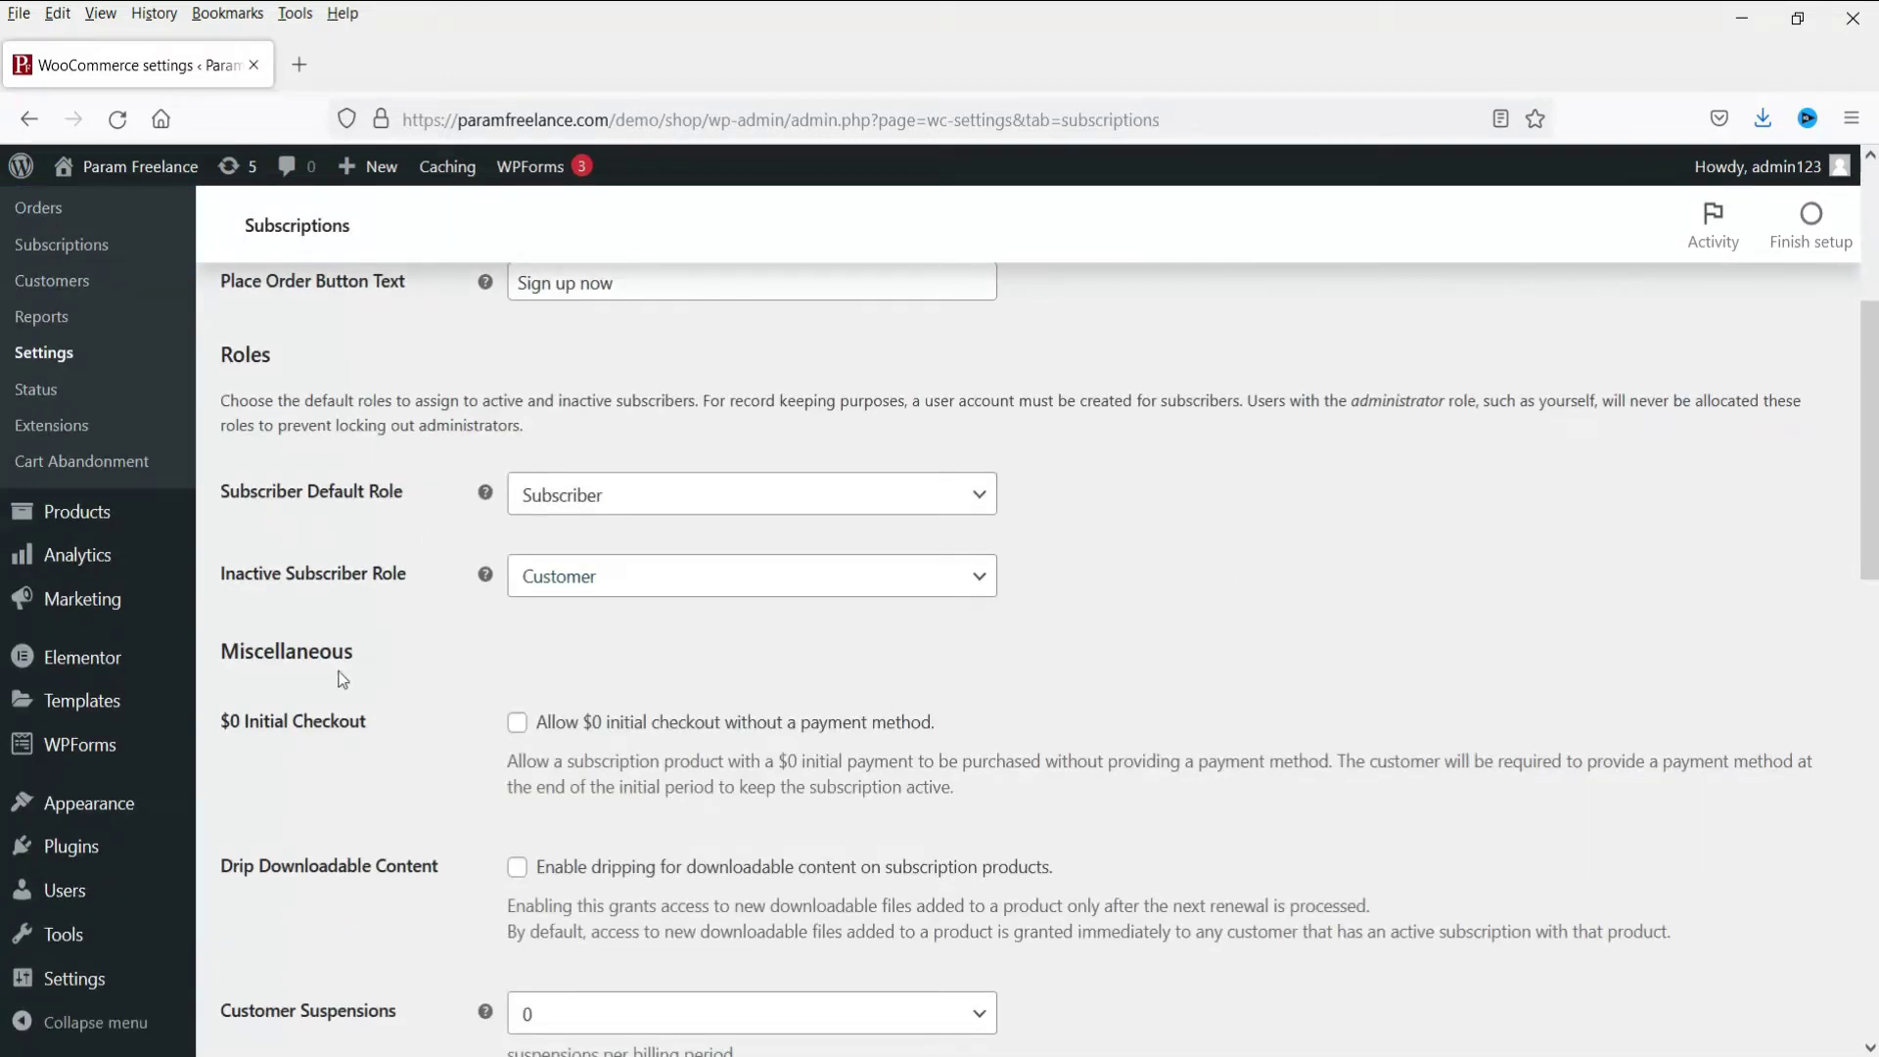
pyautogui.scroll(-12, 349, 676)
pyautogui.scroll(-5, 355, 685)
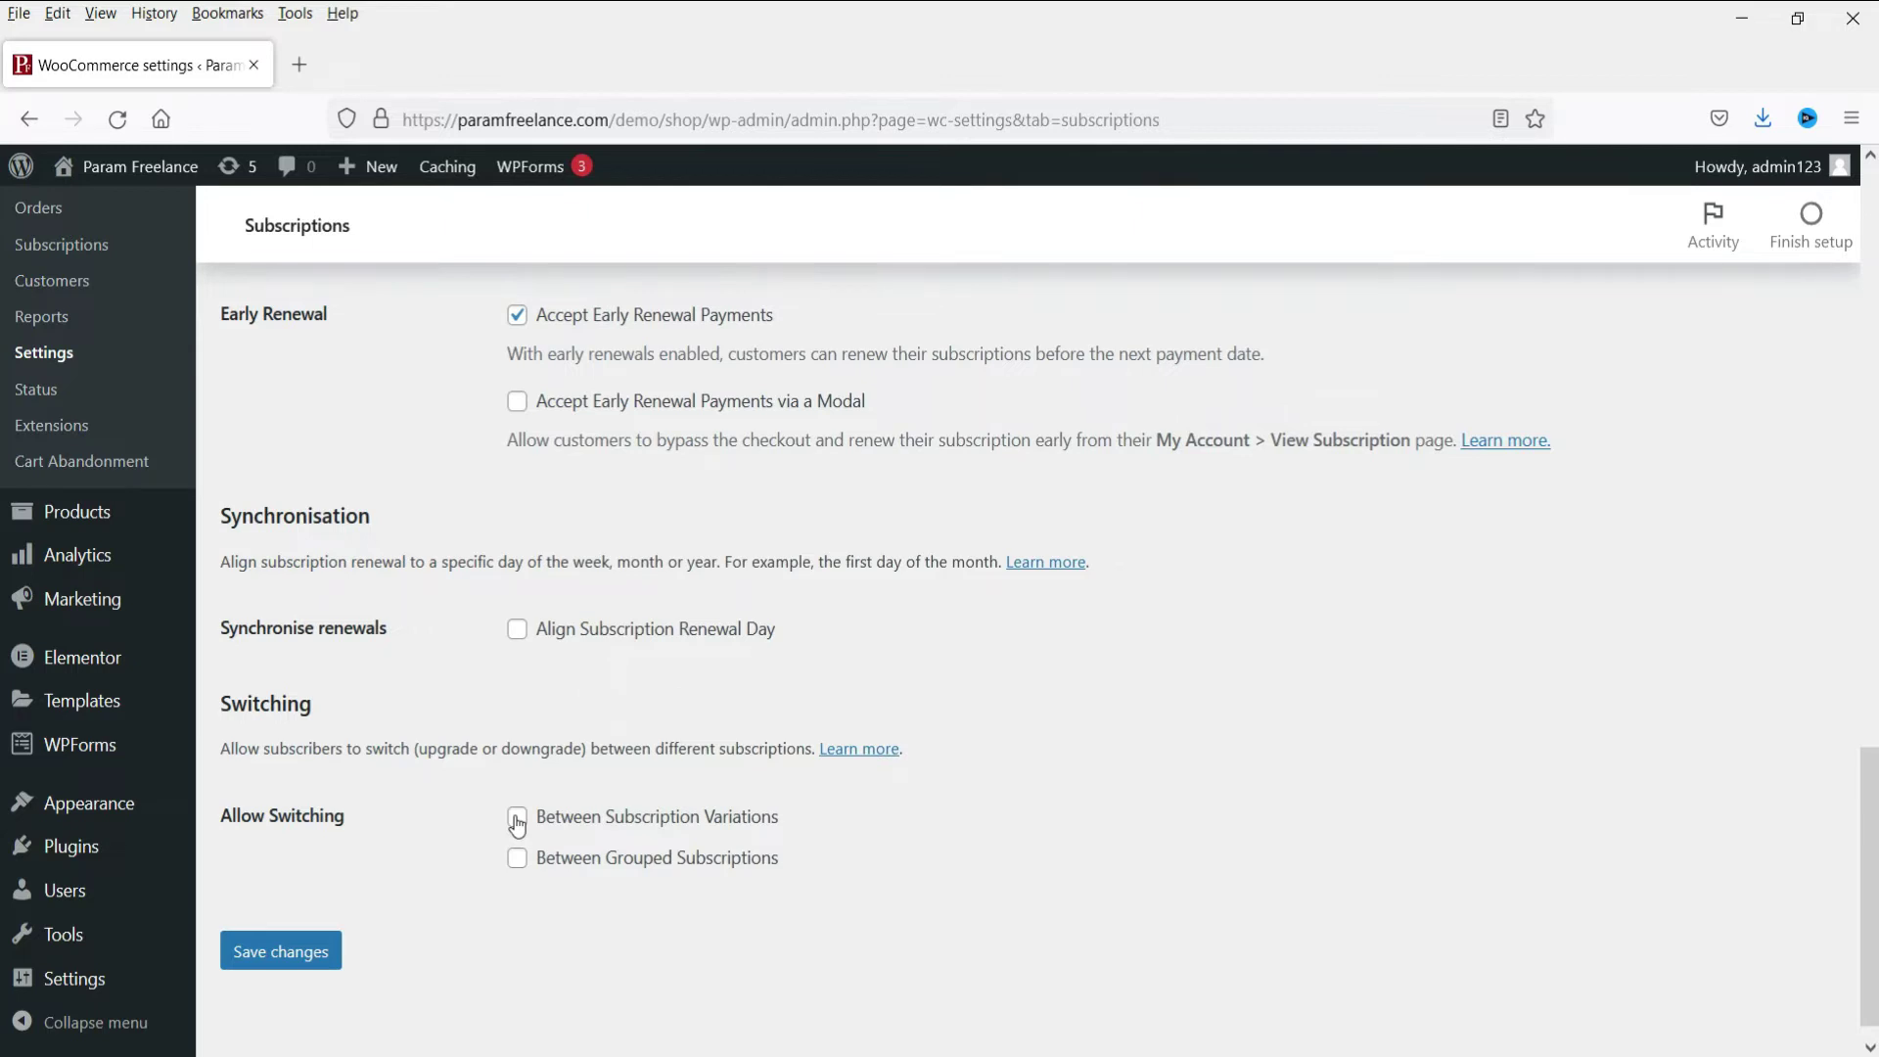
# Allow switching between subscription variations and between grouped subscriptions, and save the settings.
pyautogui.click(517, 821)
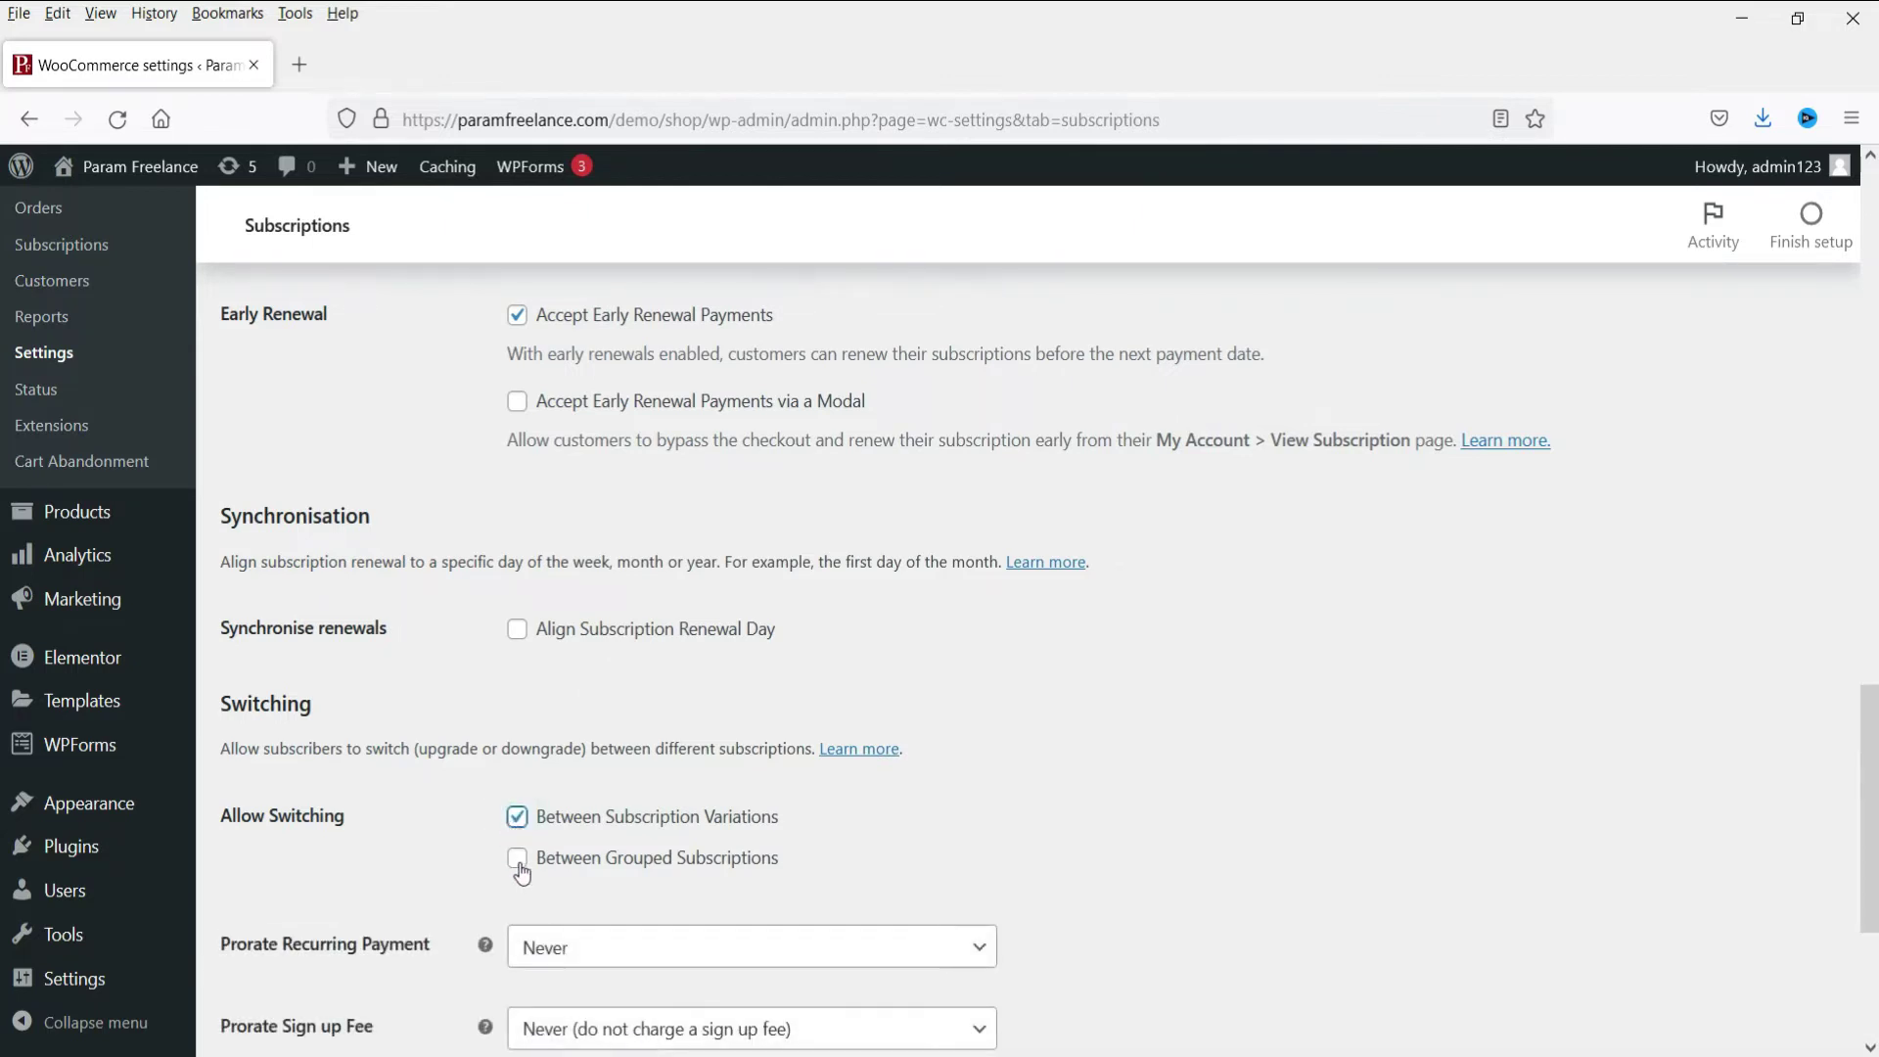
pyautogui.scroll(-2, 1224, 702)
pyautogui.click(518, 724)
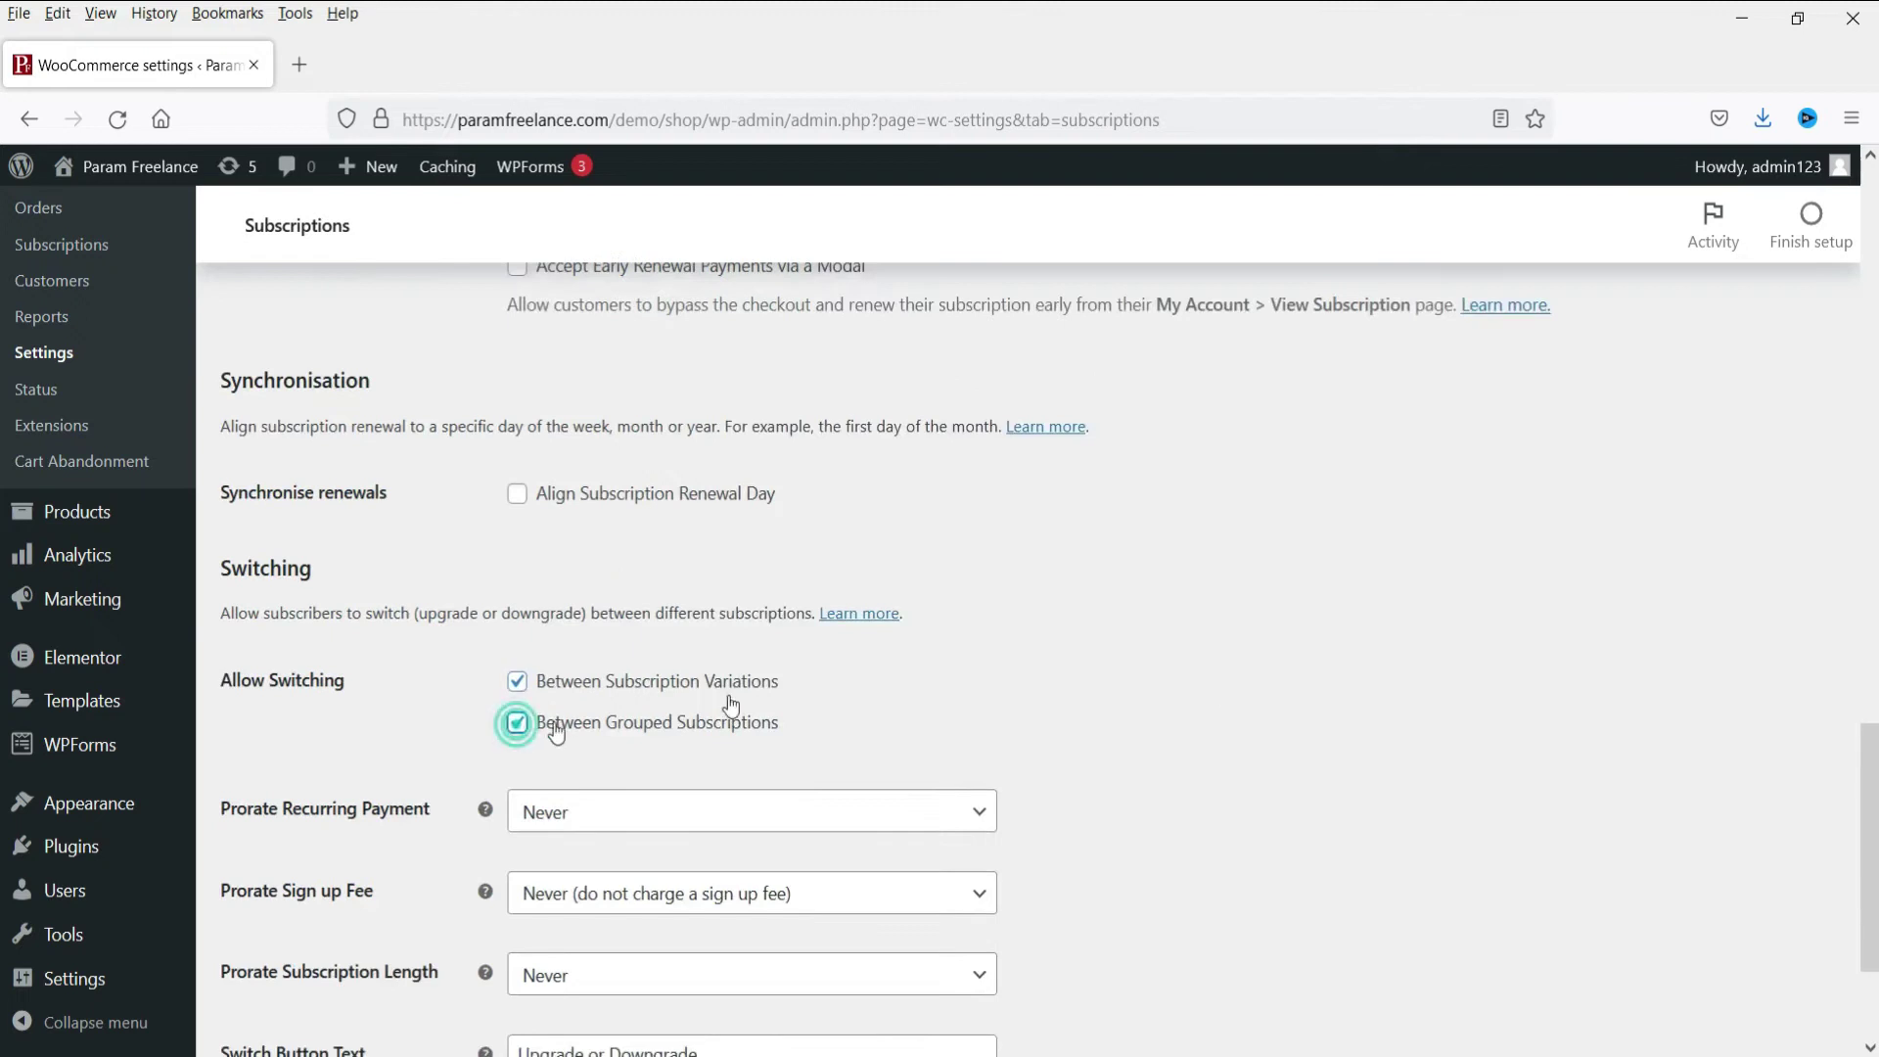
pyautogui.scroll(-3, 1180, 655)
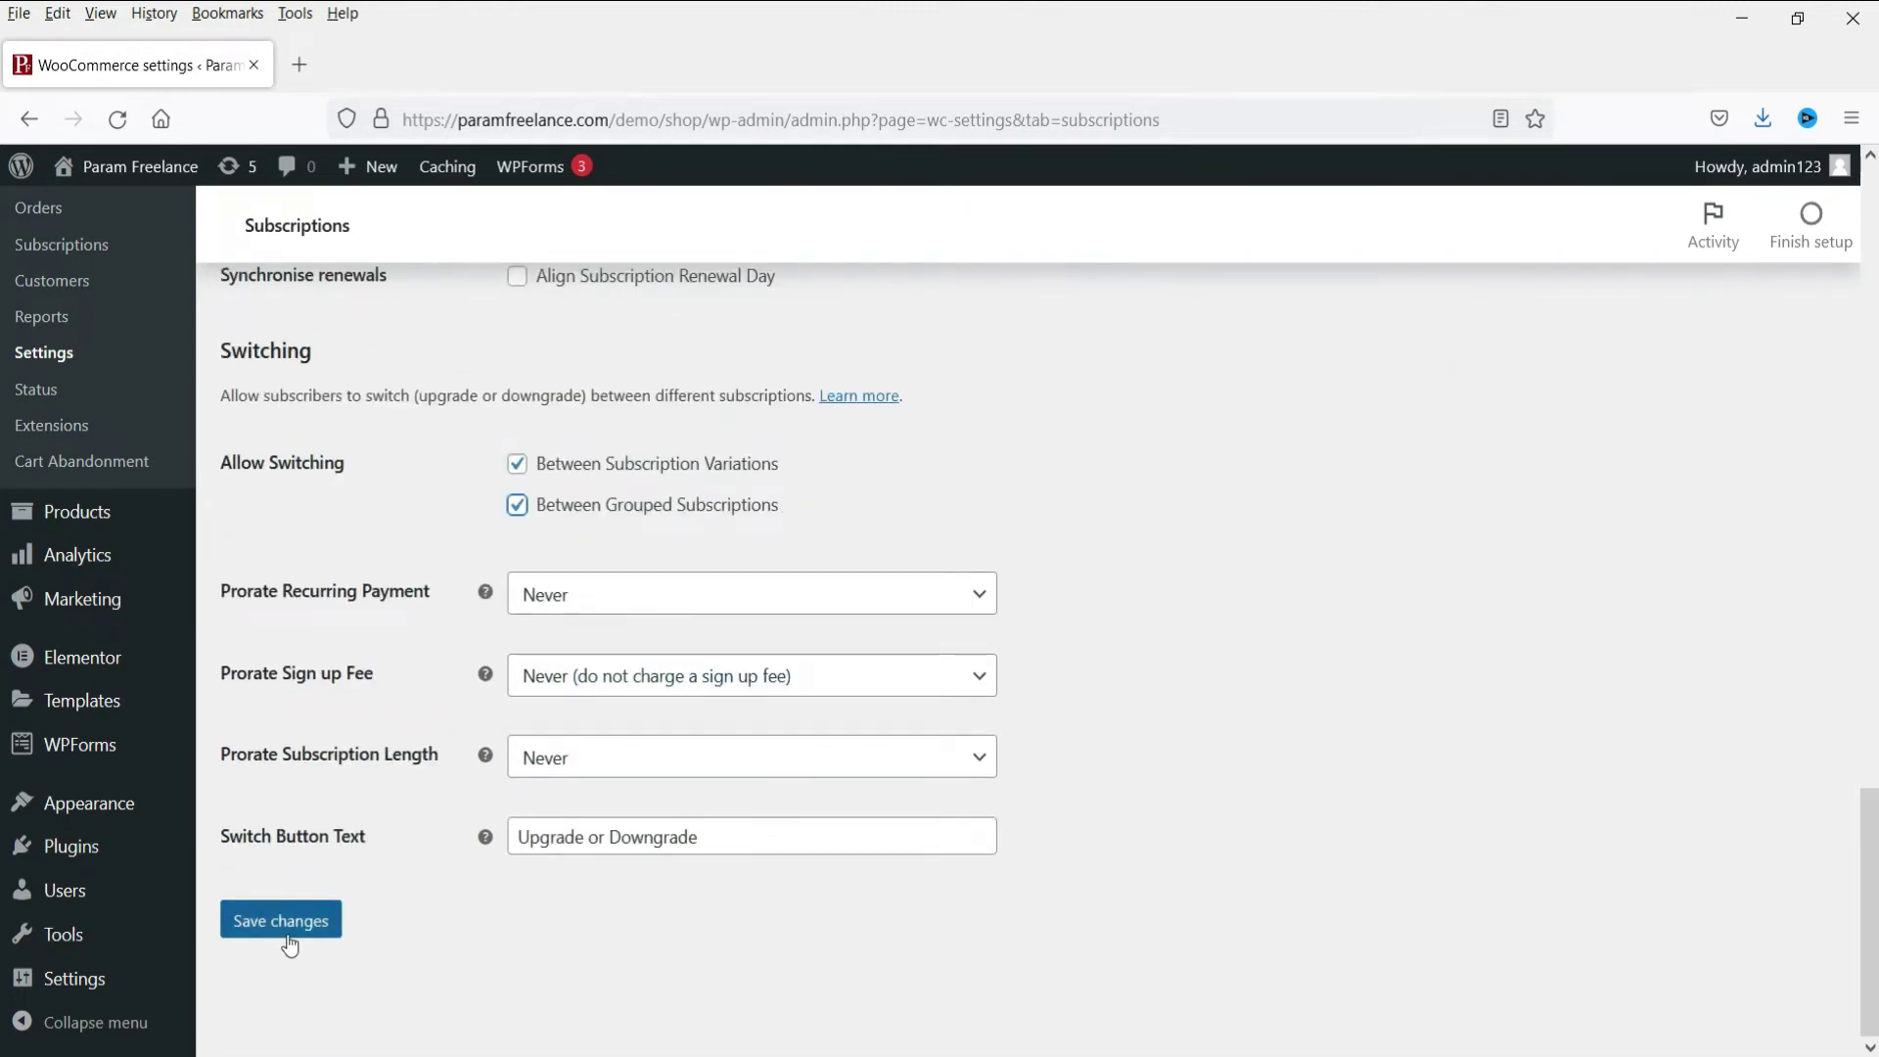
pyautogui.click(286, 936)
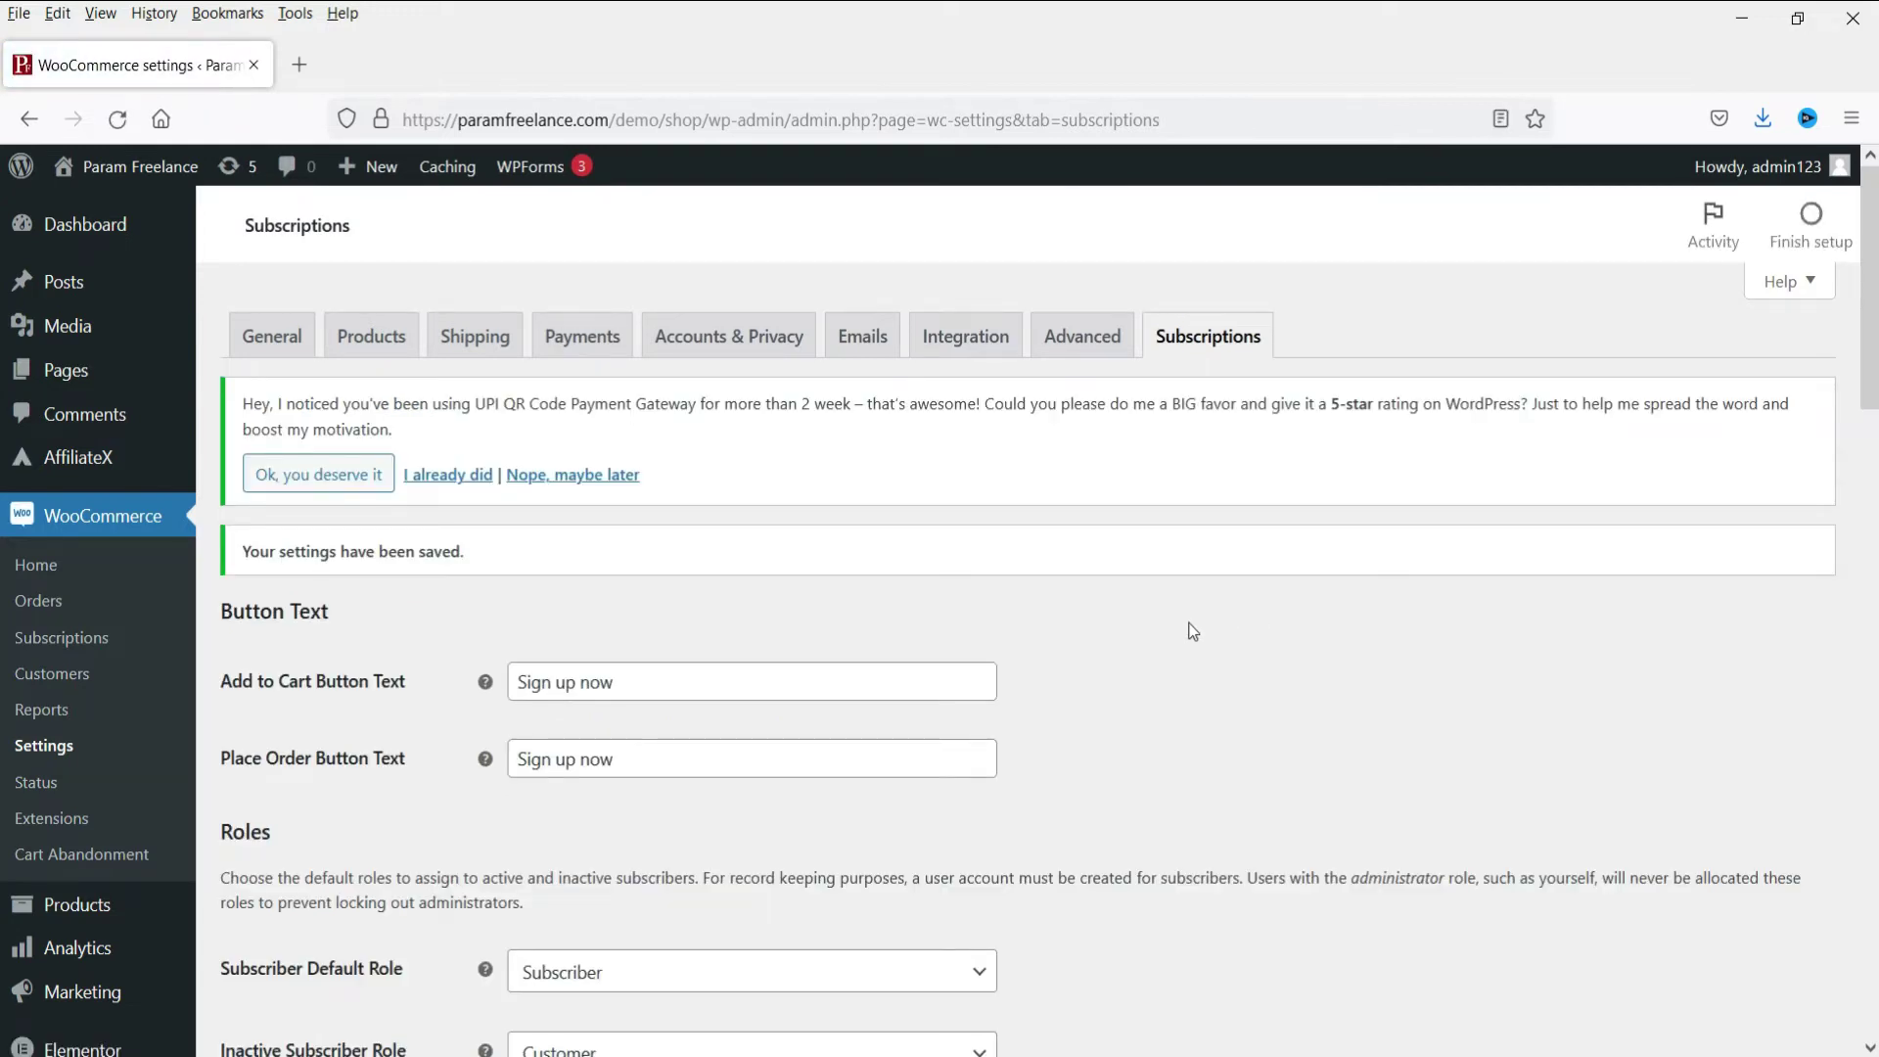
# Add a new product named Yoga Classes Monthly and make it a virtual simple subscription.
pyautogui.moveTo(54, 902)
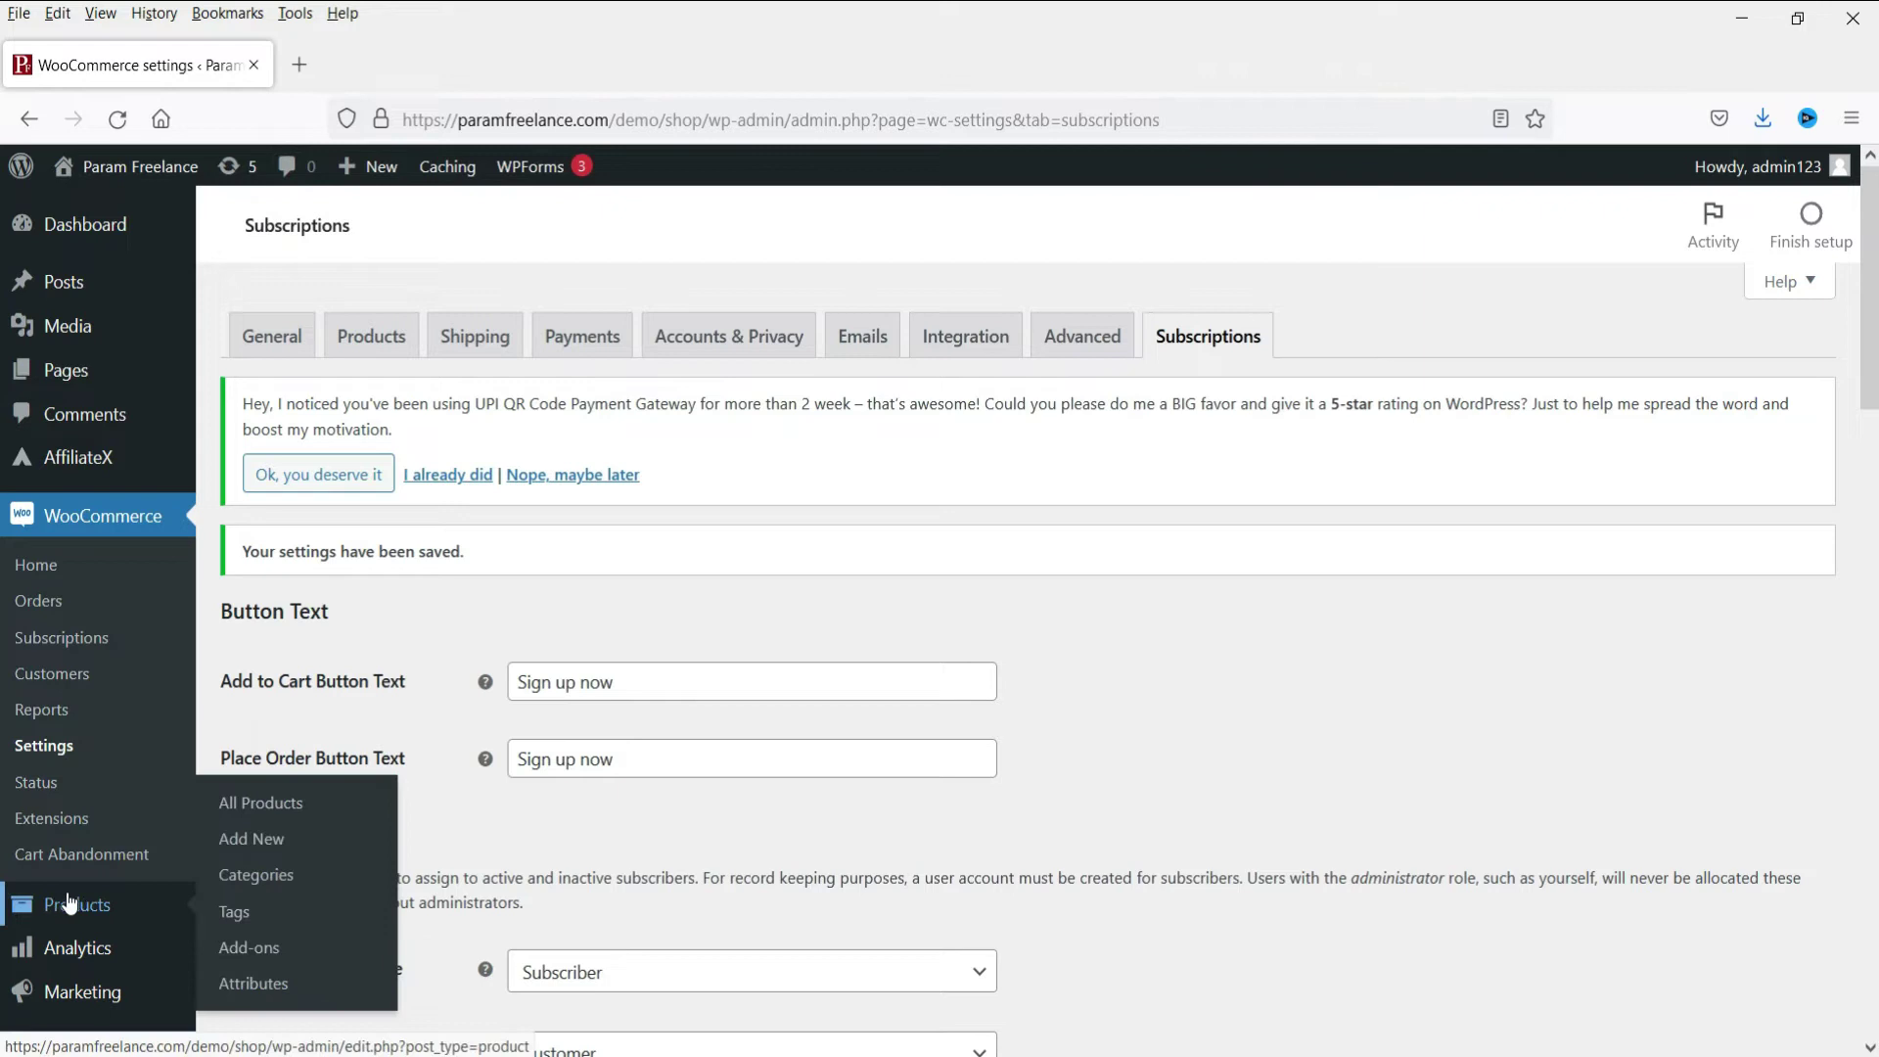
pyautogui.click(230, 834)
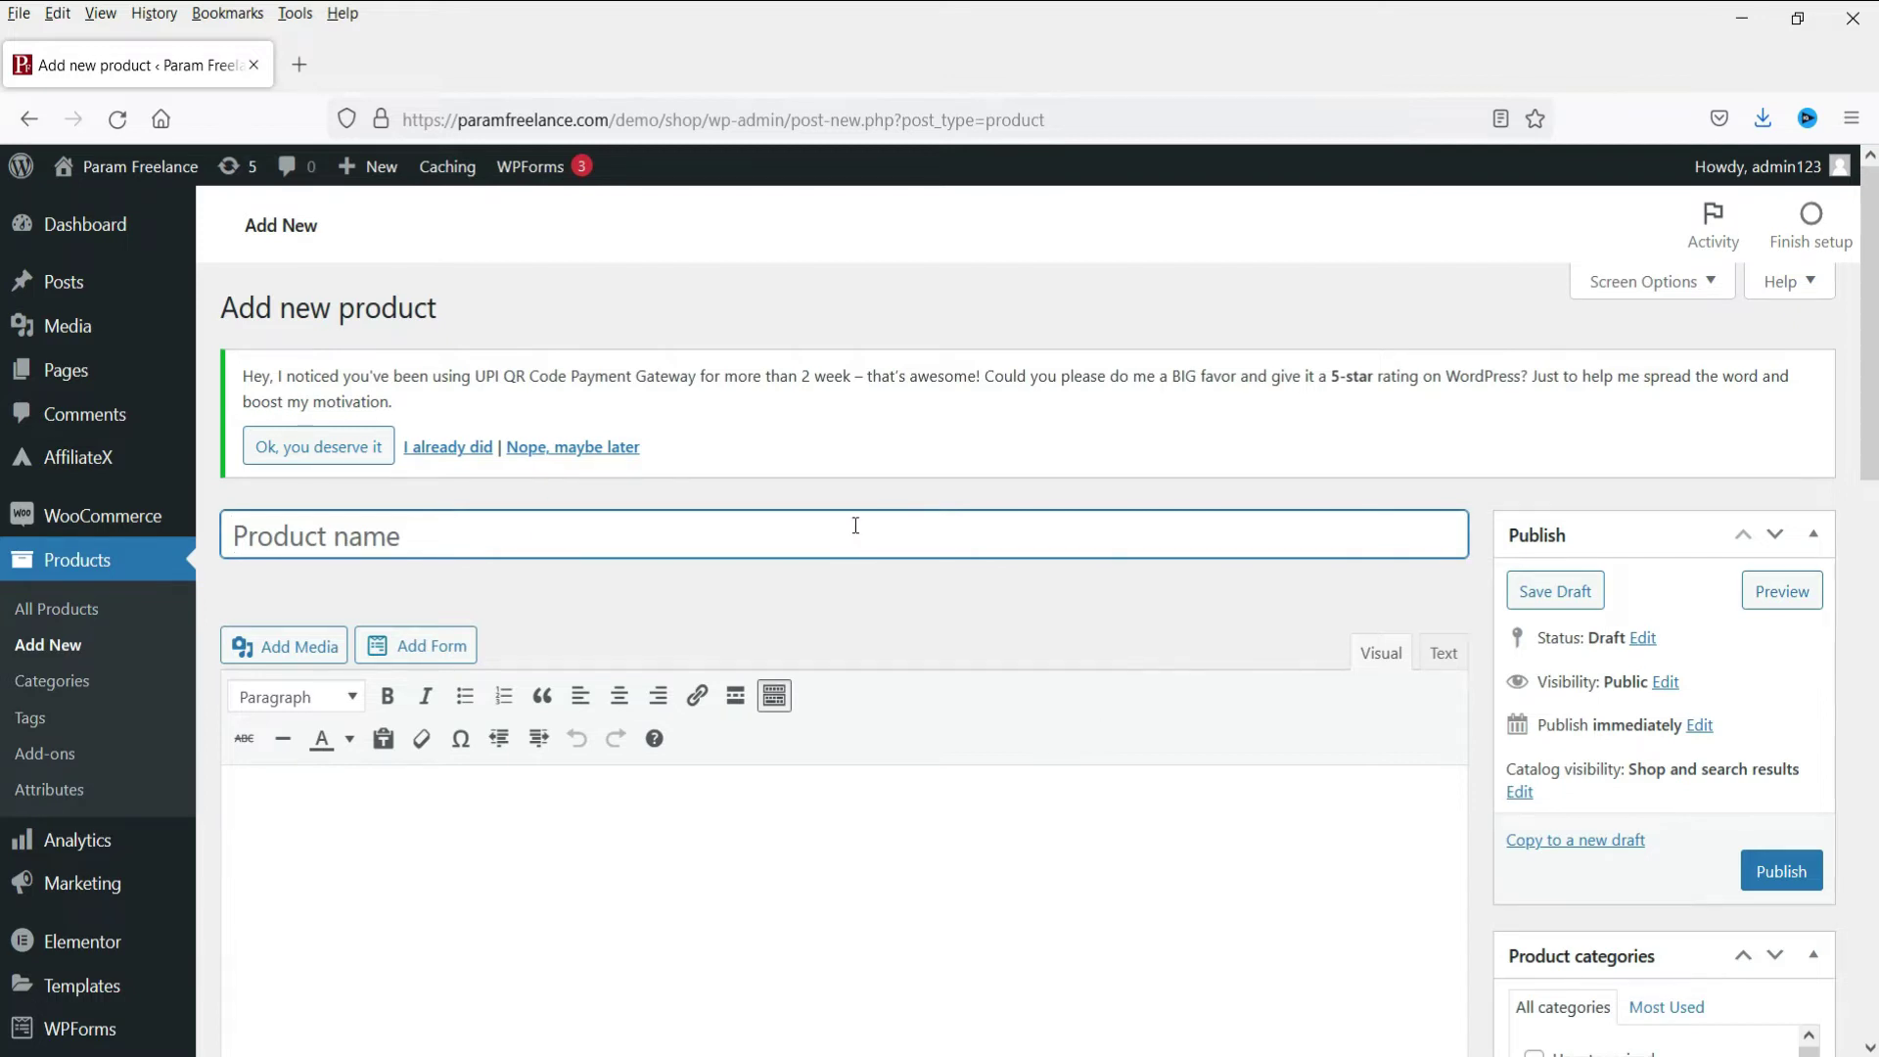
pyautogui.write('Yoga Classes Monthly')
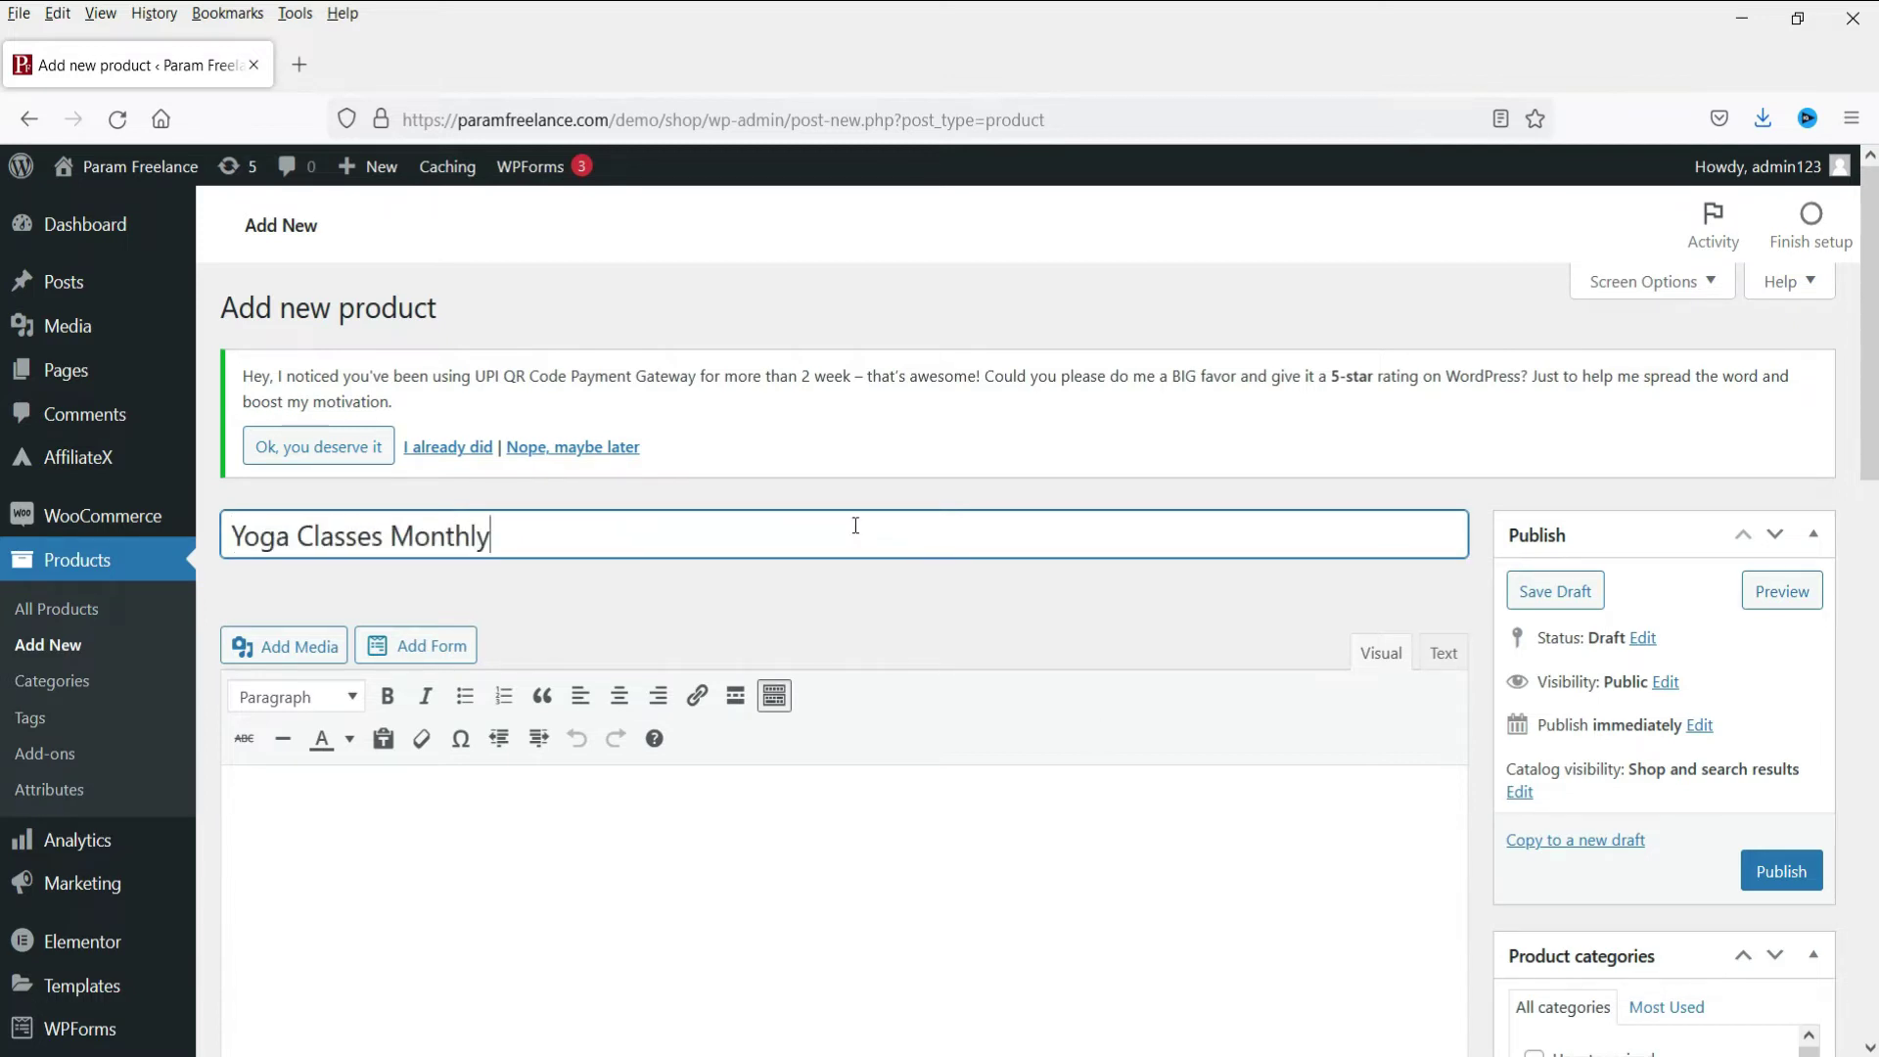
pyautogui.scroll(-5, 1063, 567)
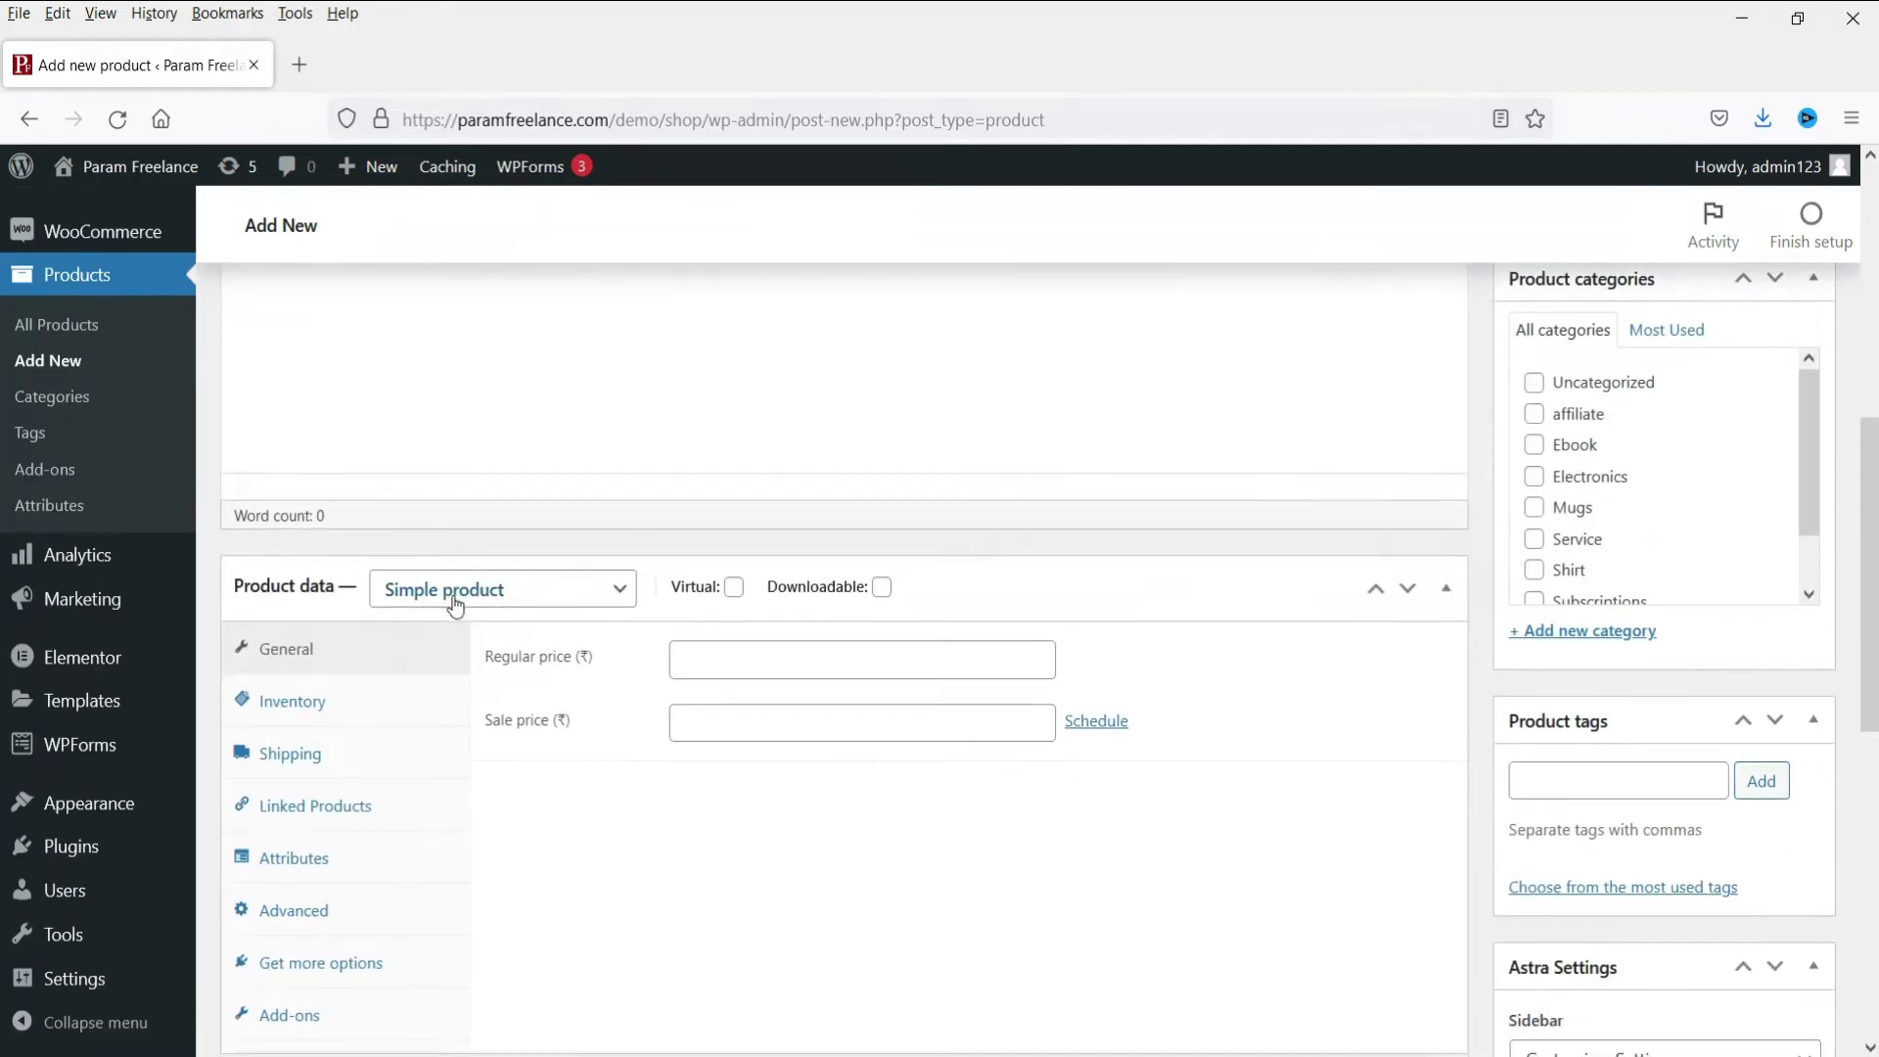
pyautogui.click(451, 593)
pyautogui.click(520, 804)
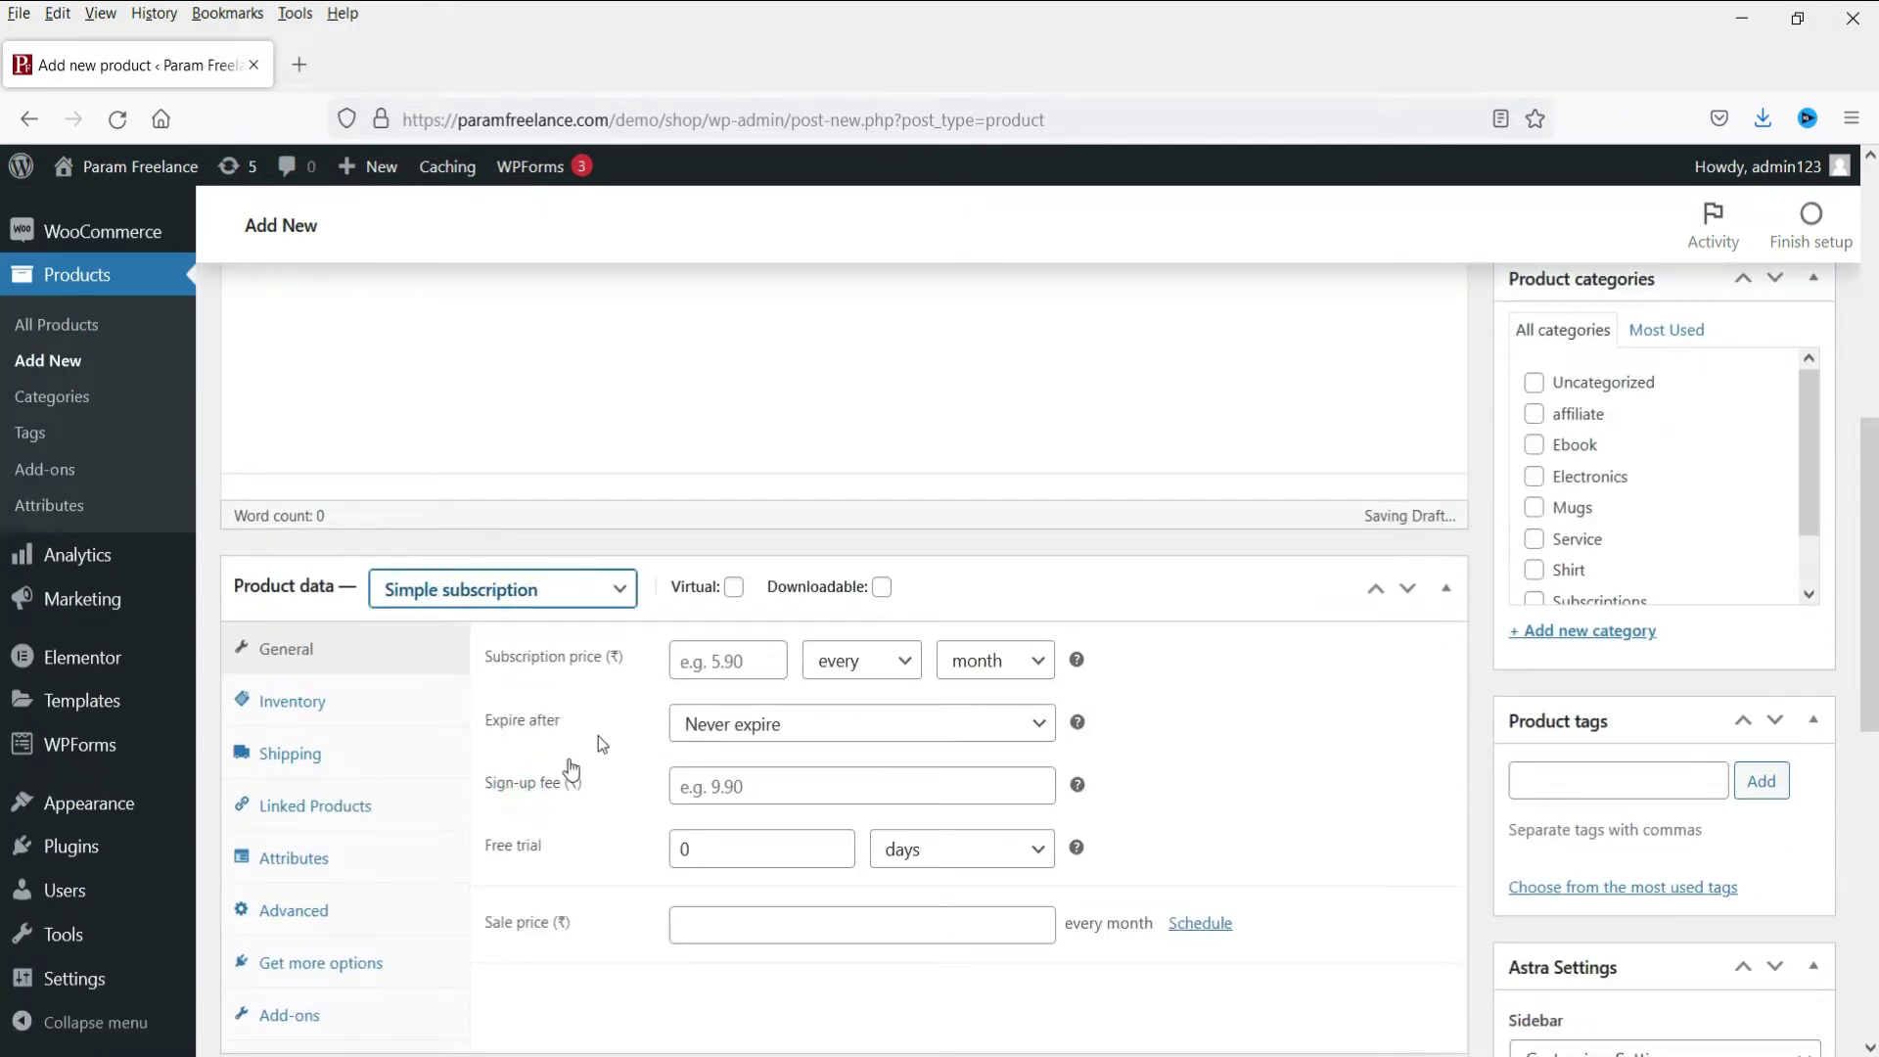
pyautogui.click(734, 587)
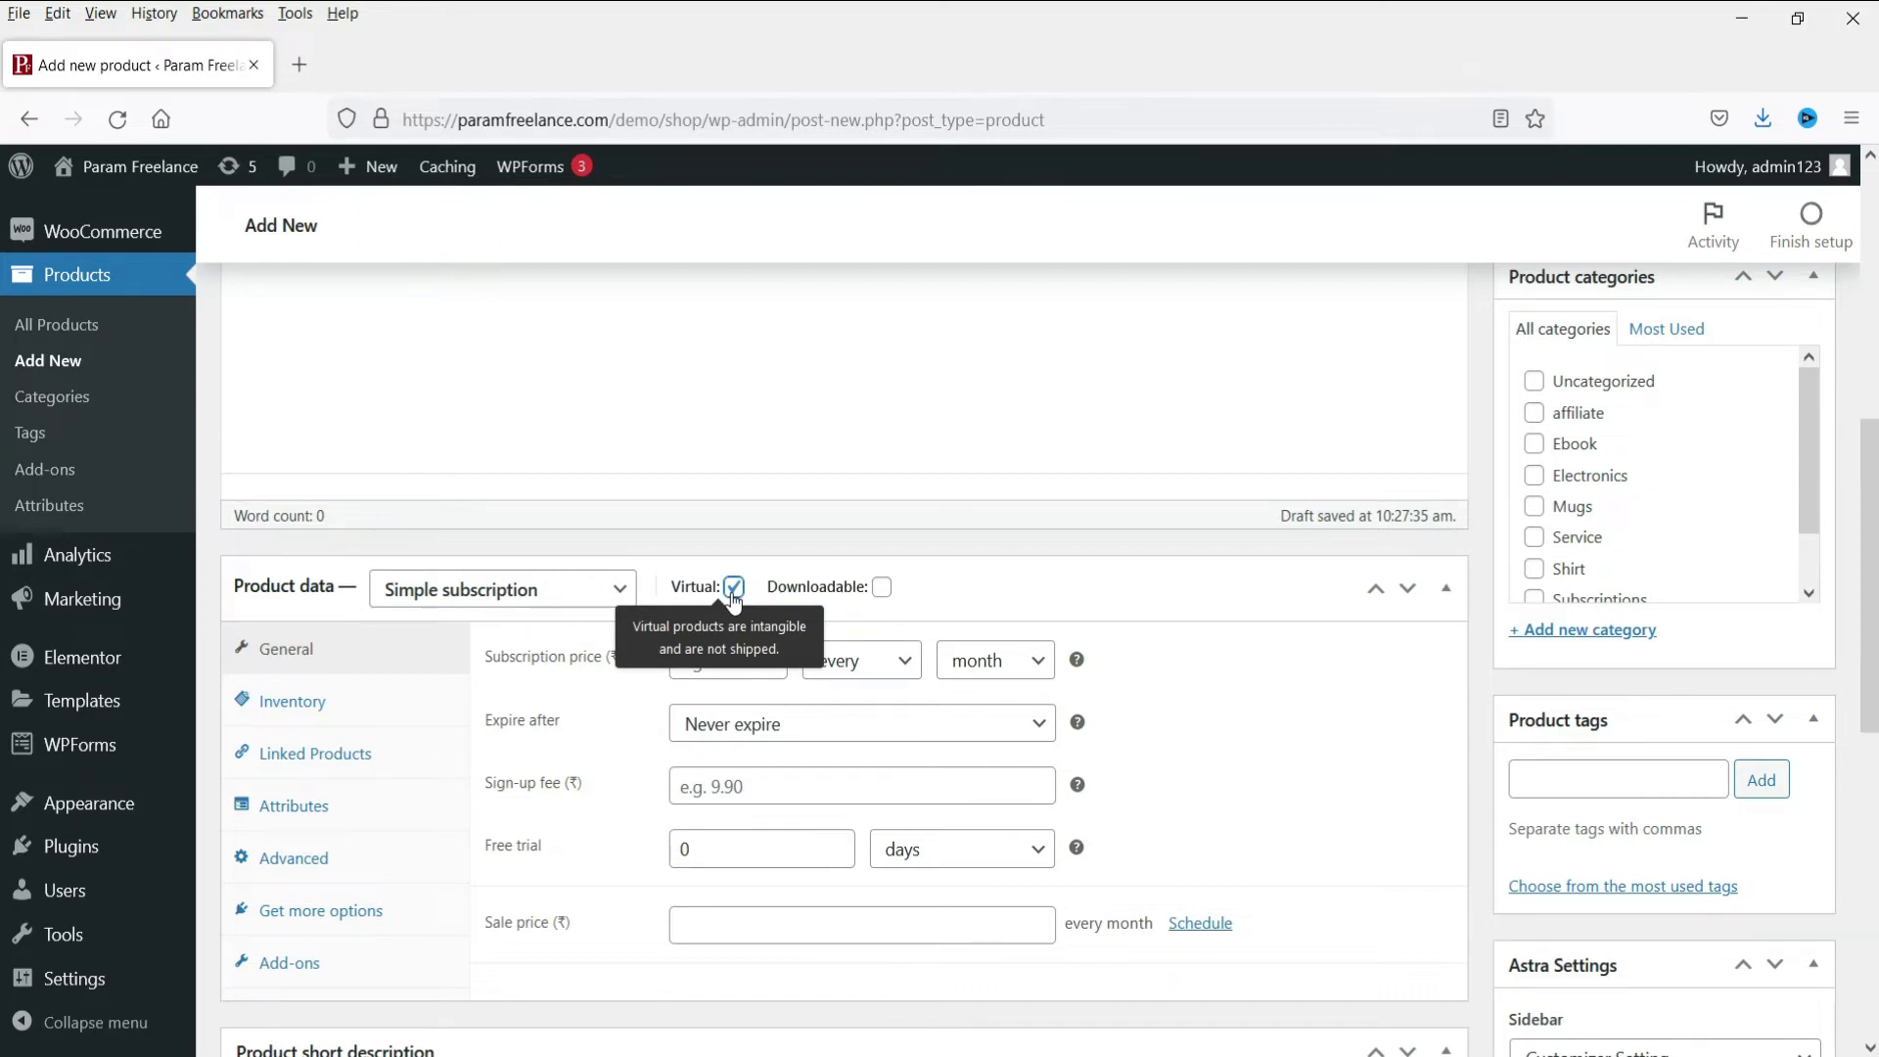
# Set the subscription price to ₹700, billed every month.
pyautogui.click(684, 663)
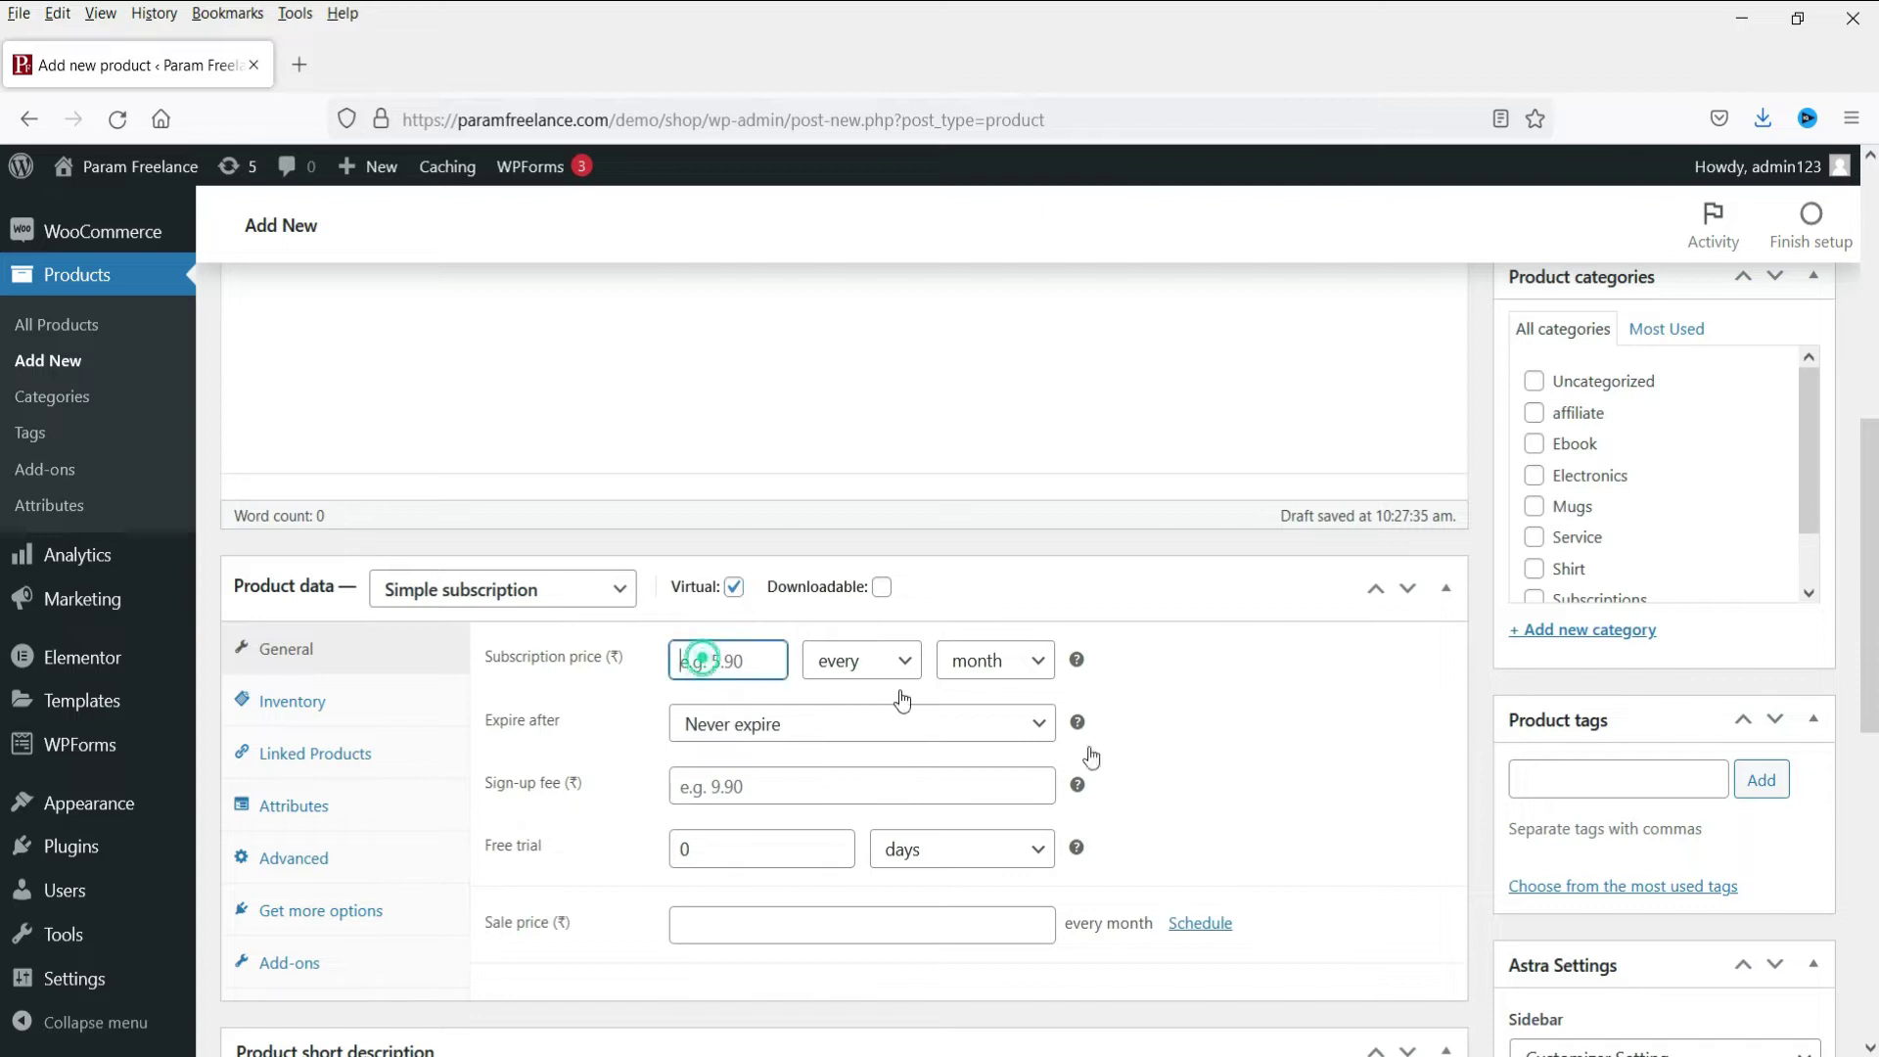
pyautogui.write('700')
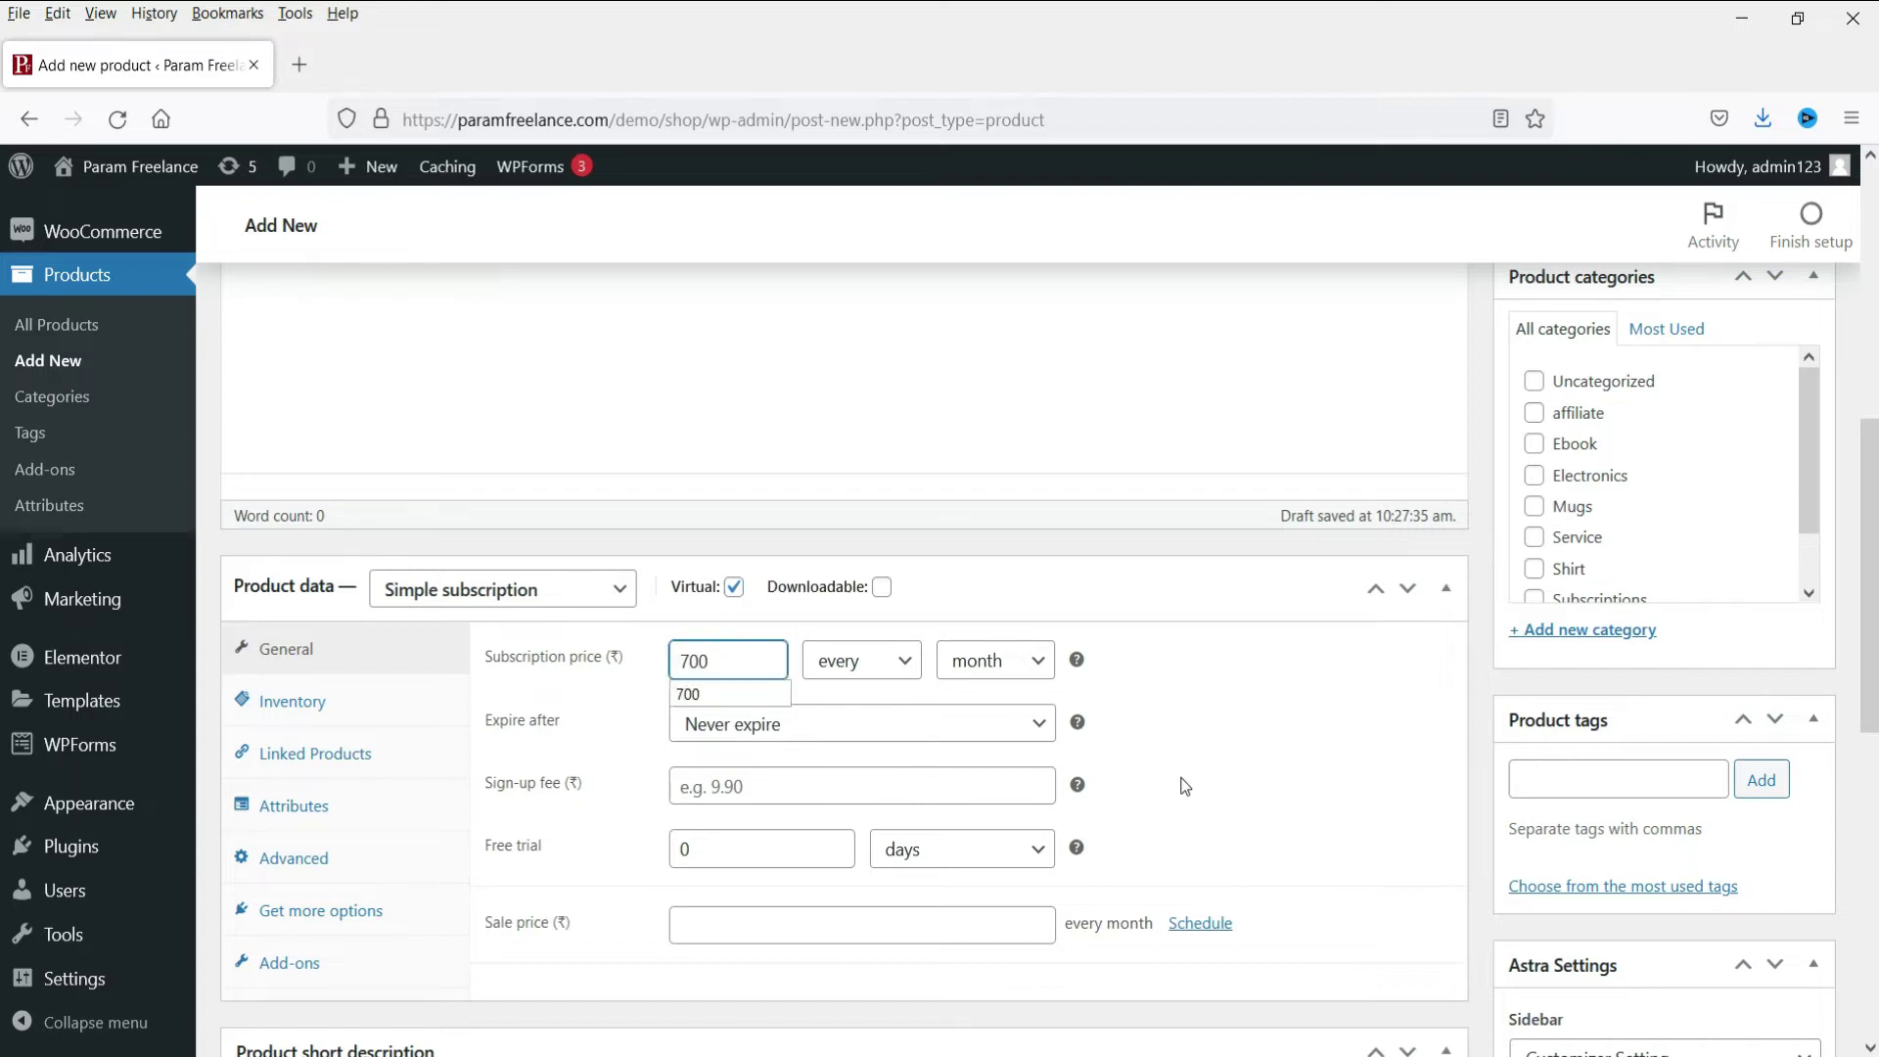
pyautogui.click(717, 695)
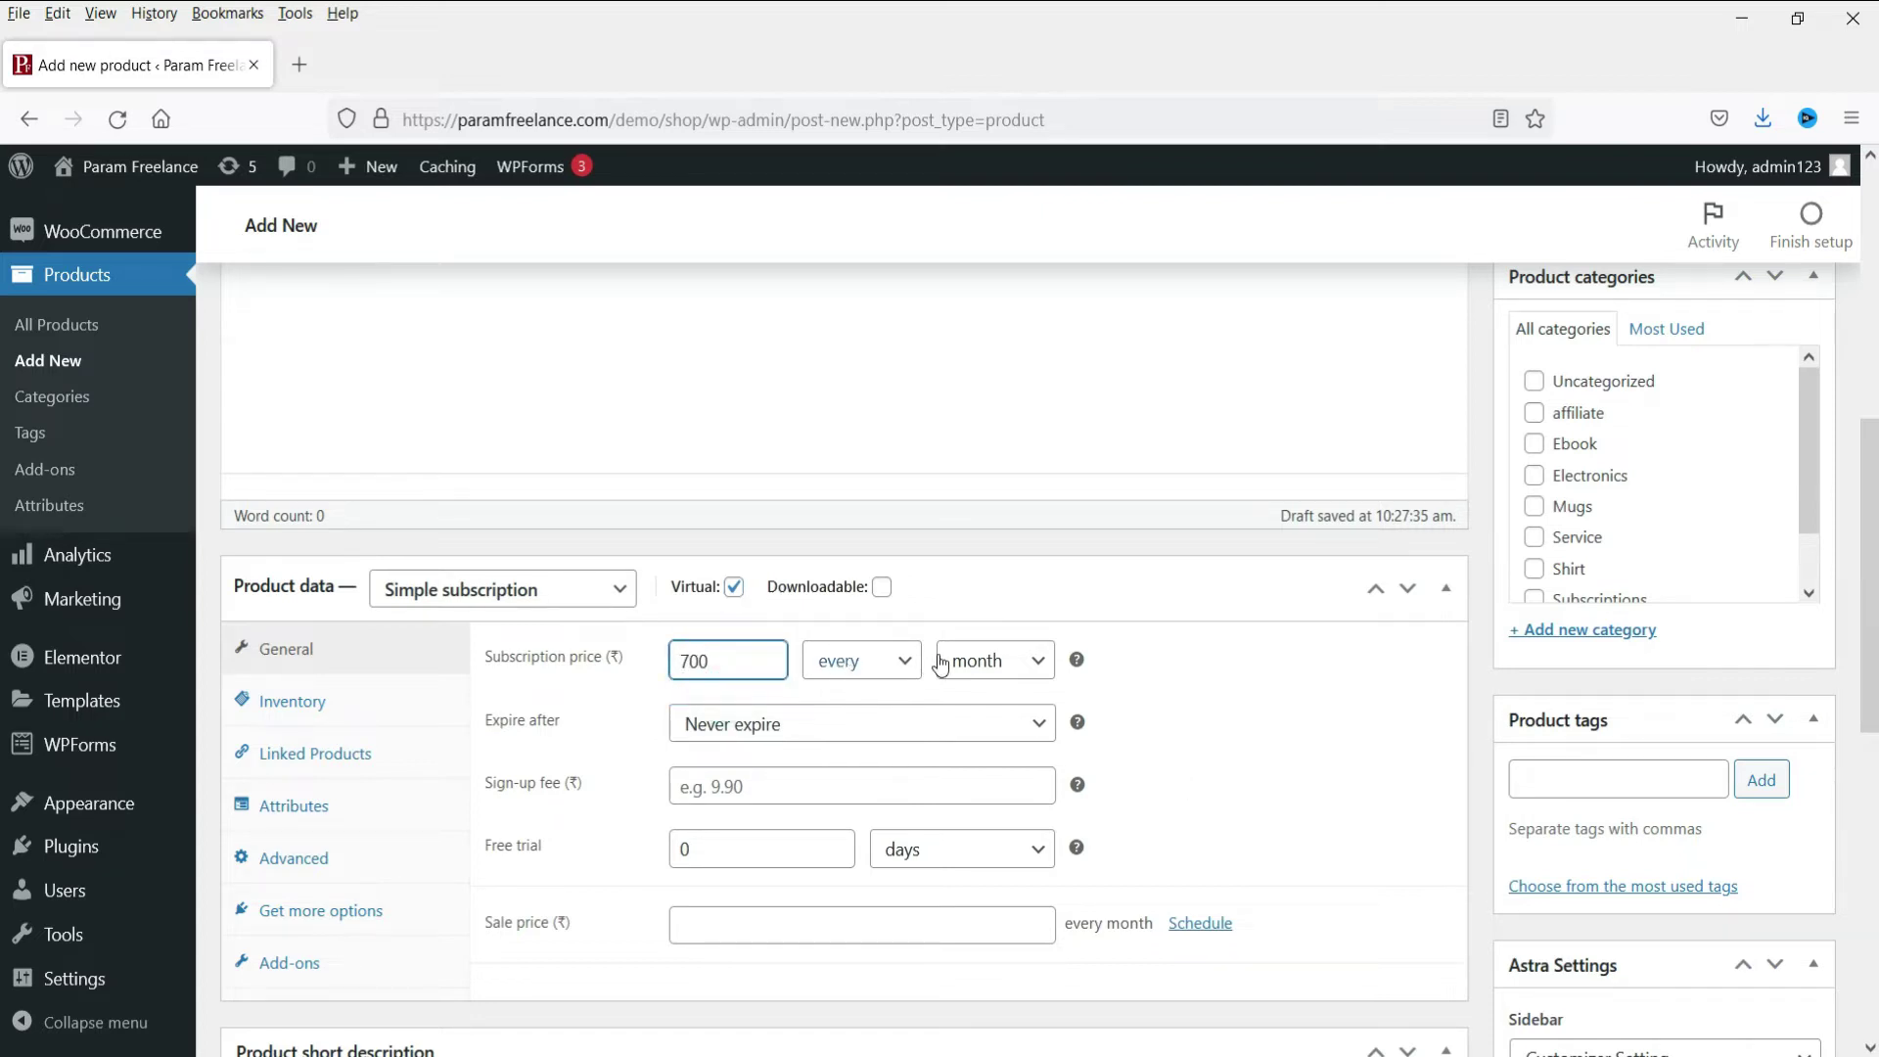
pyautogui.click(978, 661)
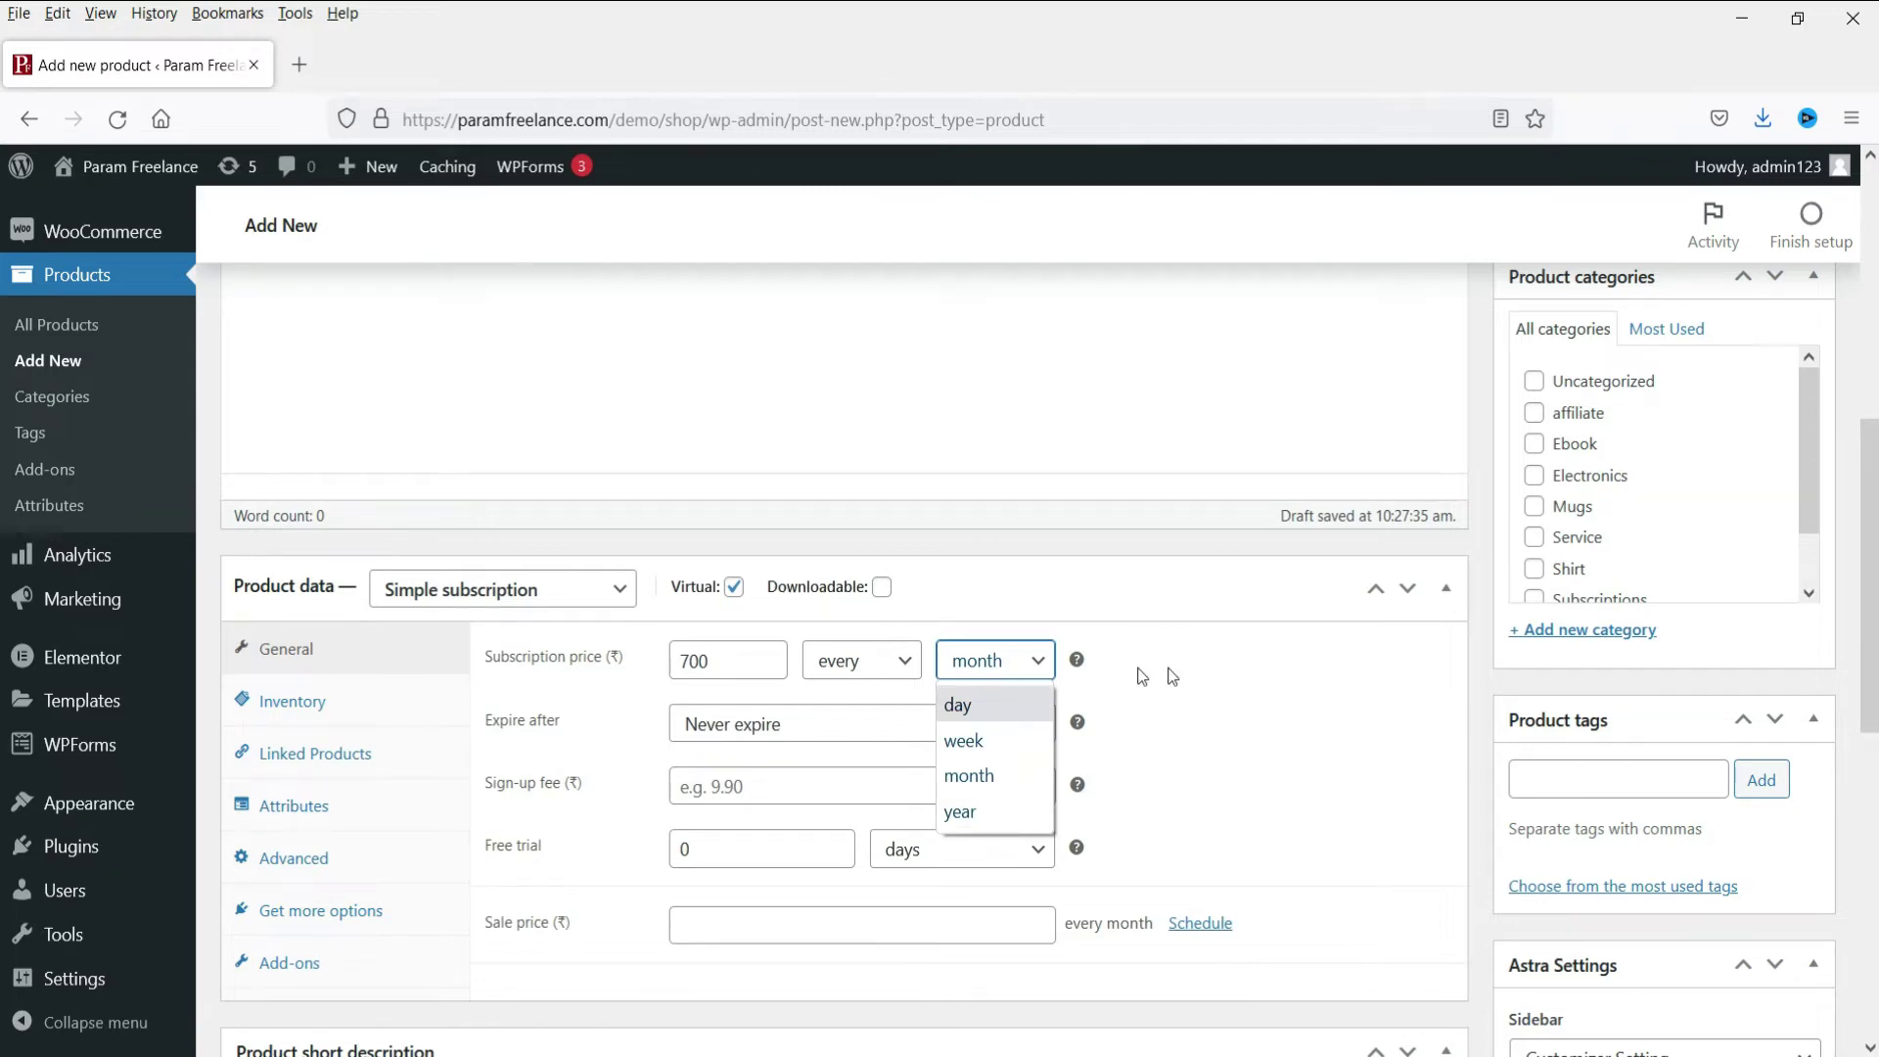
pyautogui.click(1209, 665)
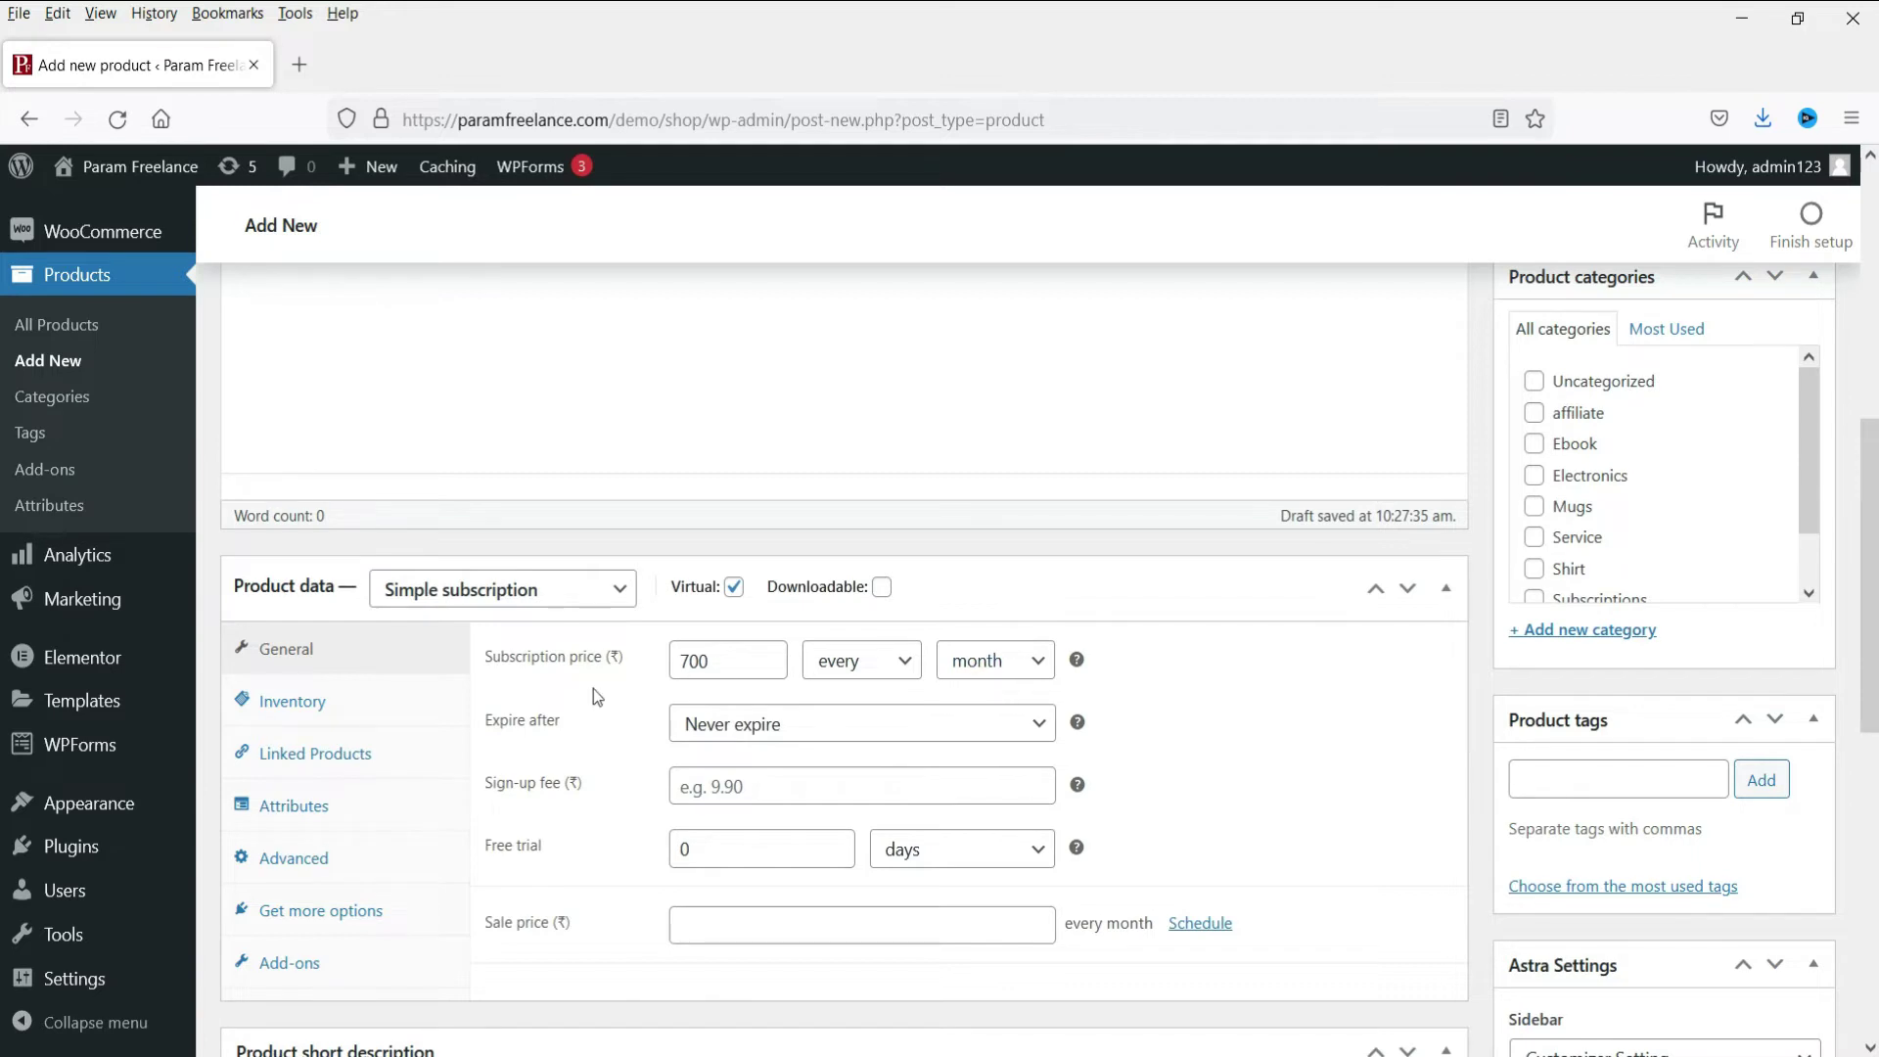
# Try a 12-month expiry for the subscription and set it back to Never expire.
pyautogui.click(736, 749)
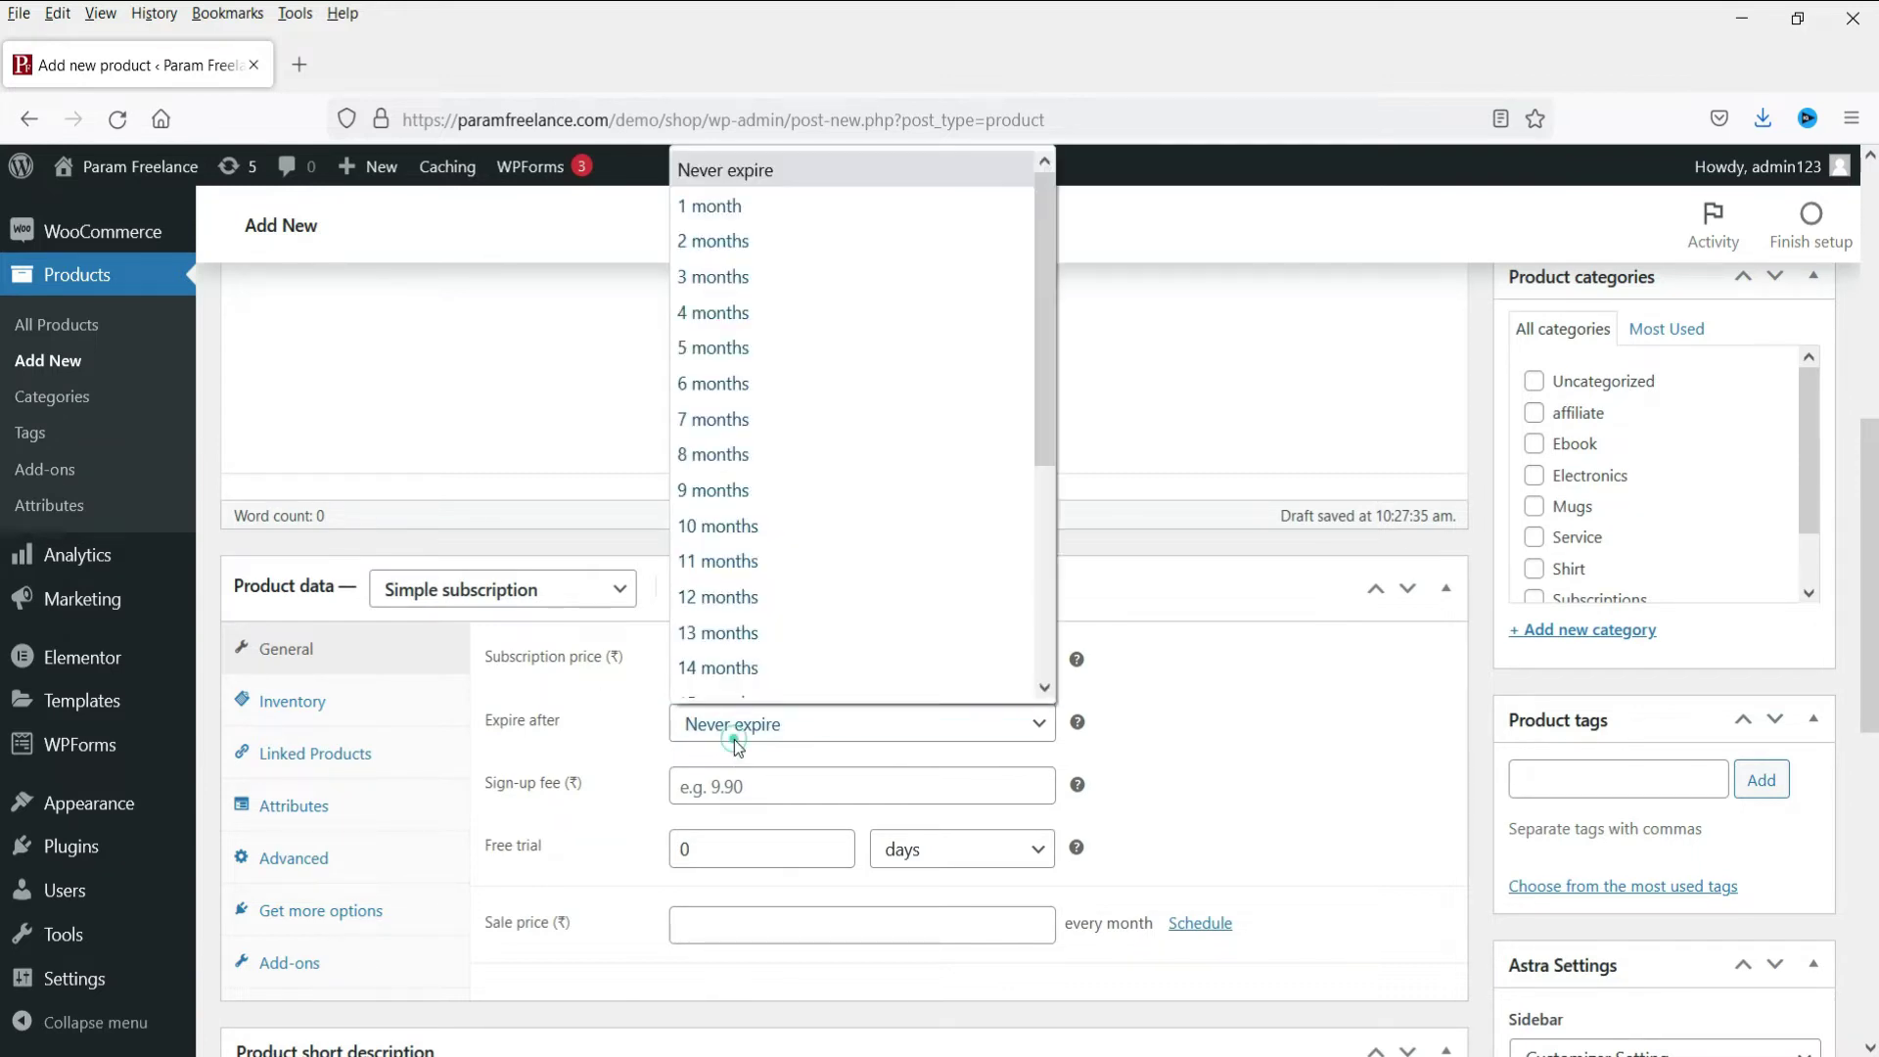
pyautogui.click(785, 581)
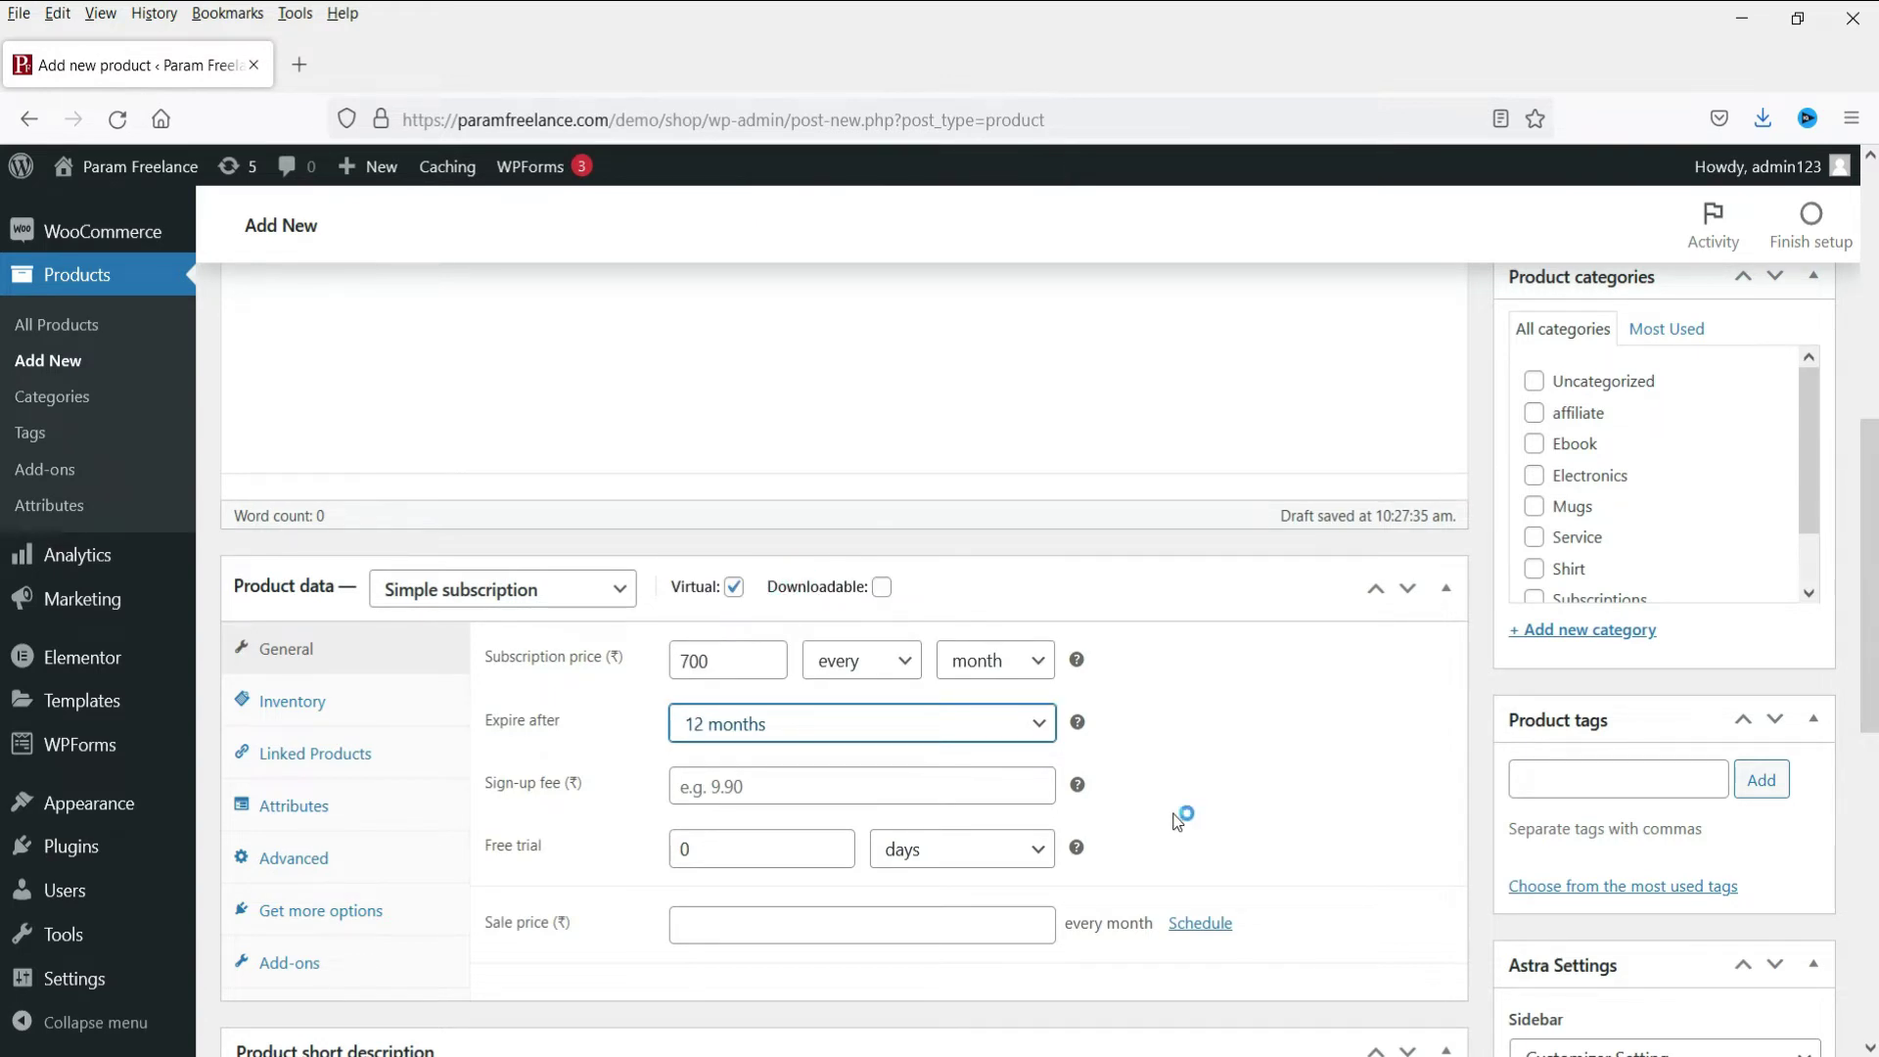
pyautogui.click(1003, 724)
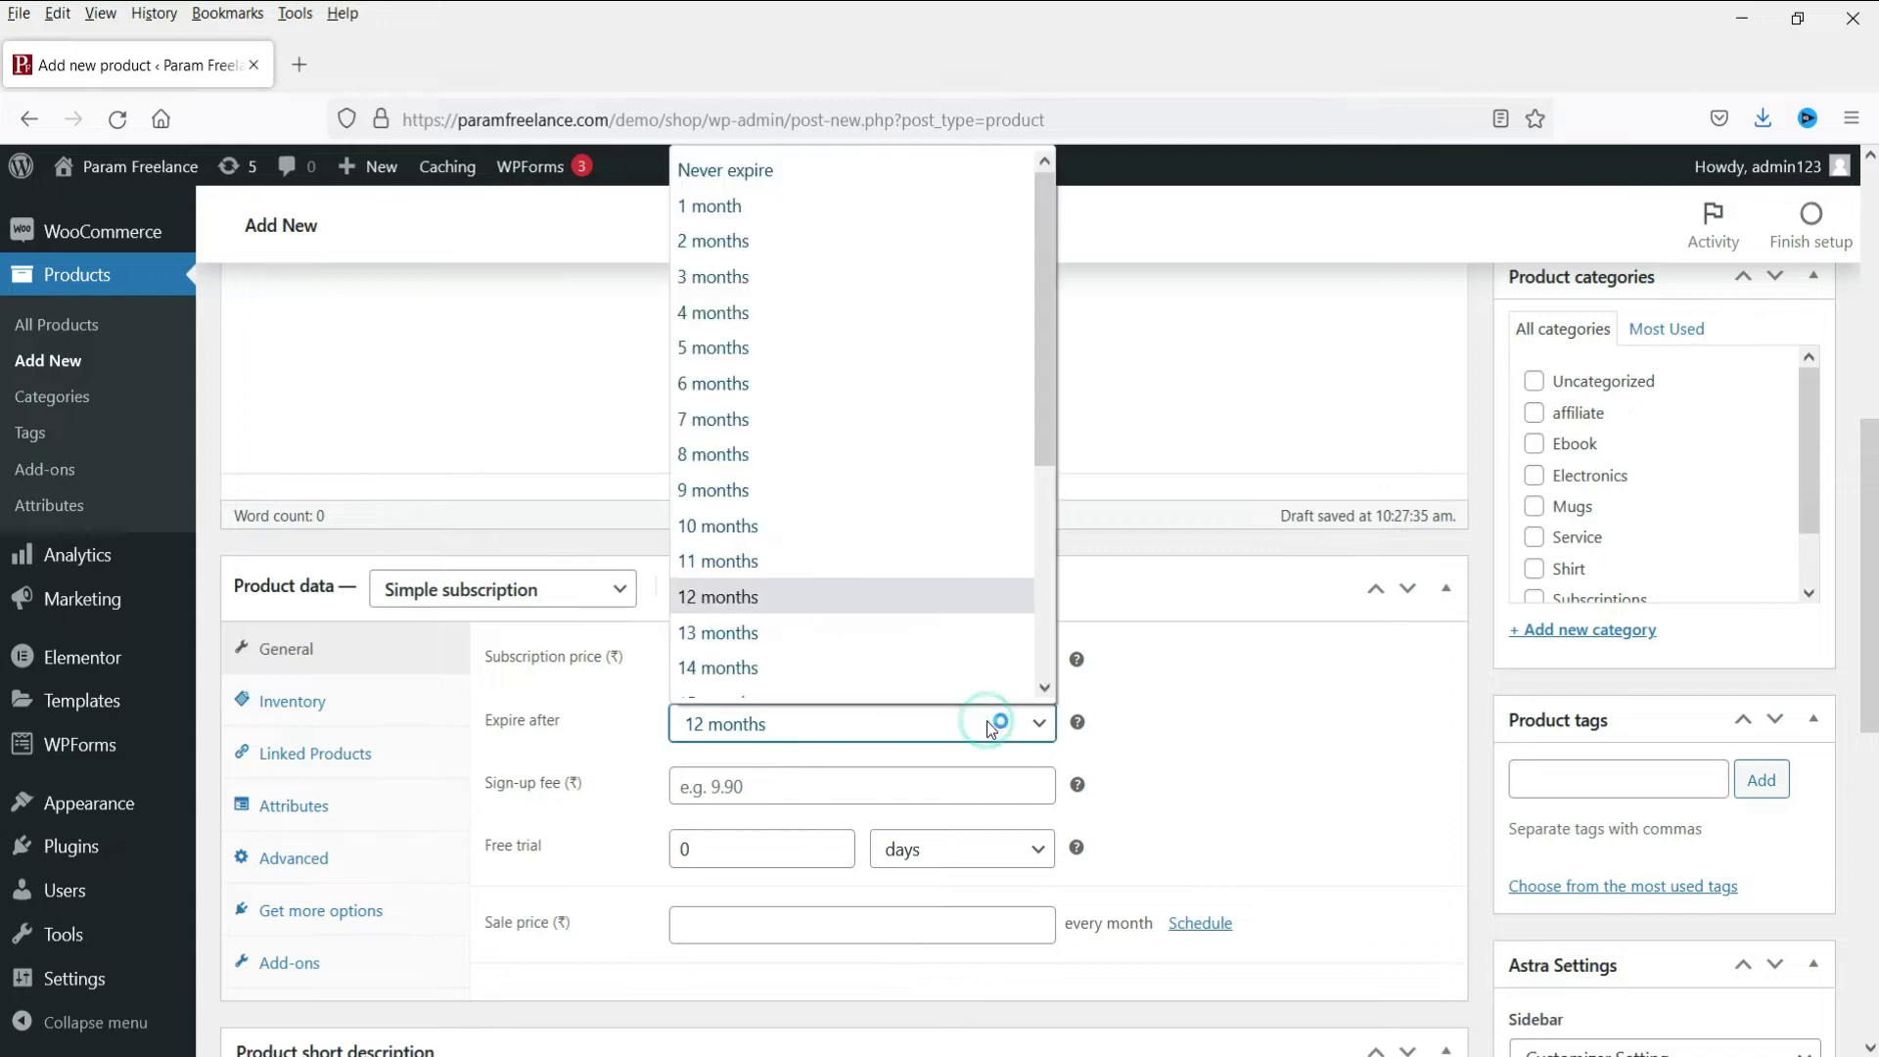
pyautogui.click(784, 176)
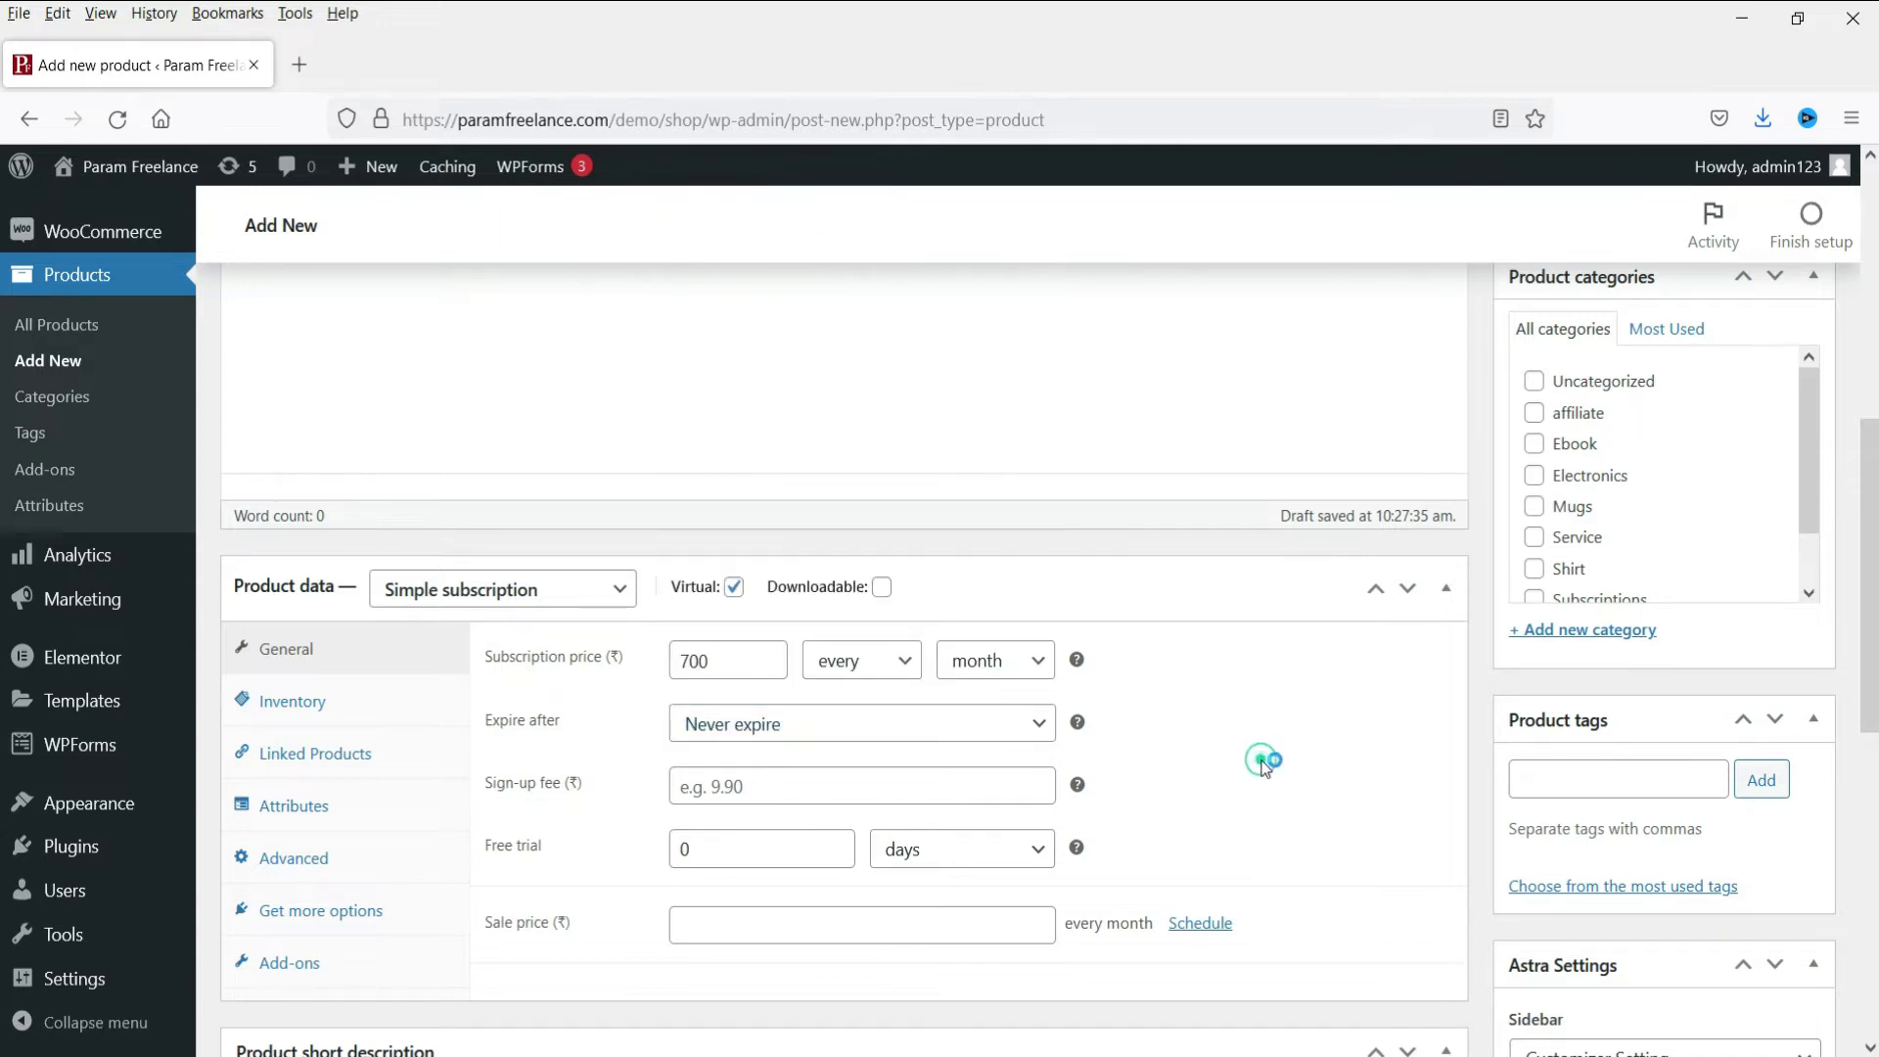
# Set the subscription's sign-up fee to ₹100 and its free trial to 7 days.
pyautogui.click(723, 786)
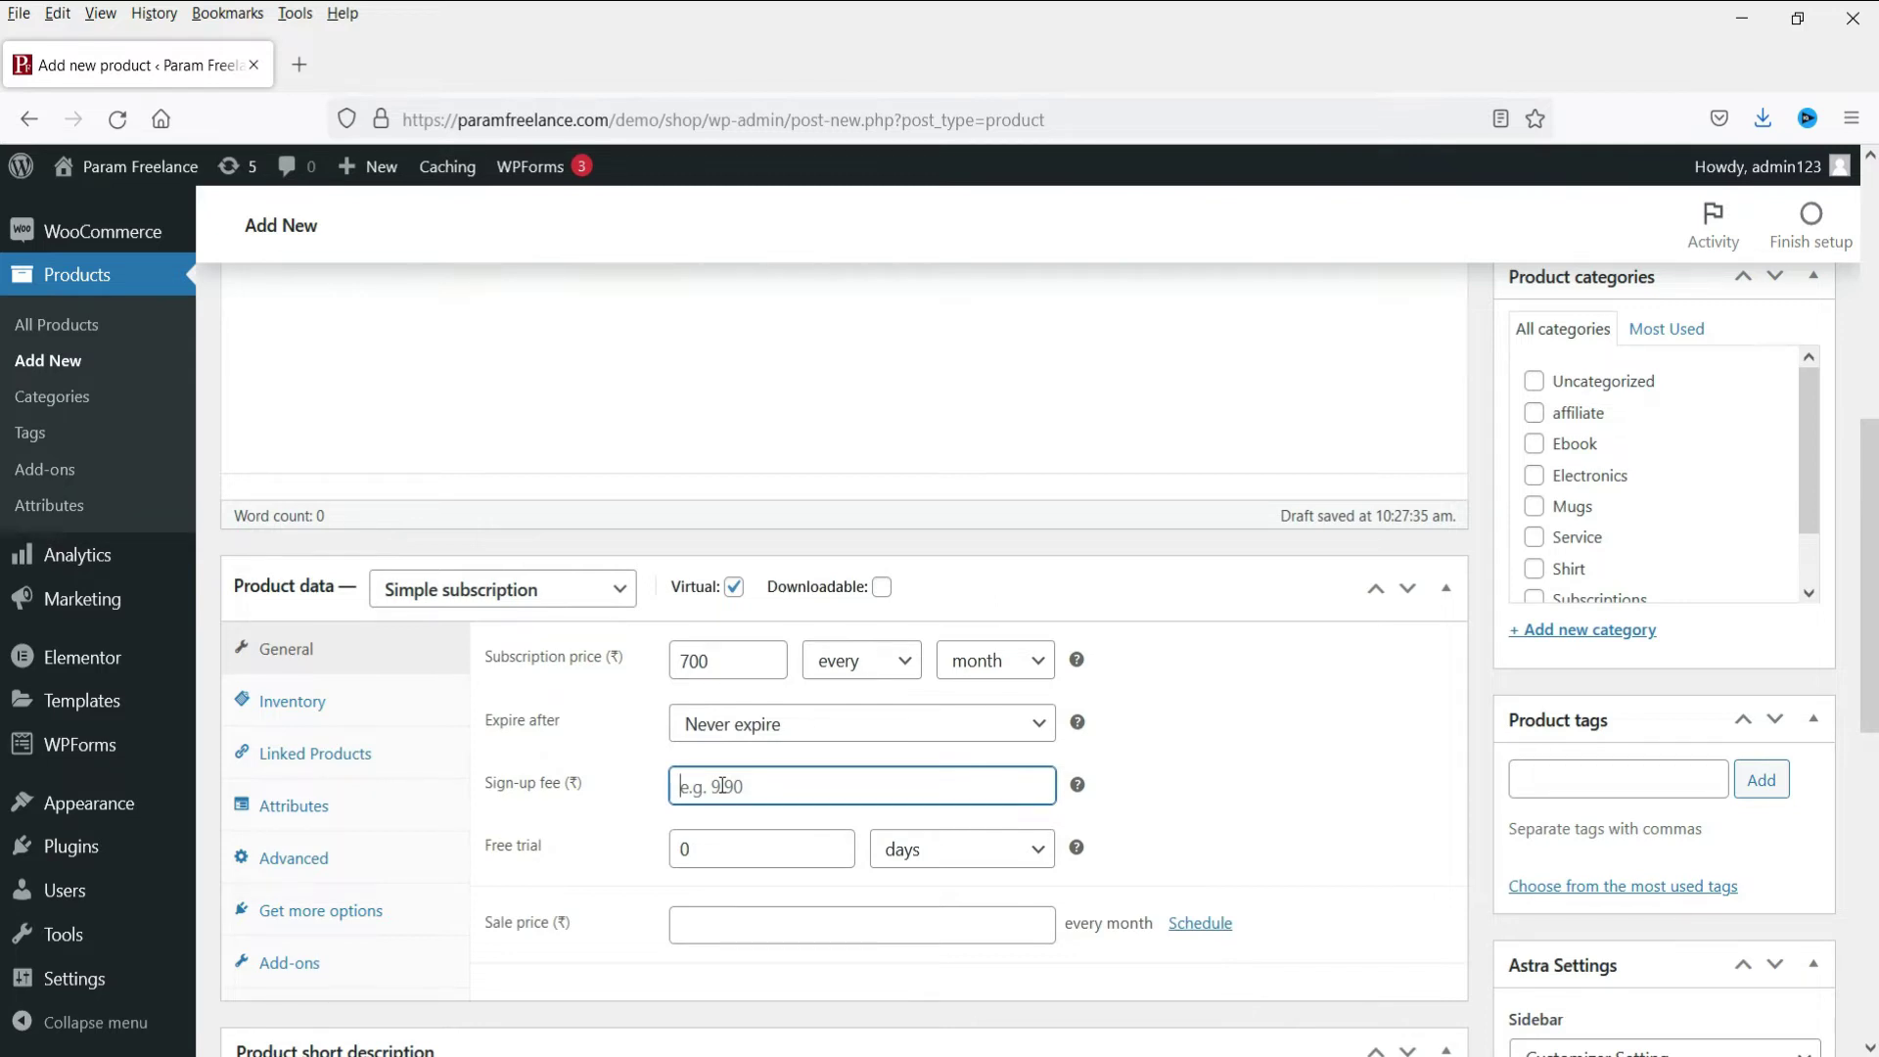
pyautogui.write('100')
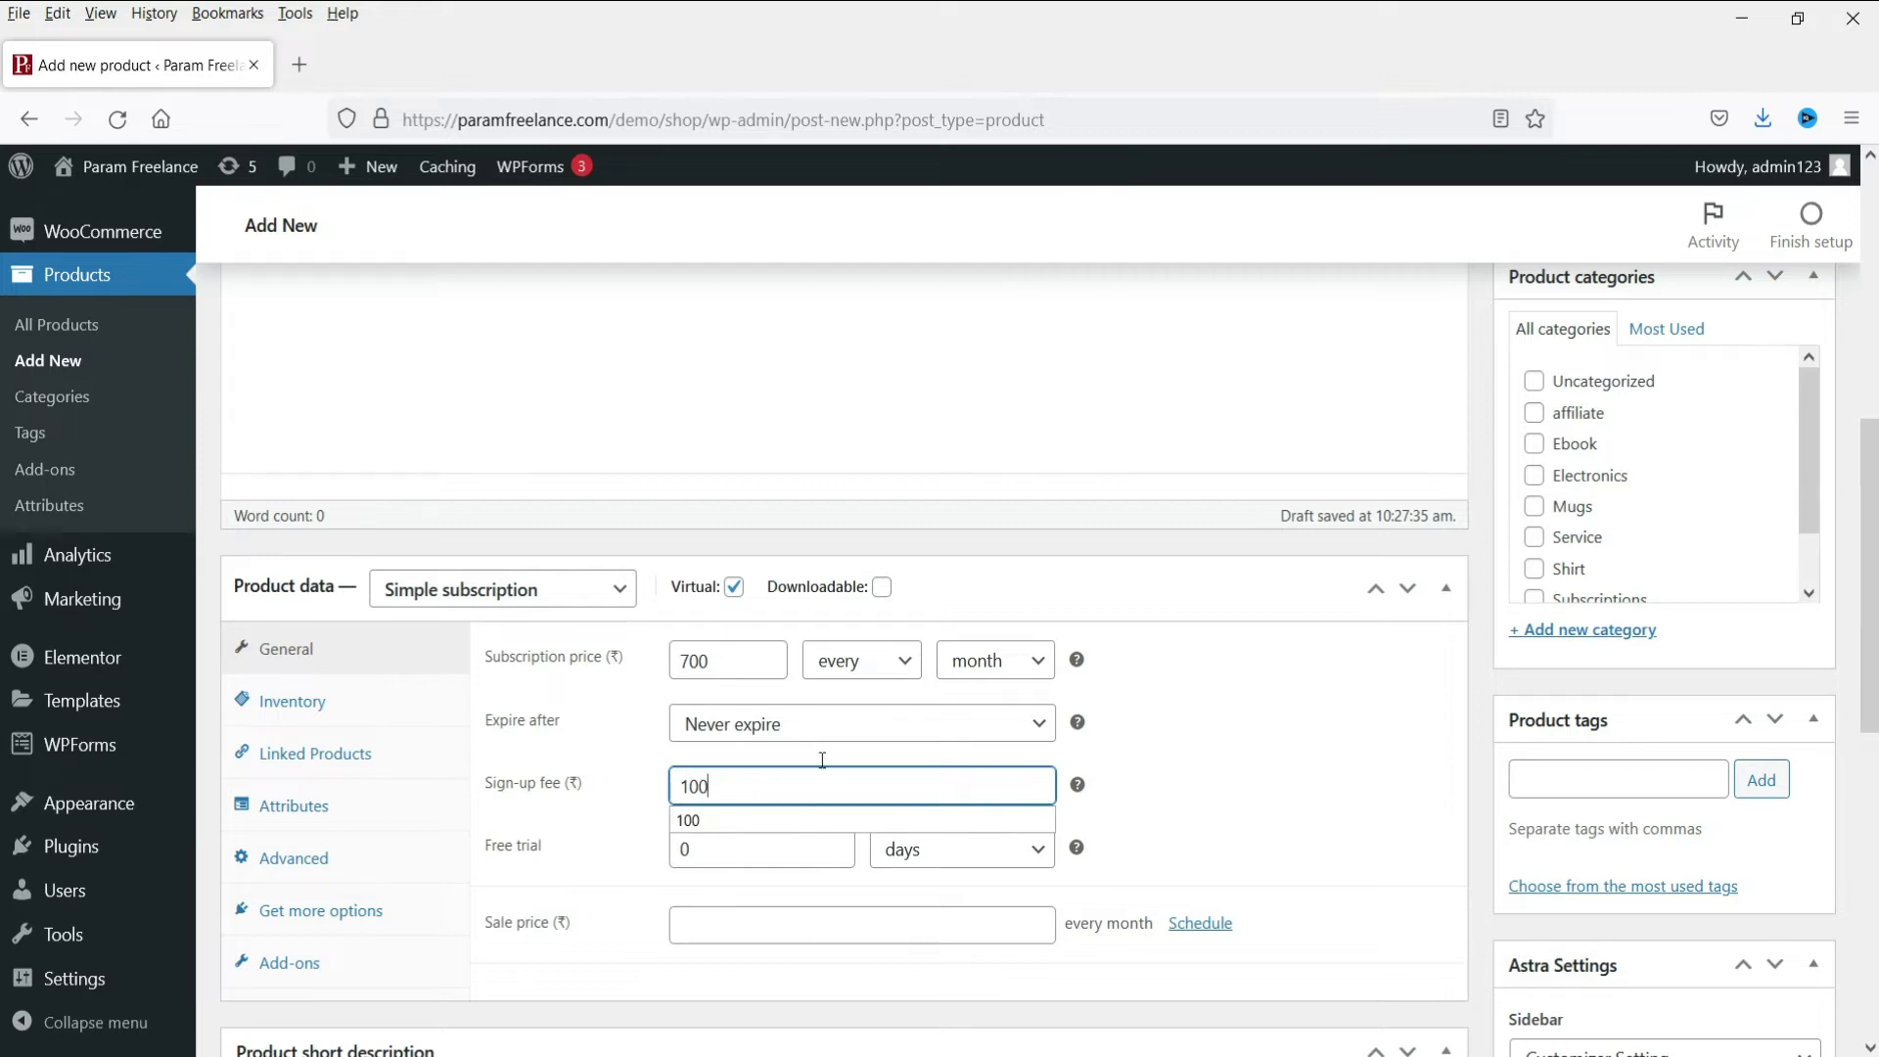
pyautogui.click(1076, 788)
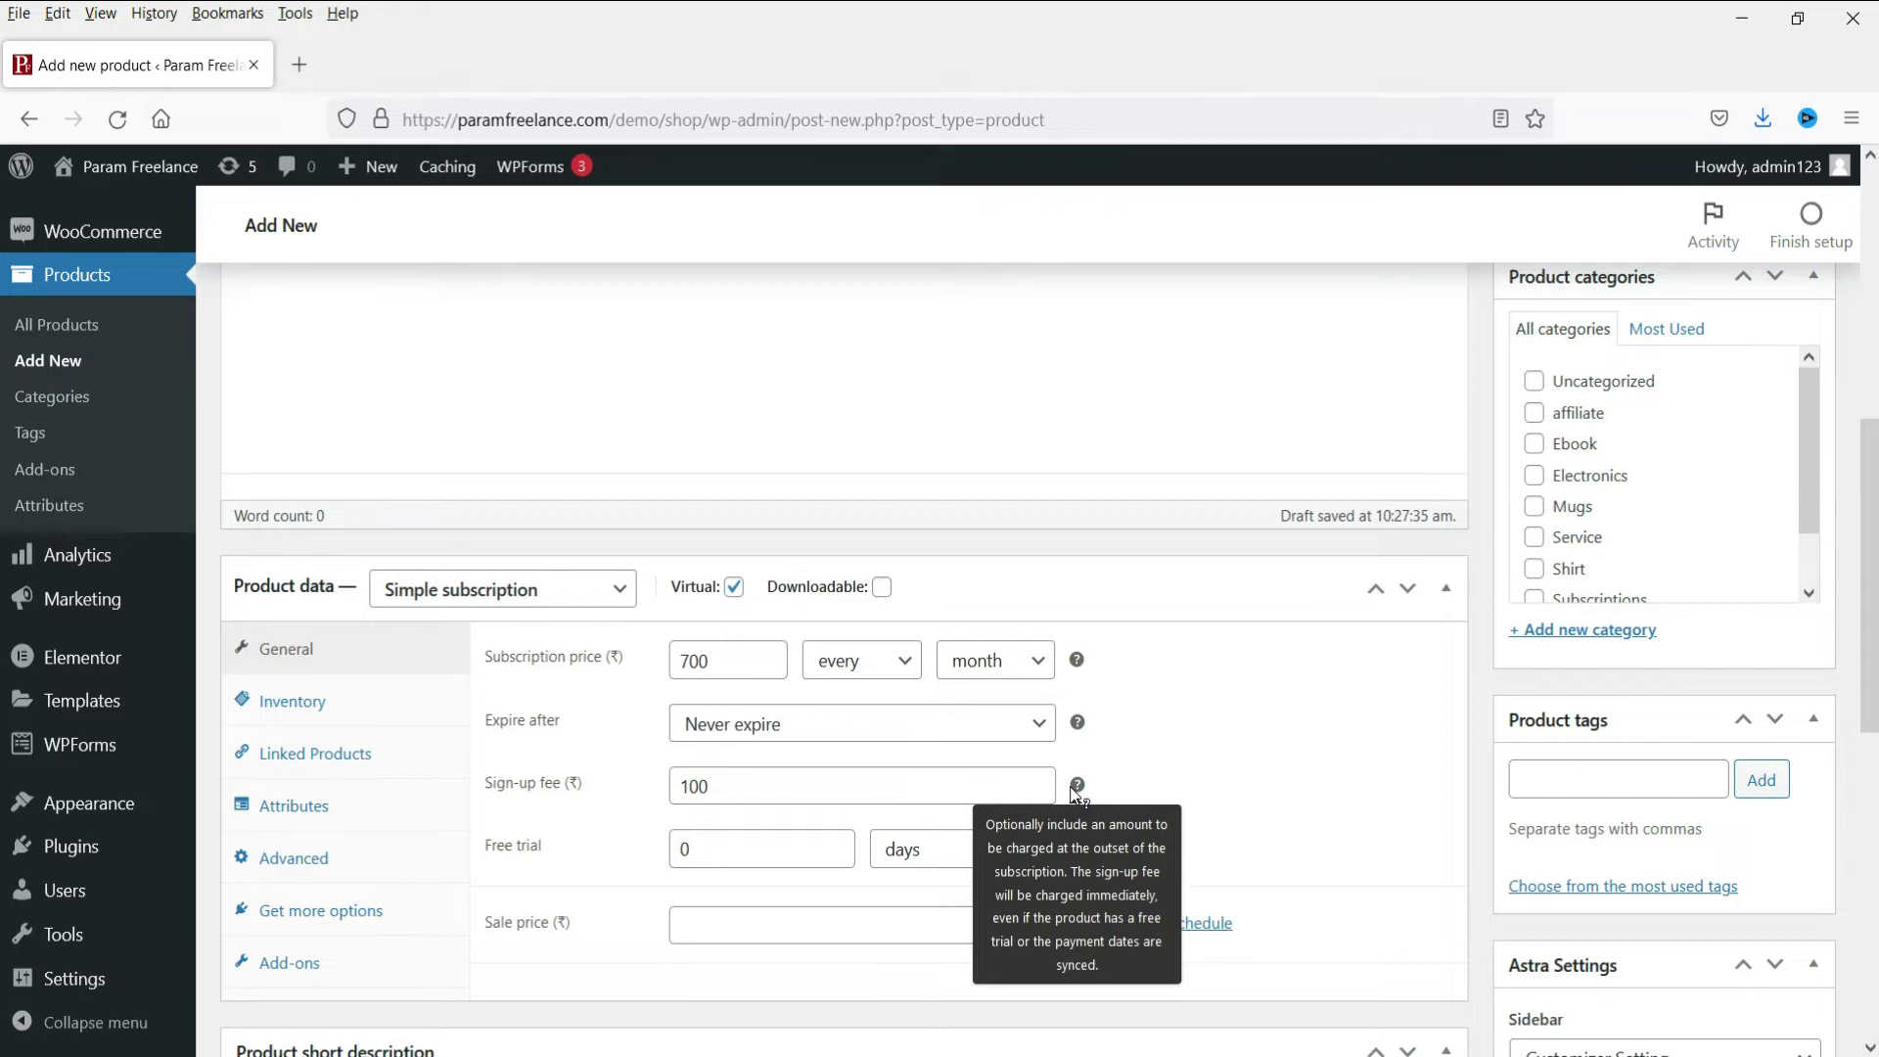
pyautogui.moveTo(722, 847); pyautogui.dragTo(648, 865)
pyautogui.write('7')
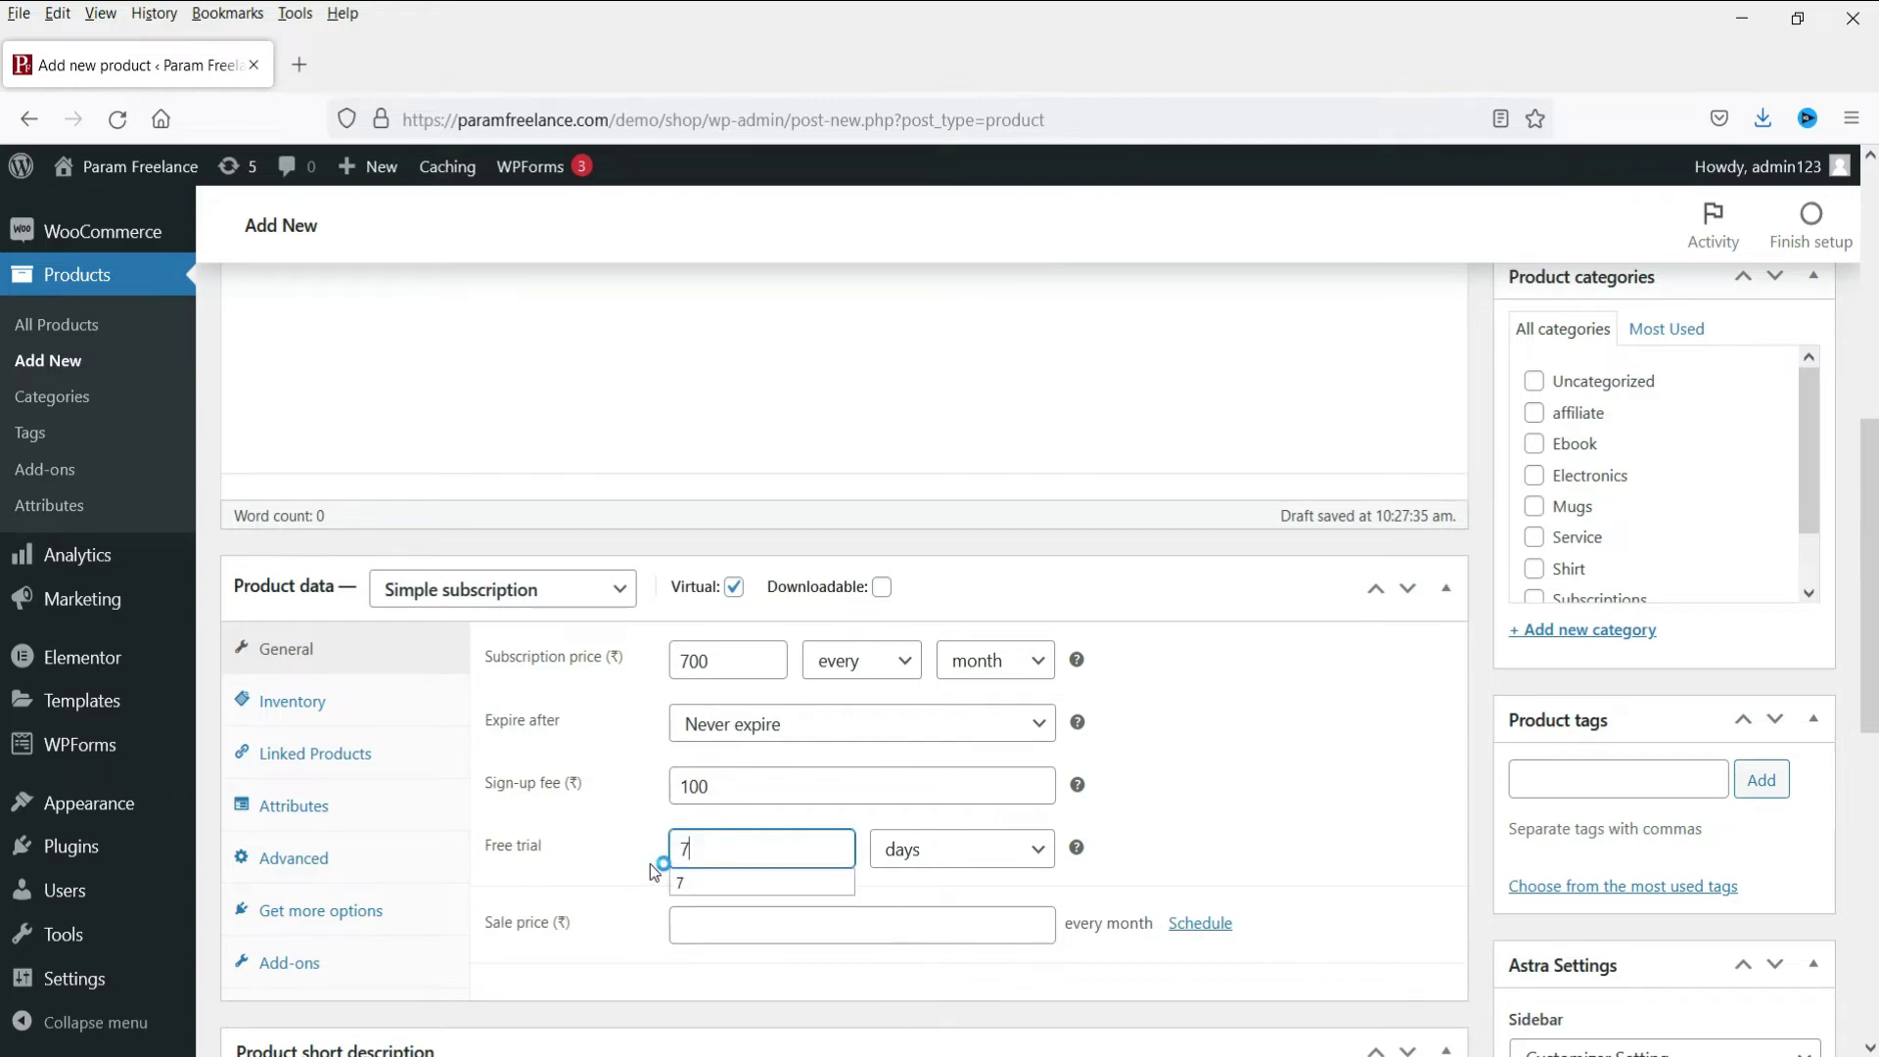
pyautogui.click(709, 881)
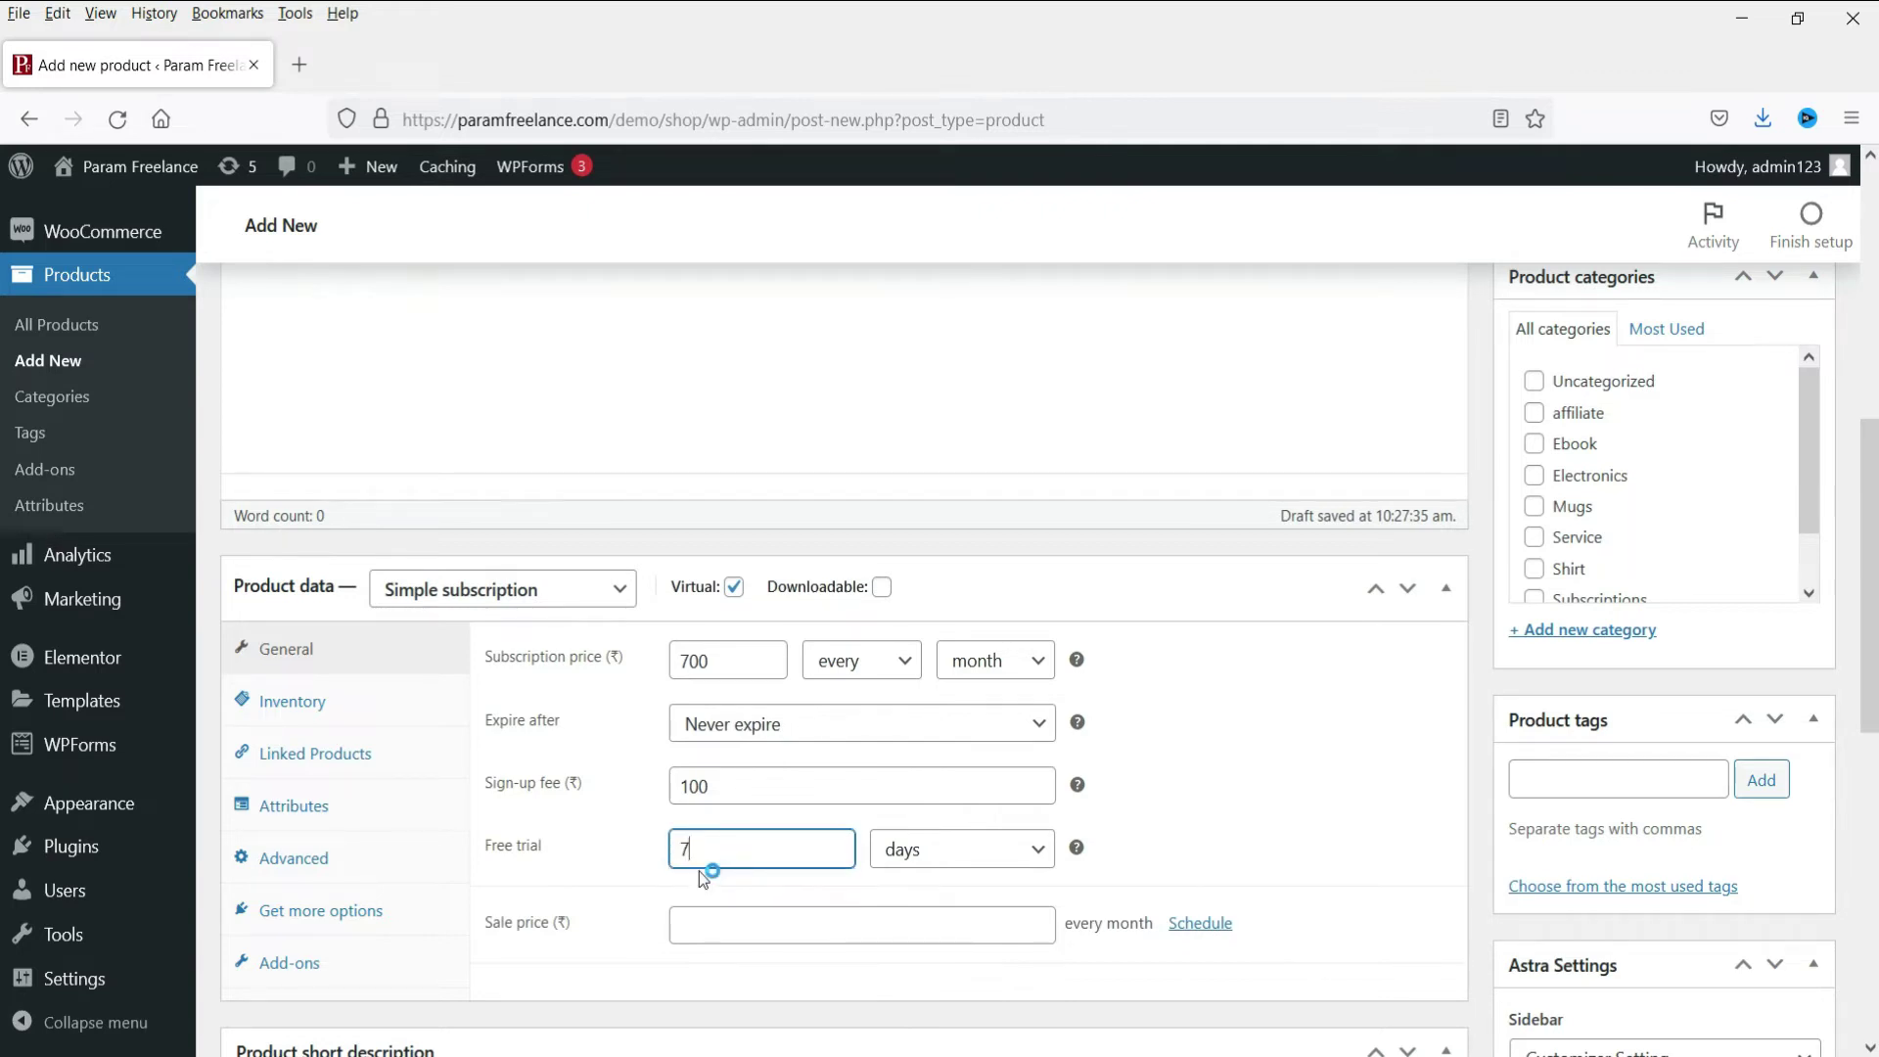
pyautogui.click(963, 857)
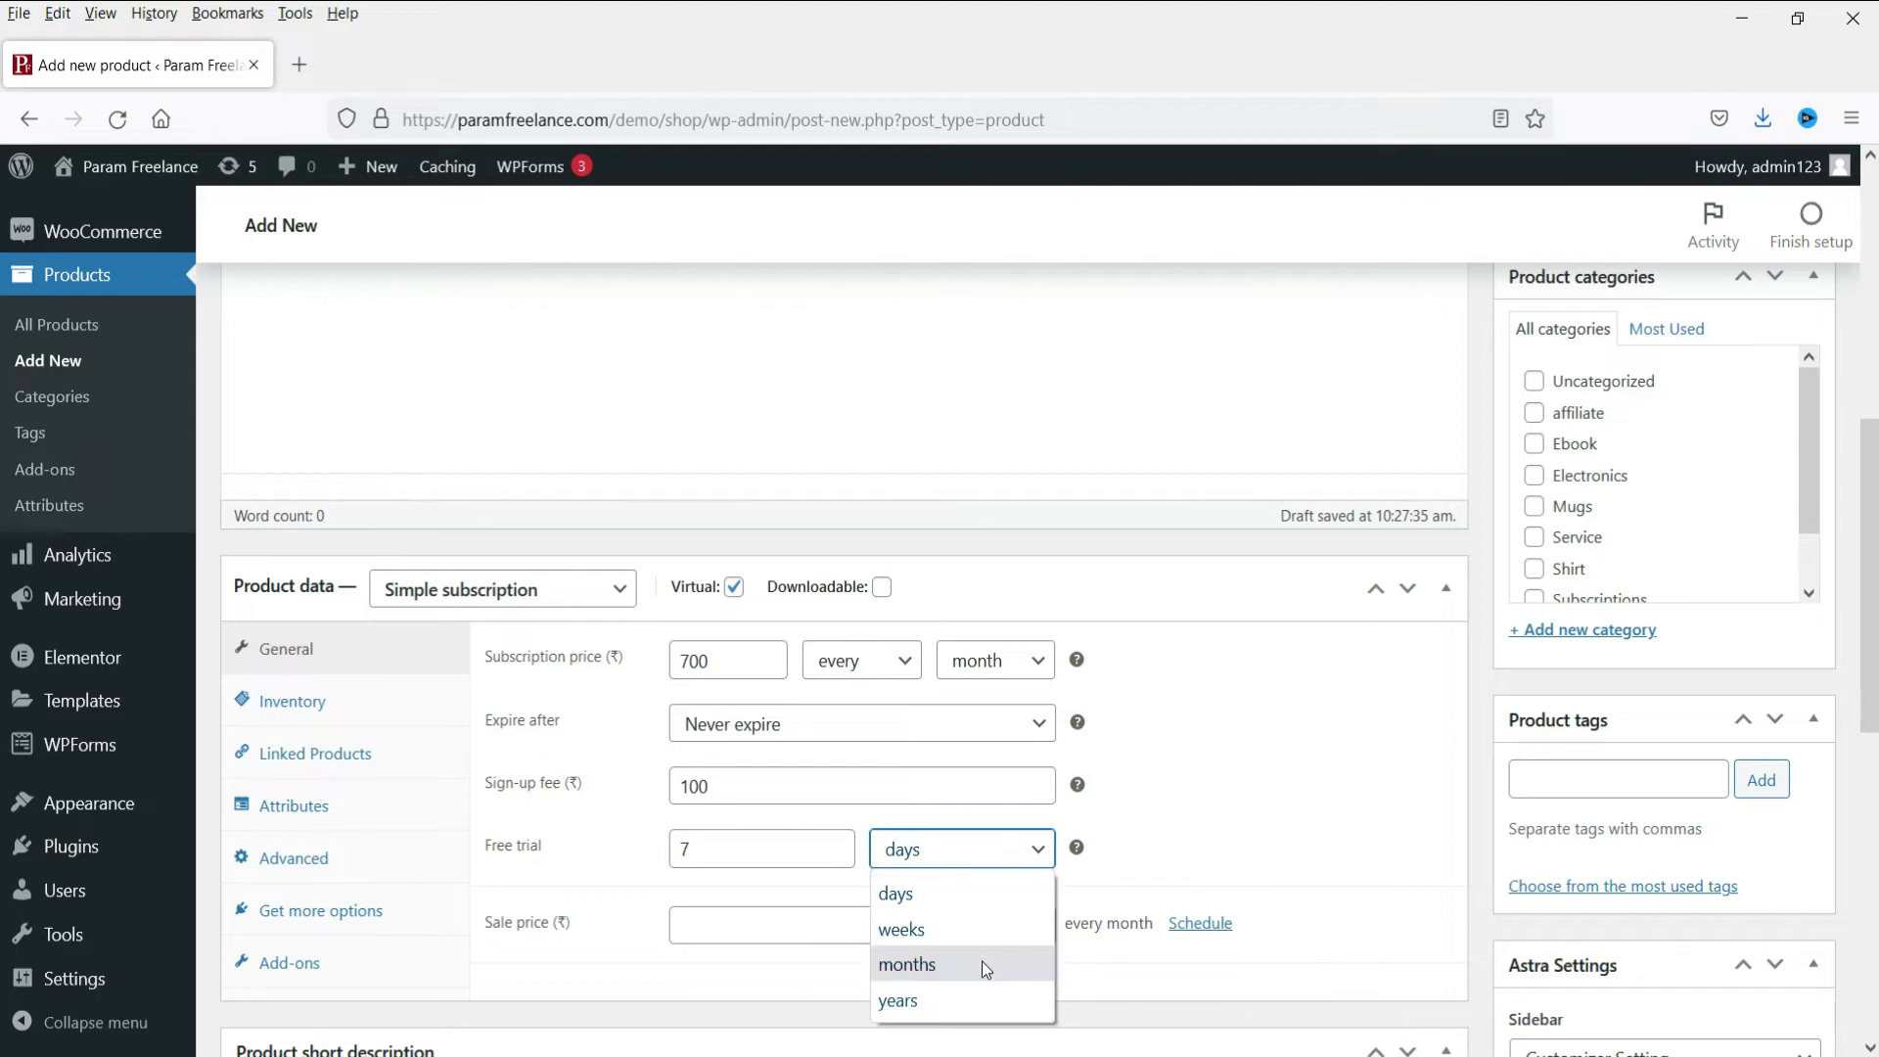
pyautogui.click(1308, 842)
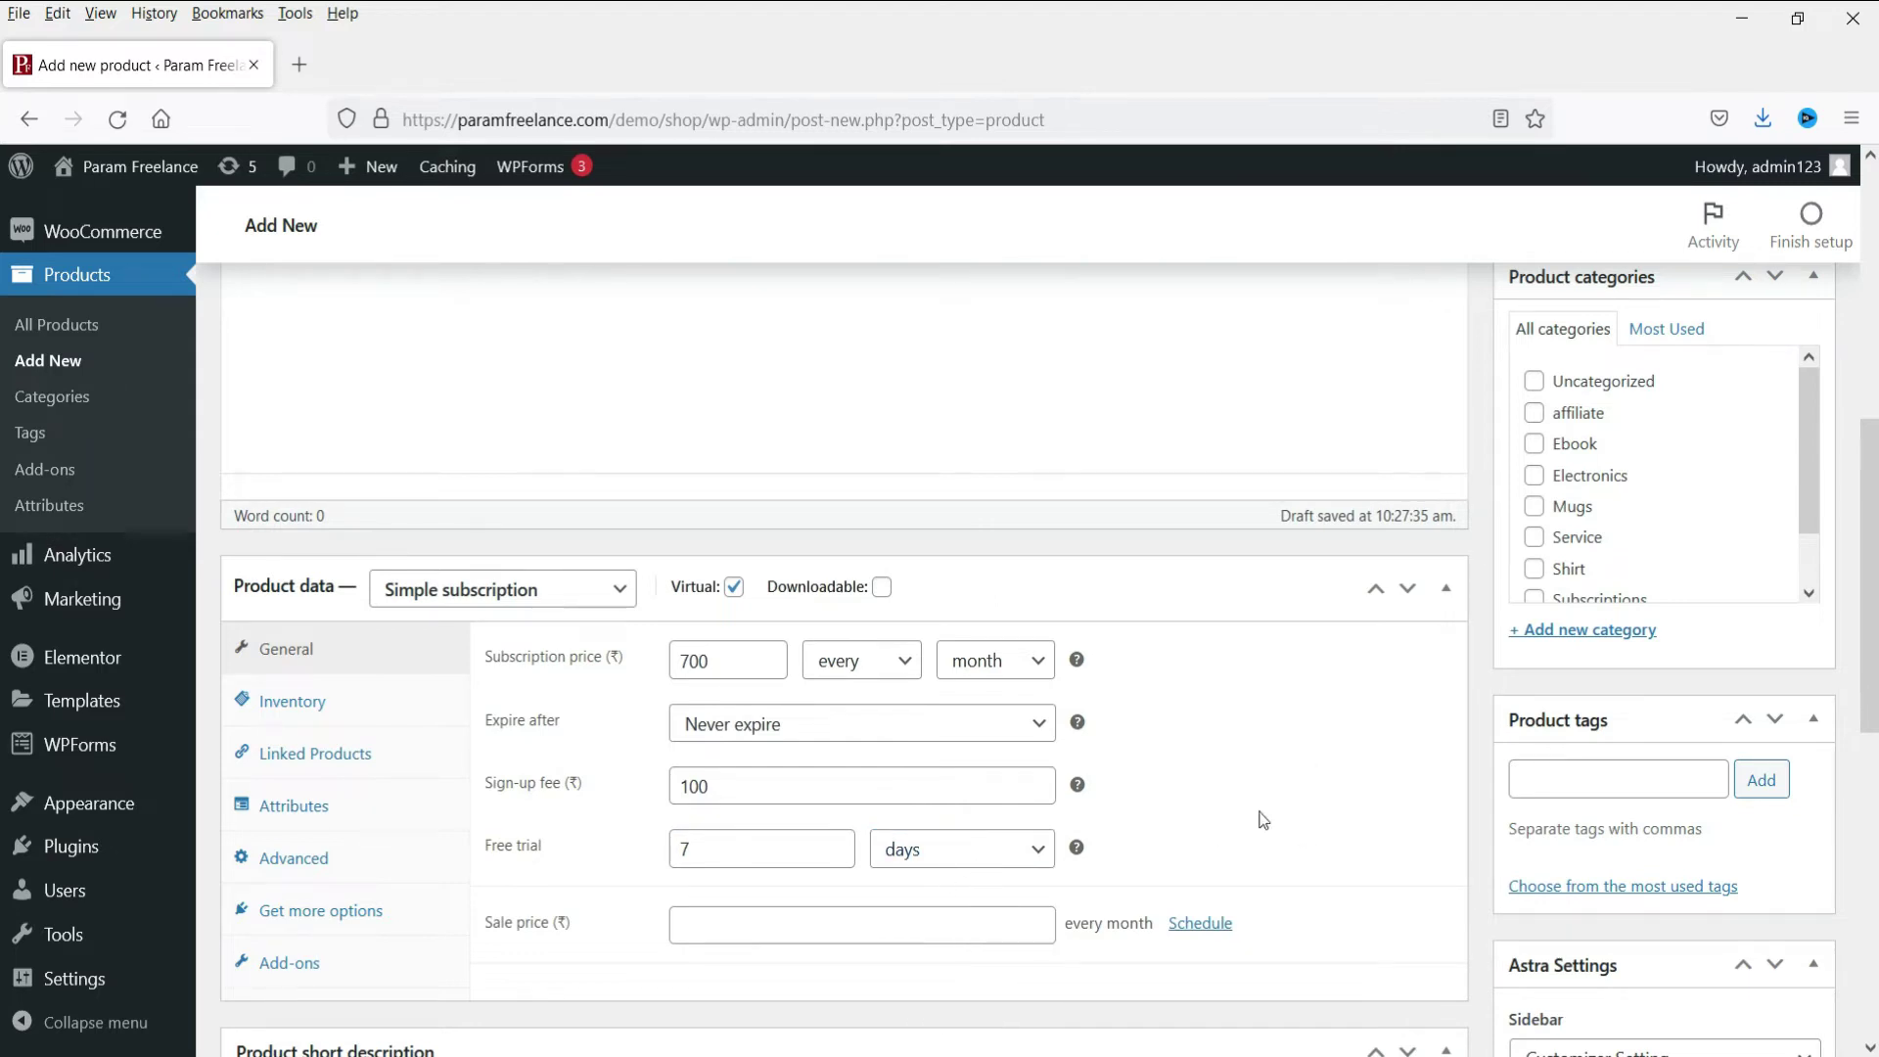
# In the product's inventory settings, enable Sold individually so only one can be bought per order.
pyautogui.scroll(-3, 1224, 773)
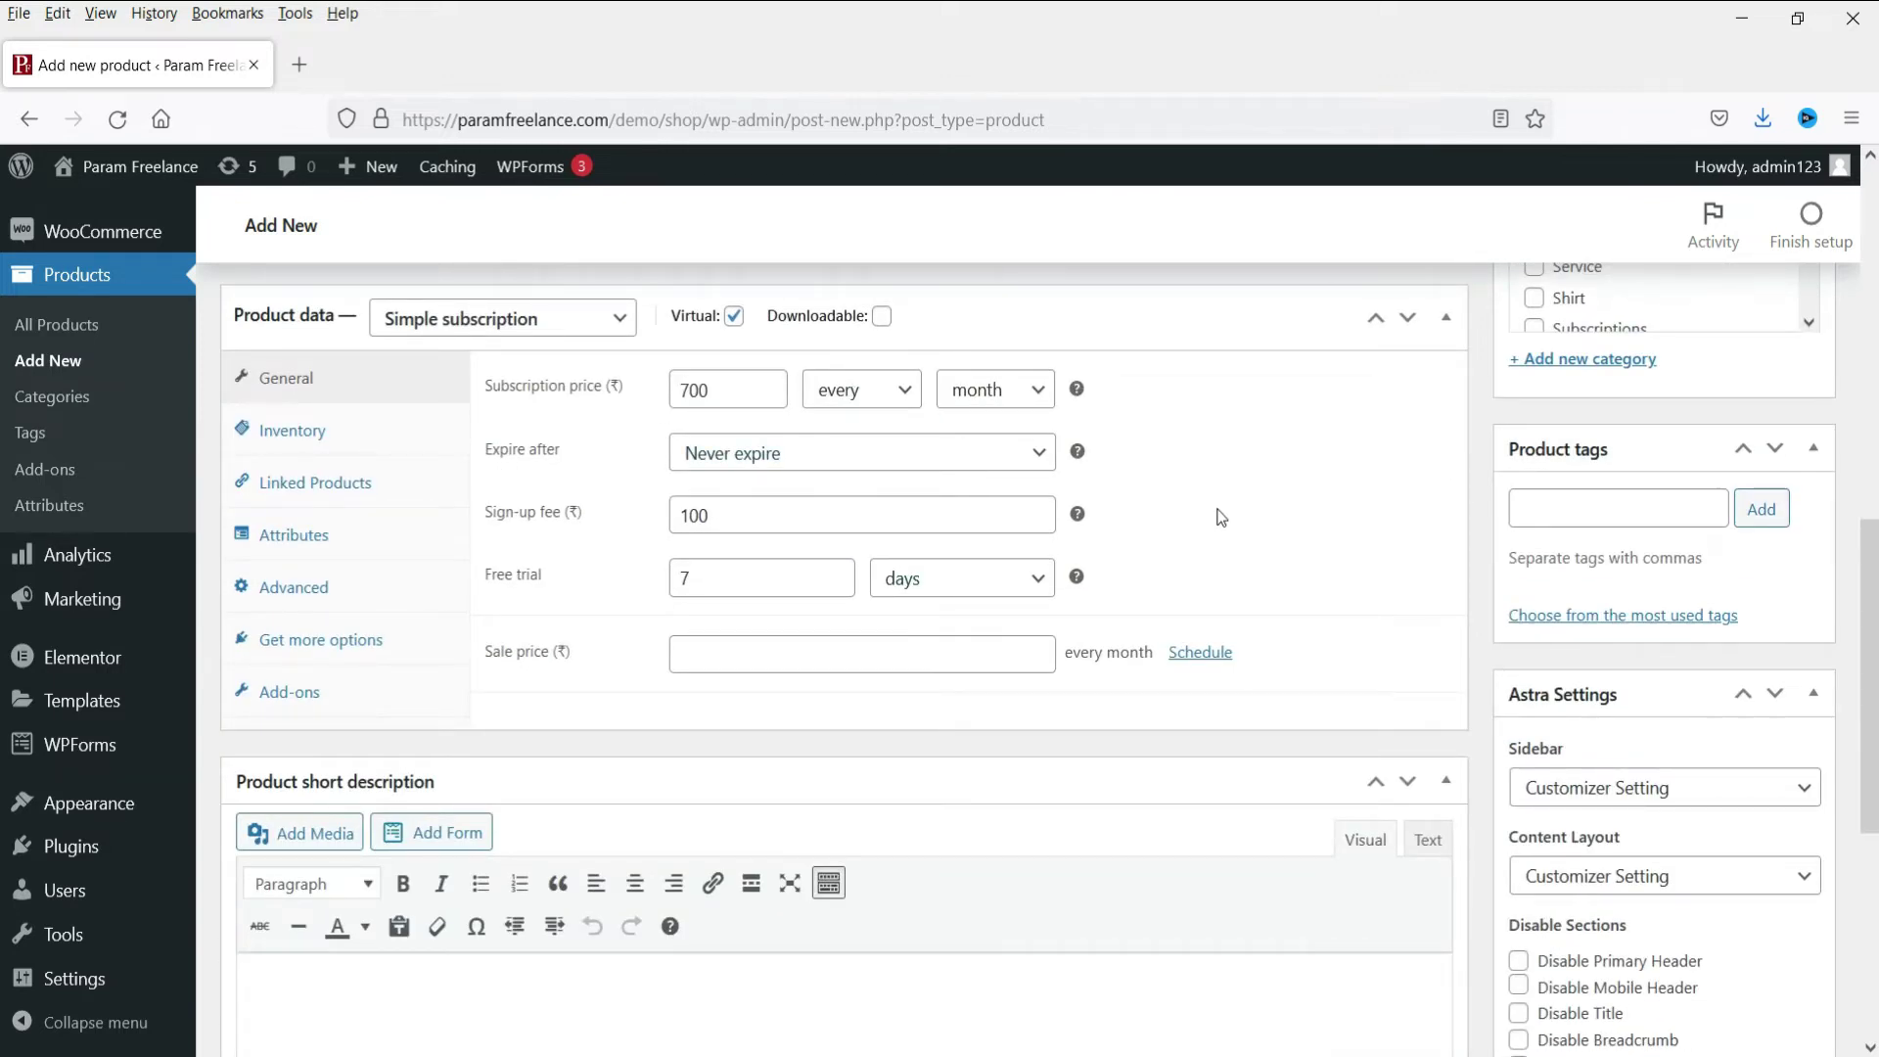
pyautogui.click(292, 431)
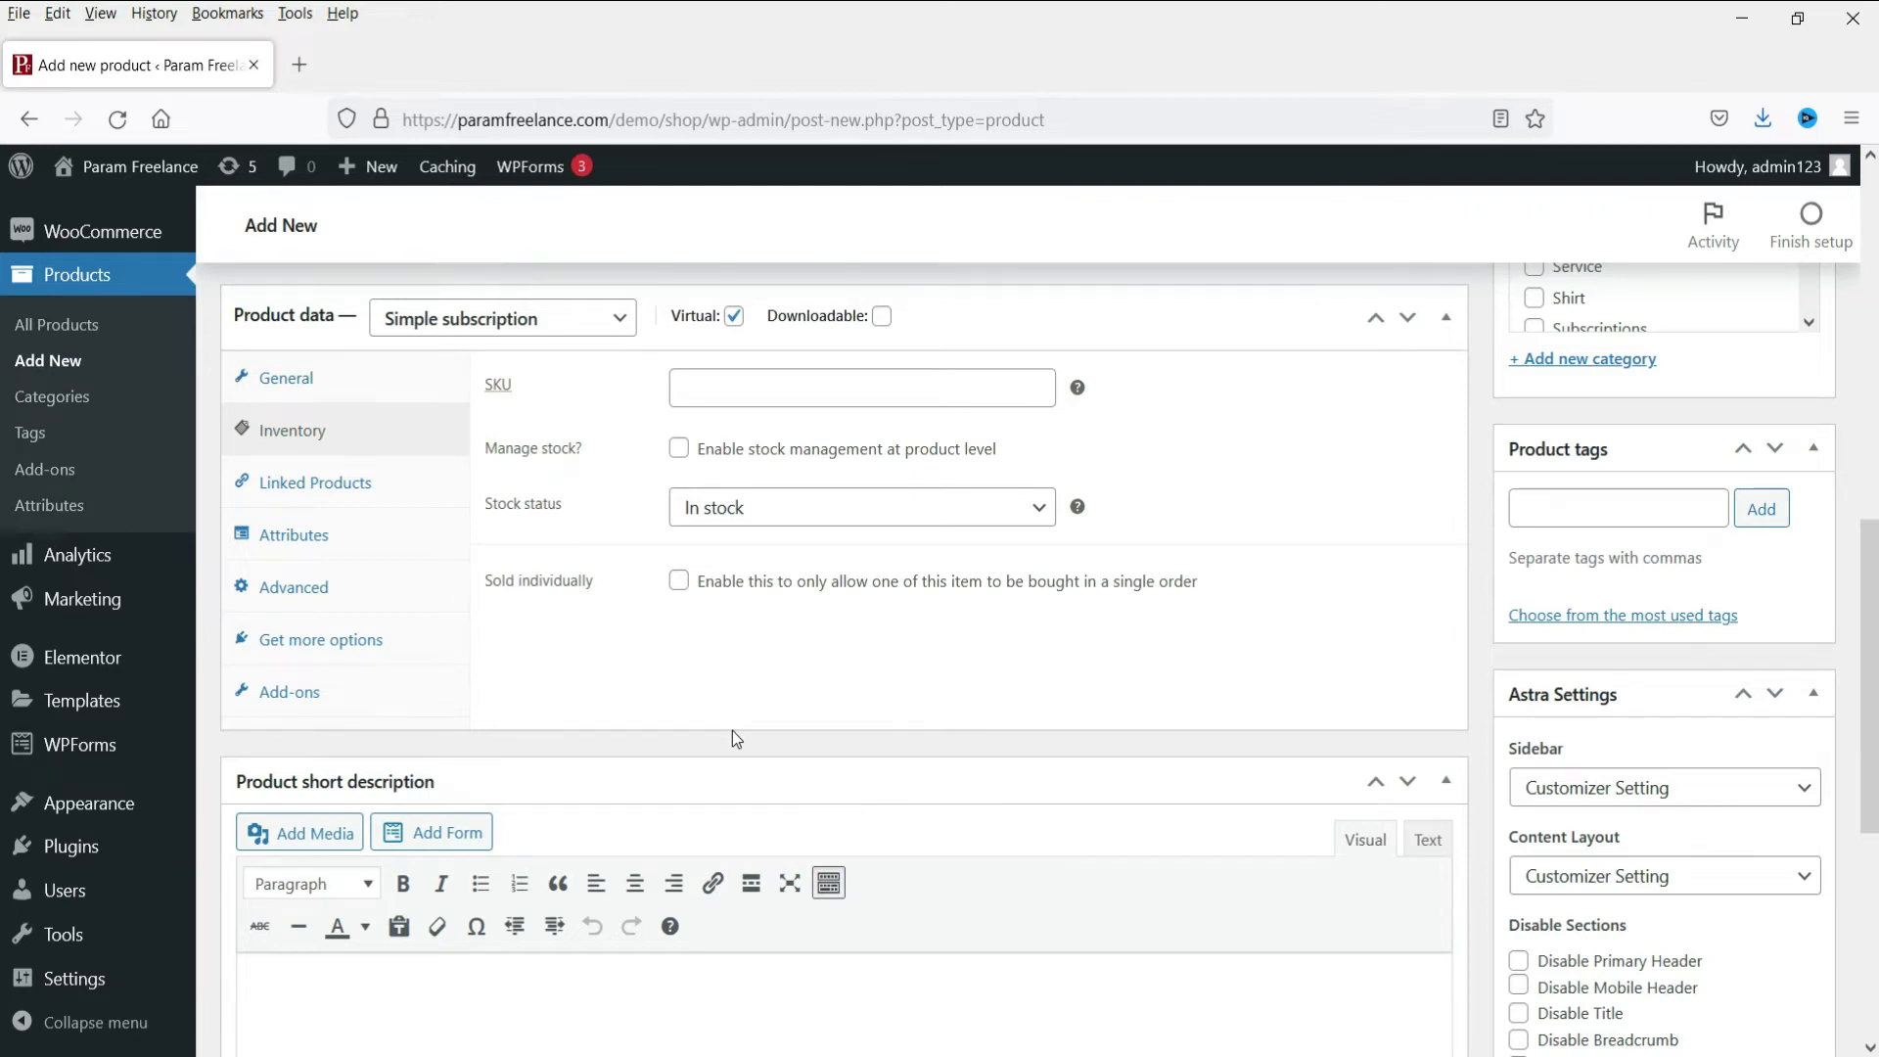
pyautogui.click(679, 587)
# Write the short description covering the Rs. 700 monthly price, Rs.100 sign-up fee, 7-day free trial and cancellation, with the heading Monthly Yoga classes subscription in bold.
pyautogui.scroll(-5, 1724, 601)
pyautogui.click(857, 438)
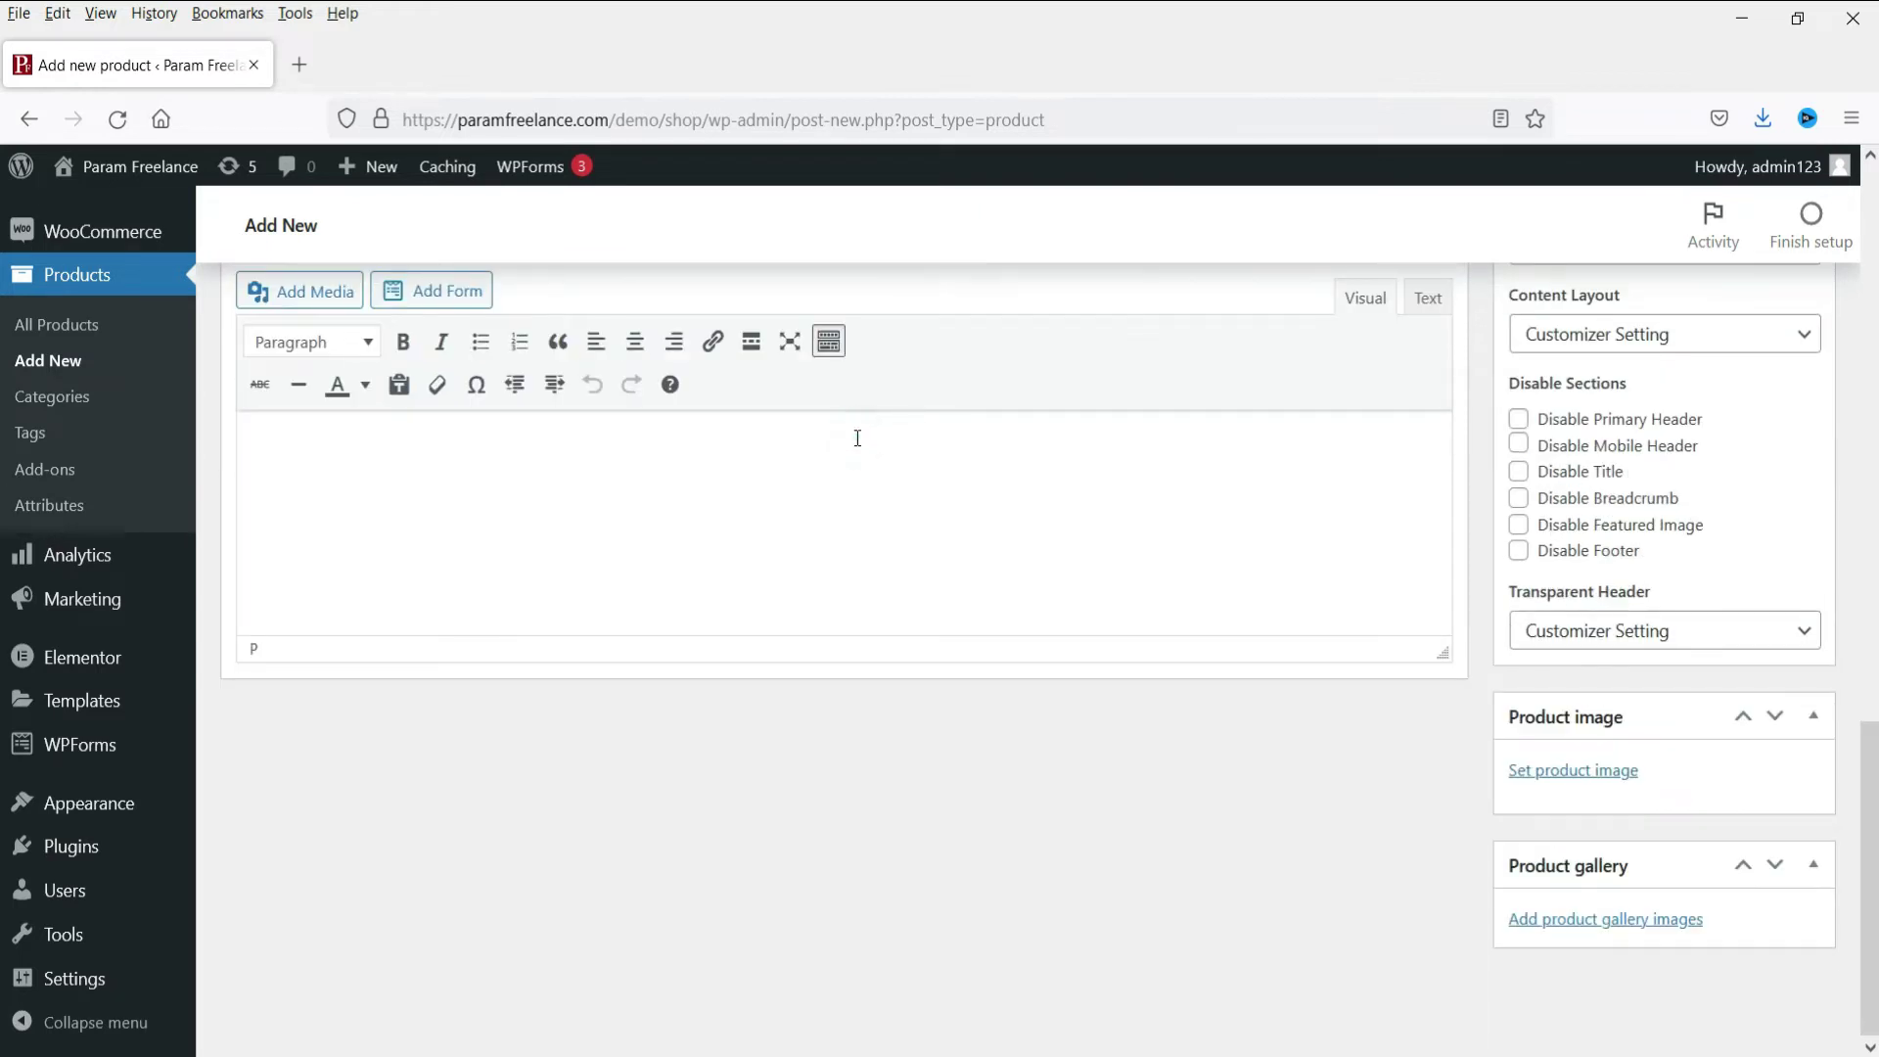
pyautogui.write('Monthly Yoga classes subscription This is monthly subscription for Online Yoga Classes. Pay Rs. 700 per month. One time non-refundable Sign up fees of Rs.100. 7 days Free trial.')
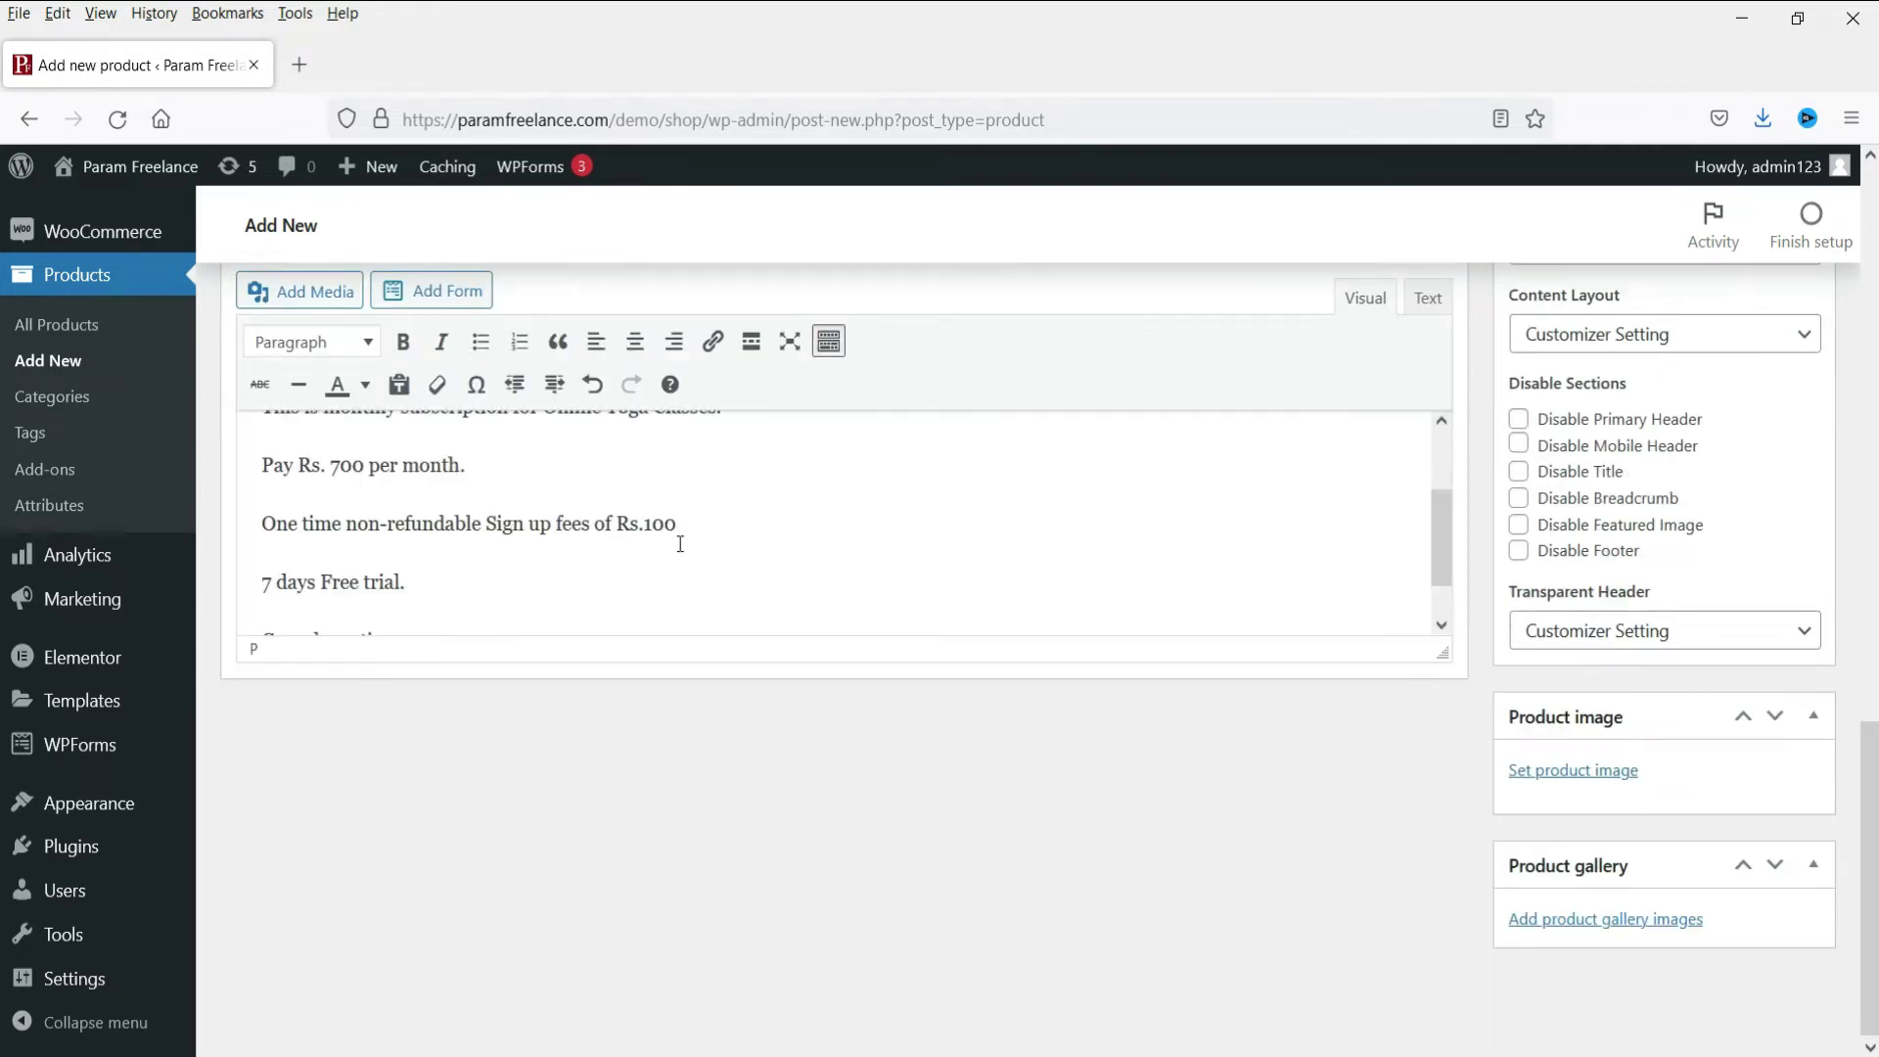
pyautogui.scroll(3, 679, 541)
pyautogui.moveTo(577, 456); pyautogui.dragTo(241, 448)
pyautogui.hotkey('ctrl', 'b')
pyautogui.click(848, 512)
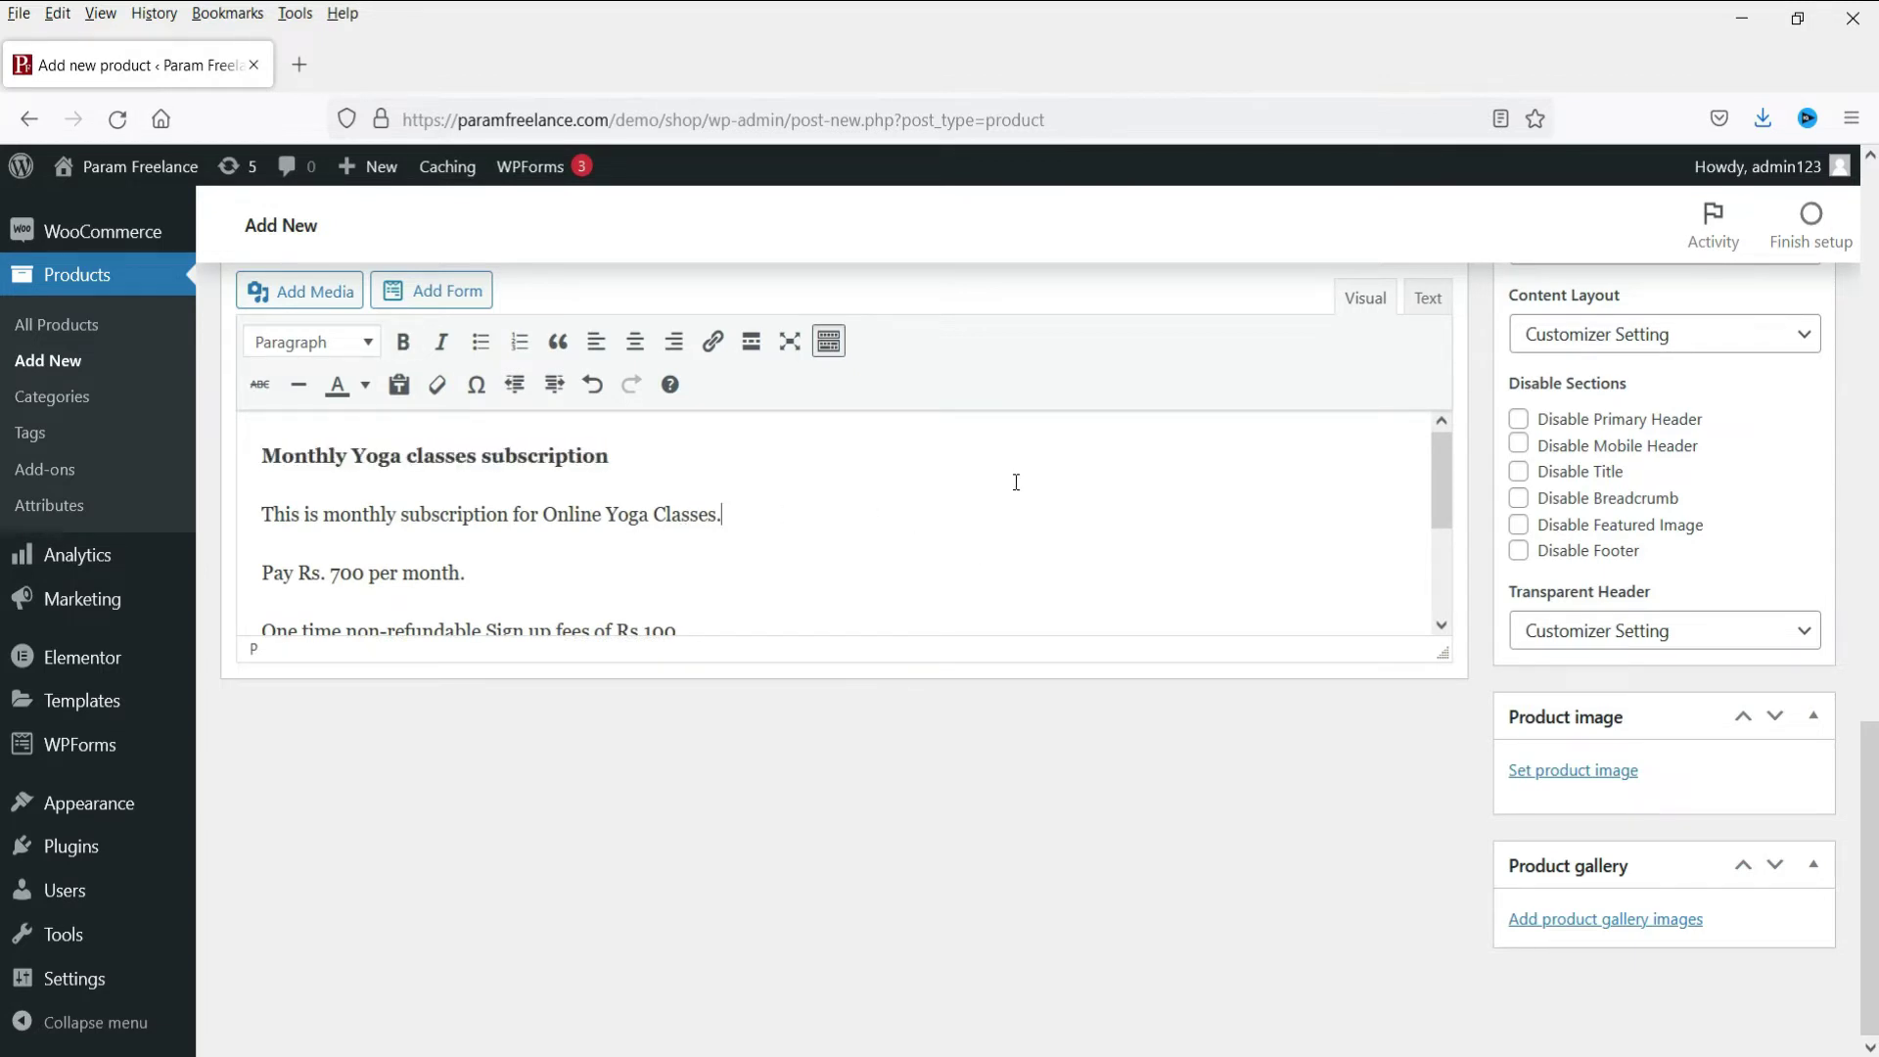
pyautogui.scroll(-3, 1011, 483)
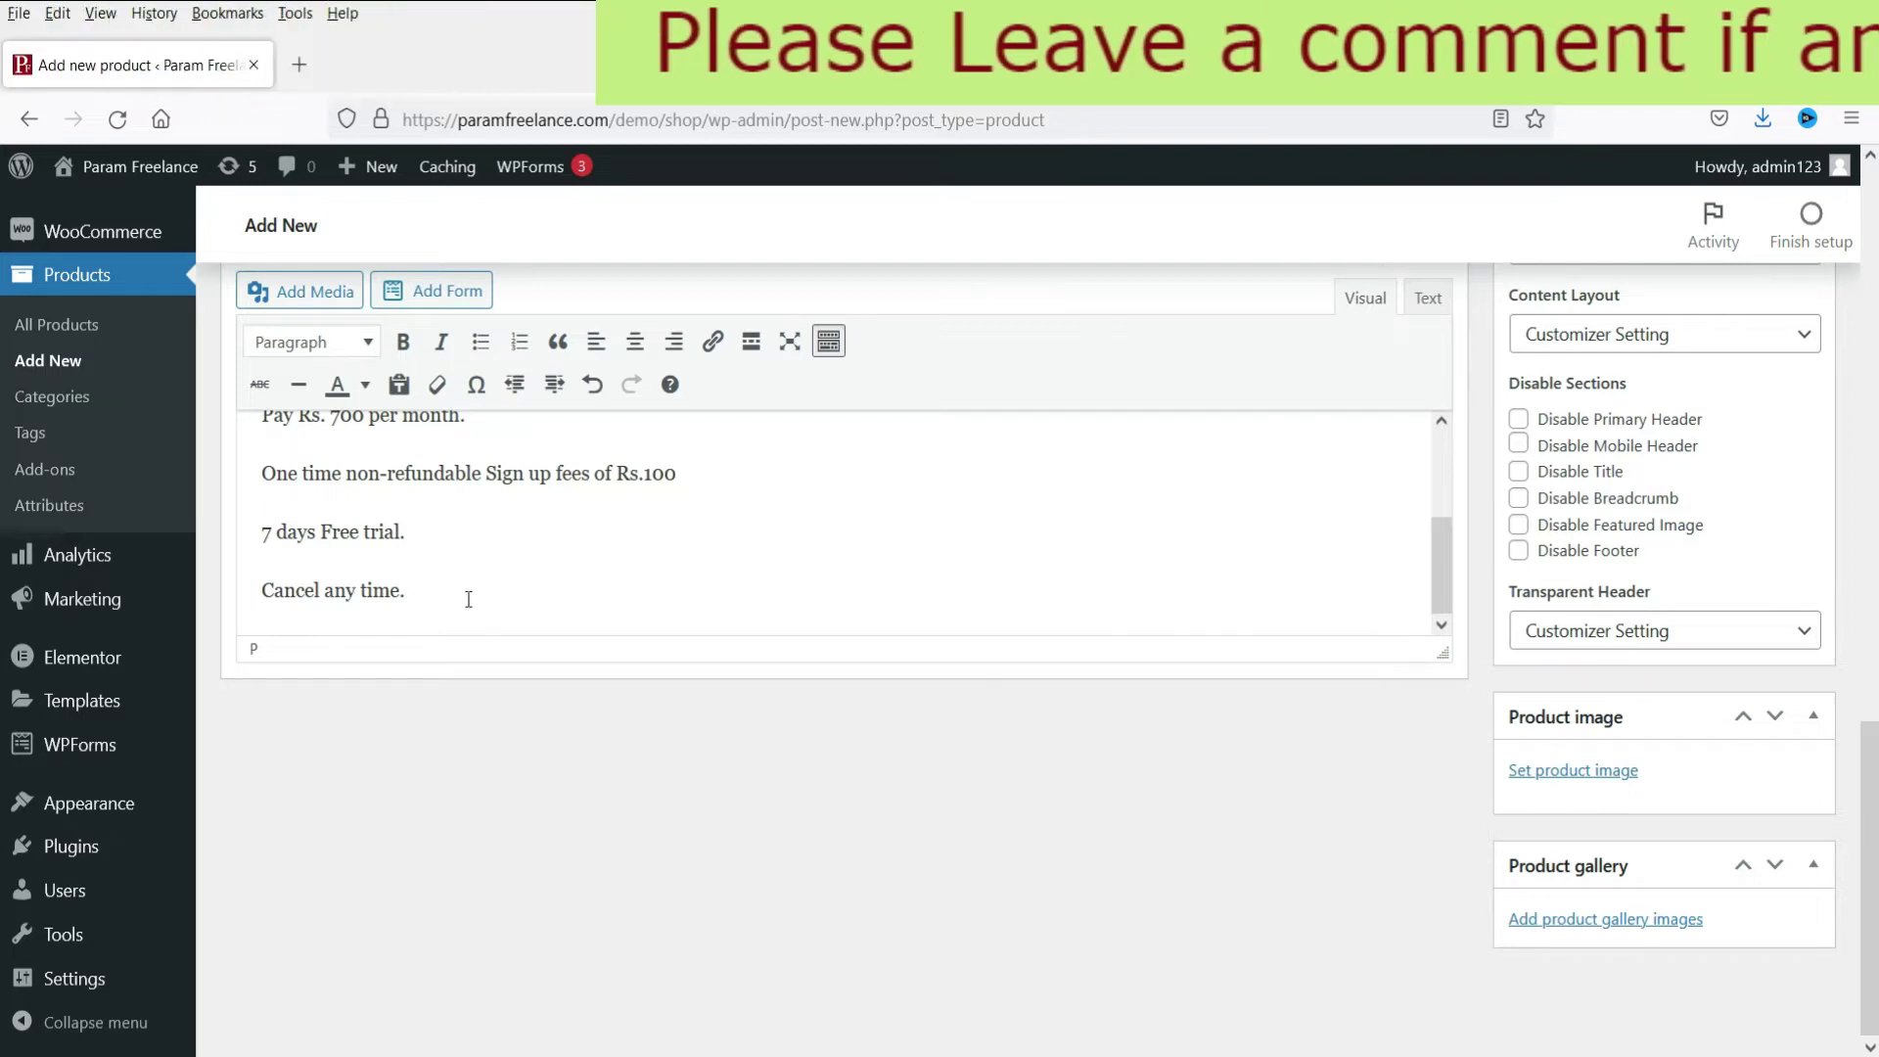
# Set the photo of a person meditating beside a laptop as the product image and assign the Subscriptions category.
pyautogui.click(1566, 773)
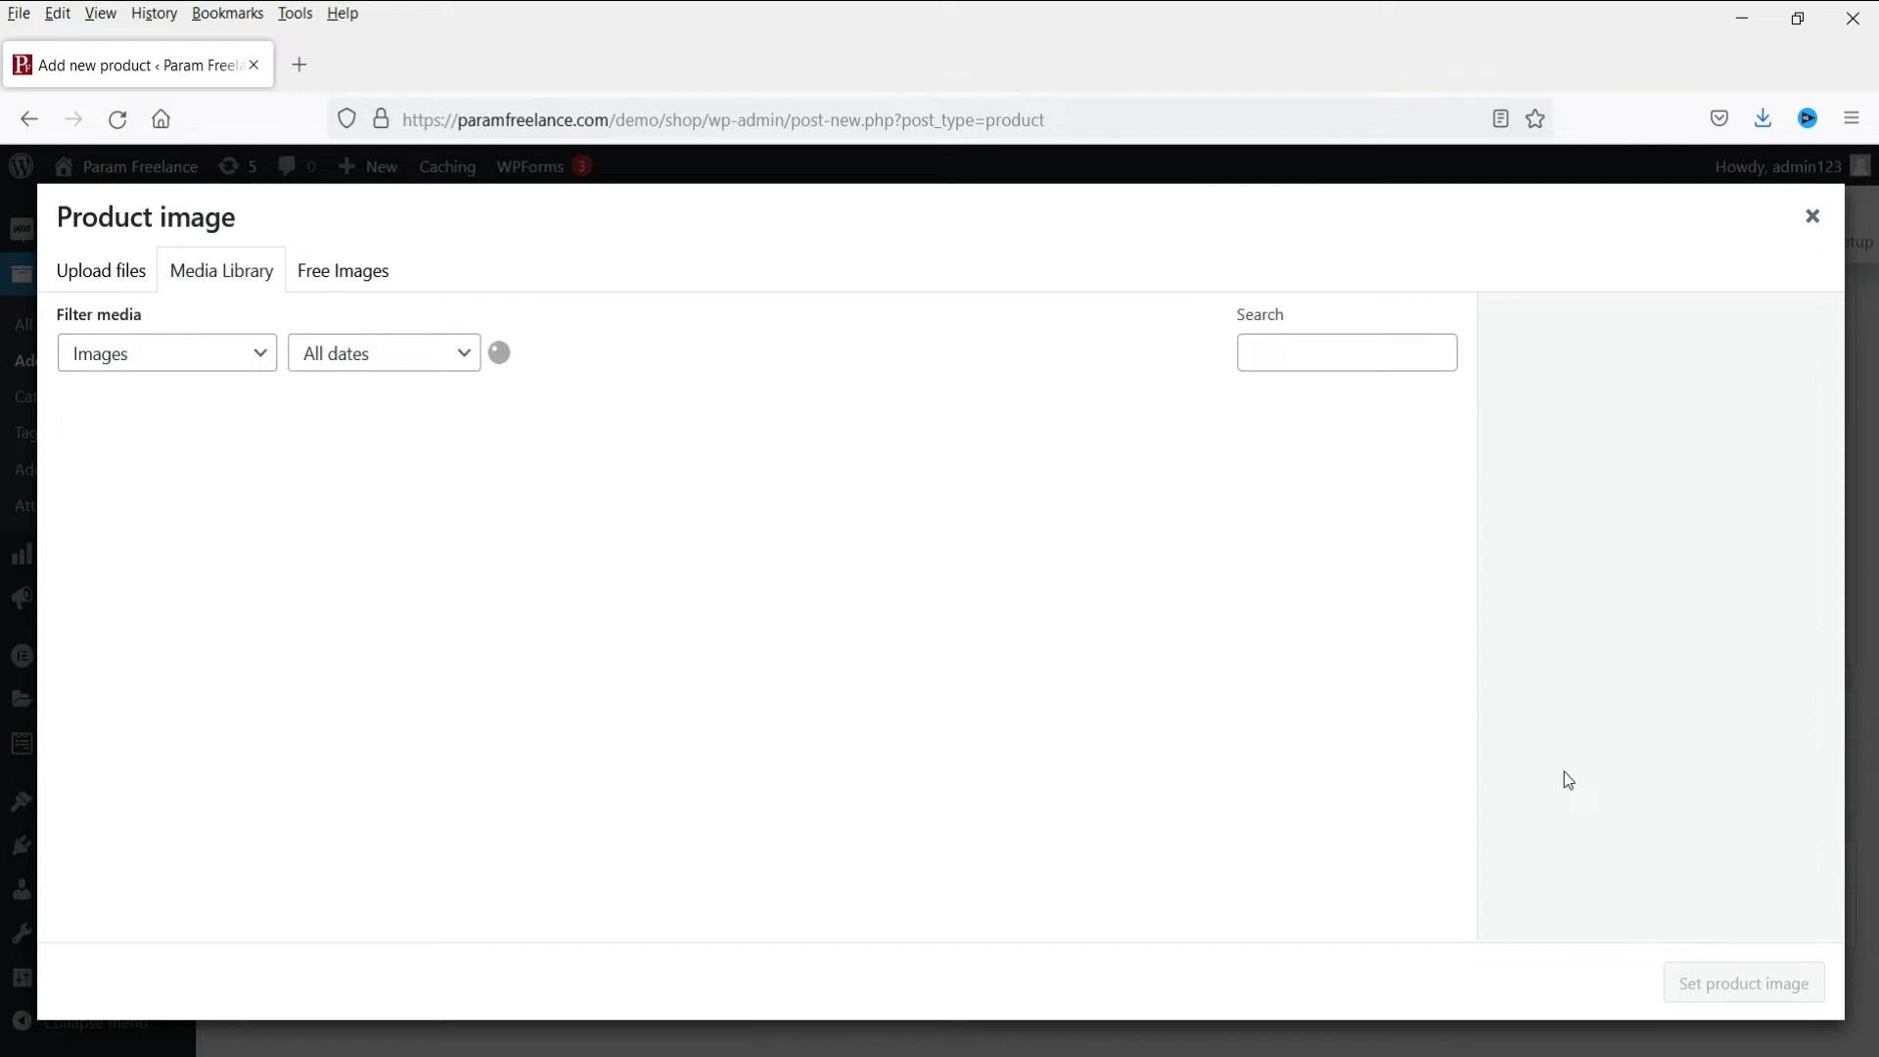
pyautogui.click(1752, 982)
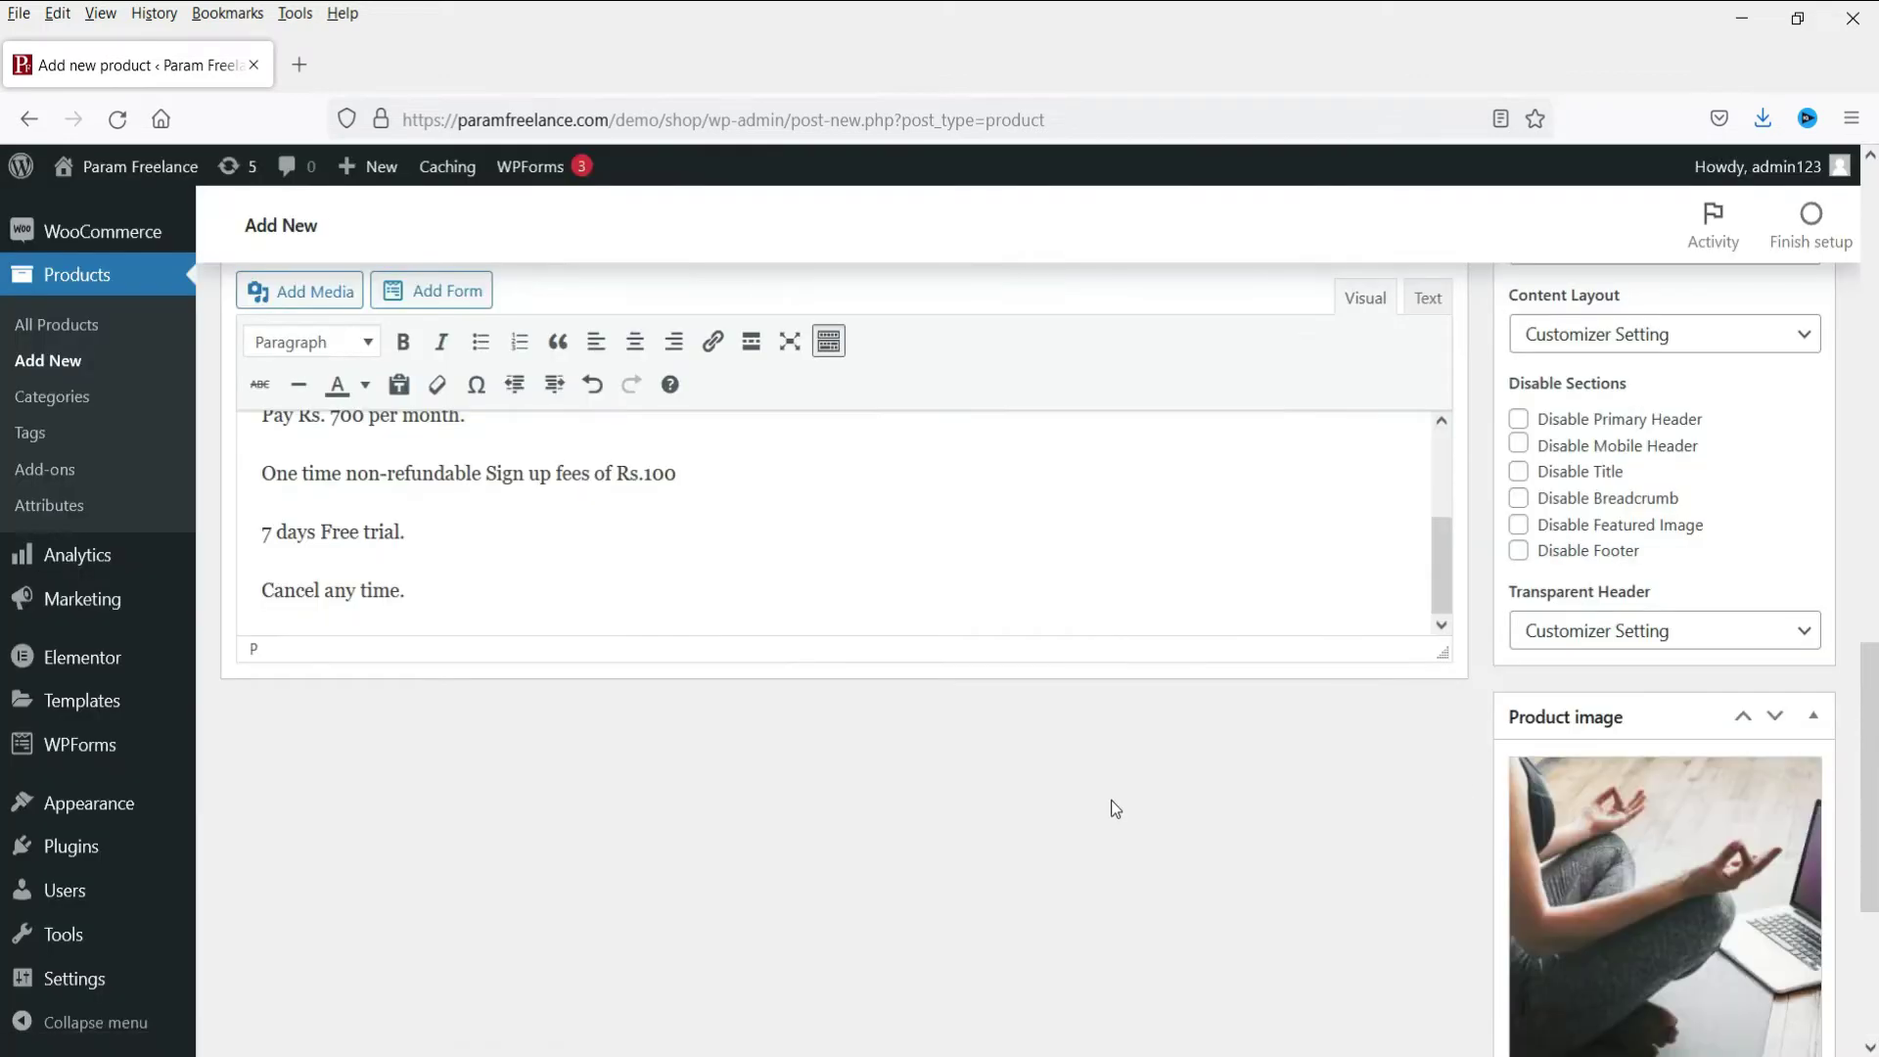
pyautogui.scroll(8, 1663, 730)
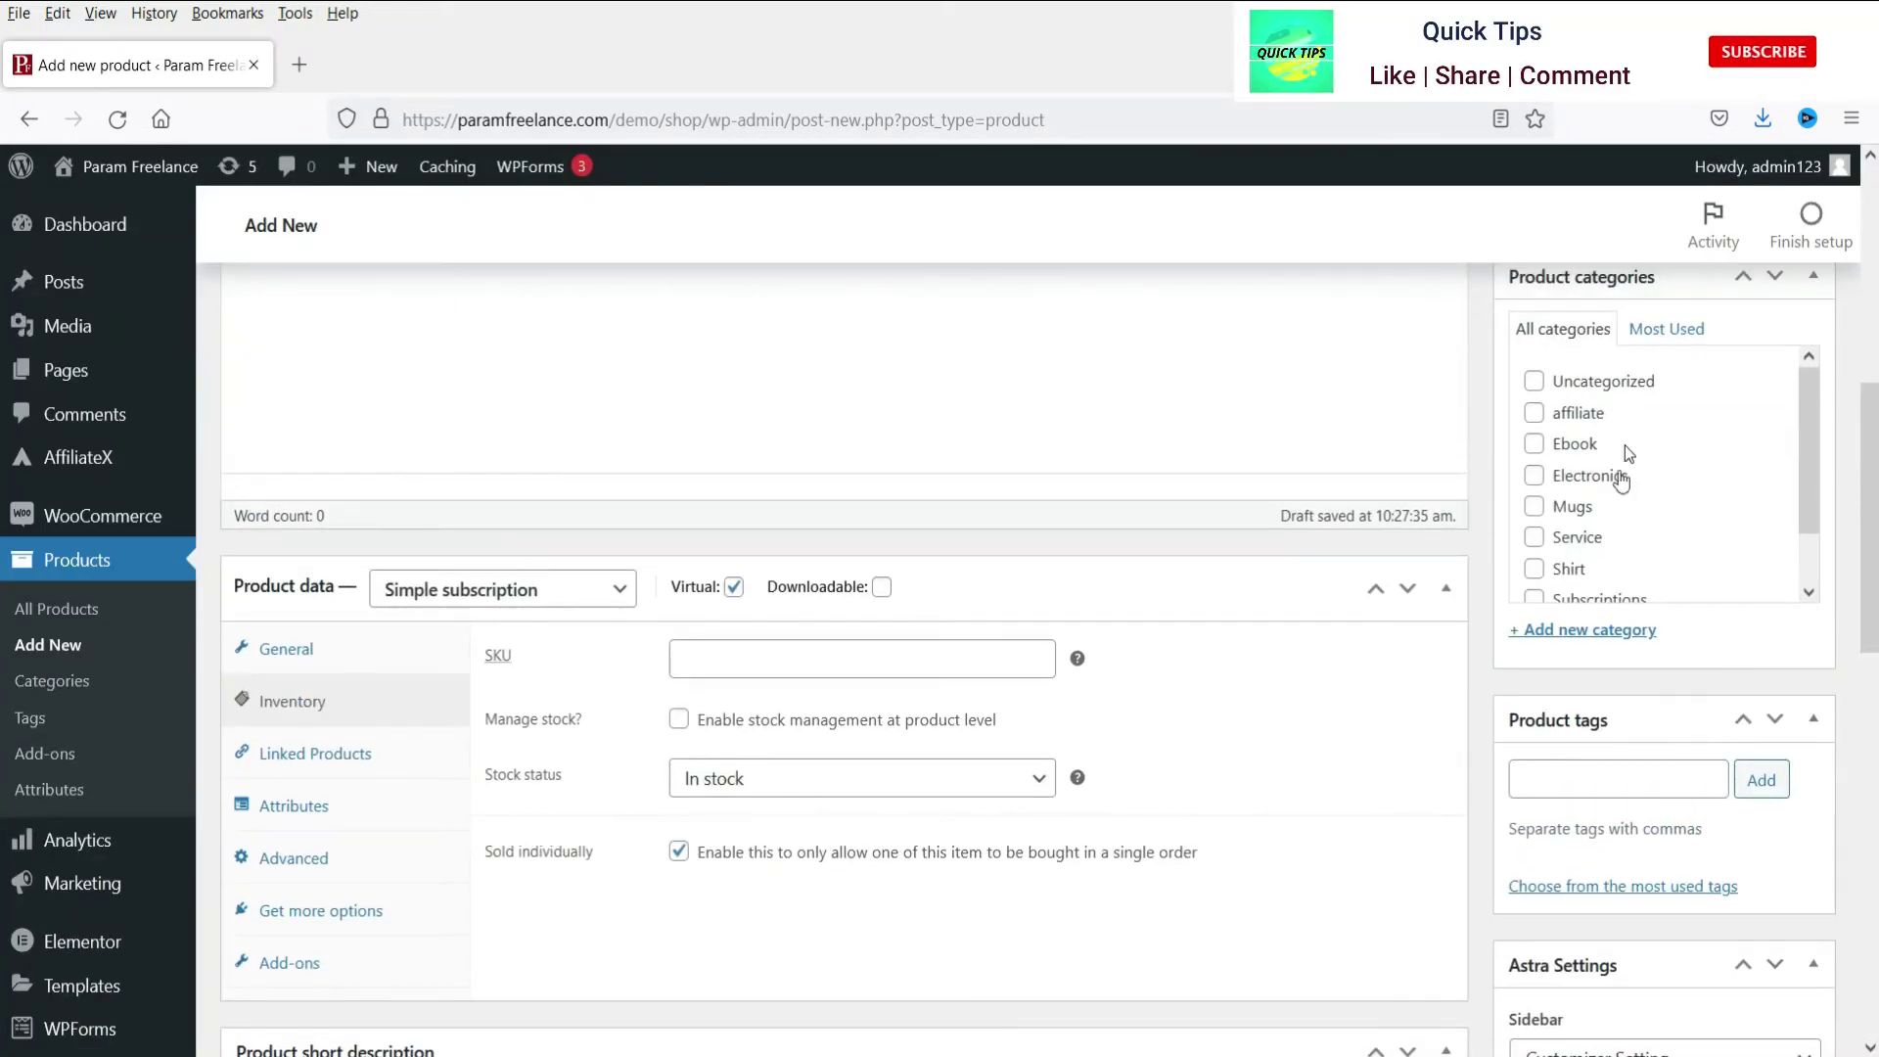
pyautogui.scroll(-2, 1615, 469)
pyautogui.click(1535, 542)
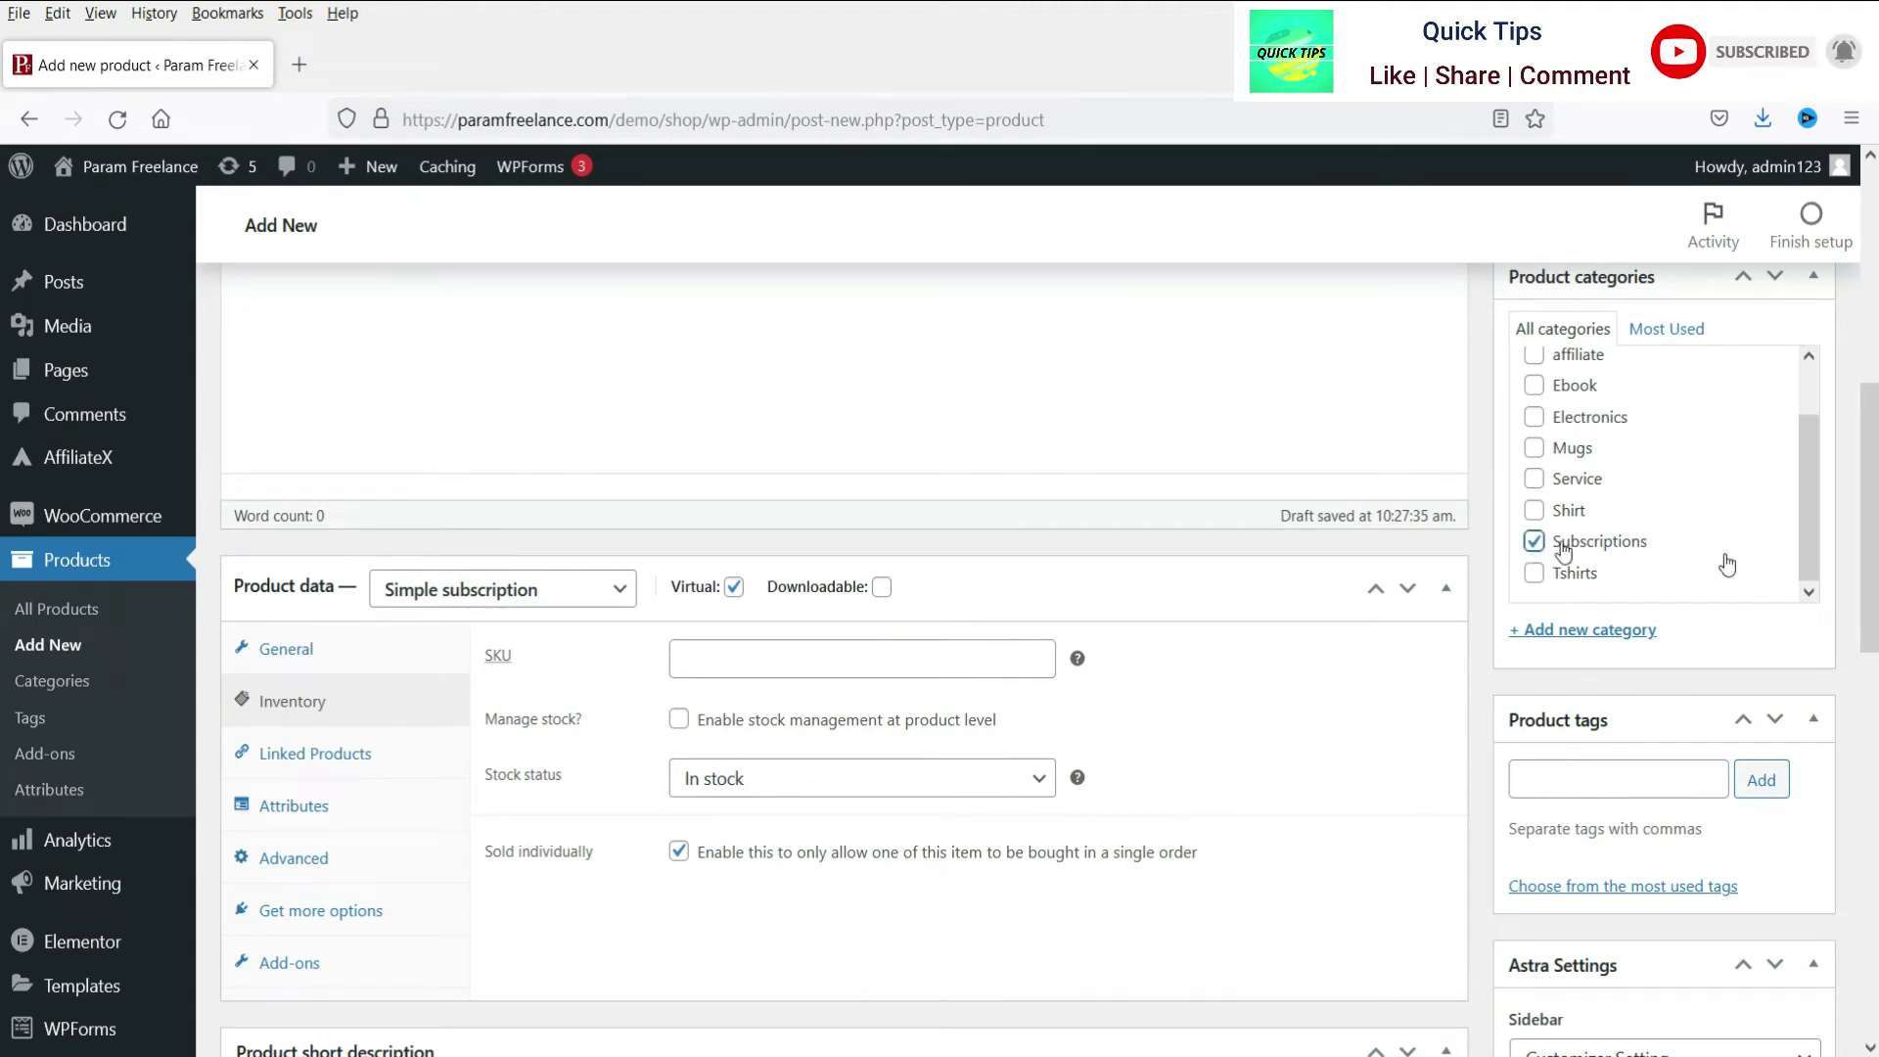
# Publish the Yoga Classes Monthly product and open its shop page in a new browser tab.
pyautogui.scroll(5, 1762, 685)
pyautogui.click(1781, 734)
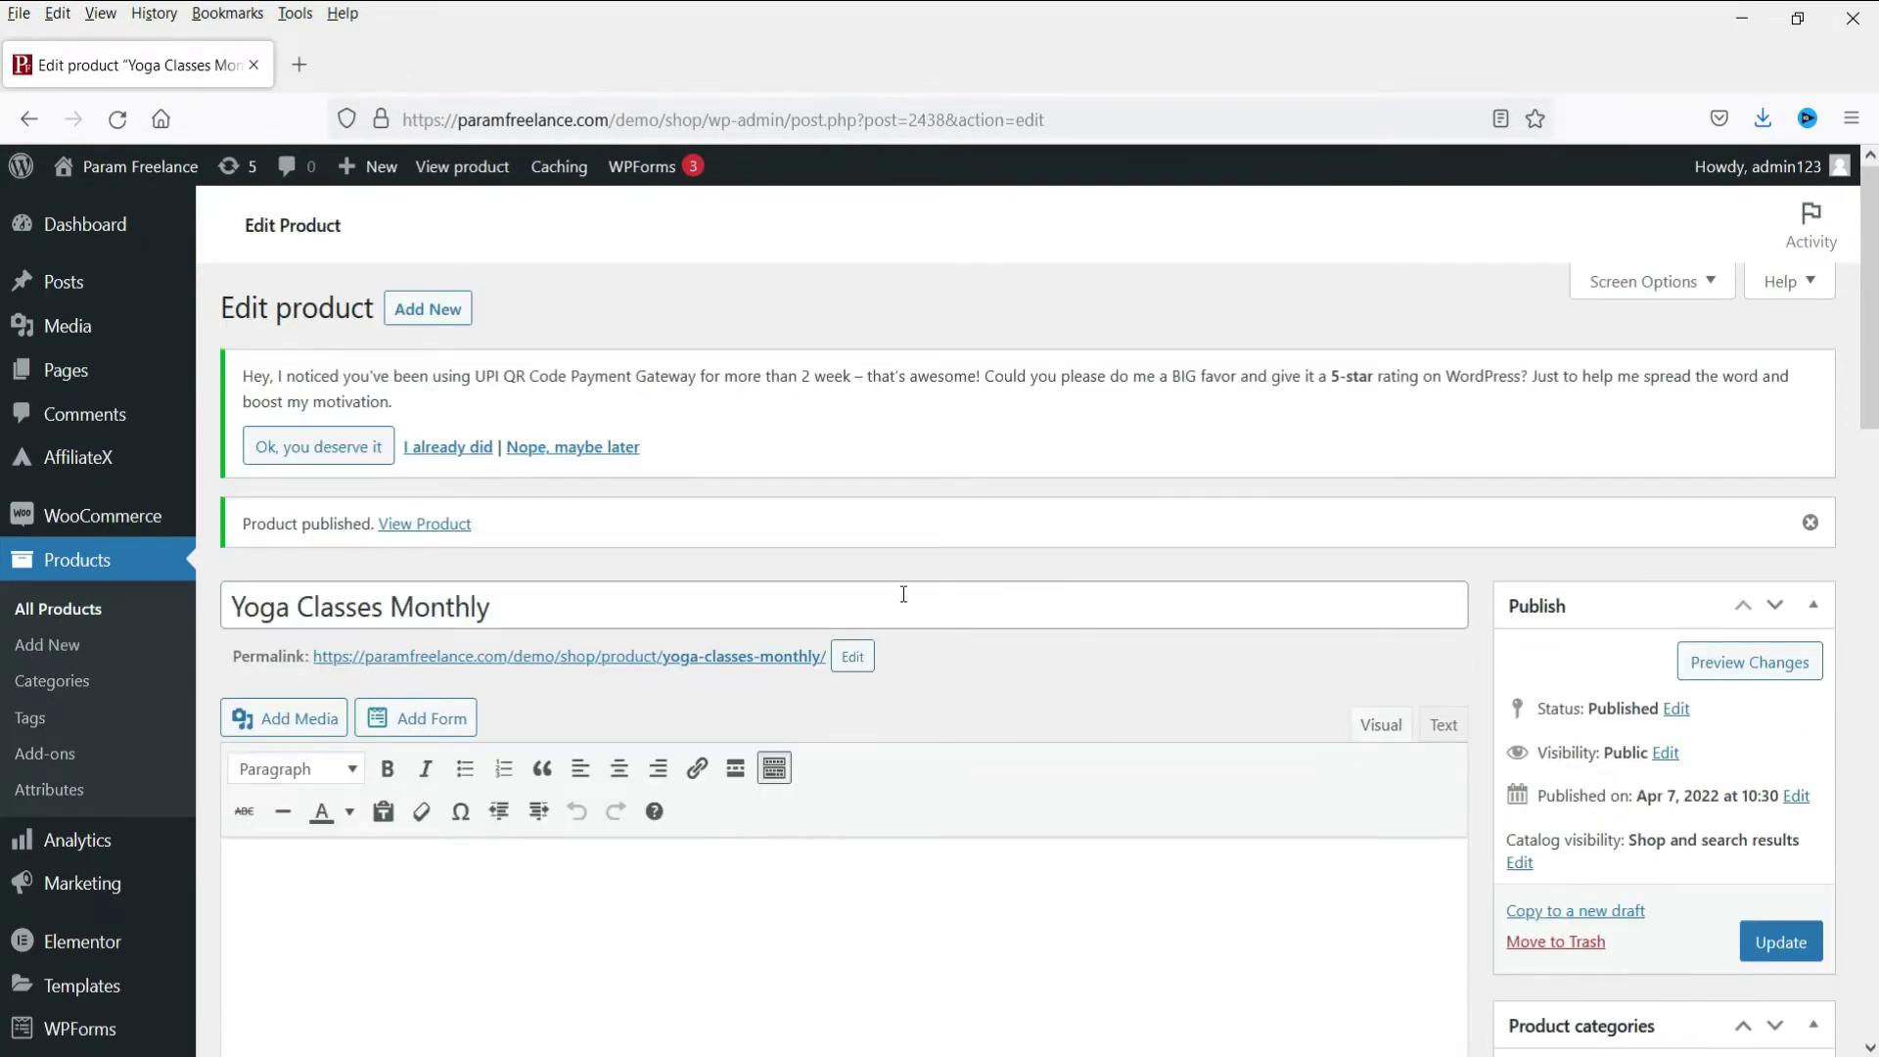
pyautogui.rightClick(720, 669)
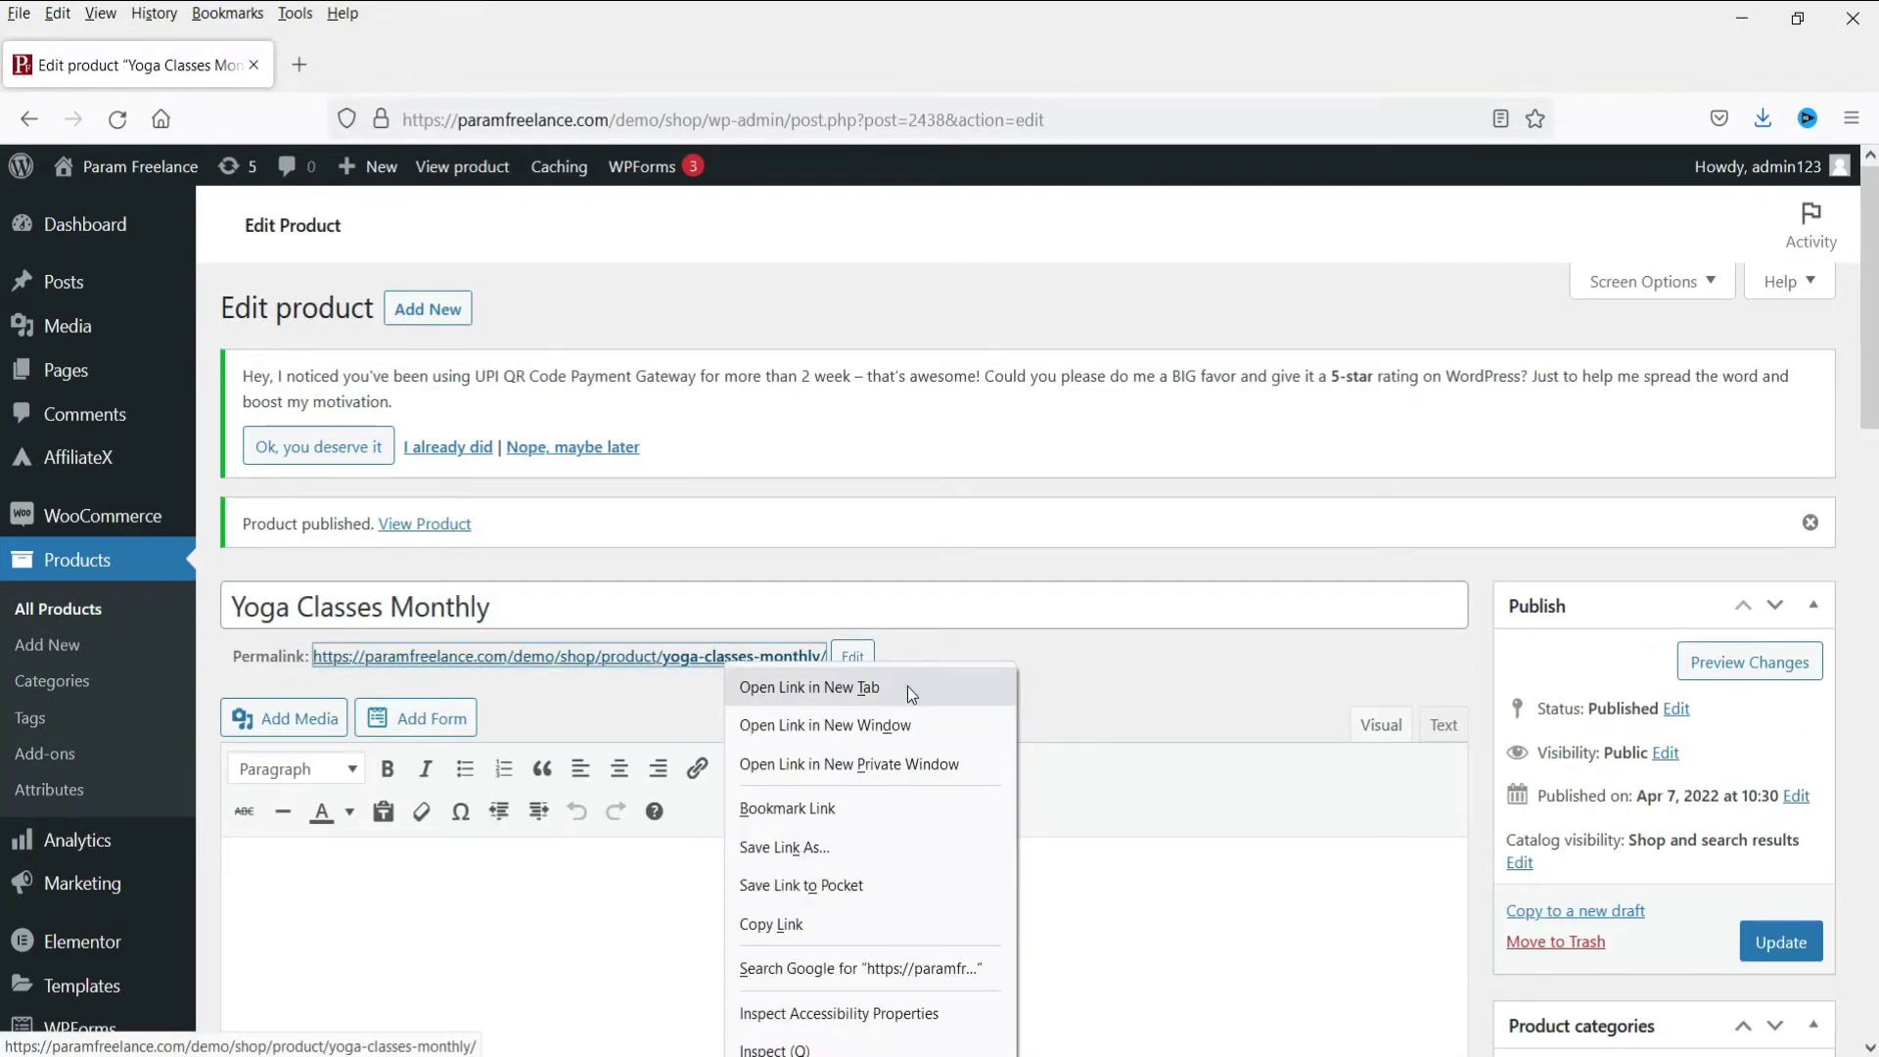
pyautogui.click(907, 685)
pyautogui.click(411, 64)
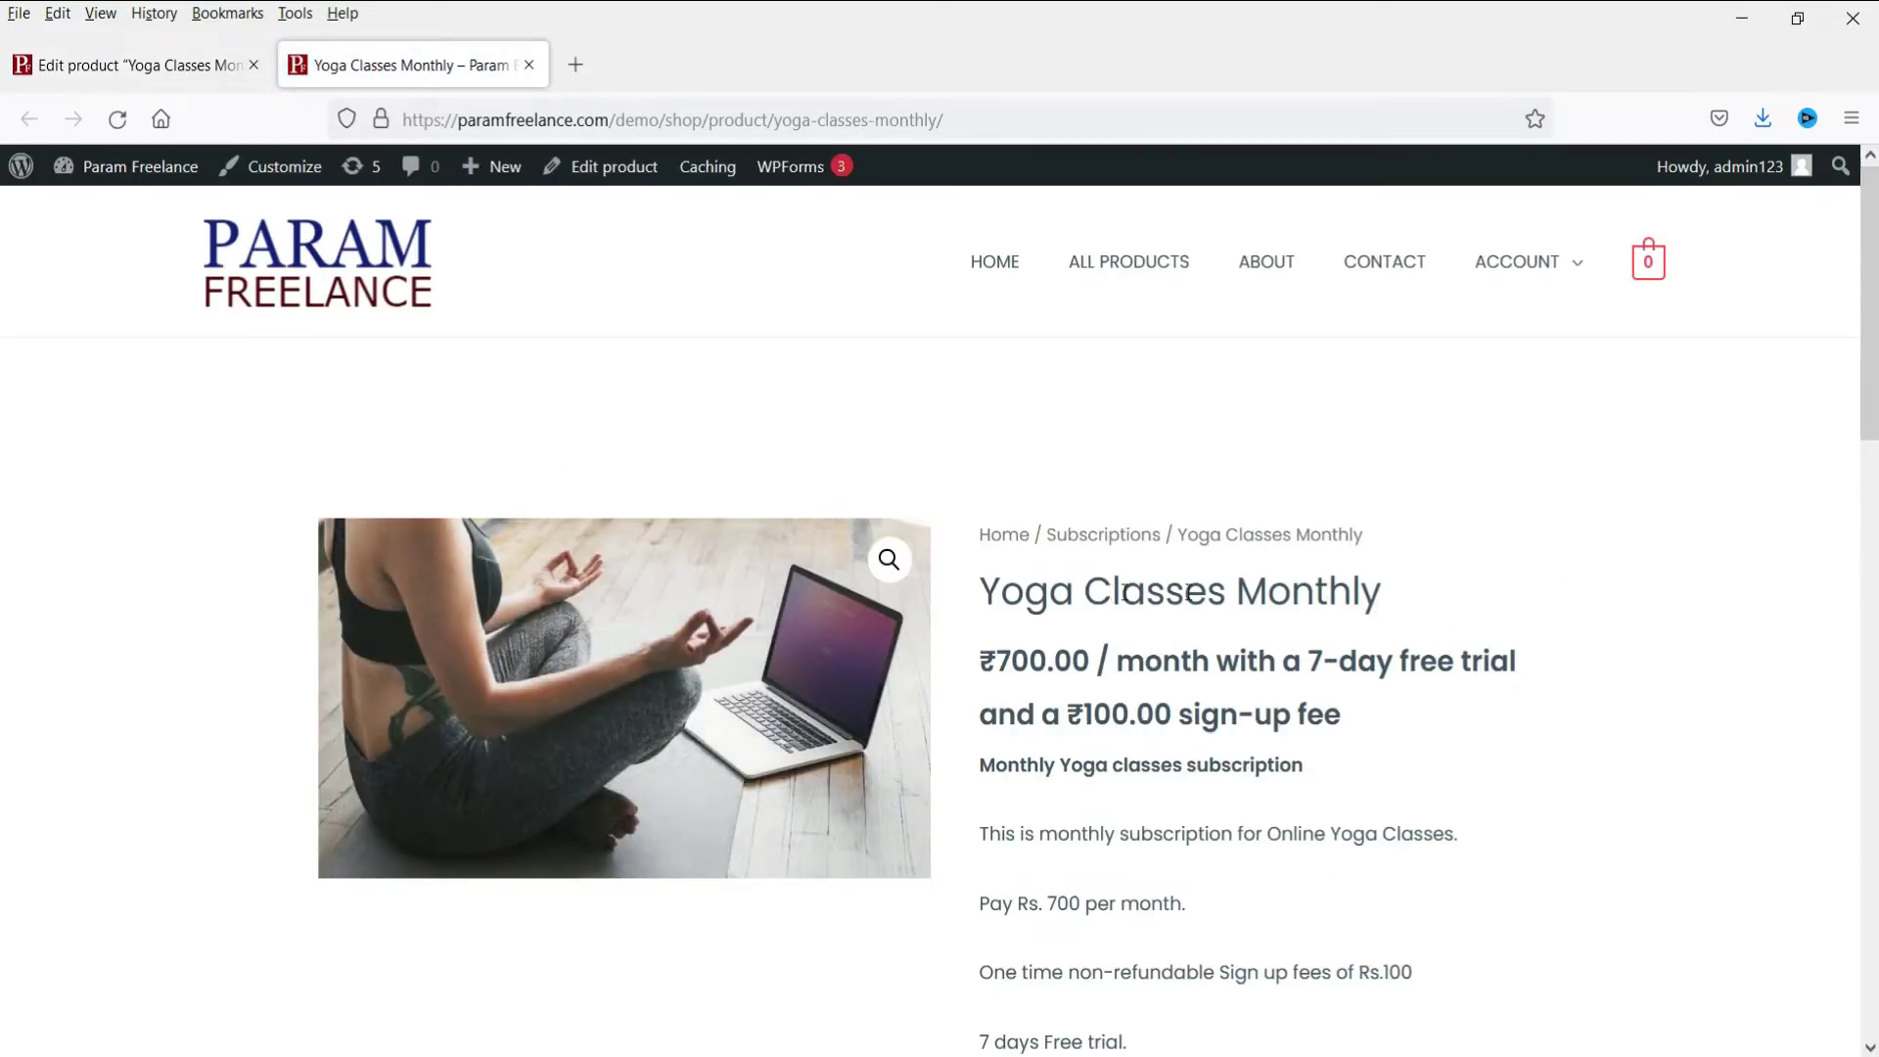
# Check the Yoga Classes Monthly shop page, sign up for the subscription and view the cart.
pyautogui.scroll(-3, 1524, 524)
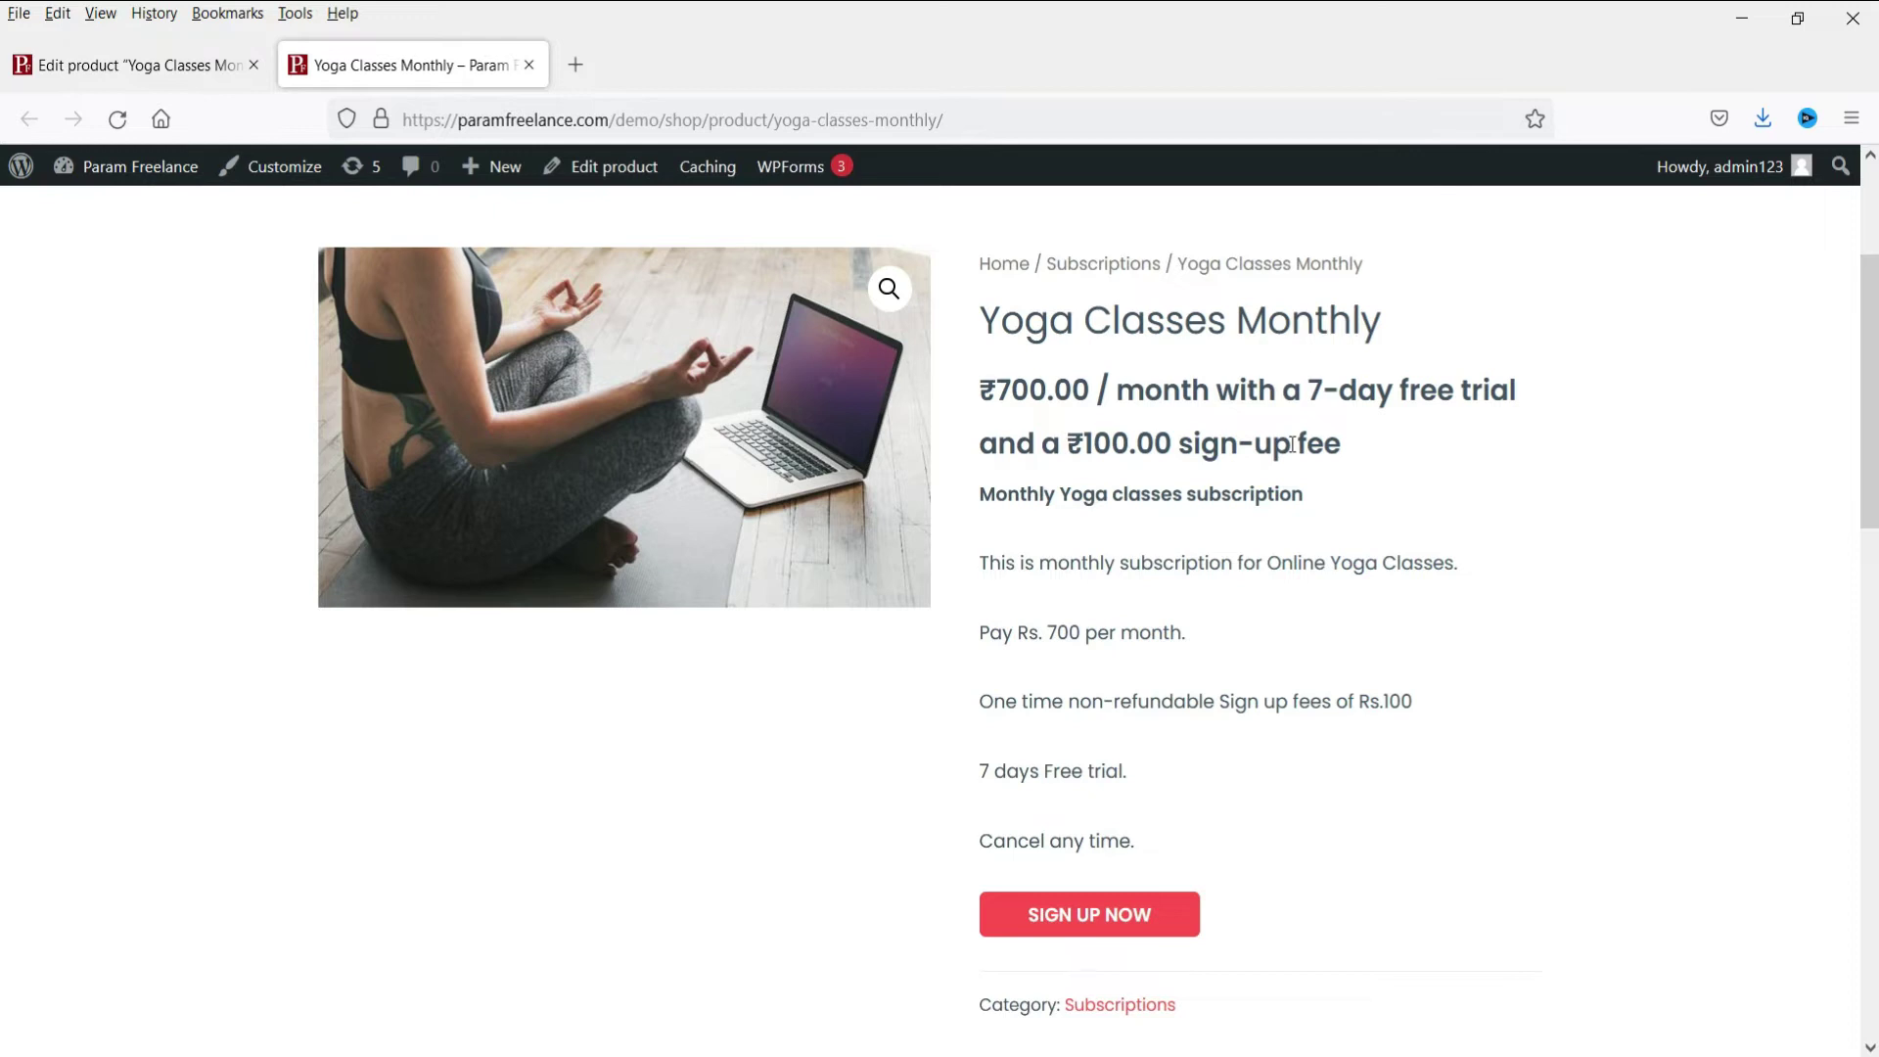
pyautogui.scroll(-2, 1384, 487)
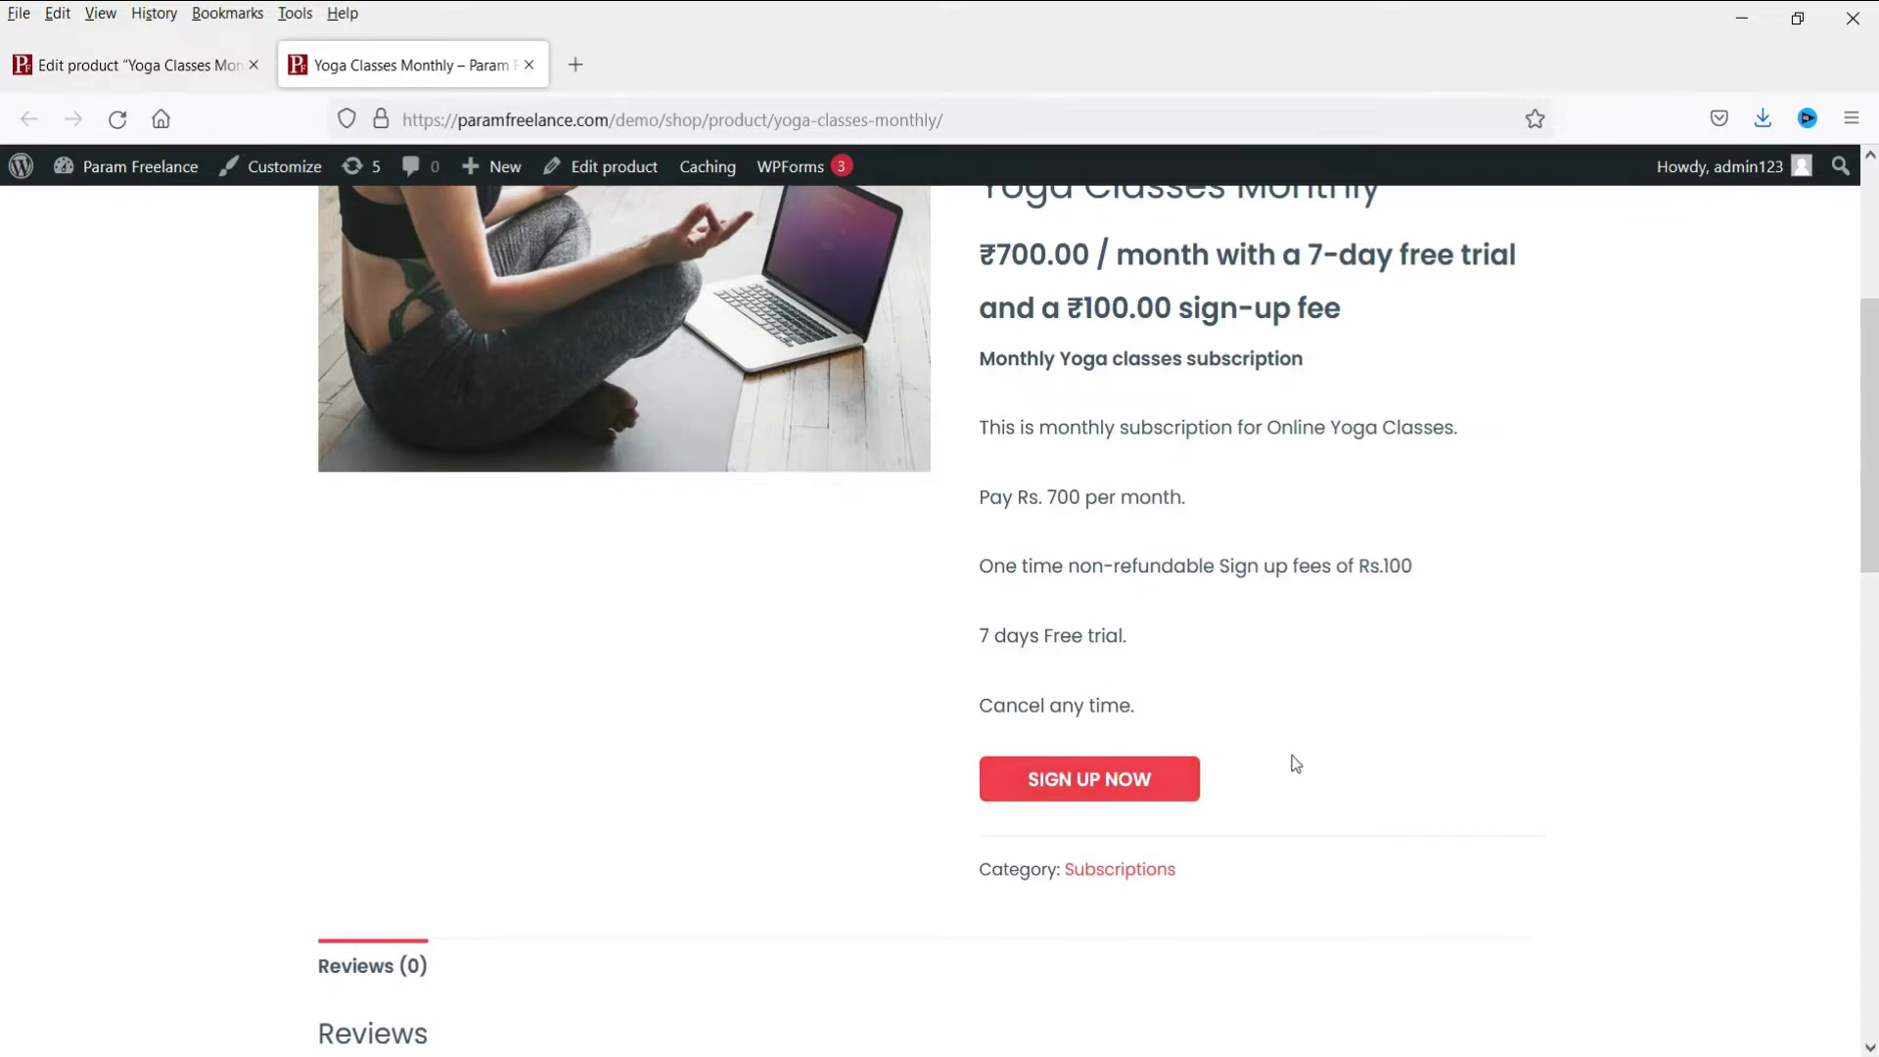
pyautogui.click(1113, 795)
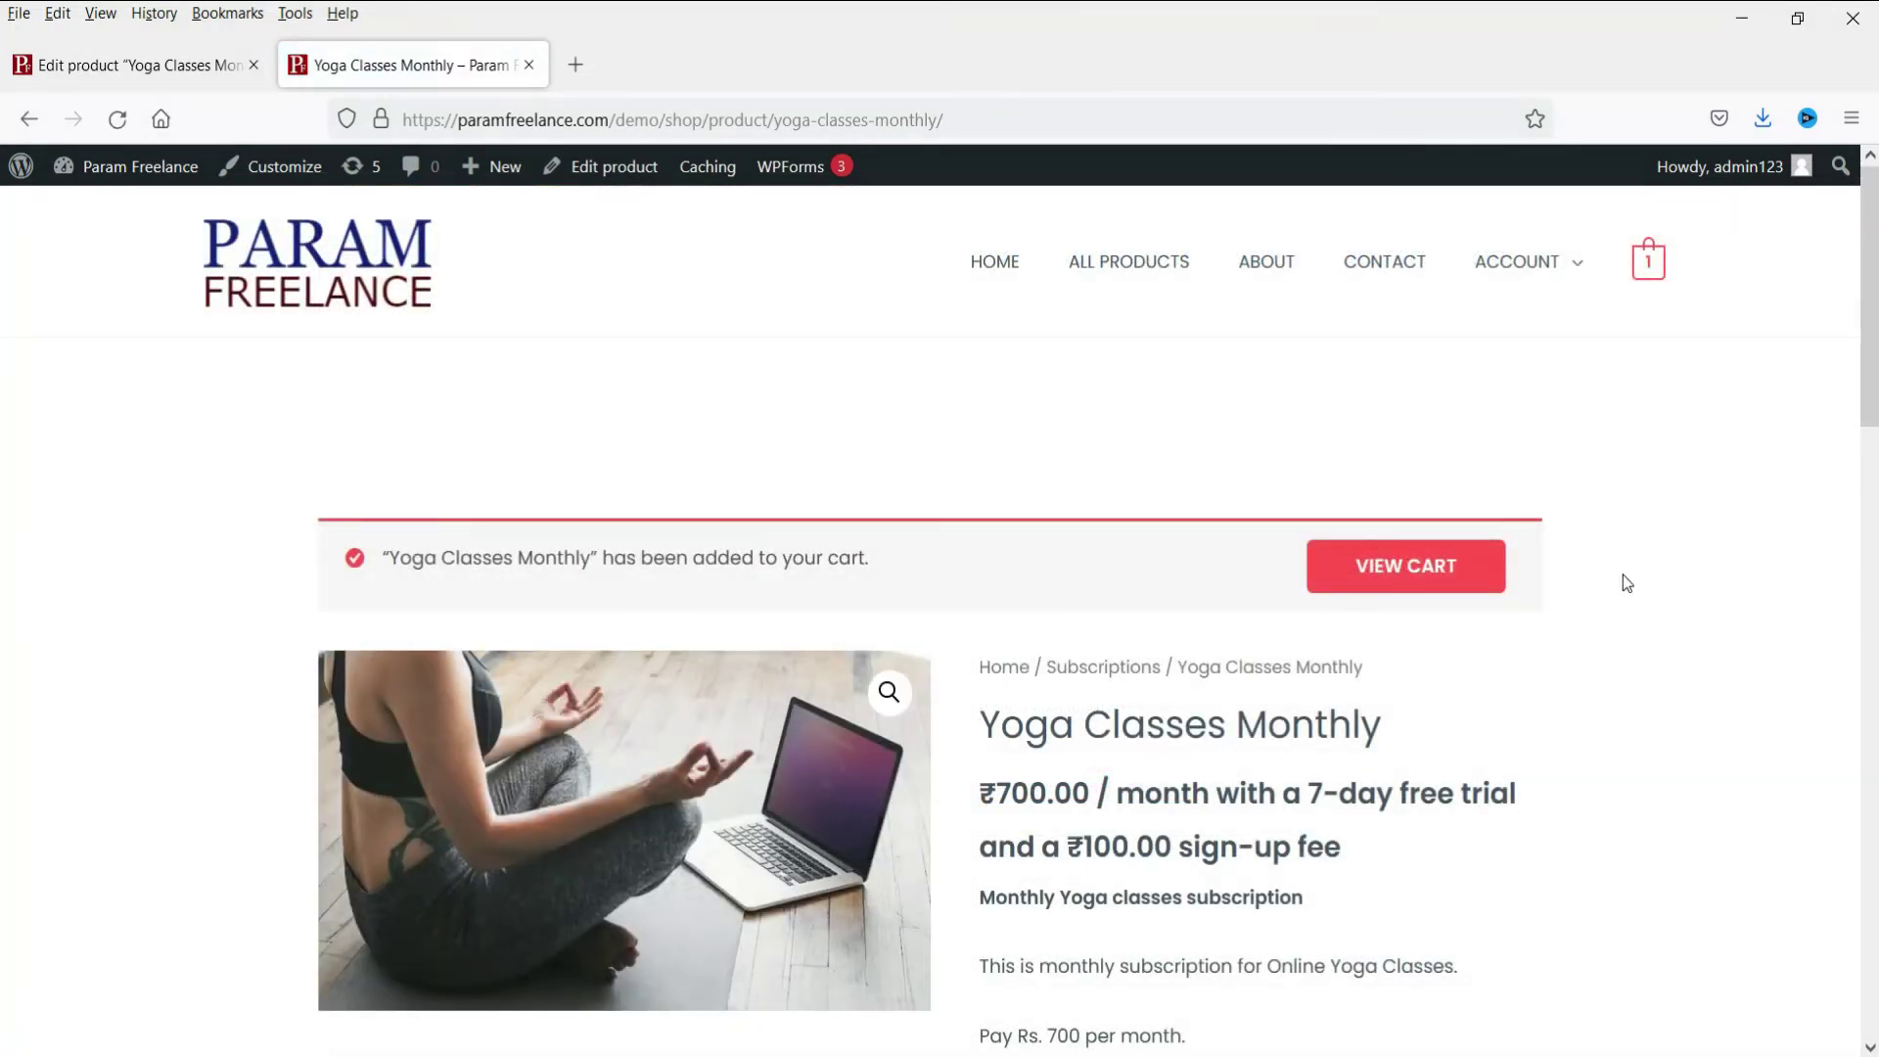
pyautogui.click(1441, 595)
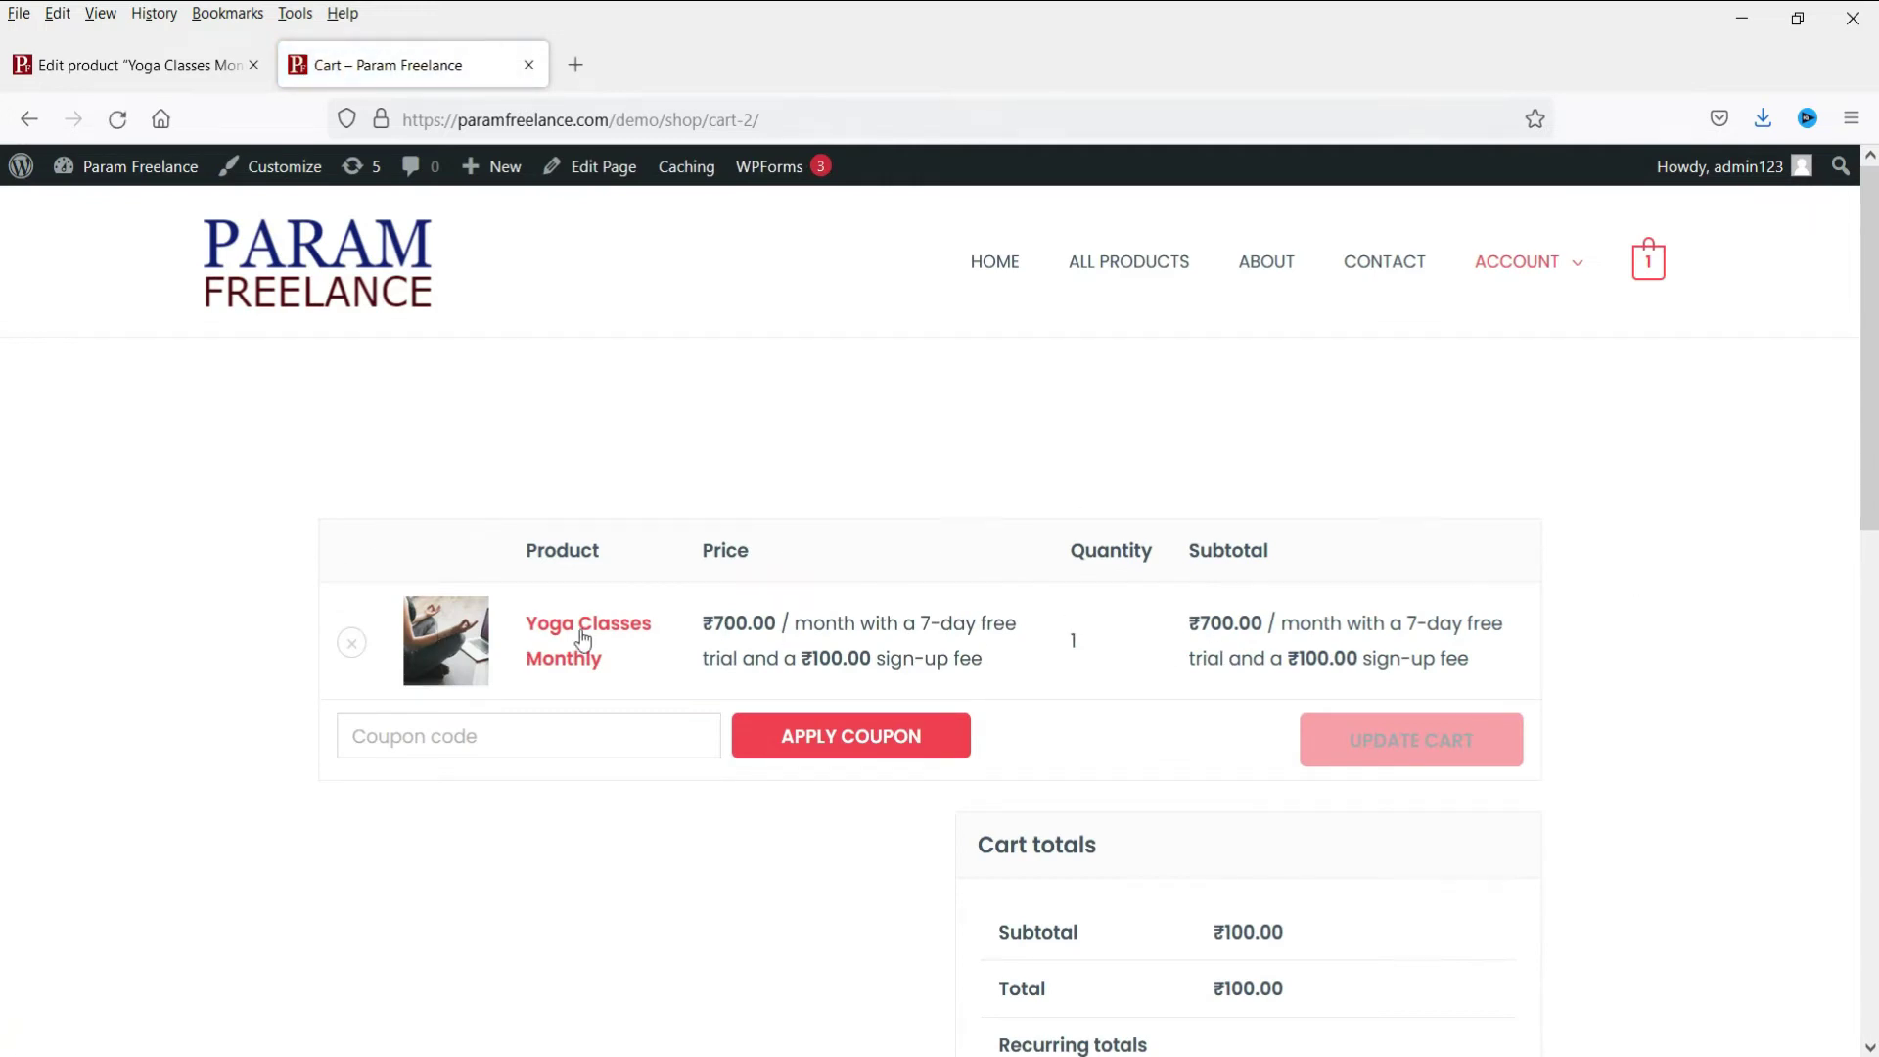
# Review the one-time and recurring totals in the cart and proceed to checkout.
pyautogui.scroll(-3, 1717, 500)
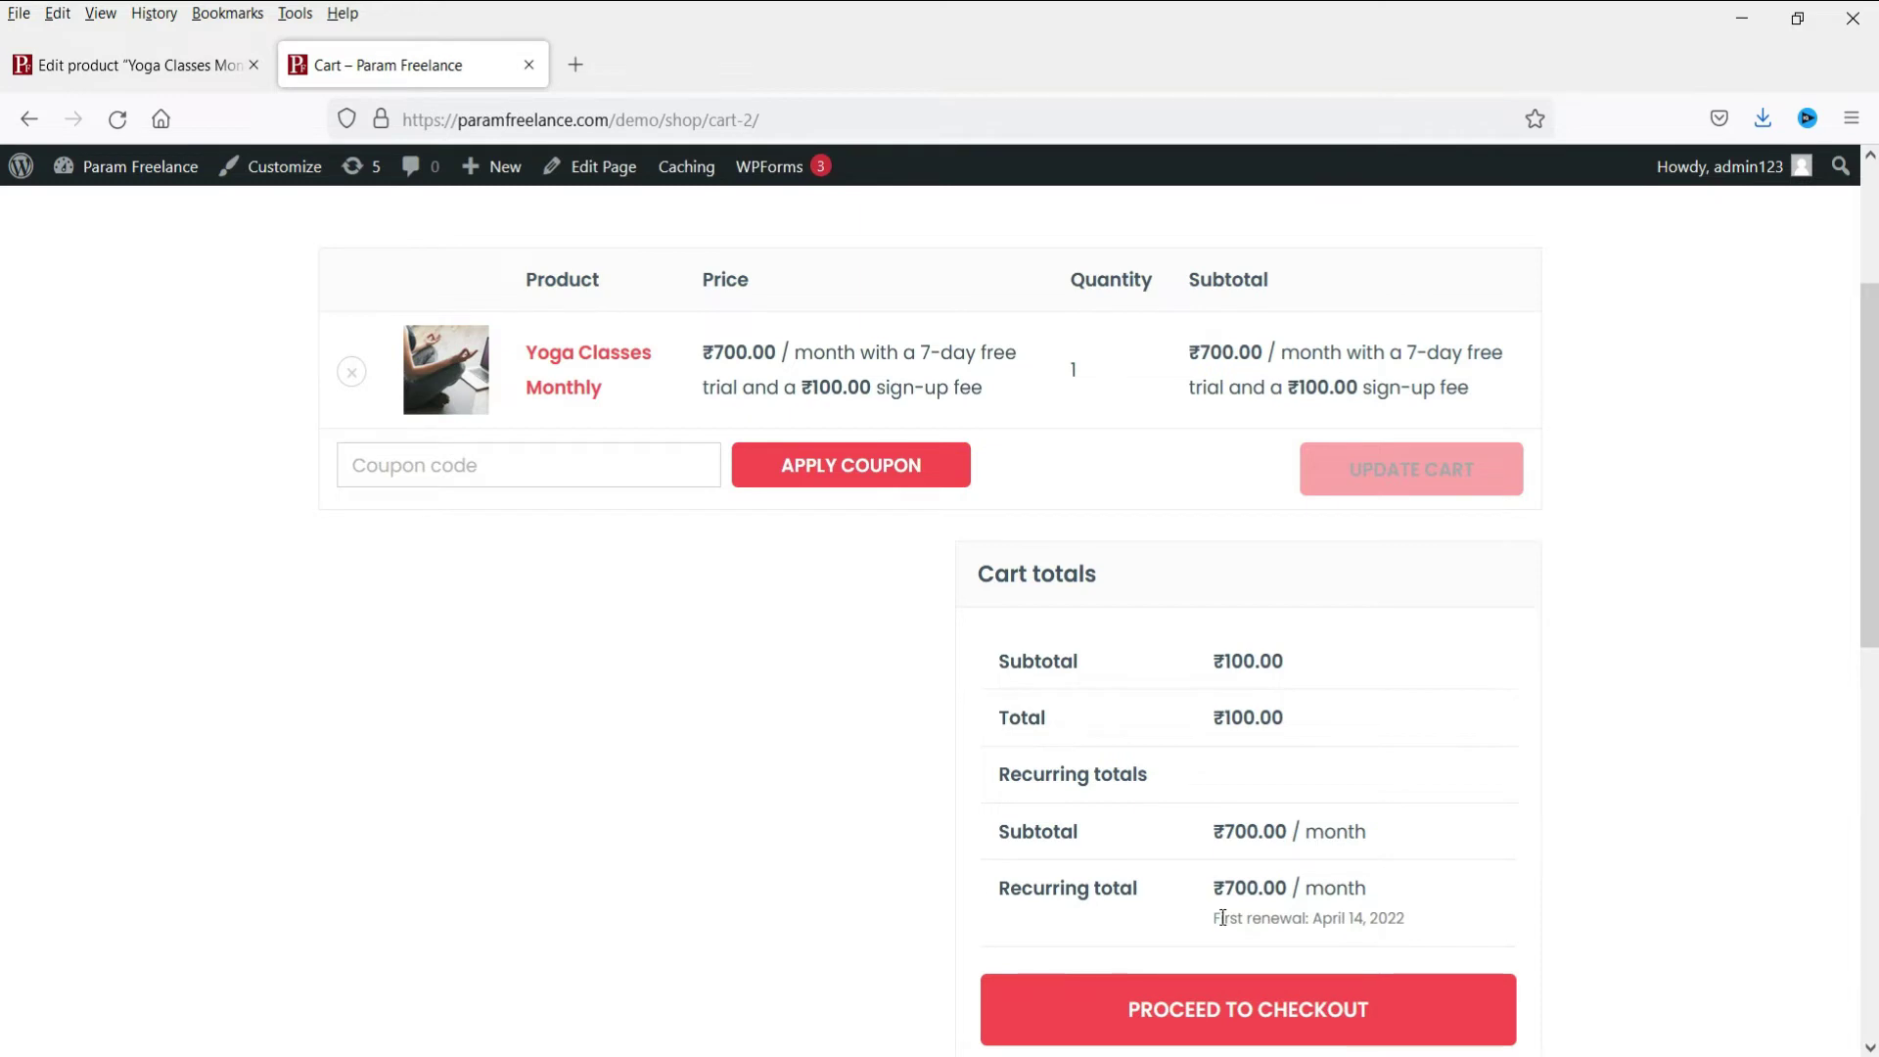
pyautogui.scroll(-3, 1705, 726)
pyautogui.click(1299, 734)
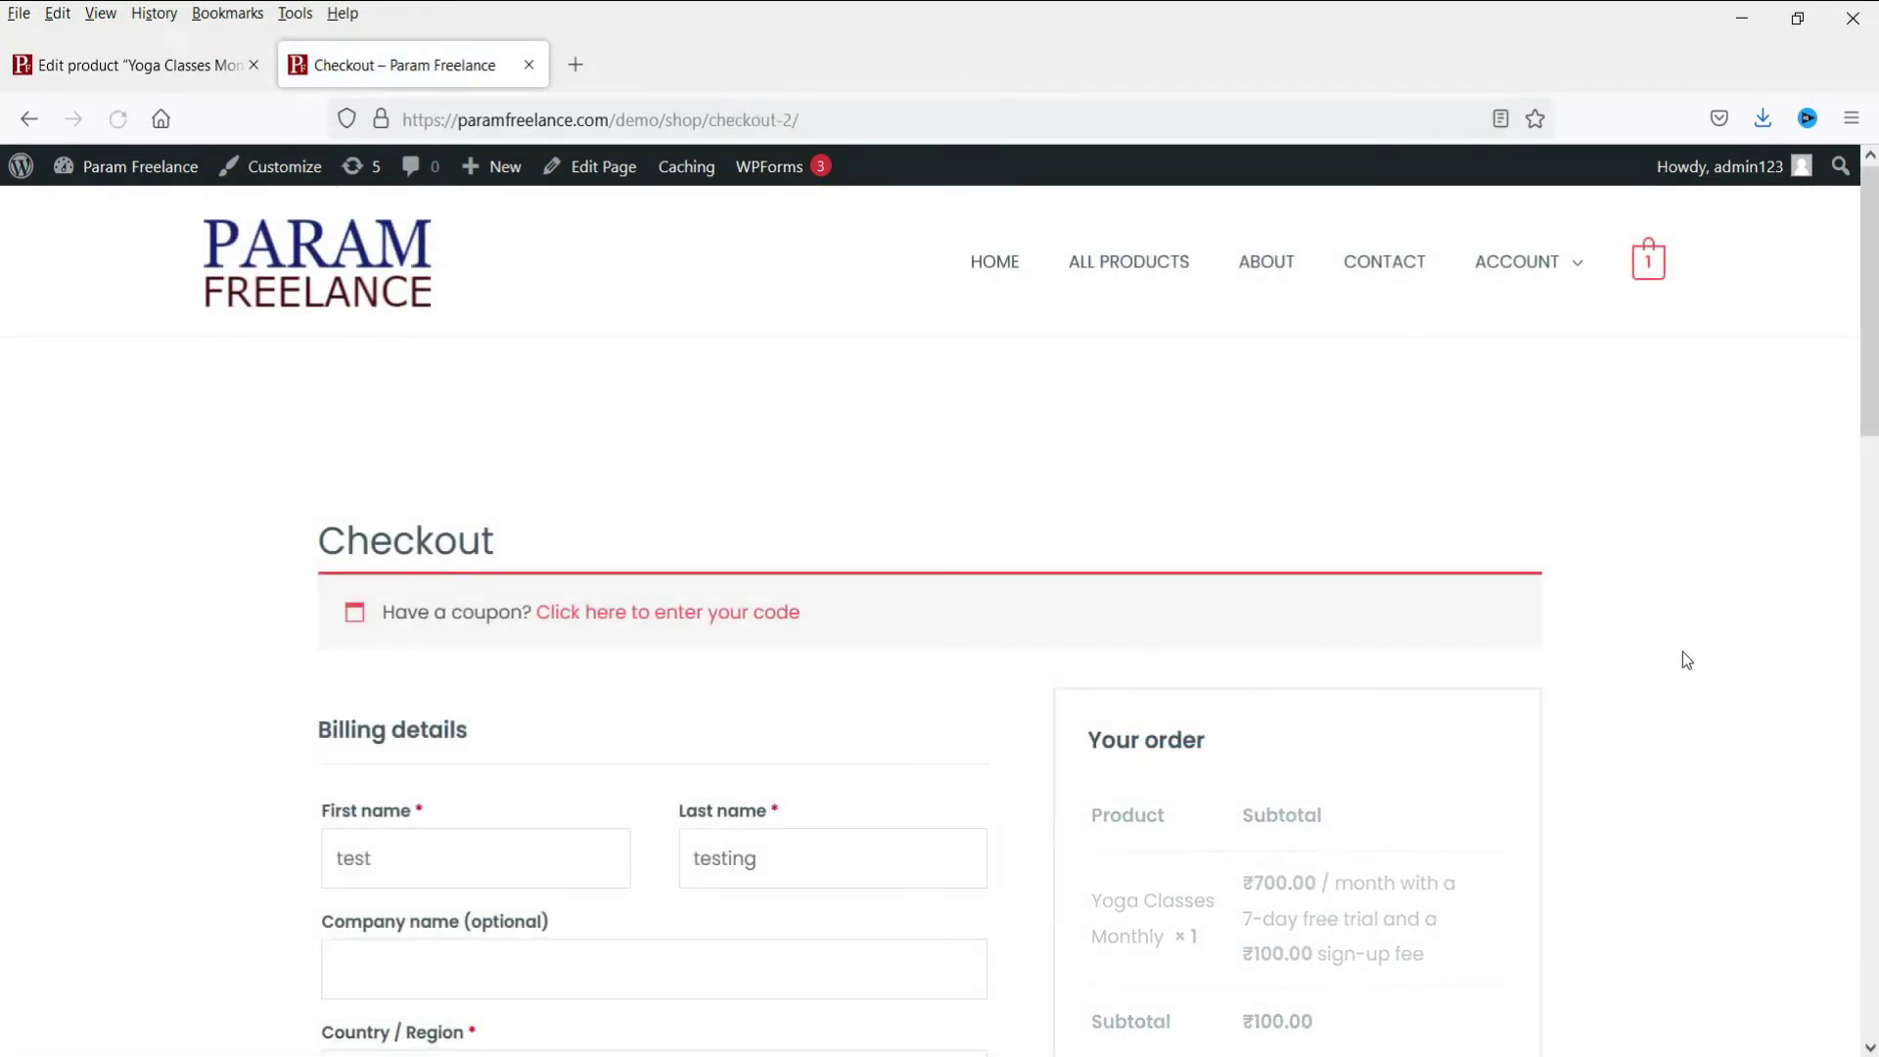
# Check the order summary and payment section at checkout and open the Enabling Payment Gateways for Subscriptions guide in a new browser tab.
pyautogui.scroll(-2, 545, 661)
pyautogui.scroll(-3, 544, 643)
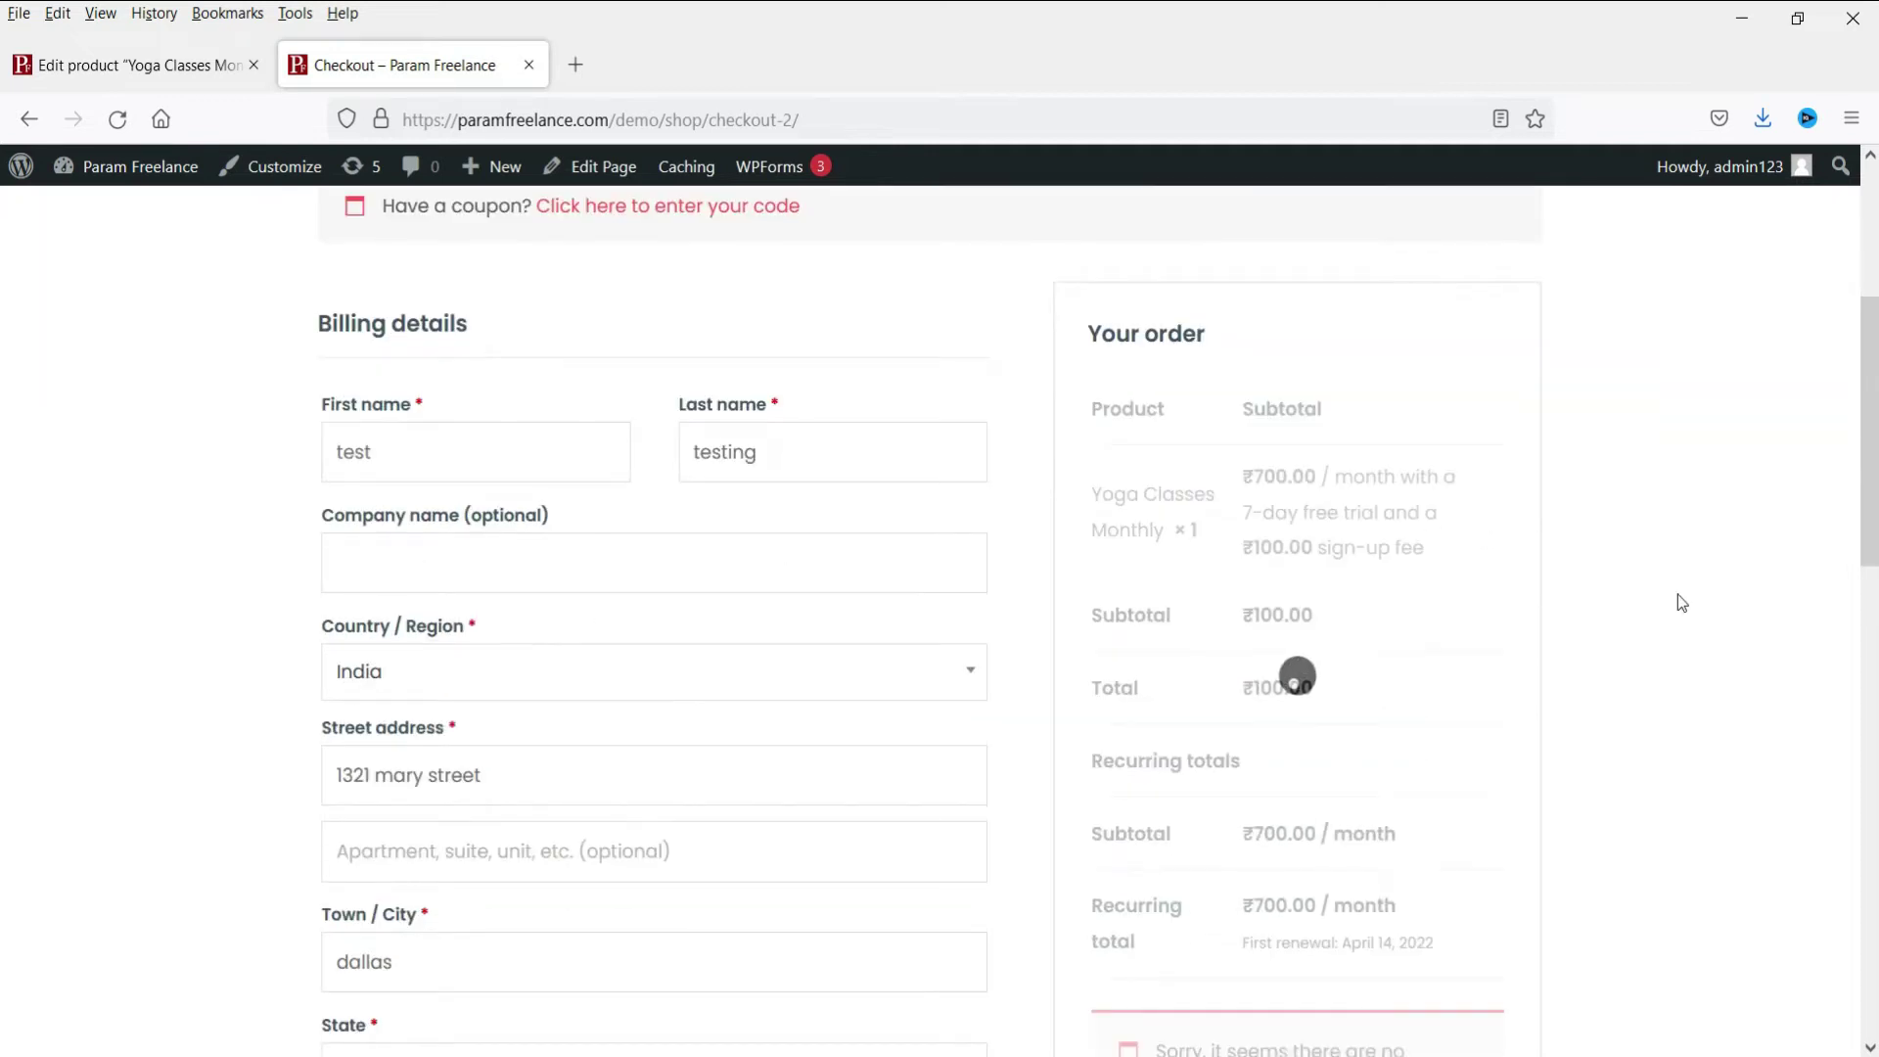
pyautogui.scroll(-4, 1686, 596)
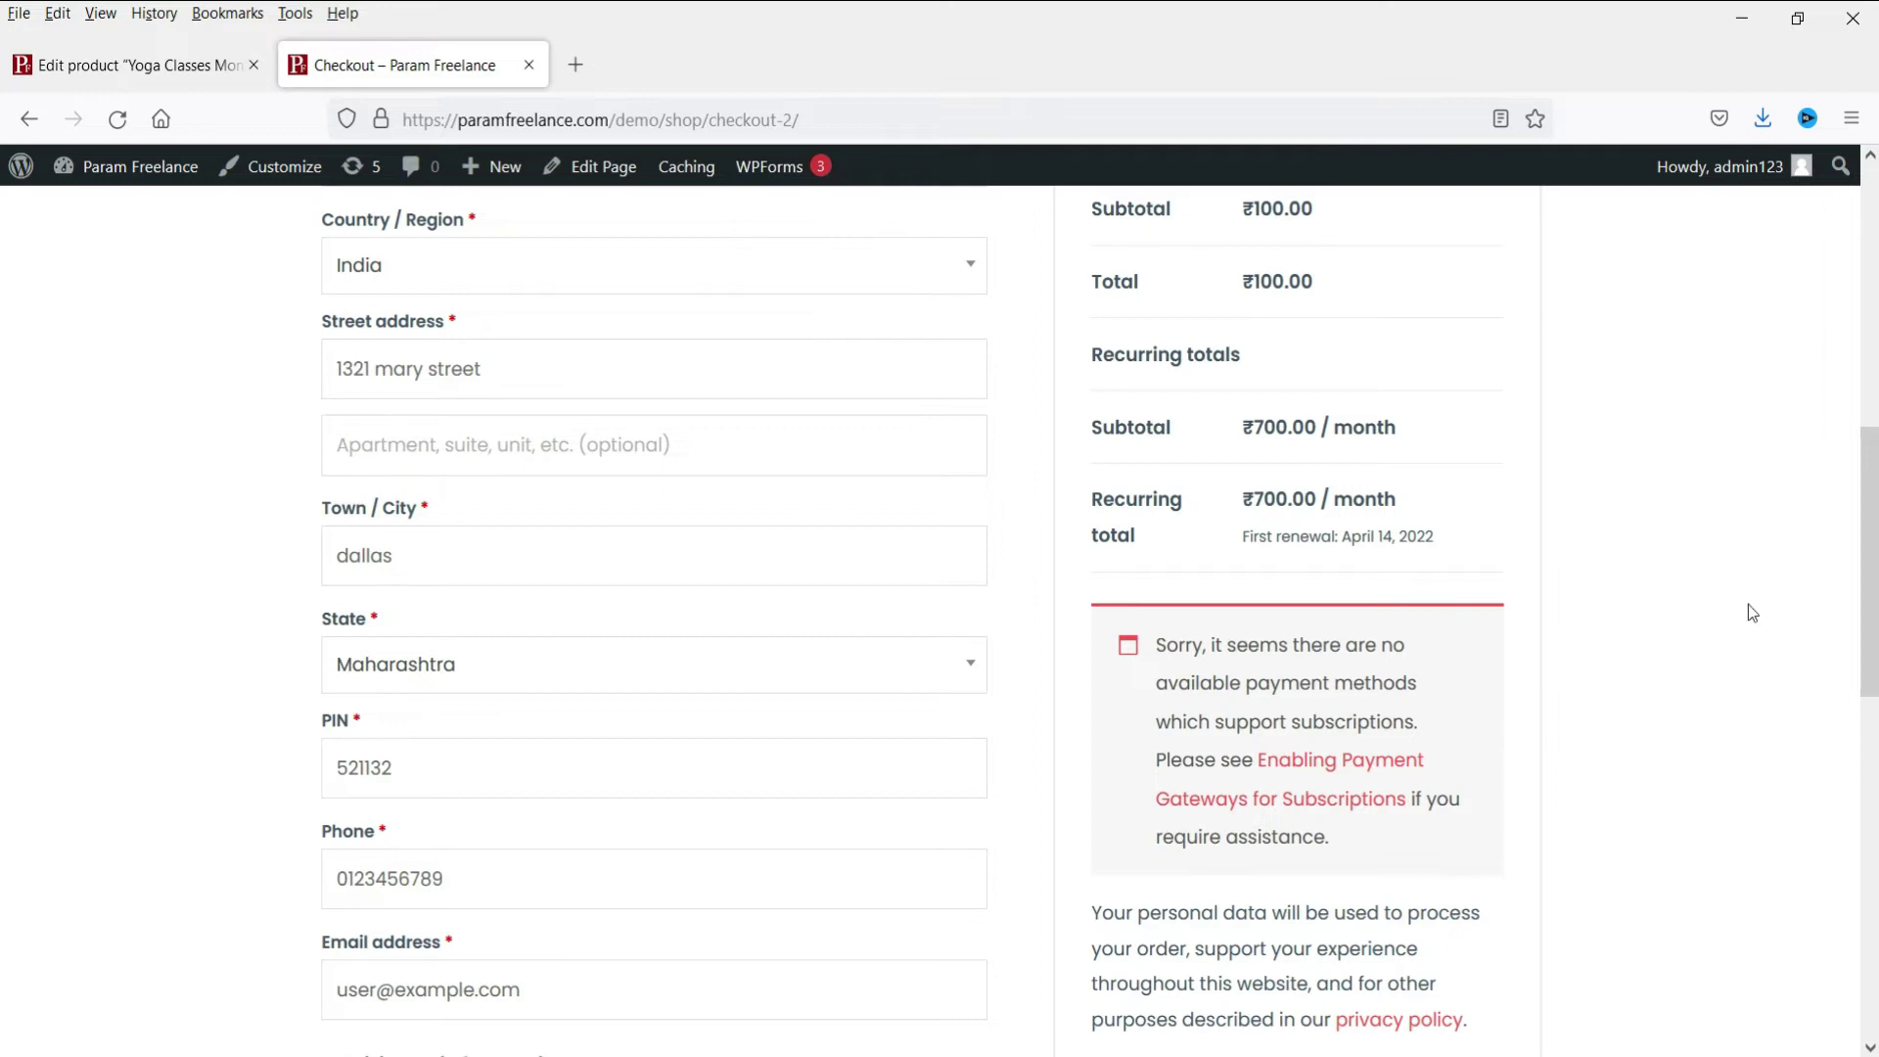
pyautogui.rightClick(1310, 801)
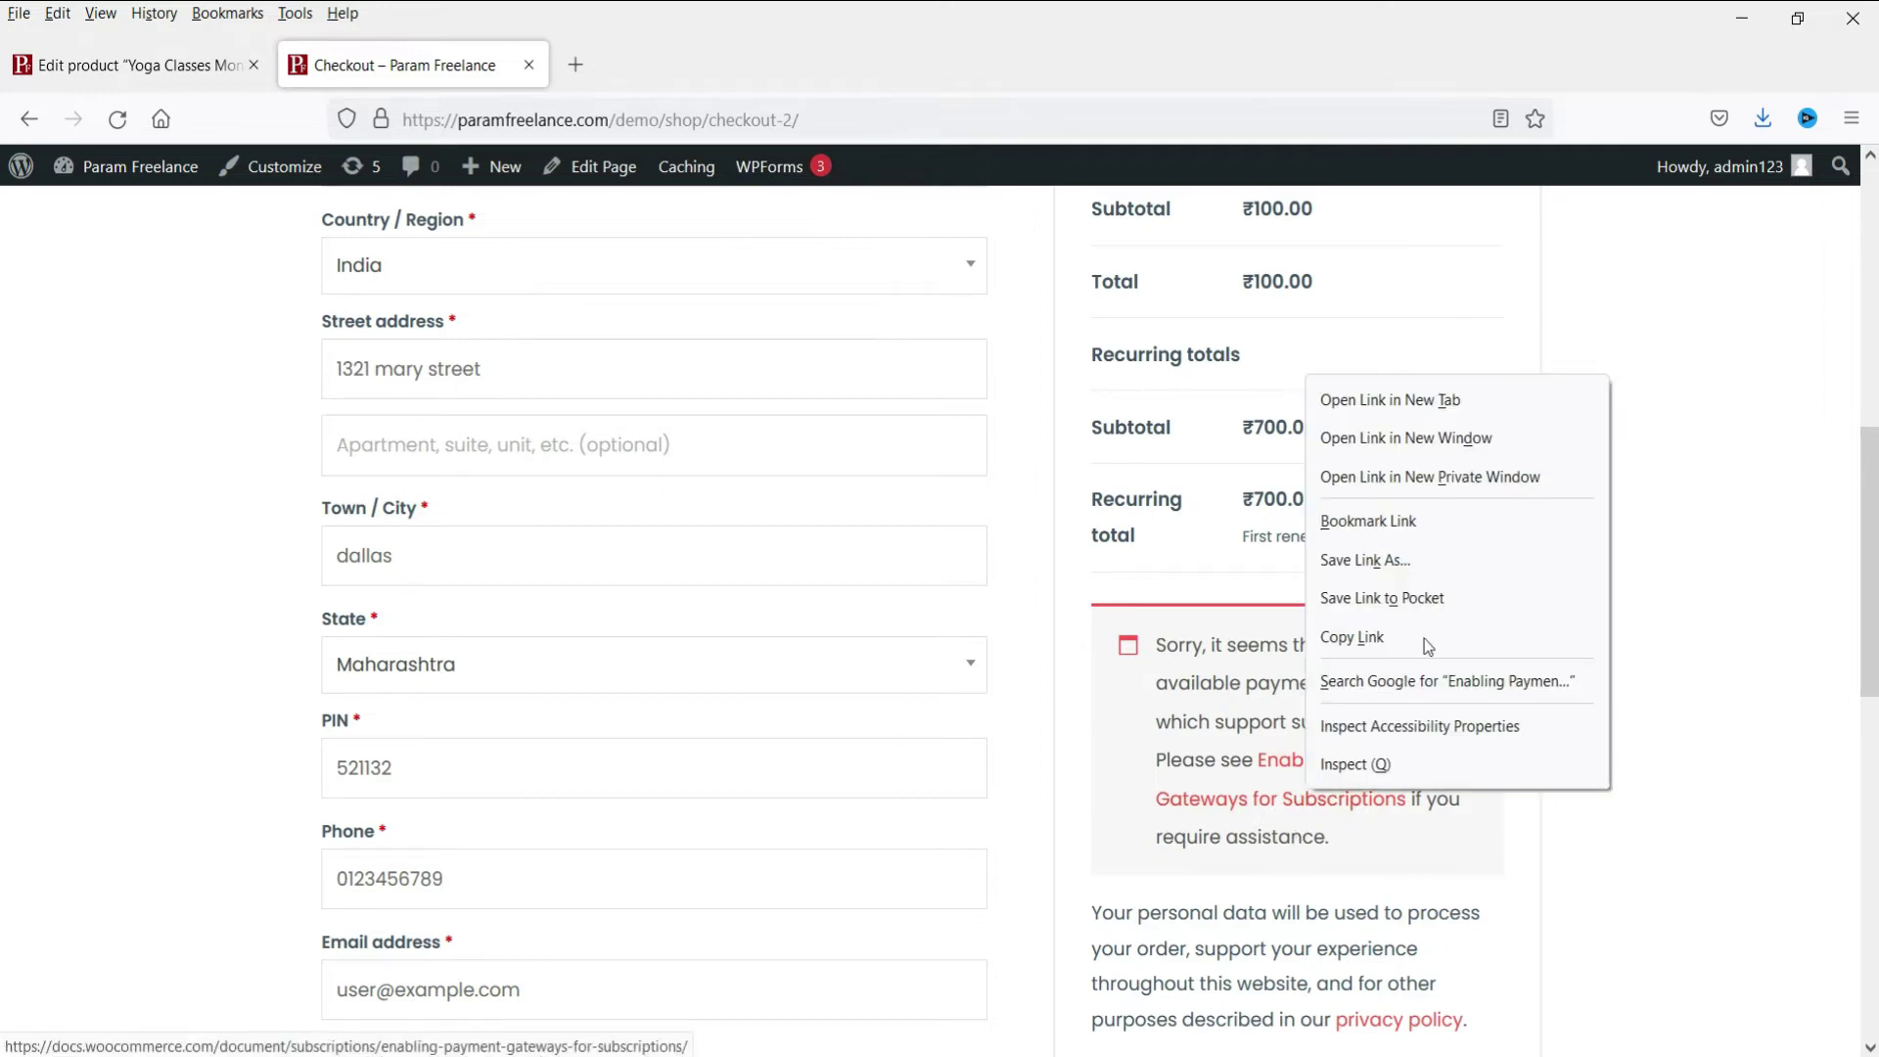
pyautogui.click(1498, 396)
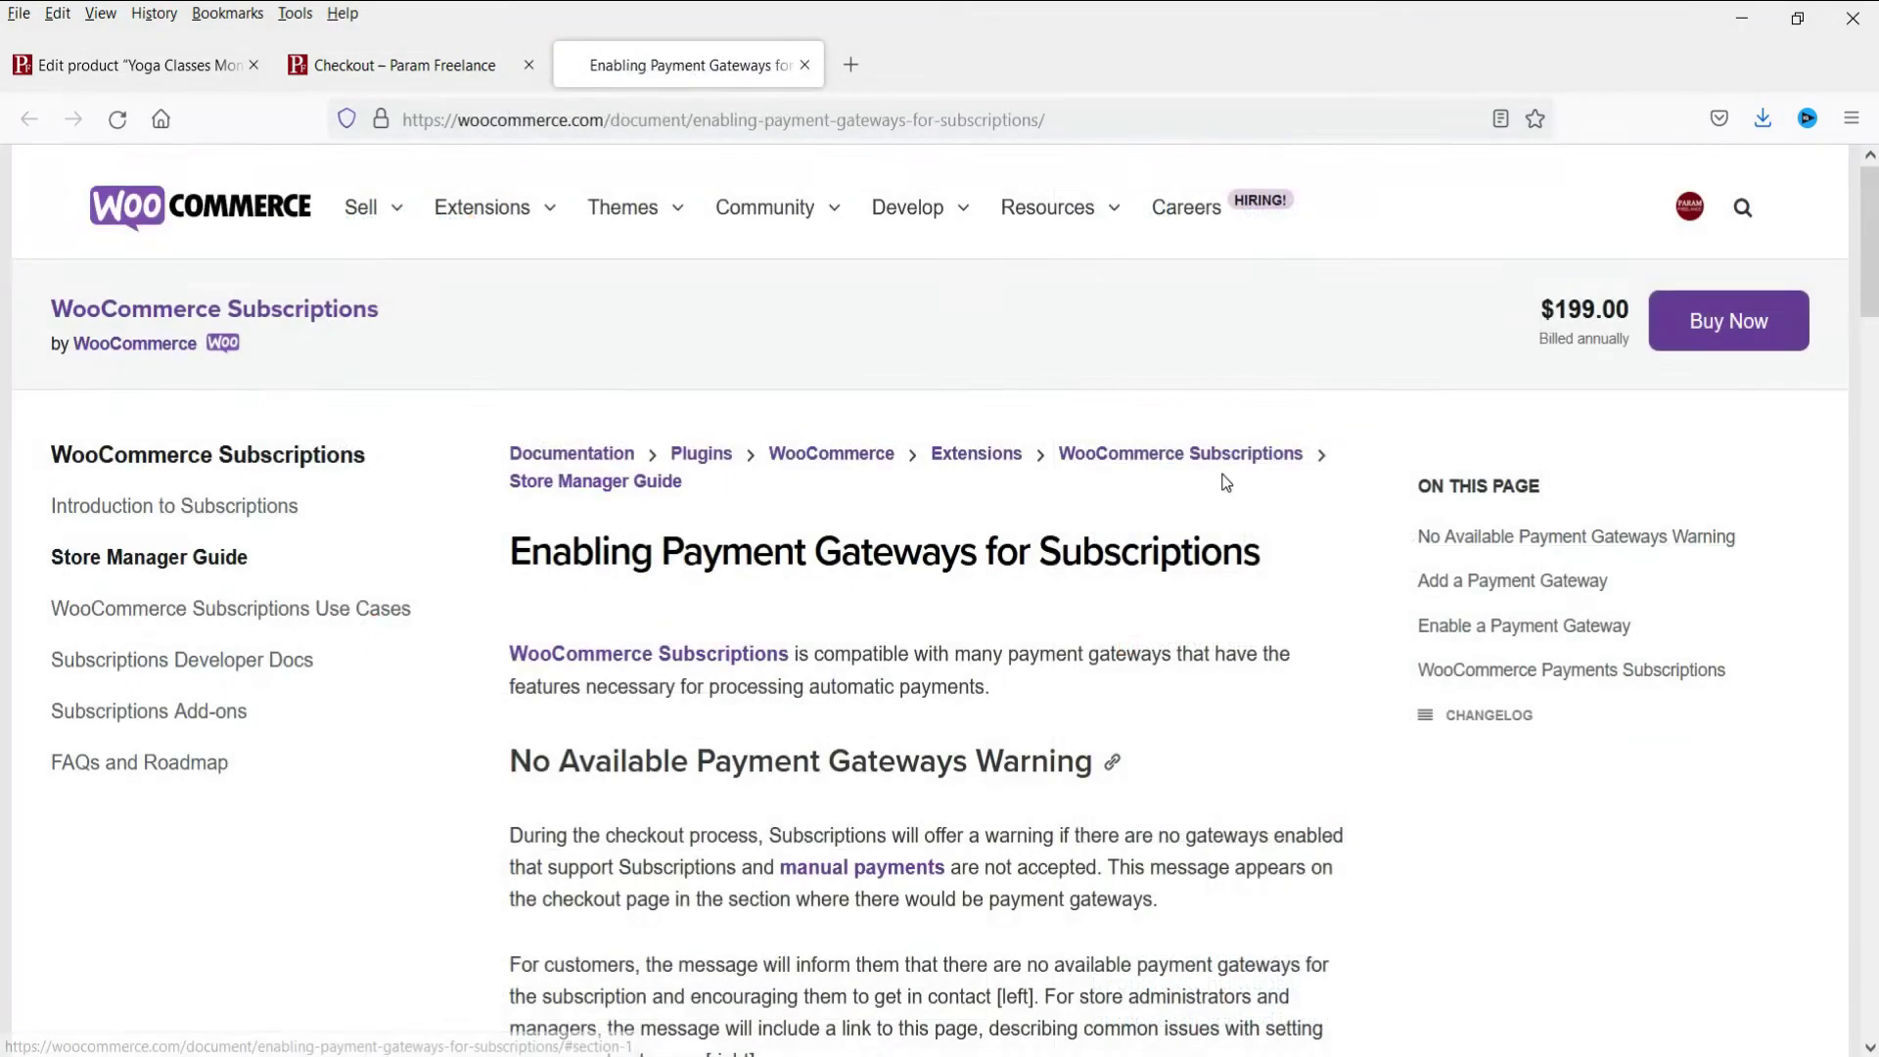
# In the guide's Enable a Payment Gateway section, open the linked page on payment gateways that support subscriptions.
pyautogui.scroll(-10, 1226, 483)
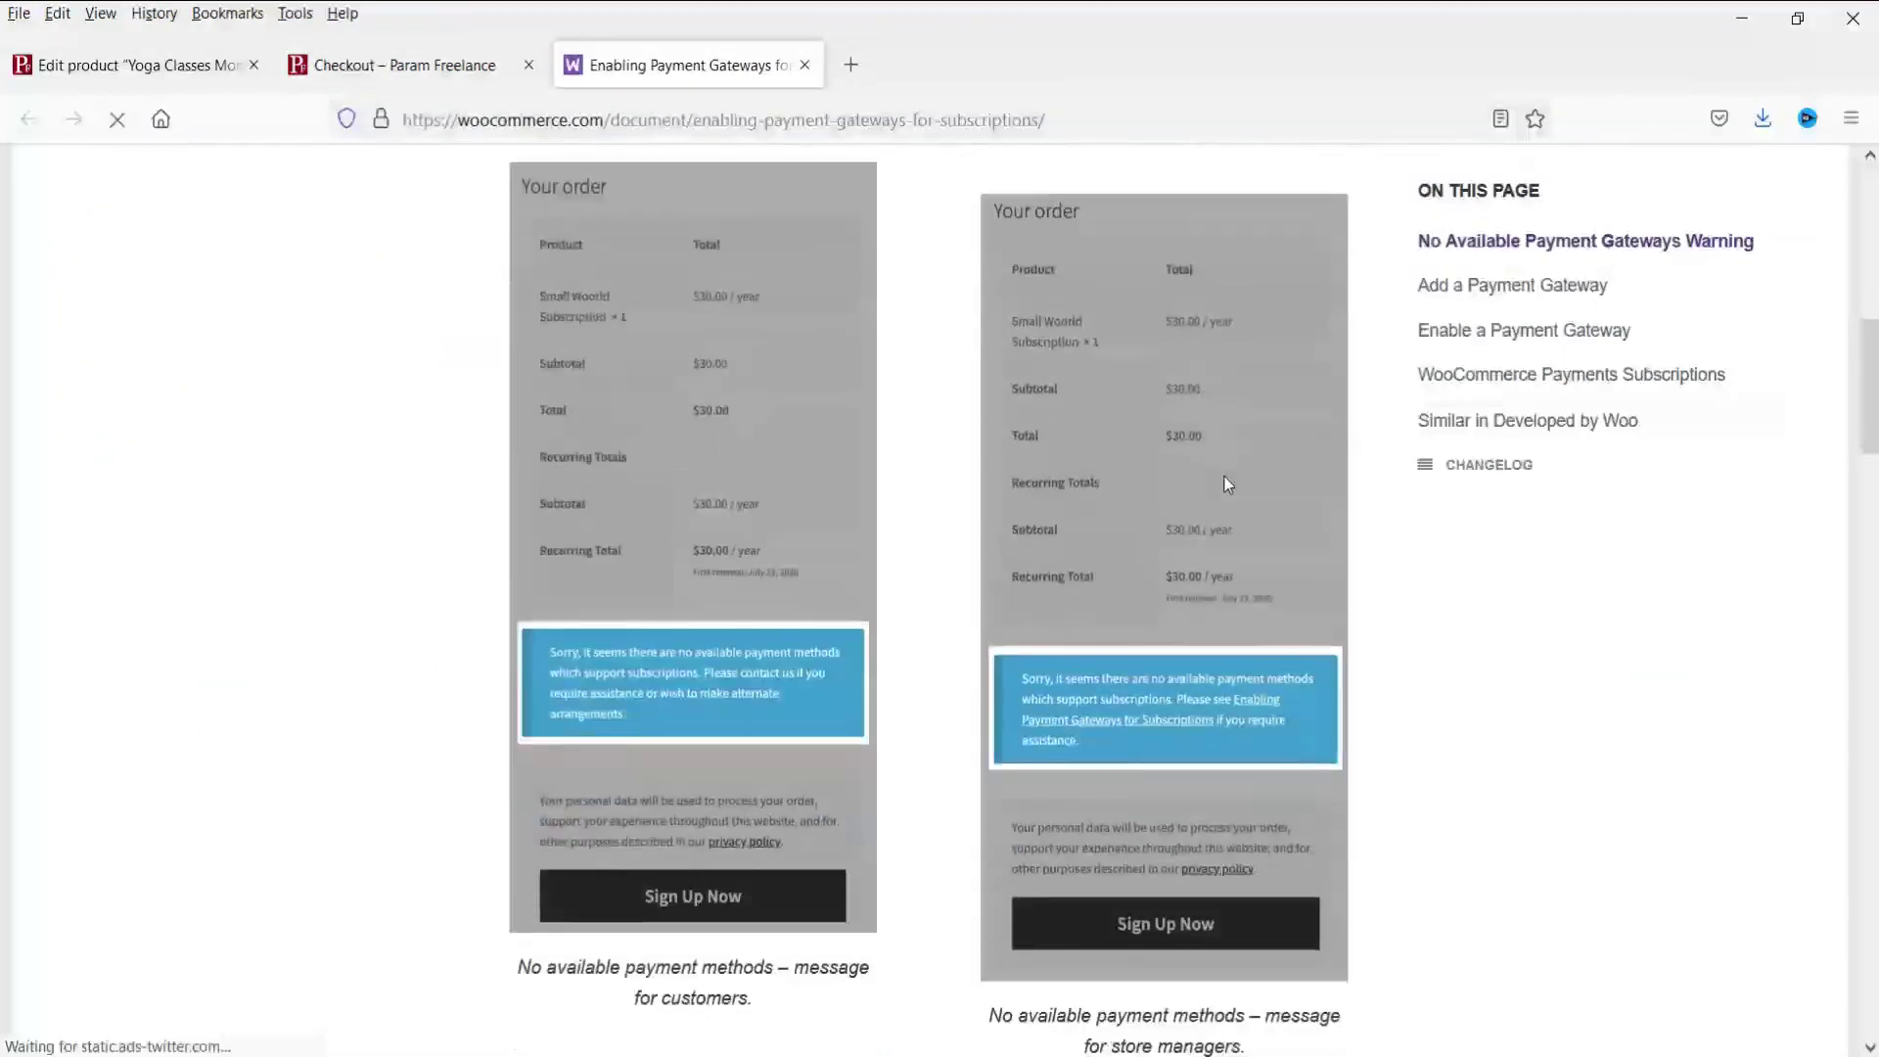
pyautogui.scroll(-8, 1228, 484)
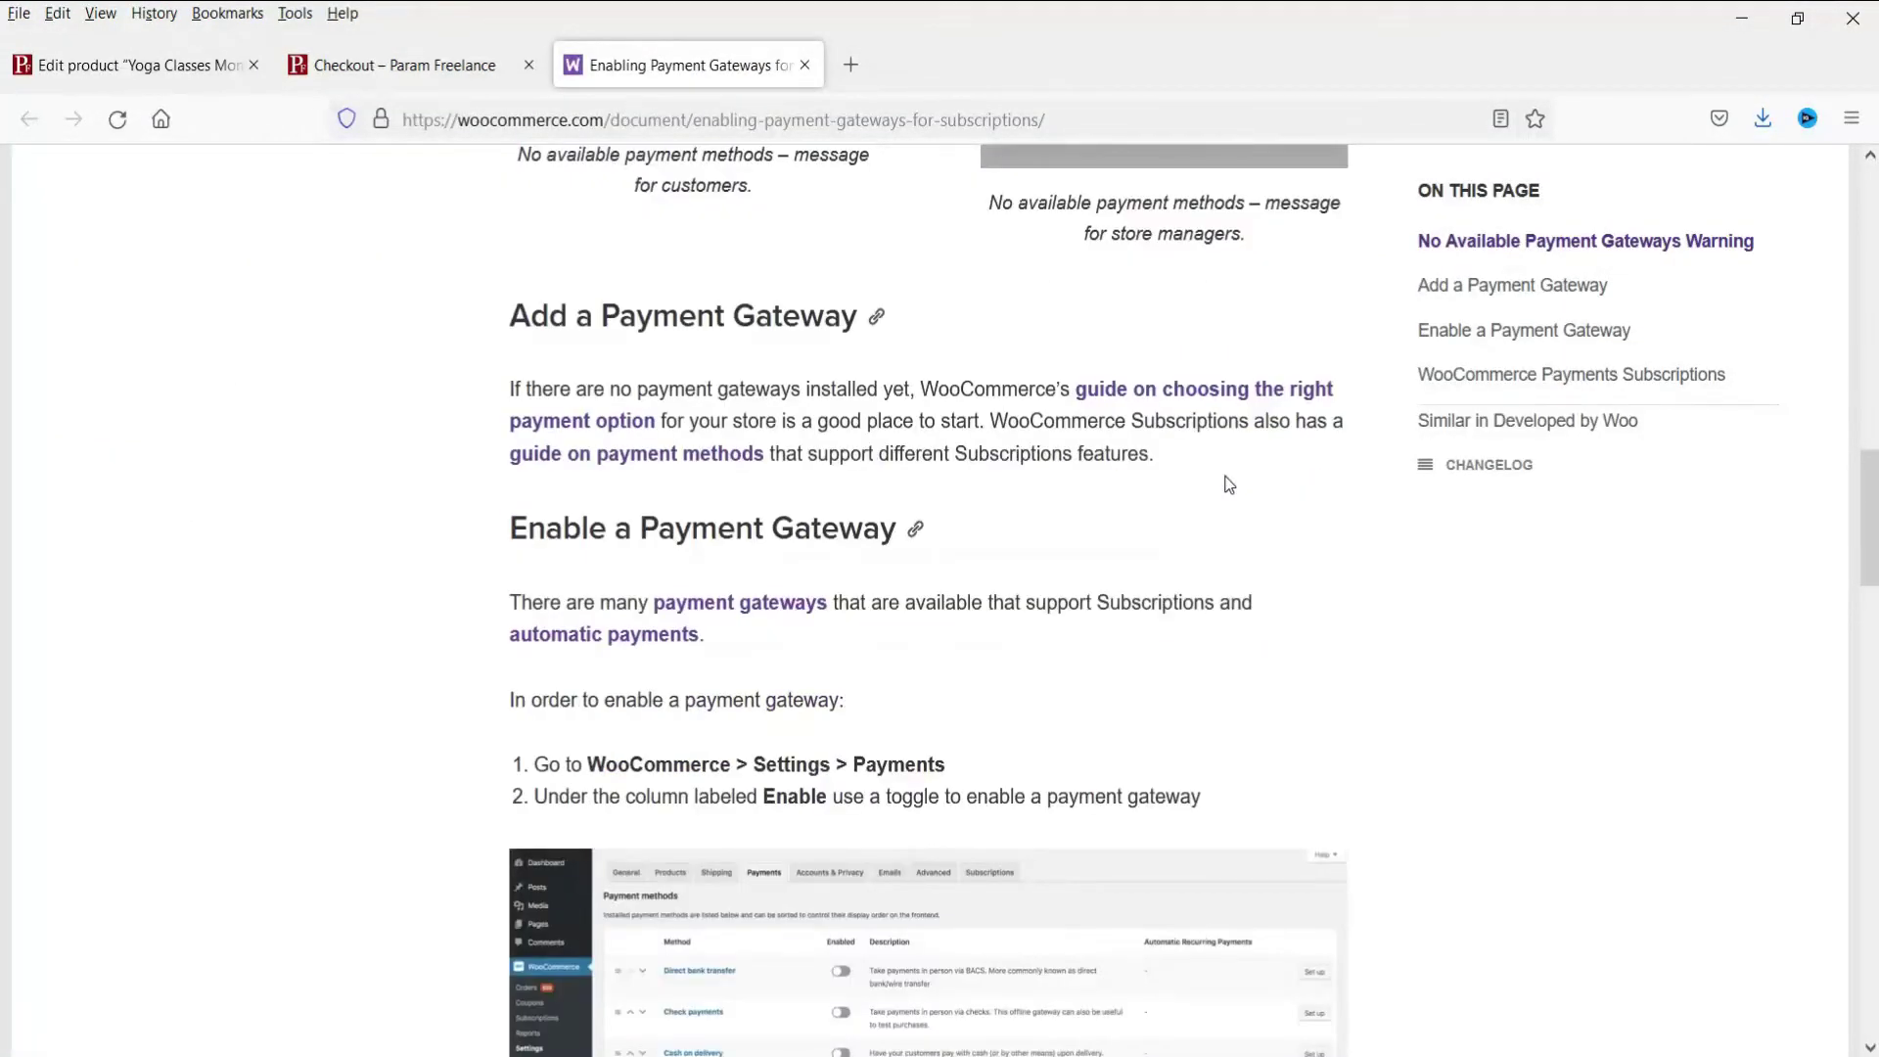
pyautogui.scroll(-1, 580, 457)
pyautogui.click(741, 479)
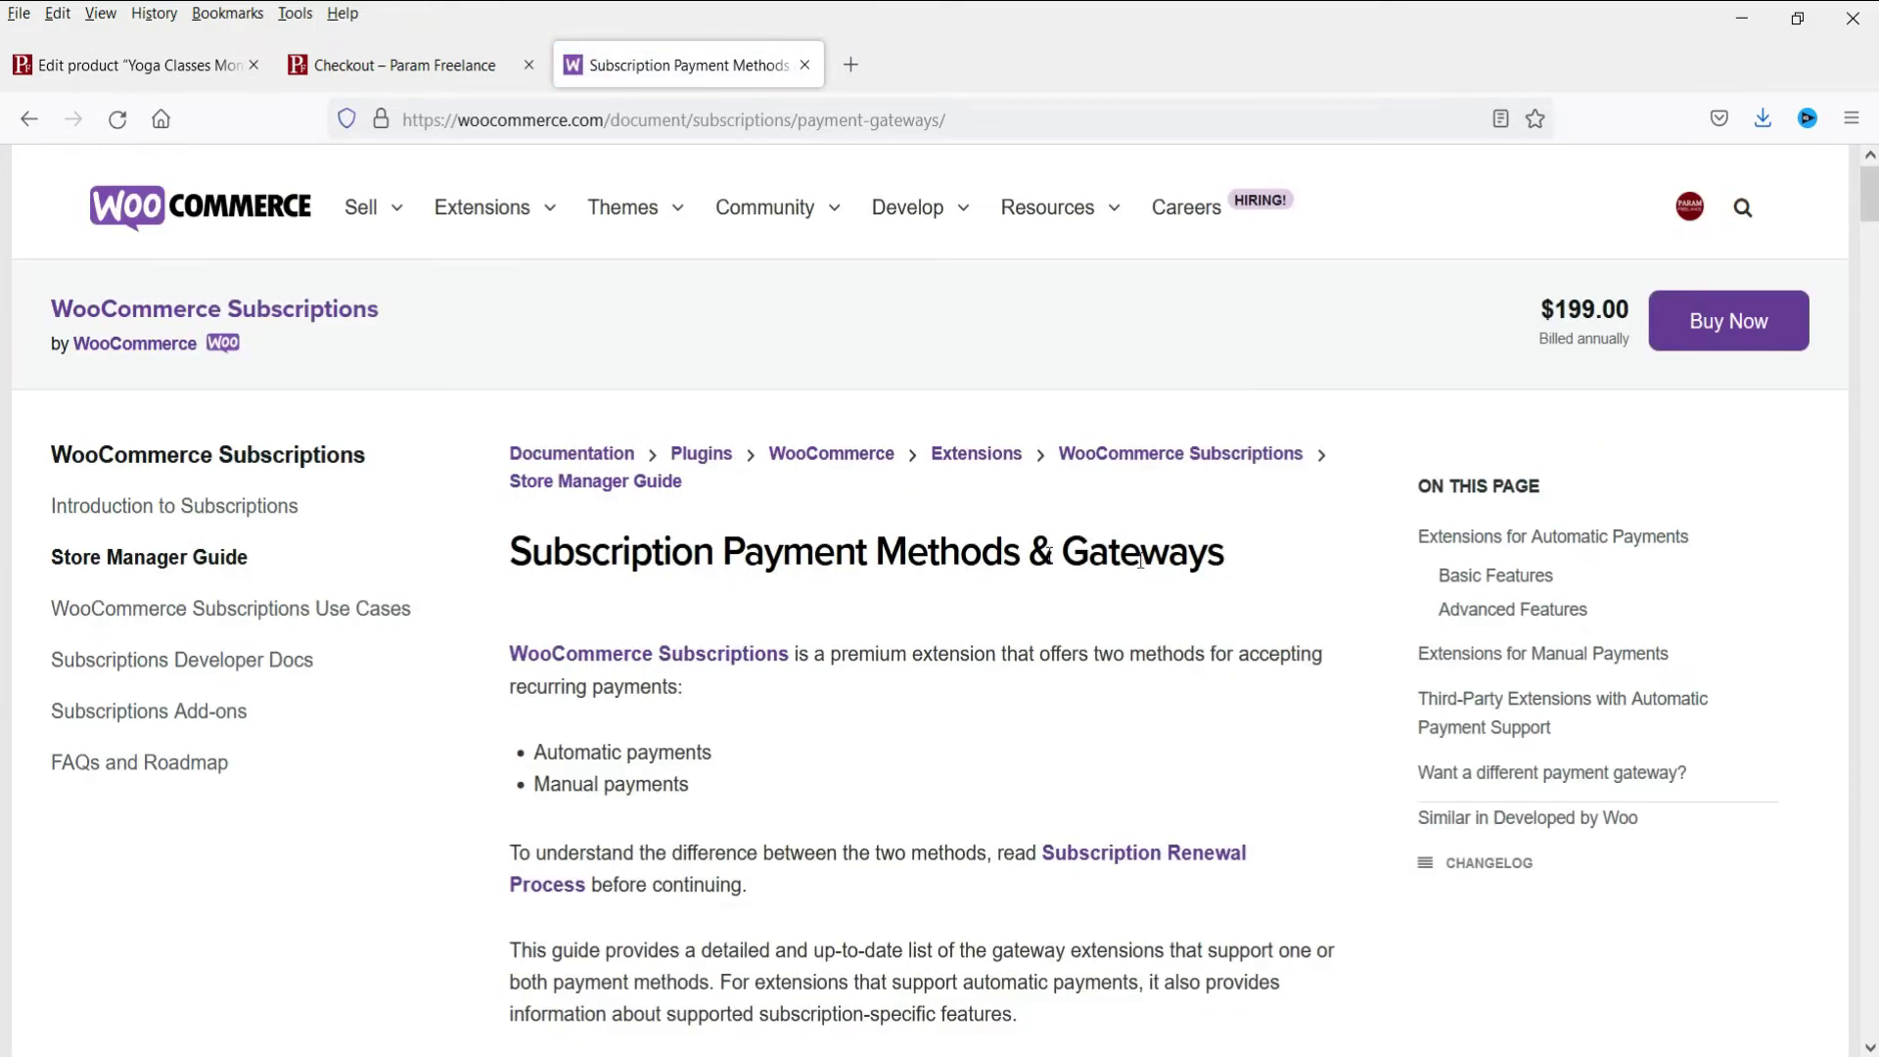
# Examine the Basic Features table for the payment gateways that support subscription suspension, cancellation and reactivation.
pyautogui.scroll(-10, 1143, 584)
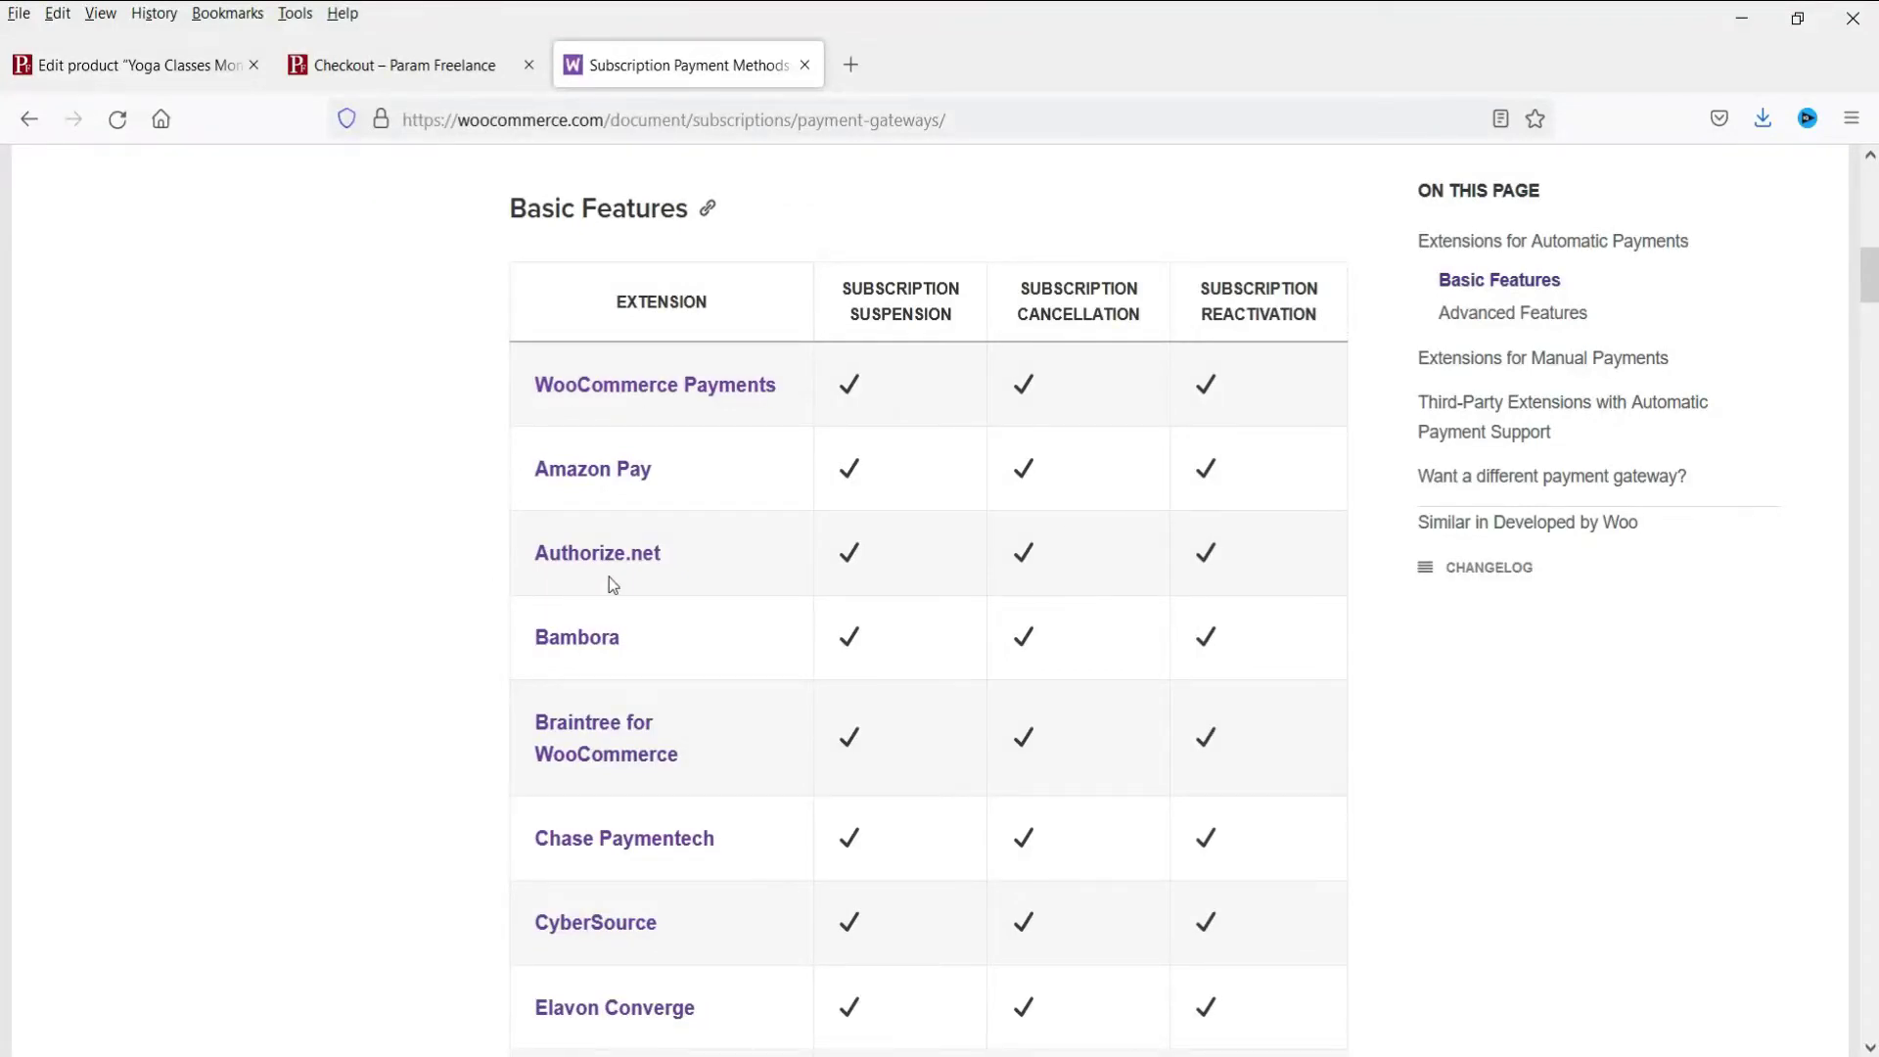
pyautogui.scroll(-1, 512, 528)
pyautogui.scroll(-2, 469, 415)
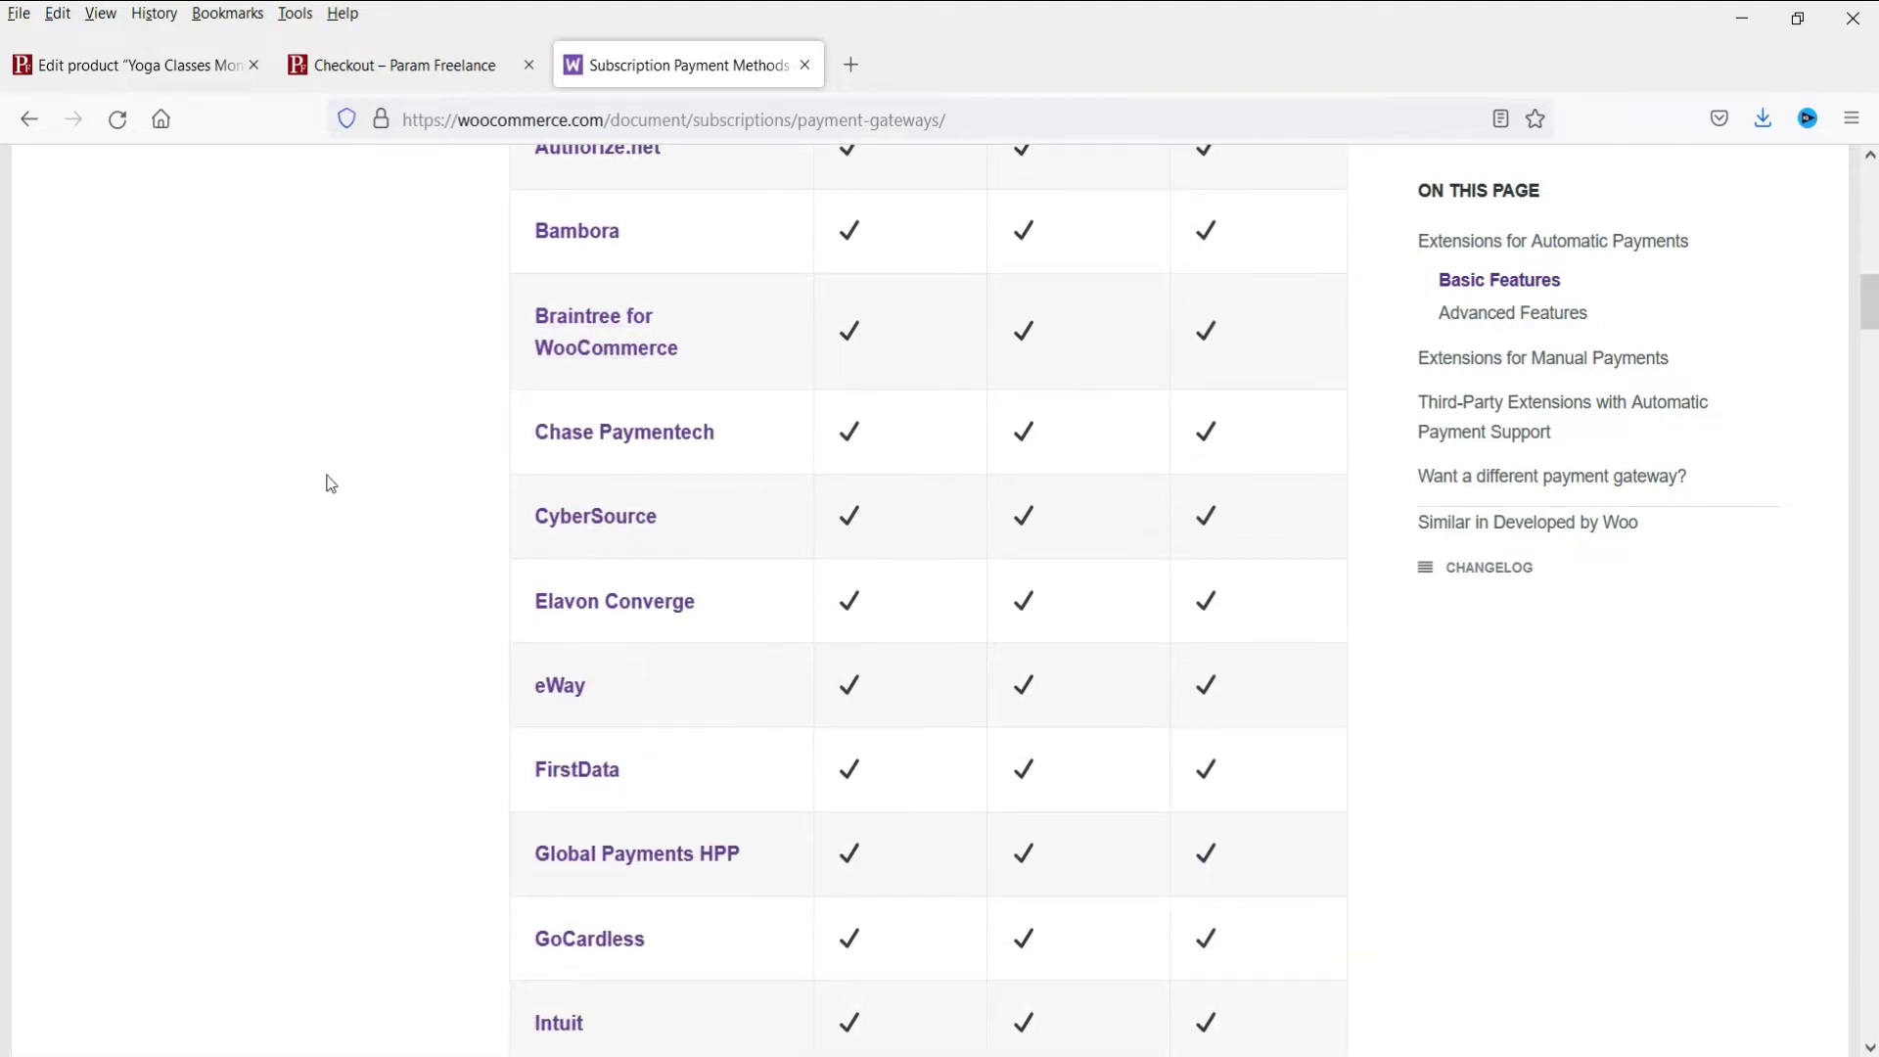
pyautogui.scroll(-1, 524, 419)
pyautogui.scroll(-5, 524, 420)
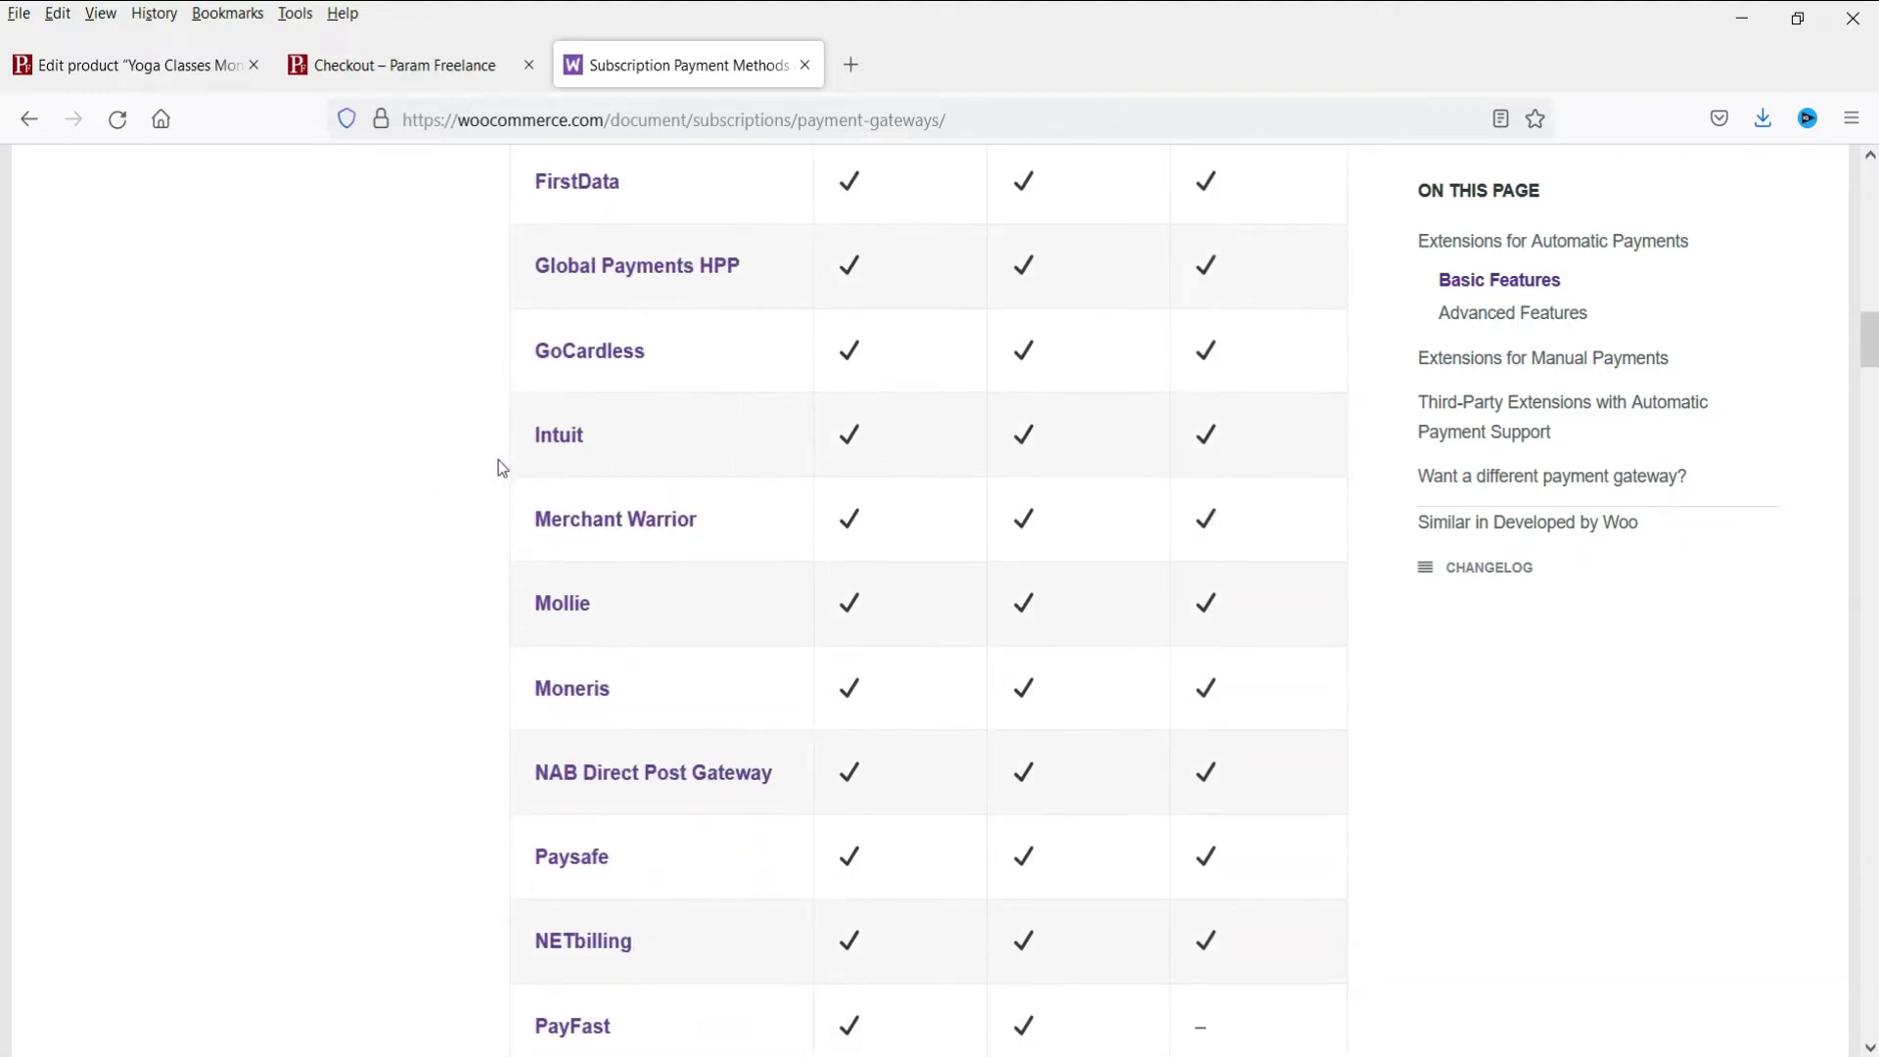
pyautogui.scroll(-1, 478, 462)
pyautogui.scroll(-3, 451, 545)
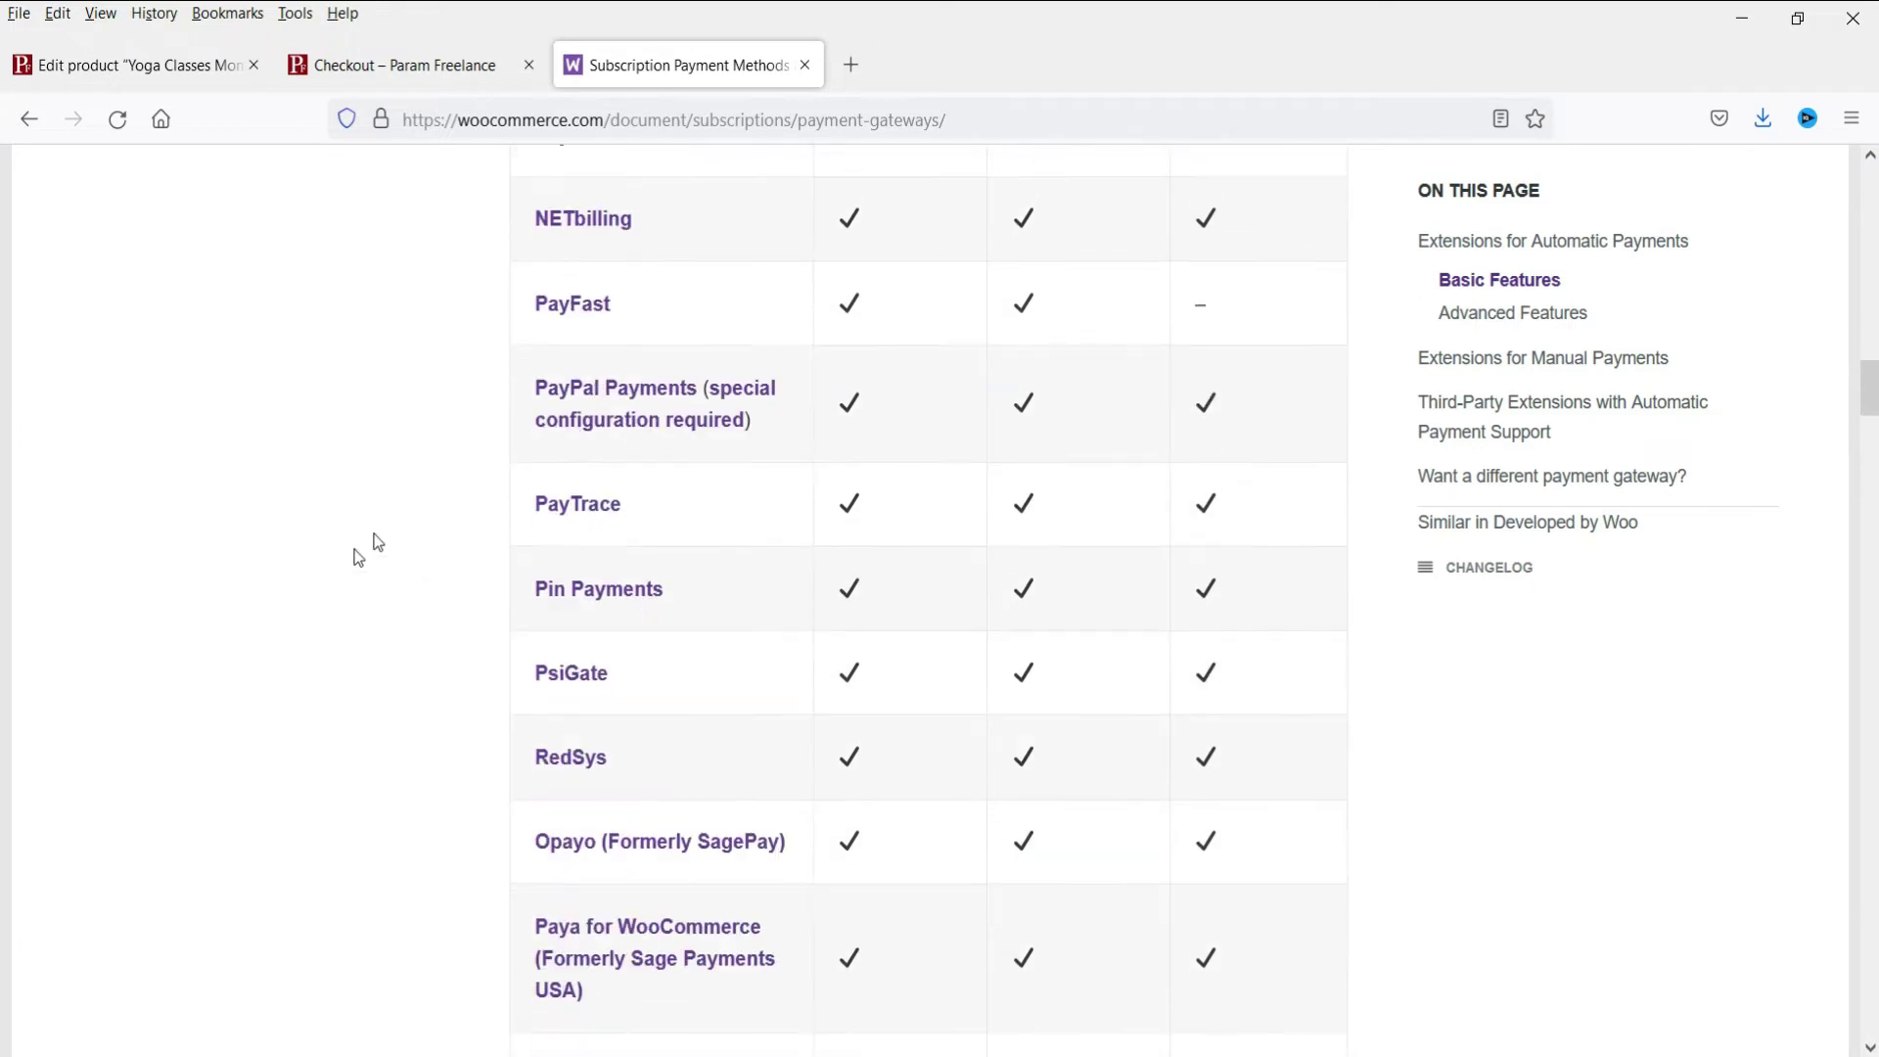
pyautogui.scroll(-3, 490, 607)
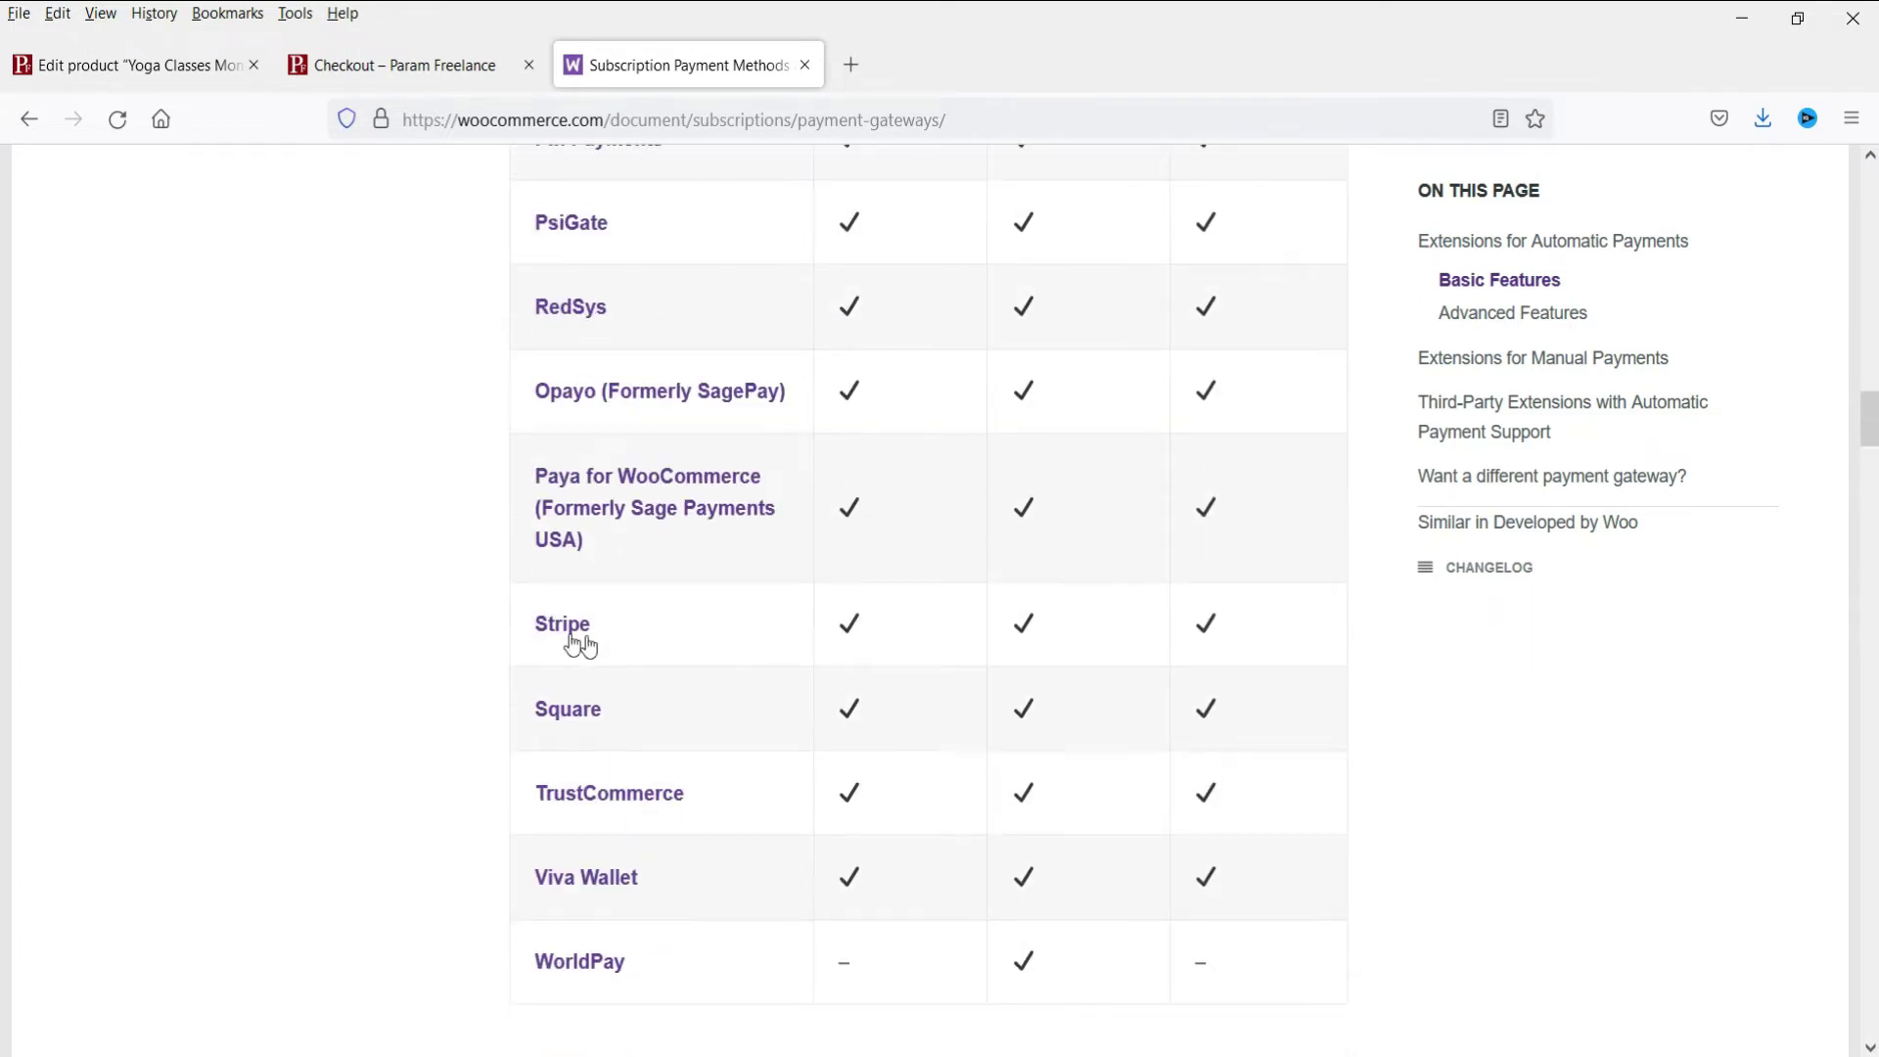
pyautogui.scroll(-1, 380, 631)
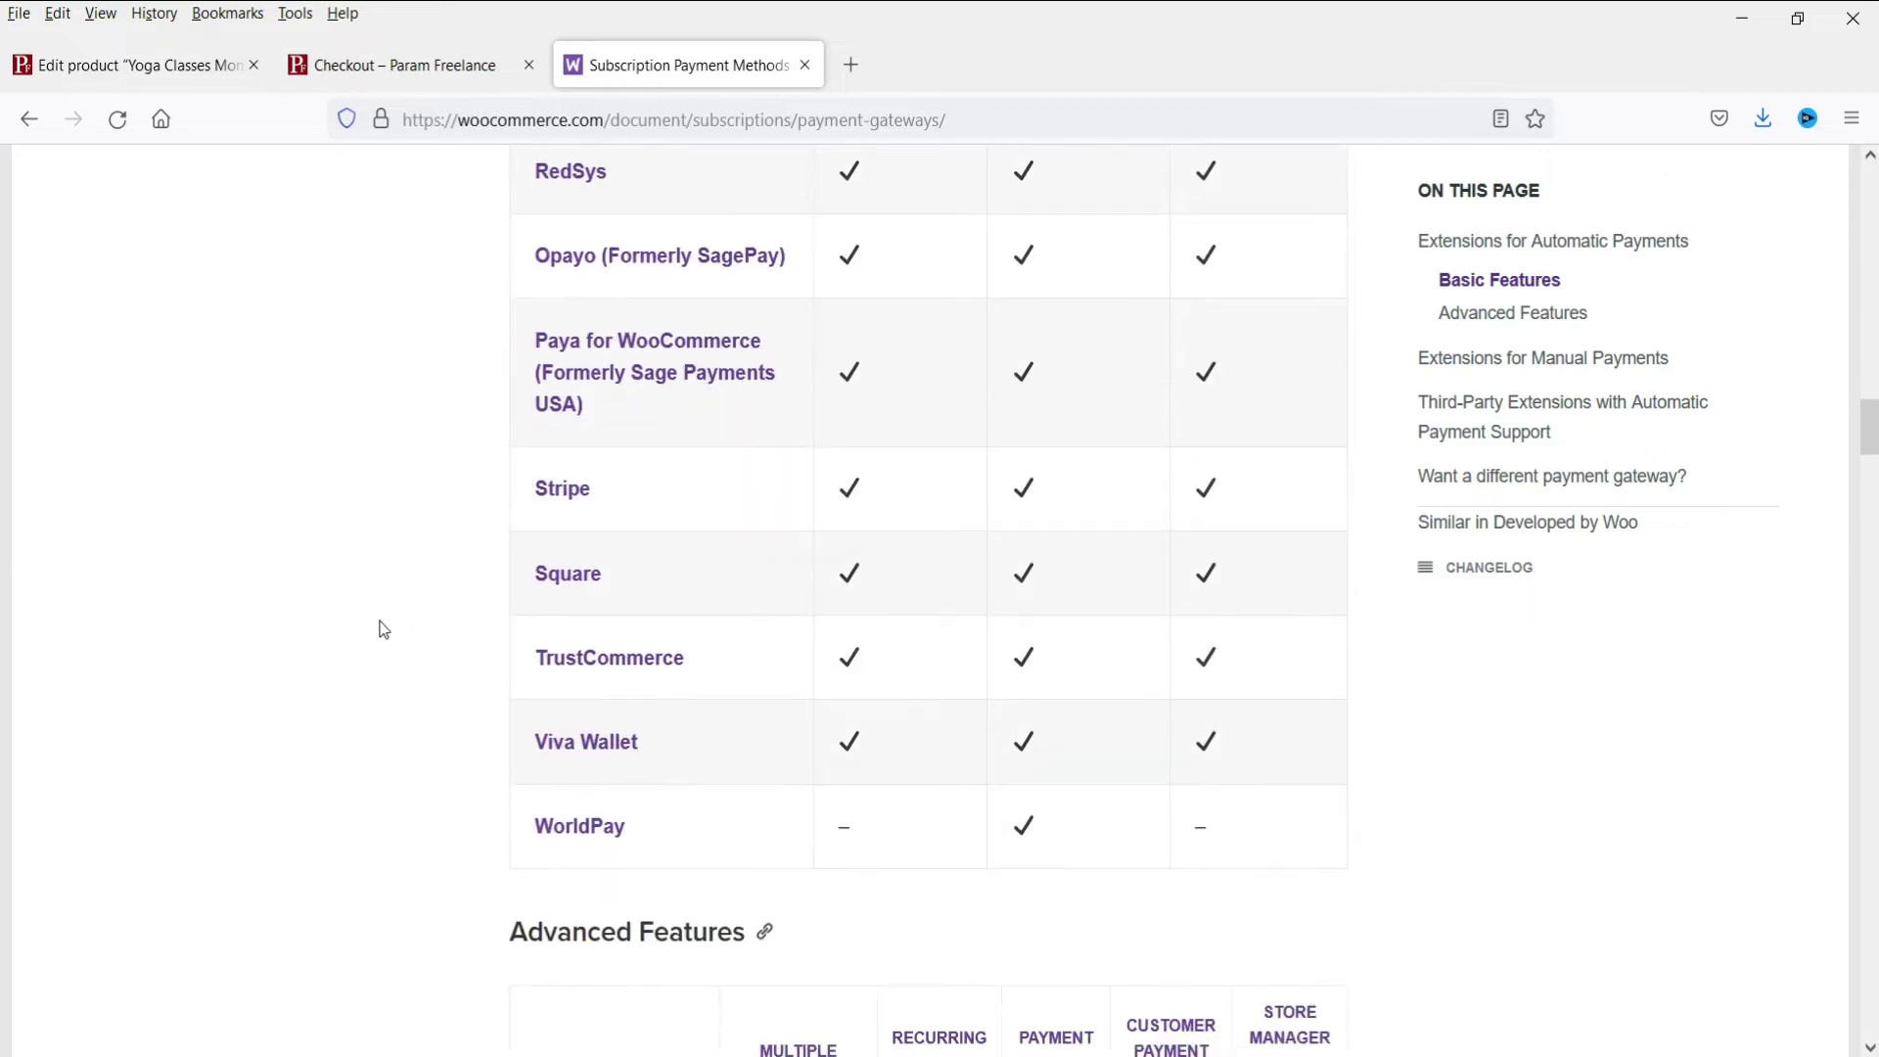
pyautogui.scroll(13, 419, 800)
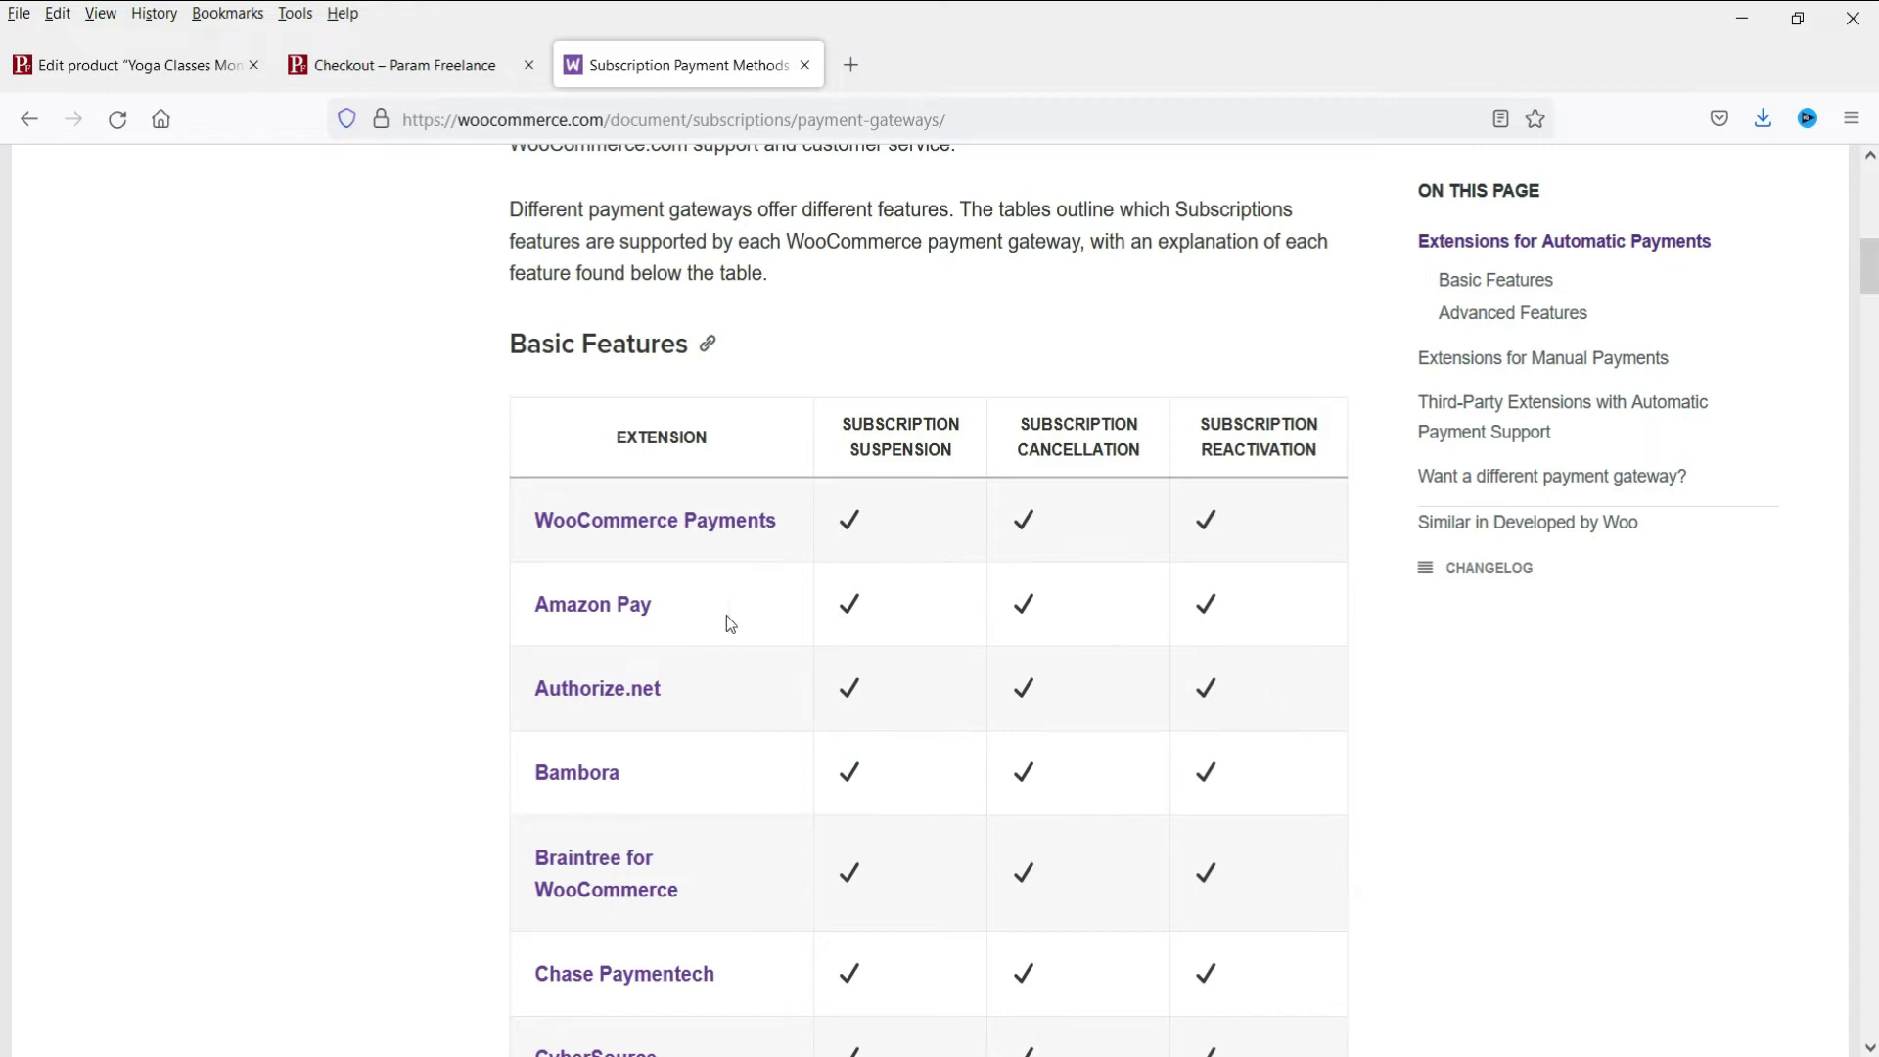
pyautogui.scroll(-3, 382, 585)
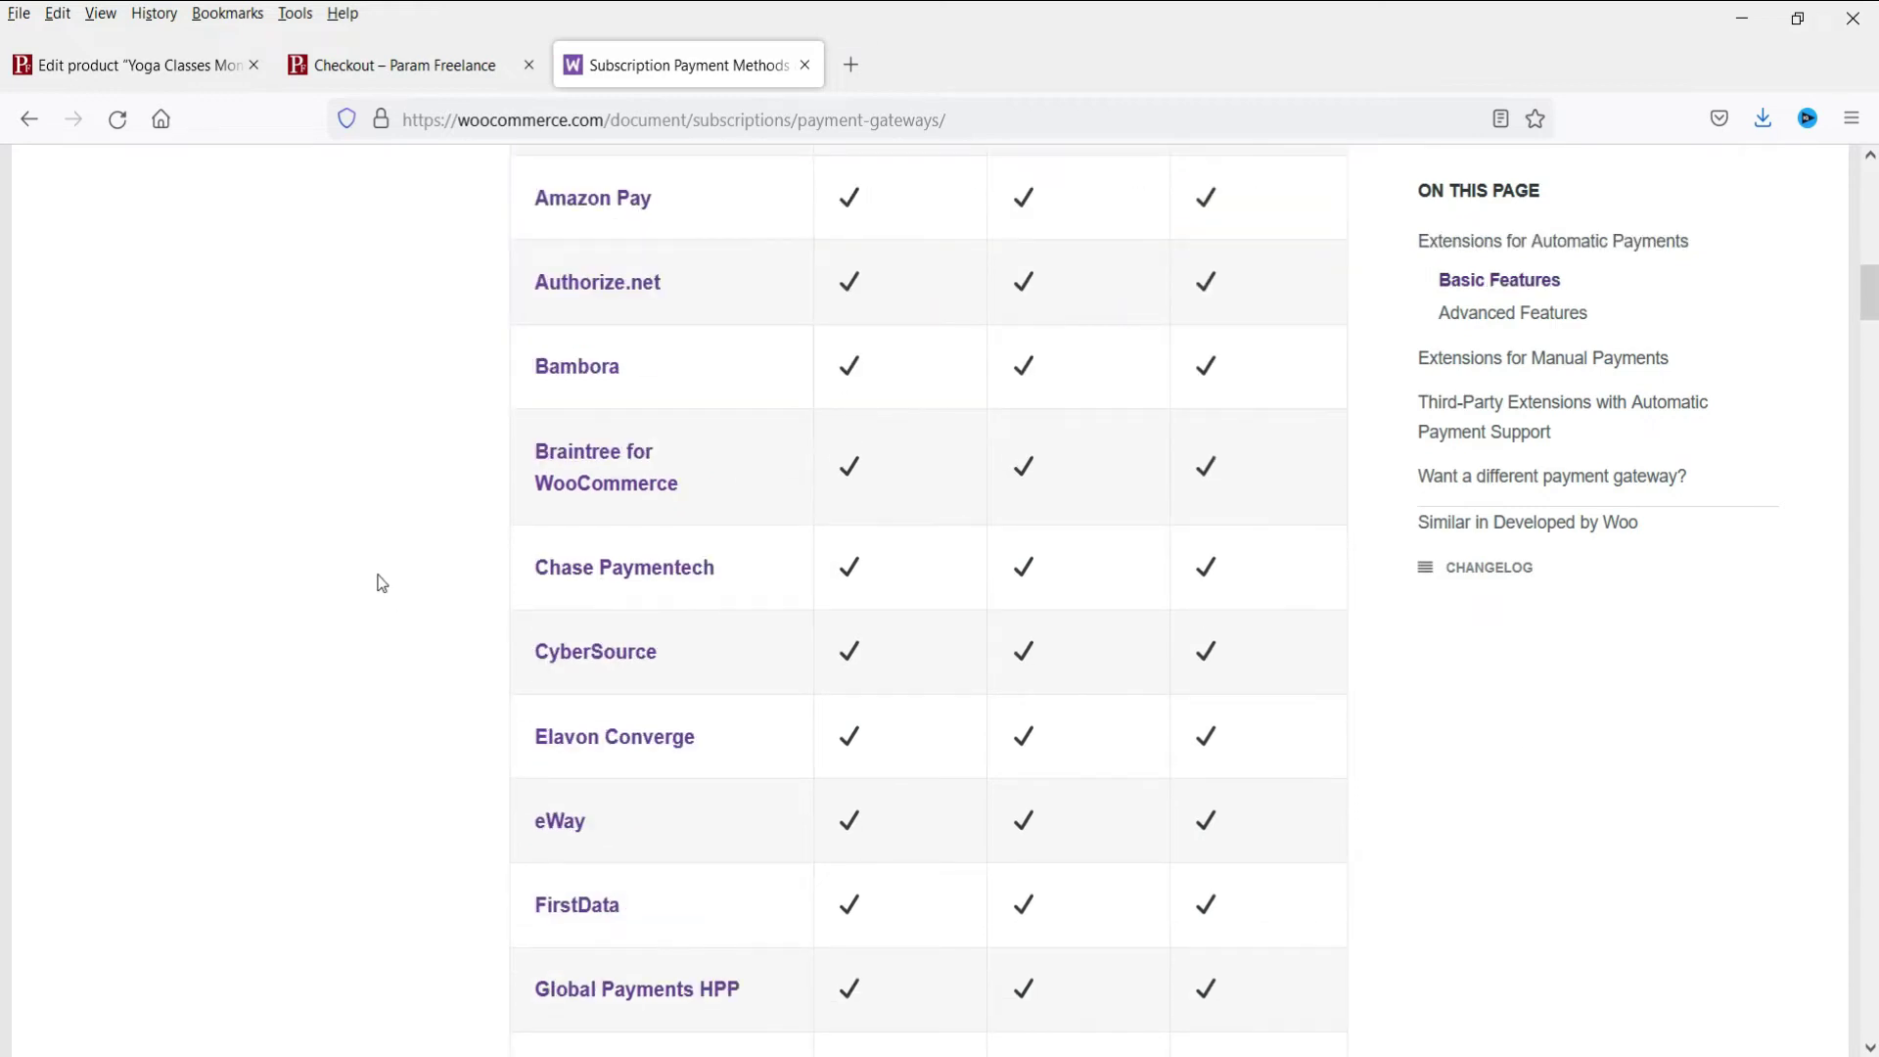
pyautogui.scroll(3, 374, 581)
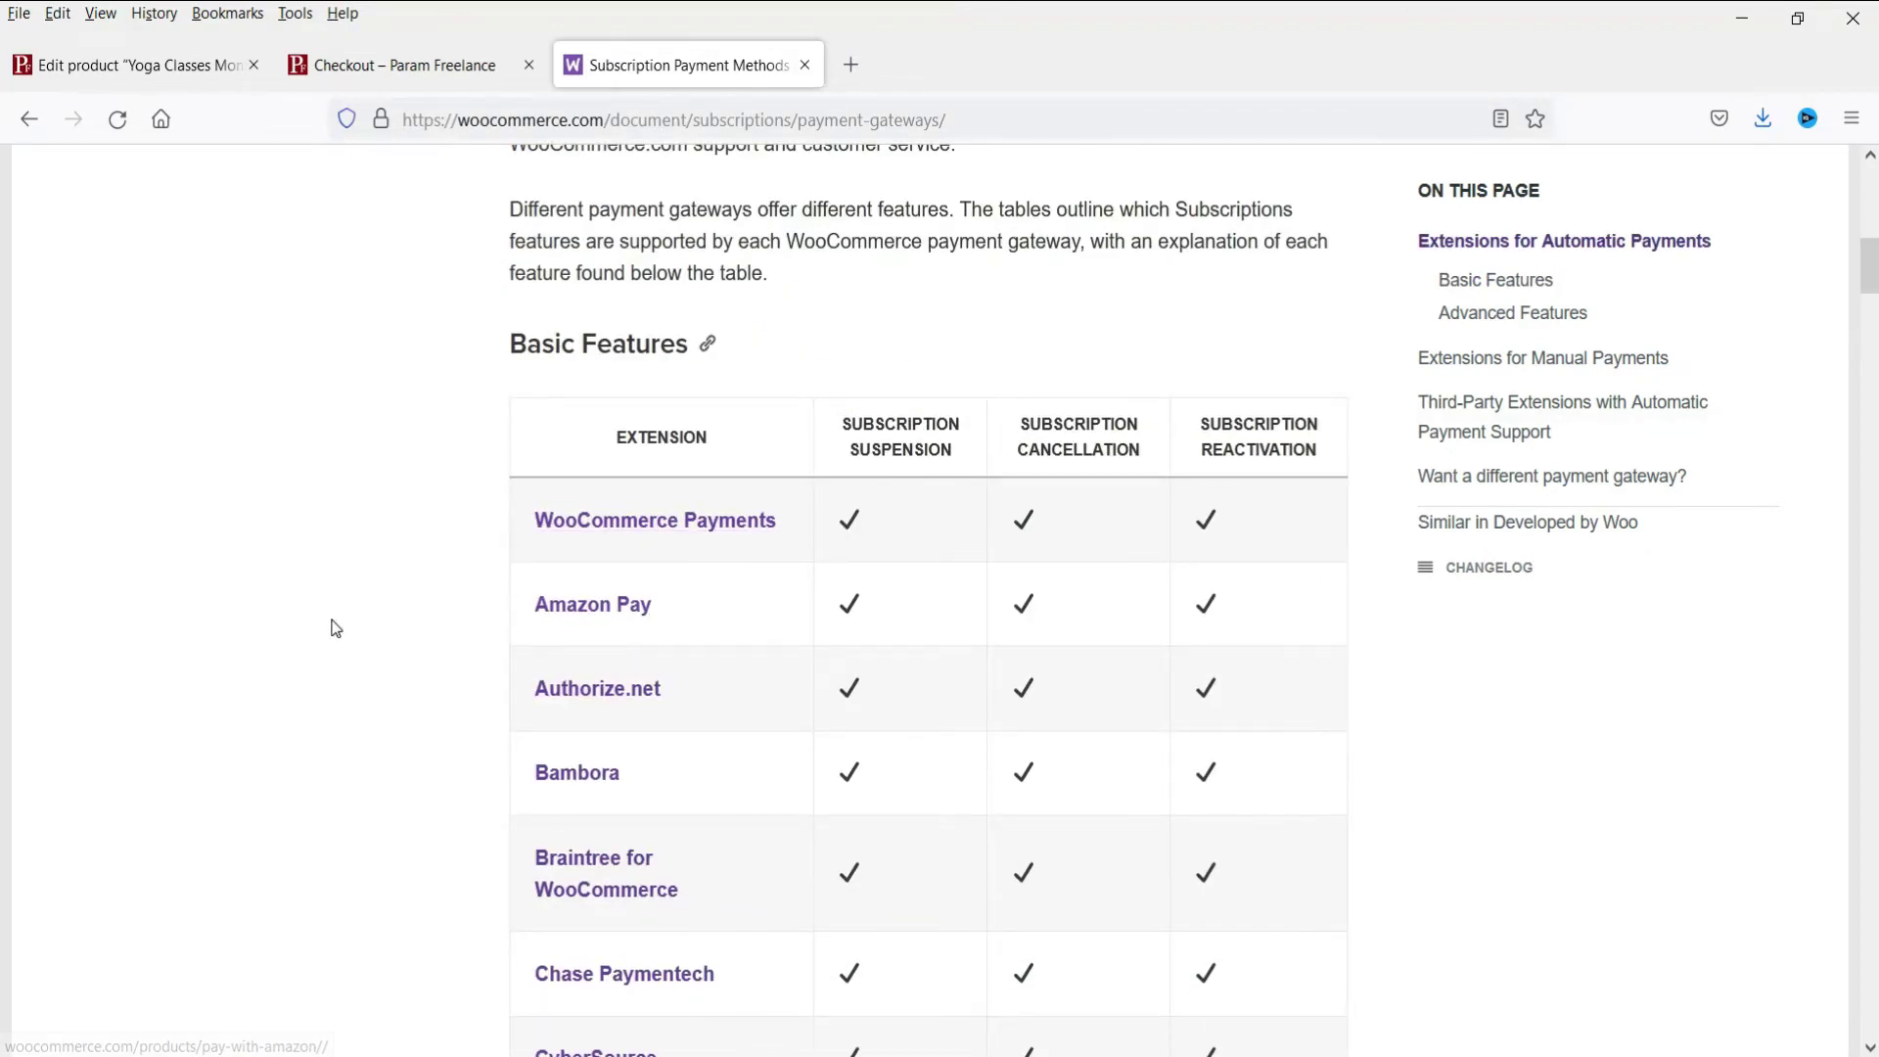
# Return to the product editor and start a new product named SEO Services.
pyautogui.hotkey('ctrl', 'shift', 'Tab')
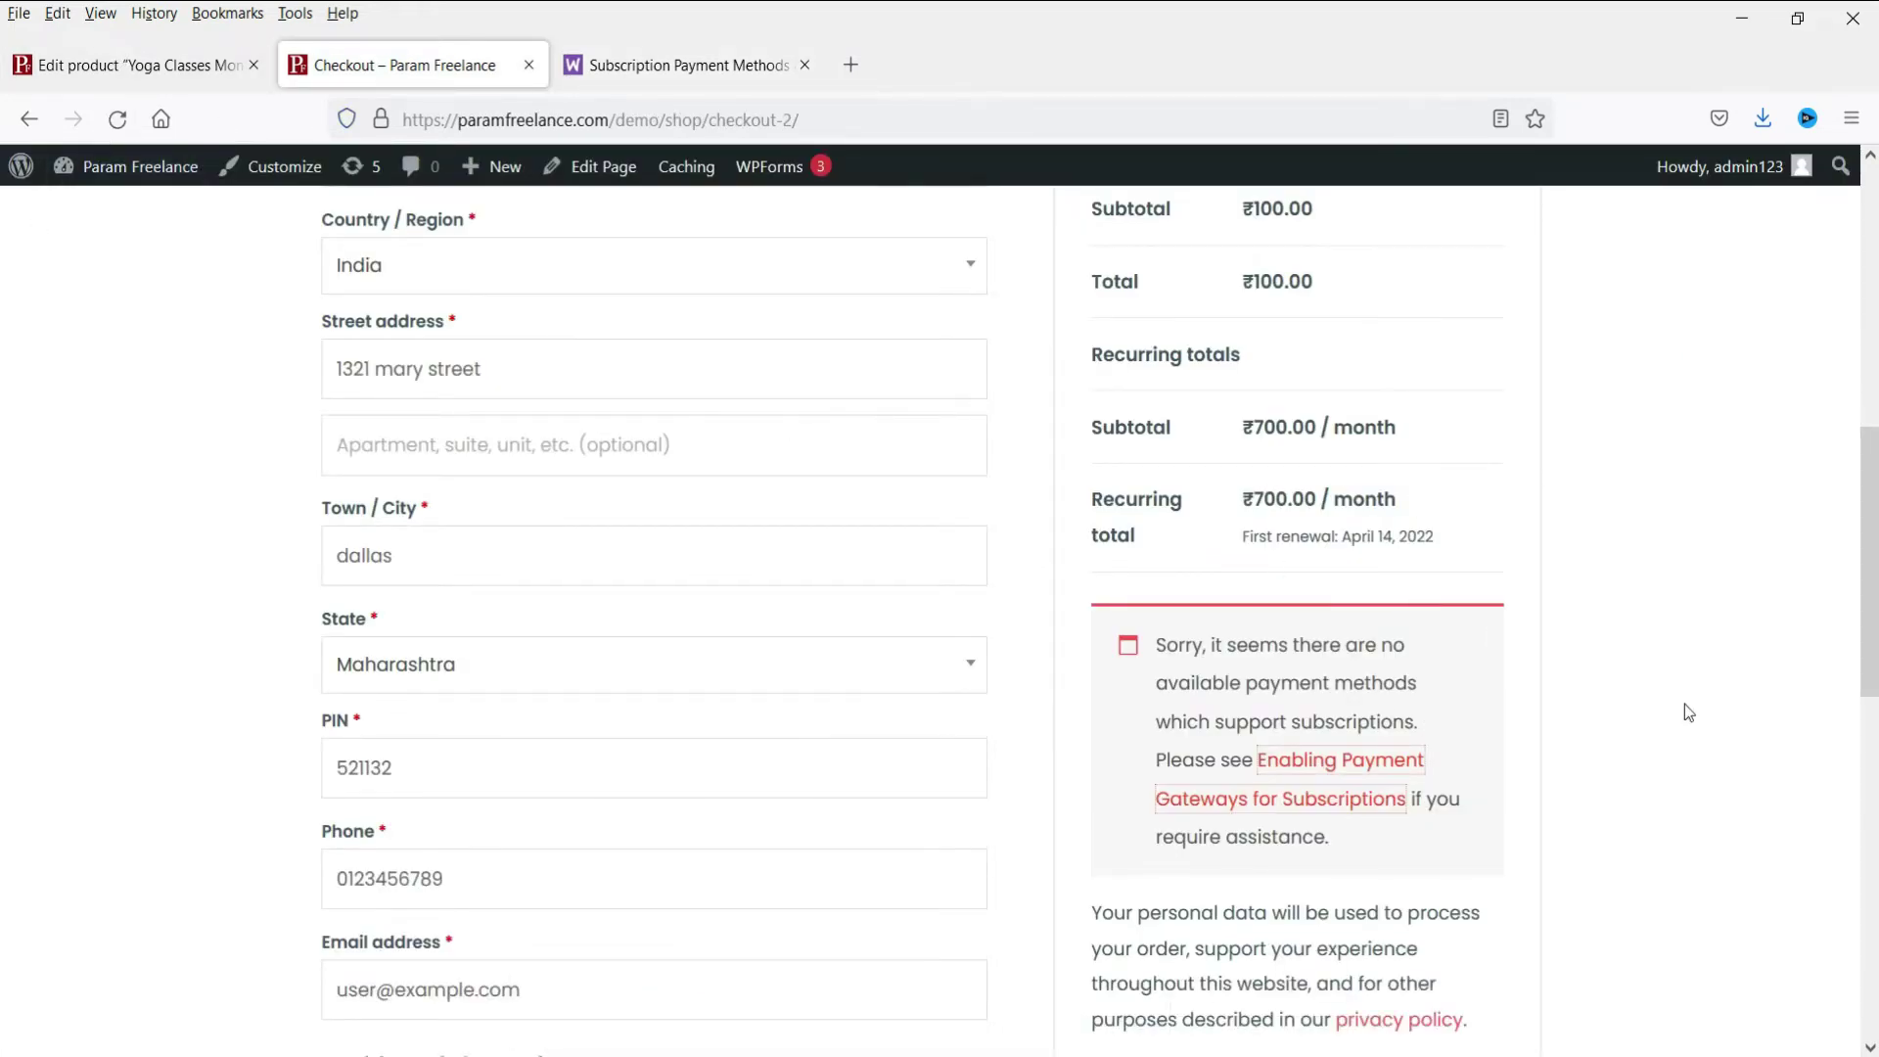
pyautogui.click(147, 65)
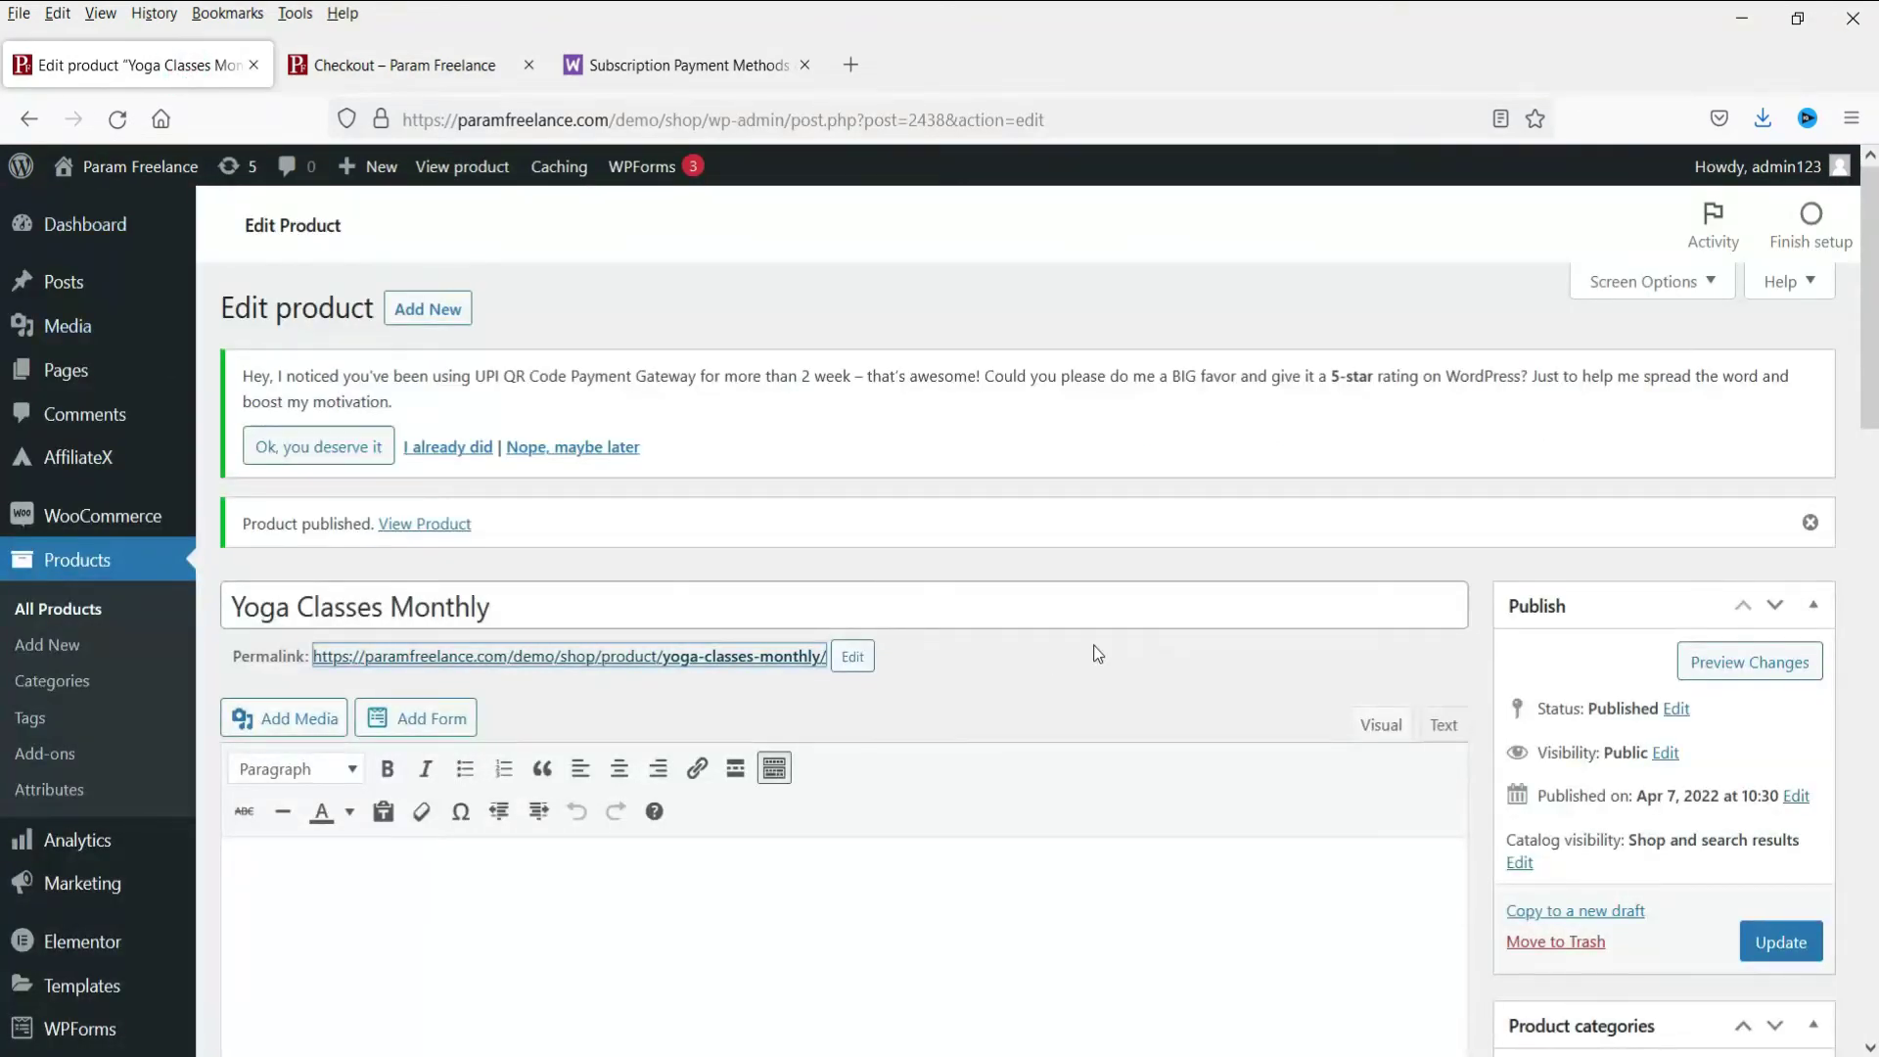
pyautogui.click(450, 319)
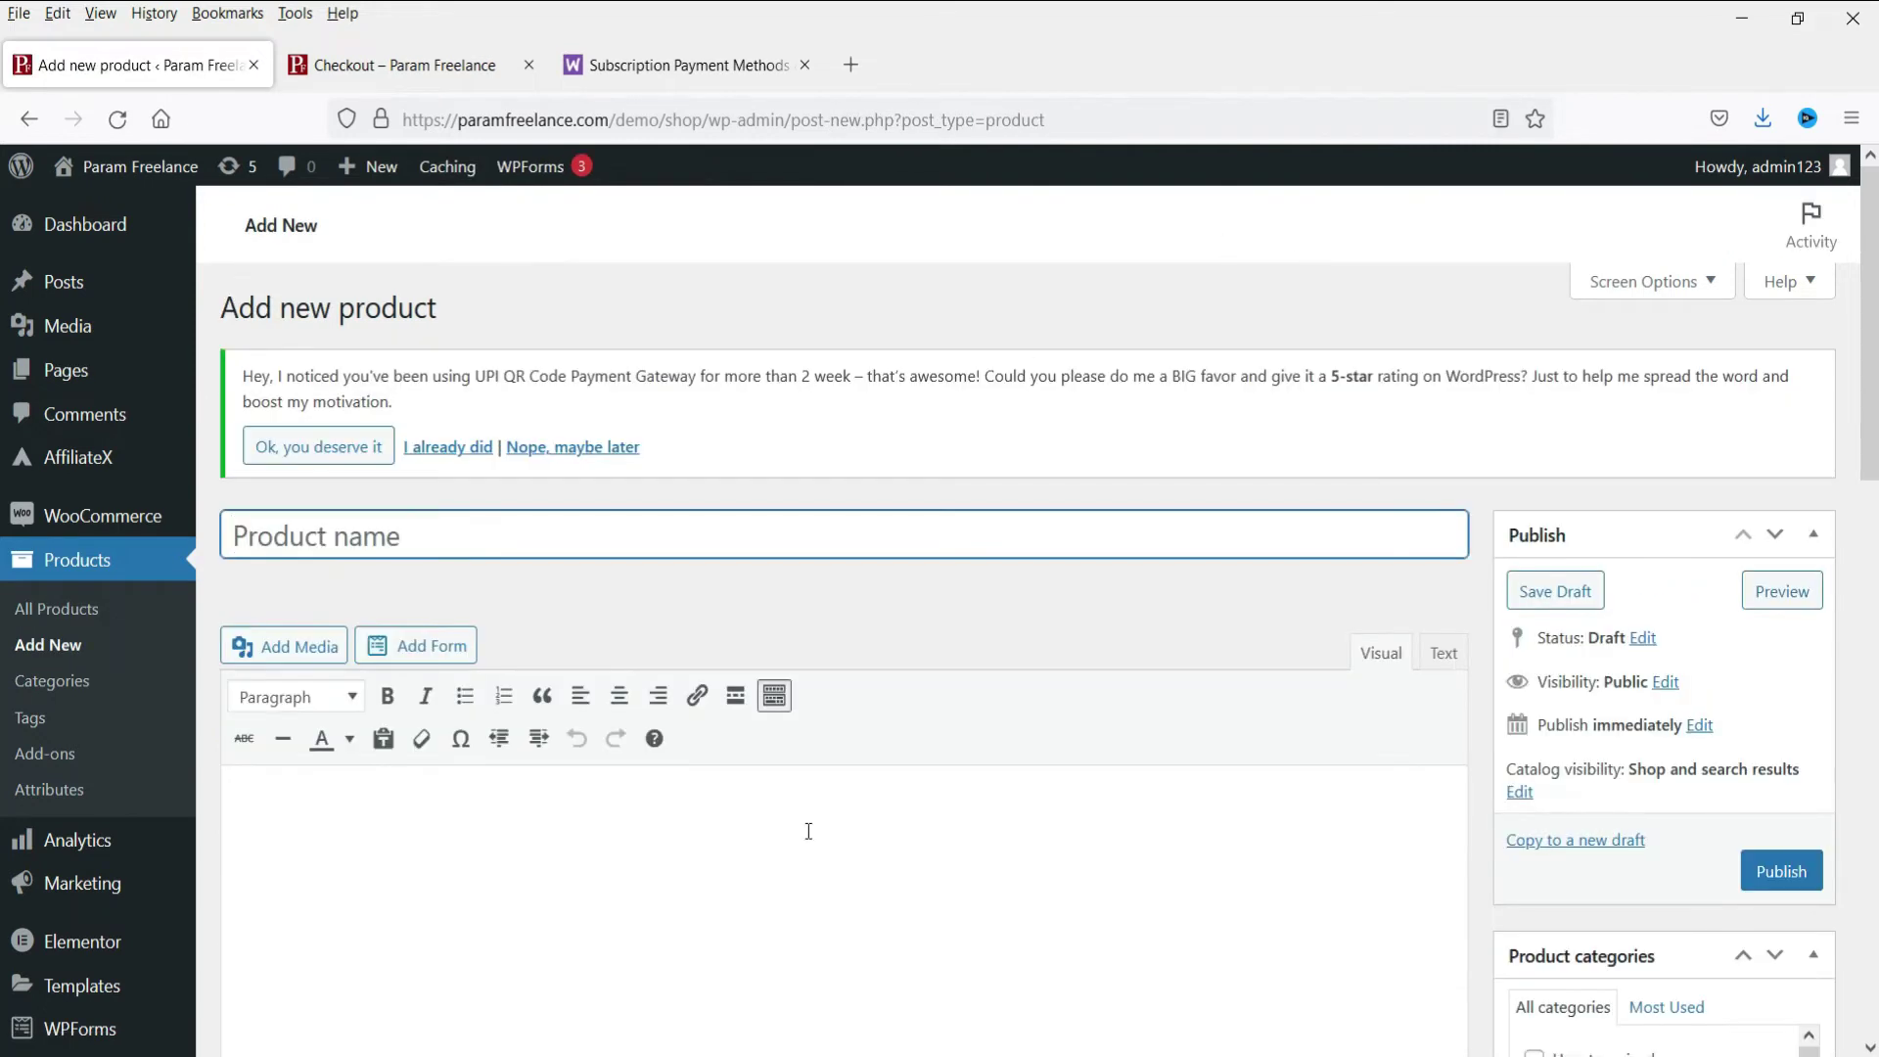
pyautogui.write('SEO Services')
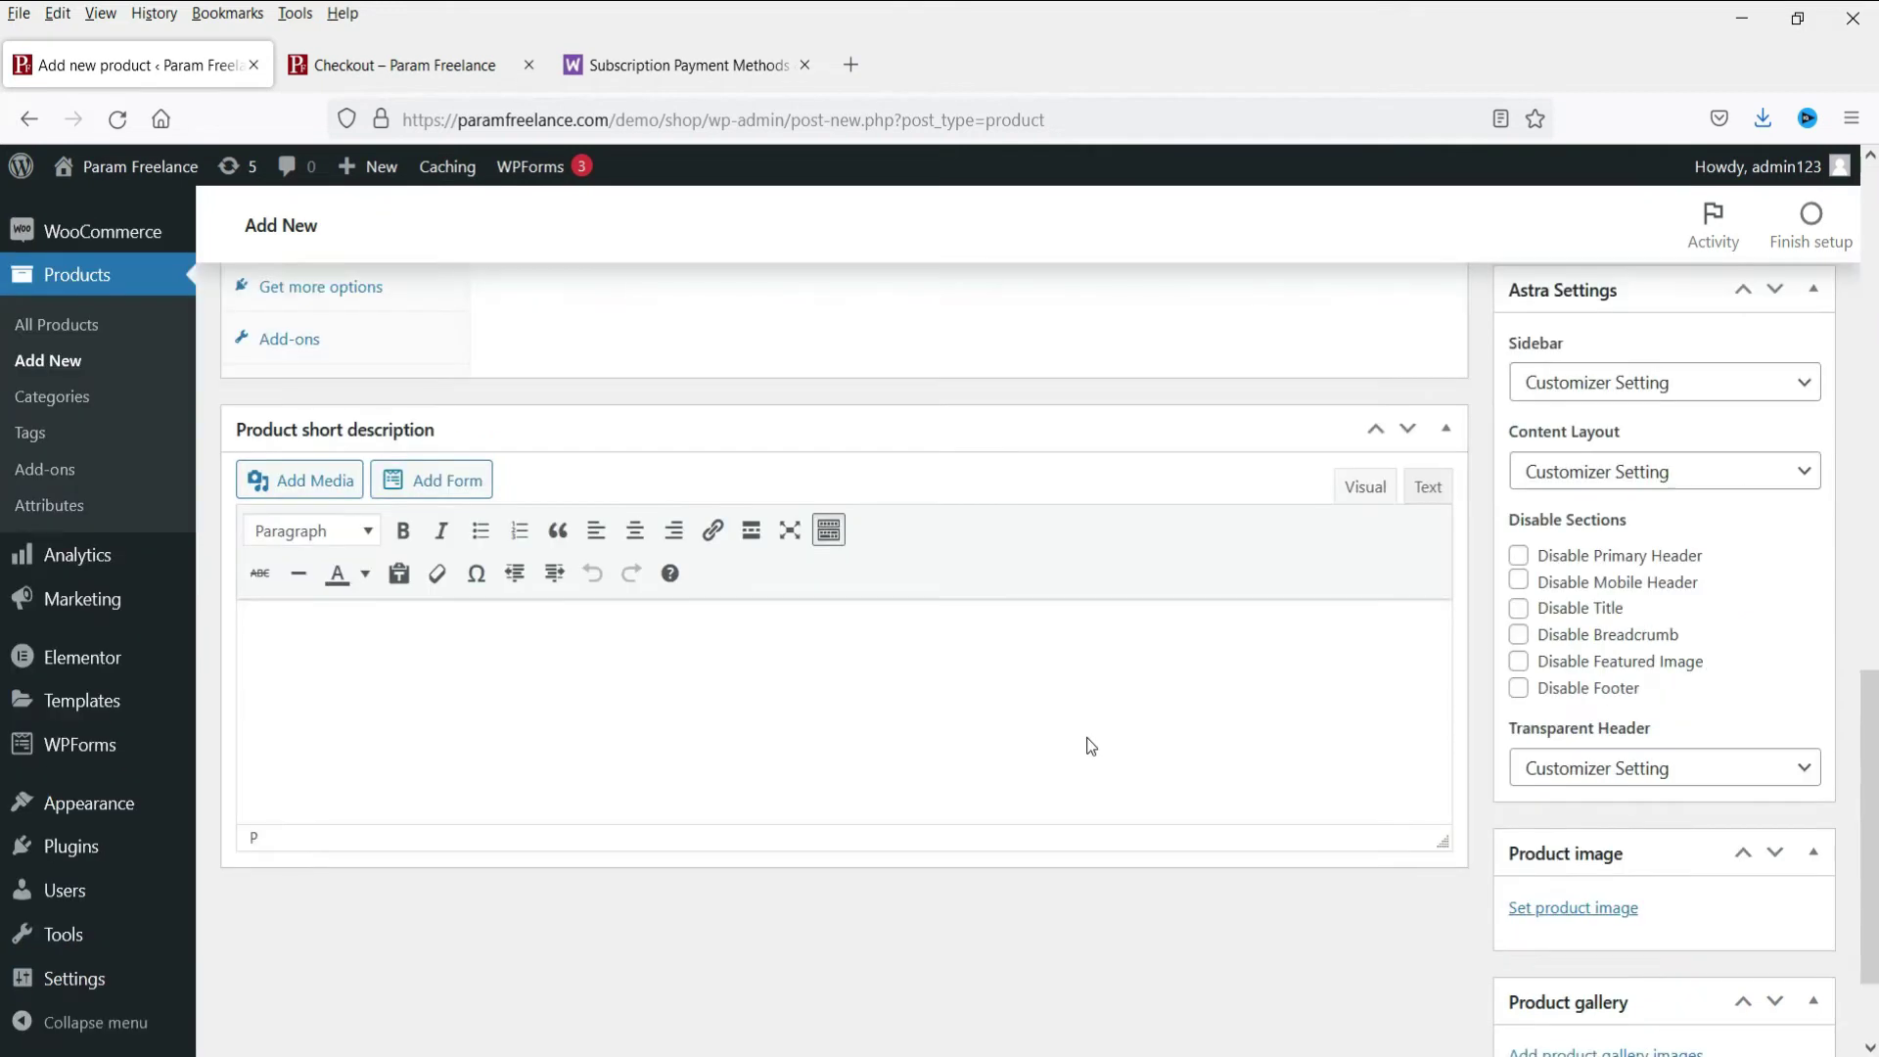
# Paste a short description listing Basic Rs. 2000, Silver Rs. 3000 and Gold Rs. 5000 monthly plans, and bold the Basic Plan and Silver Plan headings.
pyautogui.hotkey('ctrl', 'v')
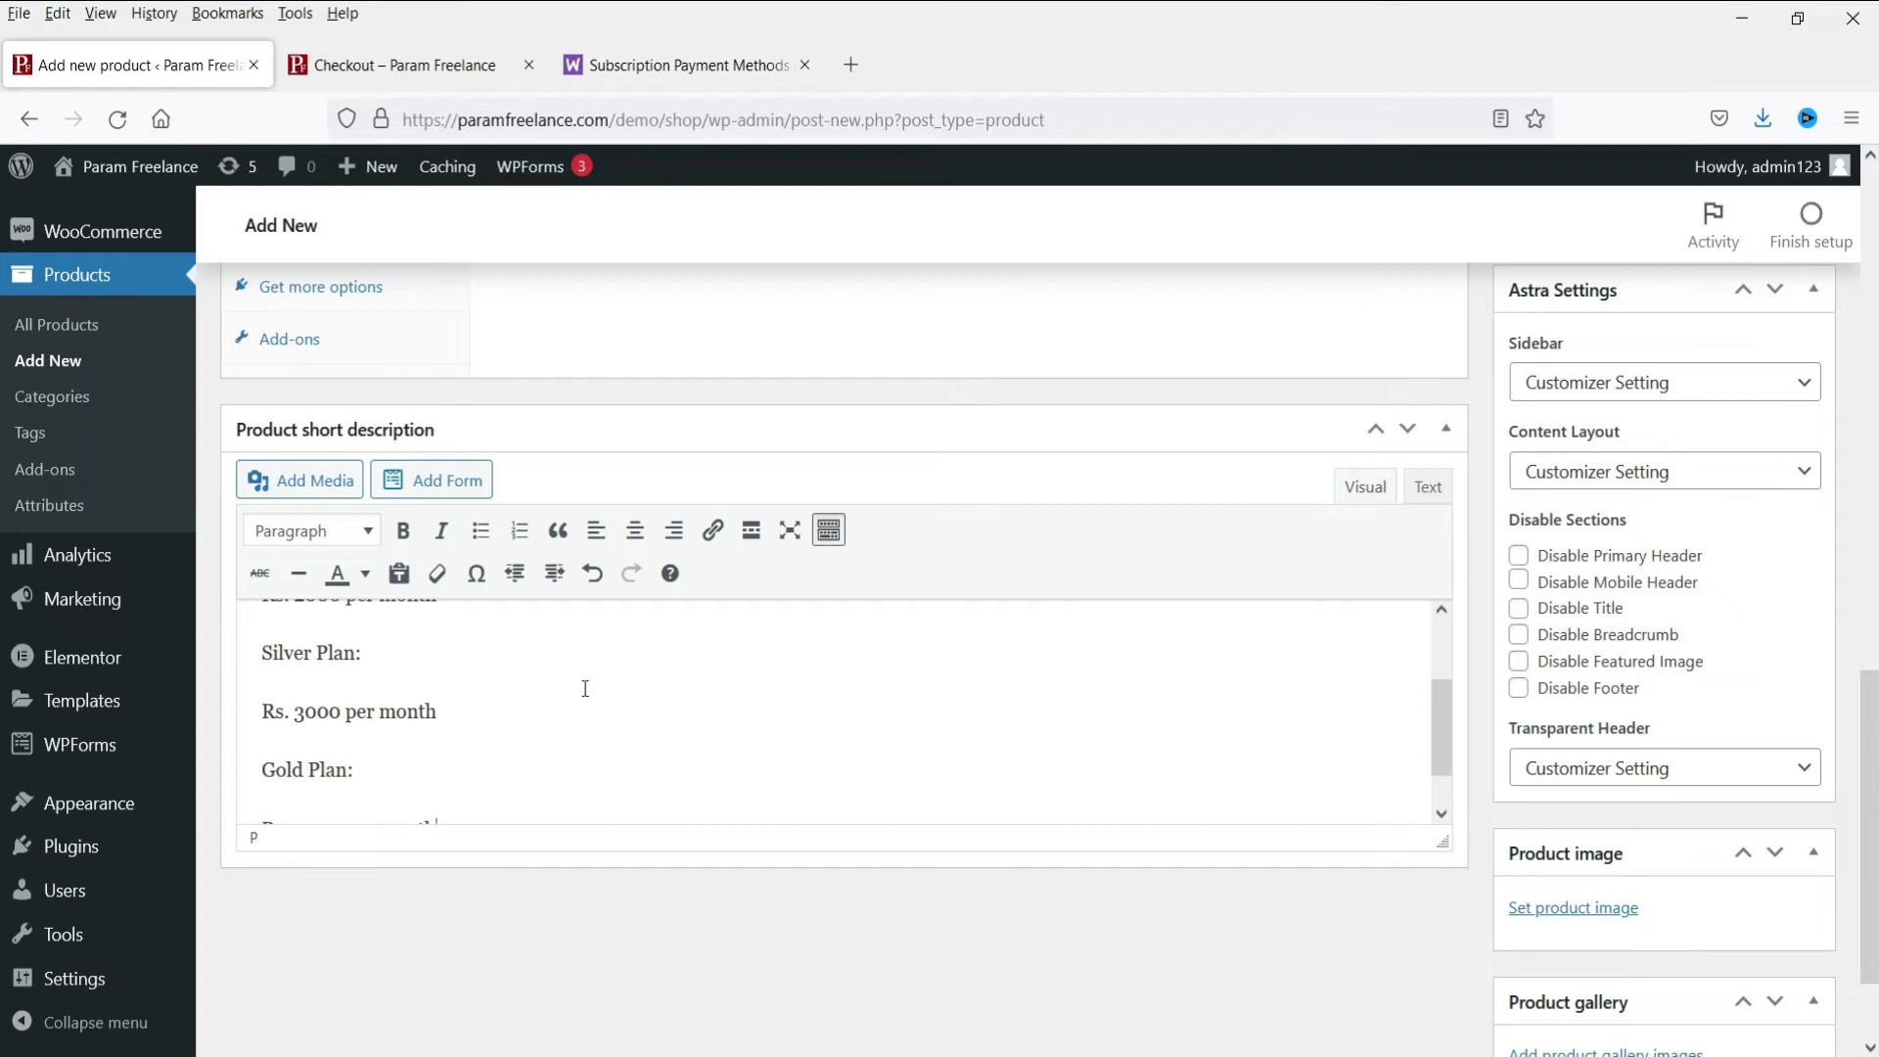
pyautogui.scroll(2, 584, 684)
pyautogui.tripleClick(390, 641)
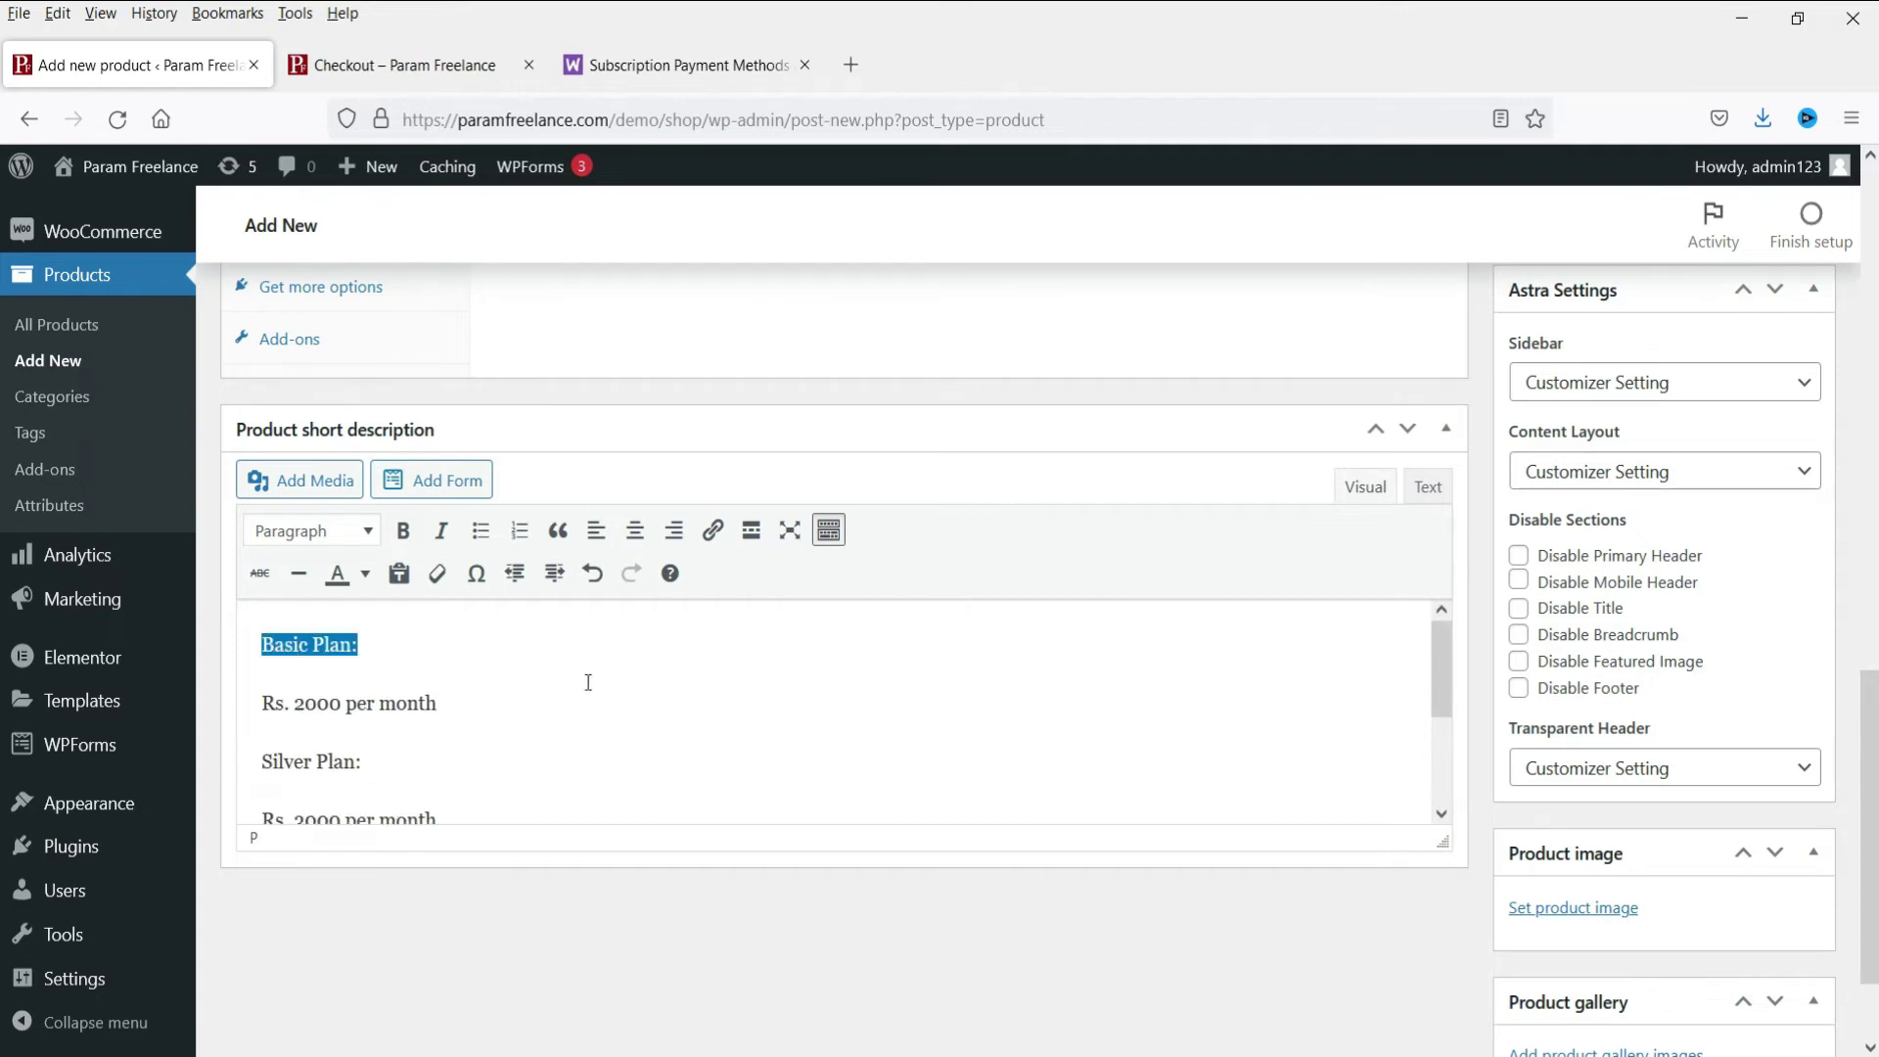
pyautogui.hotkey('ctrl', 'b')
pyautogui.tripleClick(435, 761)
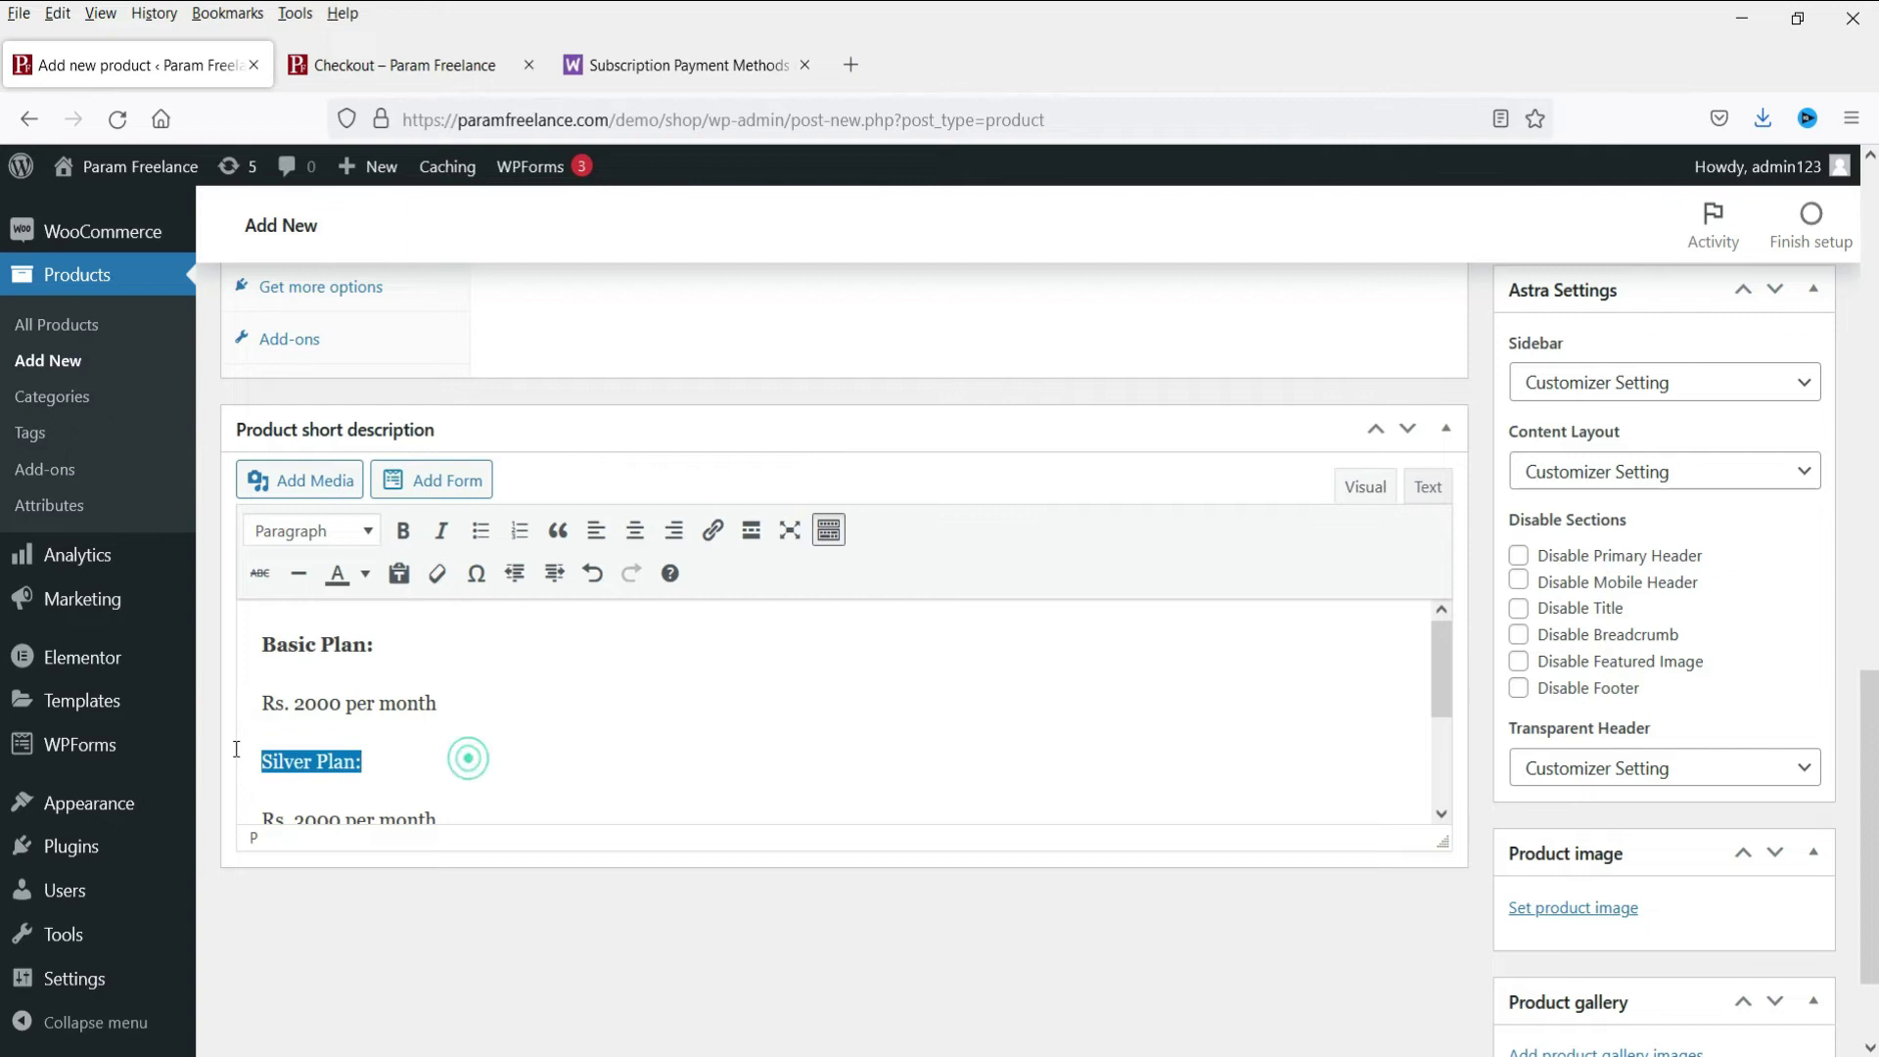
pyautogui.hotkey('ctrl', 'b')
# Make the Gold Plan heading in the short description bold.
pyautogui.scroll(-2, 594, 759)
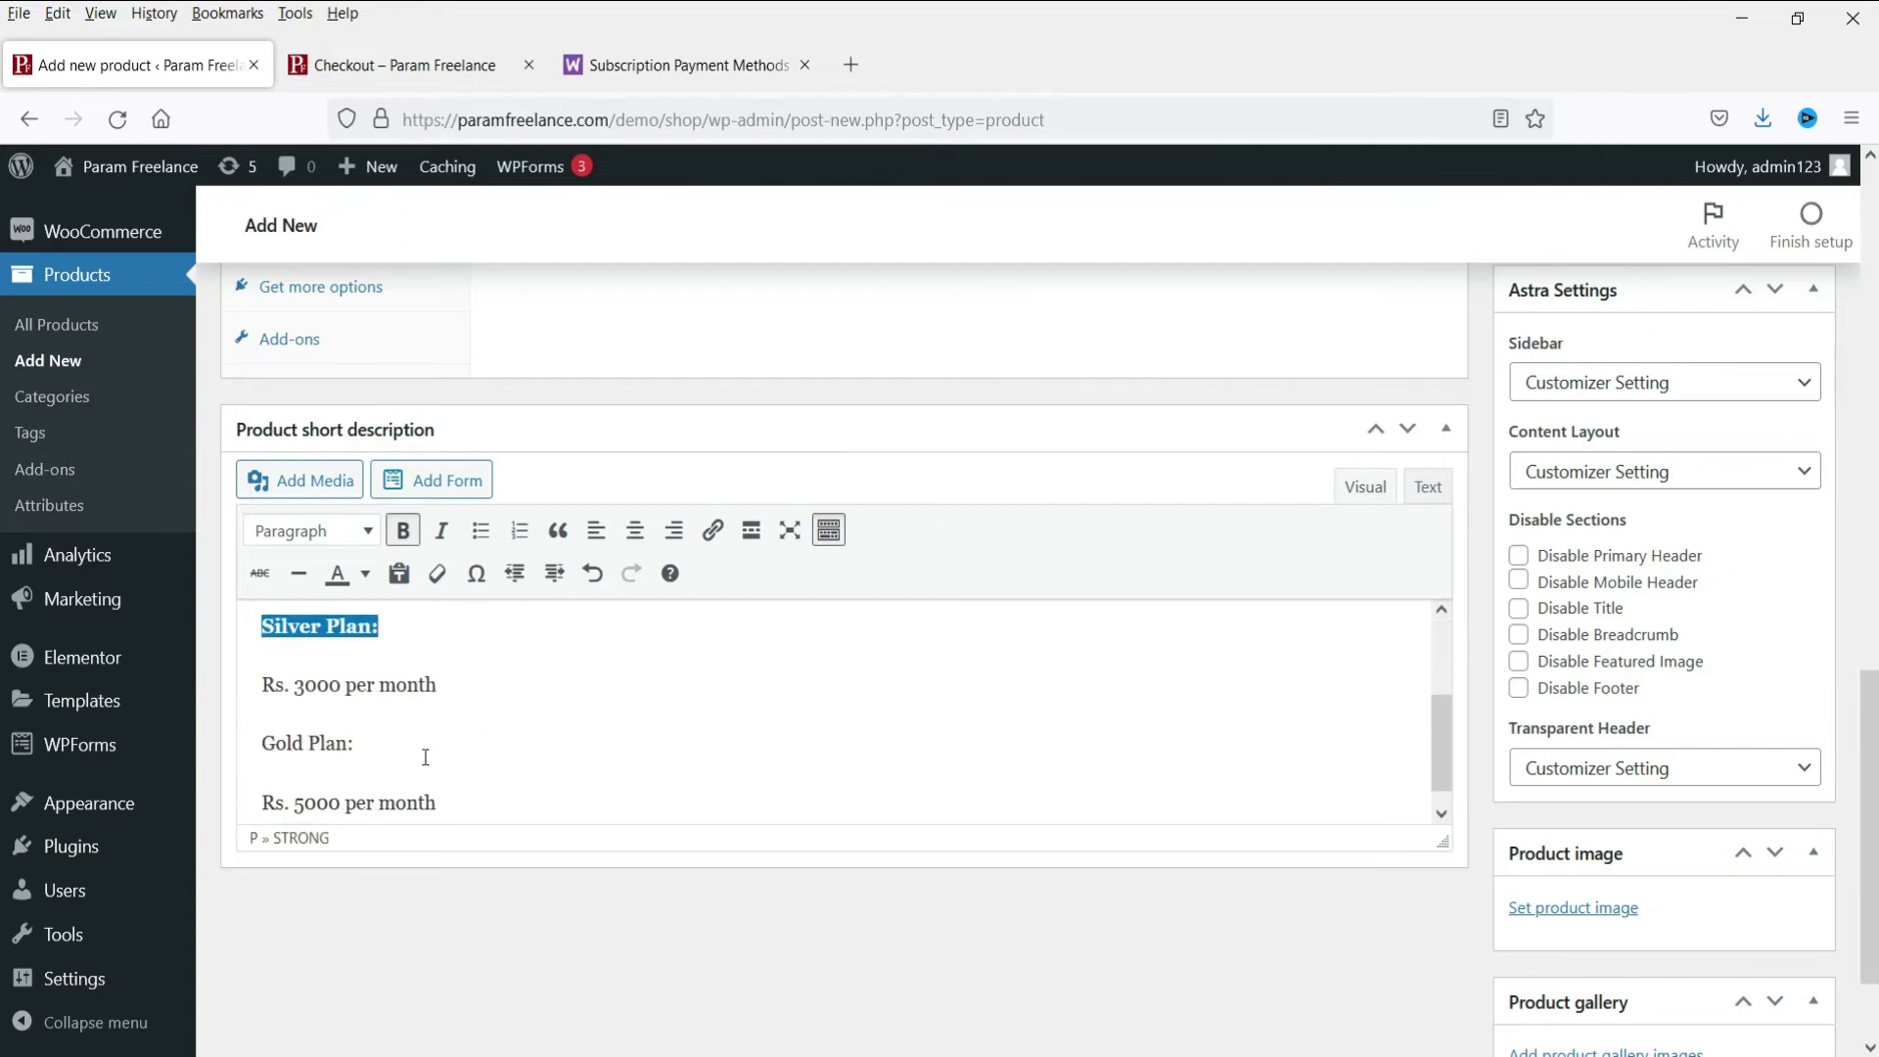
pyautogui.tripleClick(386, 741)
pyautogui.hotkey('ctrl', 'z')
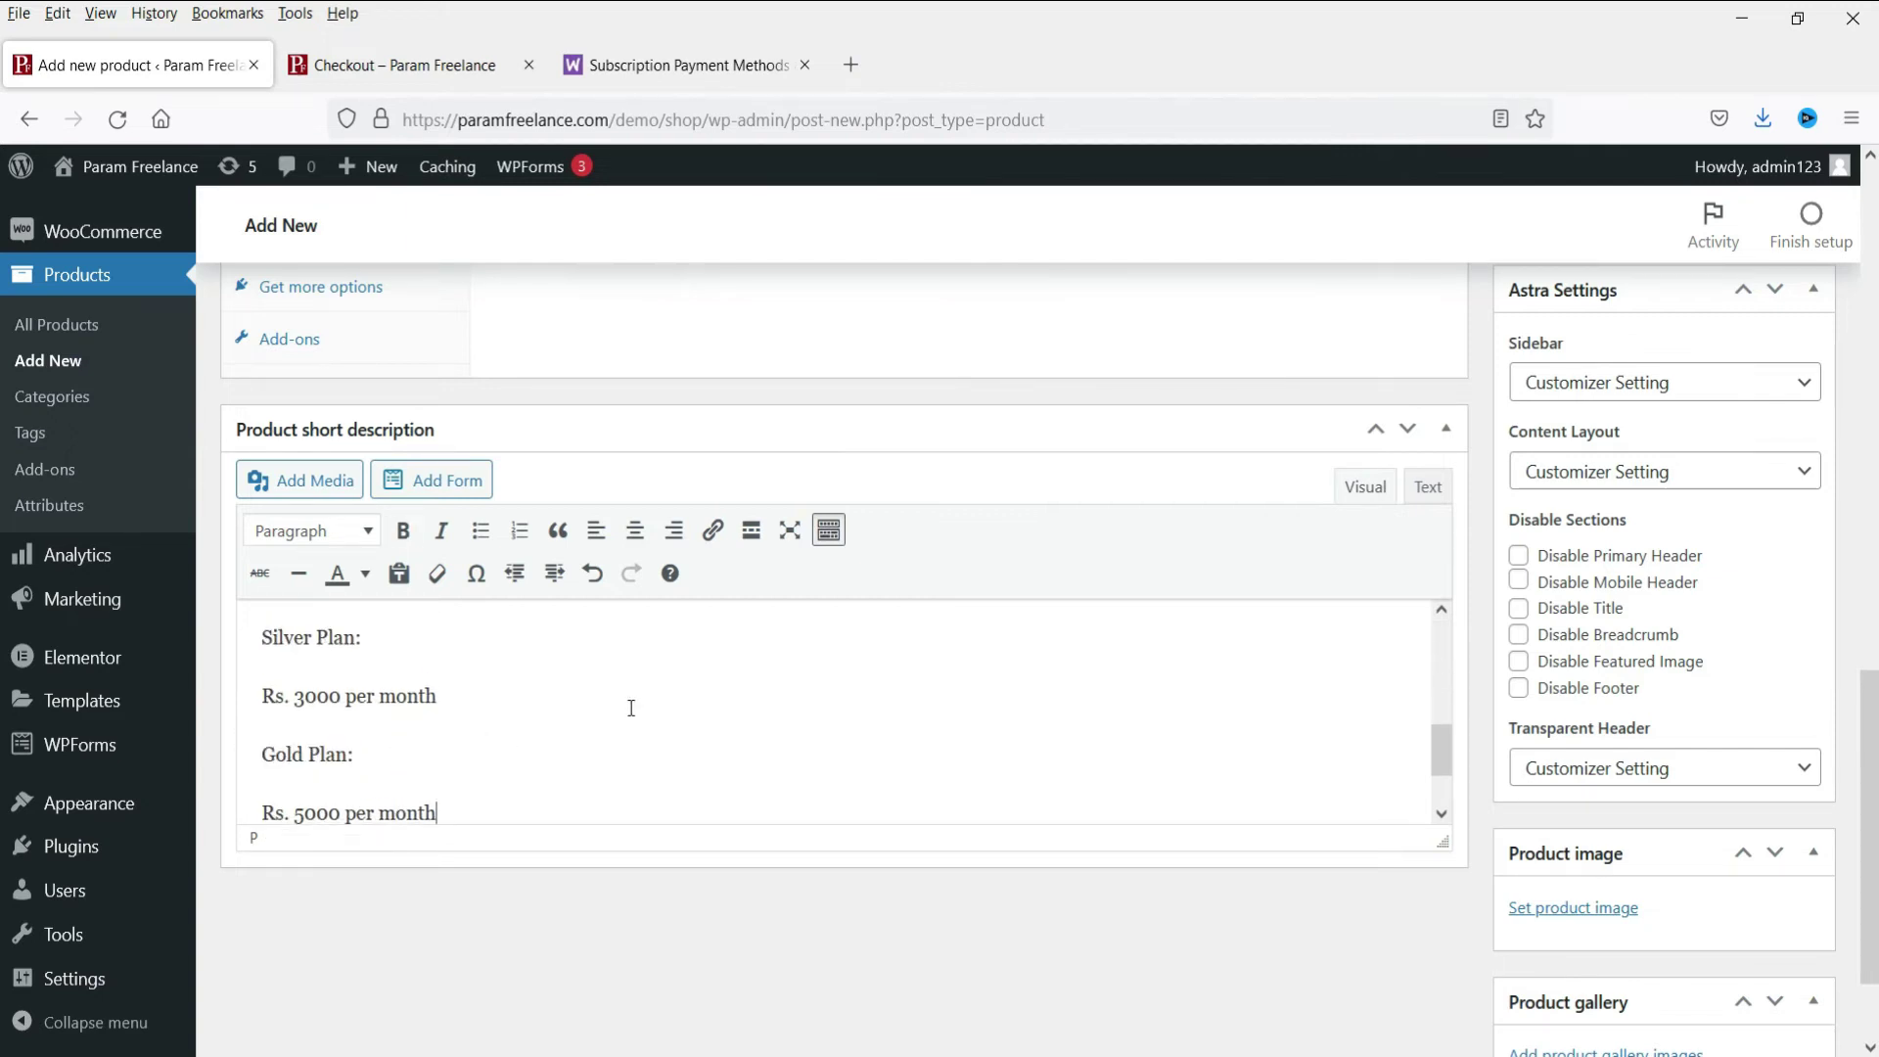
pyautogui.hotkey('ctrl', 'z')
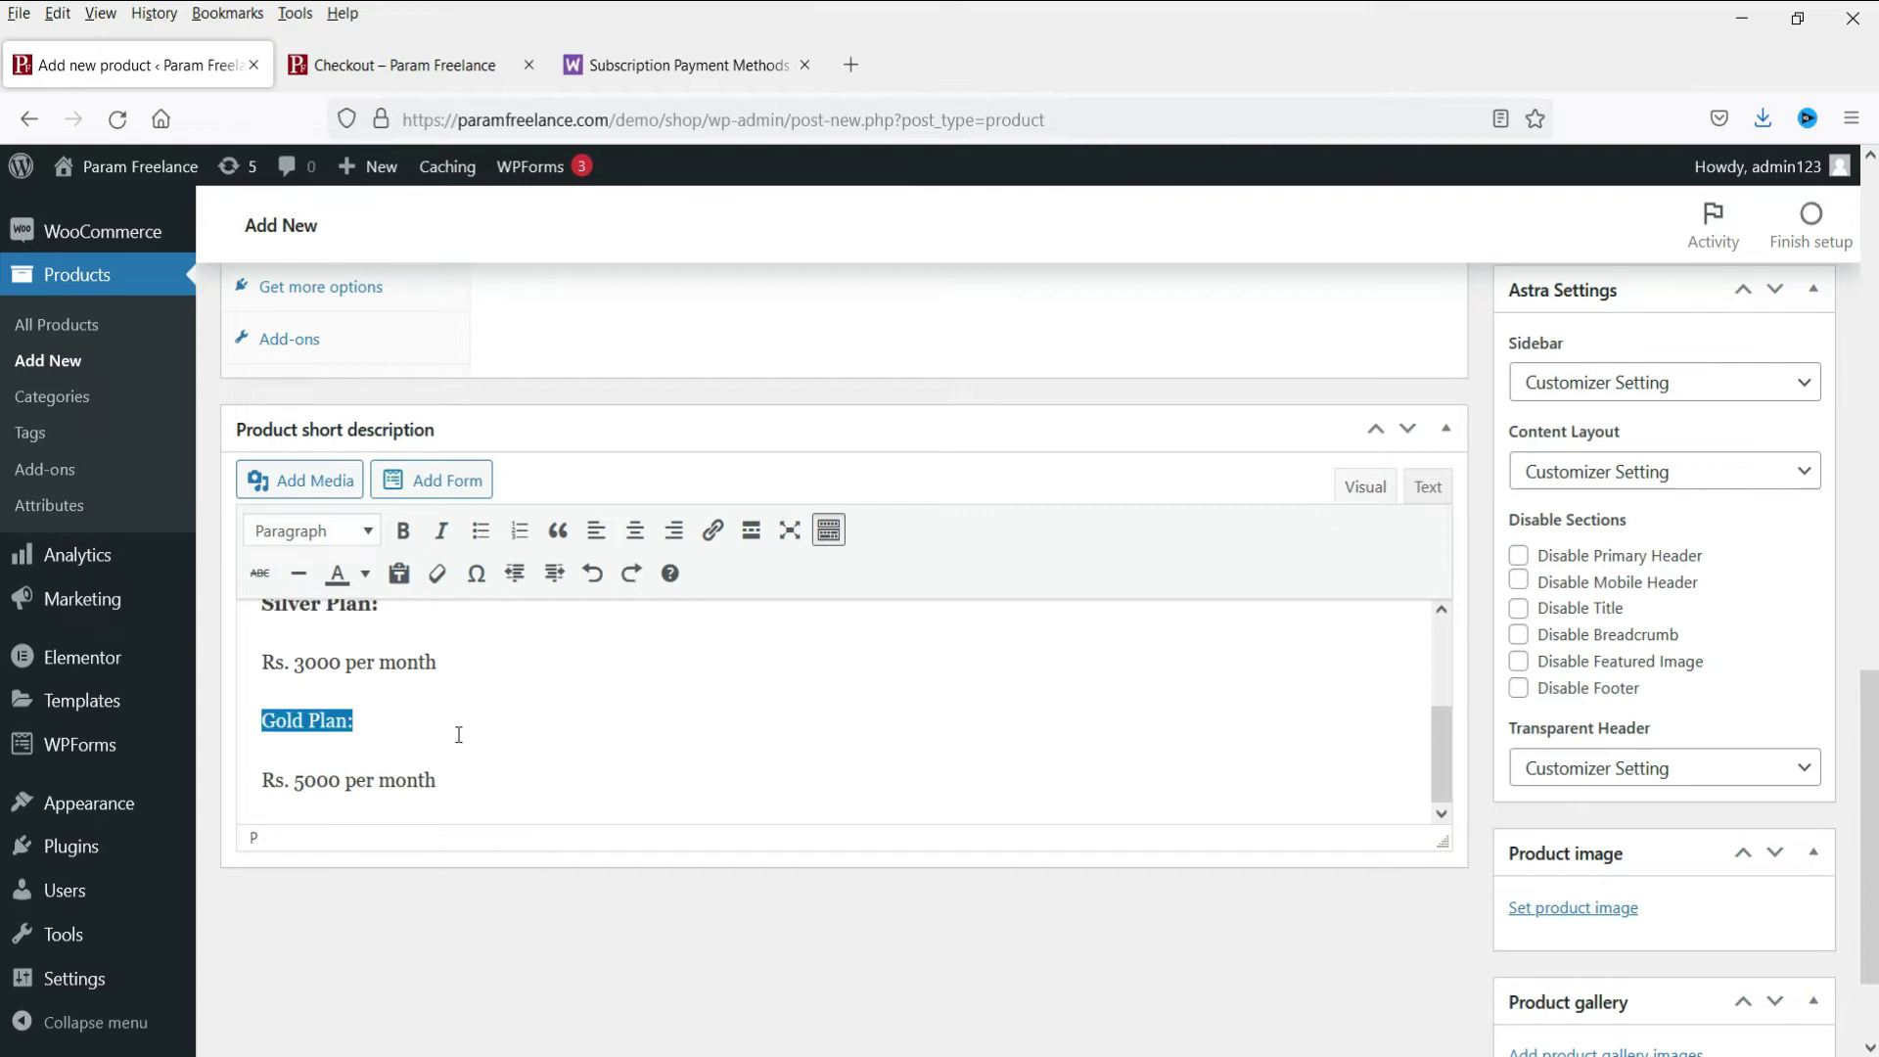
pyautogui.hotkey('ctrl', 'b')
pyautogui.click(587, 727)
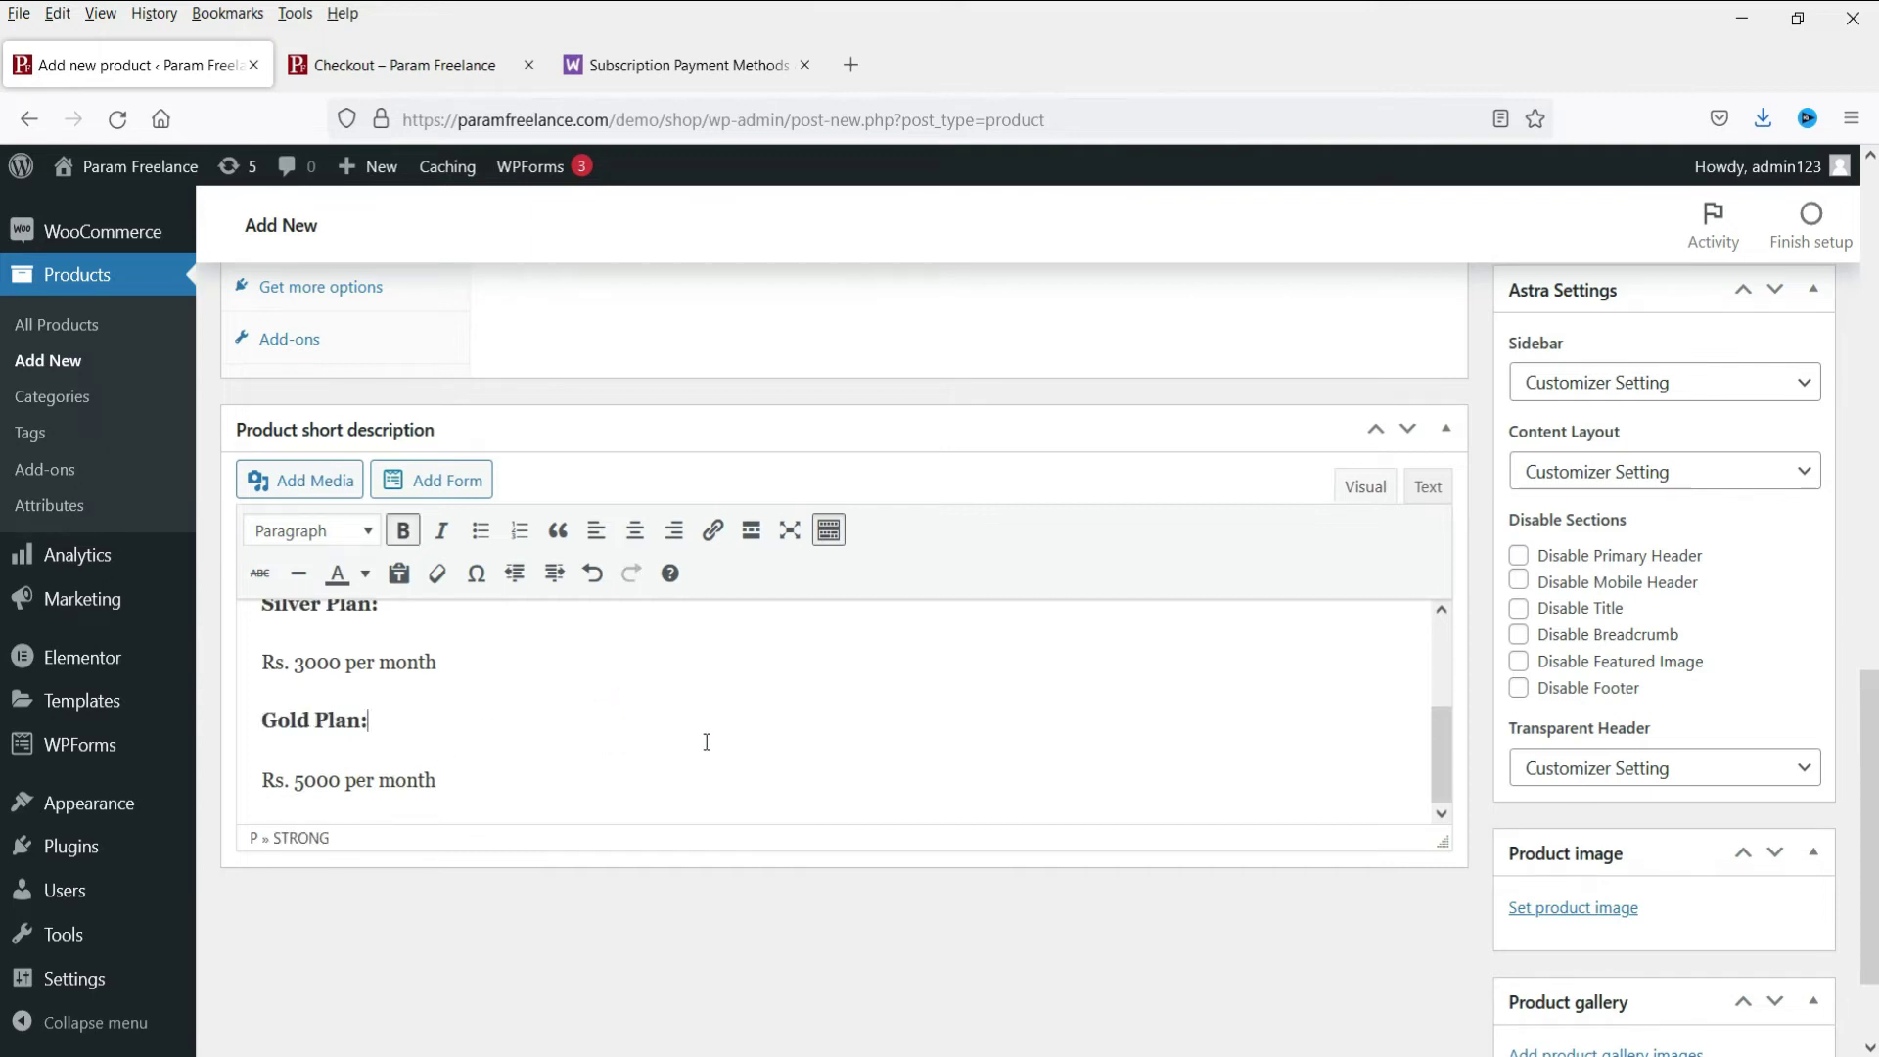
# Set the Search Engine Optimization Complete Guide picture from the media library as the product image.
pyautogui.scroll(-1, 1724, 593)
pyautogui.click(1572, 768)
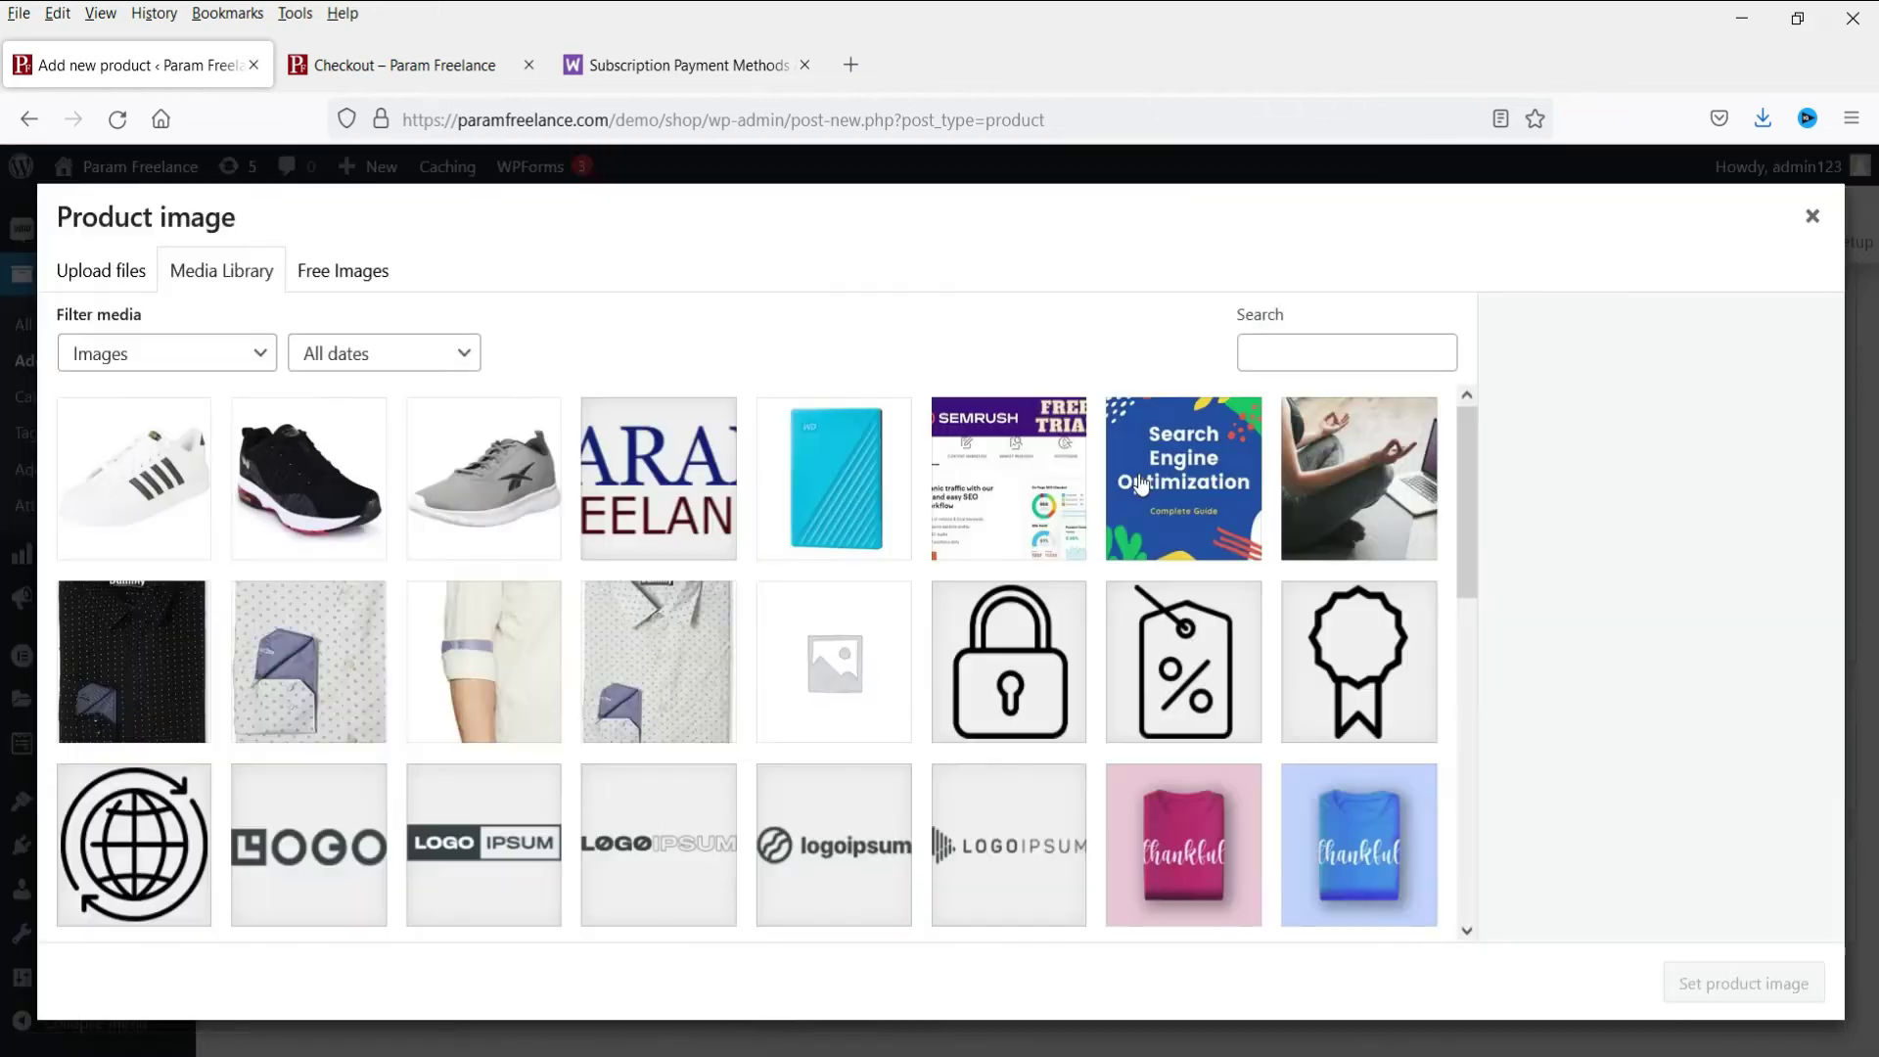
pyautogui.click(1141, 482)
pyautogui.click(1734, 984)
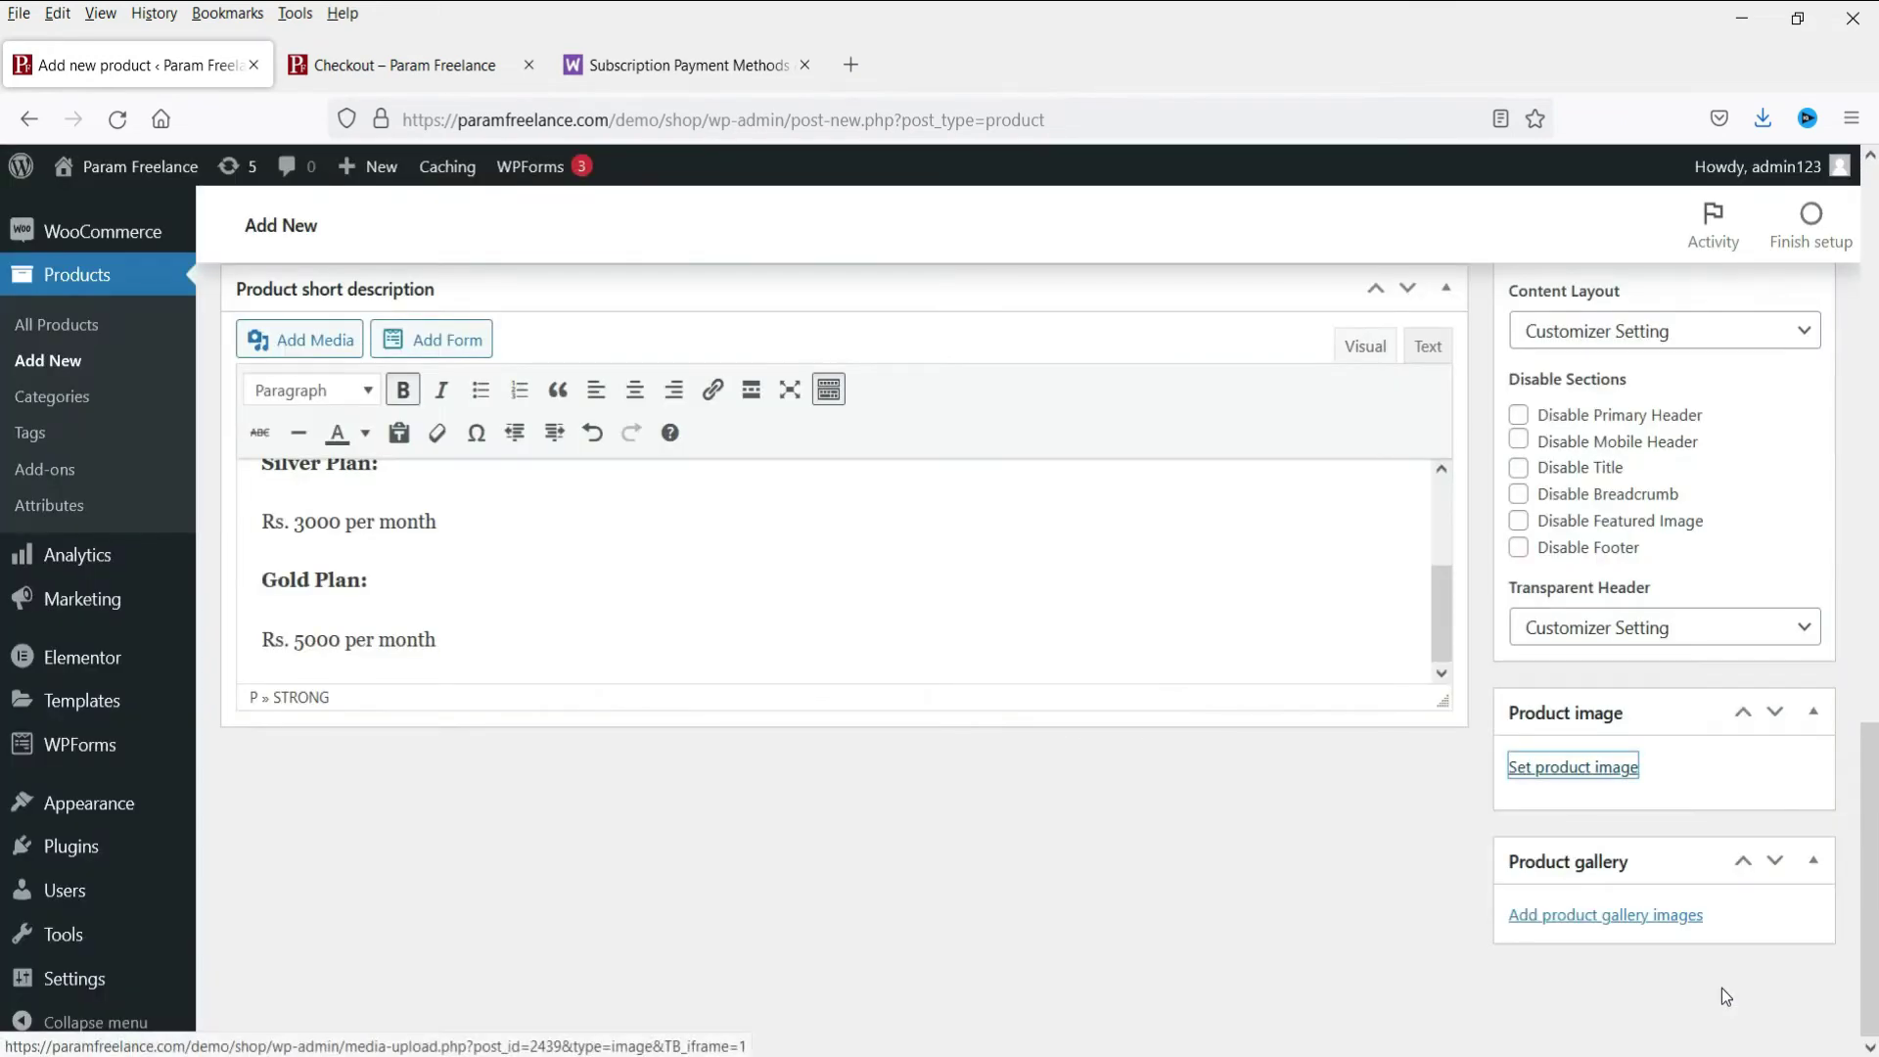
# Assign the product to the Subscriptions category and set its product type to Variable product.
pyautogui.scroll(4, 1749, 870)
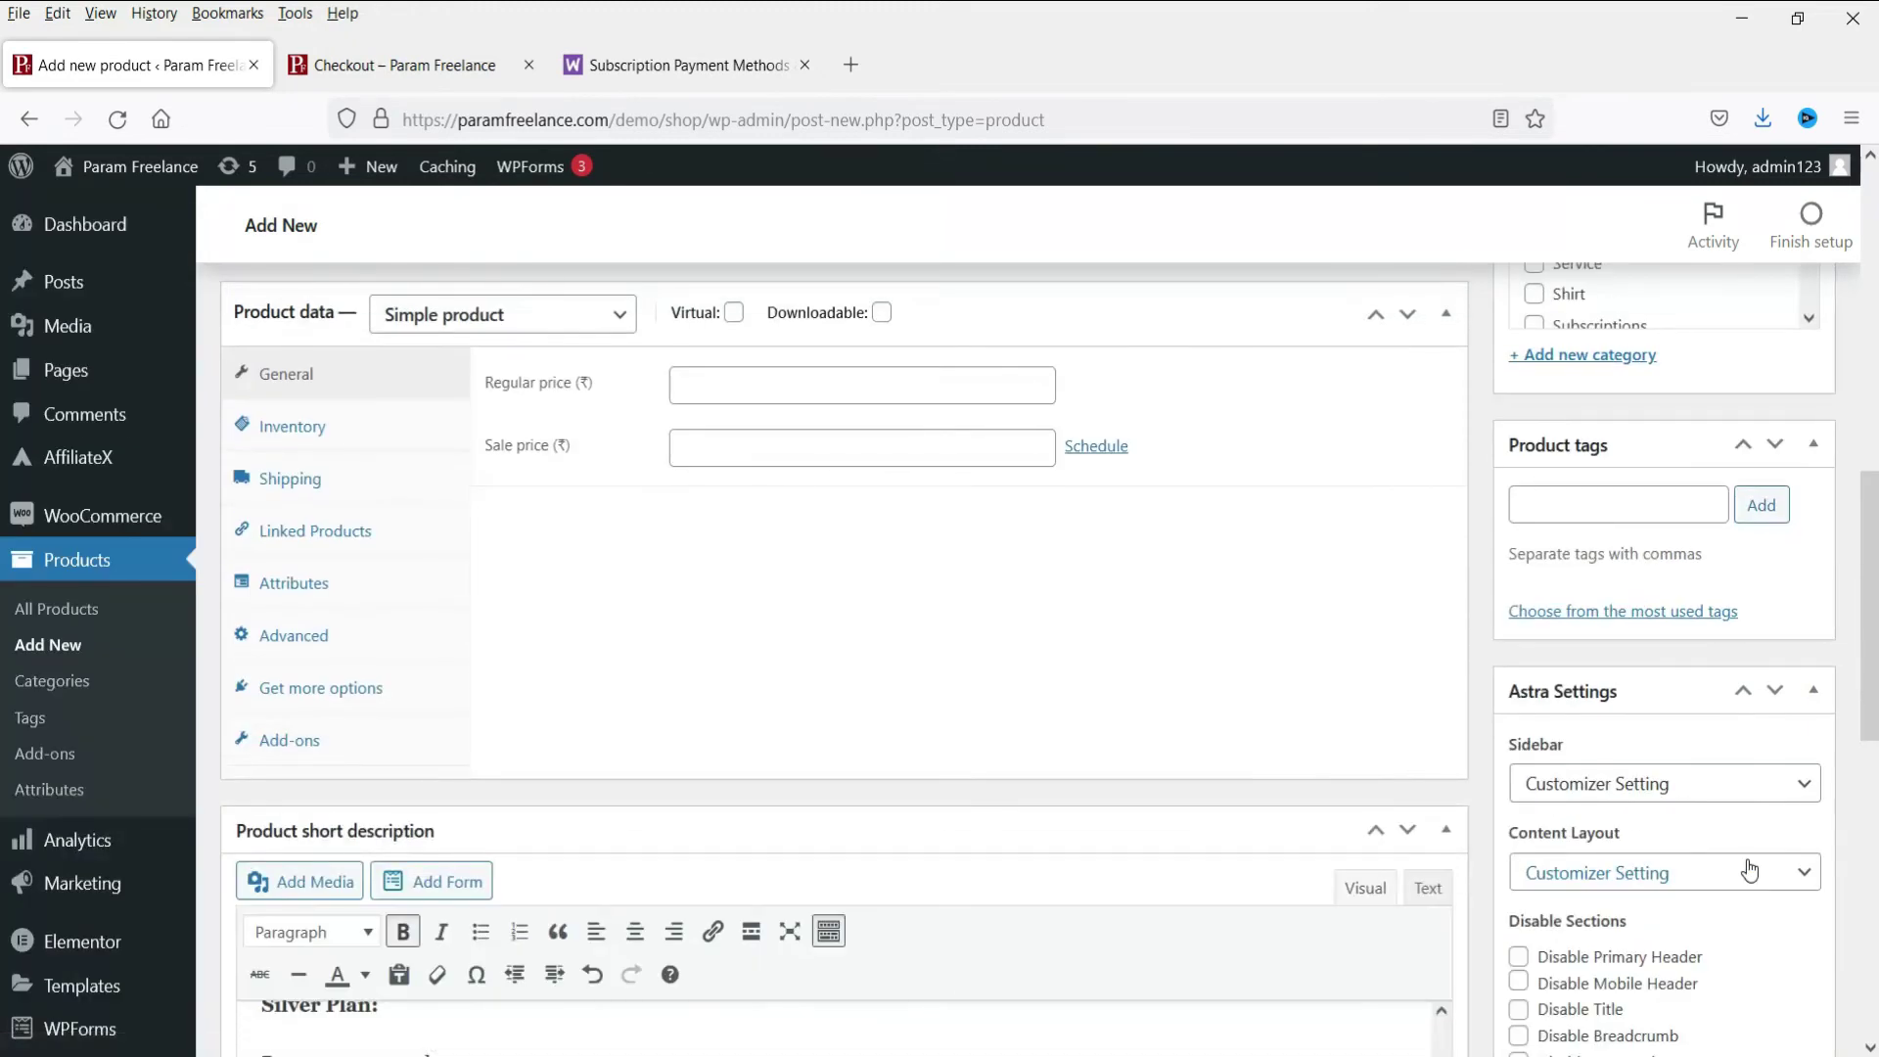
pyautogui.scroll(2, 1749, 870)
pyautogui.scroll(-1, 1657, 482)
pyautogui.click(1534, 538)
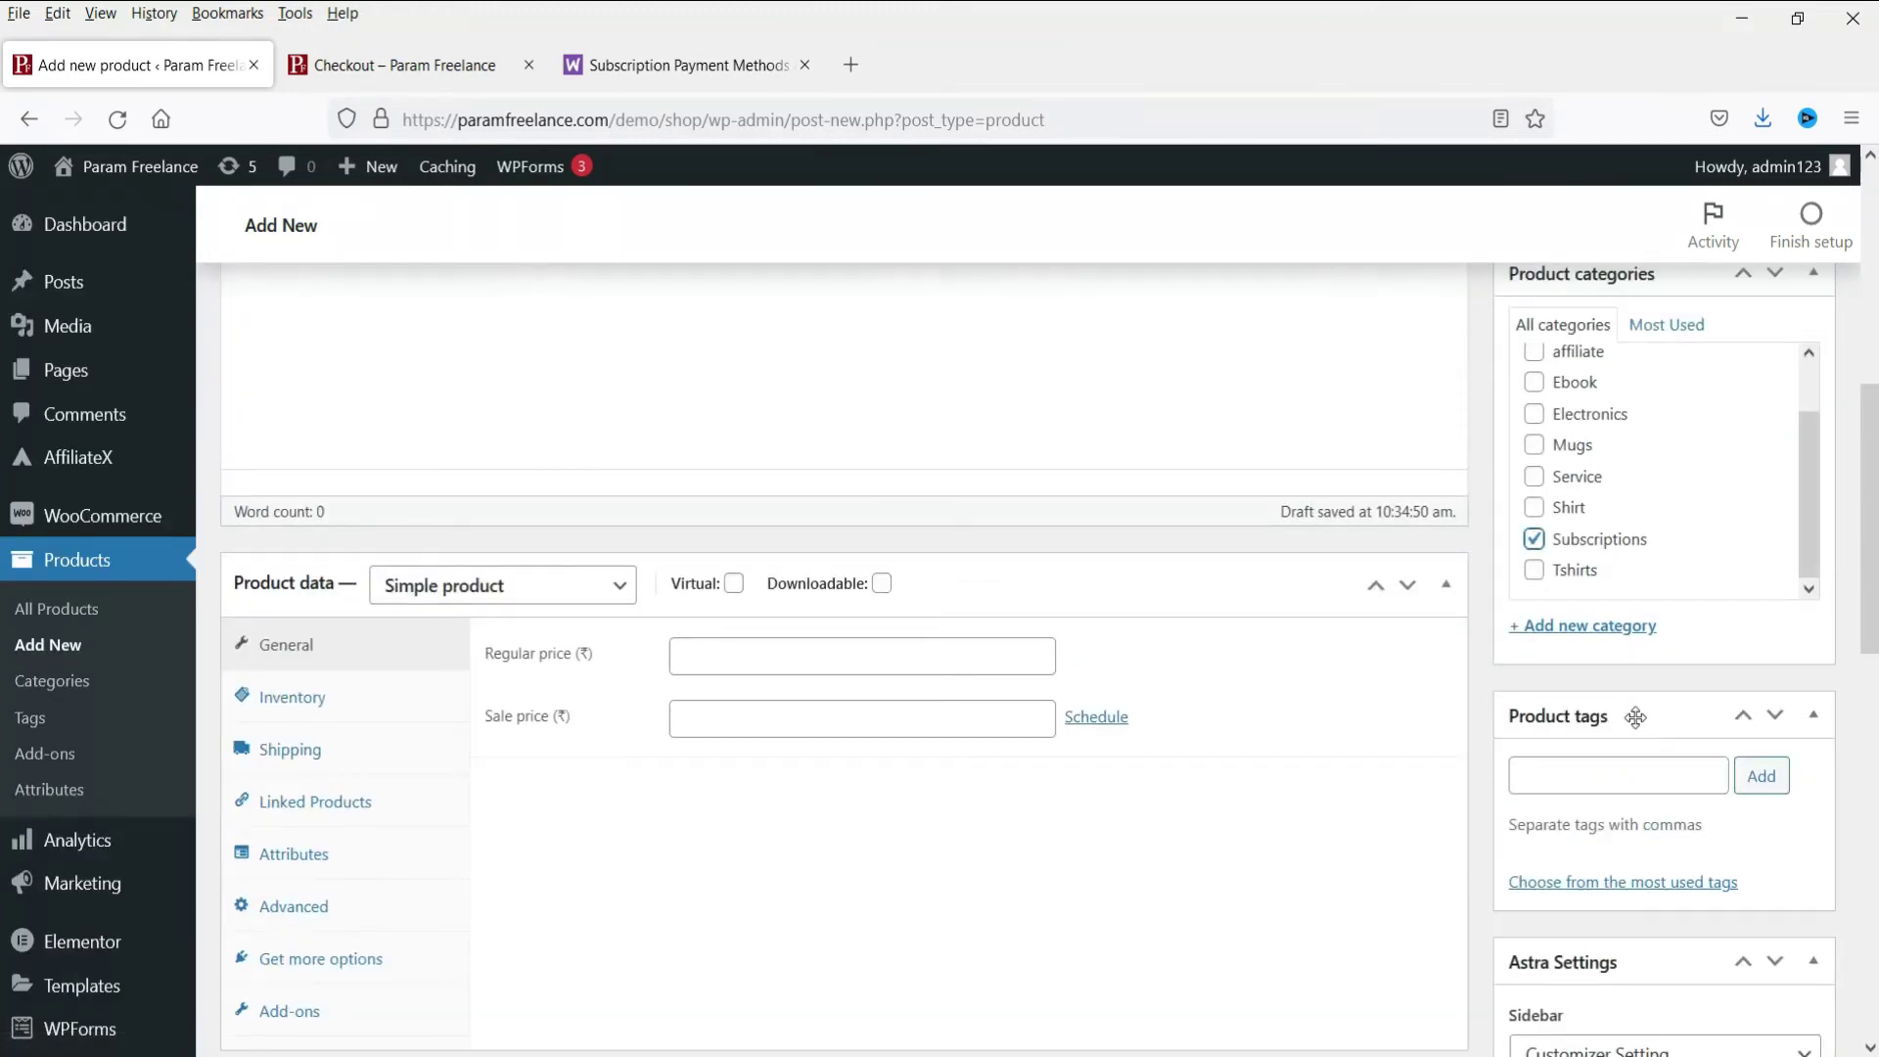
pyautogui.click(487, 590)
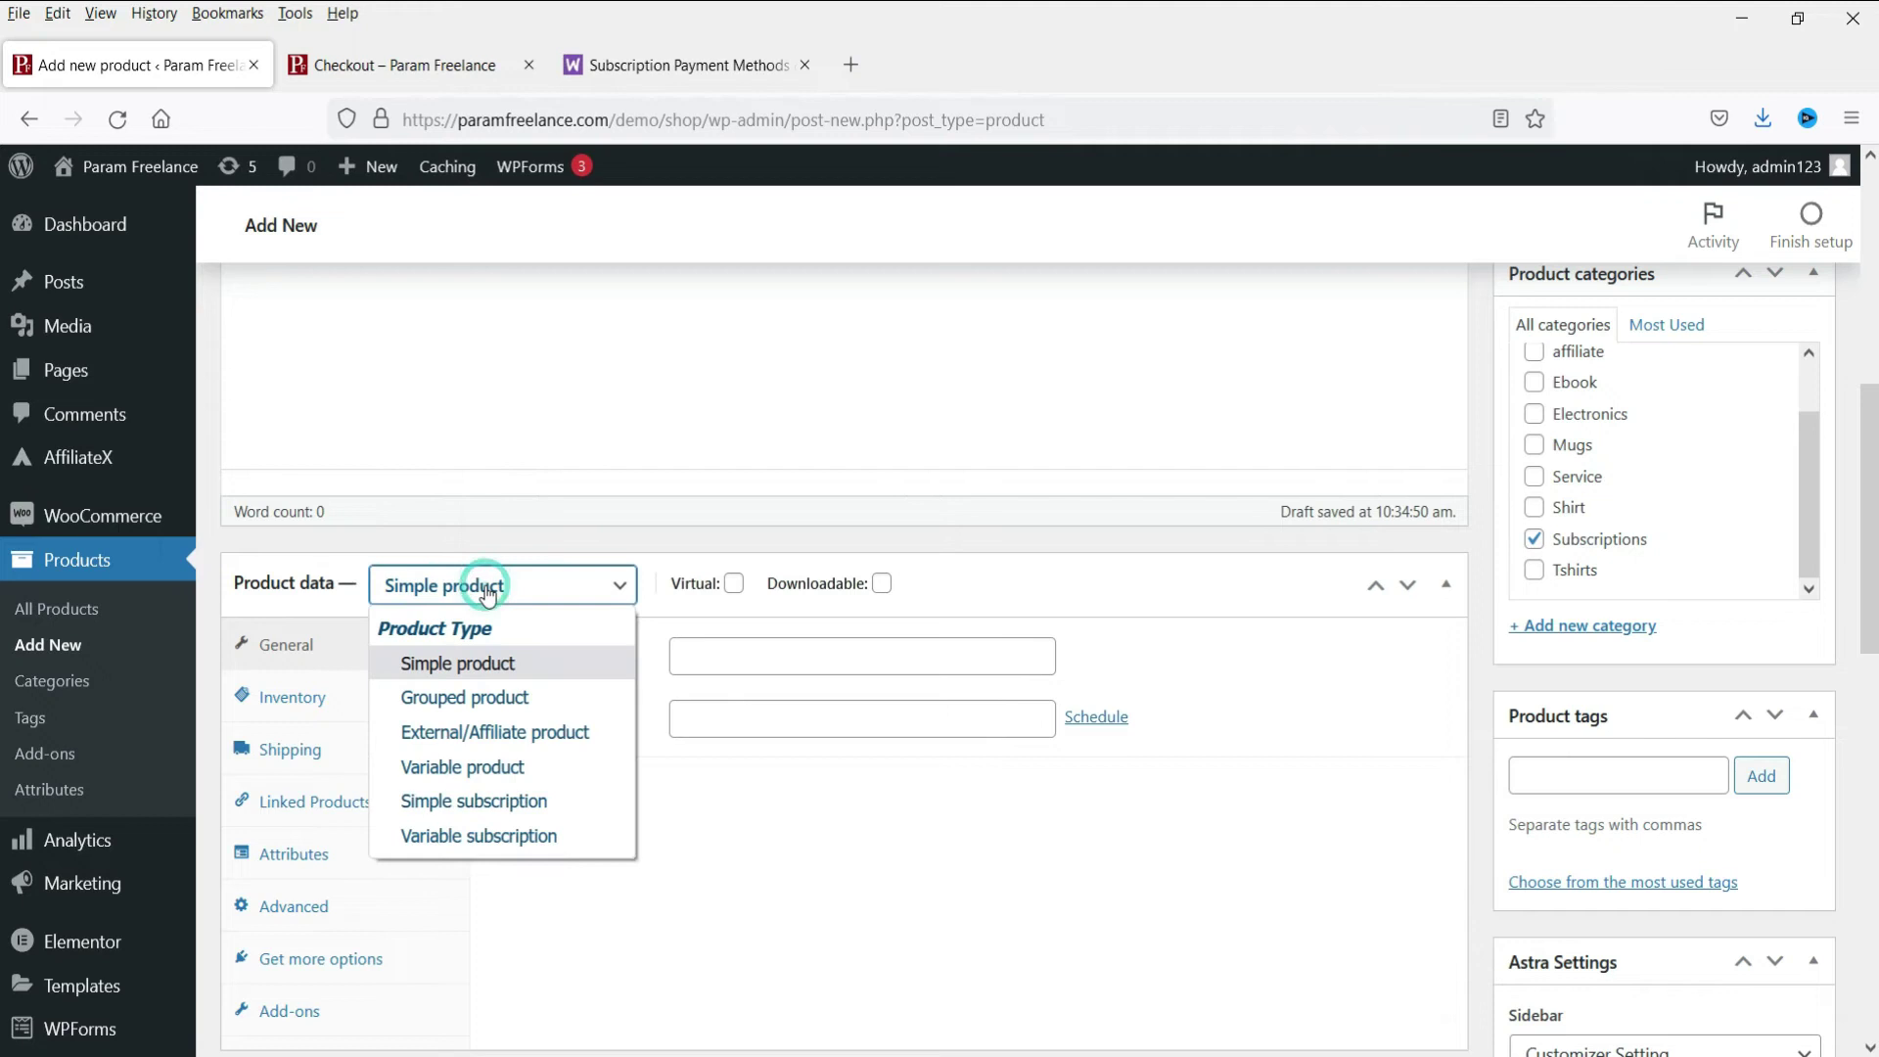
pyautogui.click(534, 759)
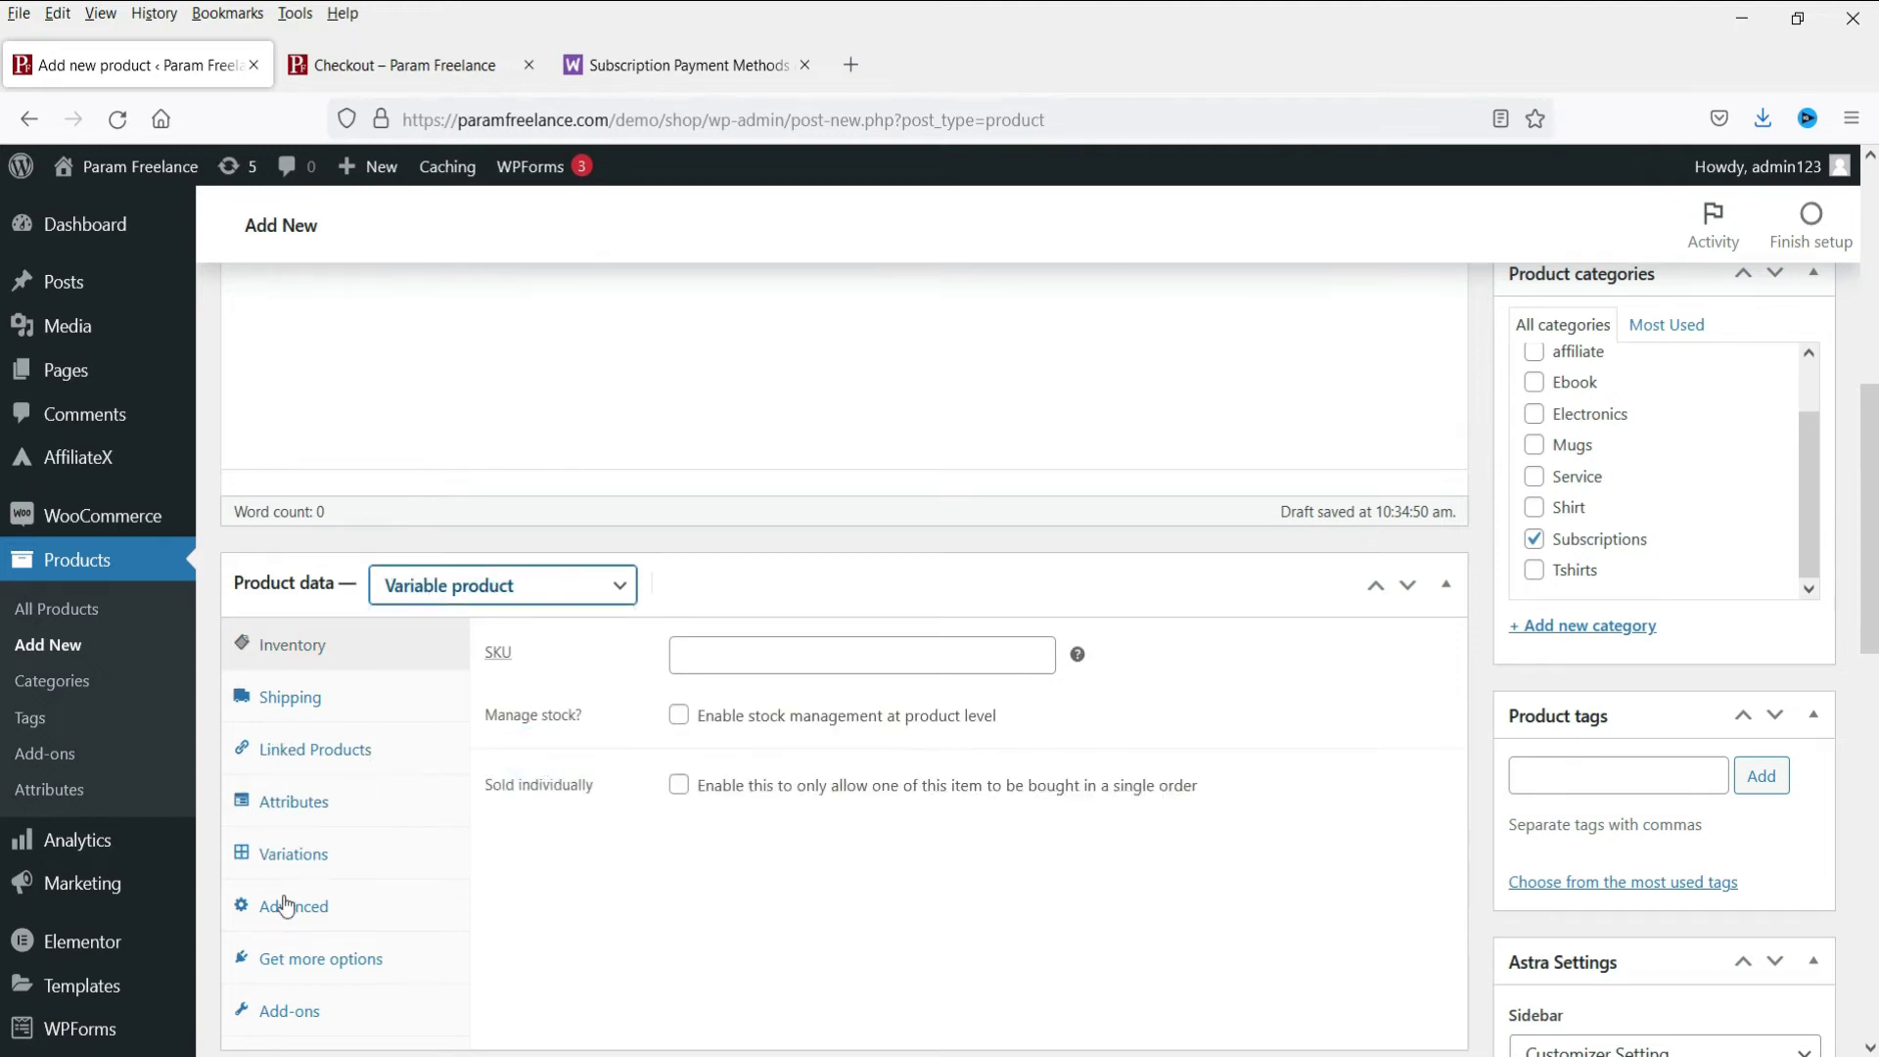
# Add a custom product attribute named Level.
pyautogui.click(356, 812)
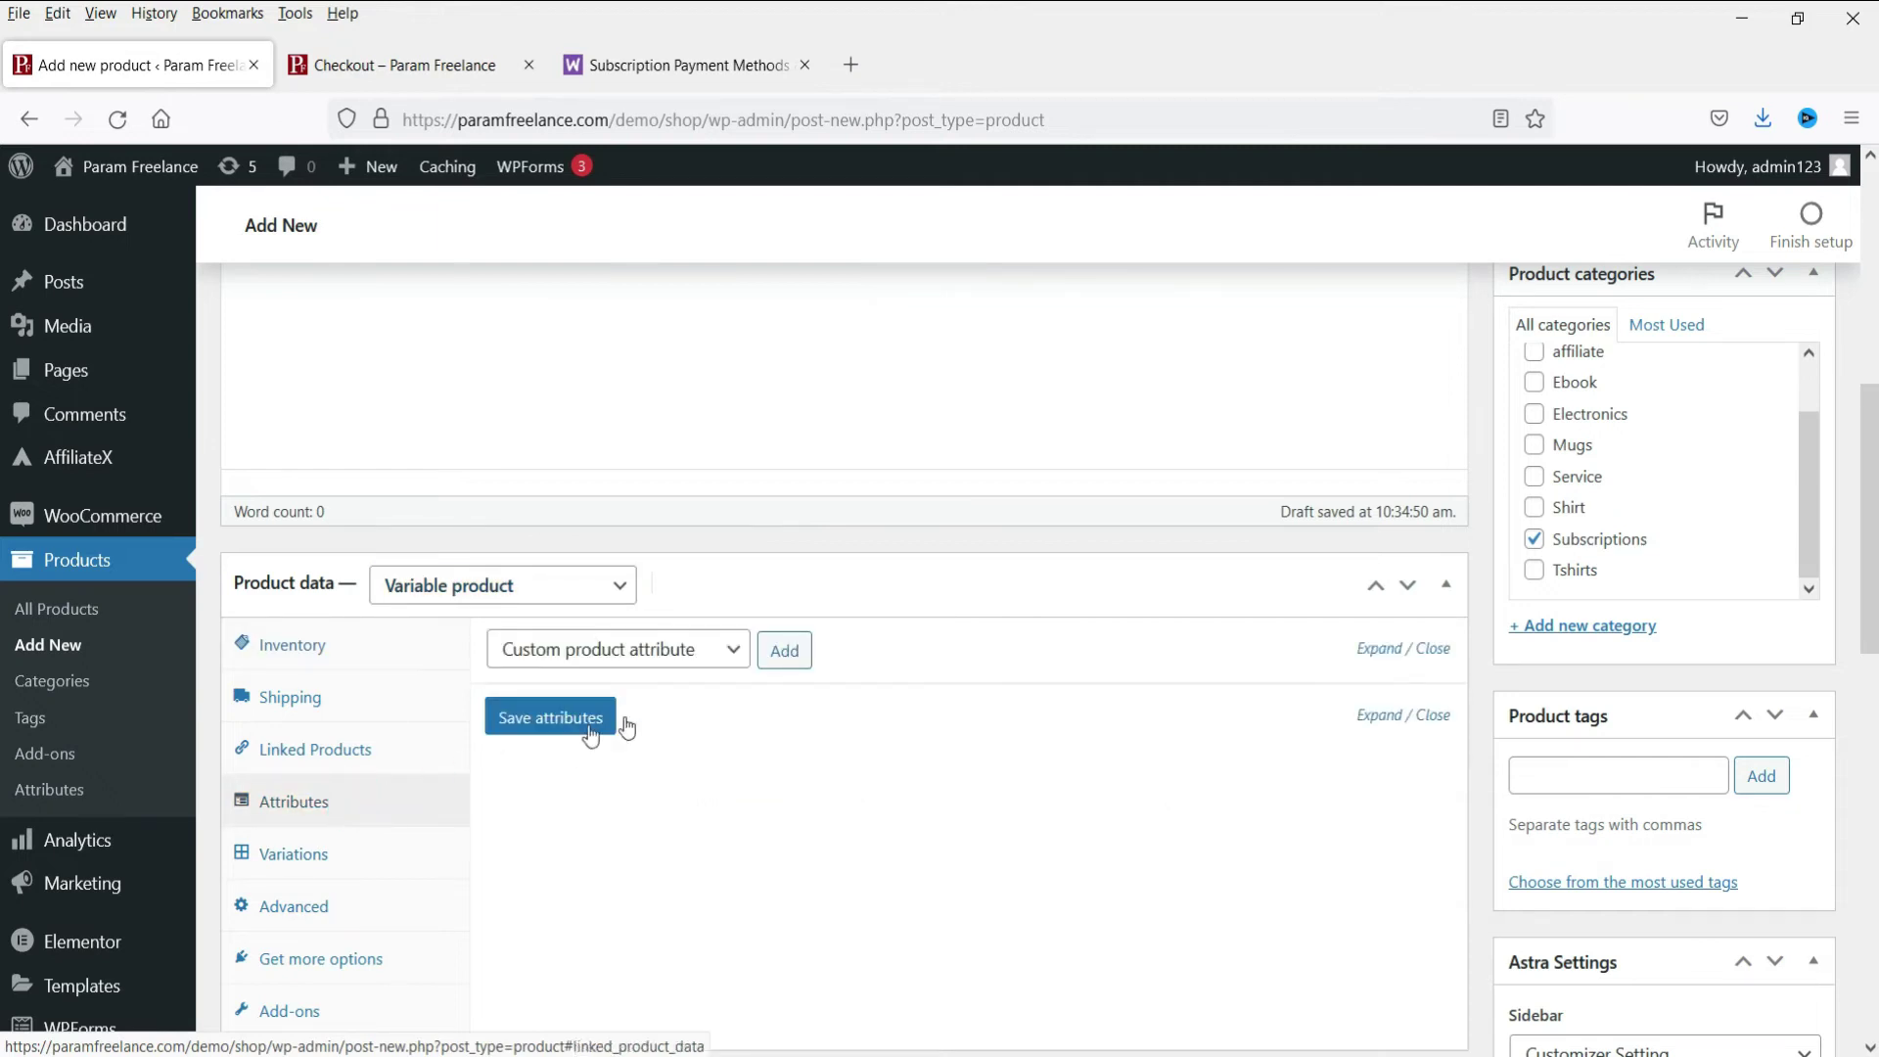
pyautogui.click(785, 654)
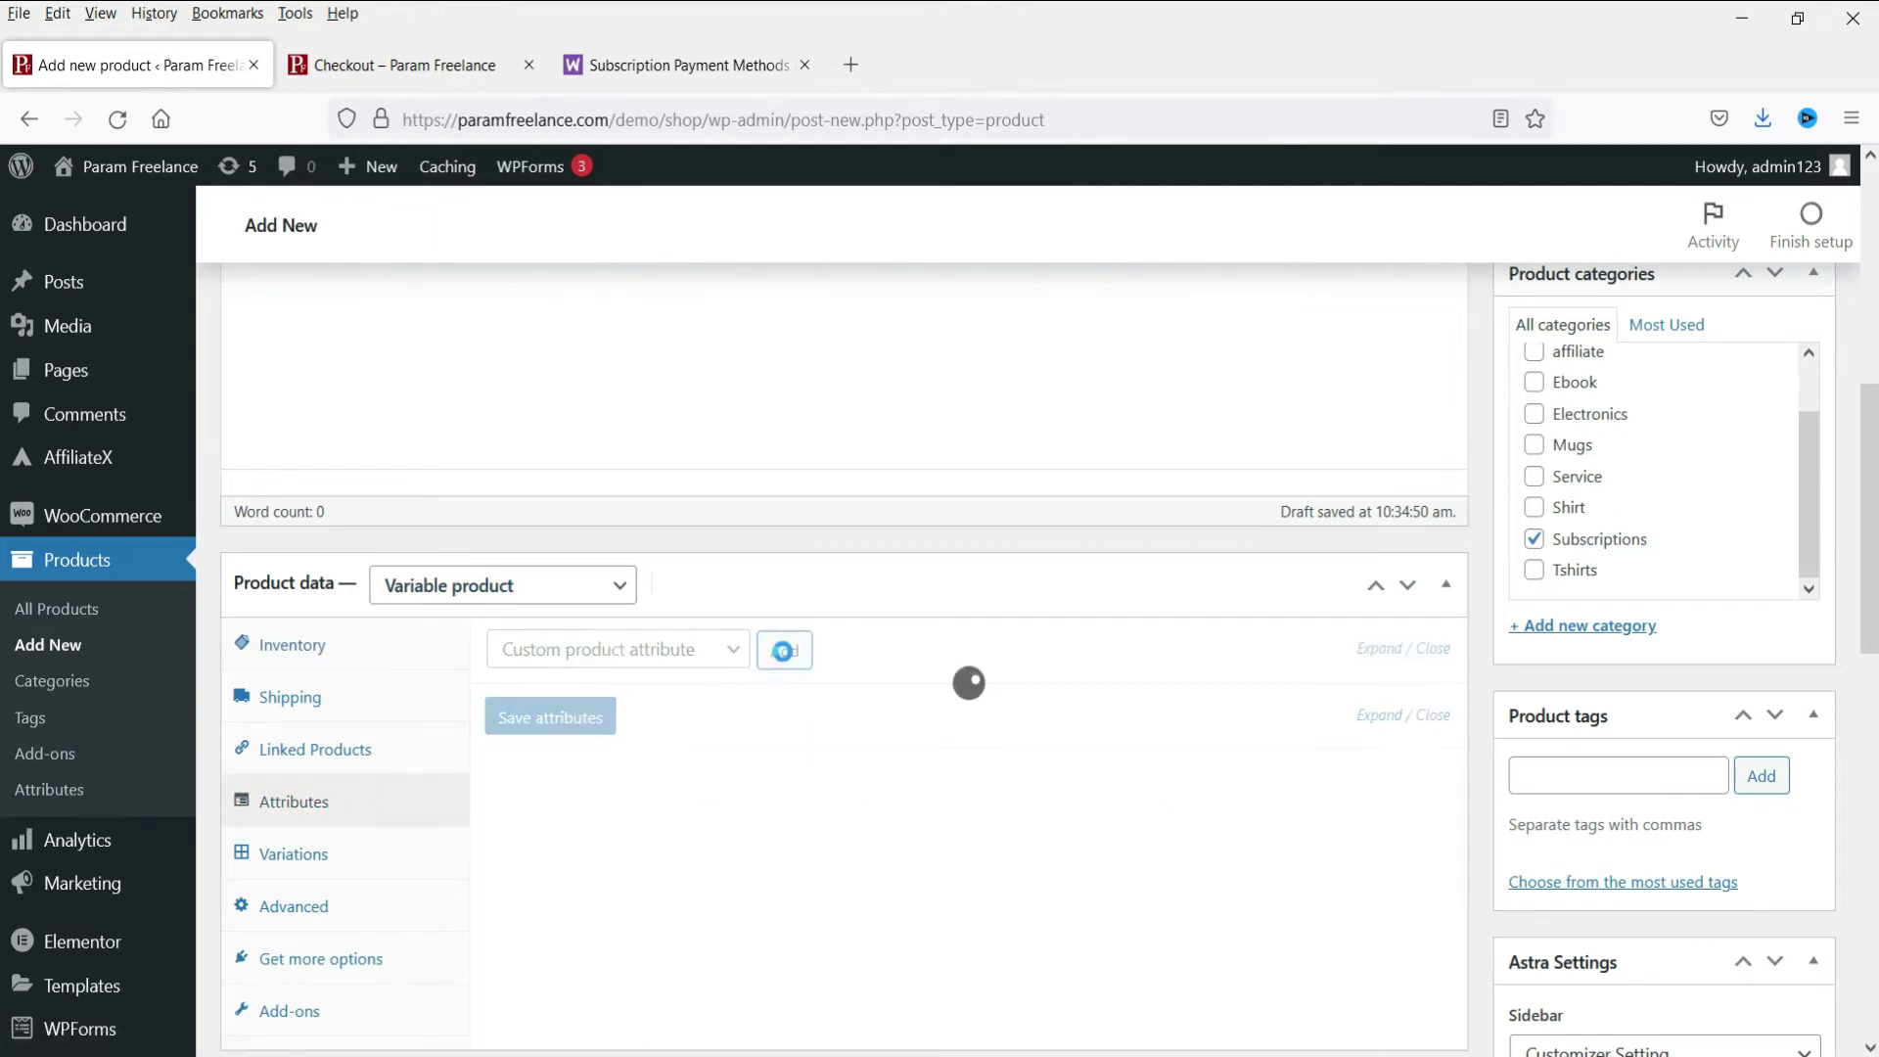
pyautogui.click(578, 812)
pyautogui.write('Level')
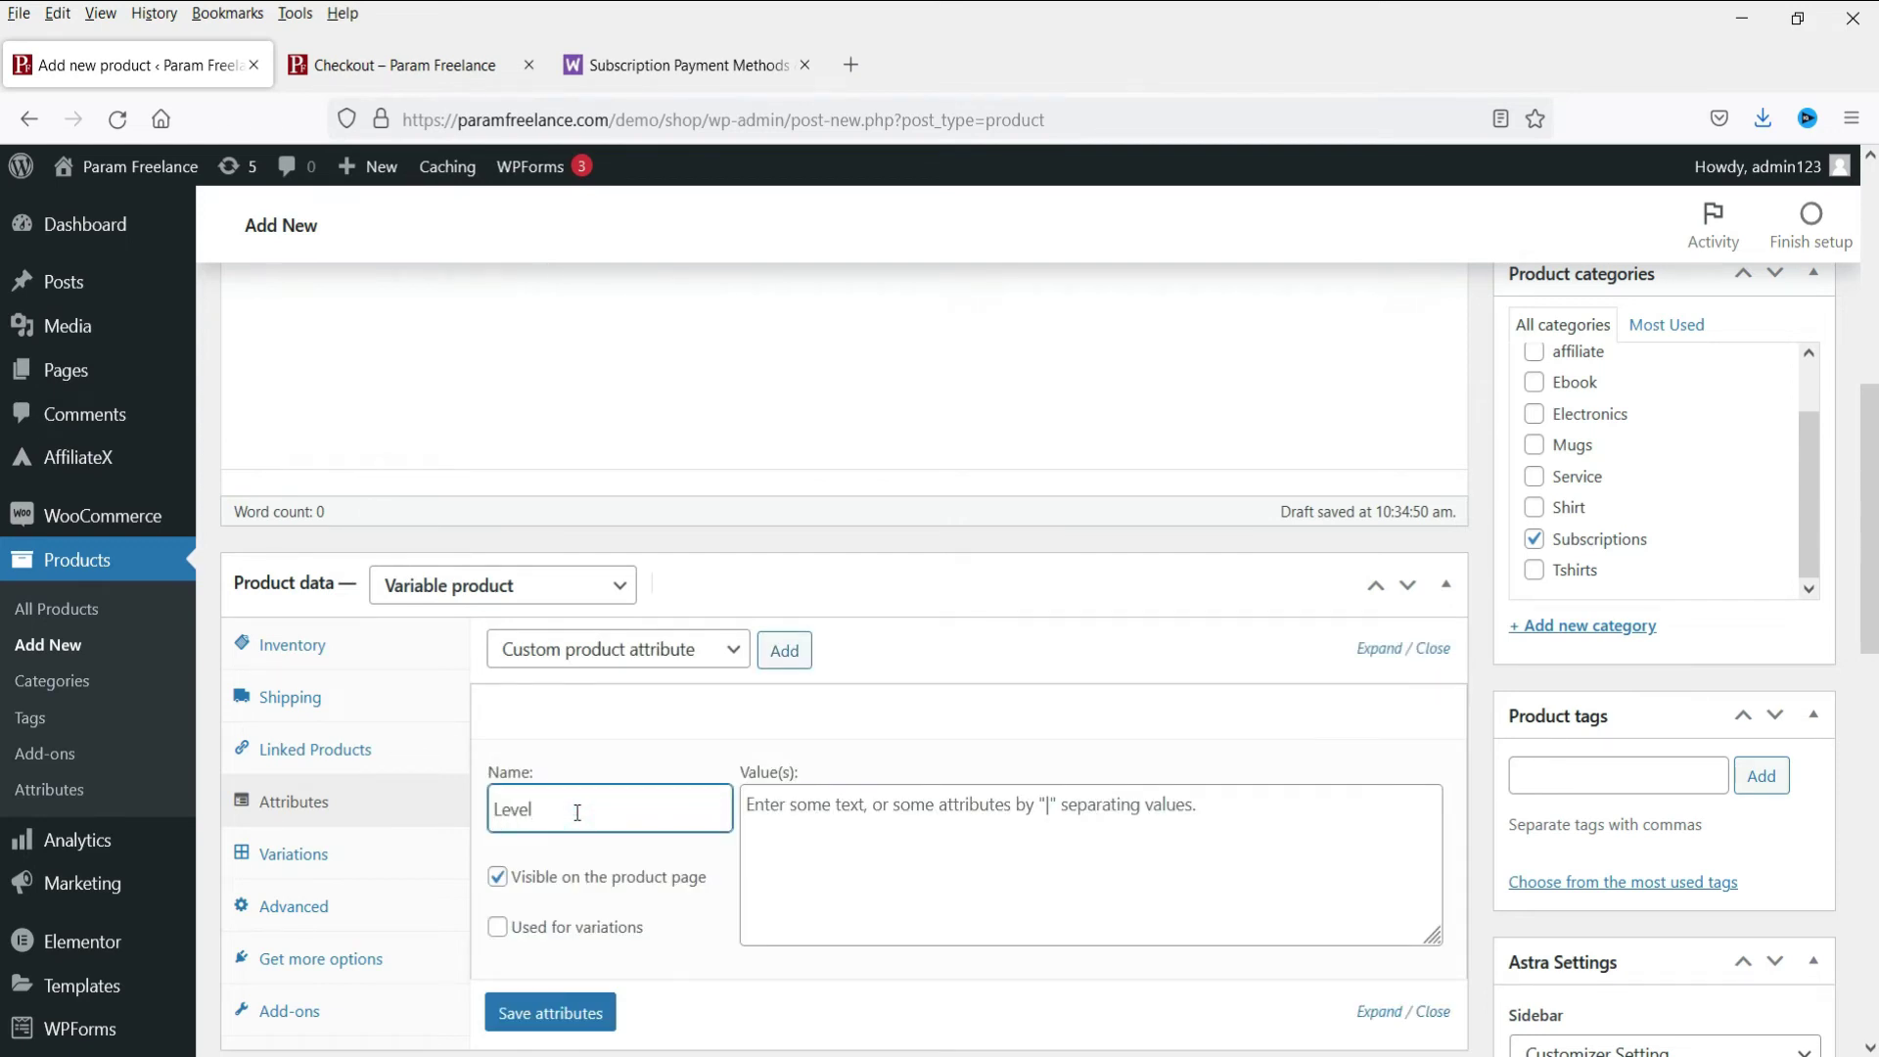
# Give the Level attribute the values Basic | Silver | Gold, enable it for variations, and save the attributes.
pyautogui.click(839, 837)
pyautogui.write('Ba')
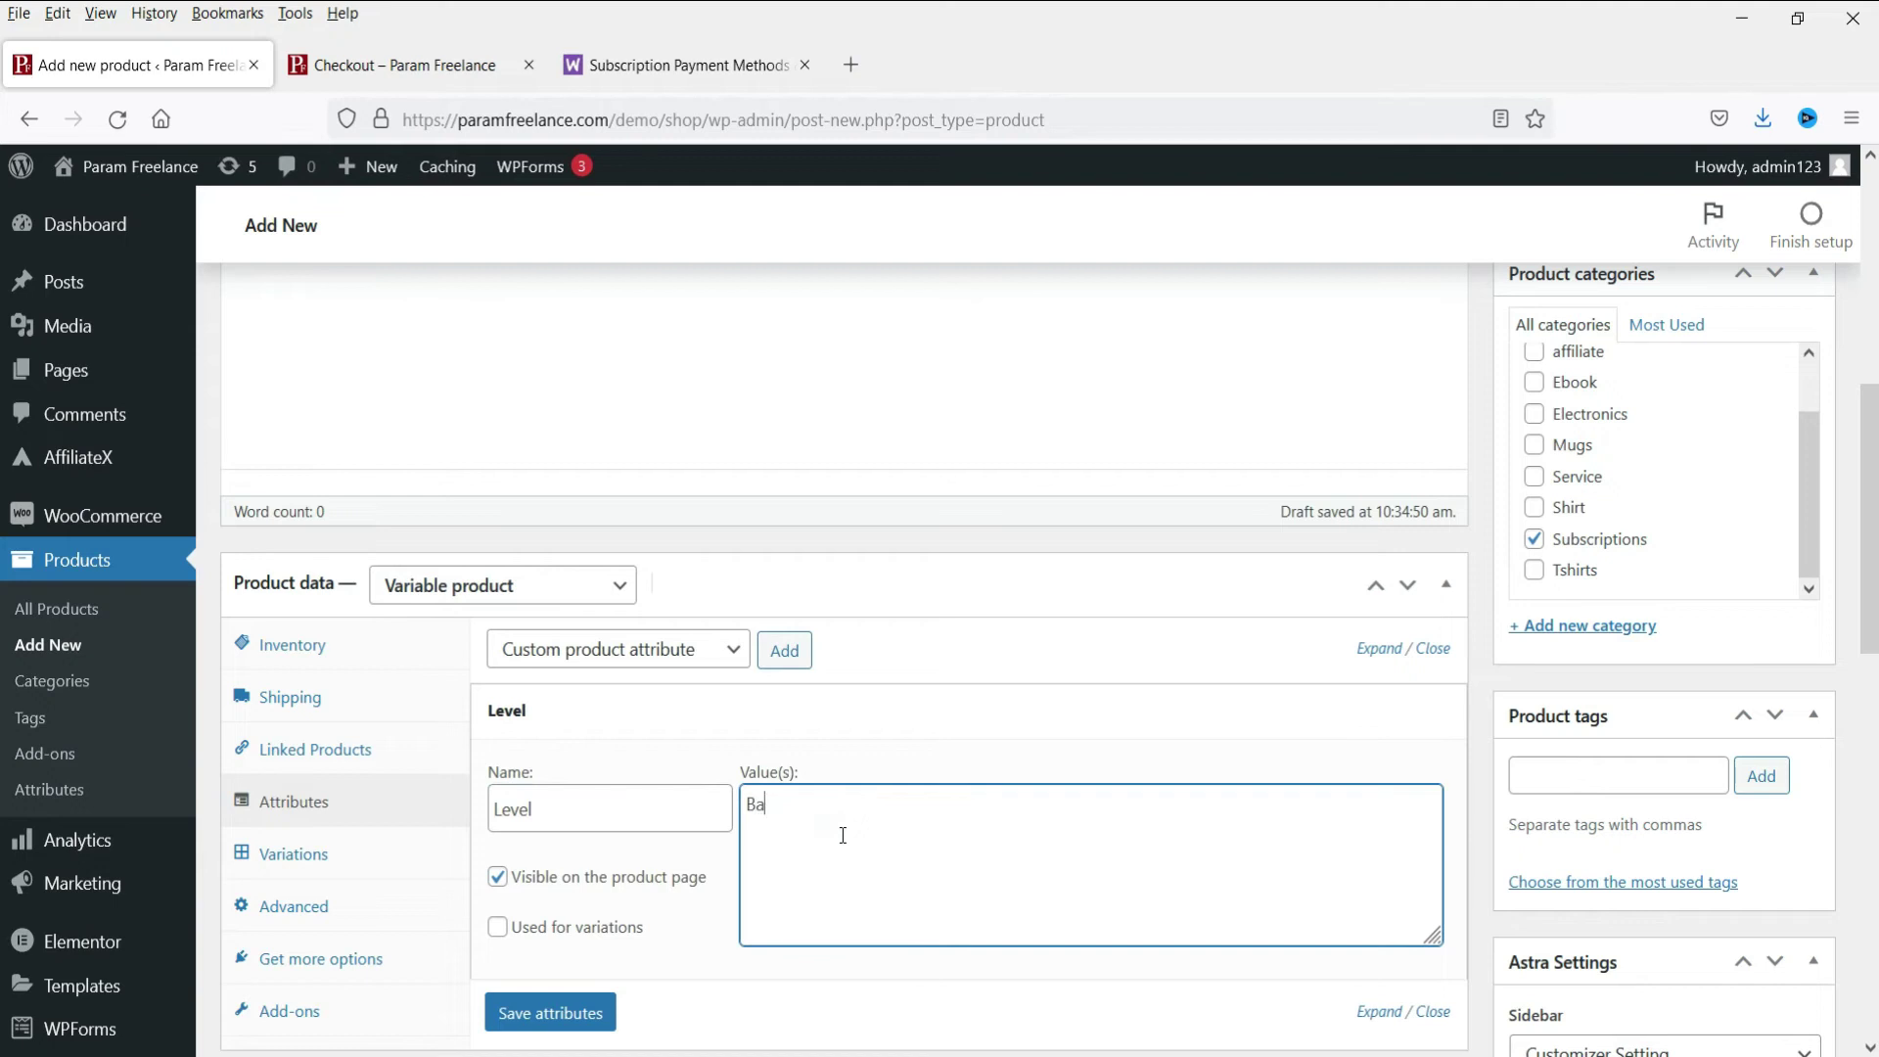
pyautogui.write('sic | Slver')
pyautogui.press('BackSpace')
pyautogui.press('BackSpace')
pyautogui.press('BackSpace')
pyautogui.press('BackSpace')
pyautogui.write('lver | Gold')
pyautogui.click(496, 929)
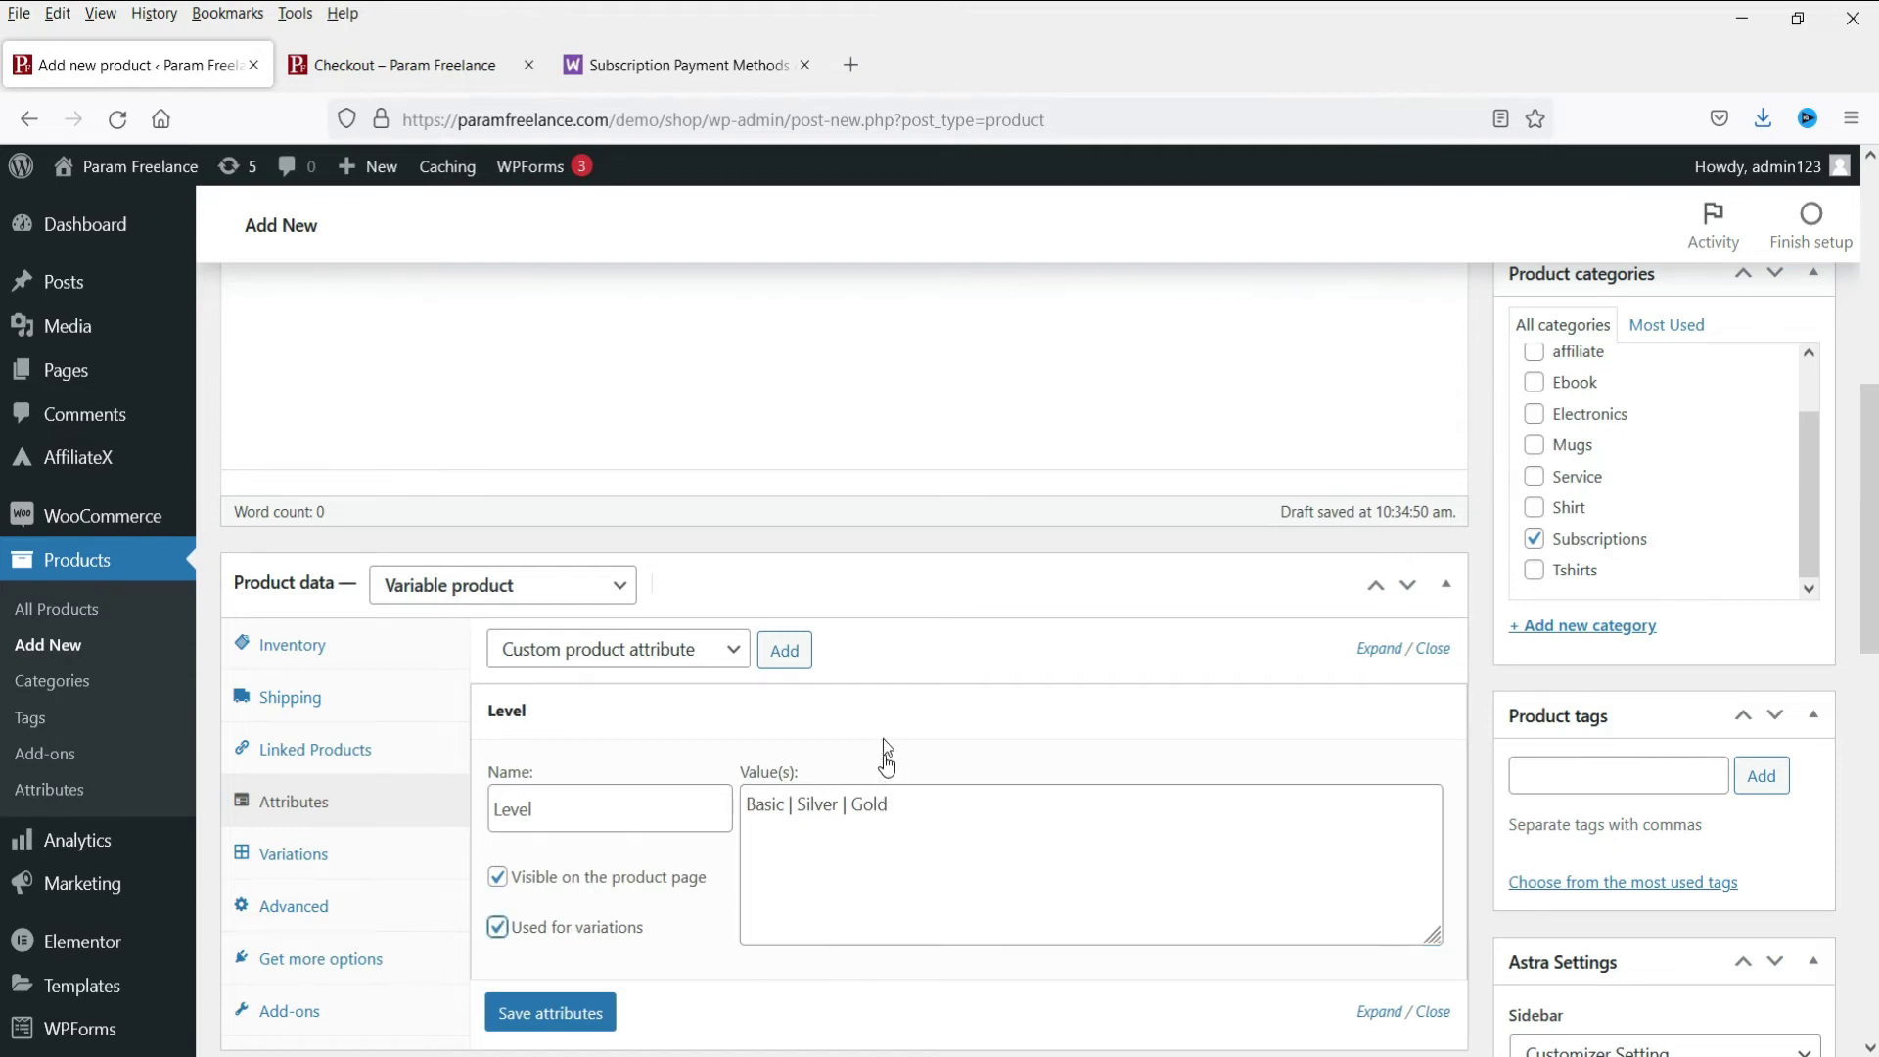
pyautogui.click(565, 1022)
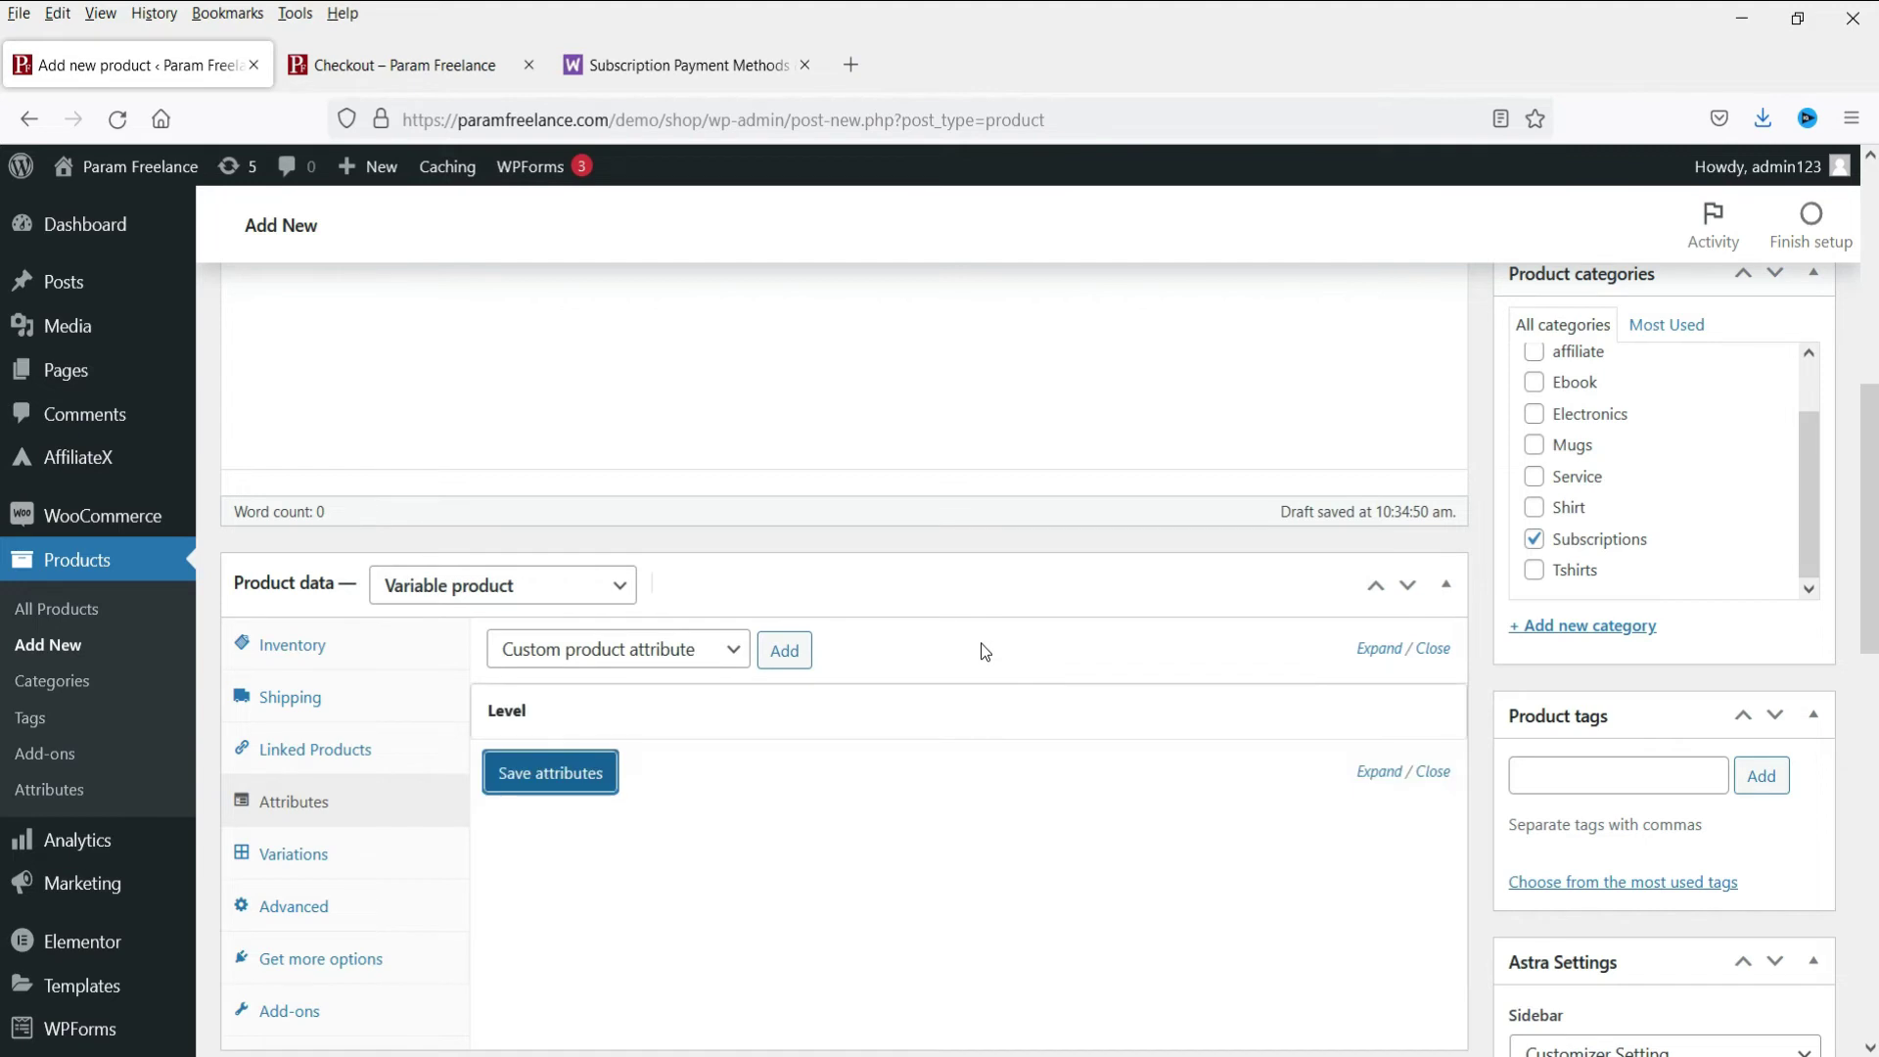
# Create product variations from all attributes and accept the prompts.
pyautogui.click(323, 855)
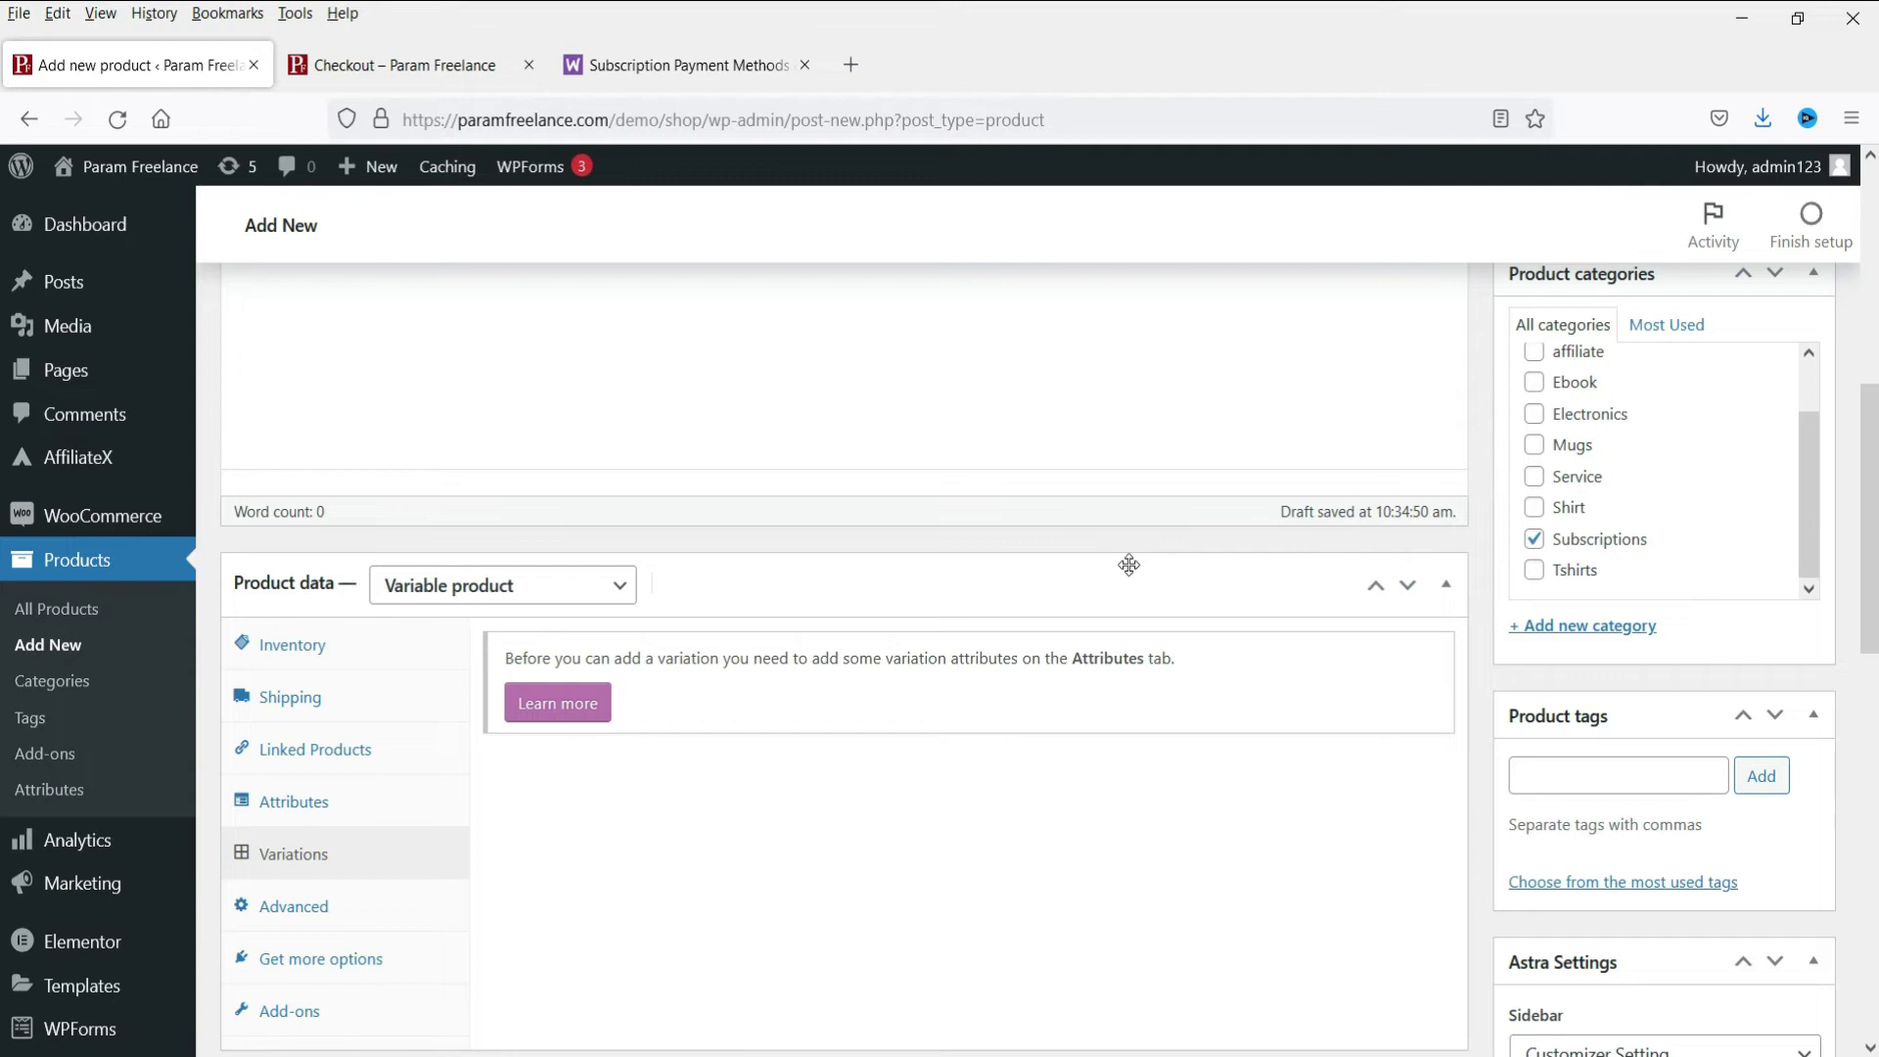
pyautogui.click(697, 651)
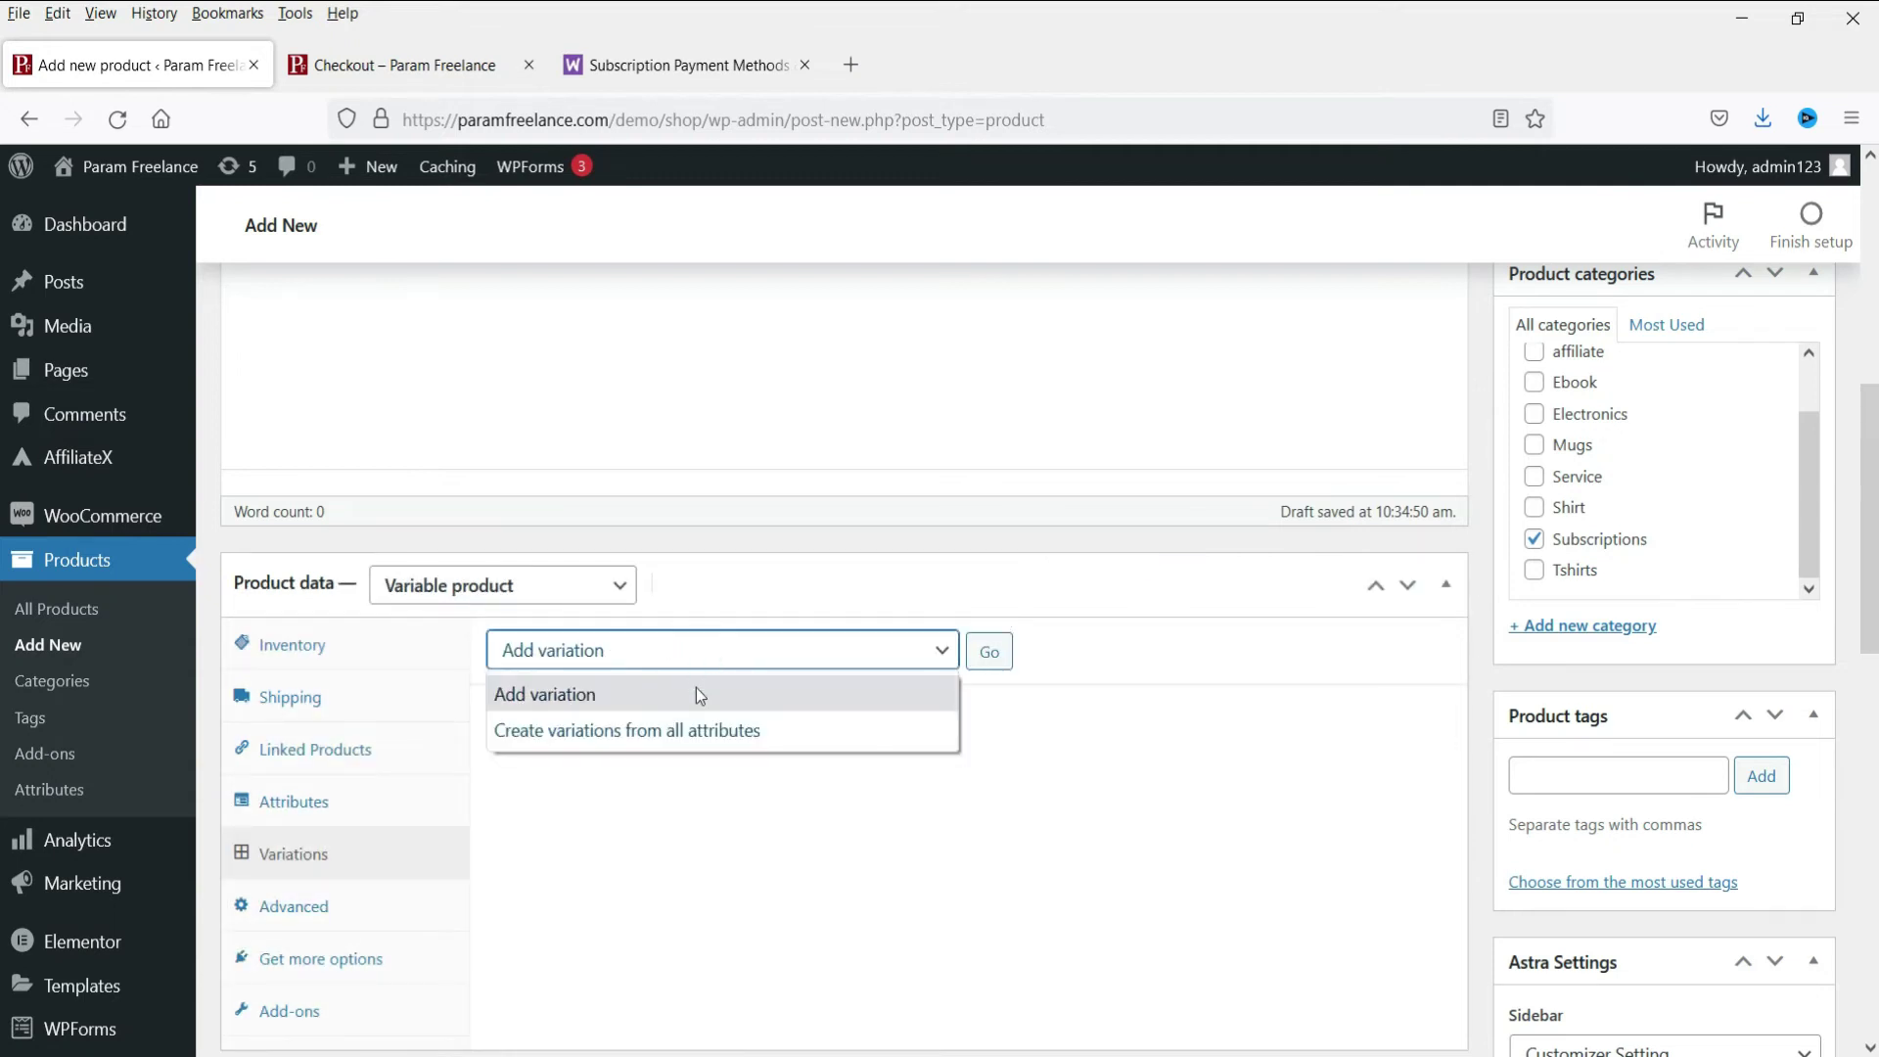
pyautogui.click(671, 741)
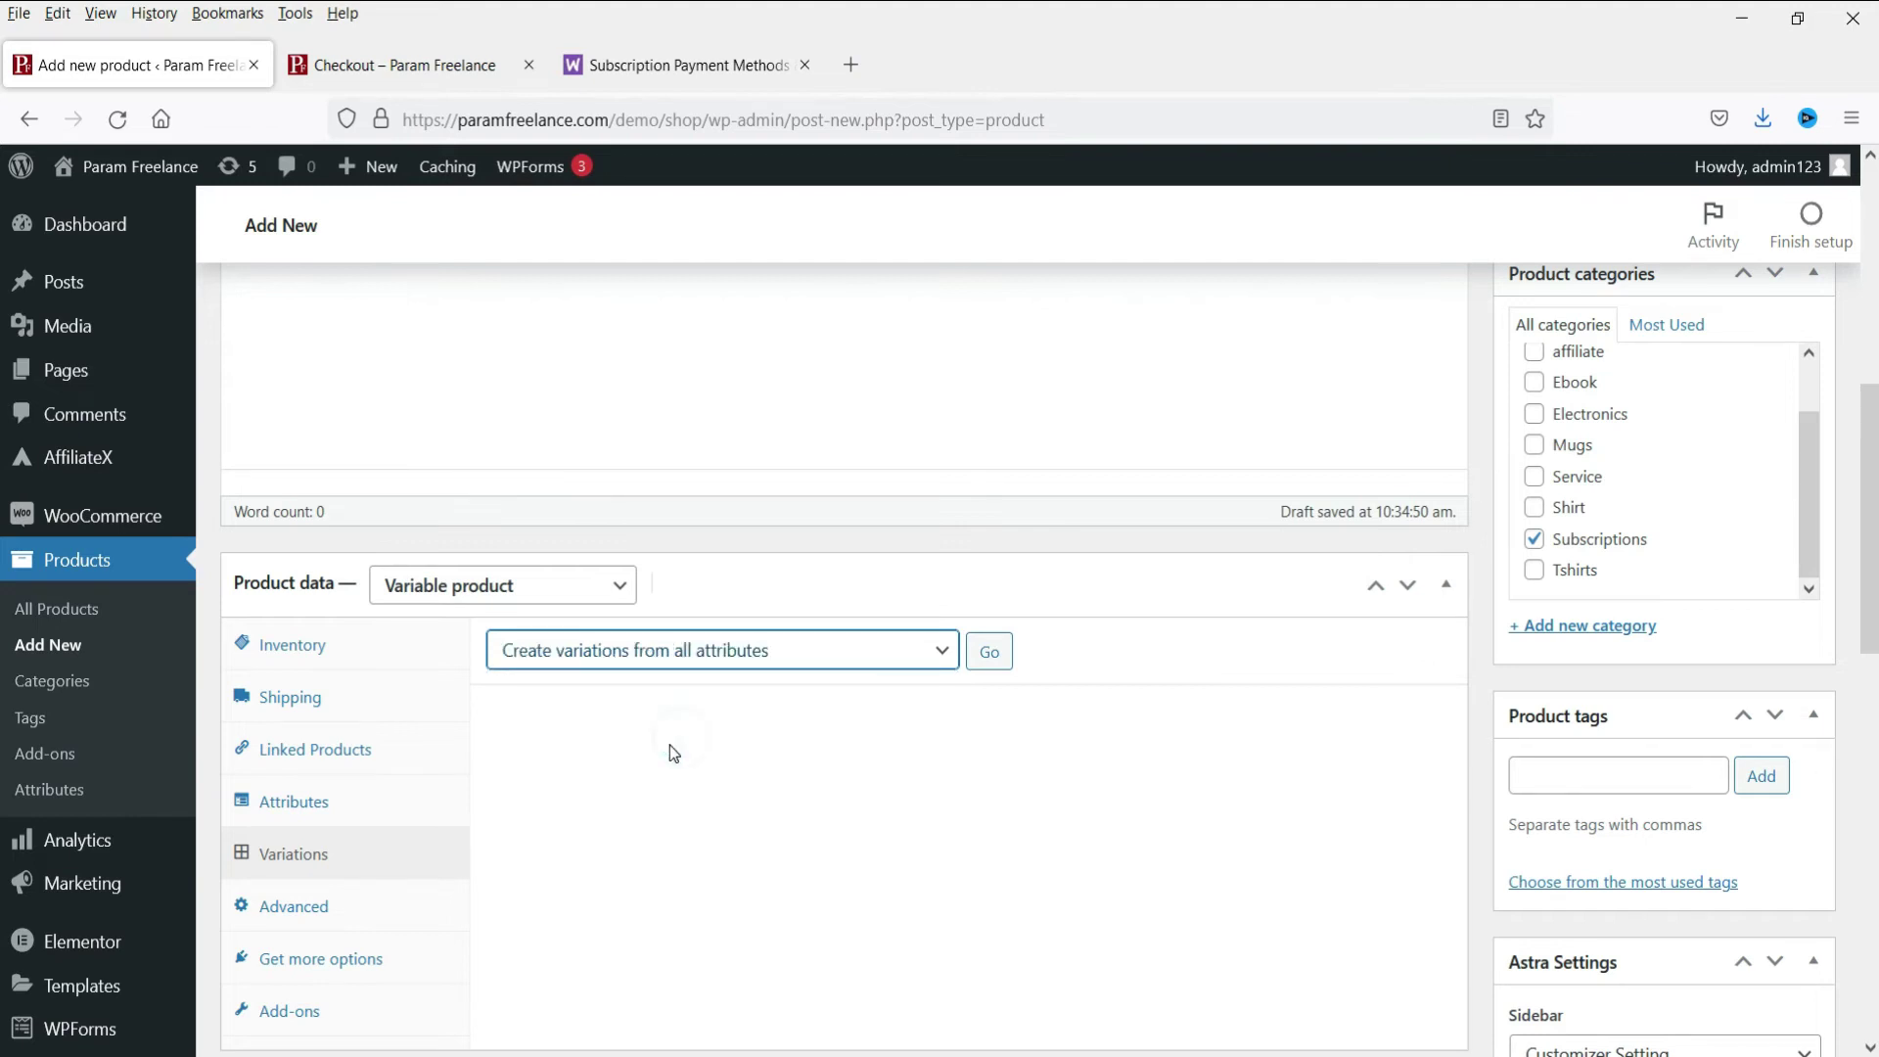
pyautogui.click(990, 654)
pyautogui.click(1055, 682)
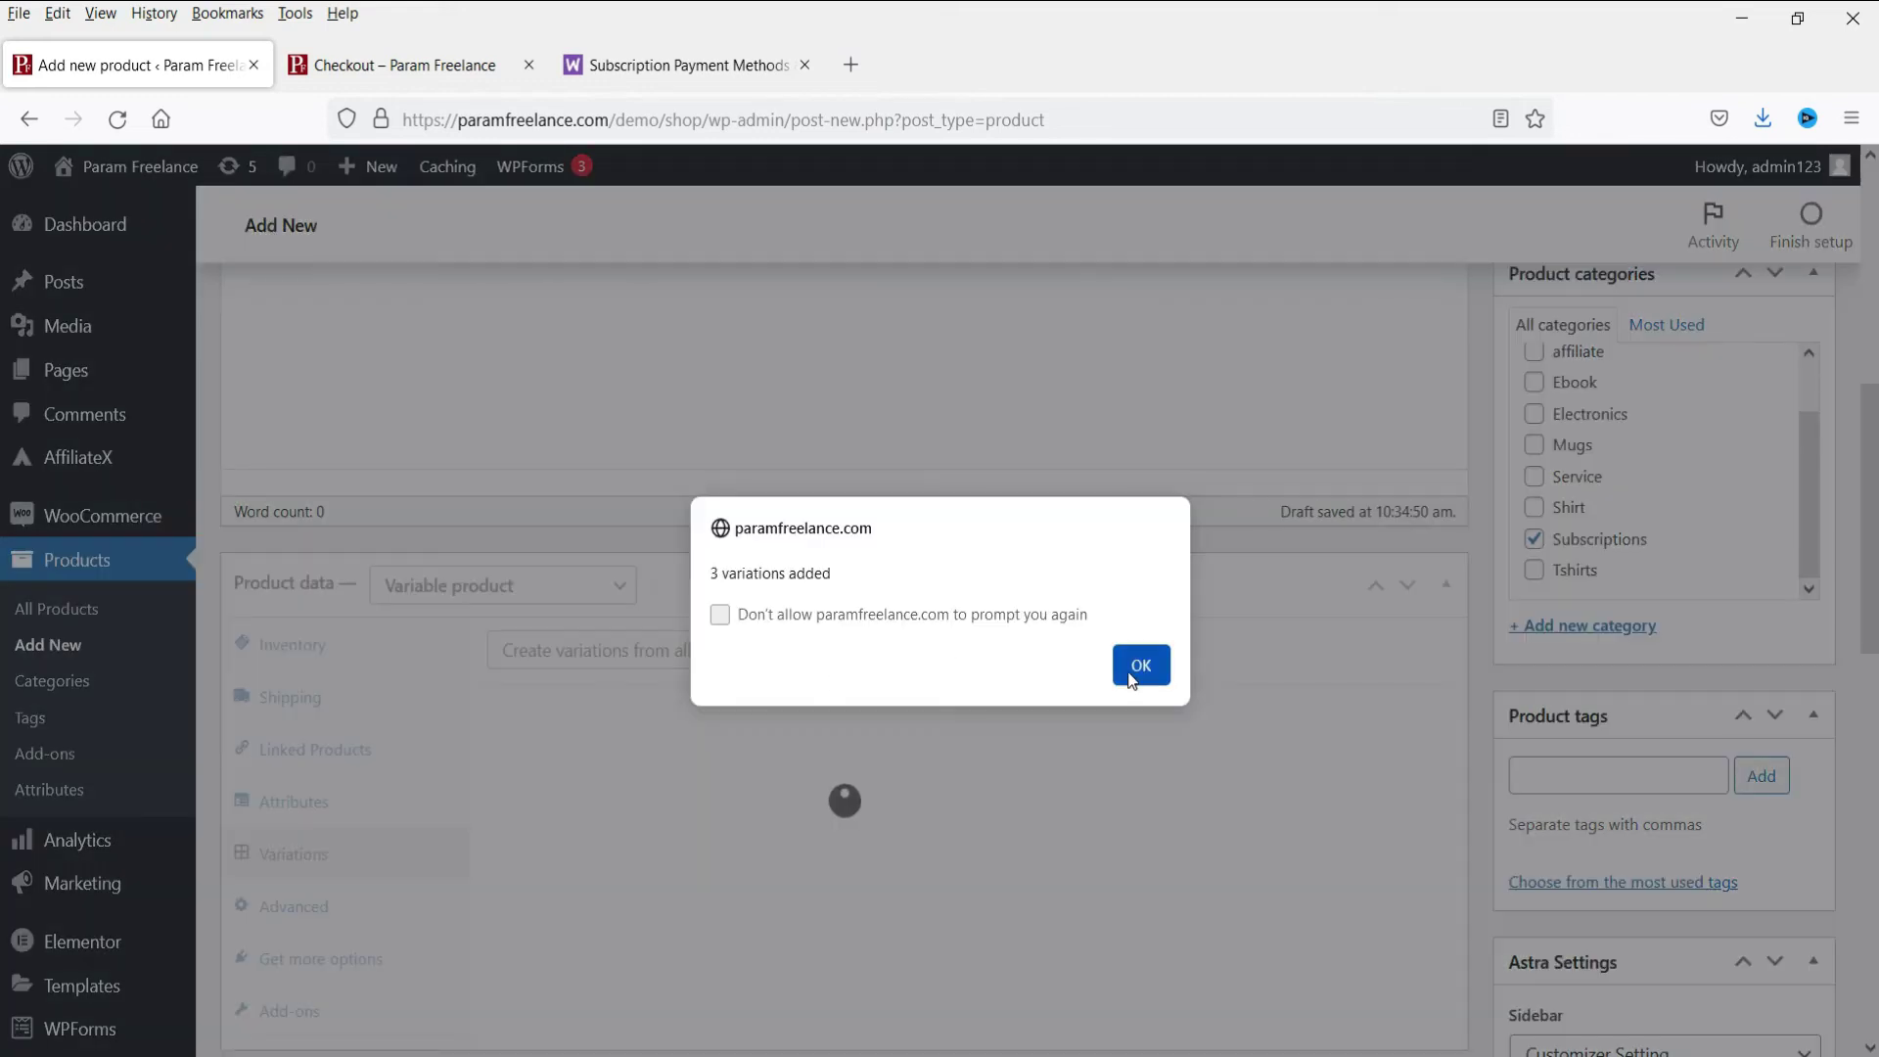
pyautogui.click(1132, 677)
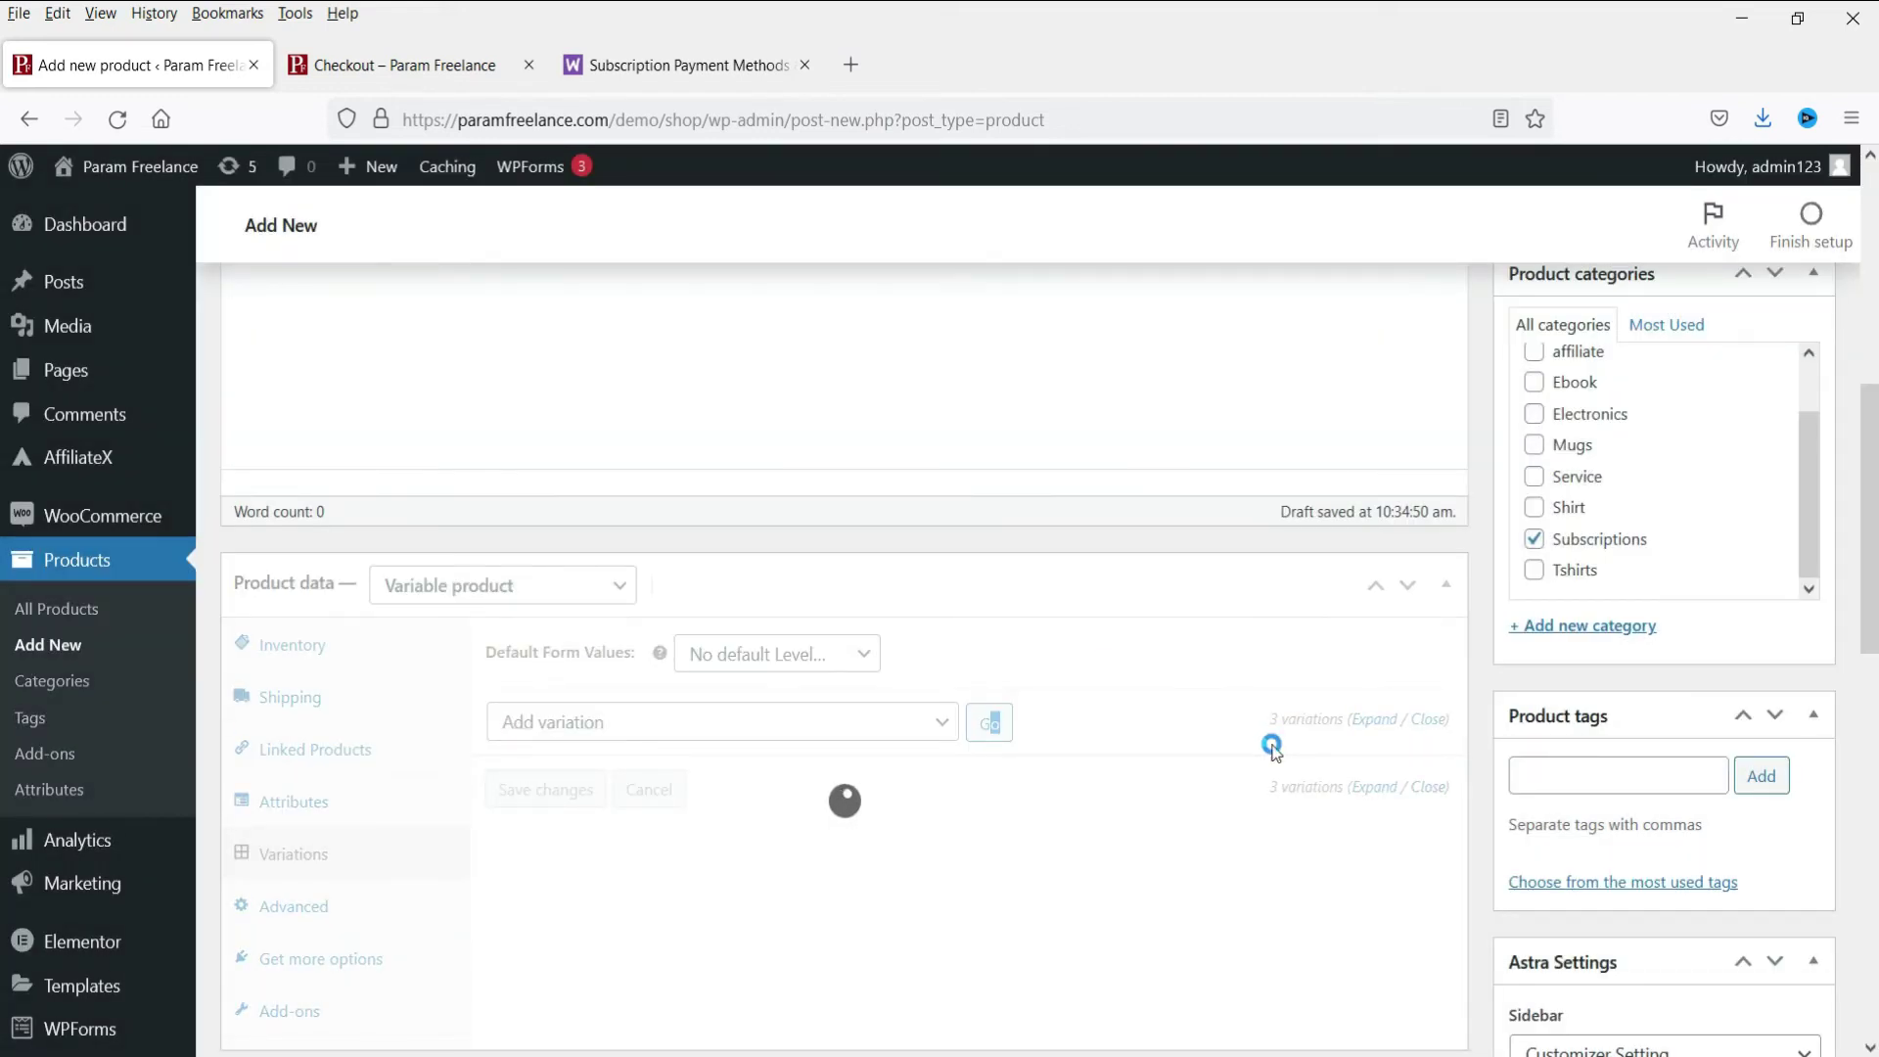
pyautogui.scroll(-3, 954, 747)
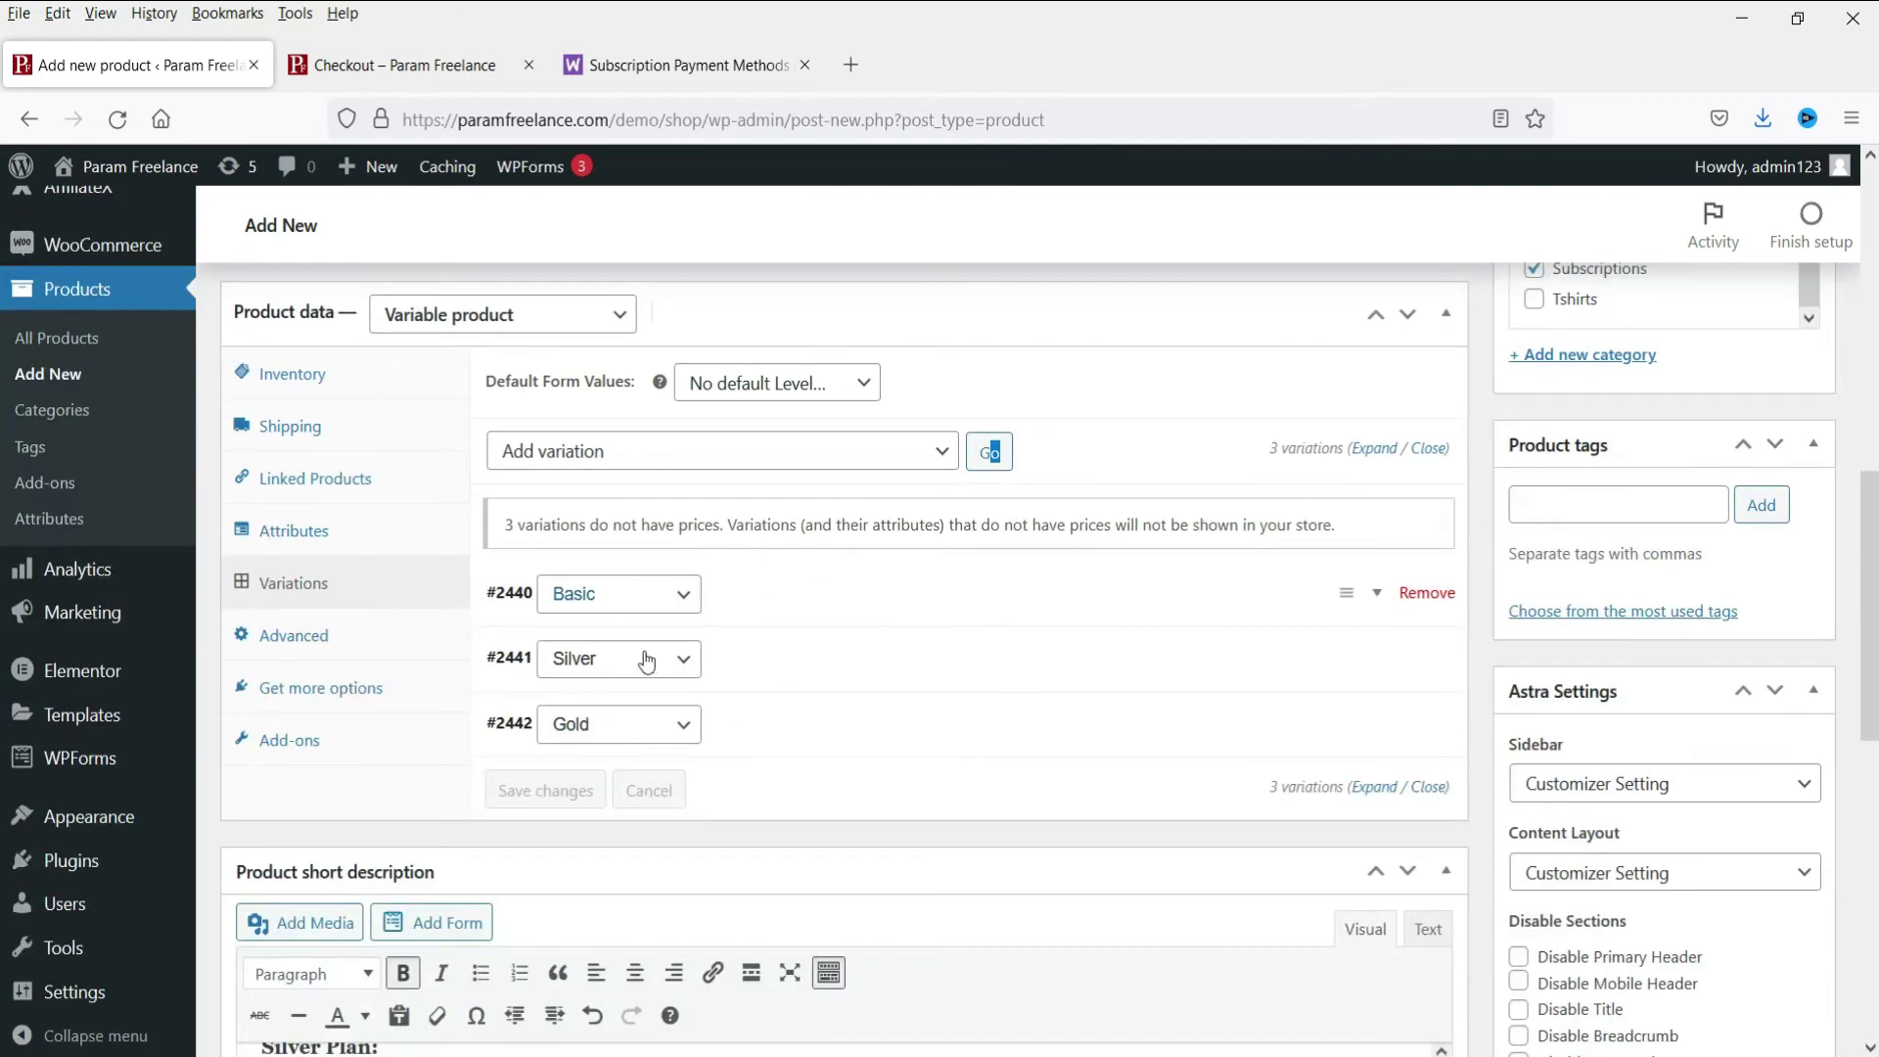
# Publish the SEO Services product and open its store page in a new tab to check the plans and availability.
pyautogui.scroll(4, 1875, 677)
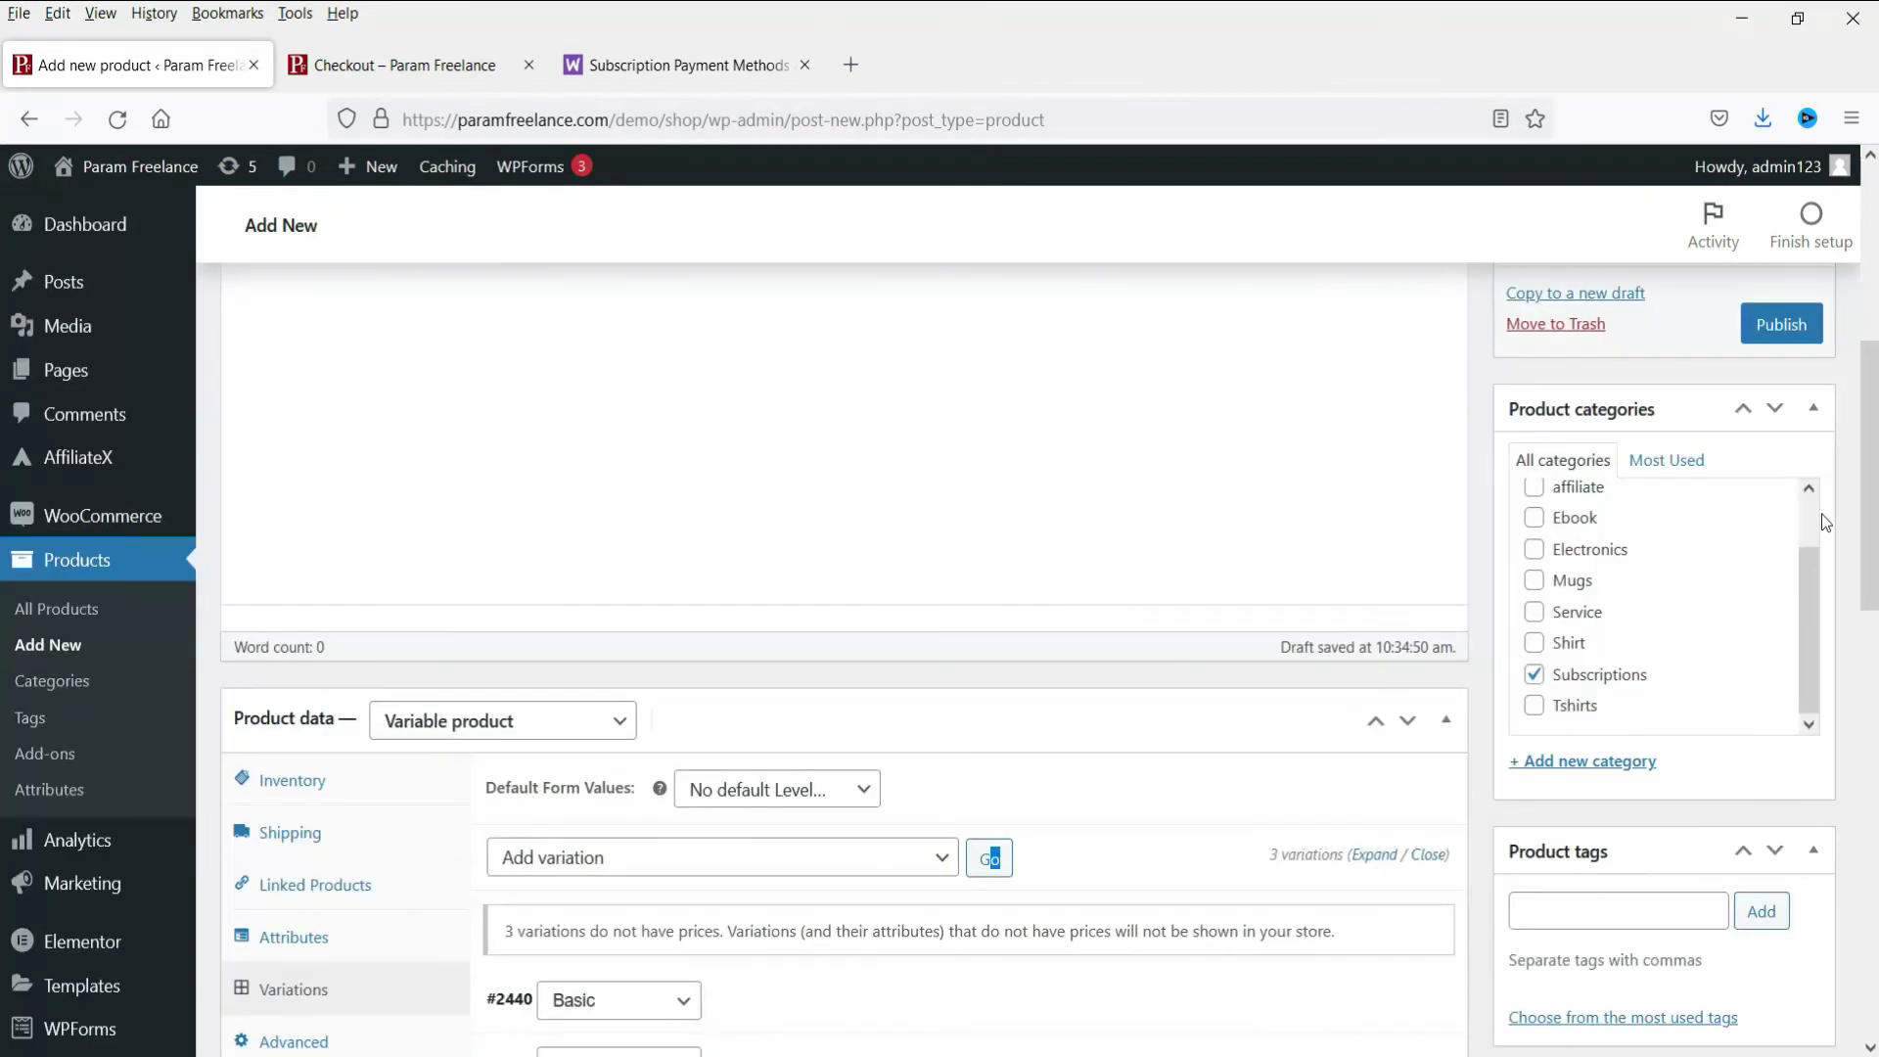
pyautogui.click(1778, 323)
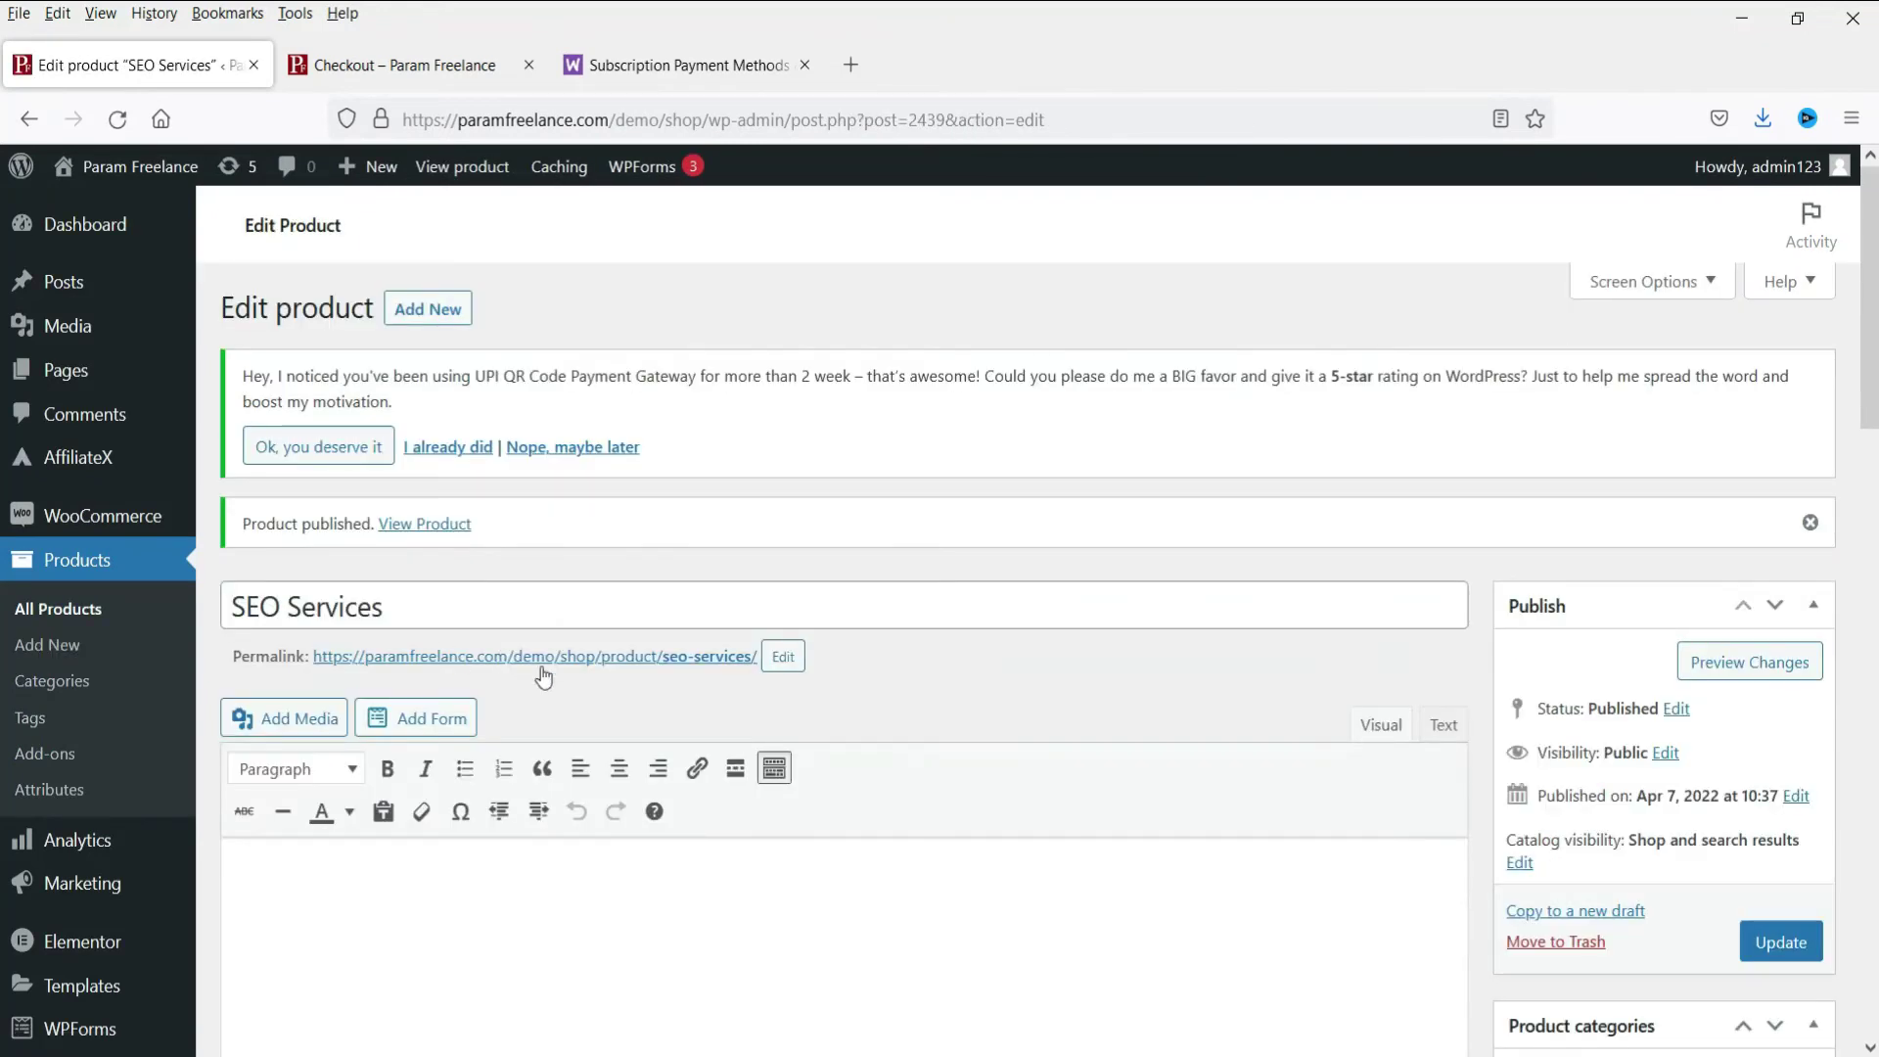
pyautogui.rightClick(719, 663)
pyautogui.click(725, 679)
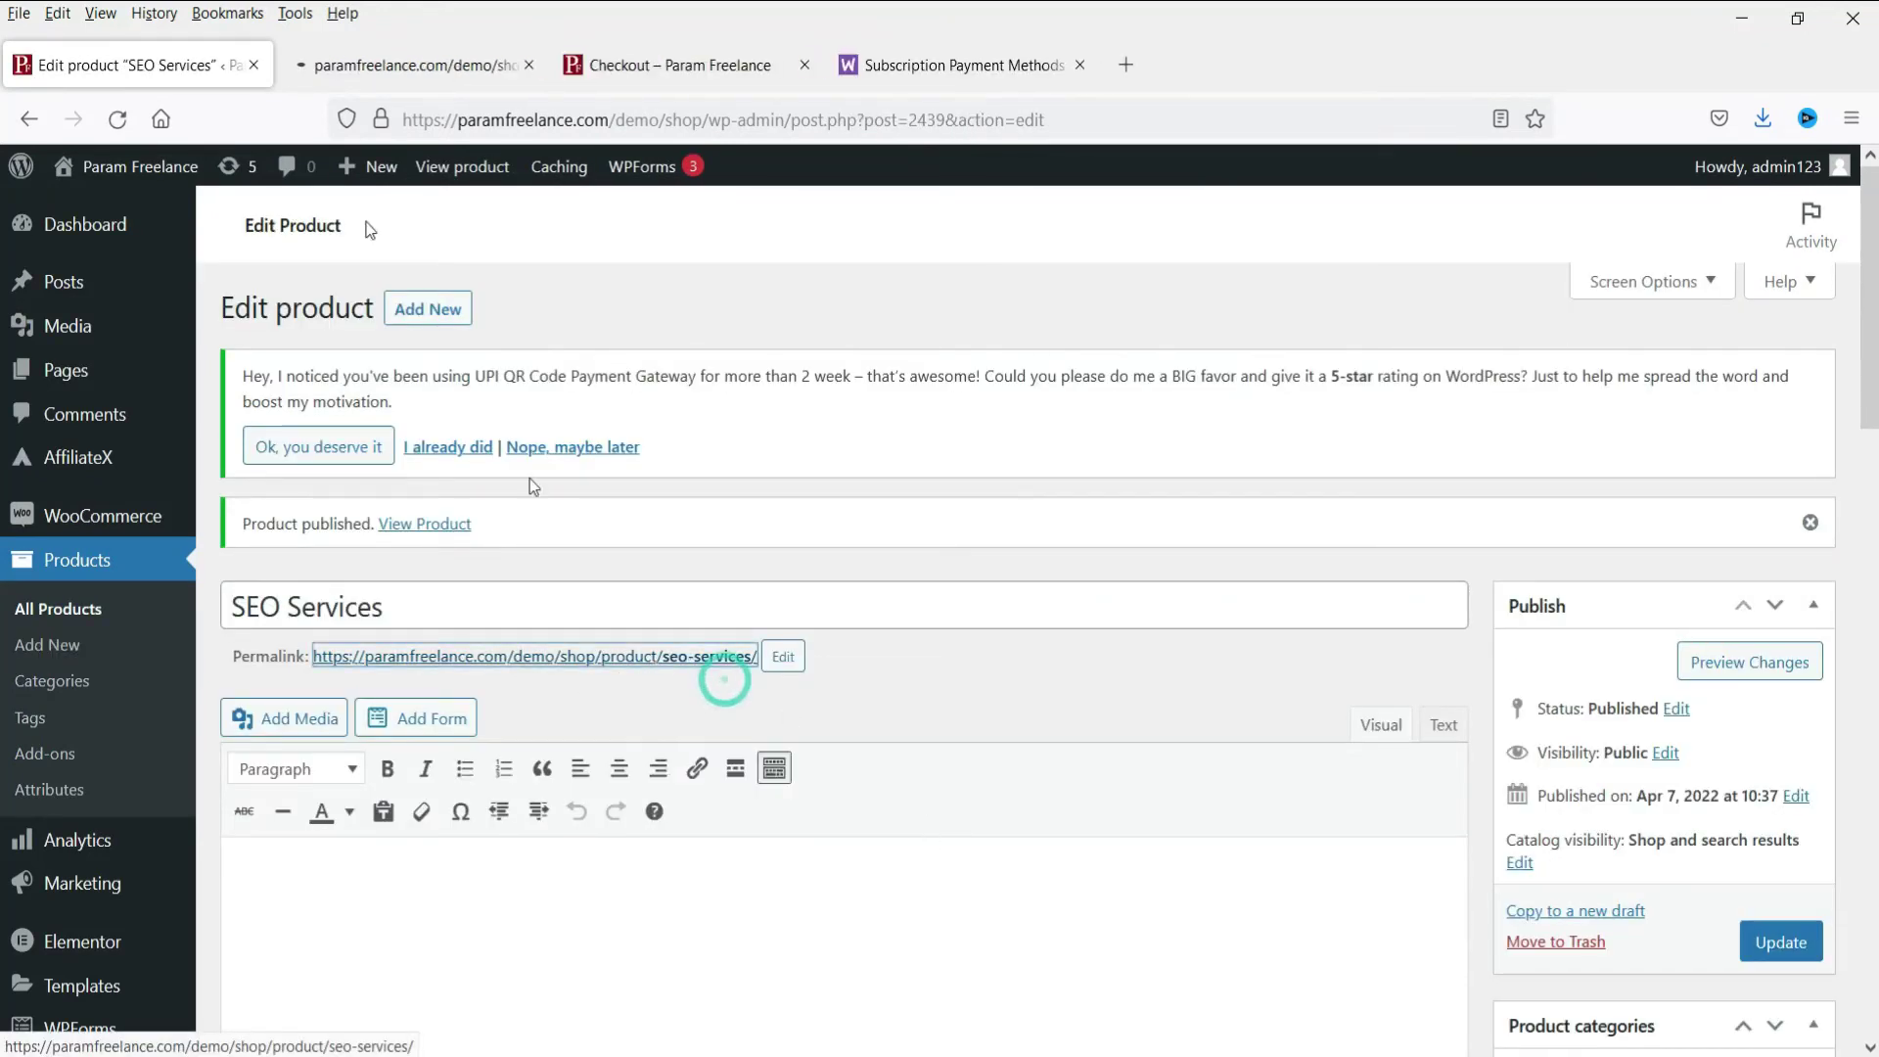
pyautogui.scroll(-3, 1430, 493)
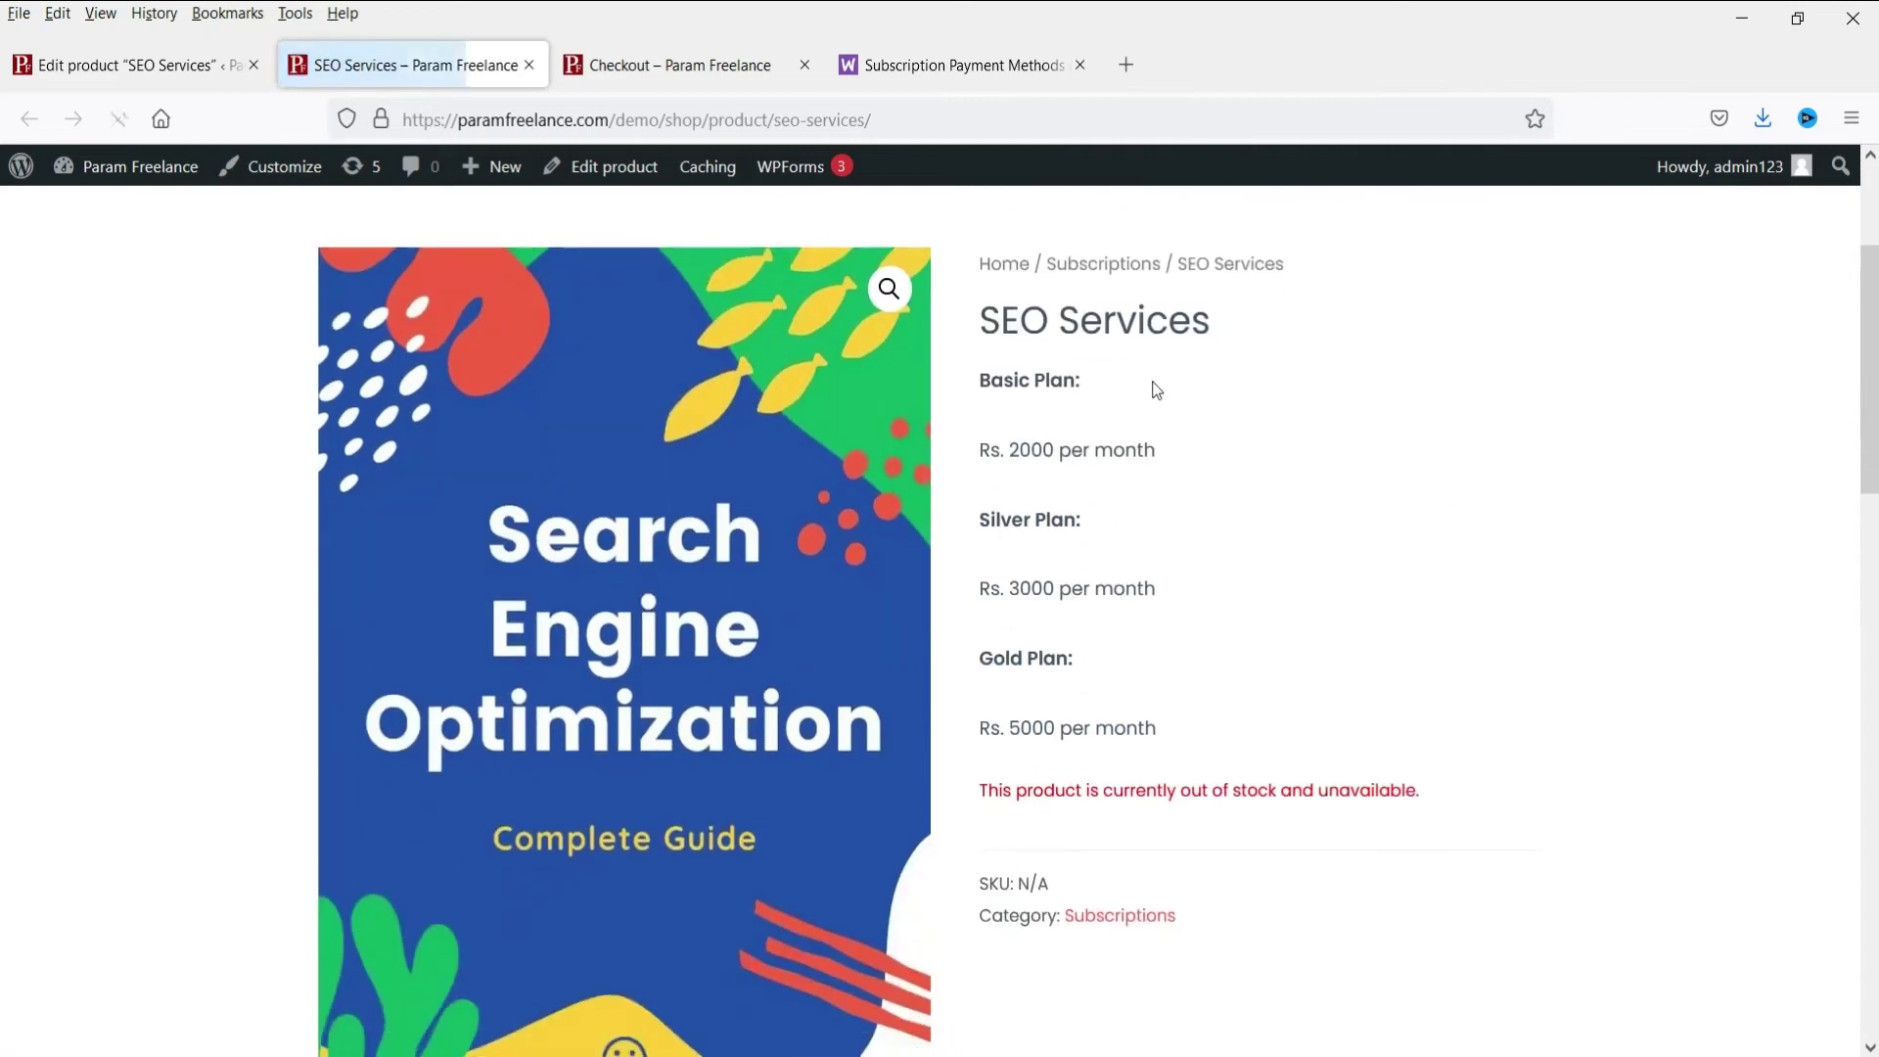
pyautogui.scroll(-2, 1273, 460)
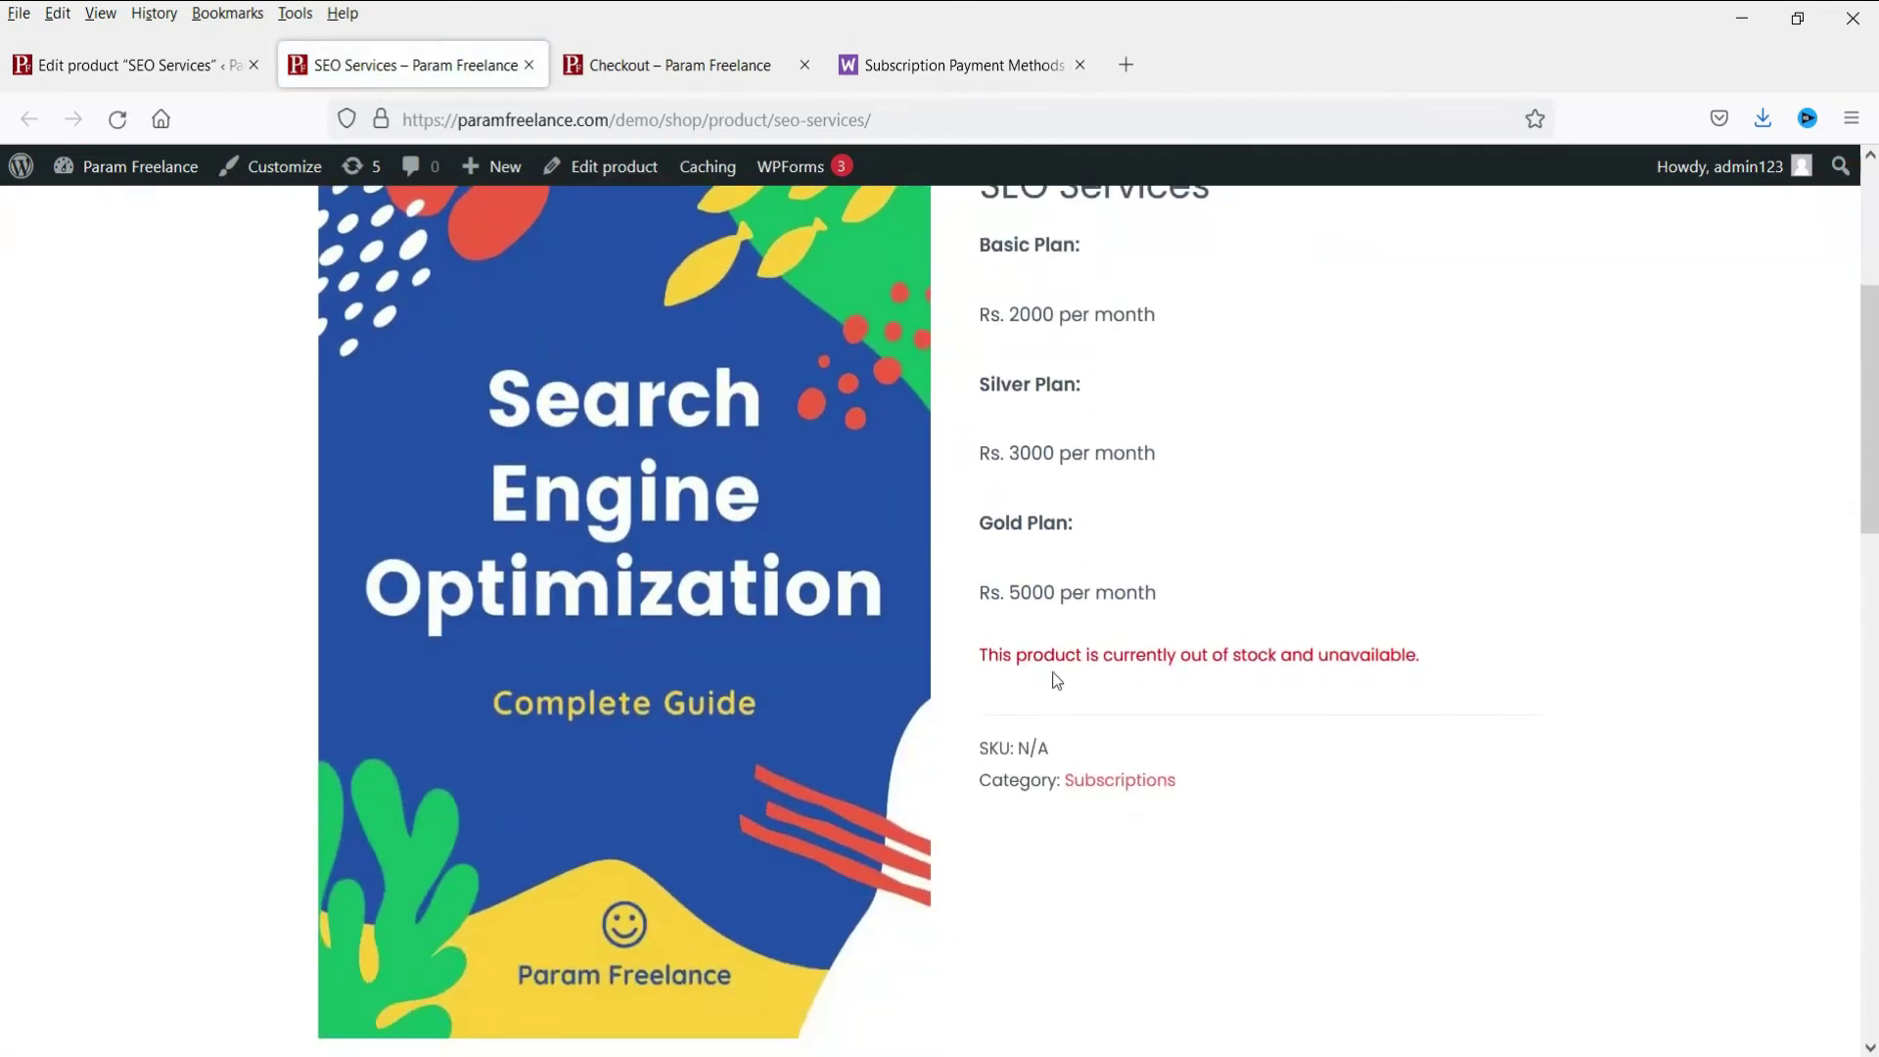
pyautogui.moveTo(992, 659); pyautogui.dragTo(1390, 654)
pyautogui.click(1486, 657)
# Return to the product editor and change the product type to Variable subscription.
pyautogui.click(120, 63)
pyautogui.scroll(-10, 1100, 417)
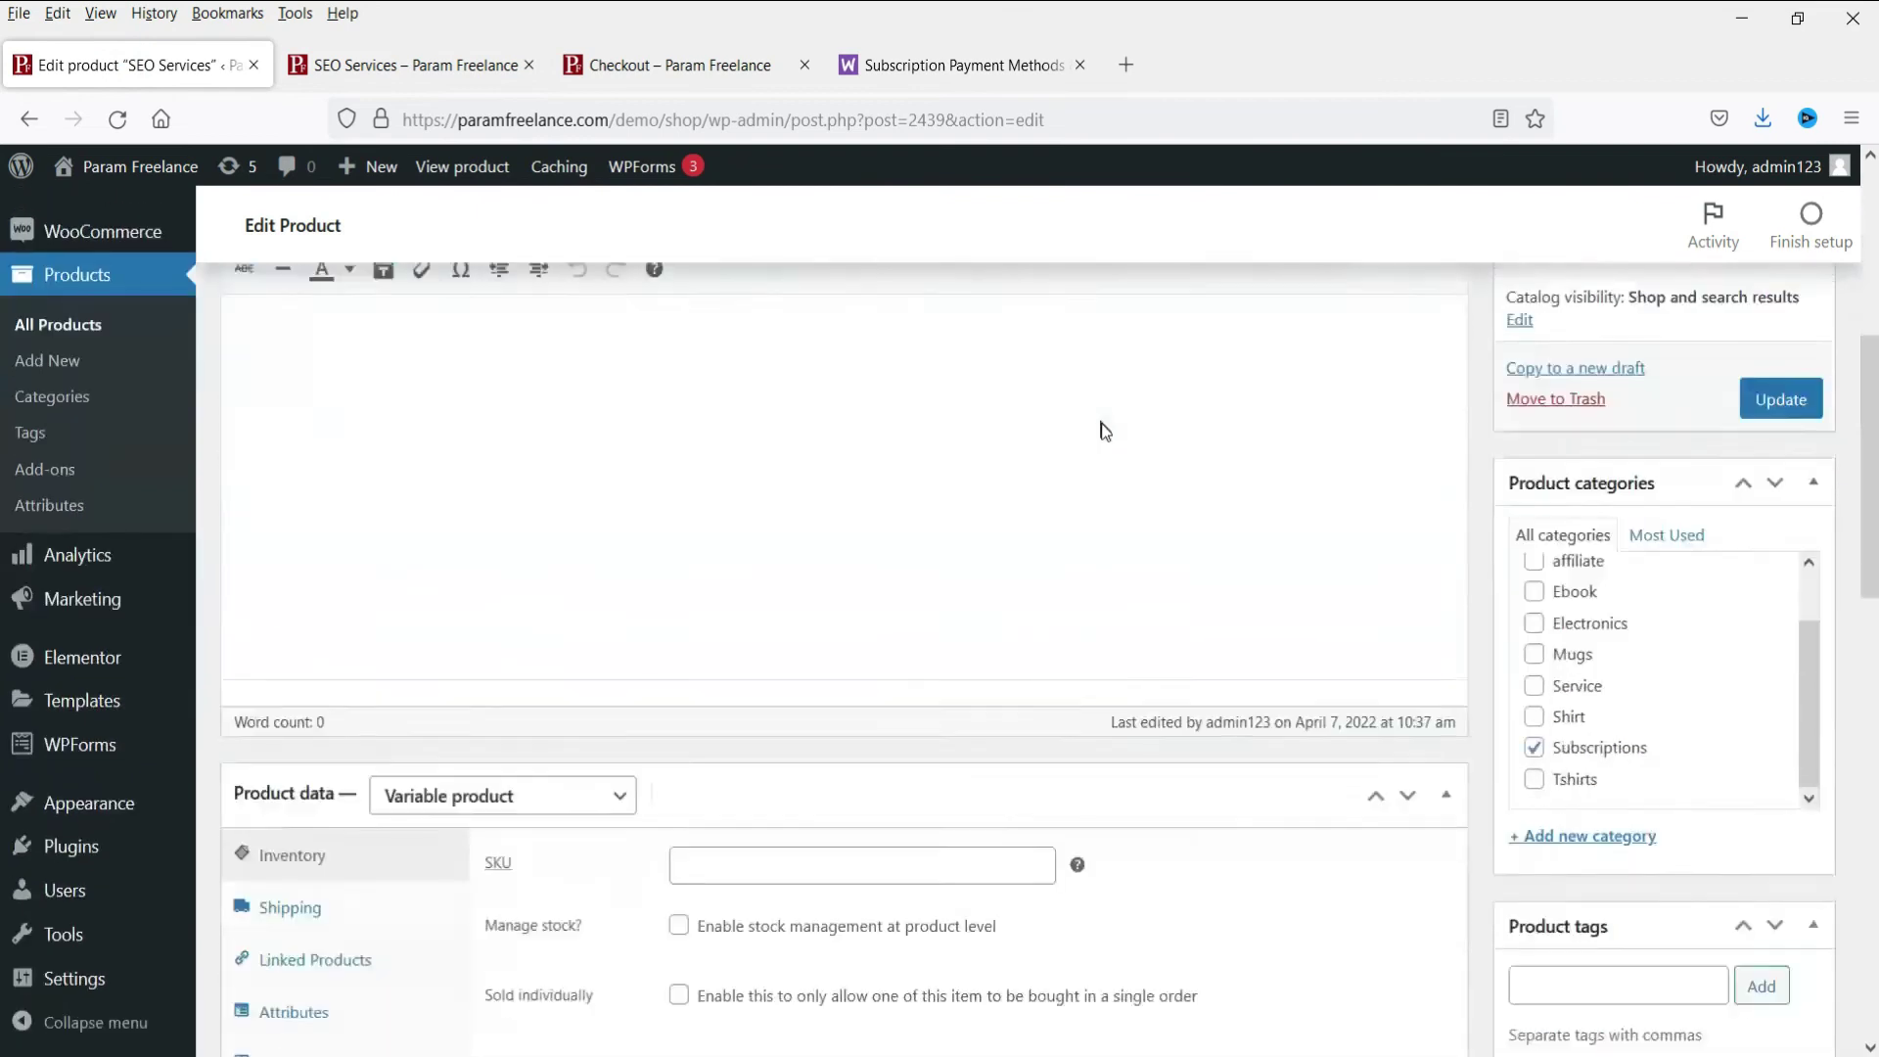
pyautogui.click(563, 392)
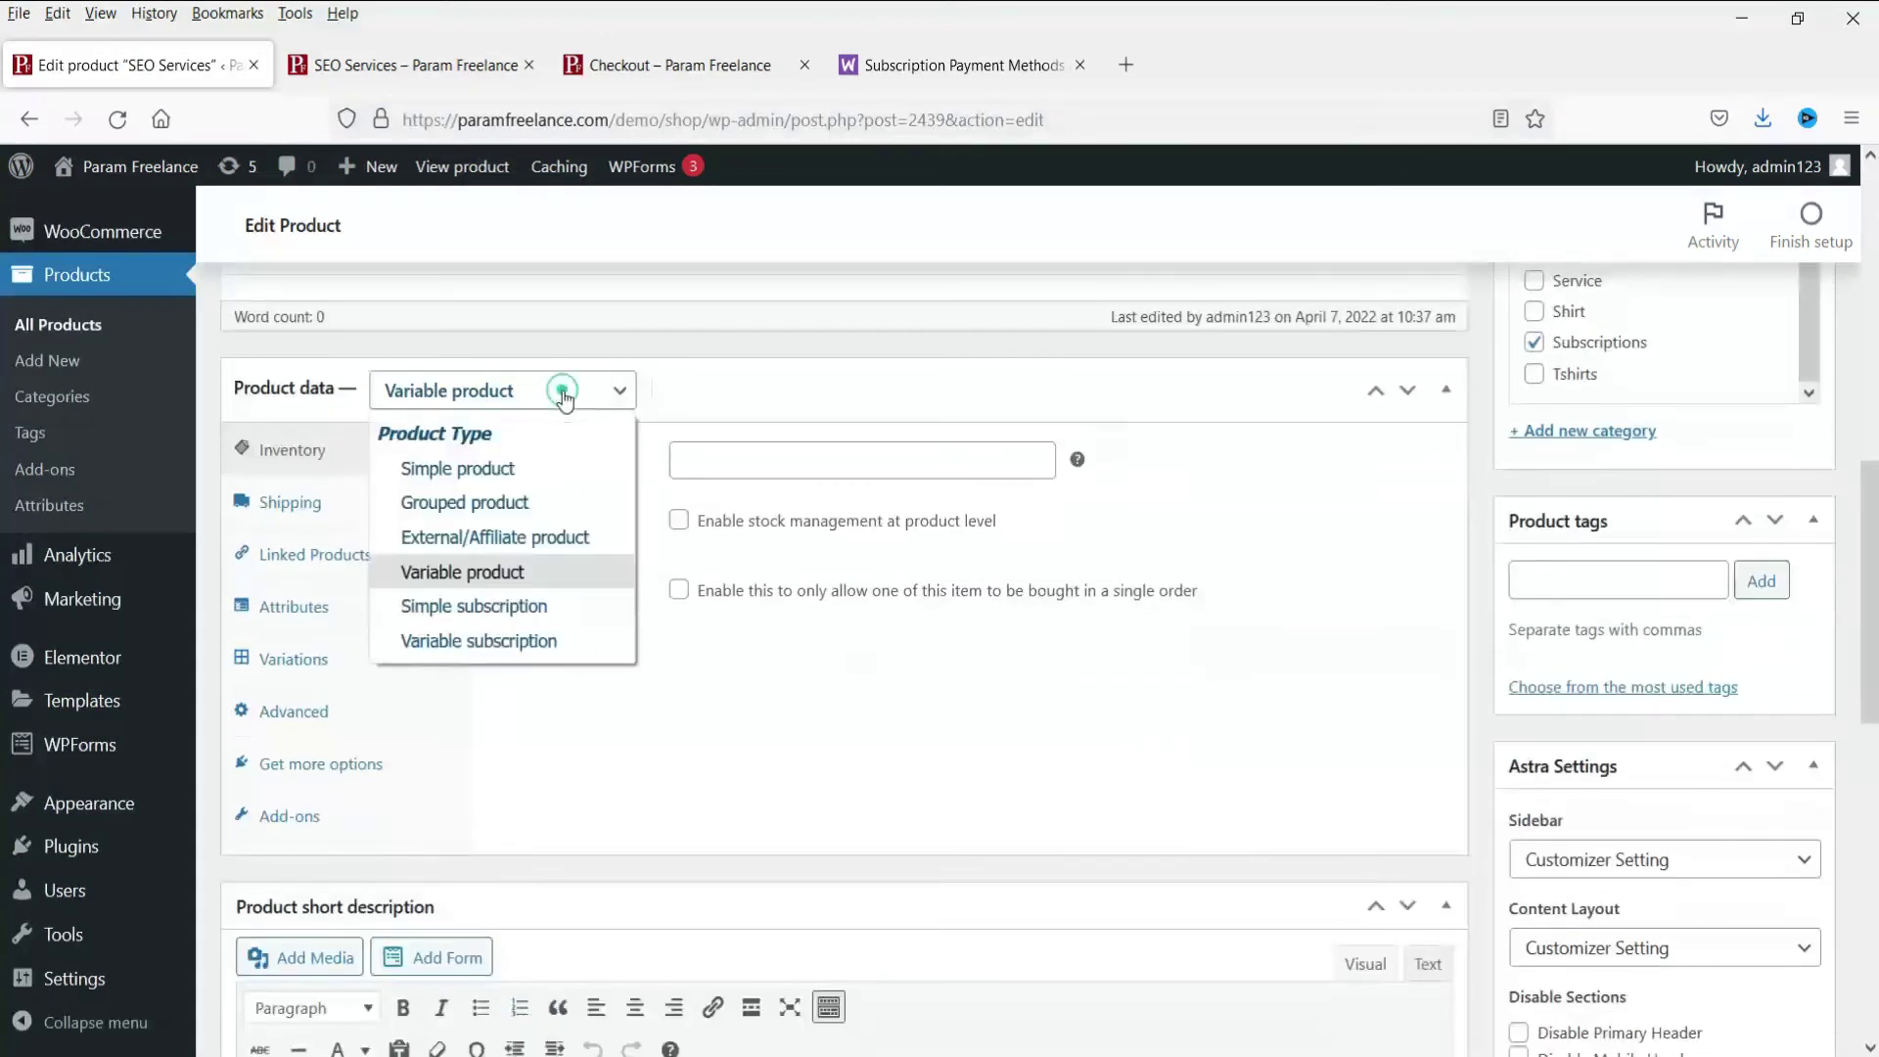
pyautogui.click(575, 642)
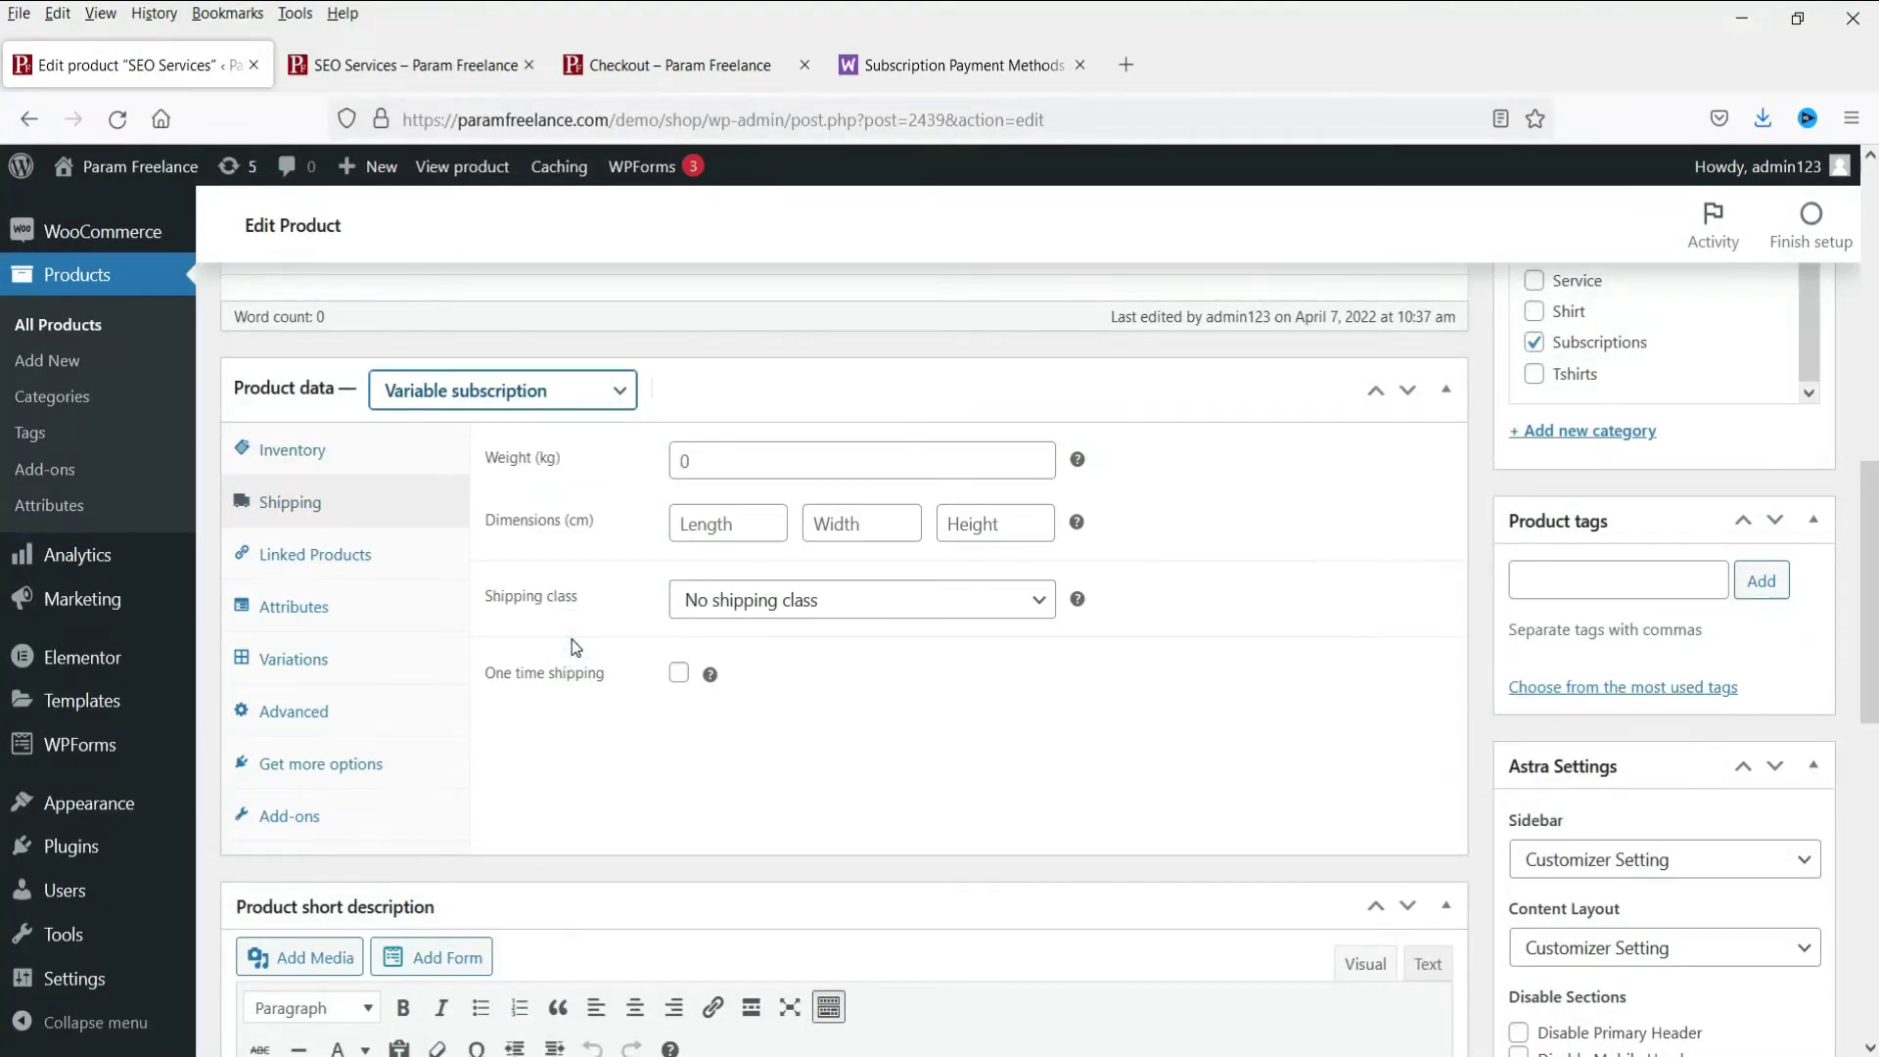
# Expand the Basic variation and set its sign-up fee to 200 and its free trial to 7 days.
pyautogui.click(329, 661)
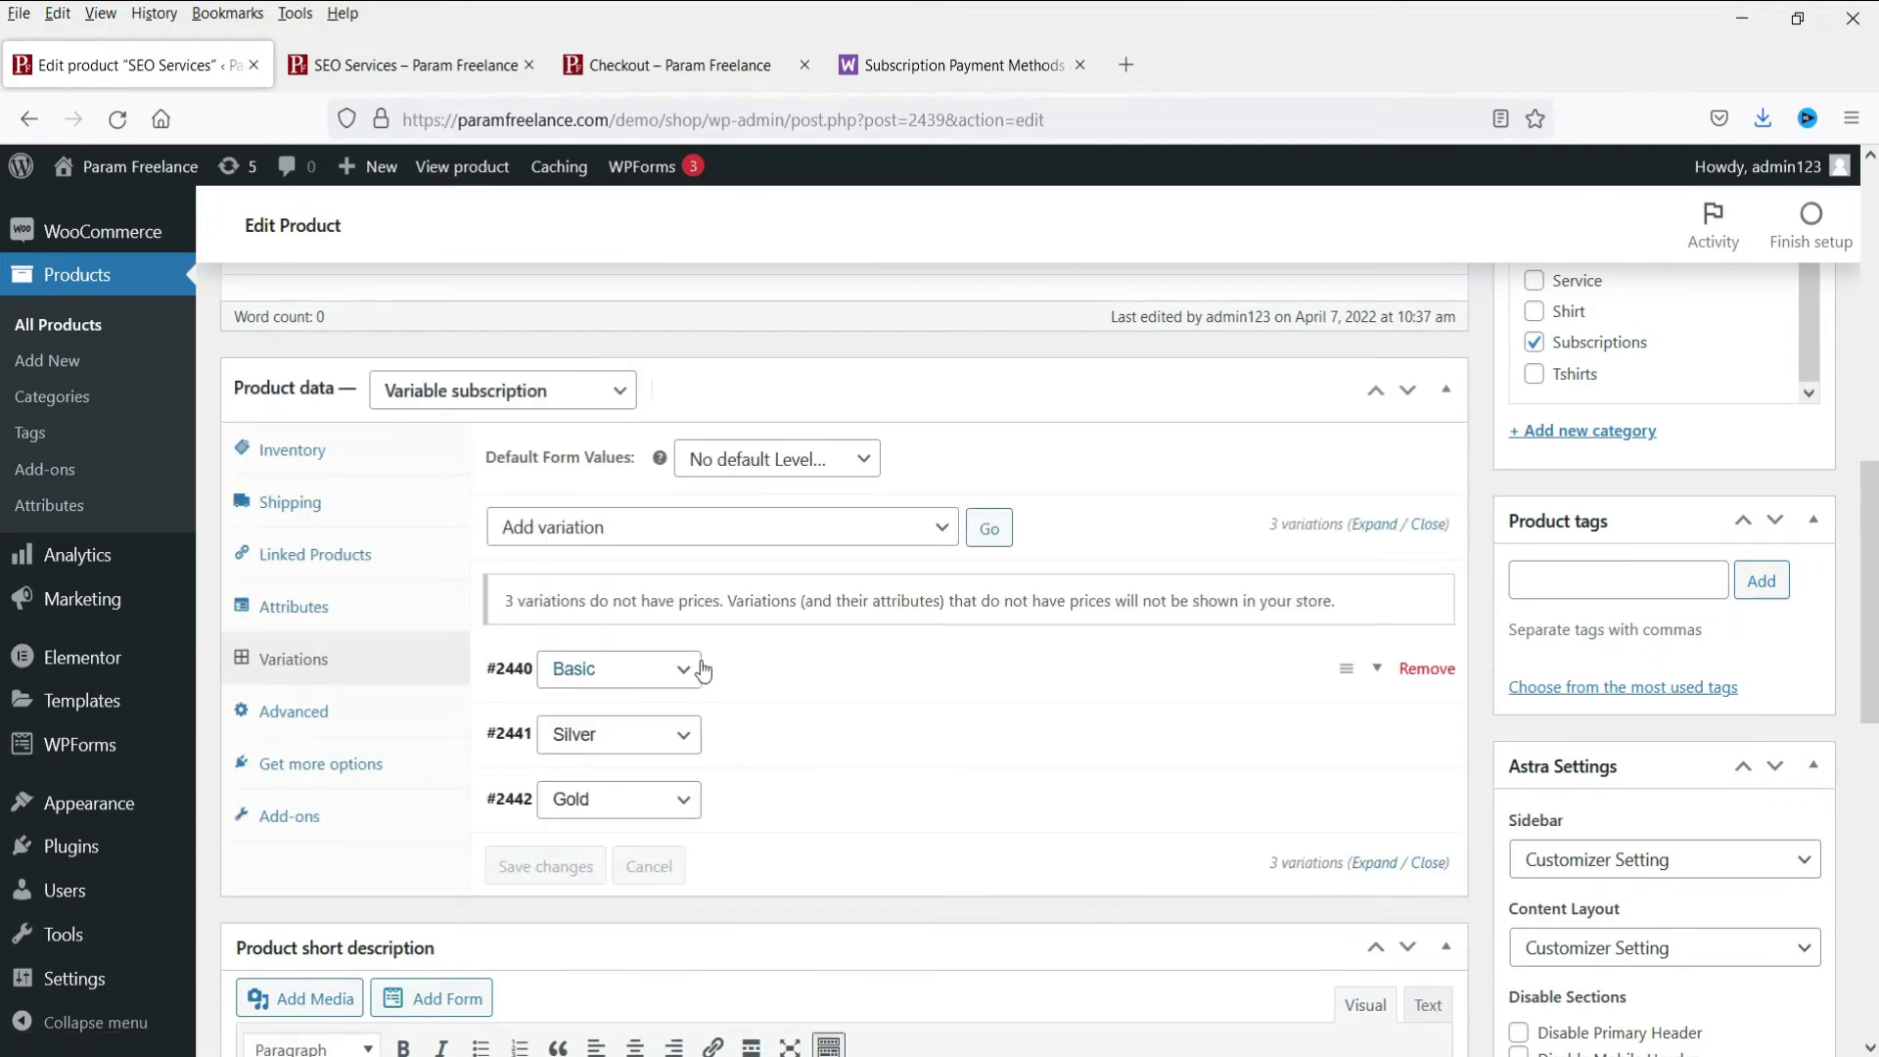
pyautogui.click(1368, 674)
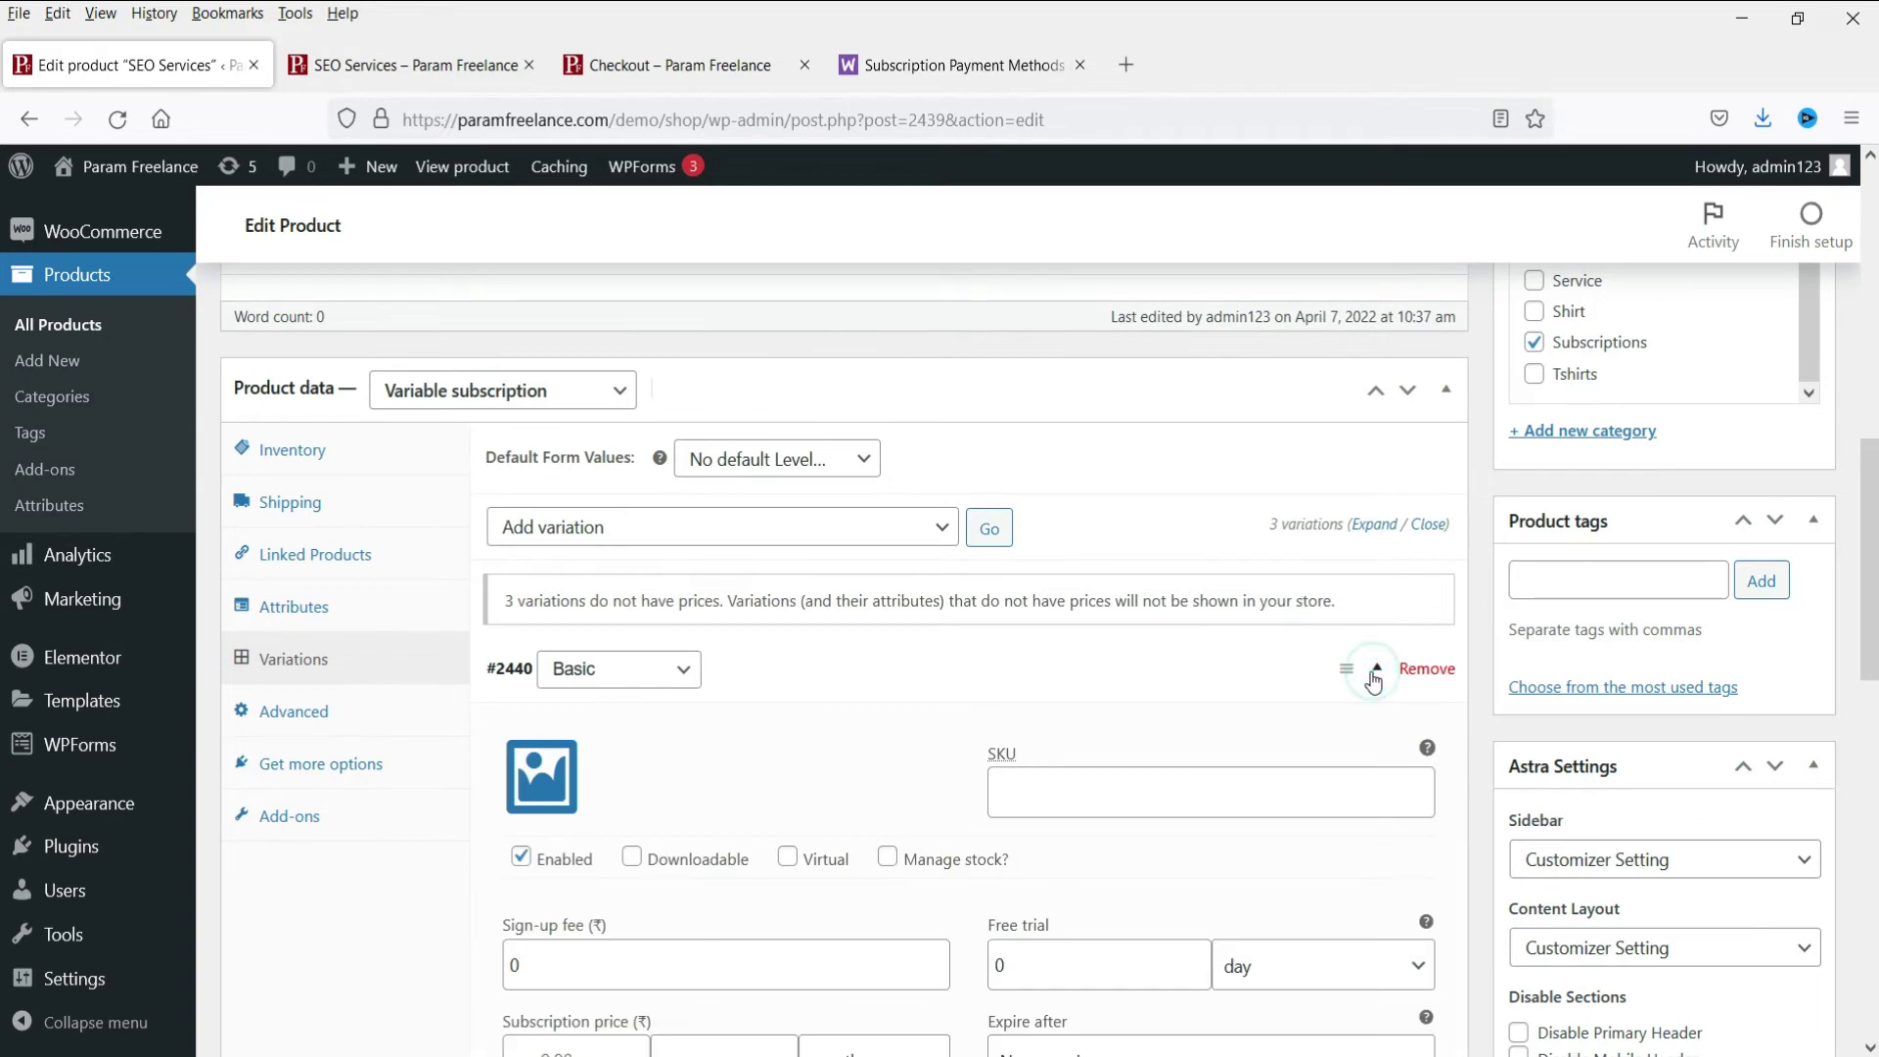
pyautogui.scroll(-3, 819, 563)
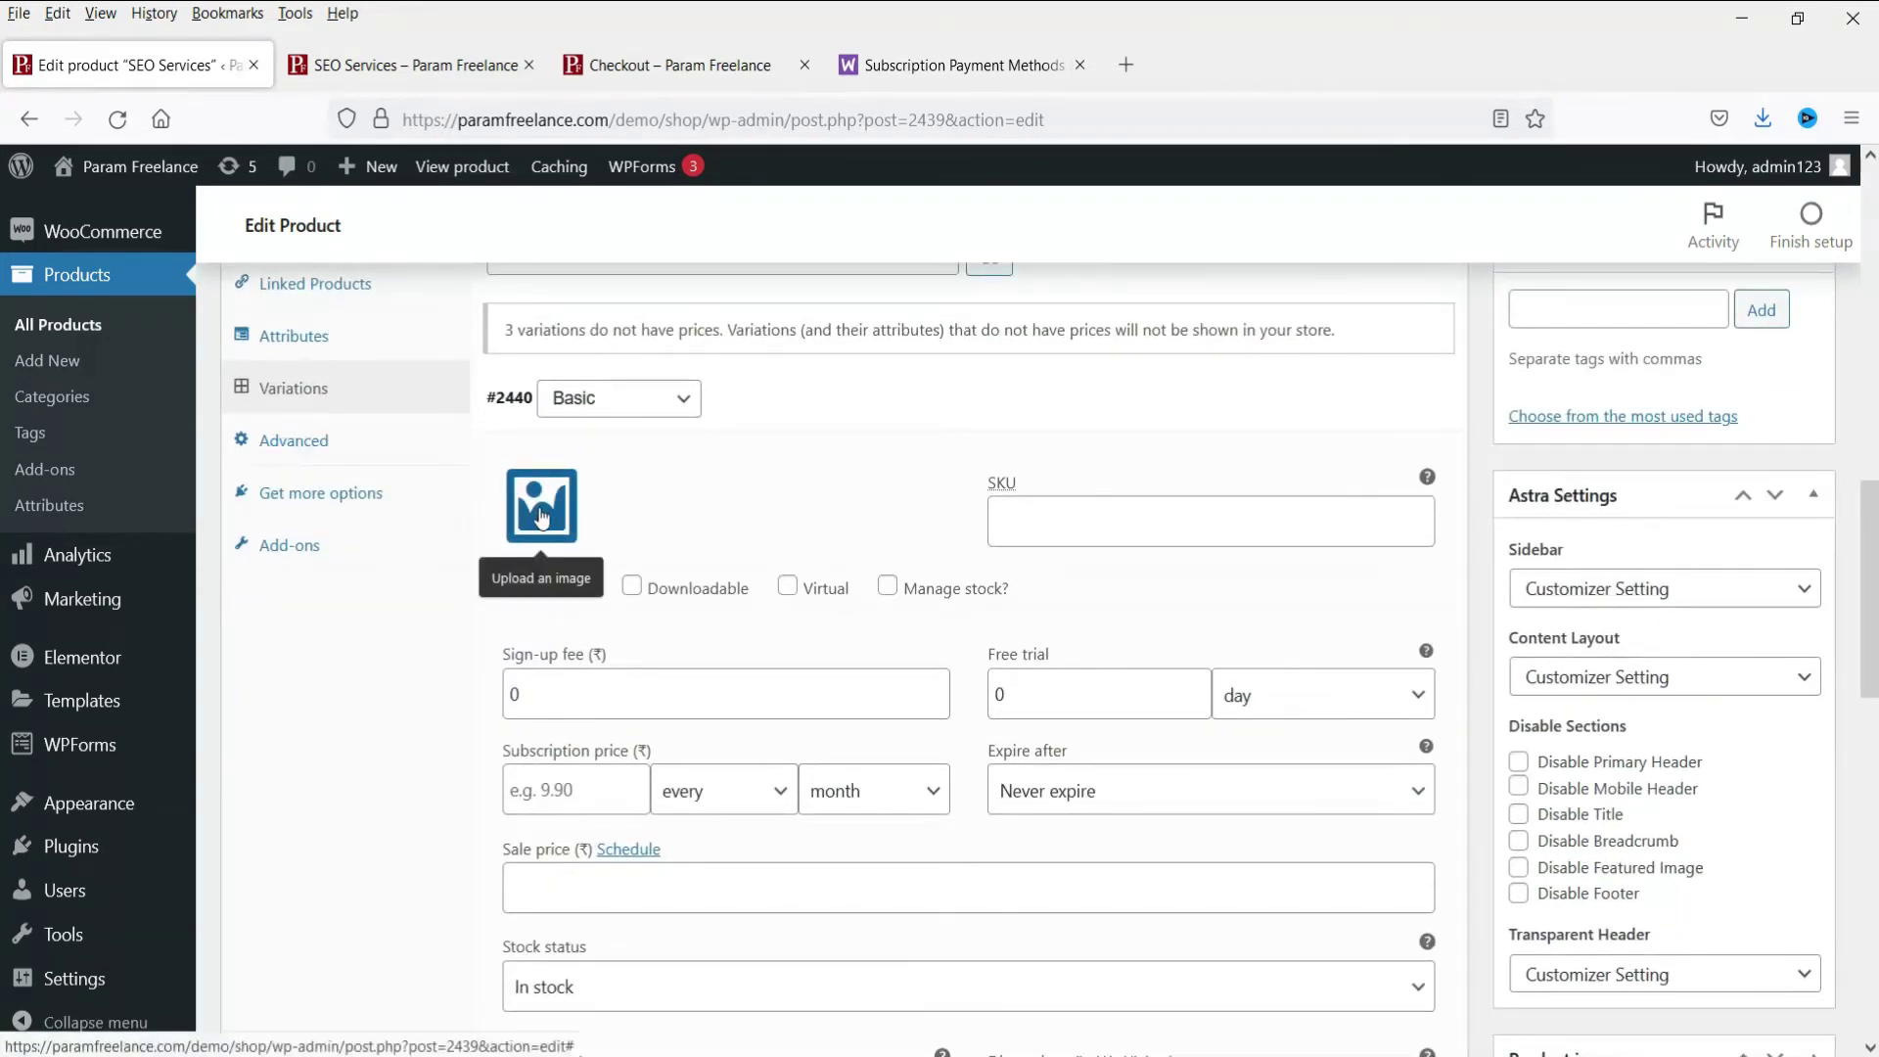
pyautogui.doubleClick(581, 699)
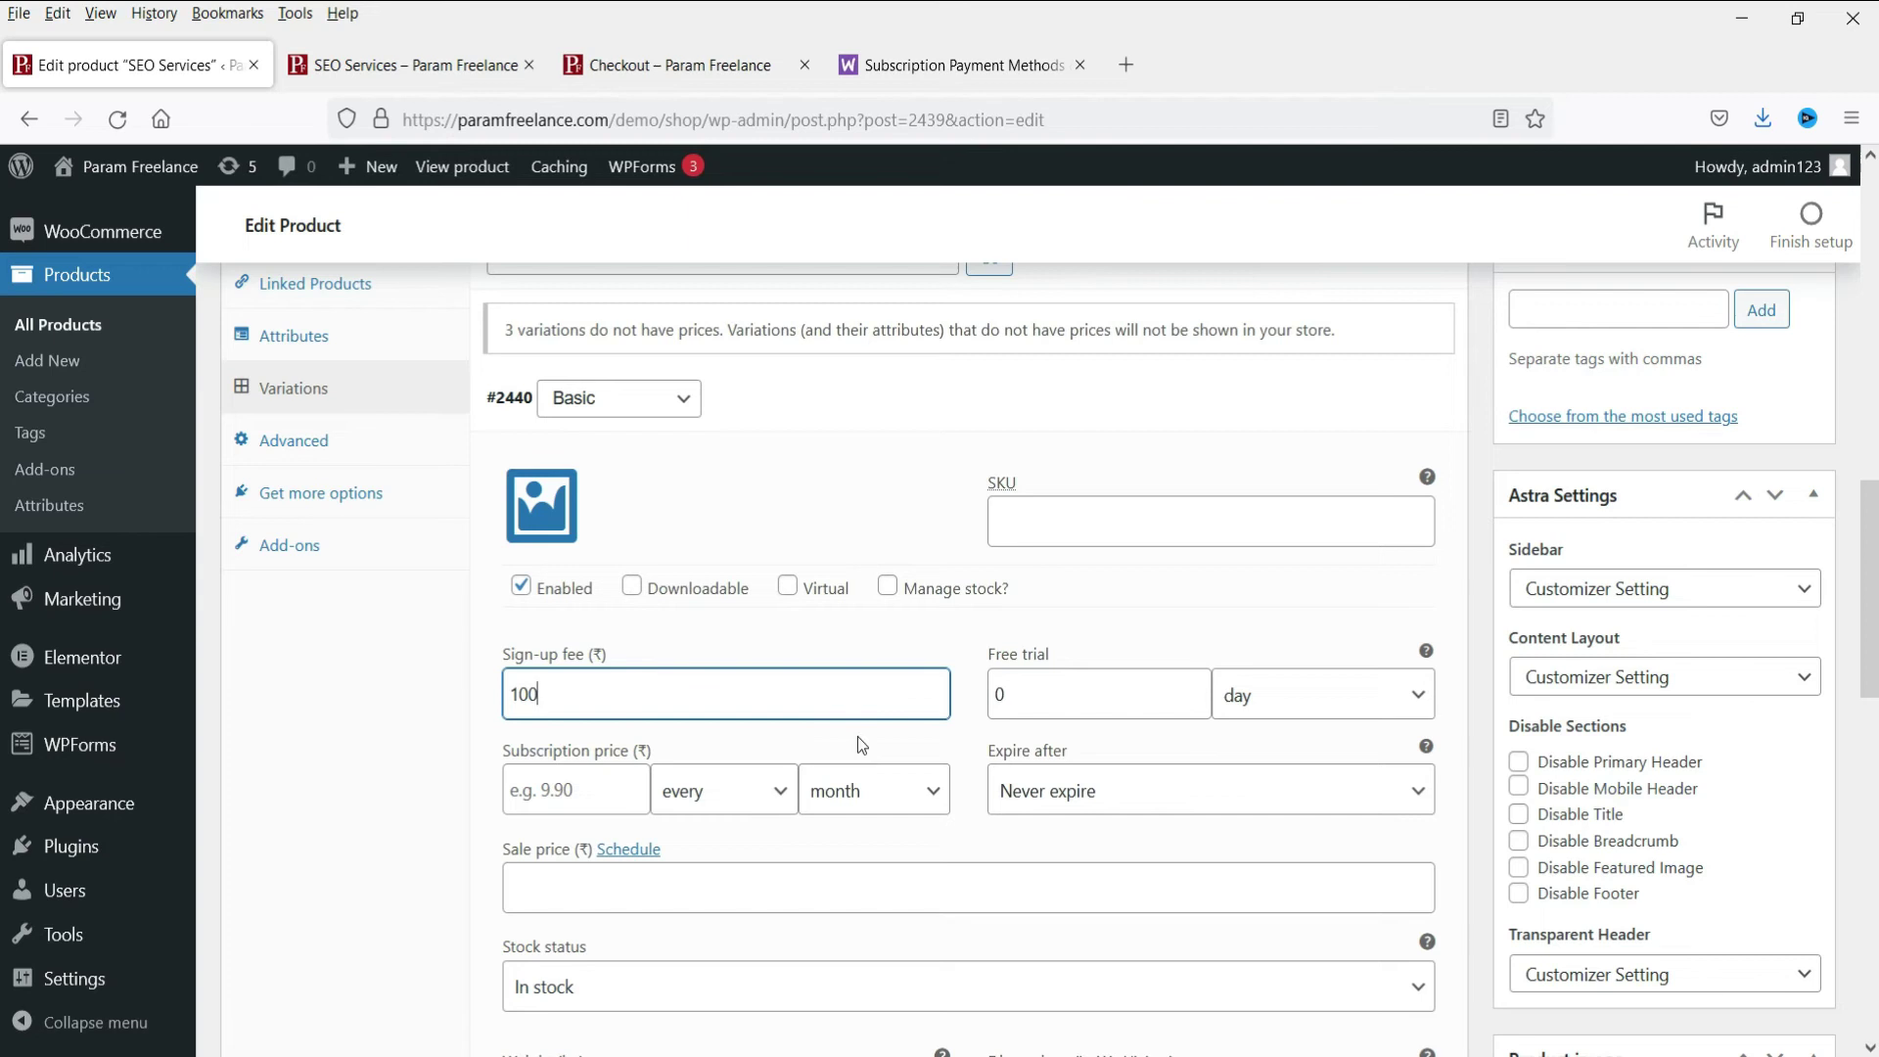
pyautogui.doubleClick(660, 700)
pyautogui.write('200')
pyautogui.doubleClick(1047, 694)
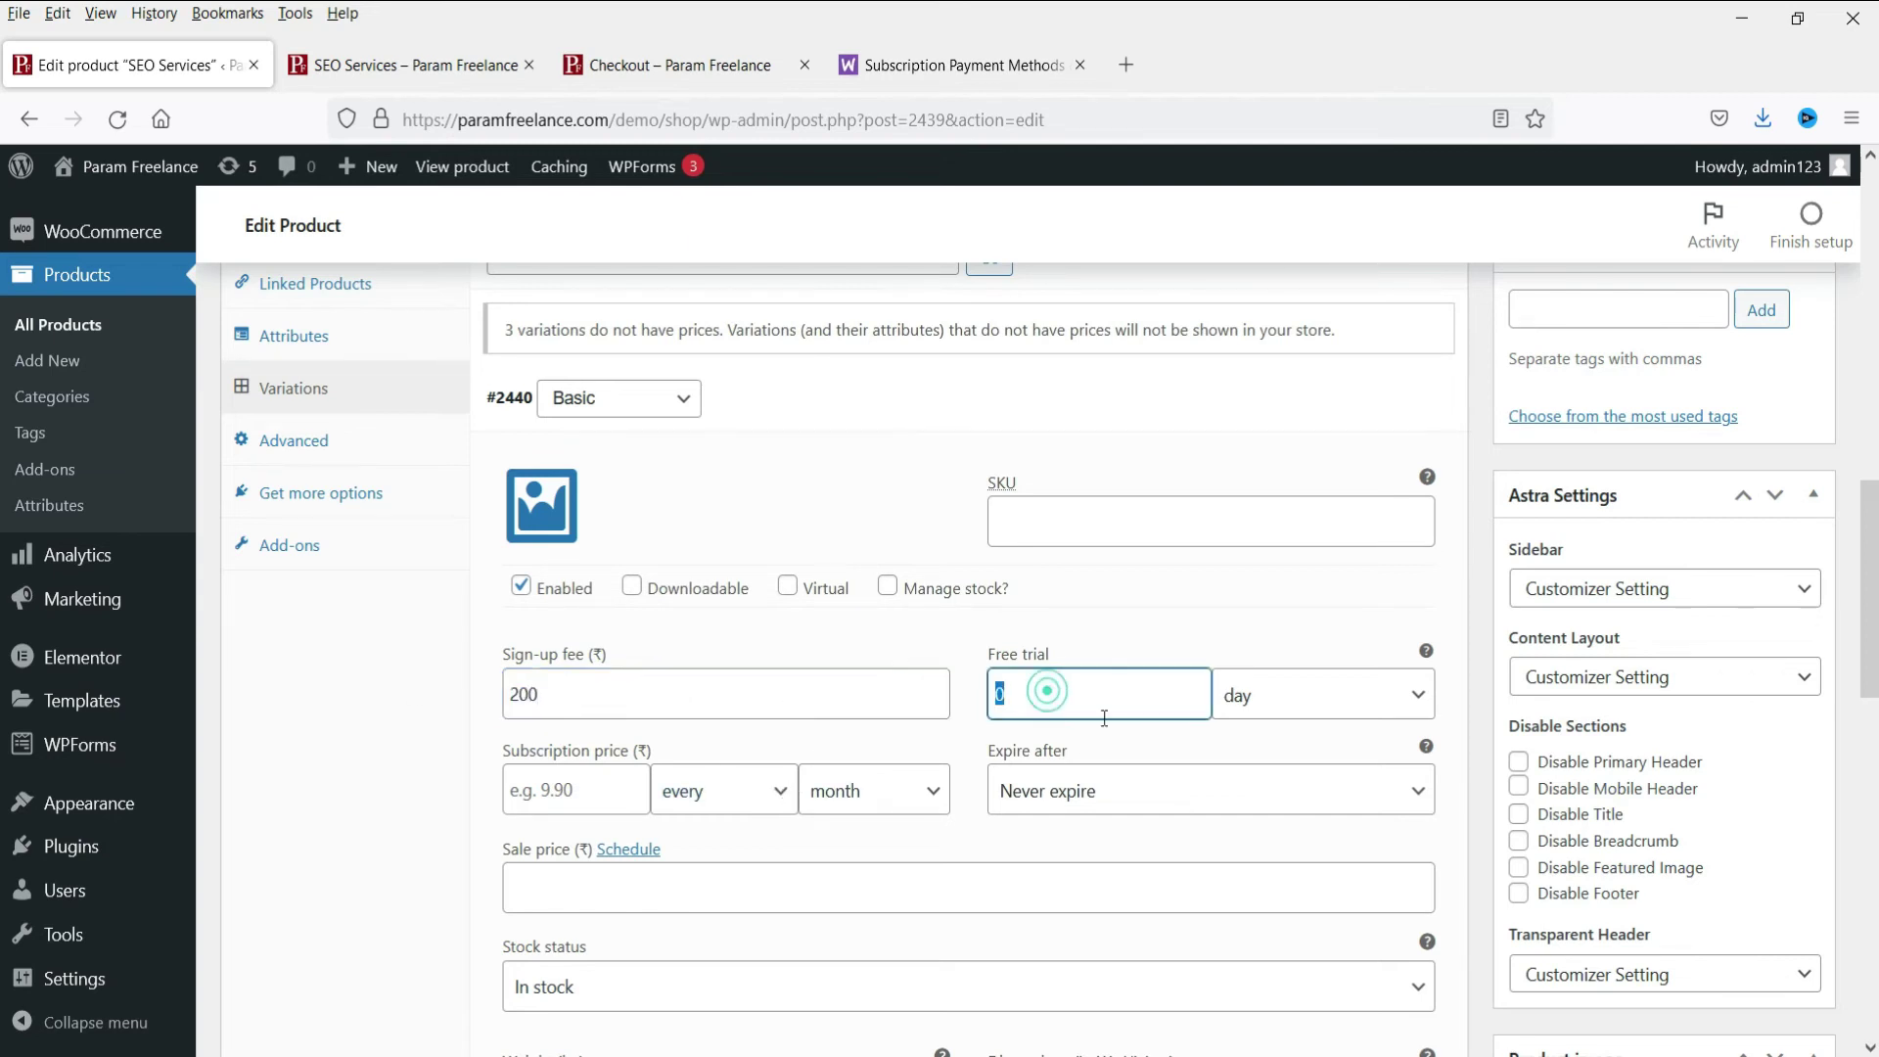
pyautogui.write('7')
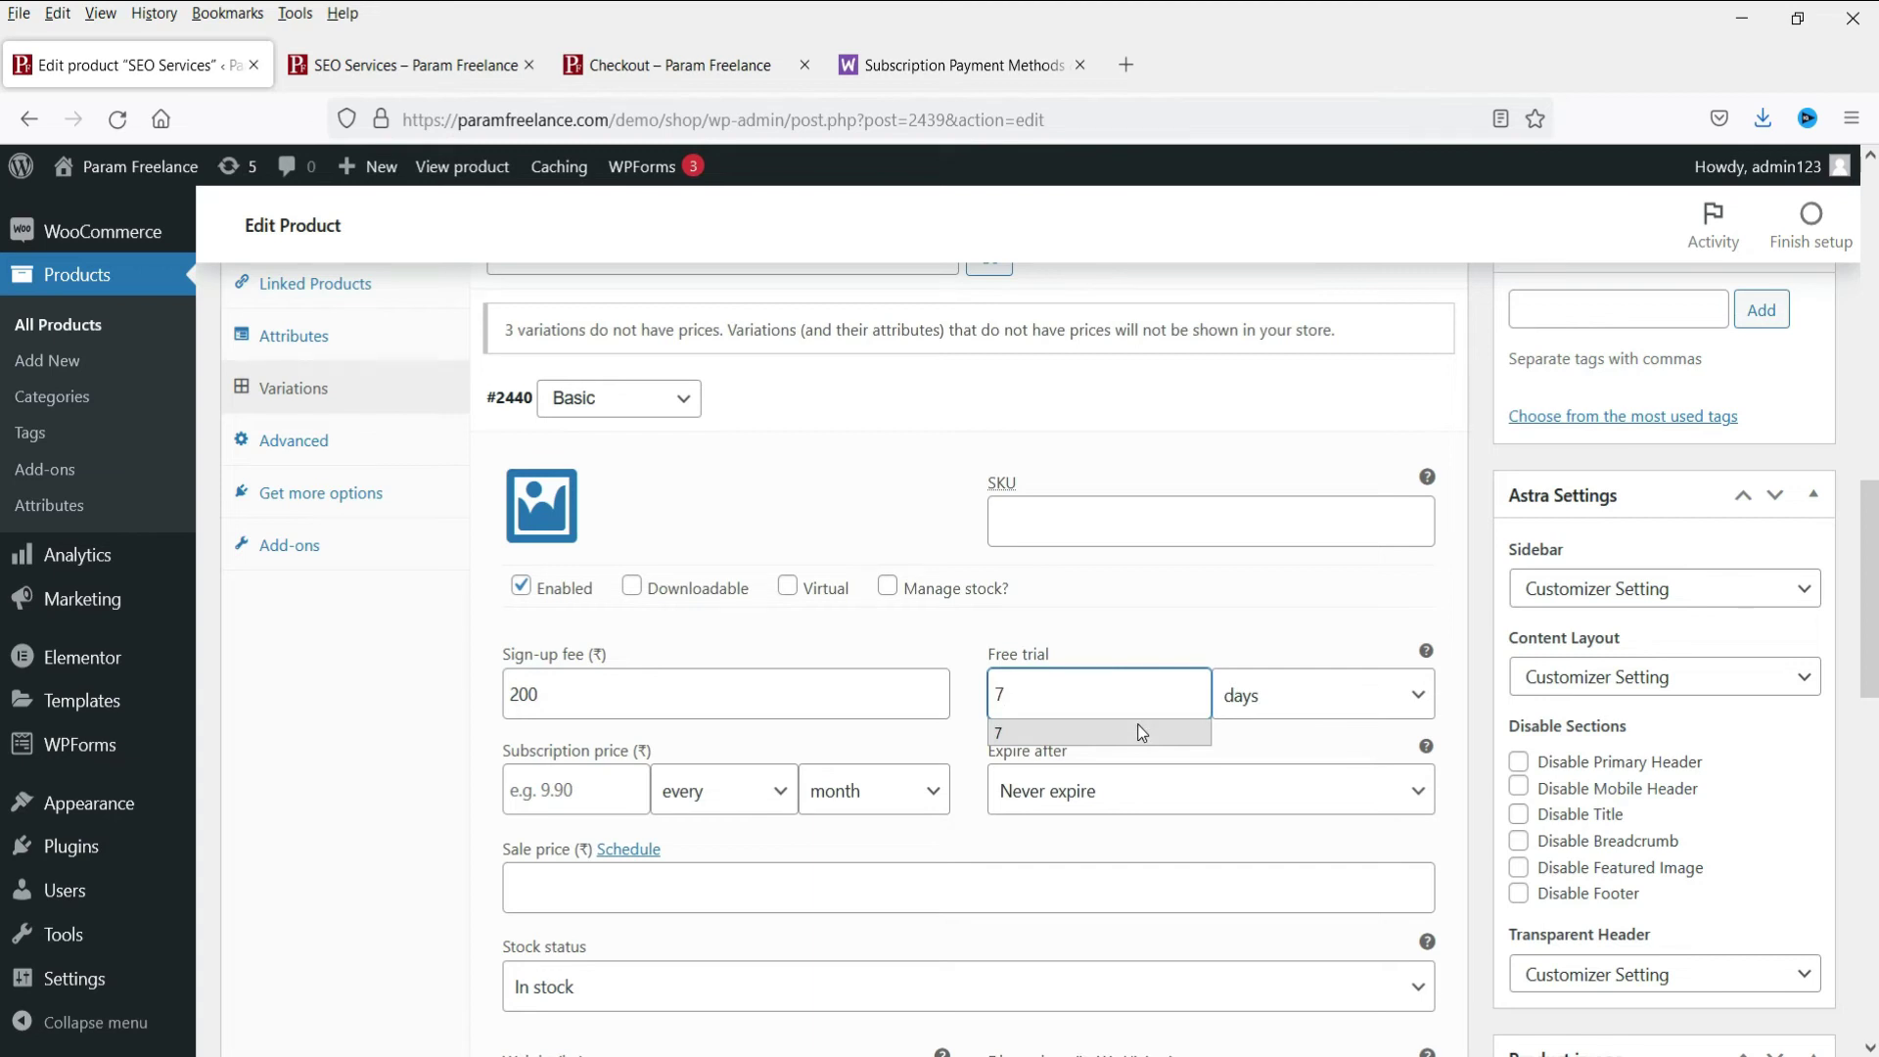
pyautogui.click(1142, 732)
# Set the Basic variation's monthly subscription price to 2000 and review its remaining settings.
pyautogui.click(574, 789)
pyautogui.write('2000')
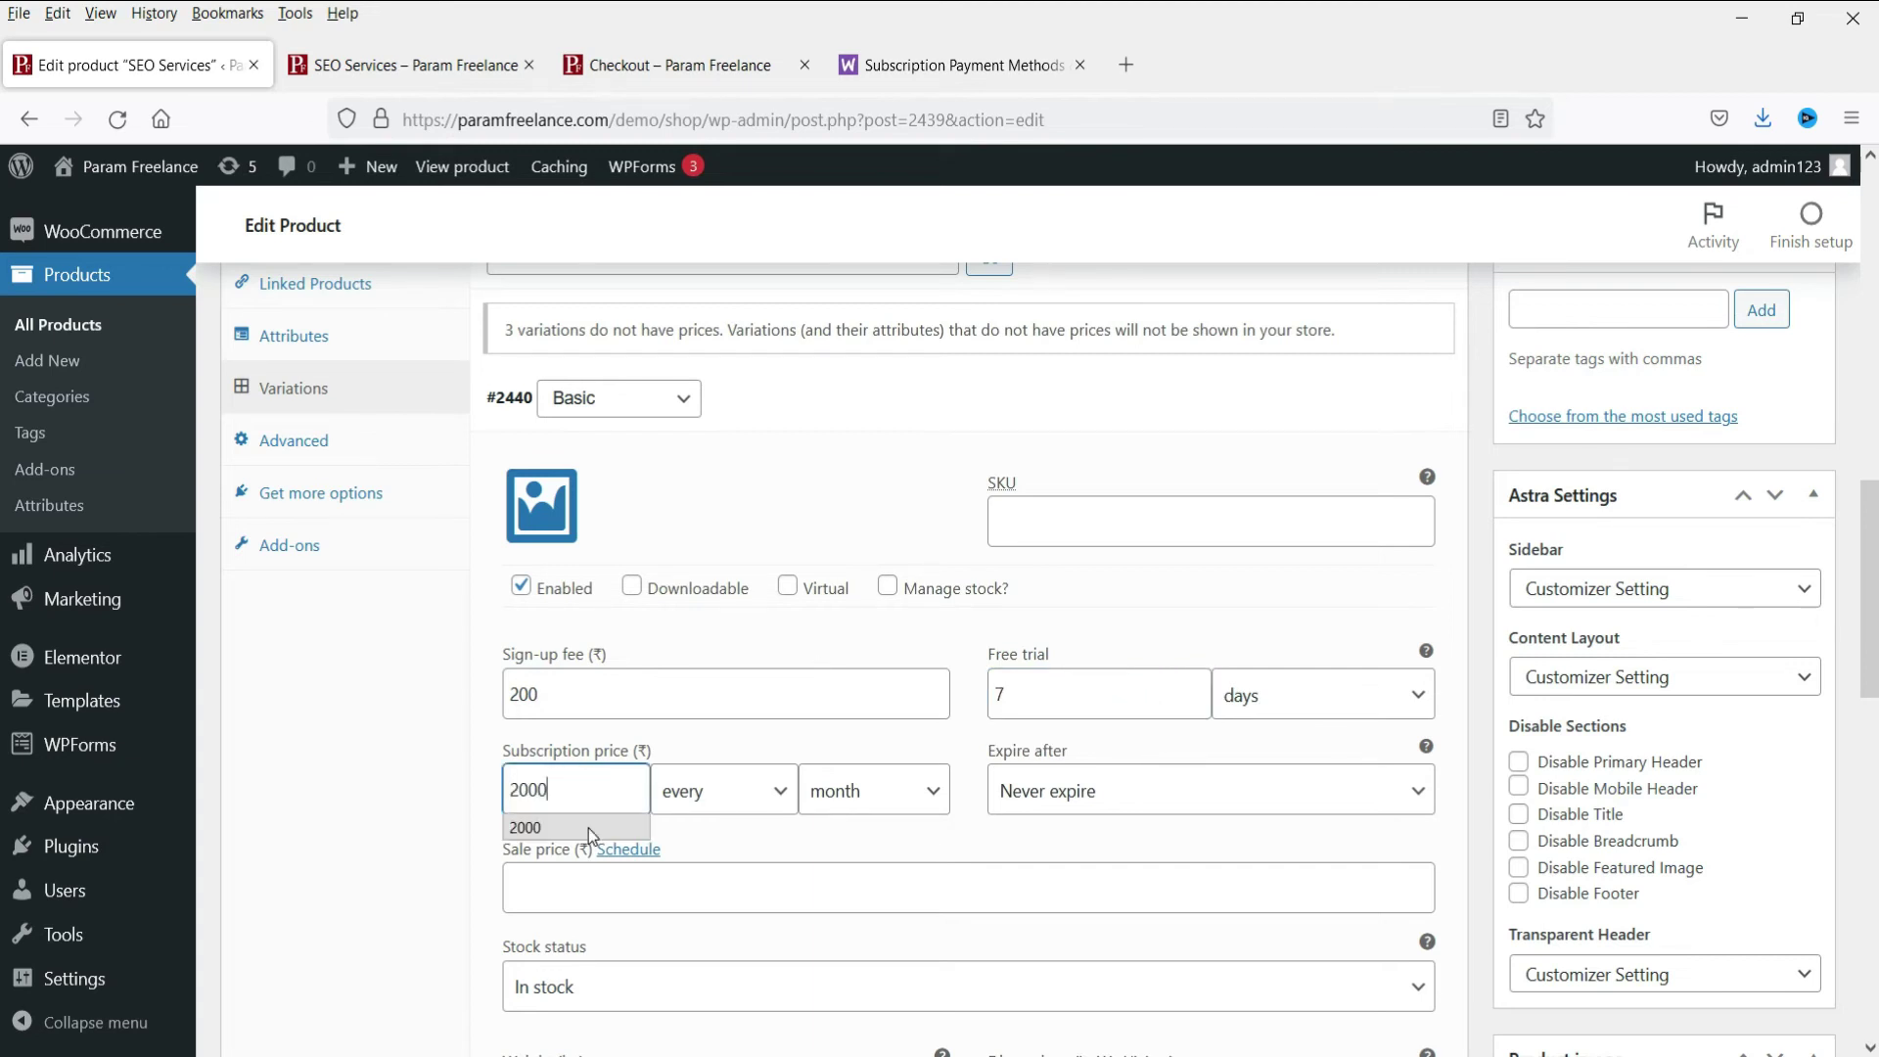
pyautogui.click(587, 829)
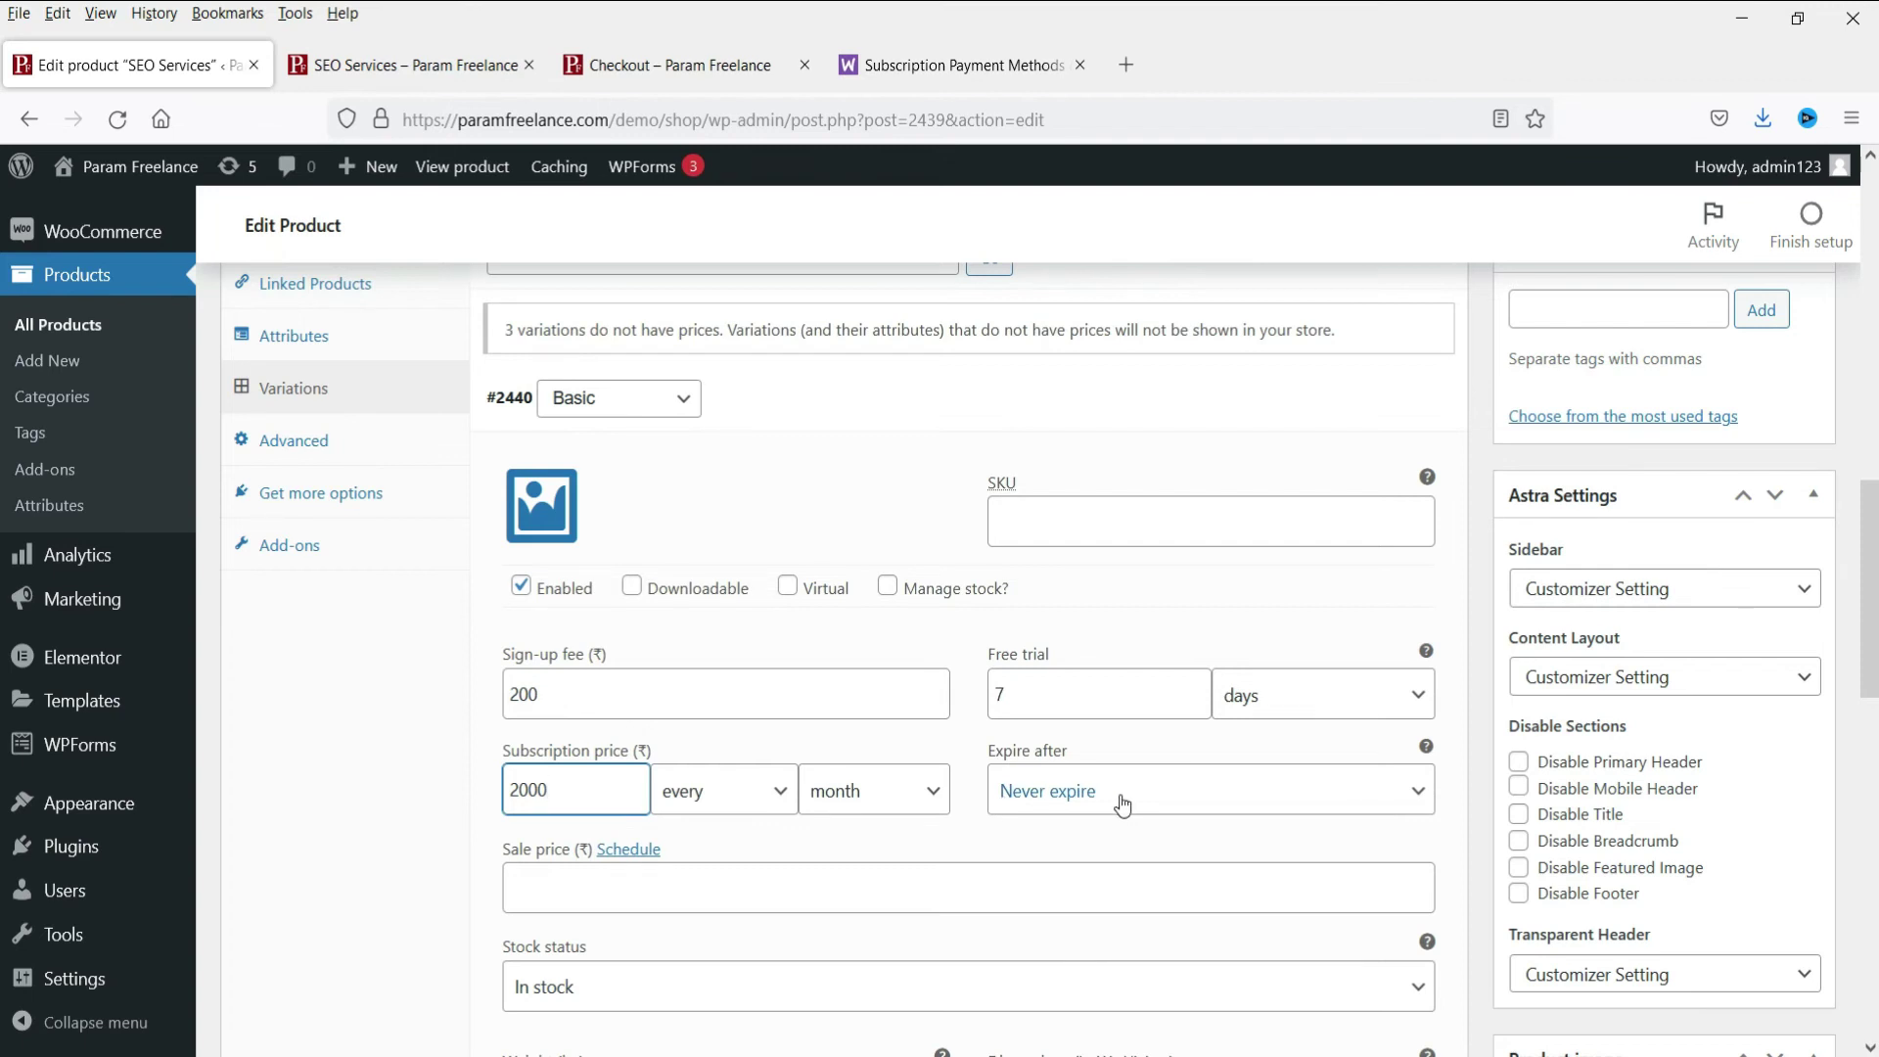
pyautogui.scroll(-4, 1112, 798)
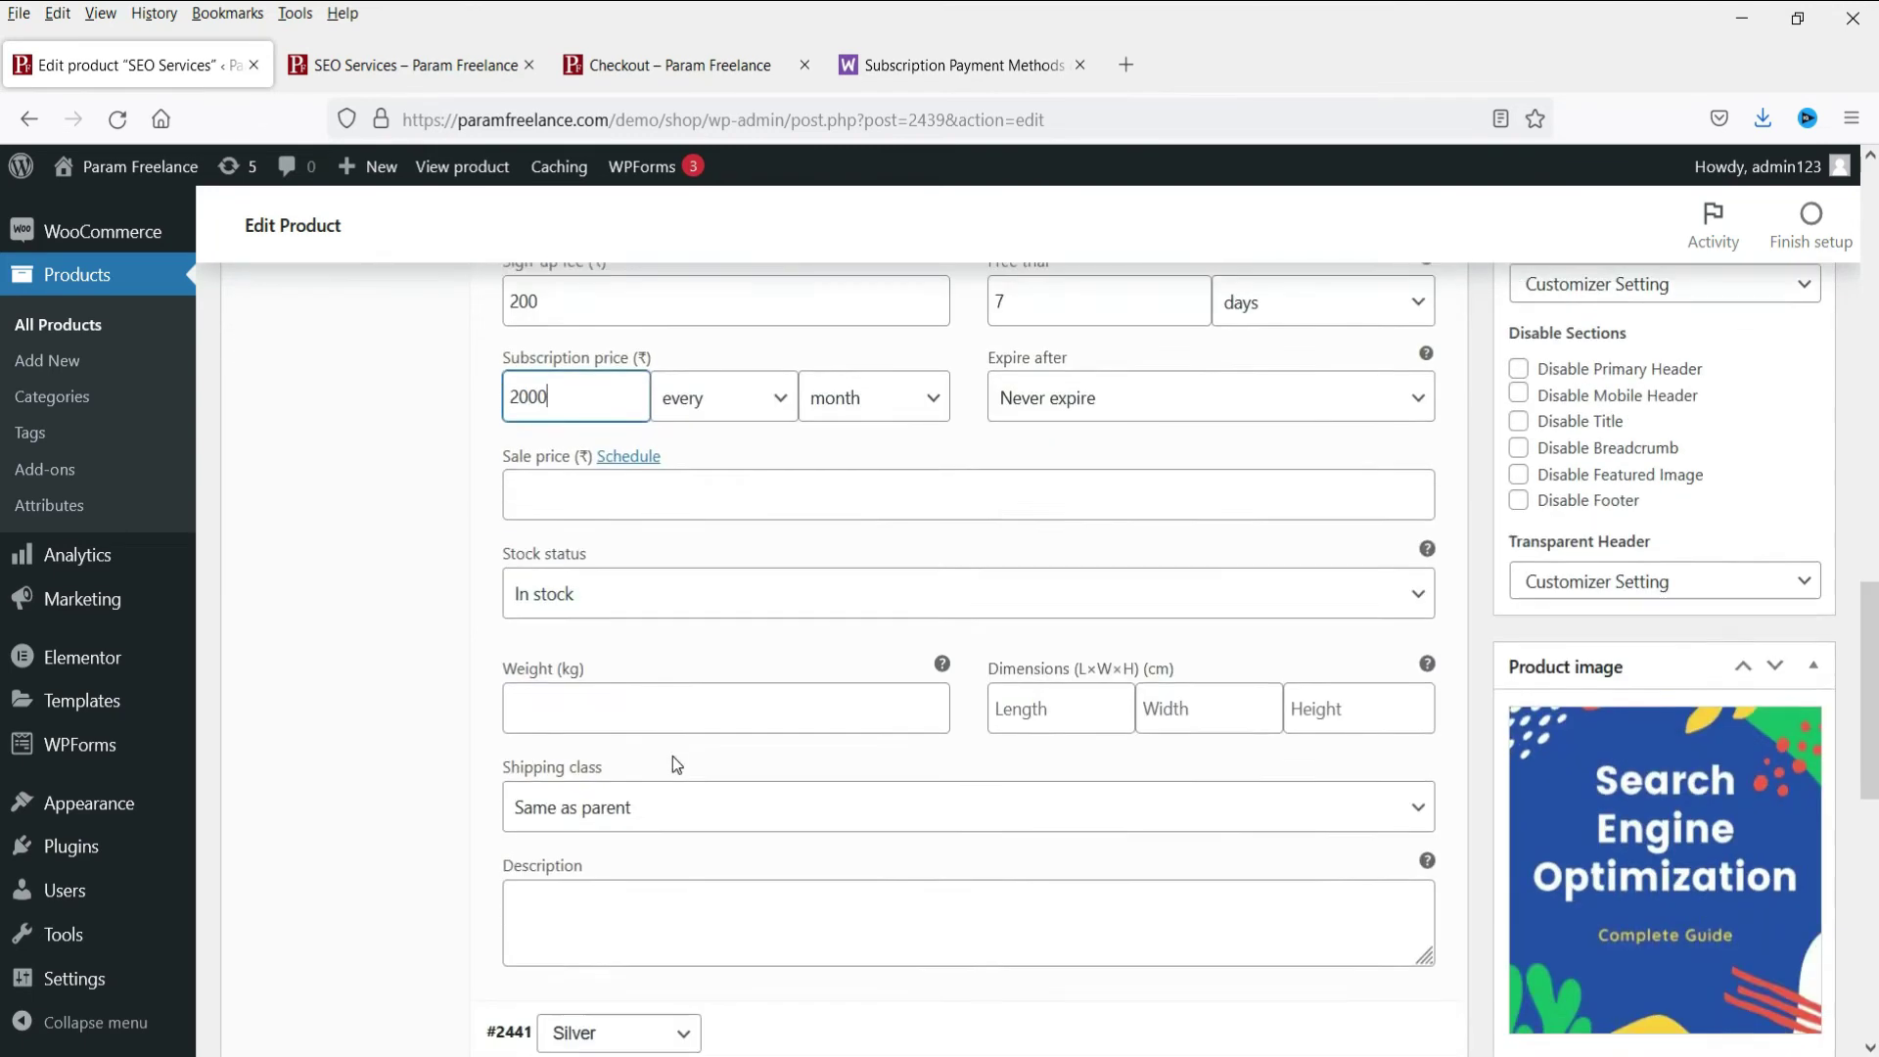
pyautogui.scroll(-5, 675, 753)
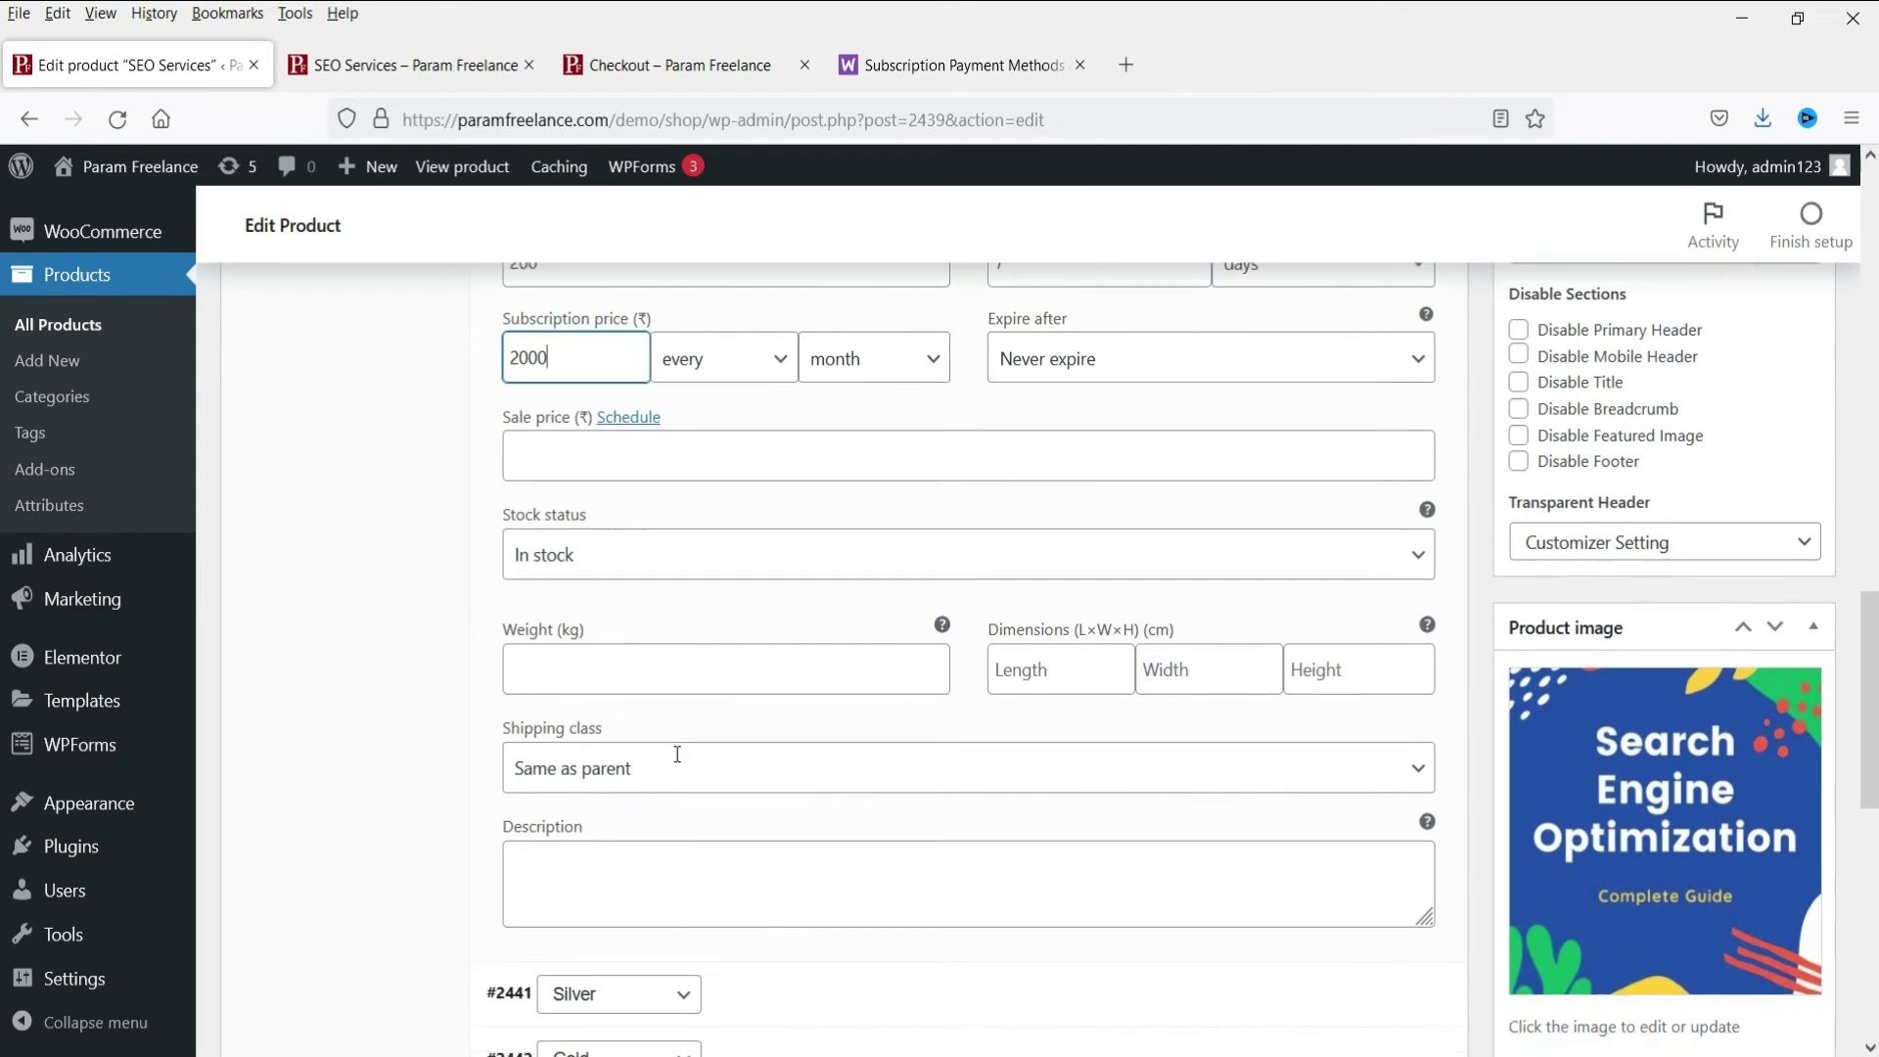
pyautogui.scroll(2, 712, 718)
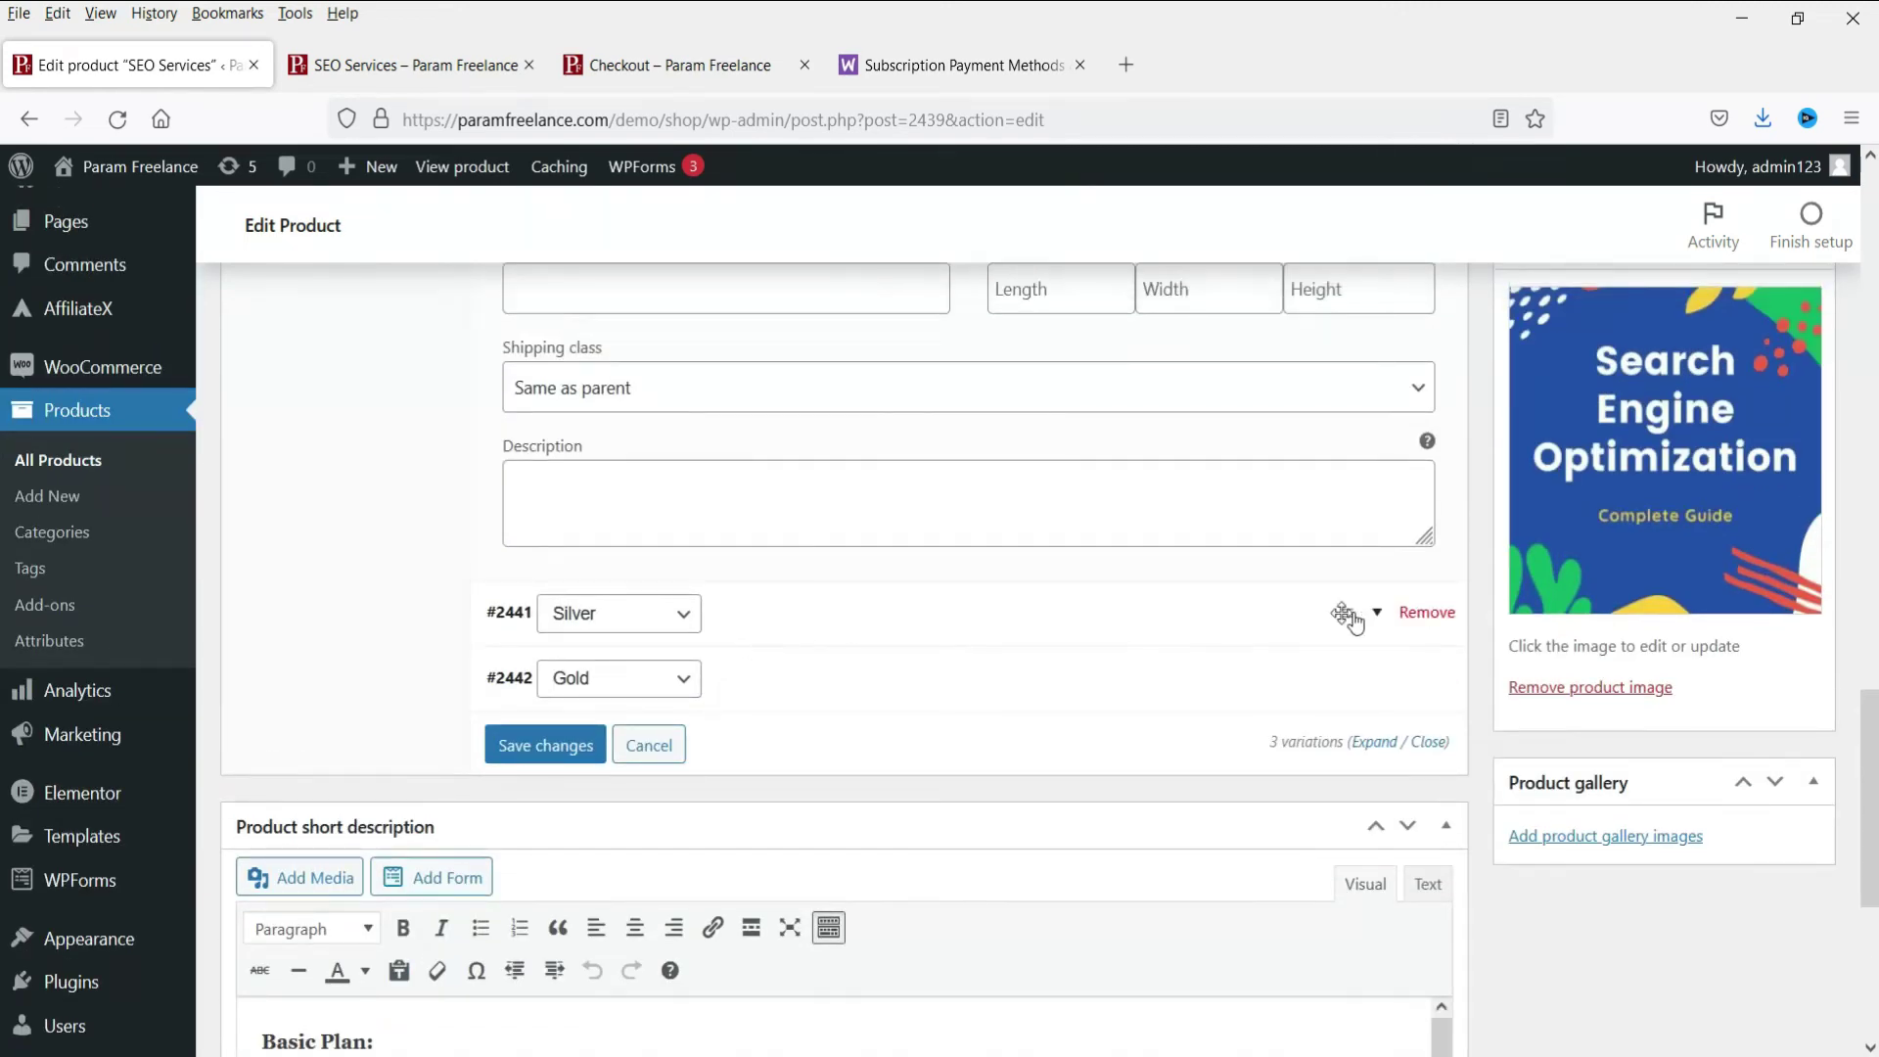
# Expand the Silver variation and set its sign-up fee to 200, free trial to 7 days and monthly subscription price to 3000.
pyautogui.click(1212, 624)
pyautogui.scroll(-3, 783, 696)
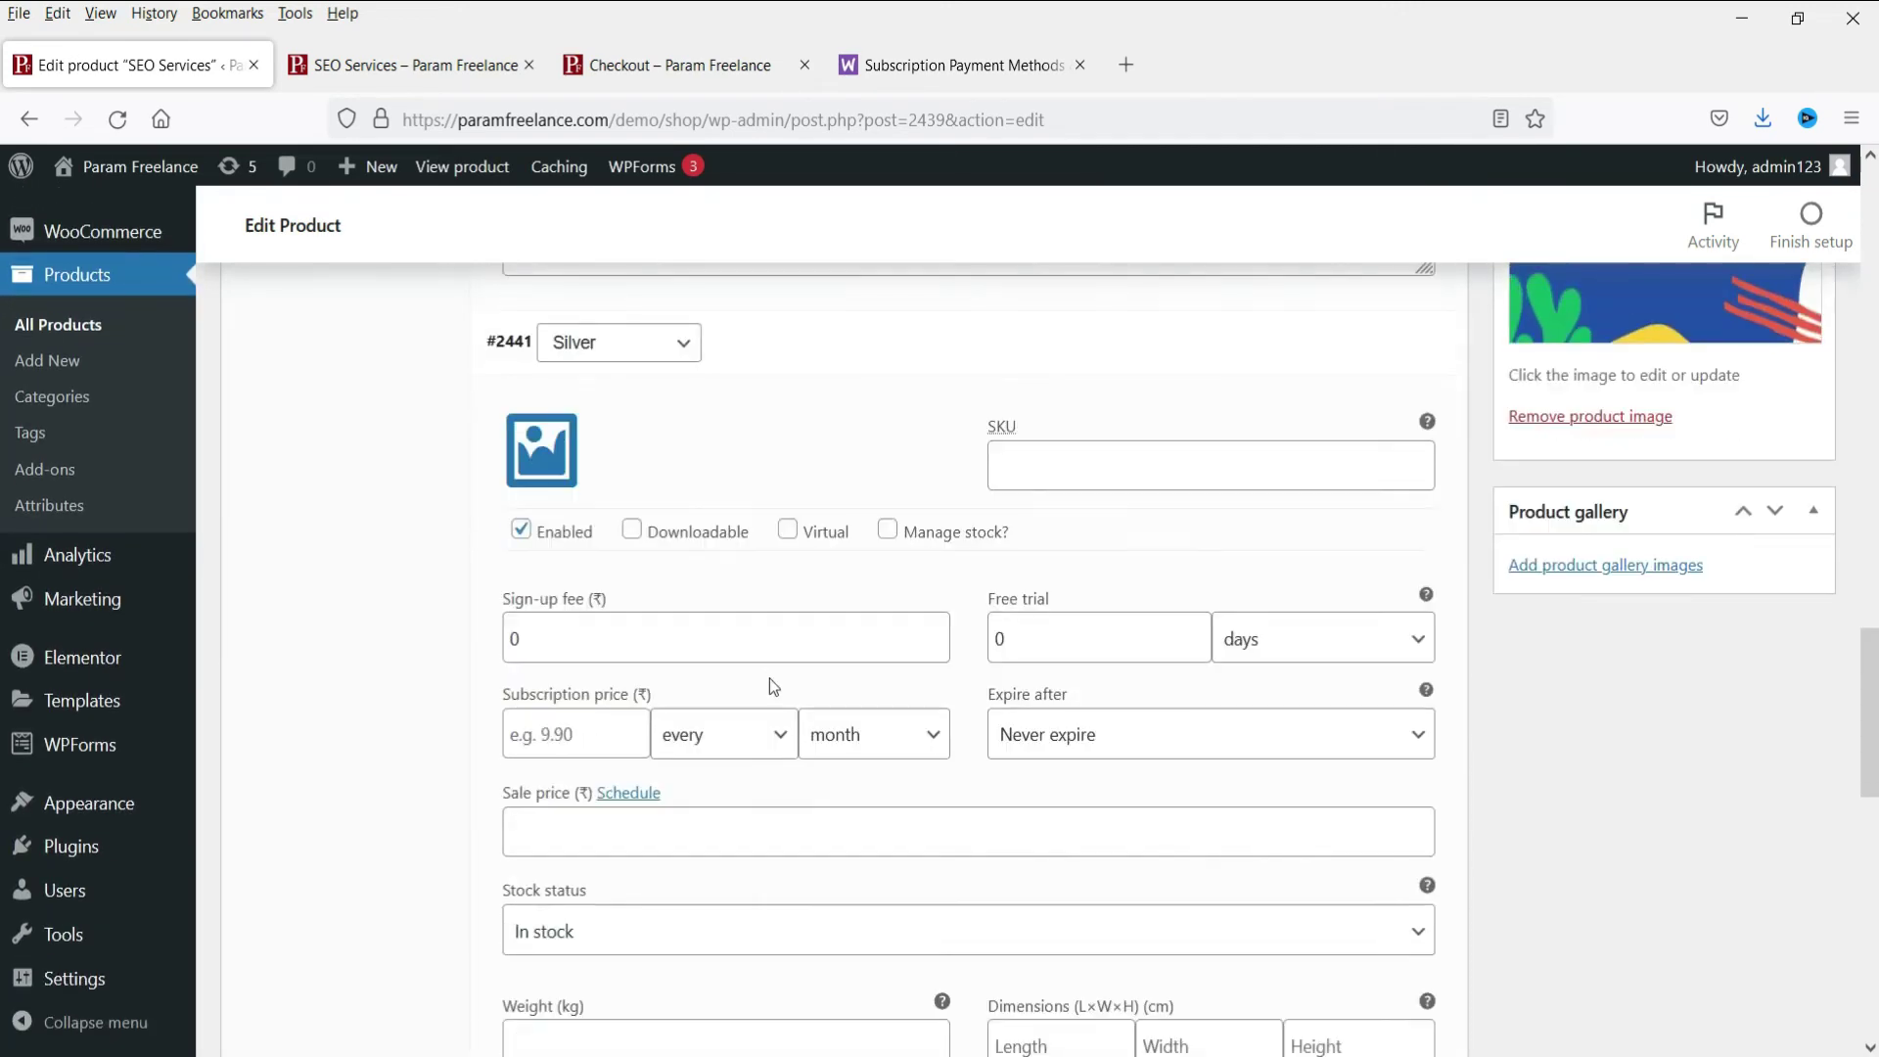
pyautogui.doubleClick(573, 631)
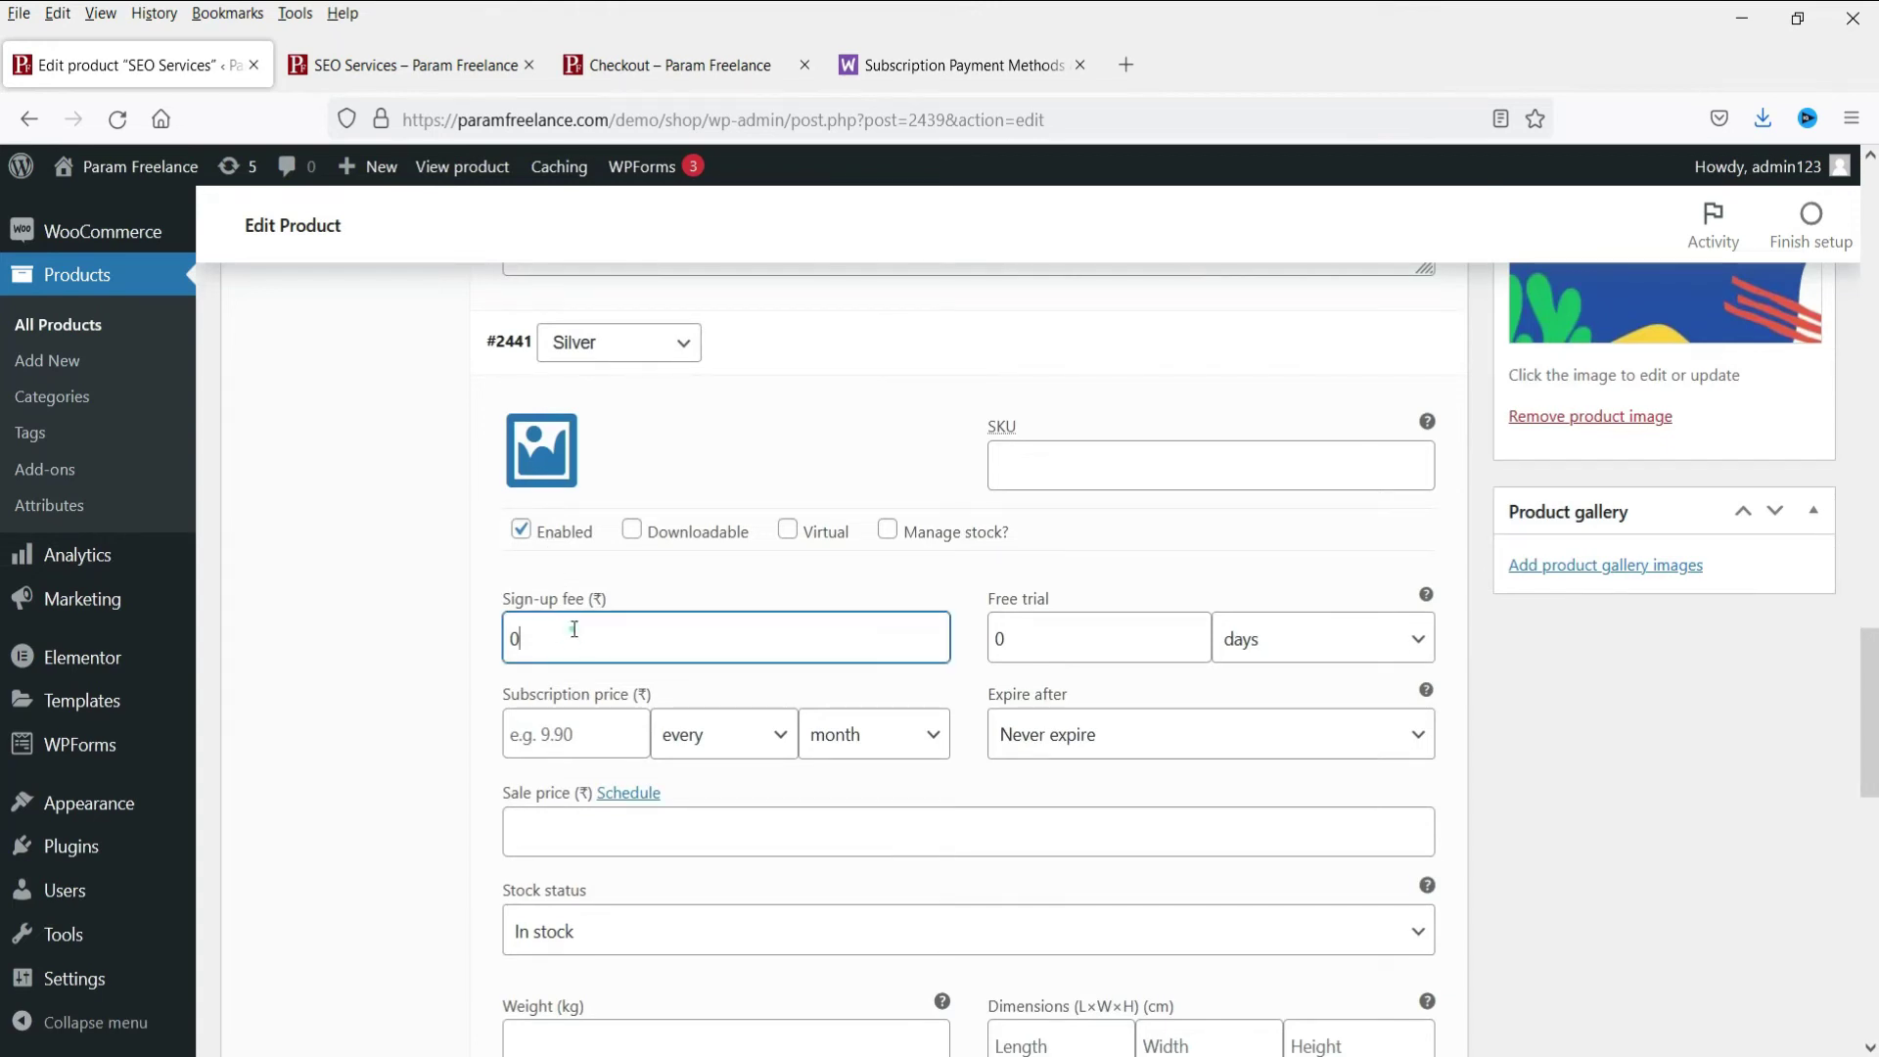
pyautogui.write('200')
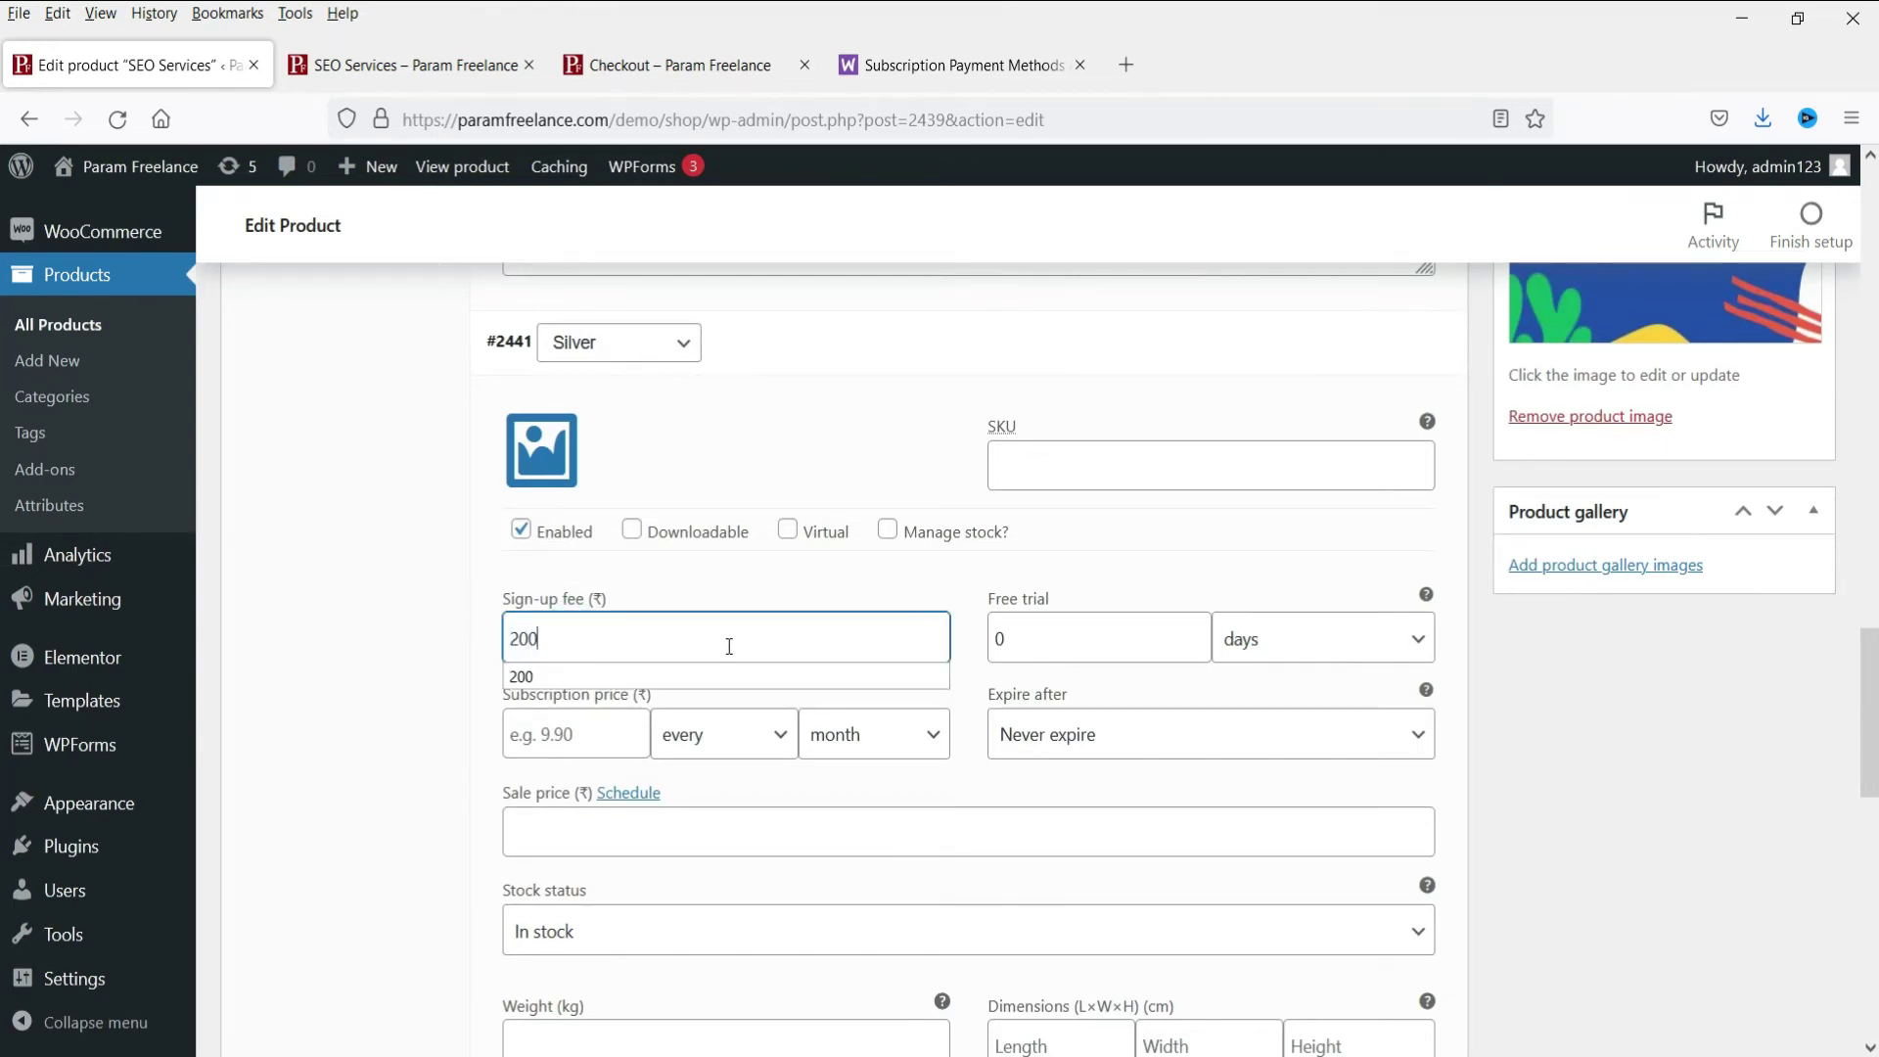
pyautogui.doubleClick(1025, 644)
pyautogui.write('7')
pyautogui.click(546, 734)
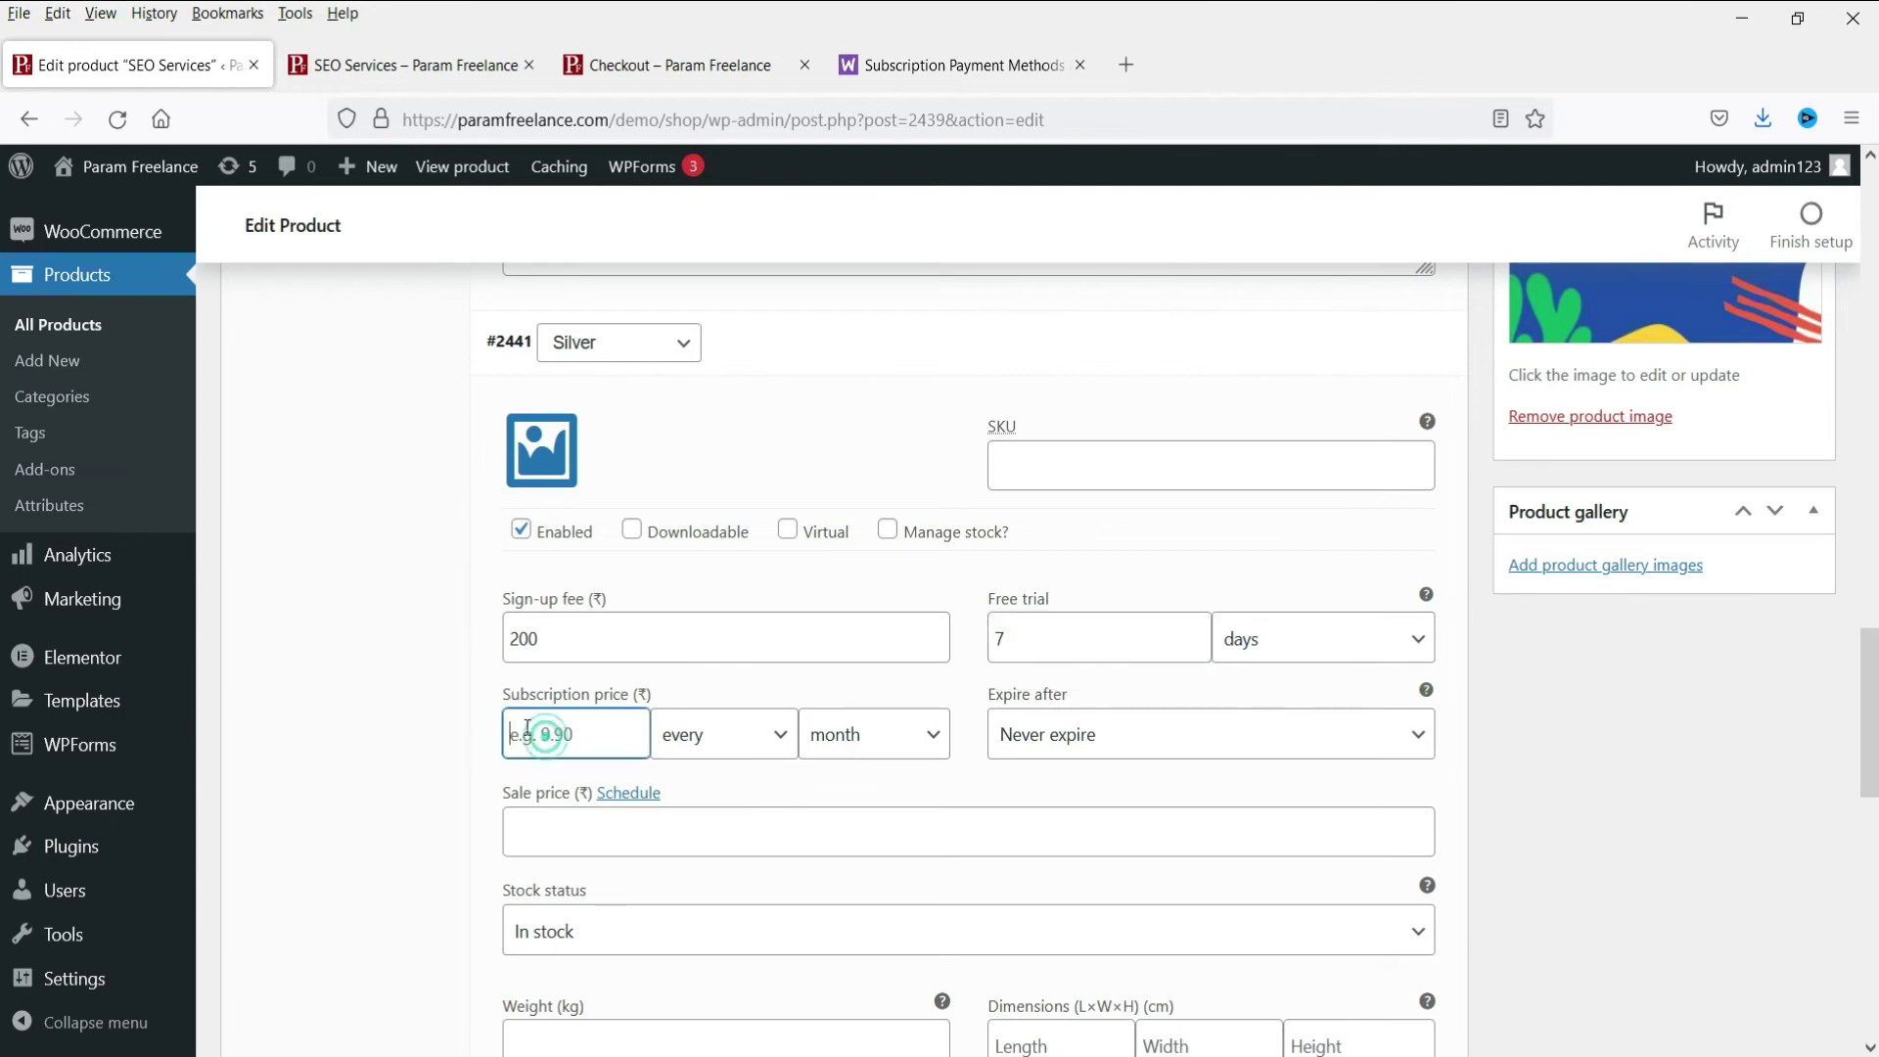
pyautogui.write('3000')
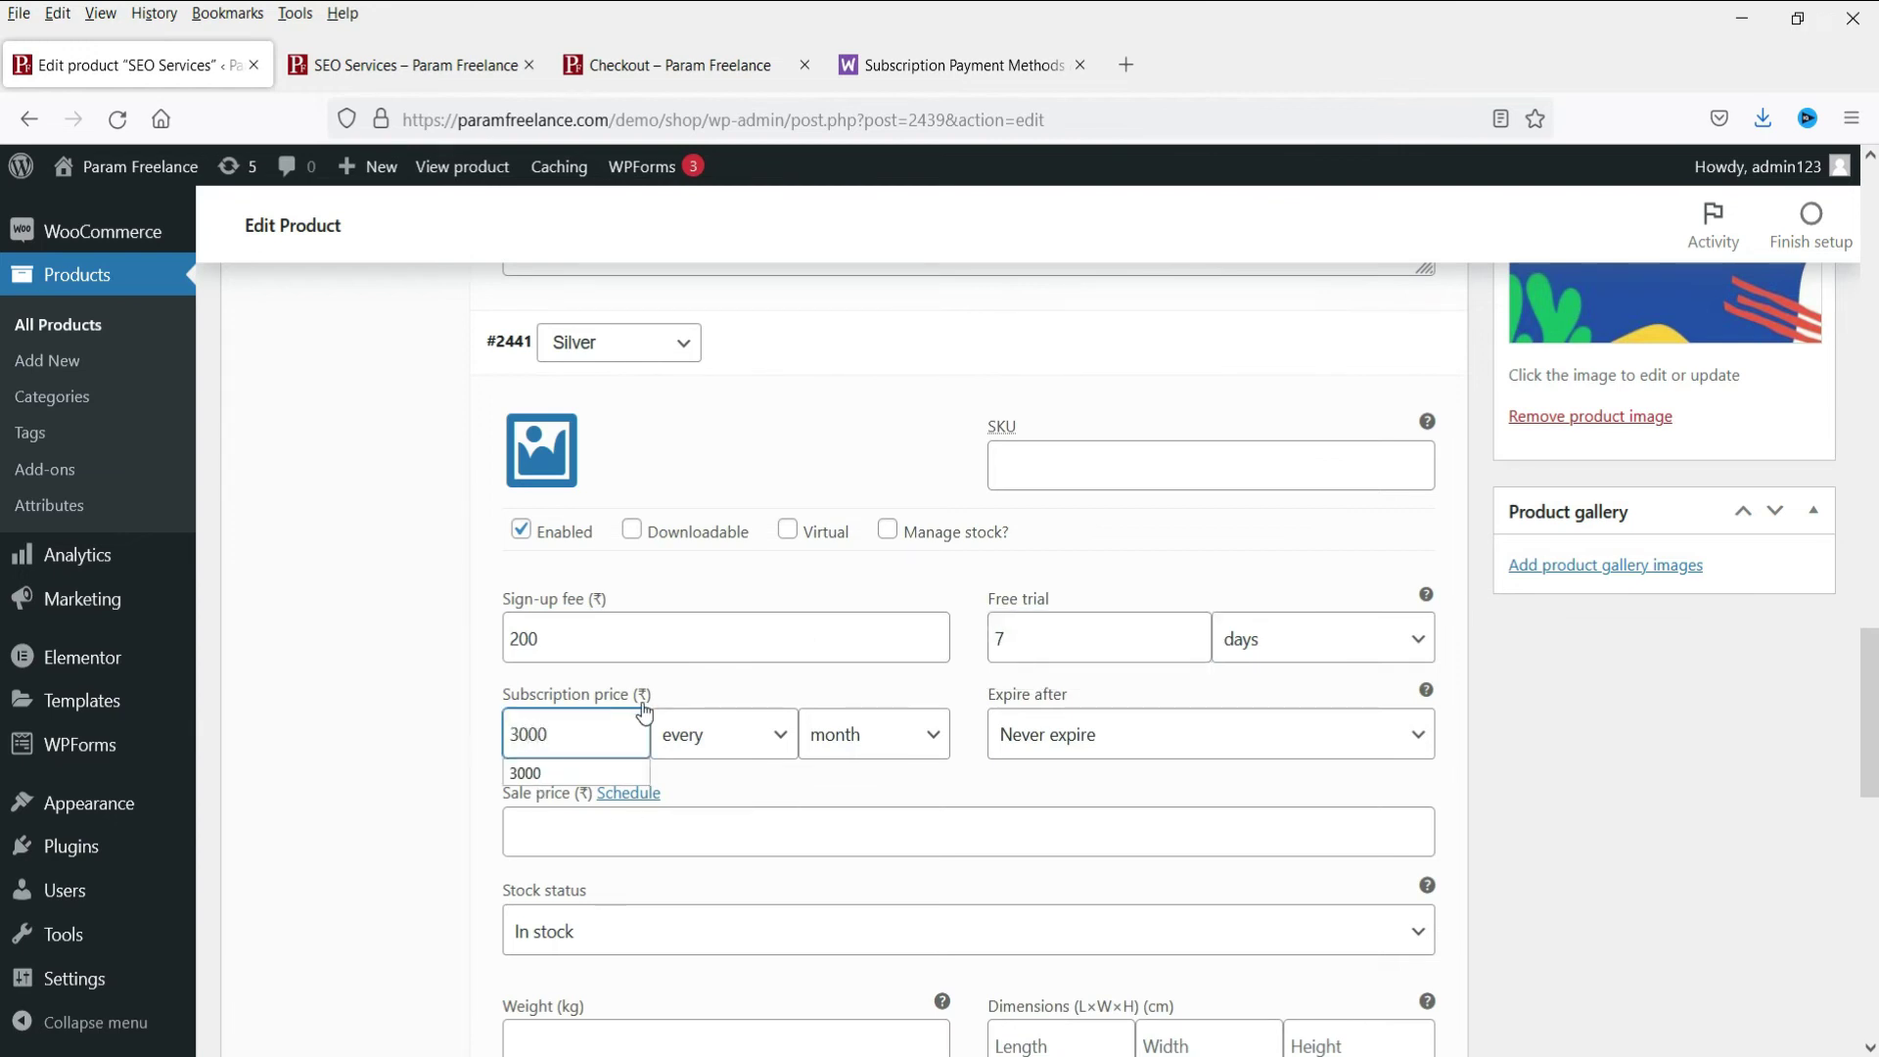
pyautogui.click(584, 772)
pyautogui.scroll(-7, 932, 666)
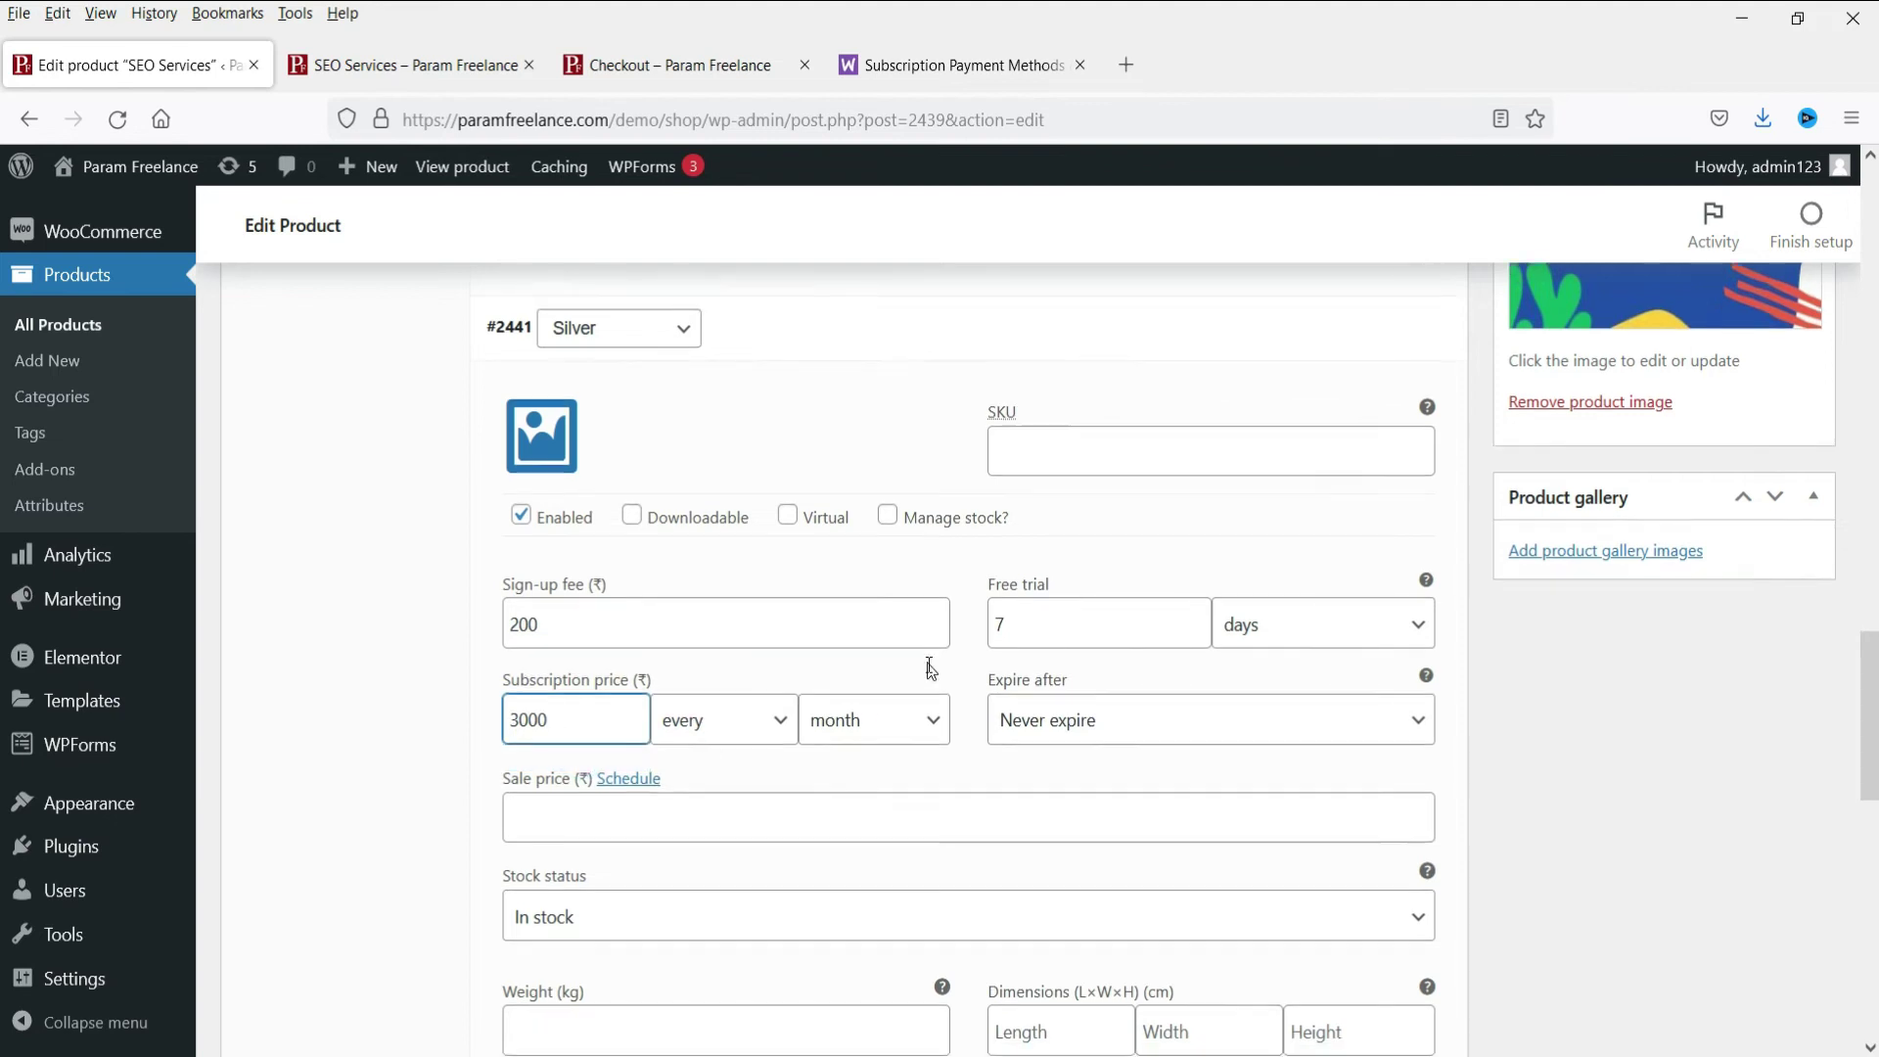
# Expand the Gold variation and set its monthly subscription price to 5000.
pyautogui.click(1276, 697)
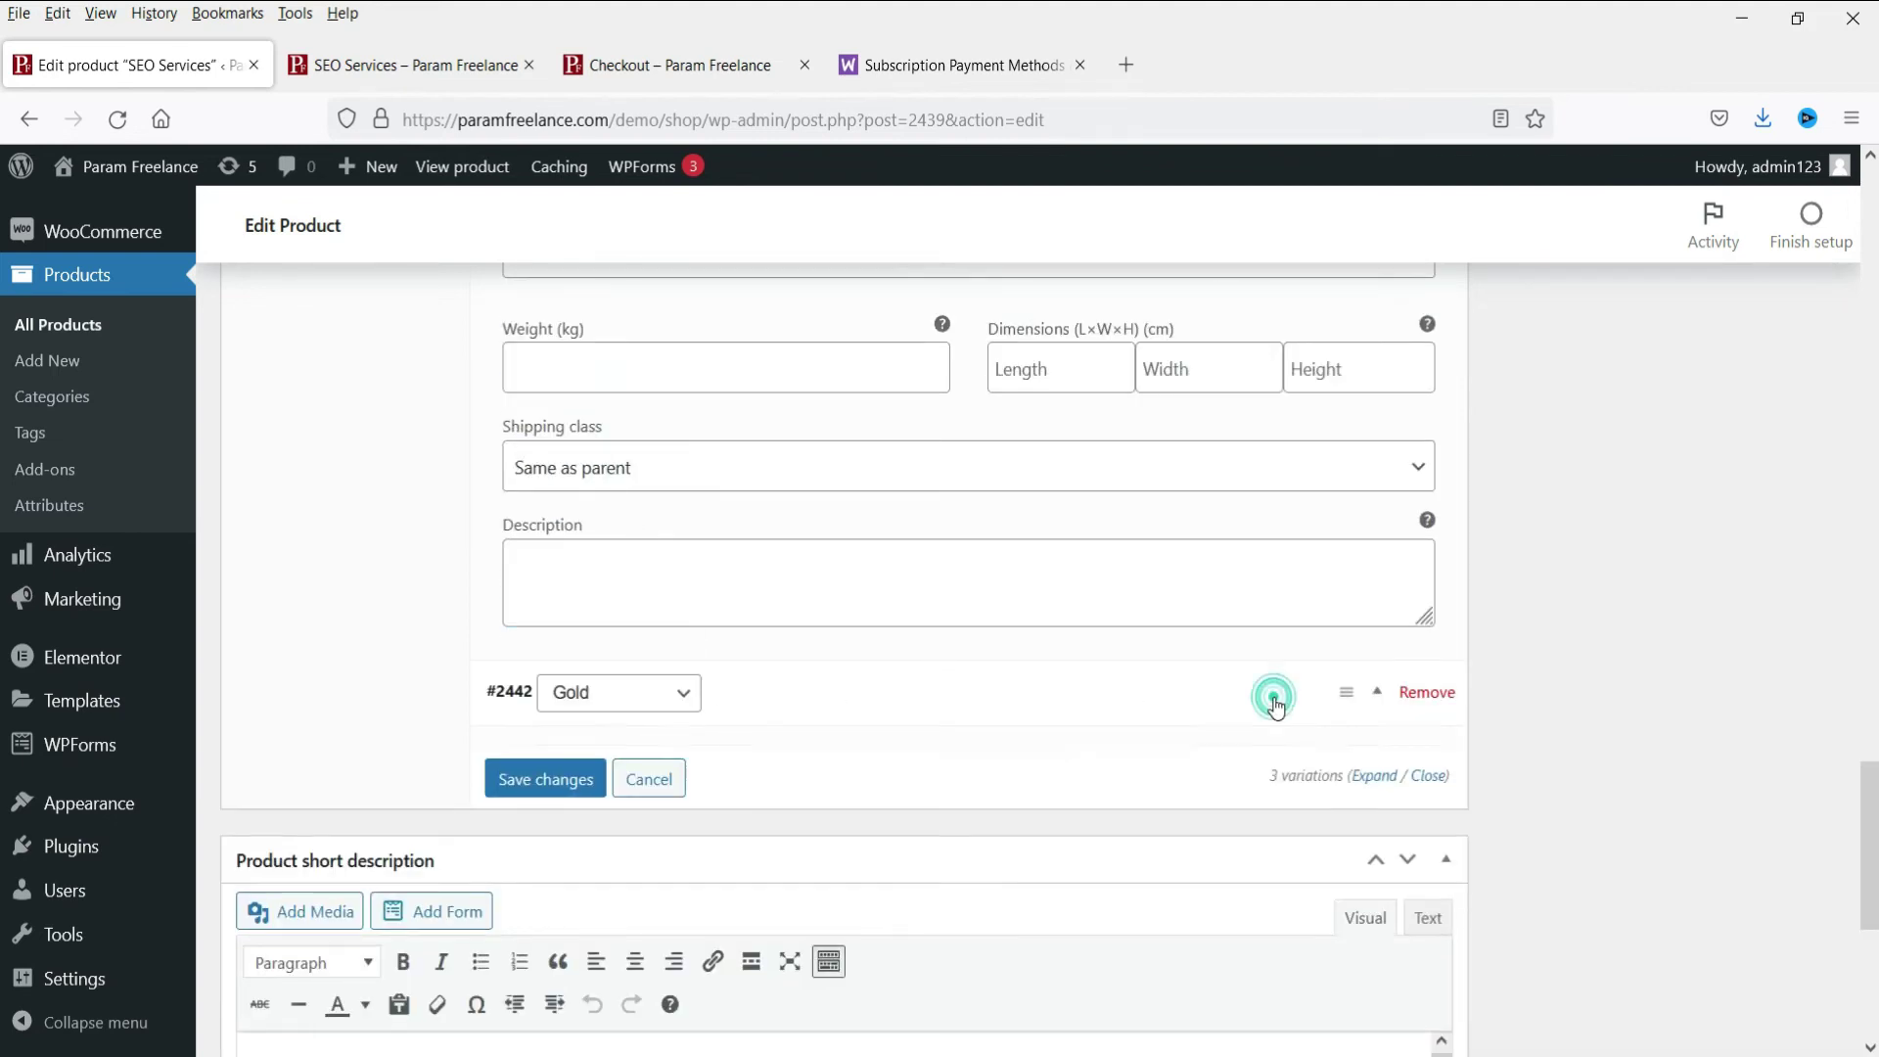
pyautogui.scroll(-4, 692, 597)
pyautogui.doubleClick(708, 598)
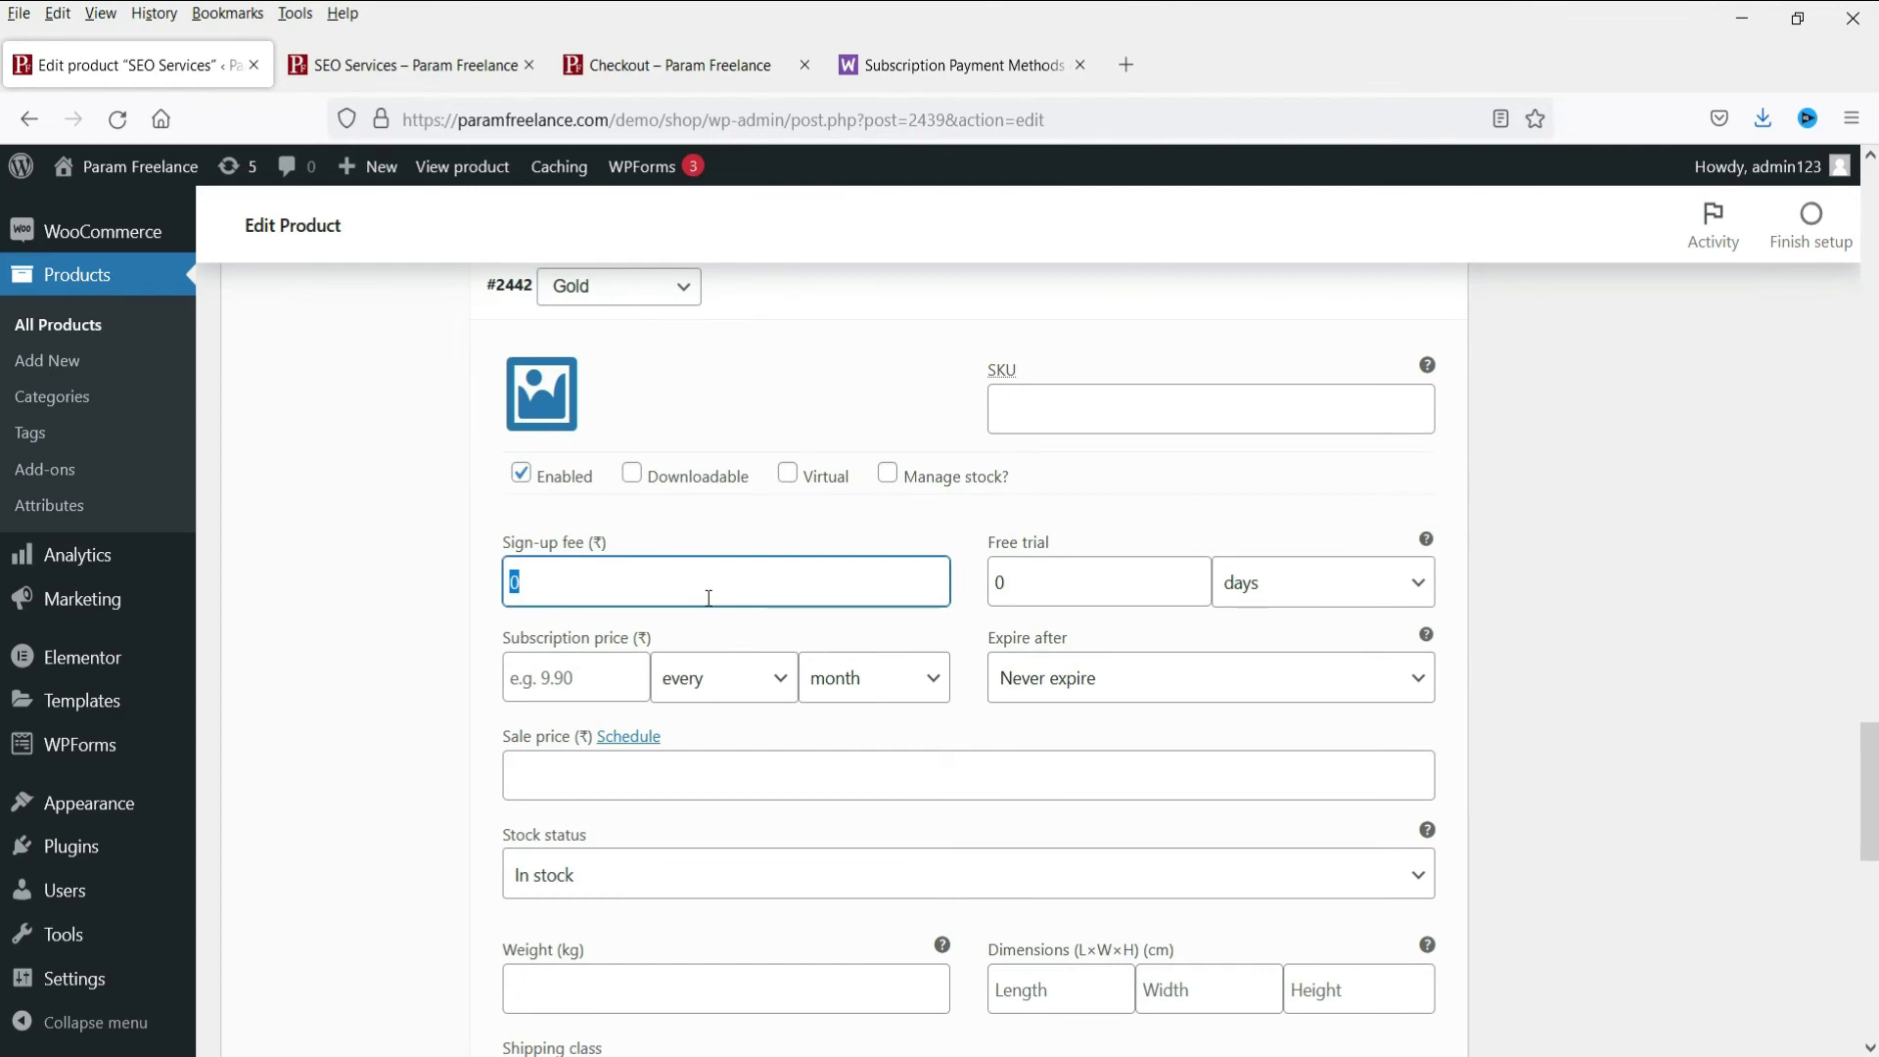
pyautogui.click(1051, 579)
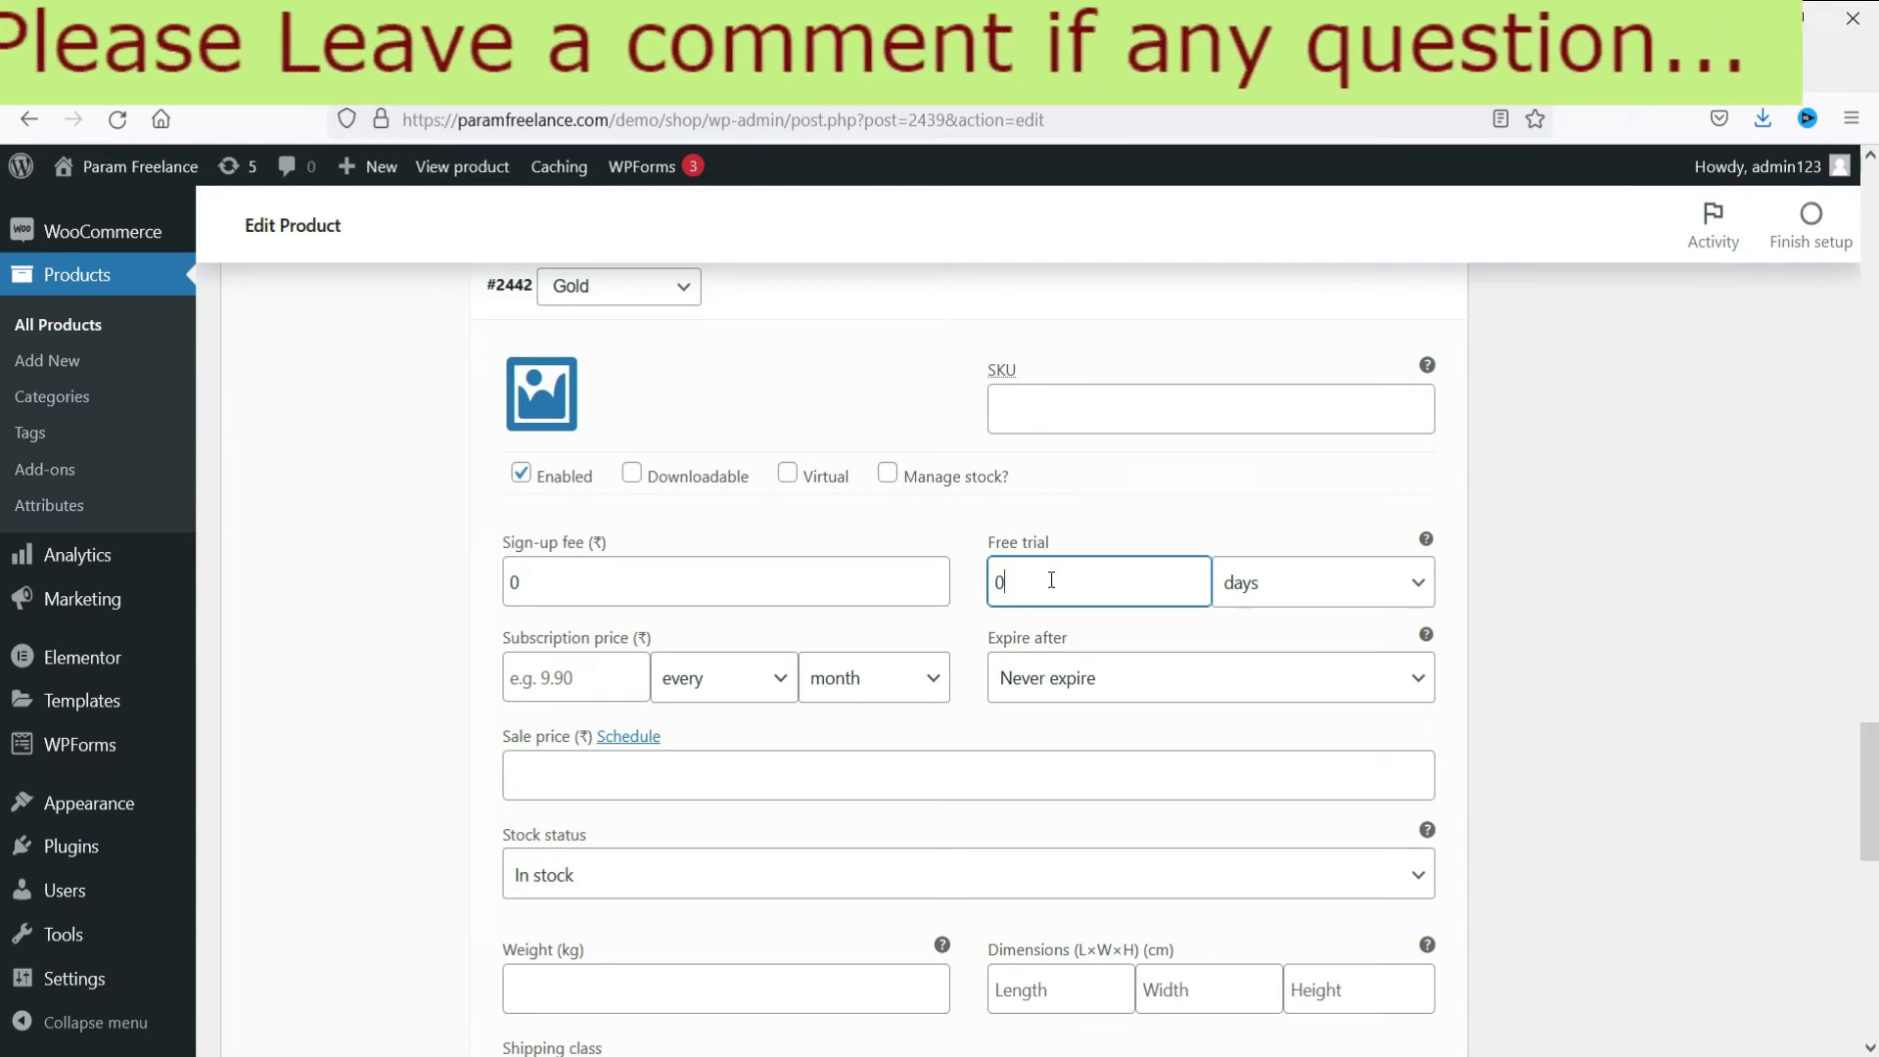
pyautogui.click(508, 666)
pyautogui.write('5000')
pyautogui.click(637, 719)
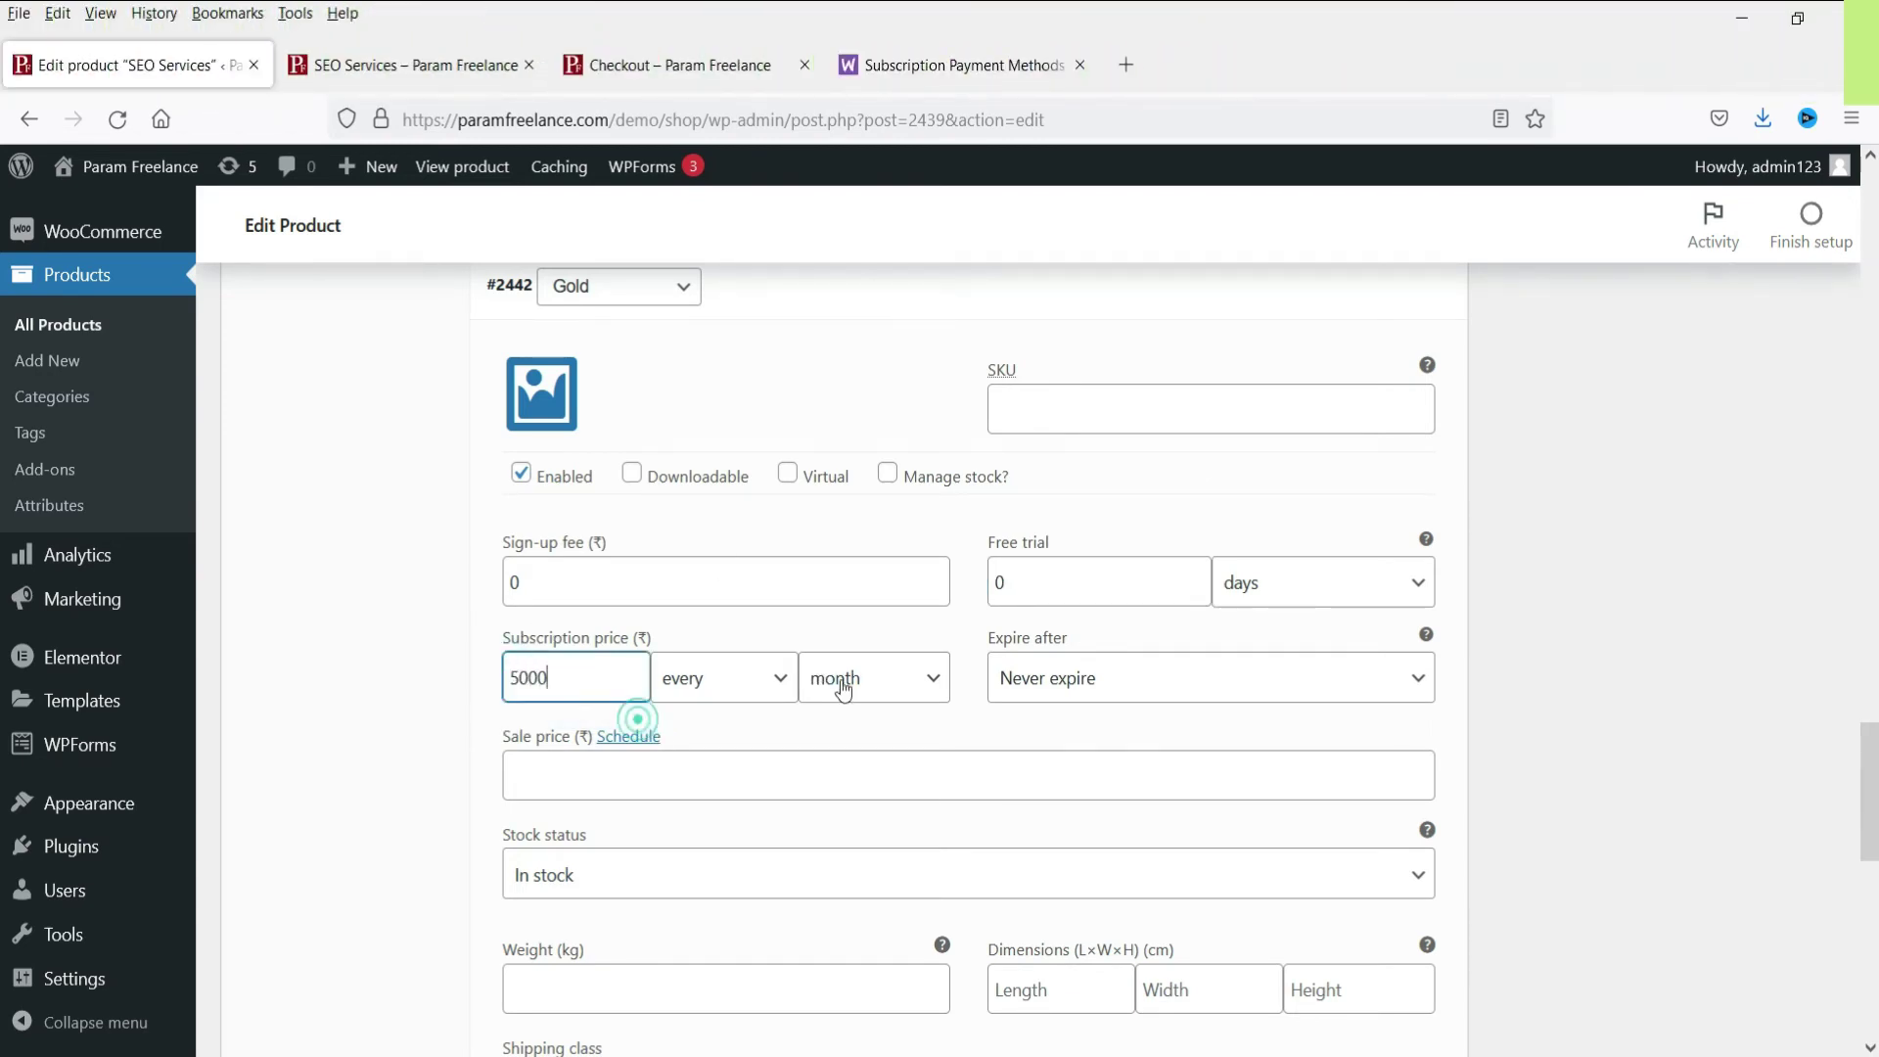
# Update the SEO Services product and reload its store page to review the listed plans and price.
pyautogui.scroll(15, 1467, 591)
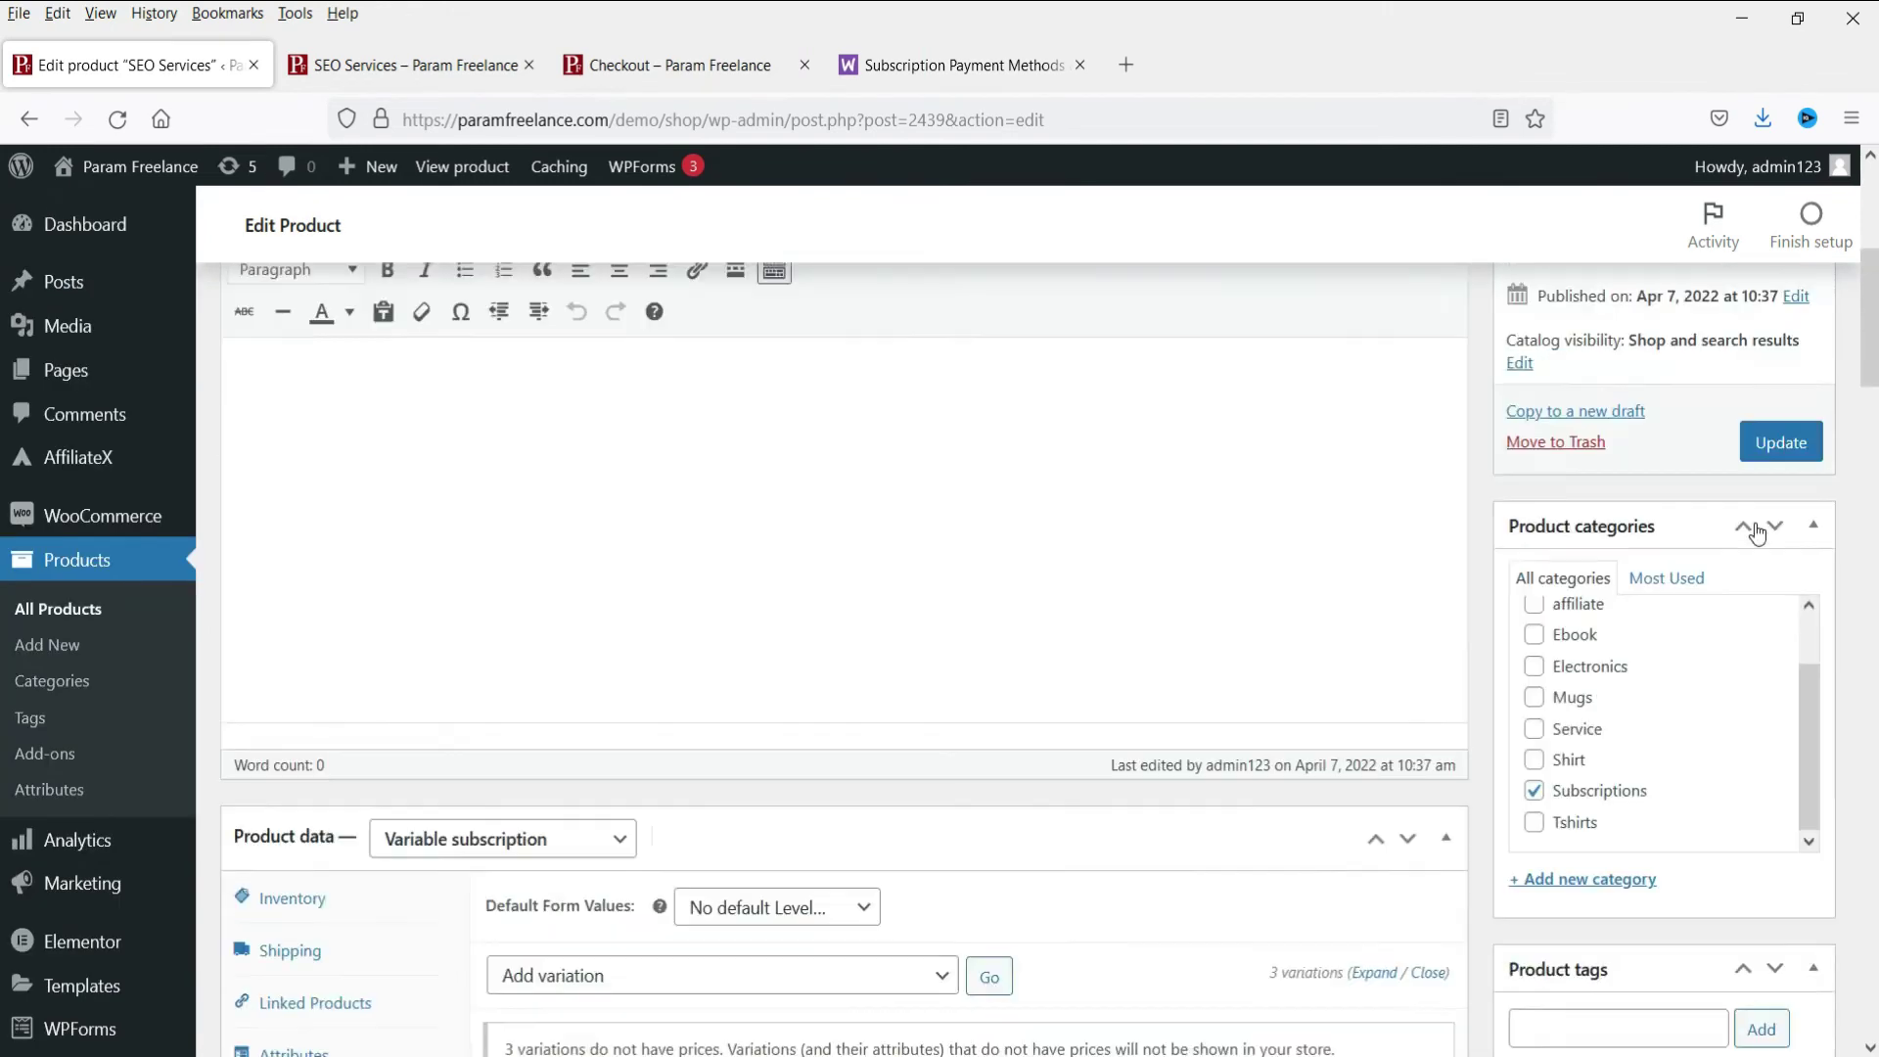
pyautogui.scroll(5, 1759, 536)
pyautogui.click(1777, 546)
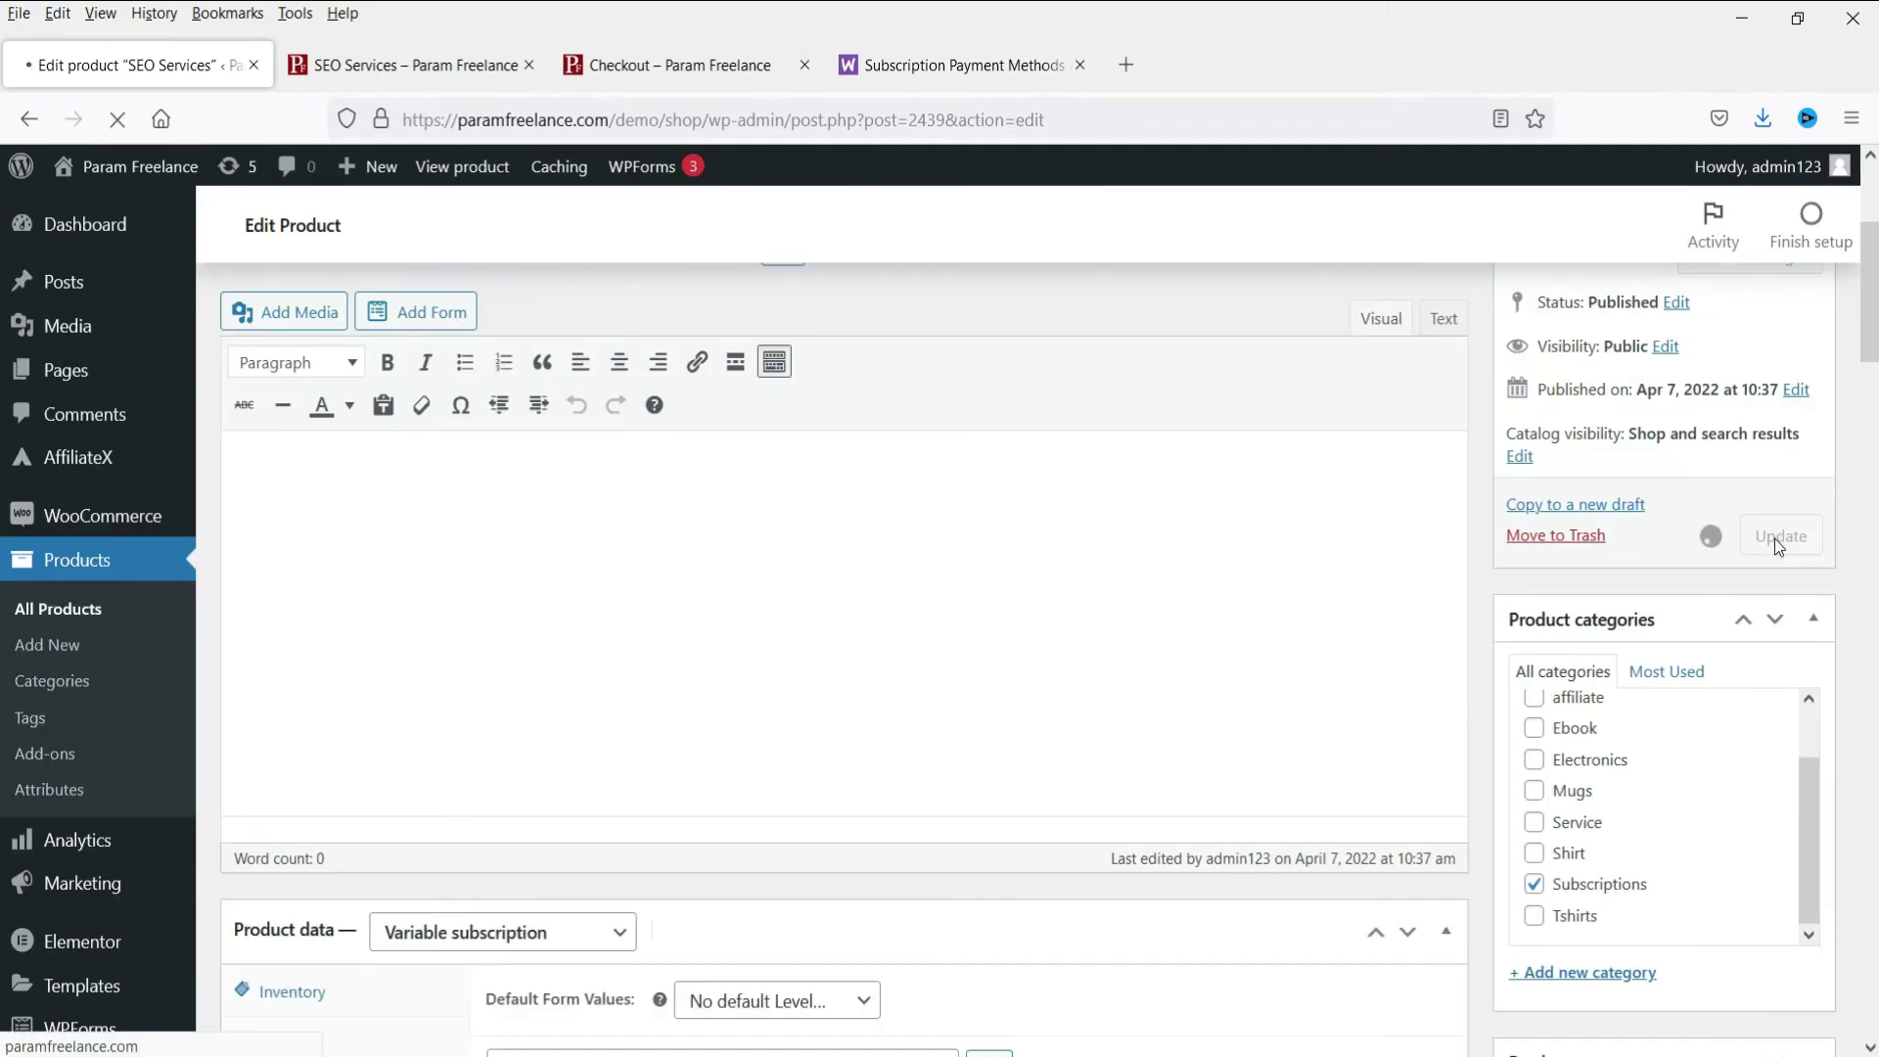
pyautogui.click(460, 64)
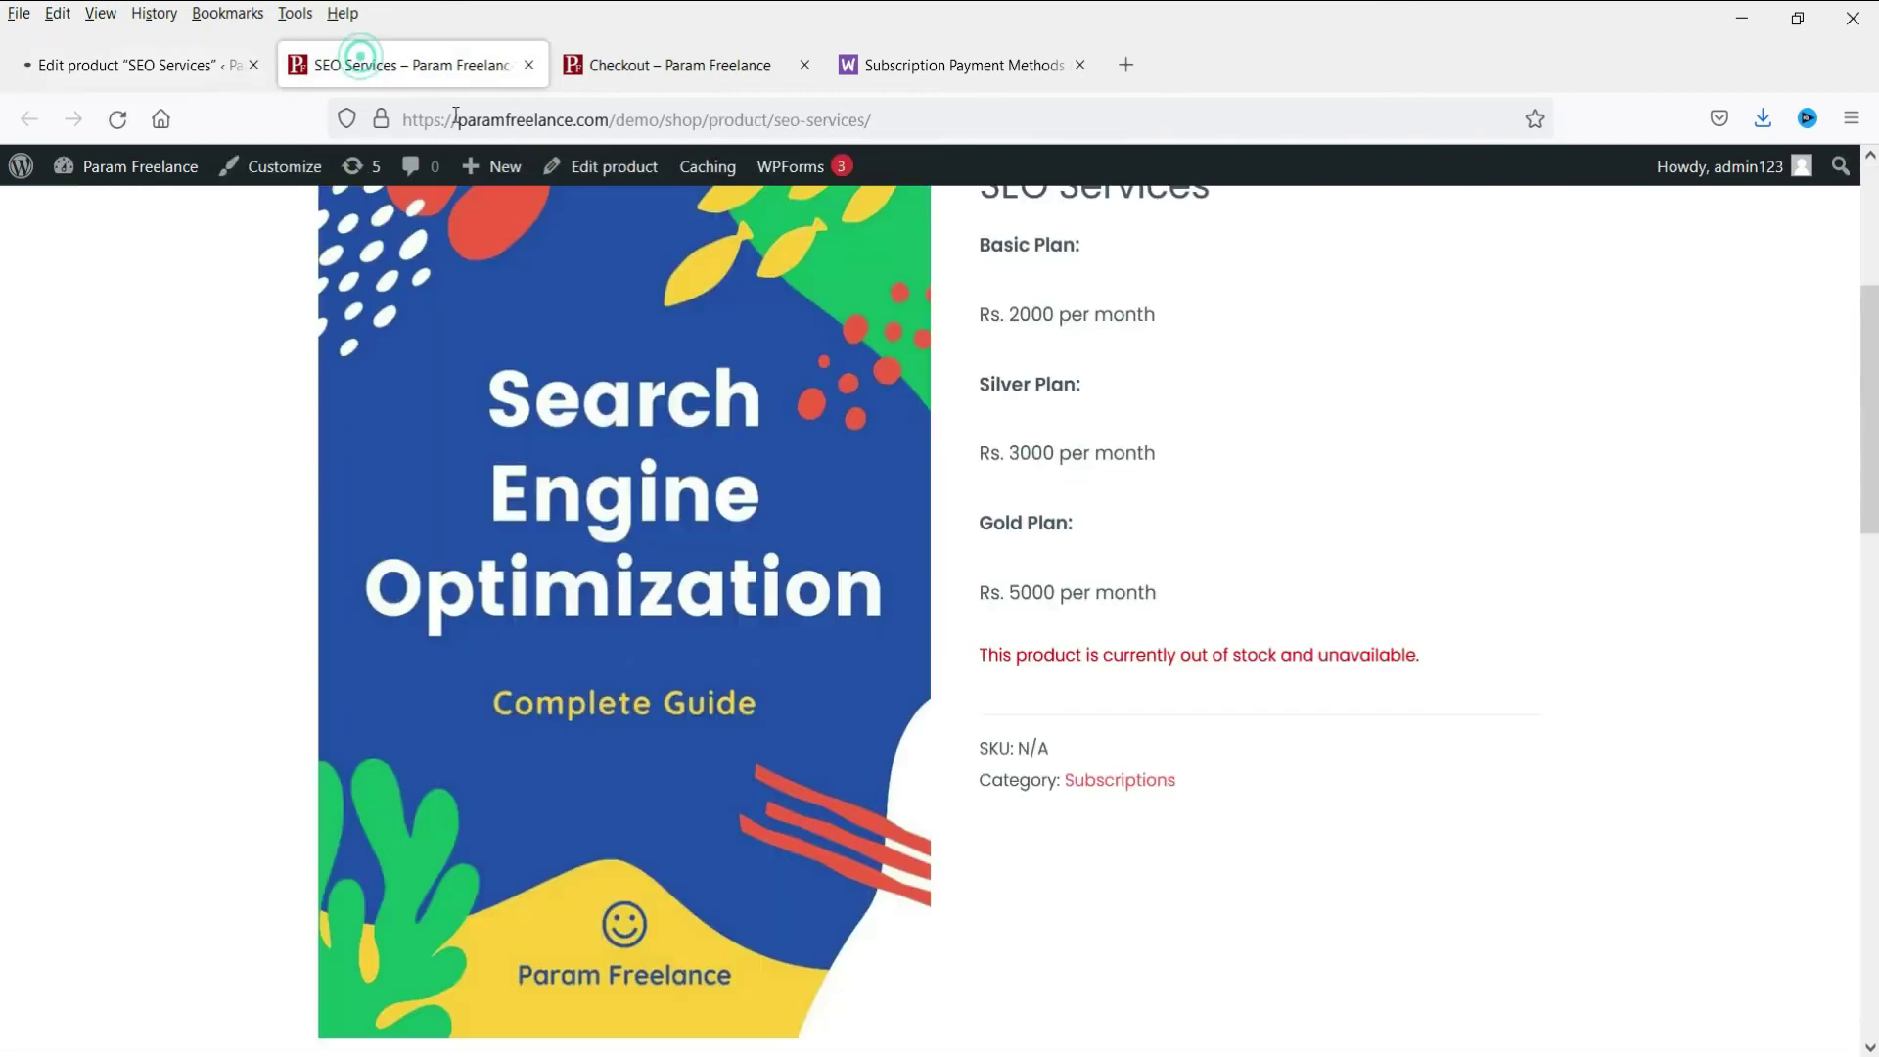
pyautogui.click(118, 120)
pyautogui.scroll(-1, 1088, 551)
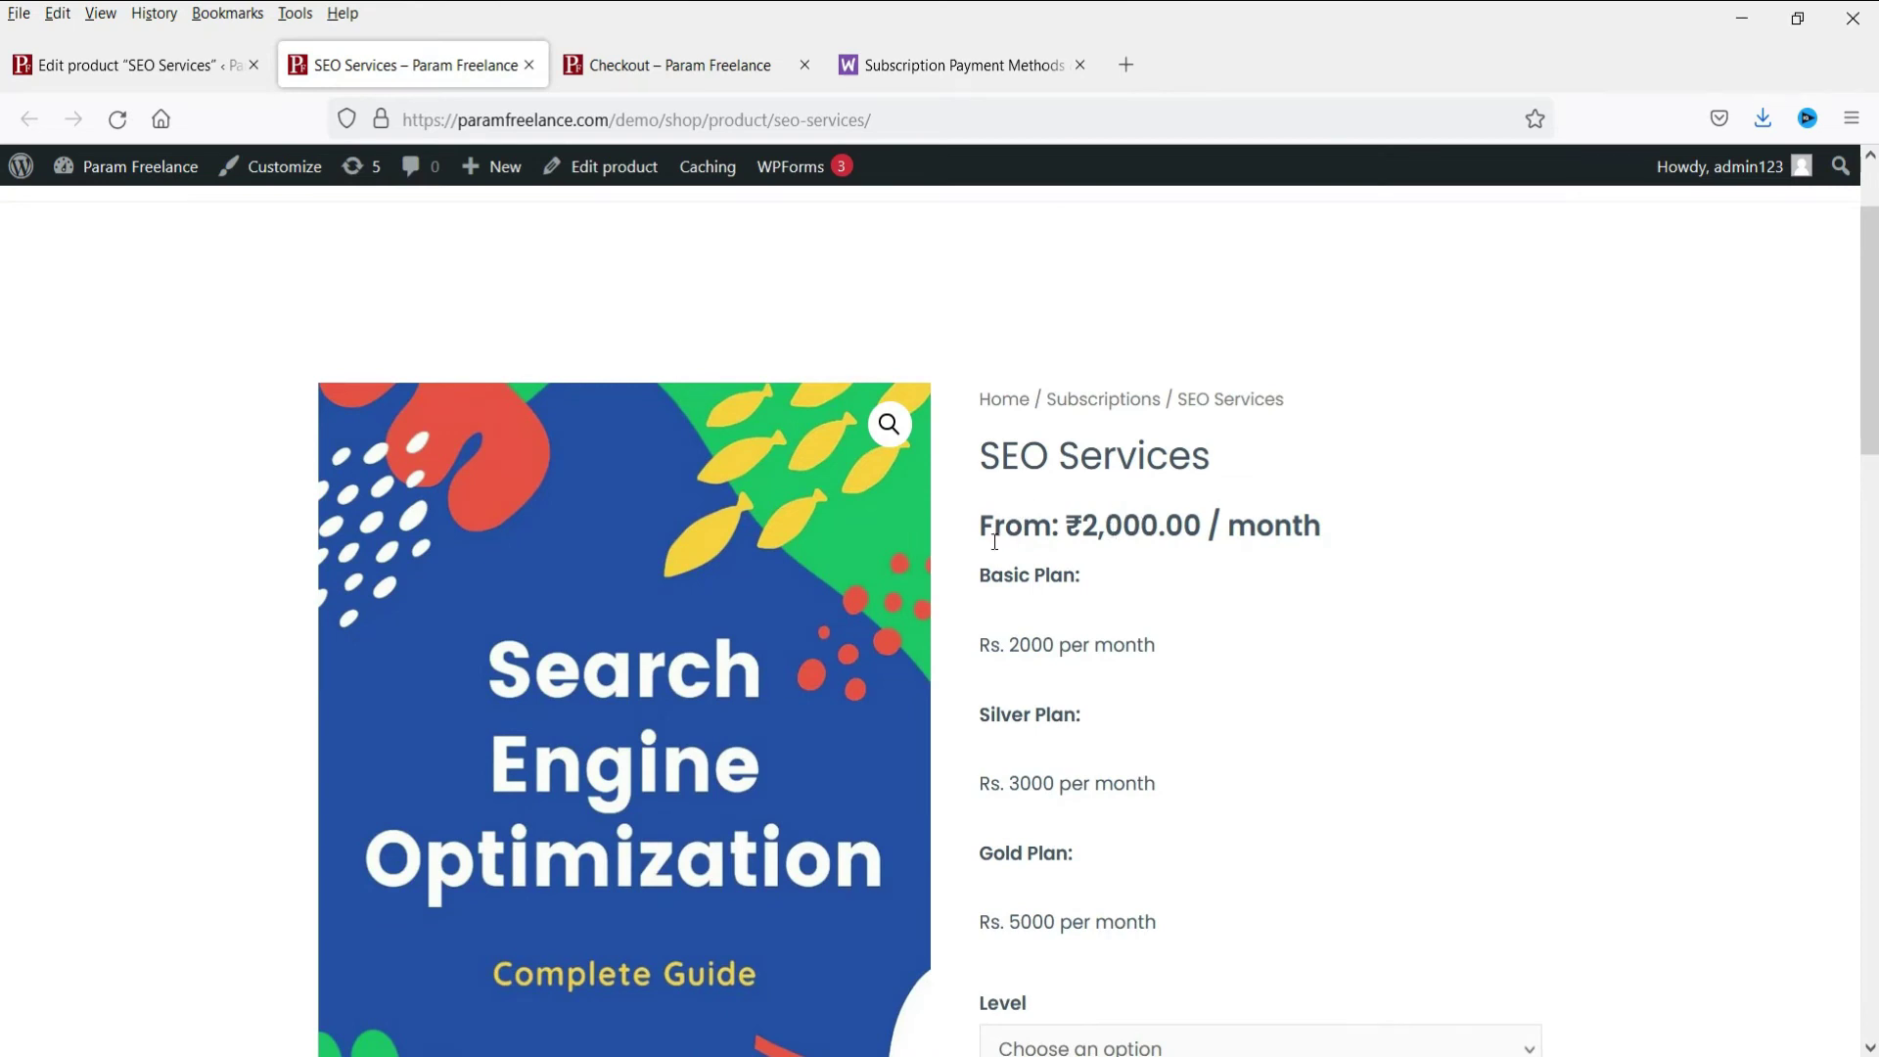
pyautogui.scroll(-1, 1298, 514)
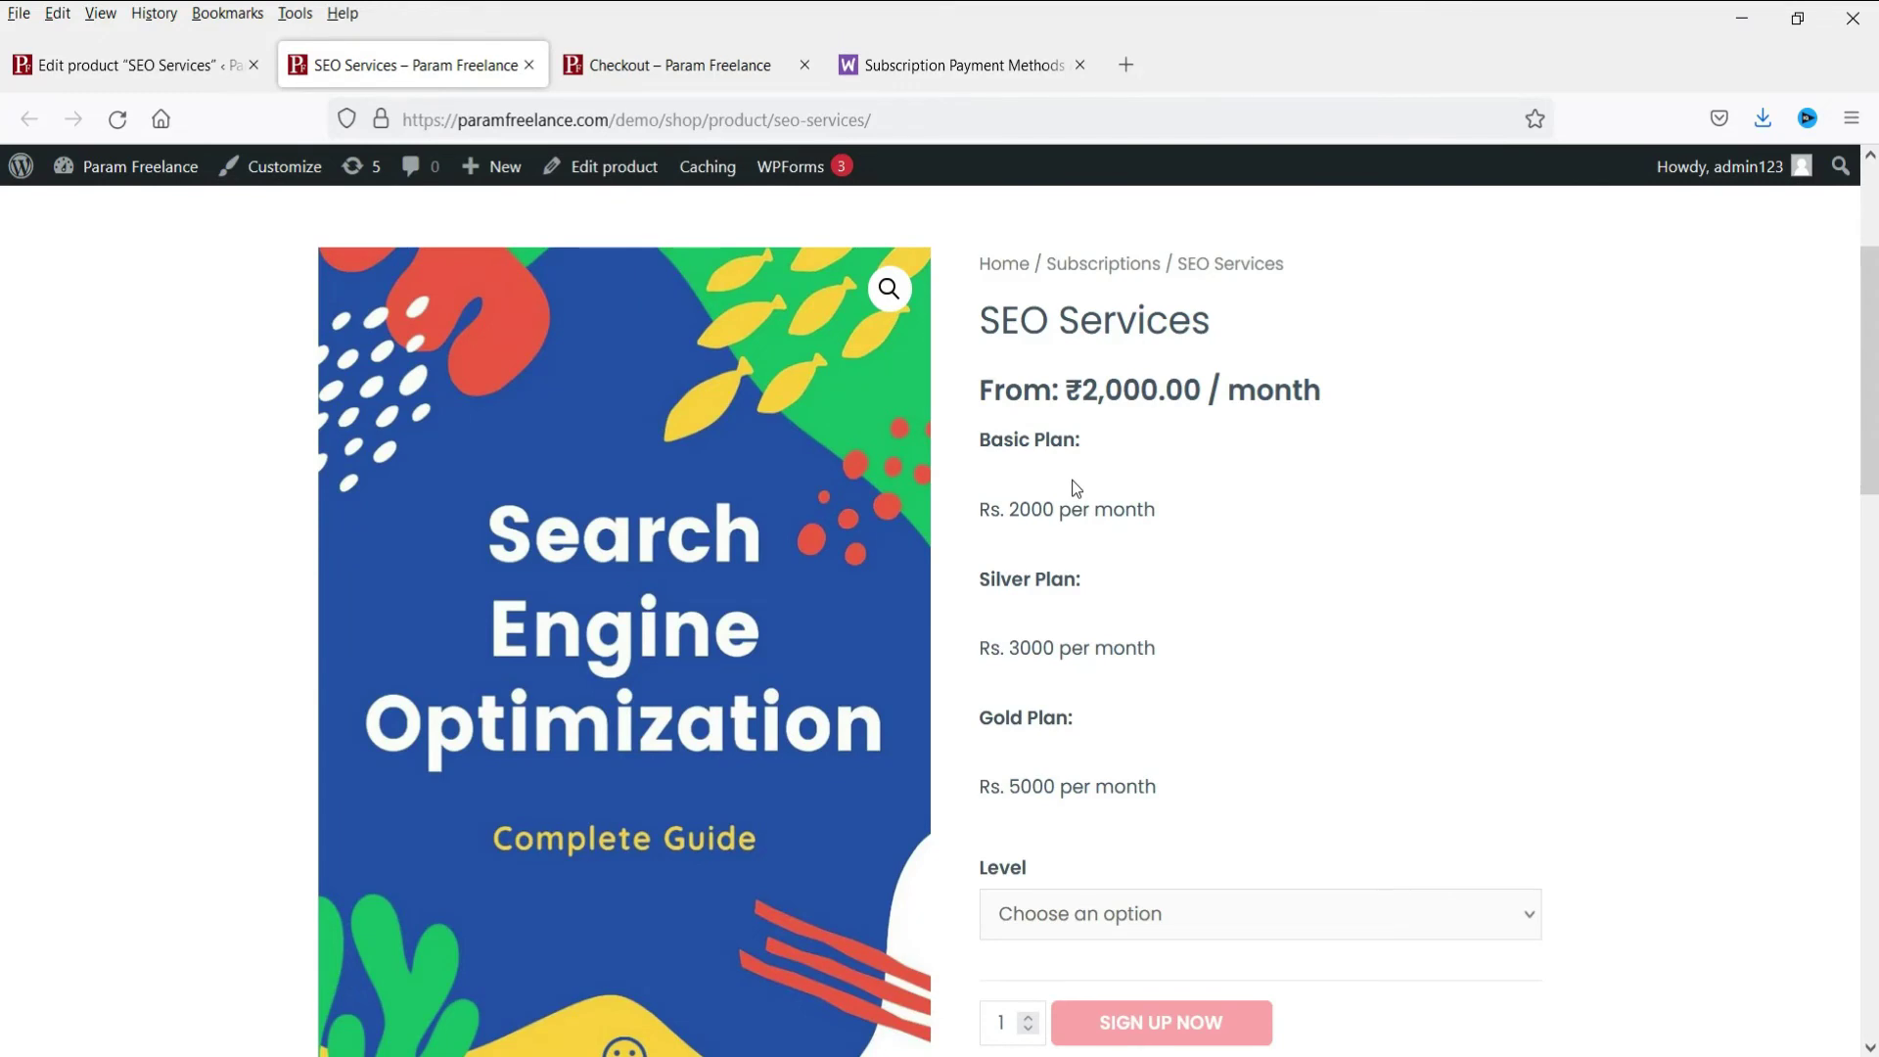
pyautogui.scroll(-4, 1175, 451)
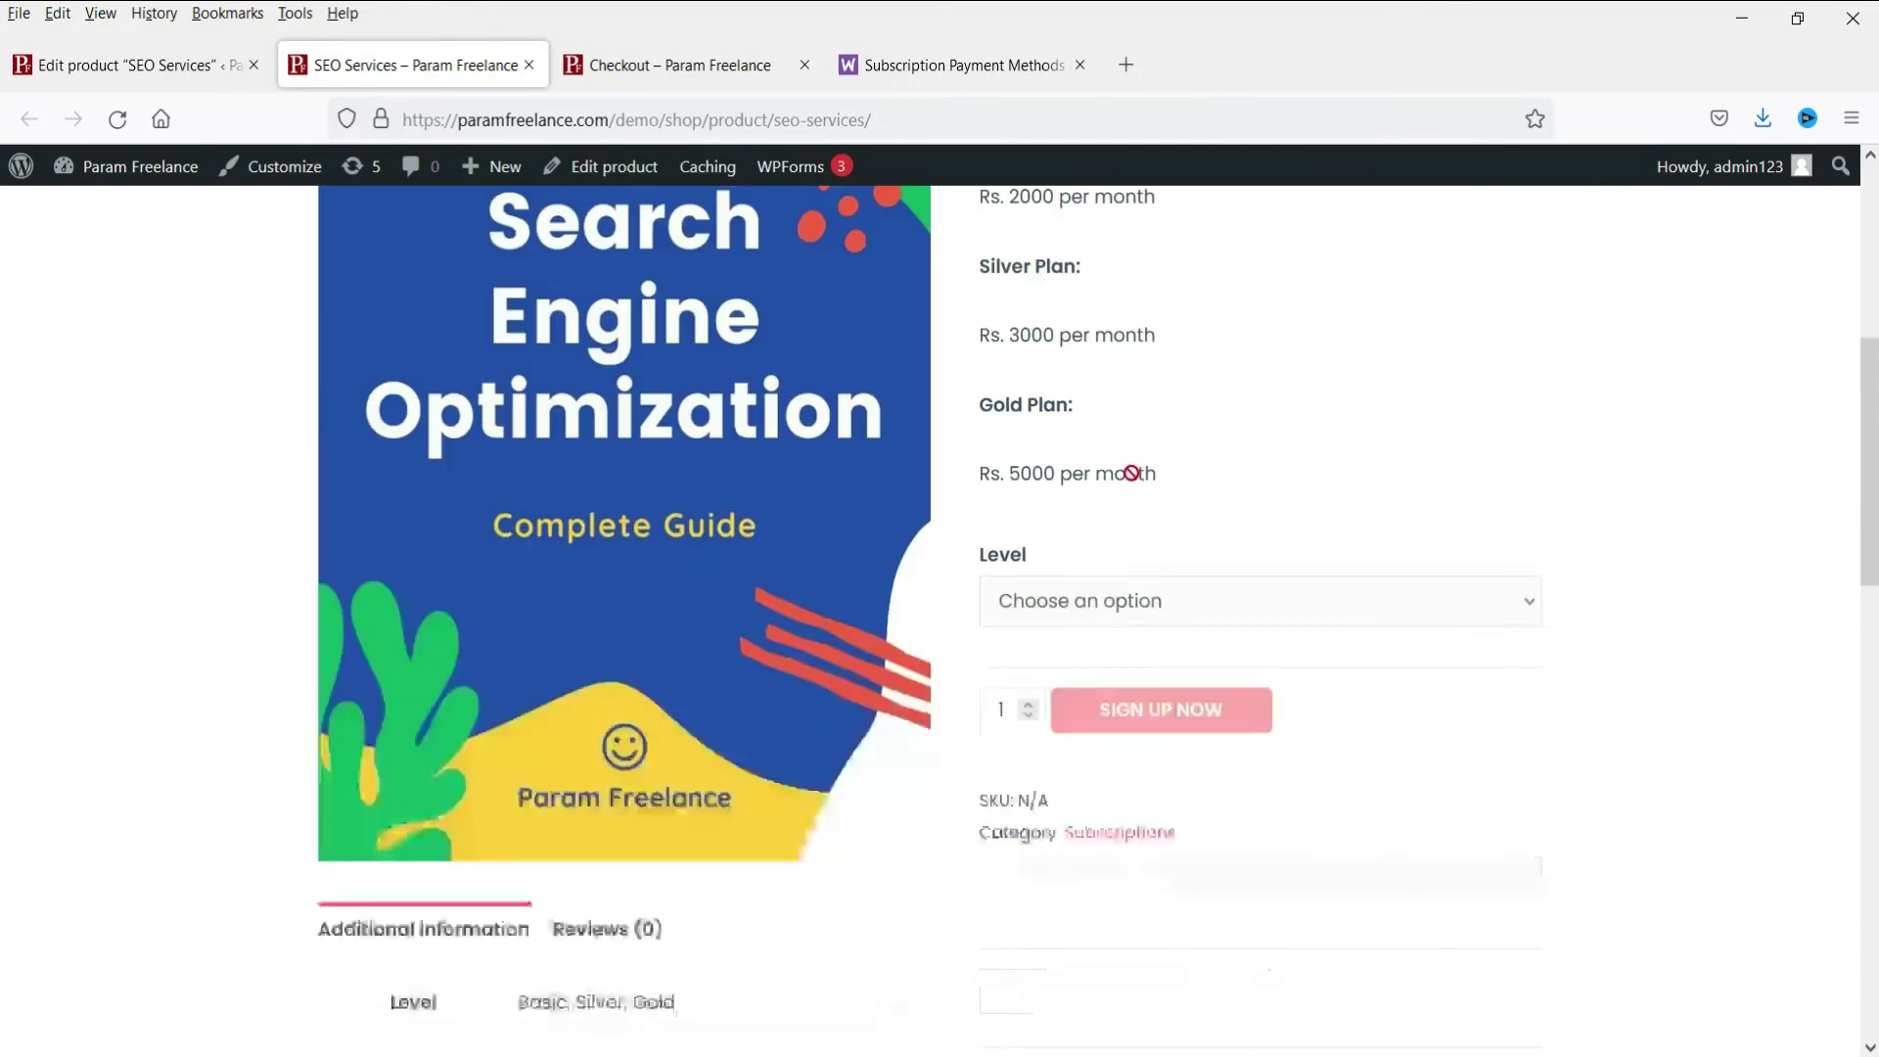
pyautogui.scroll(3, 1198, 422)
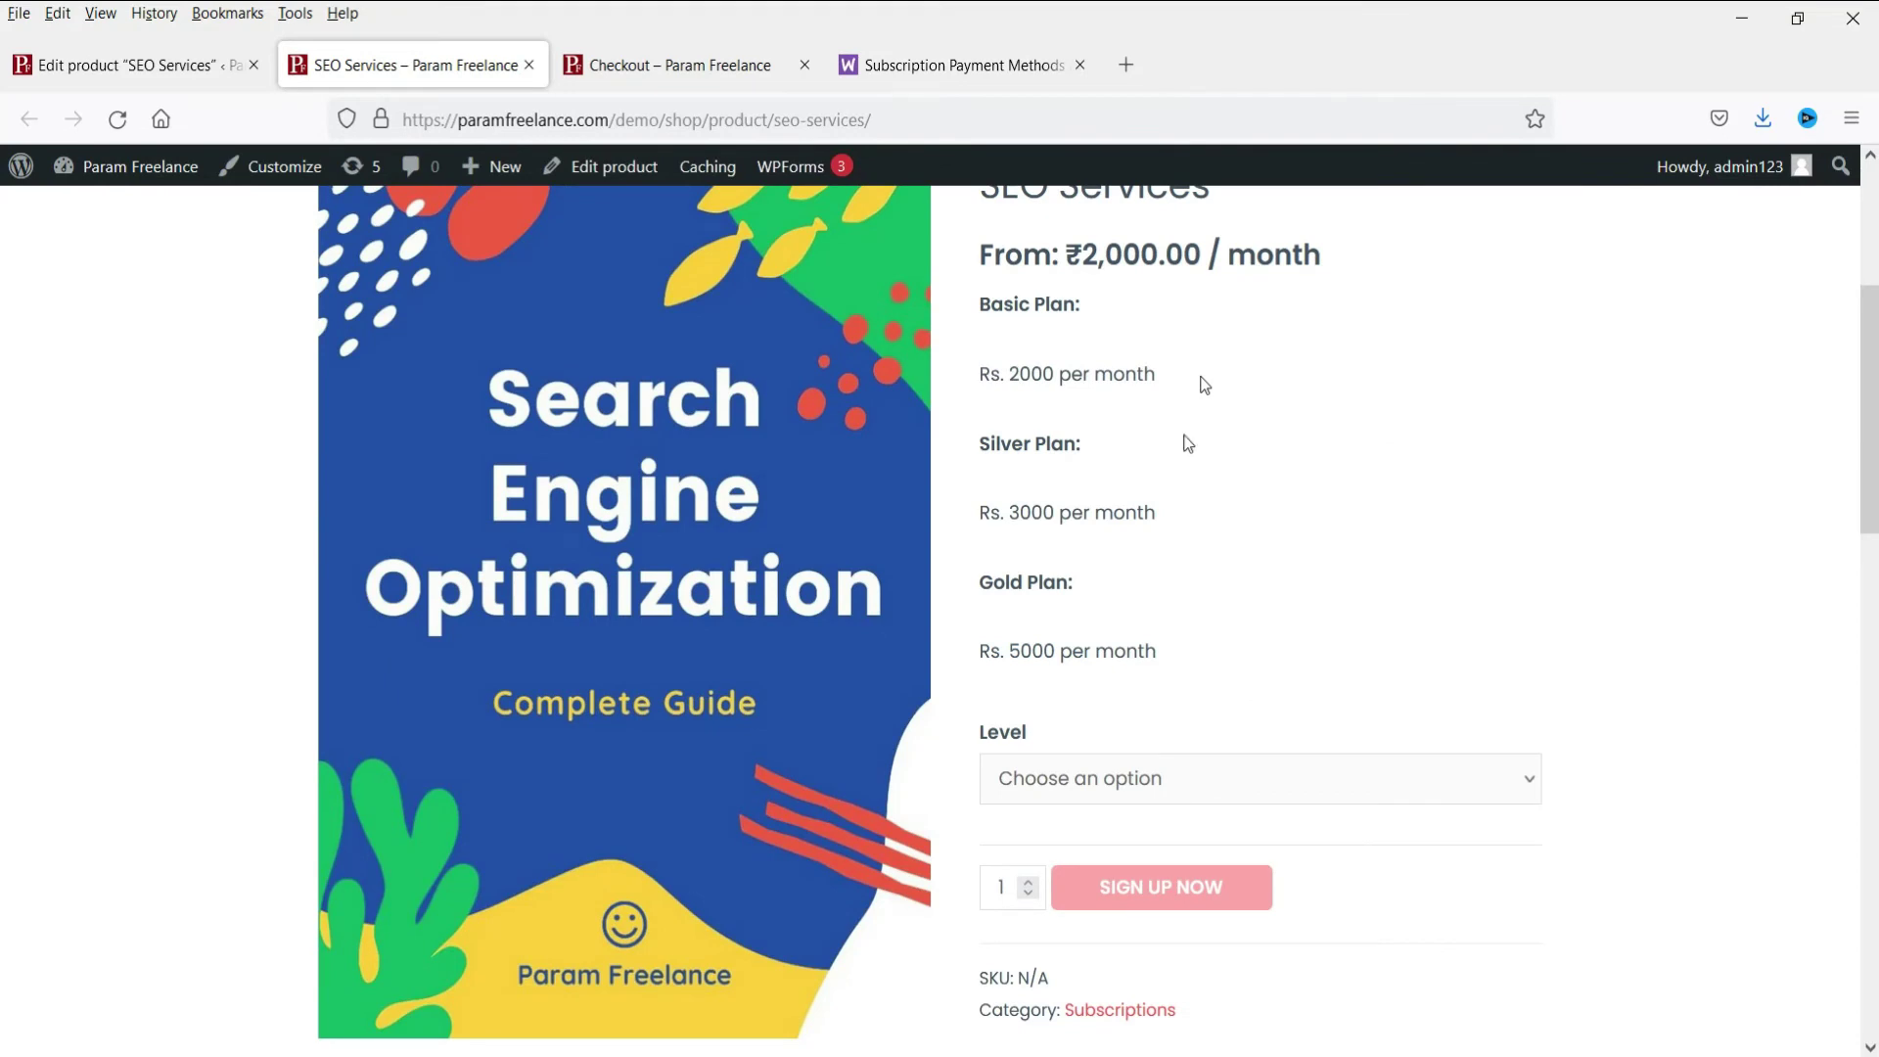
pyautogui.scroll(-1, 1221, 522)
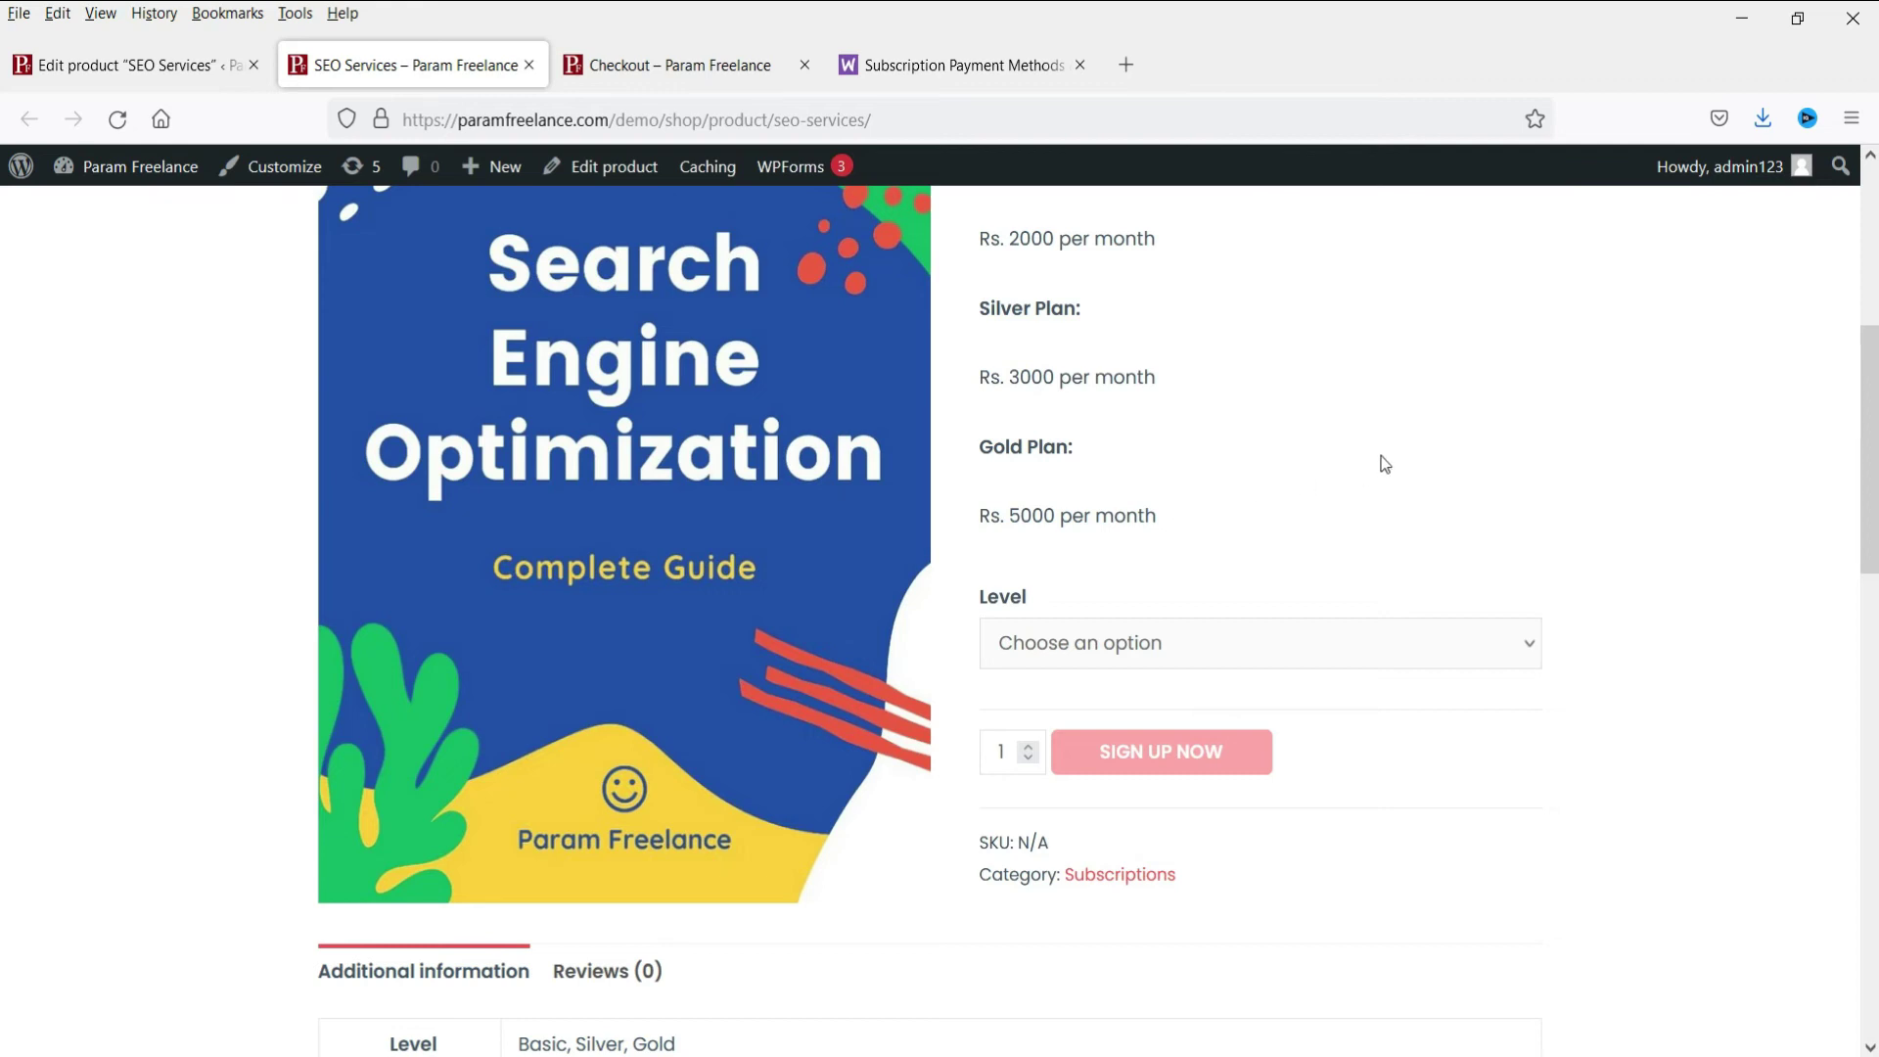
pyautogui.scroll(-1, 1375, 468)
# Choose the Basic, Silver and Gold levels in turn on the store page to check each plan's price.
pyautogui.click(1205, 524)
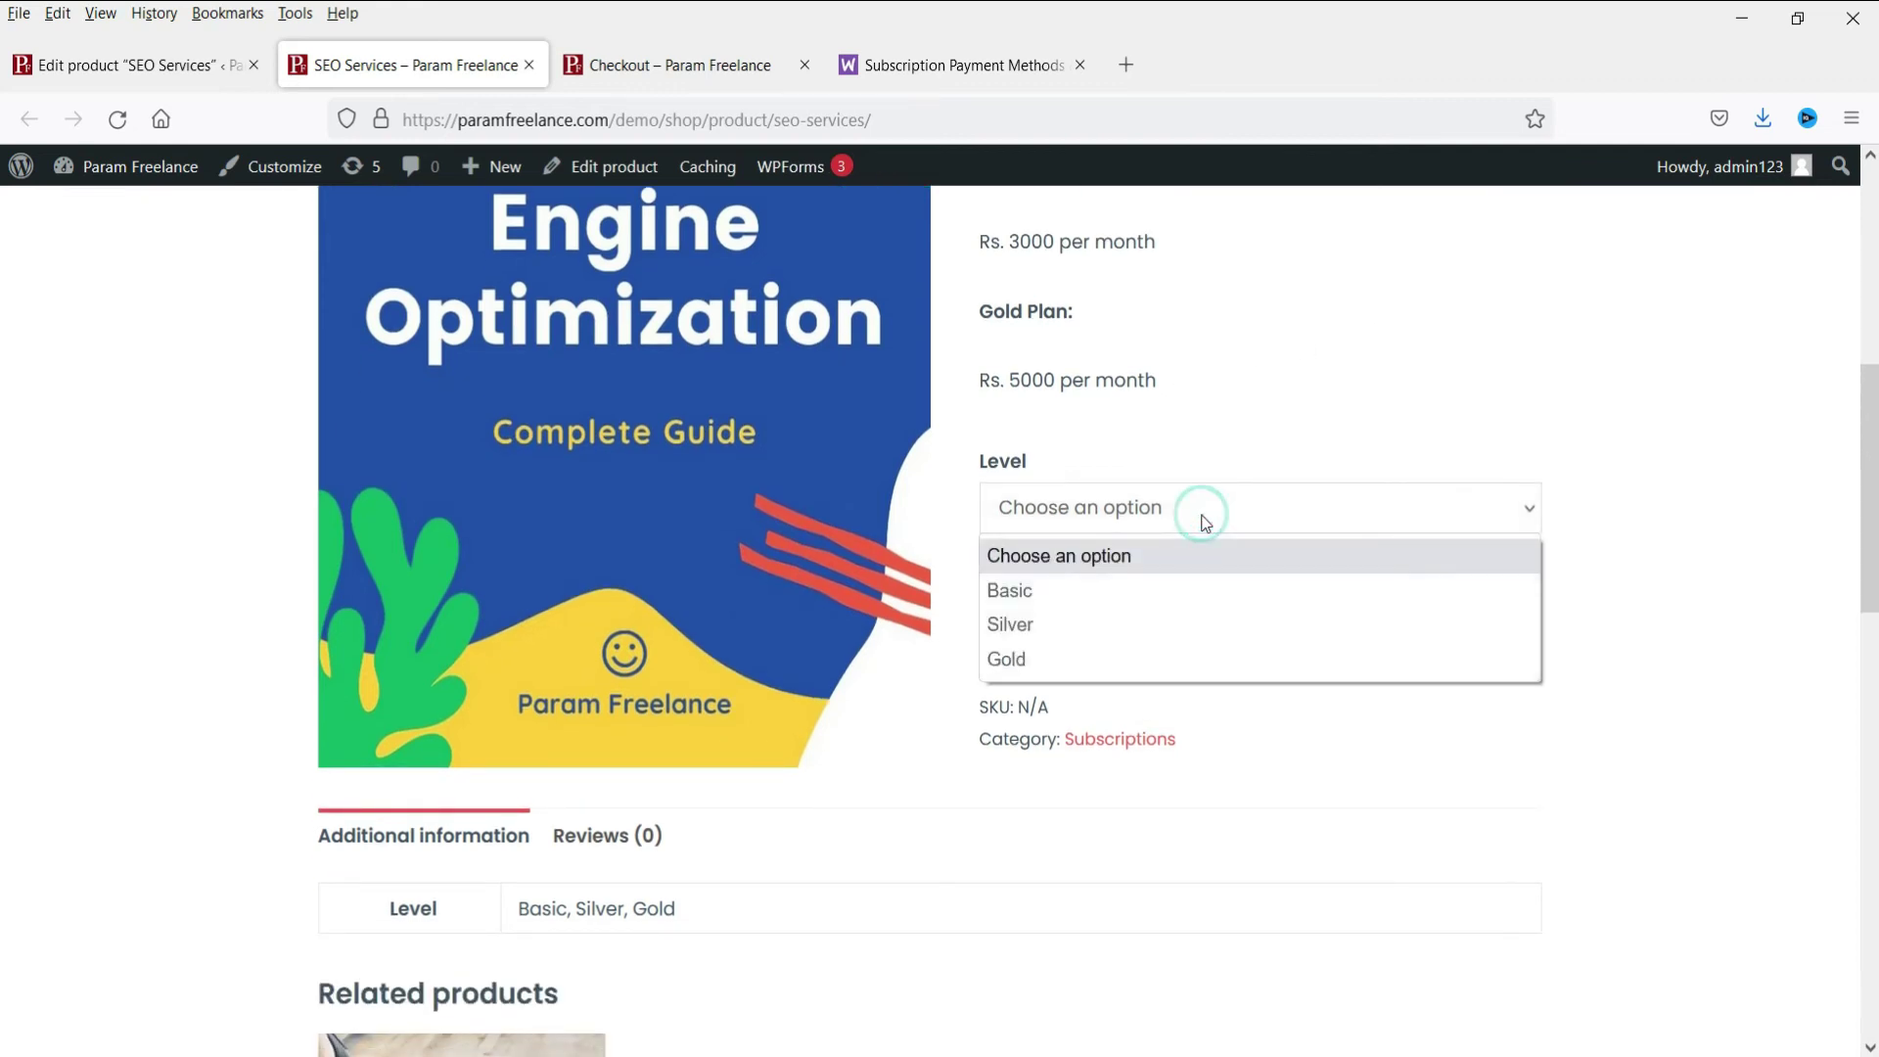
pyautogui.click(1200, 591)
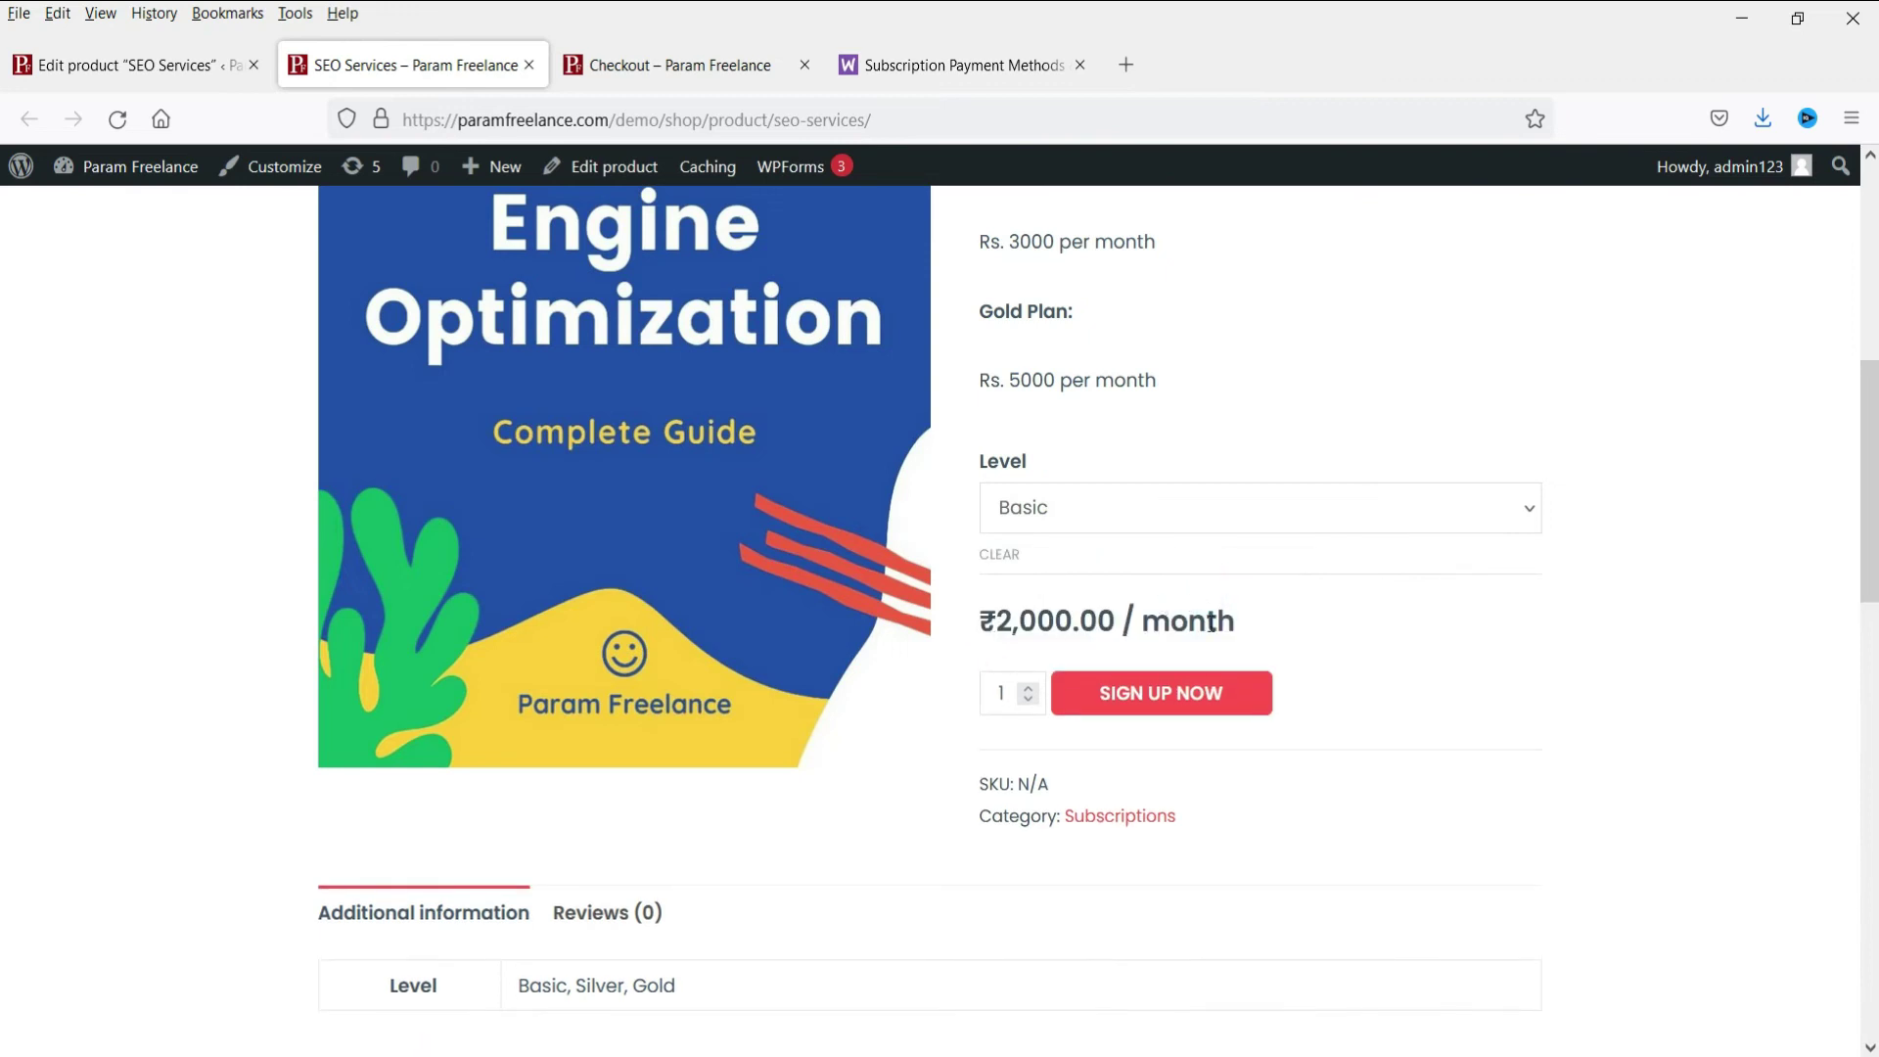
pyautogui.click(1134, 519)
pyautogui.click(1141, 627)
pyautogui.click(1132, 517)
pyautogui.click(1131, 658)
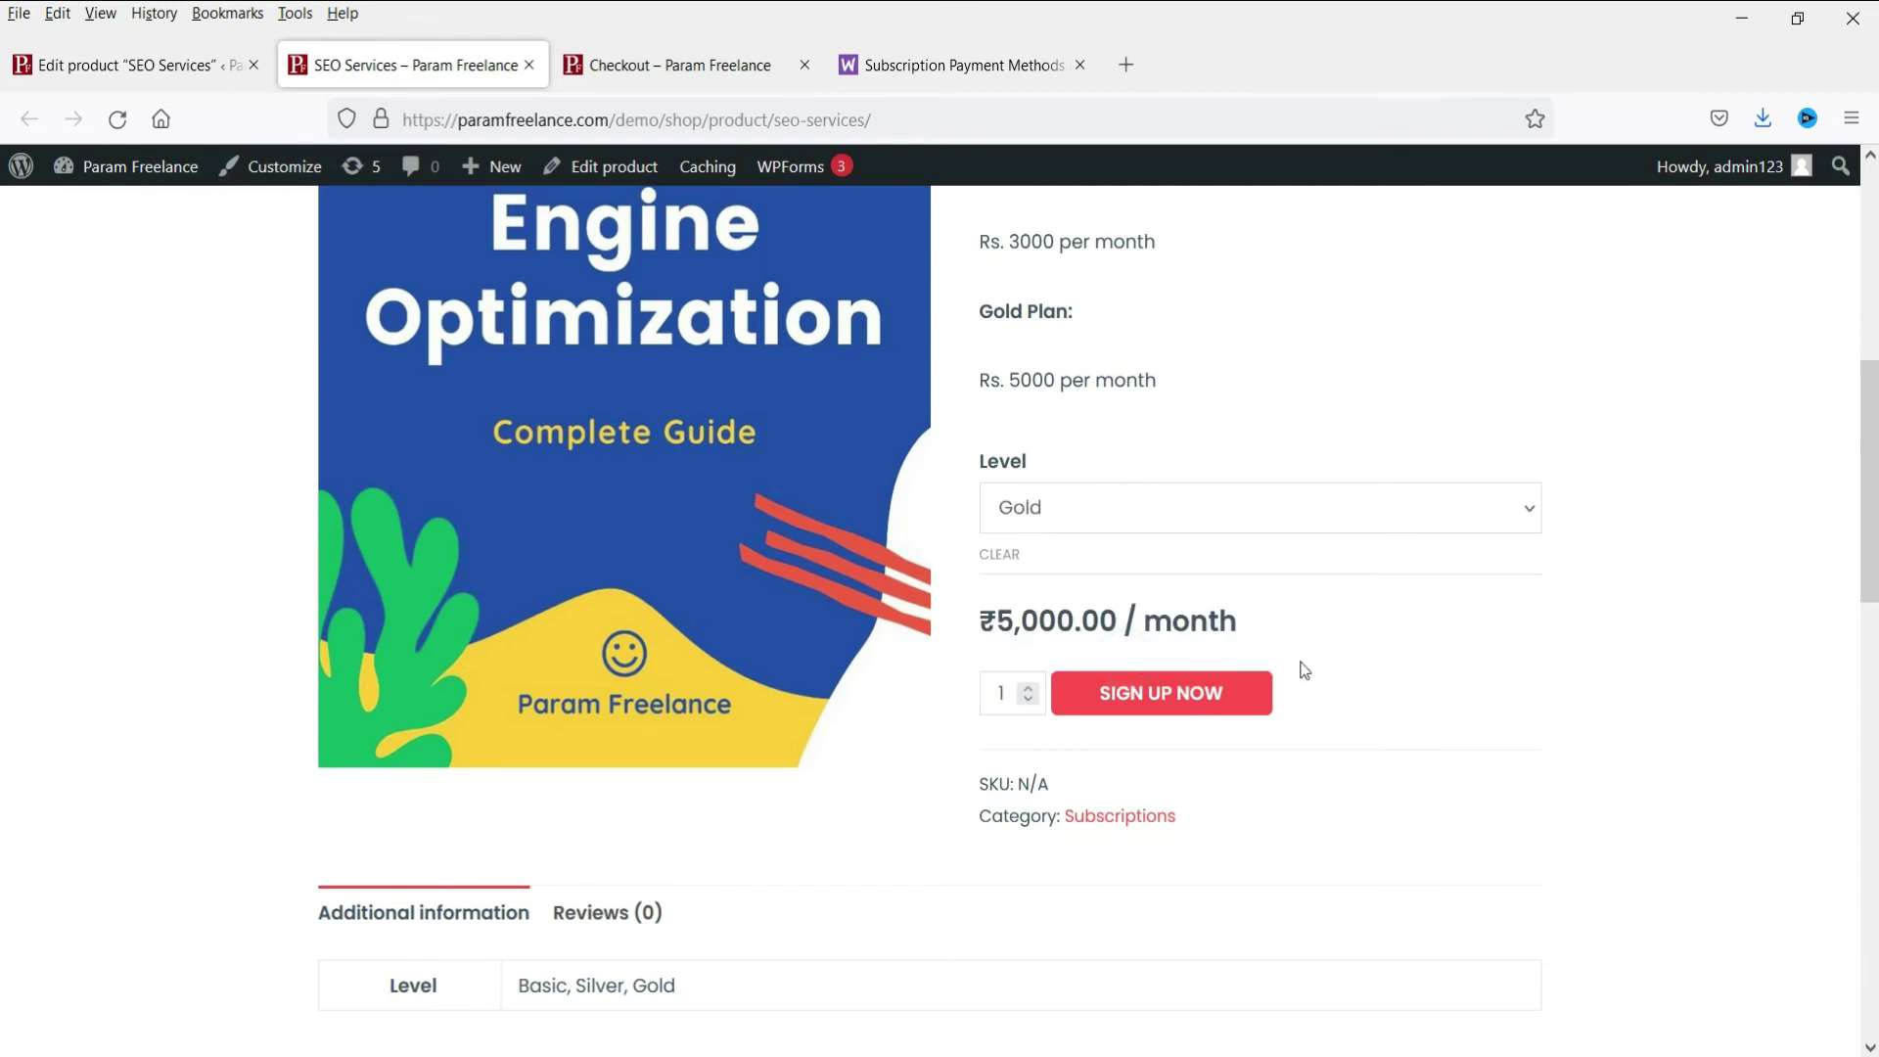
# Return to the product editor and expand the Basic variation in the product's variations.
pyautogui.click(72, 77)
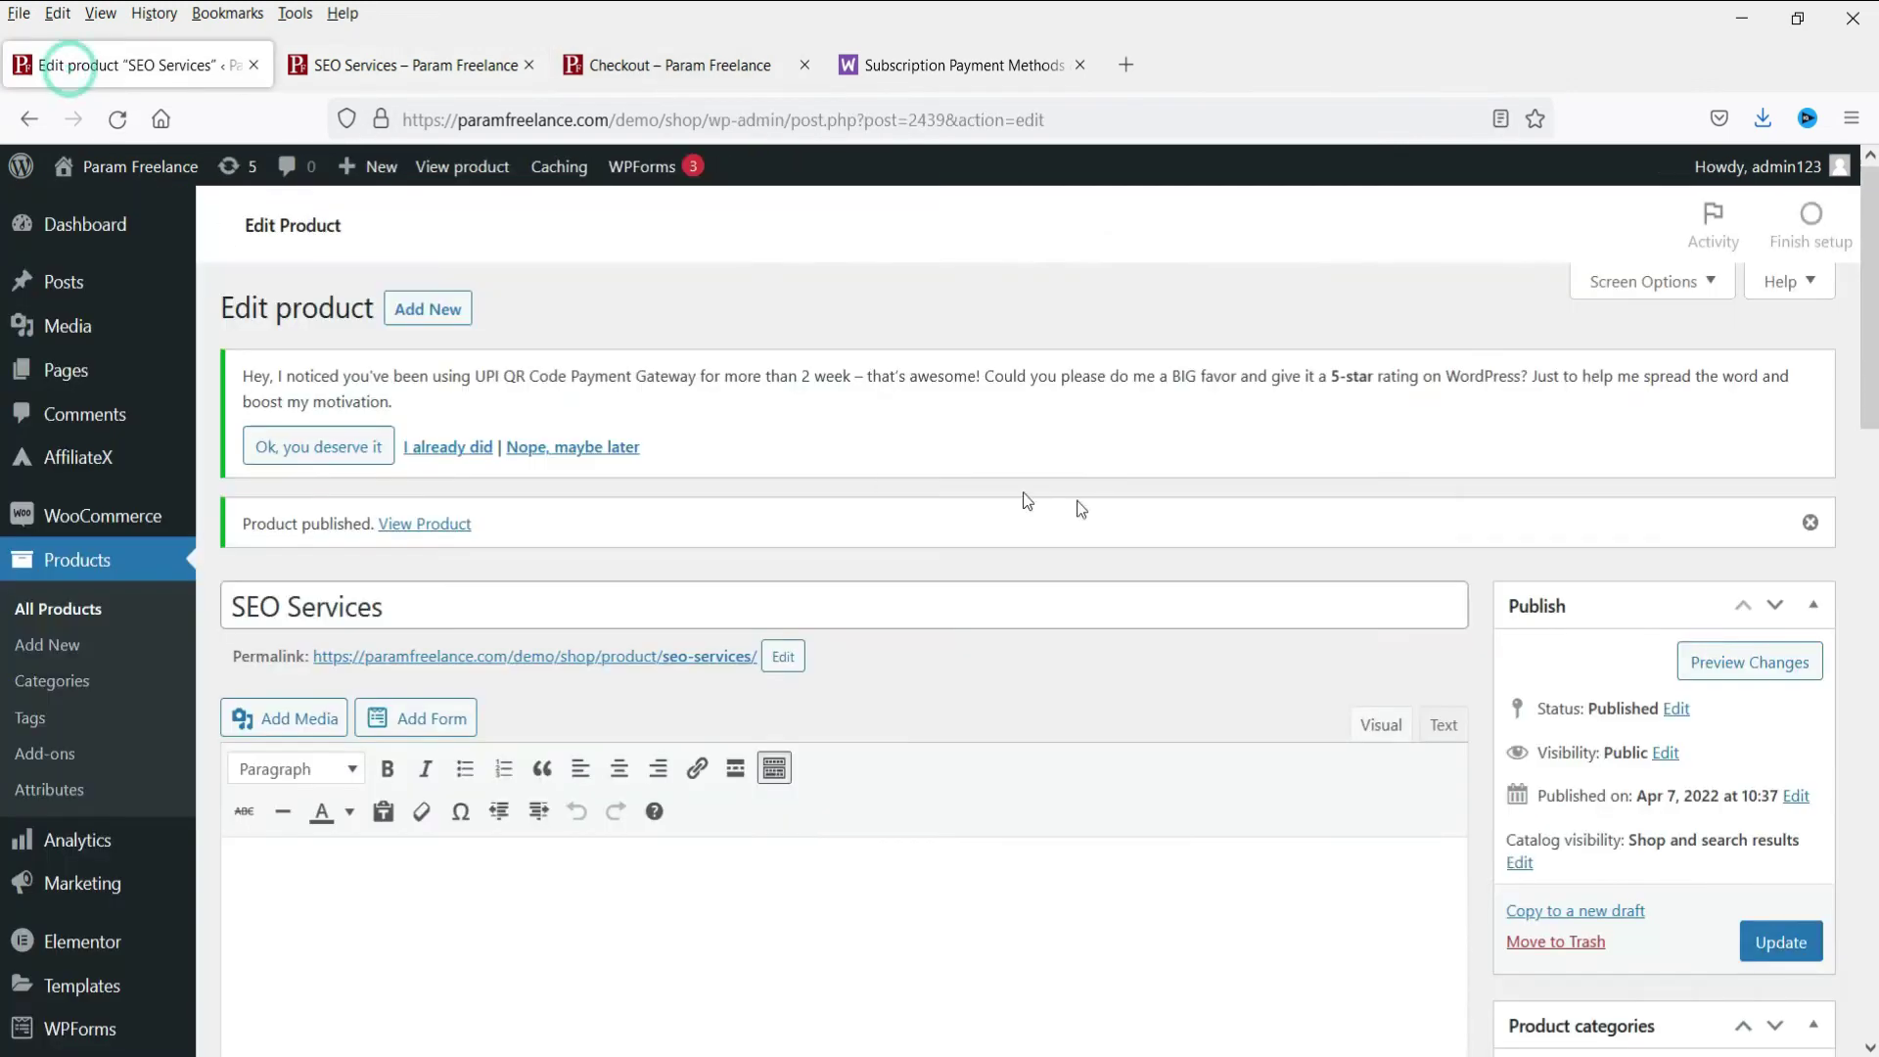
pyautogui.scroll(-10, 1089, 464)
pyautogui.scroll(-6, 1088, 464)
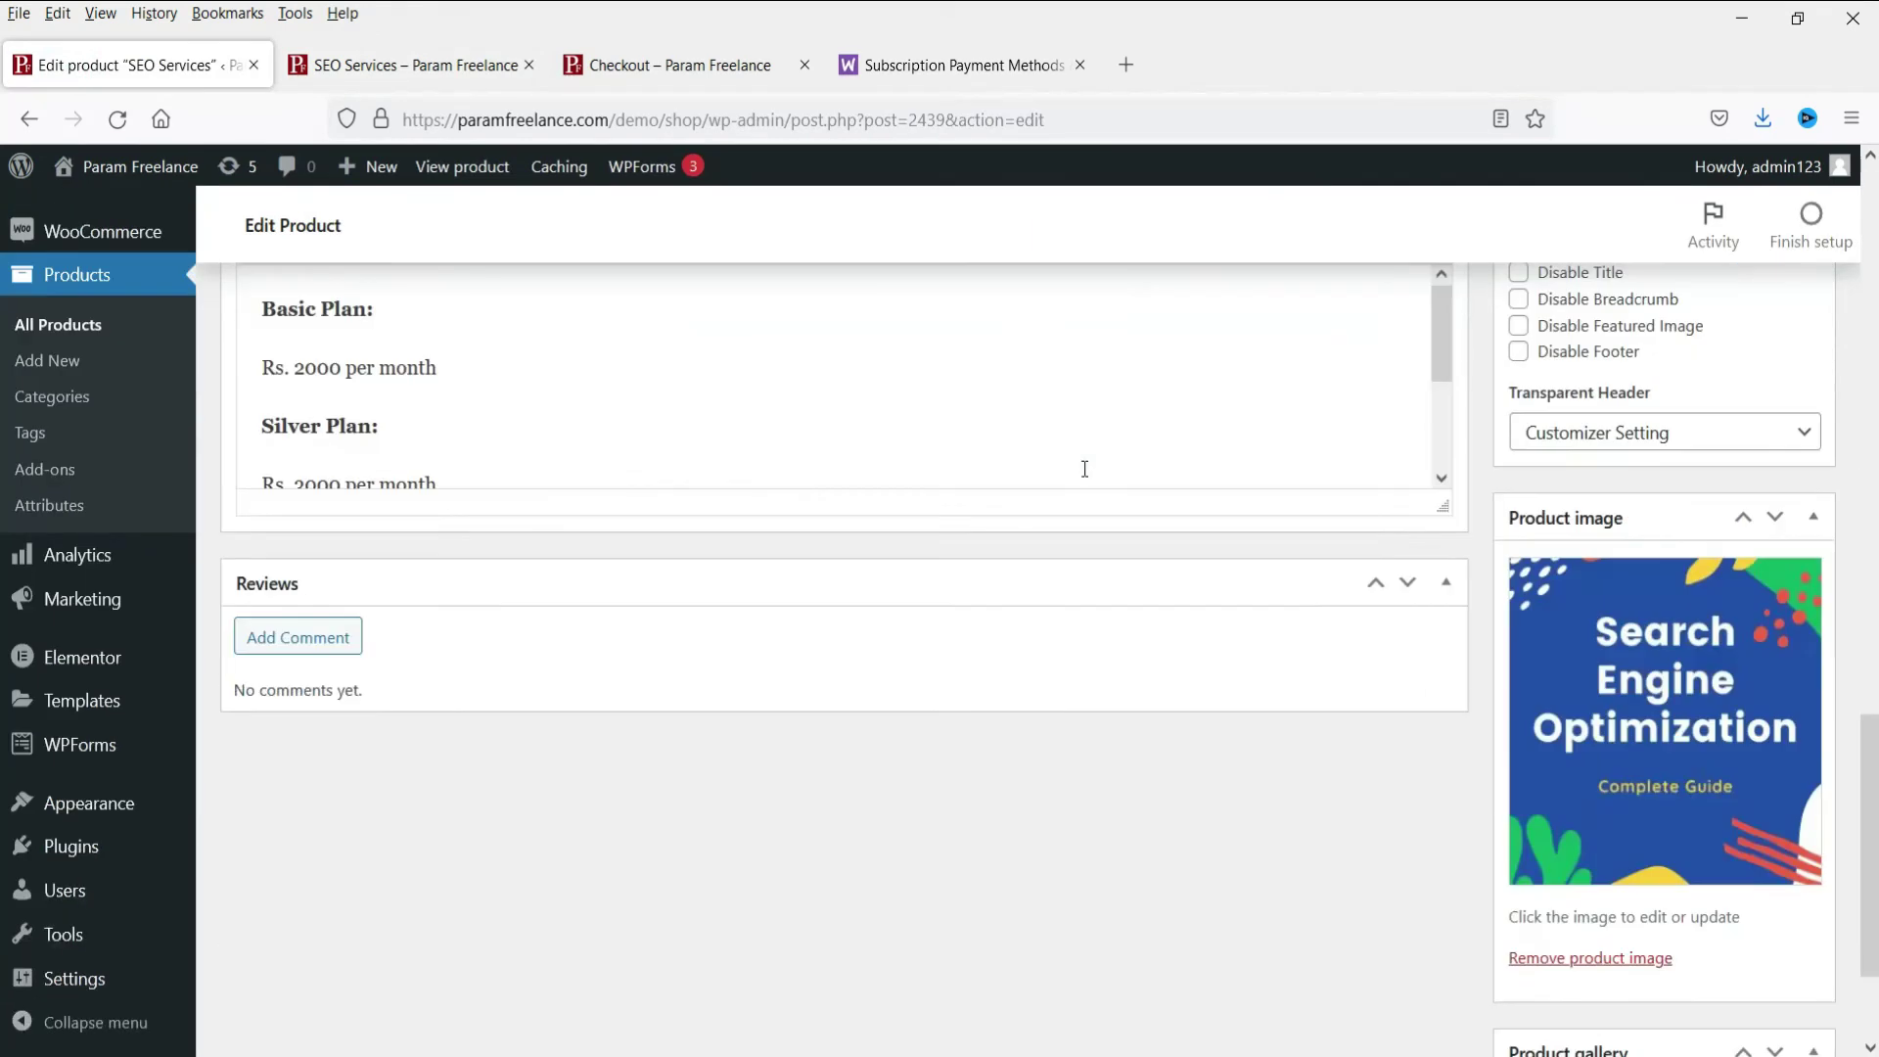
pyautogui.scroll(7, 1084, 469)
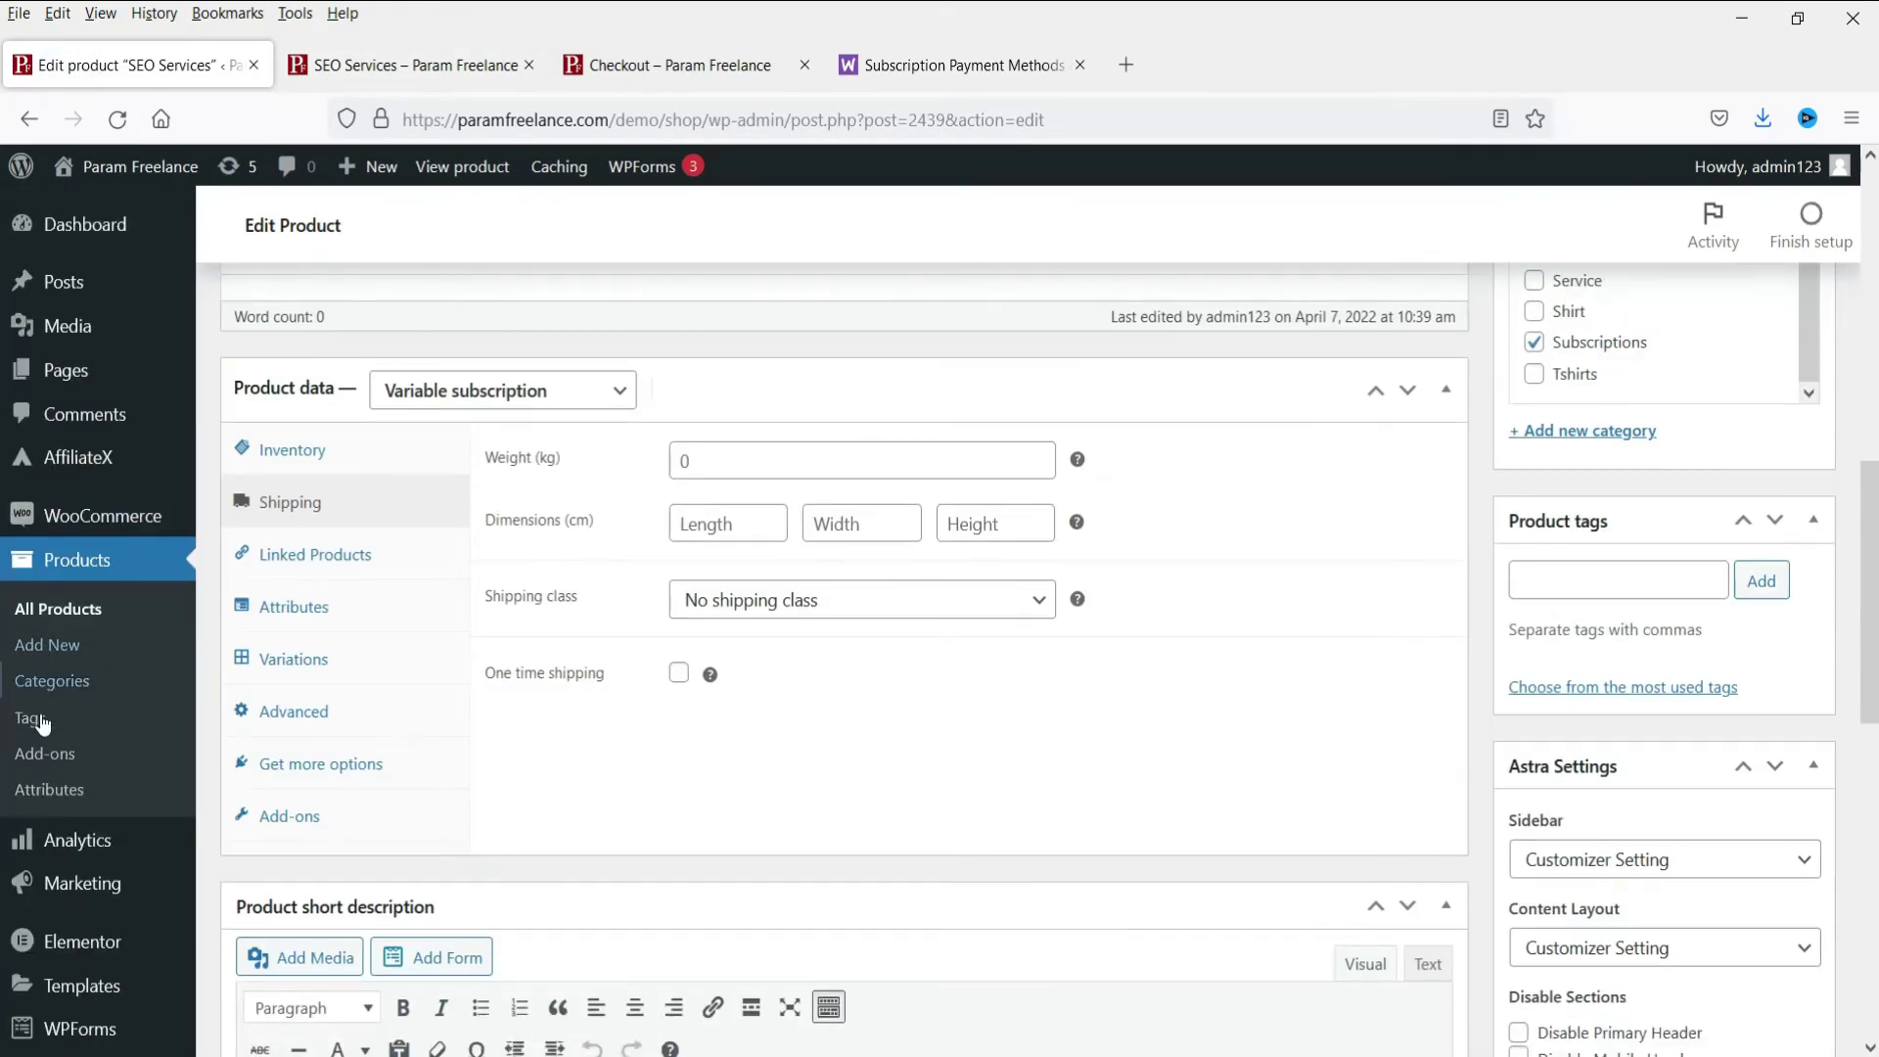
pyautogui.click(346, 664)
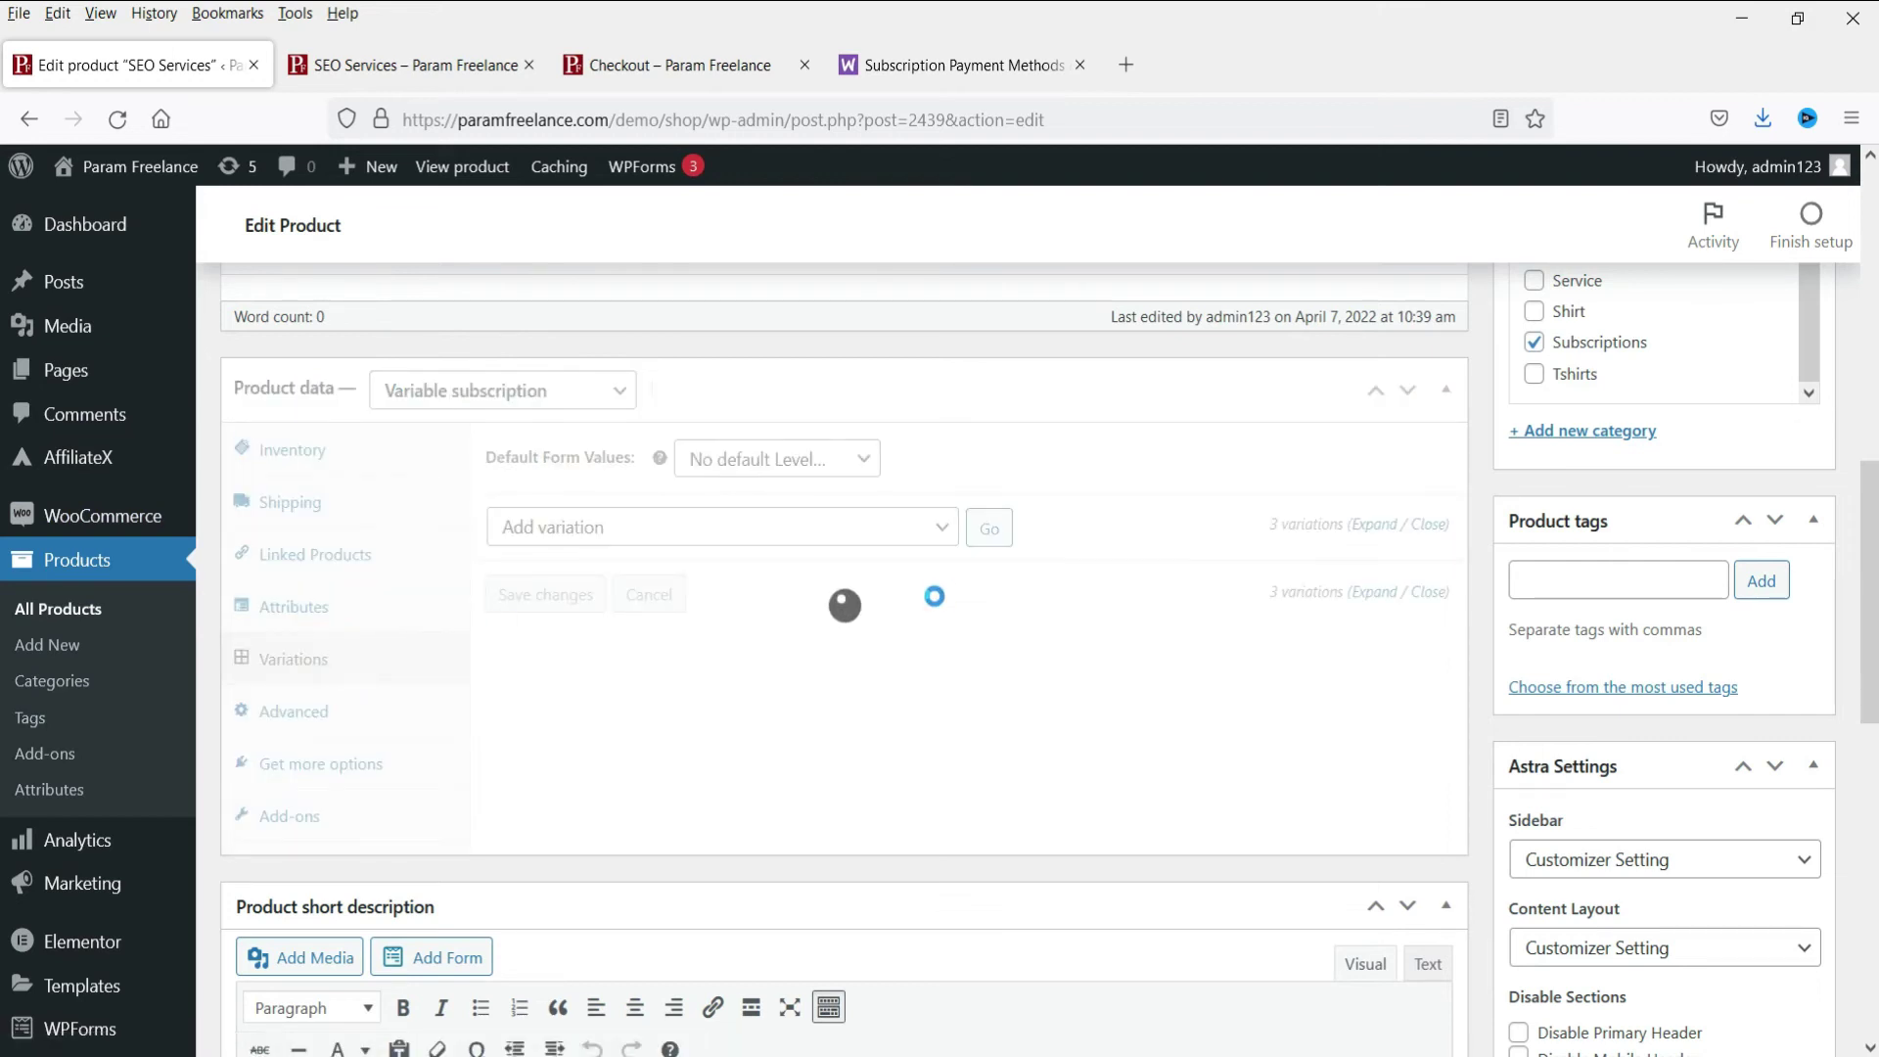
pyautogui.click(1168, 582)
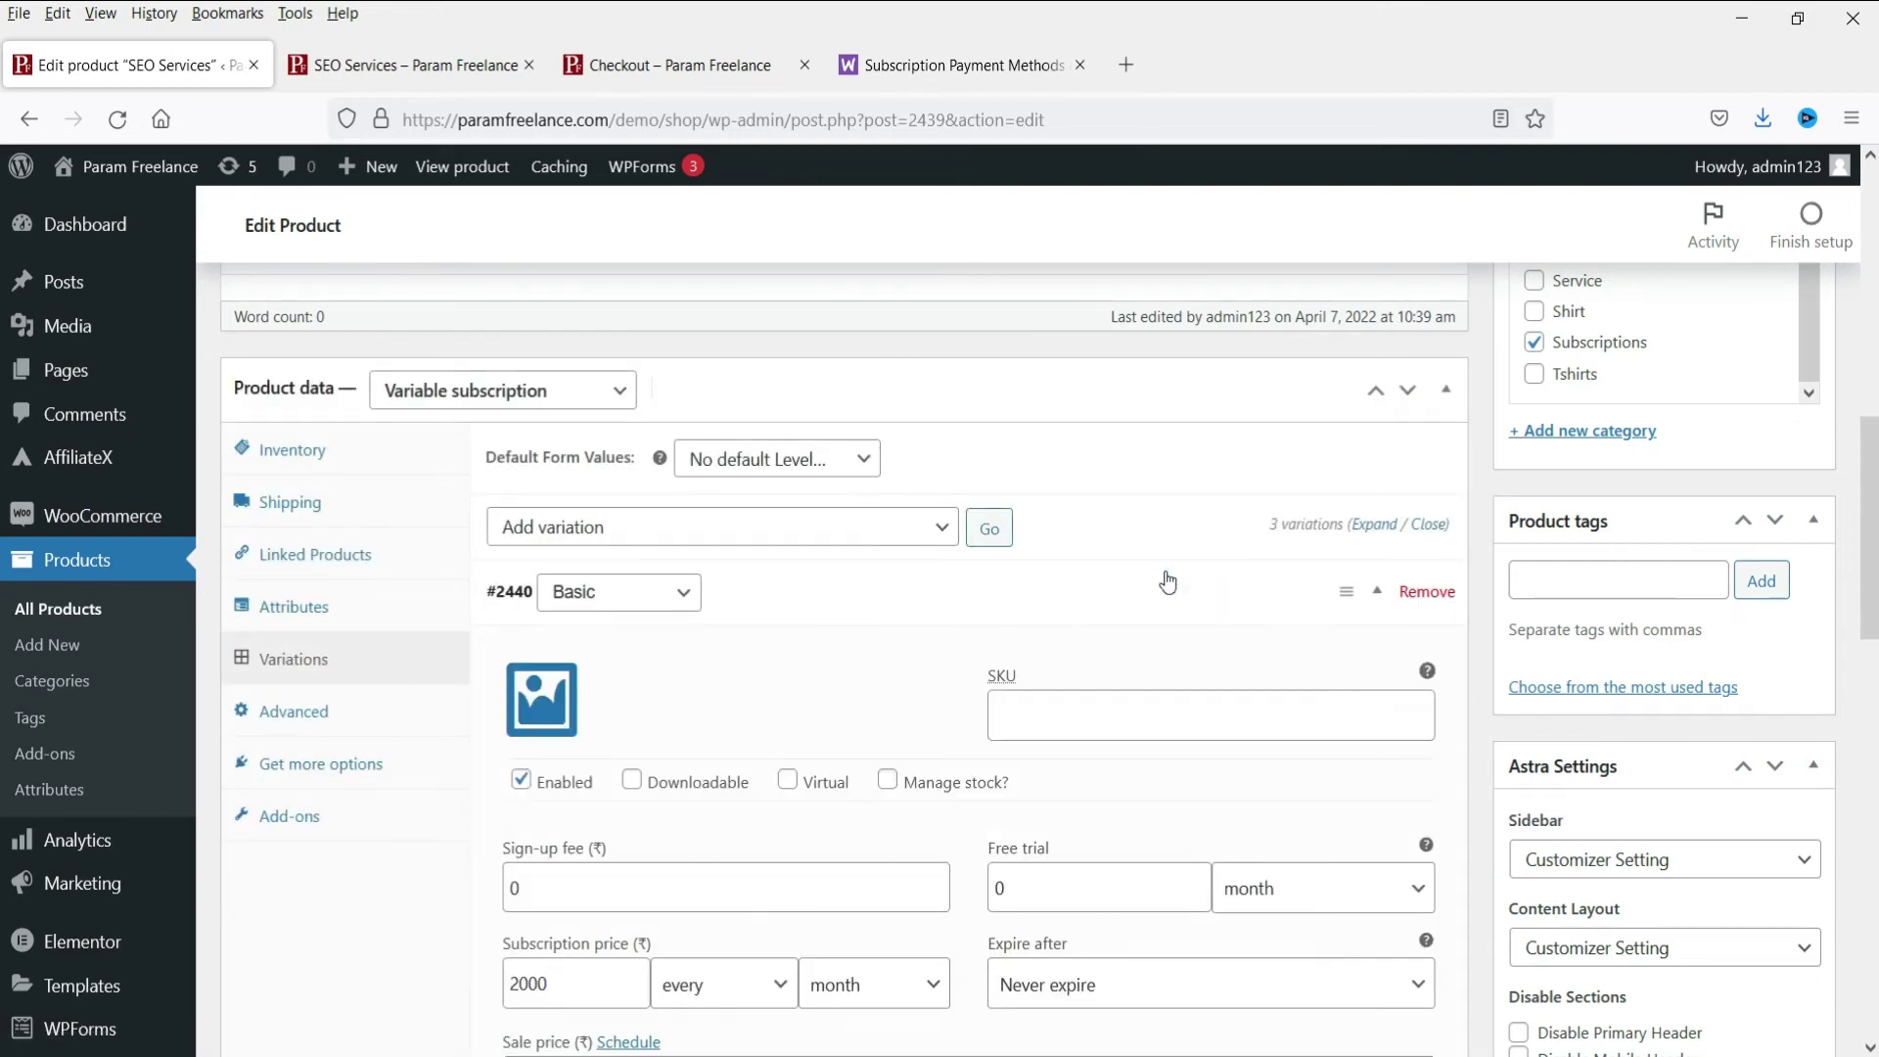
# Set the Basic variation's sign-up fee to 200 and its free trial length to 7.
pyautogui.scroll(-3, 1126, 577)
pyautogui.doubleClick(576, 632)
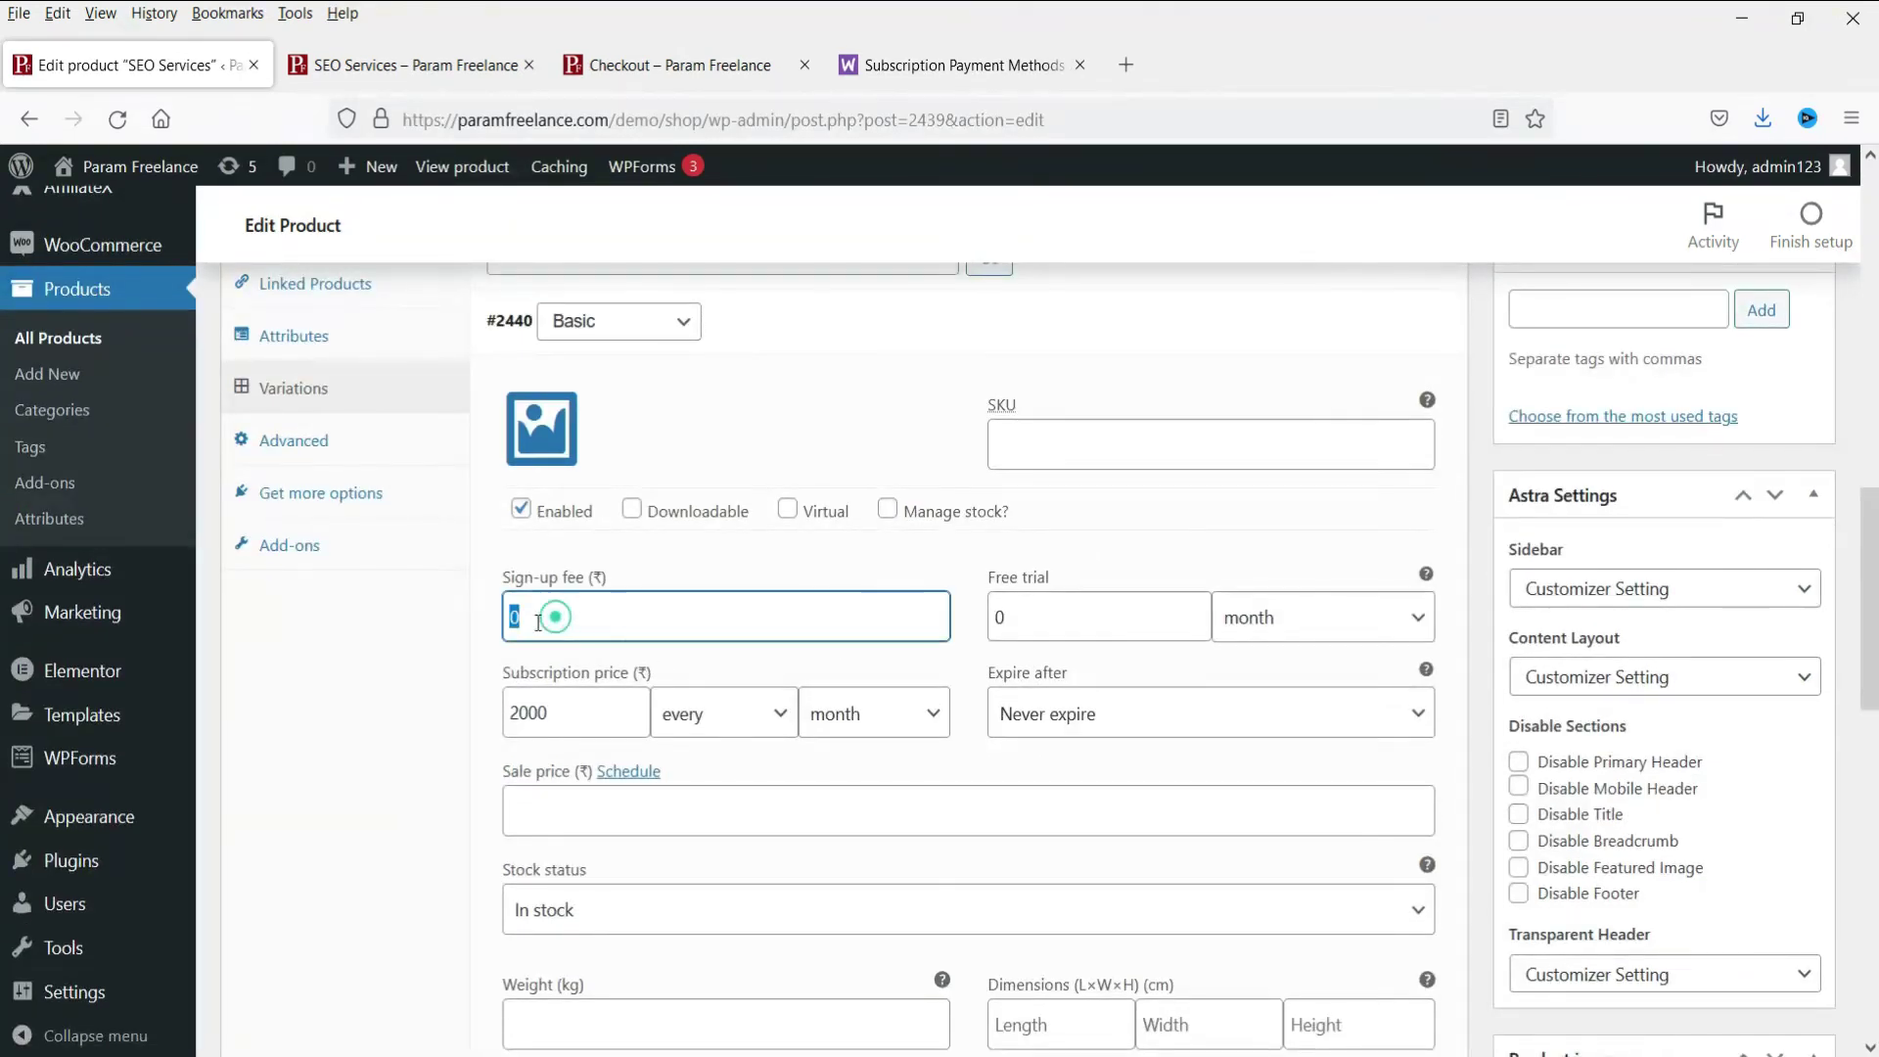
pyautogui.write('1')
pyautogui.write('00')
pyautogui.doubleClick(580, 613)
pyautogui.write('200')
pyautogui.doubleClick(1059, 625)
pyautogui.write('7')
pyautogui.scroll(-1, 746, 755)
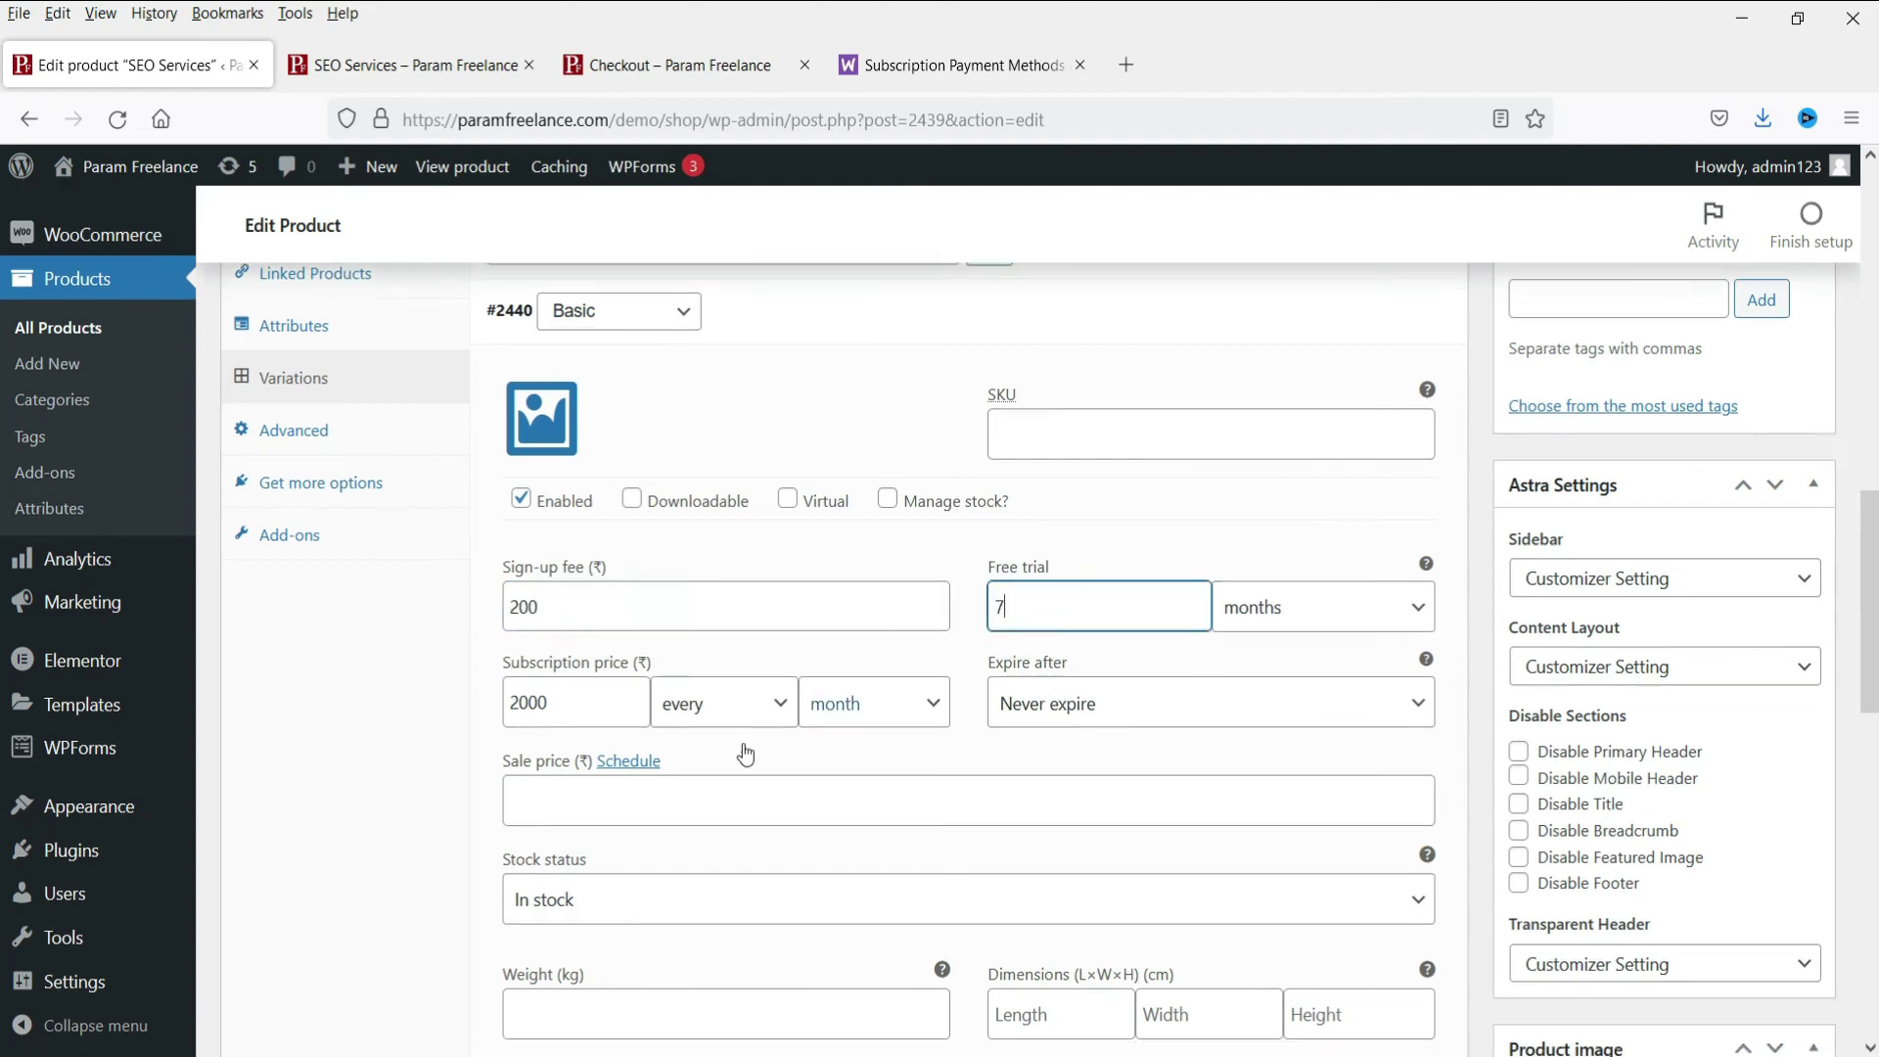
# Expand the Silver variation and set its sign-up fee to 200 and its free trial length to 7.
pyautogui.scroll(-6, 760, 718)
pyautogui.click(772, 682)
pyautogui.scroll(-4, 606, 656)
pyautogui.doubleClick(537, 560)
pyautogui.write('200')
pyautogui.doubleClick(1048, 560)
pyautogui.write('7')
# Update the product and reload its store page to check the sign-up fee and free trial.
pyautogui.click(1642, 809)
pyautogui.scroll(10, 1669, 783)
pyautogui.click(1793, 401)
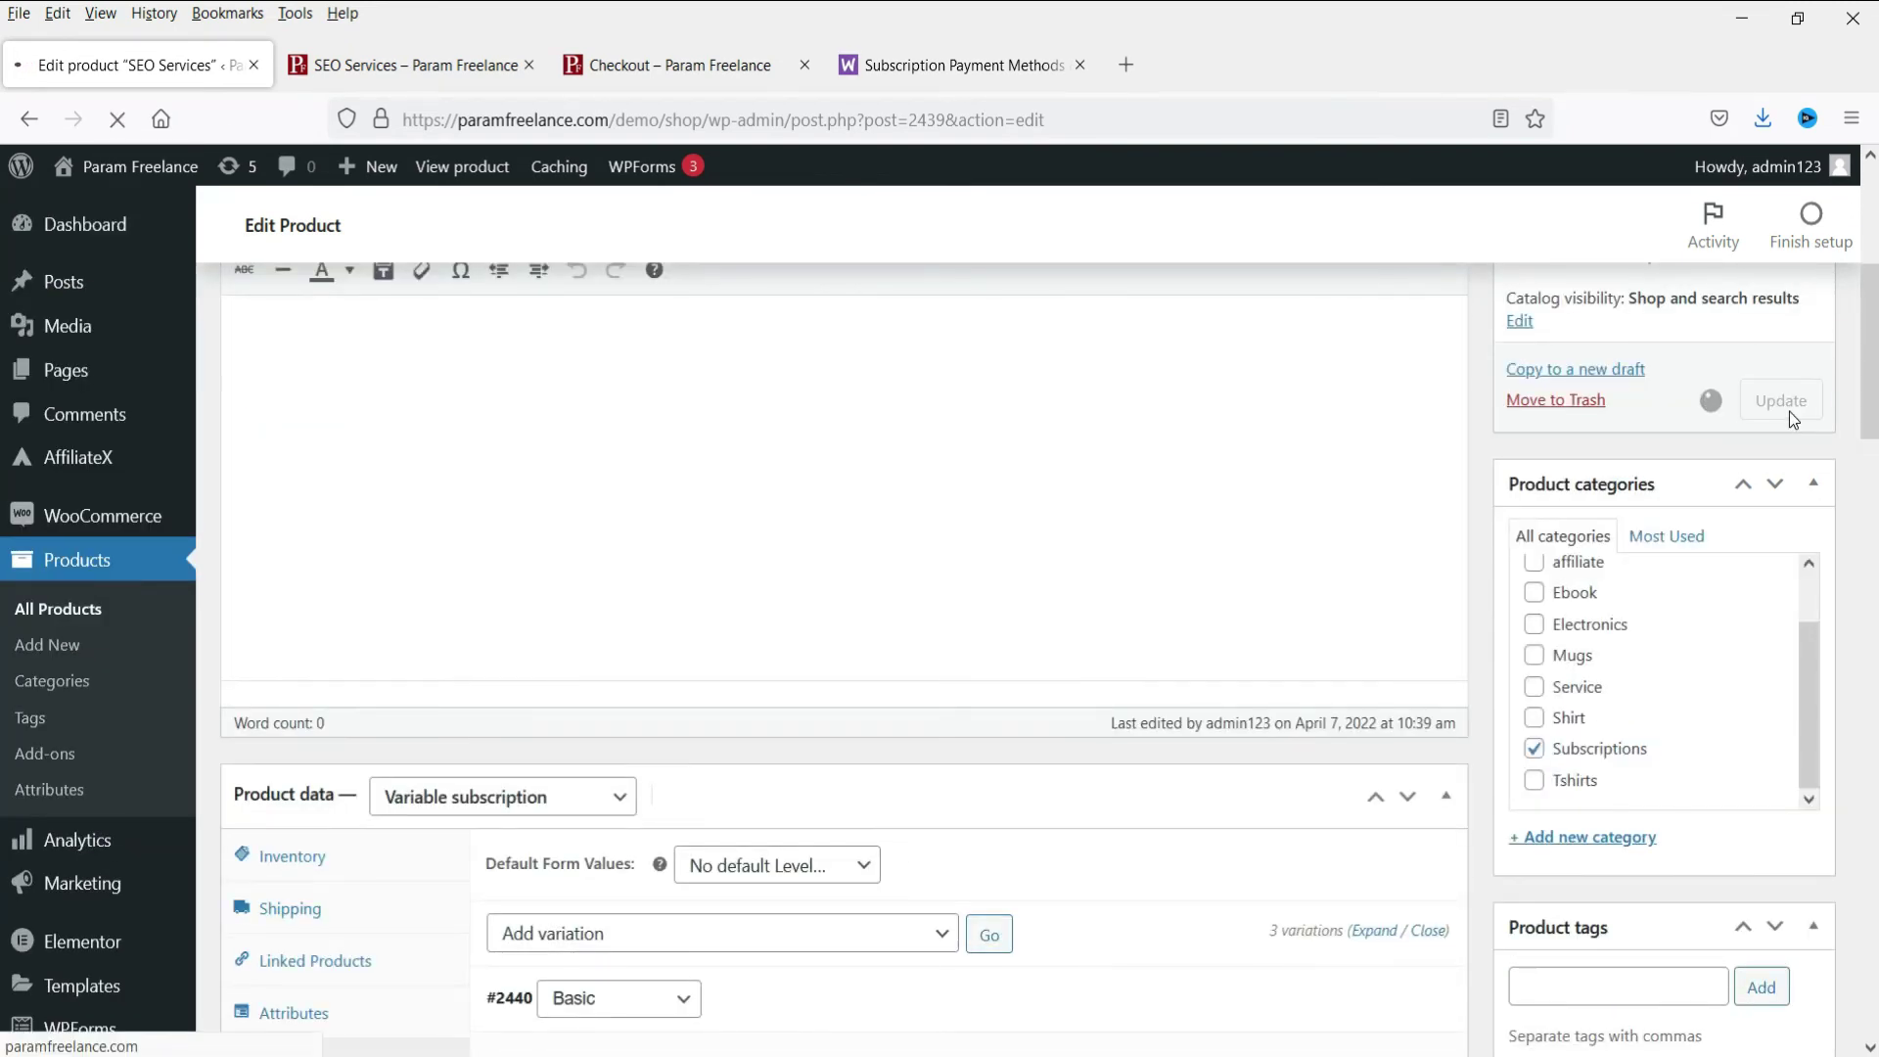
pyautogui.click(440, 64)
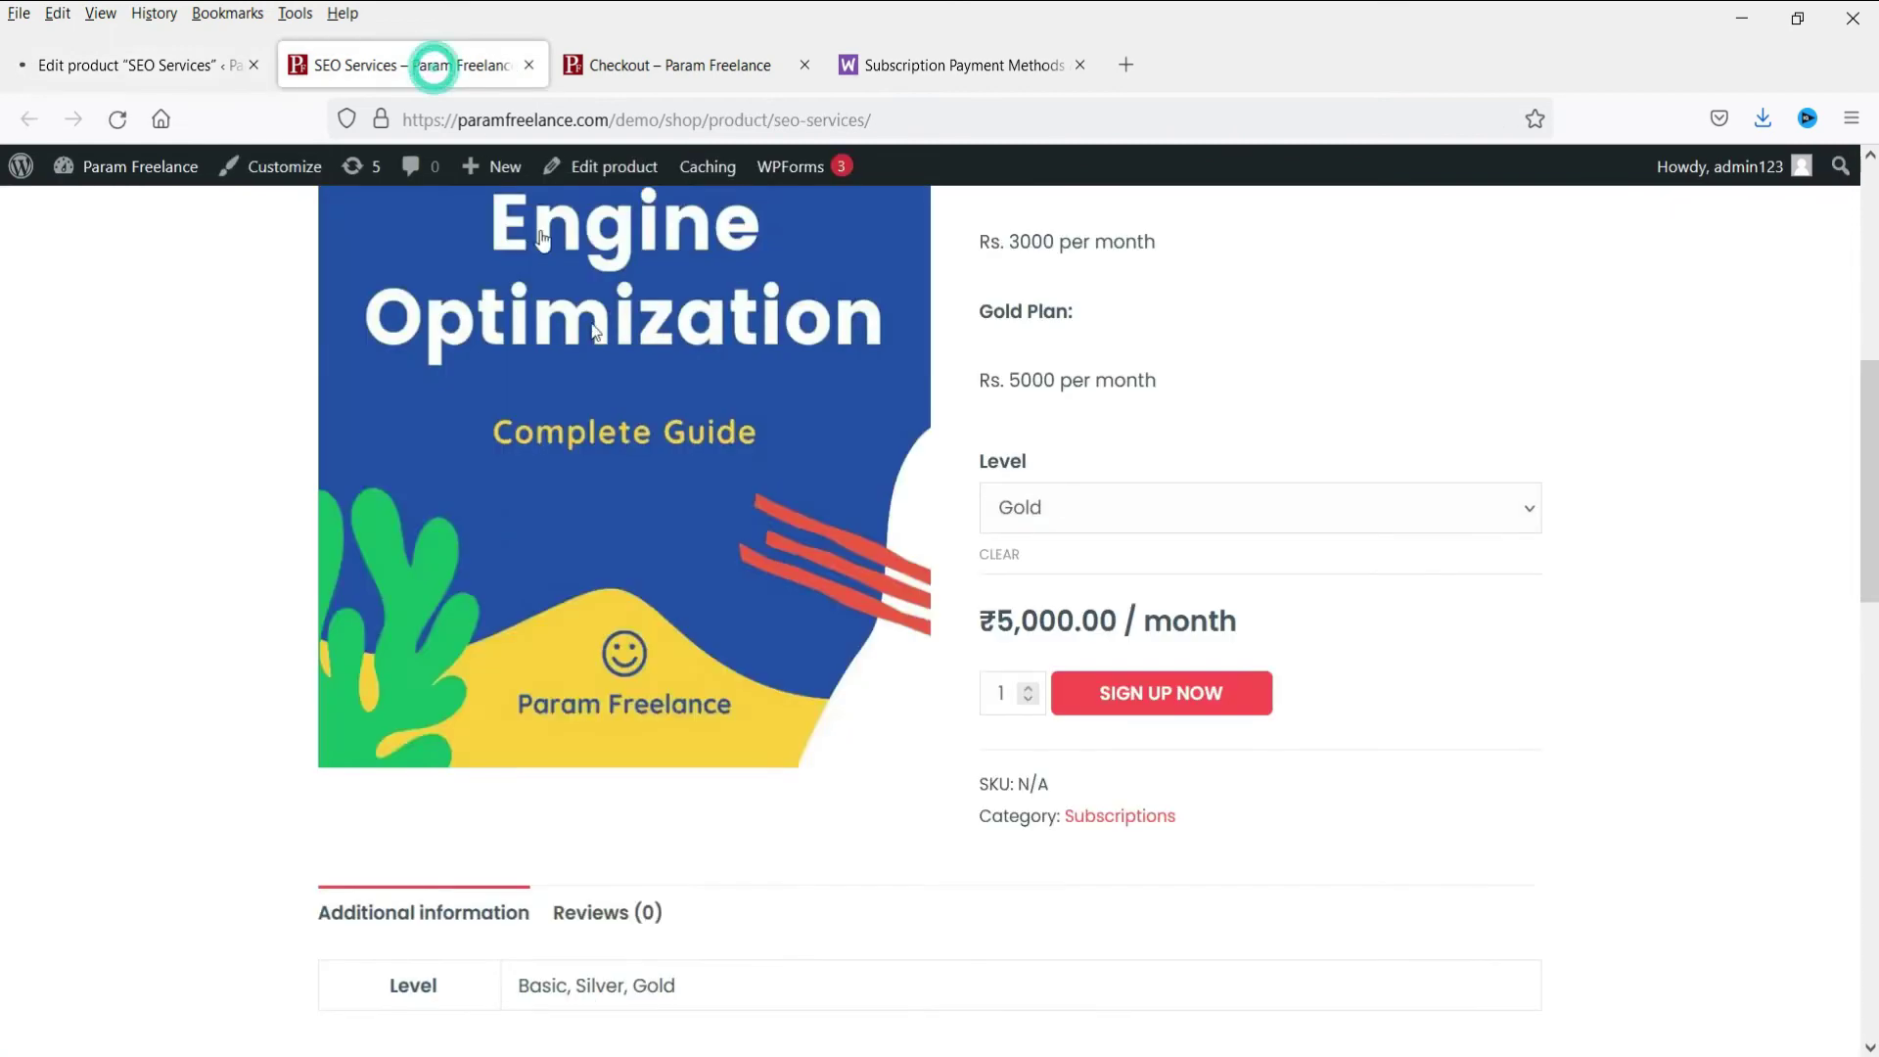
pyautogui.click(118, 119)
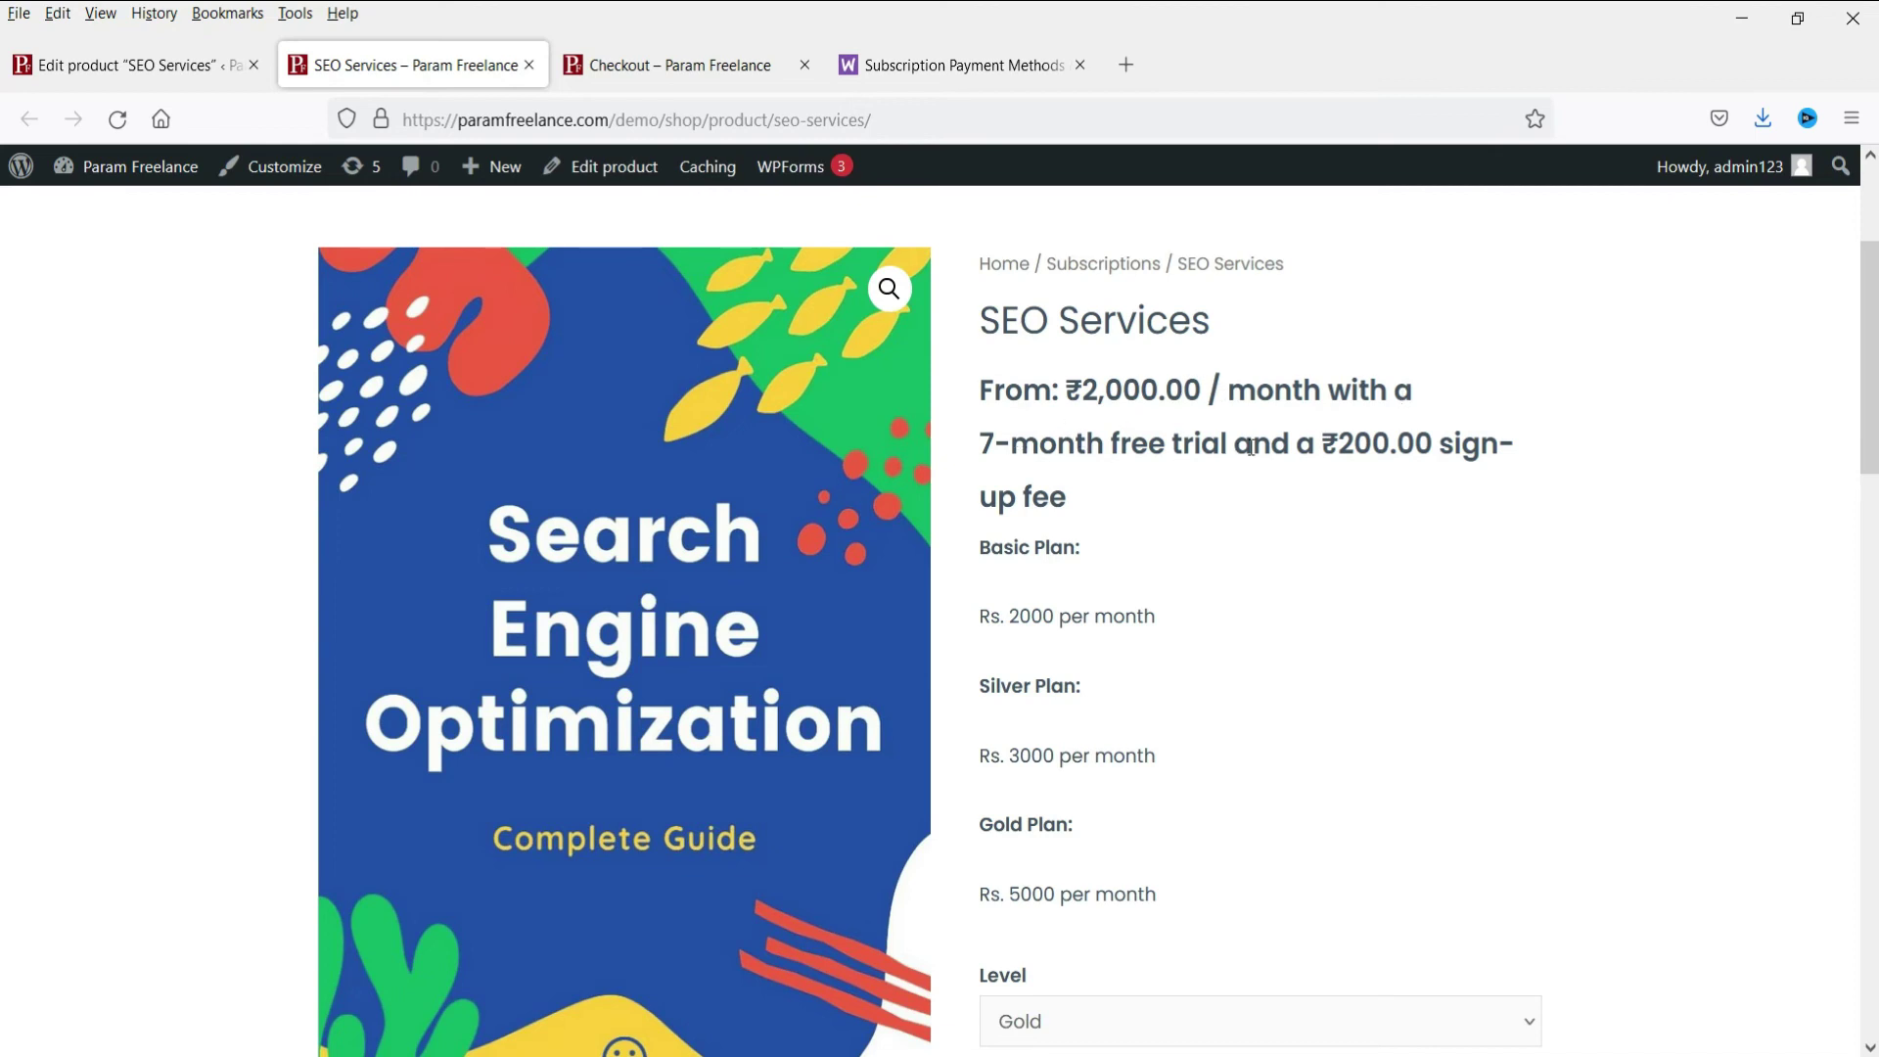
# Return to the product editor, expand the Basic variation and set its free trial period to day.
pyautogui.click(167, 65)
pyautogui.scroll(-15, 977, 558)
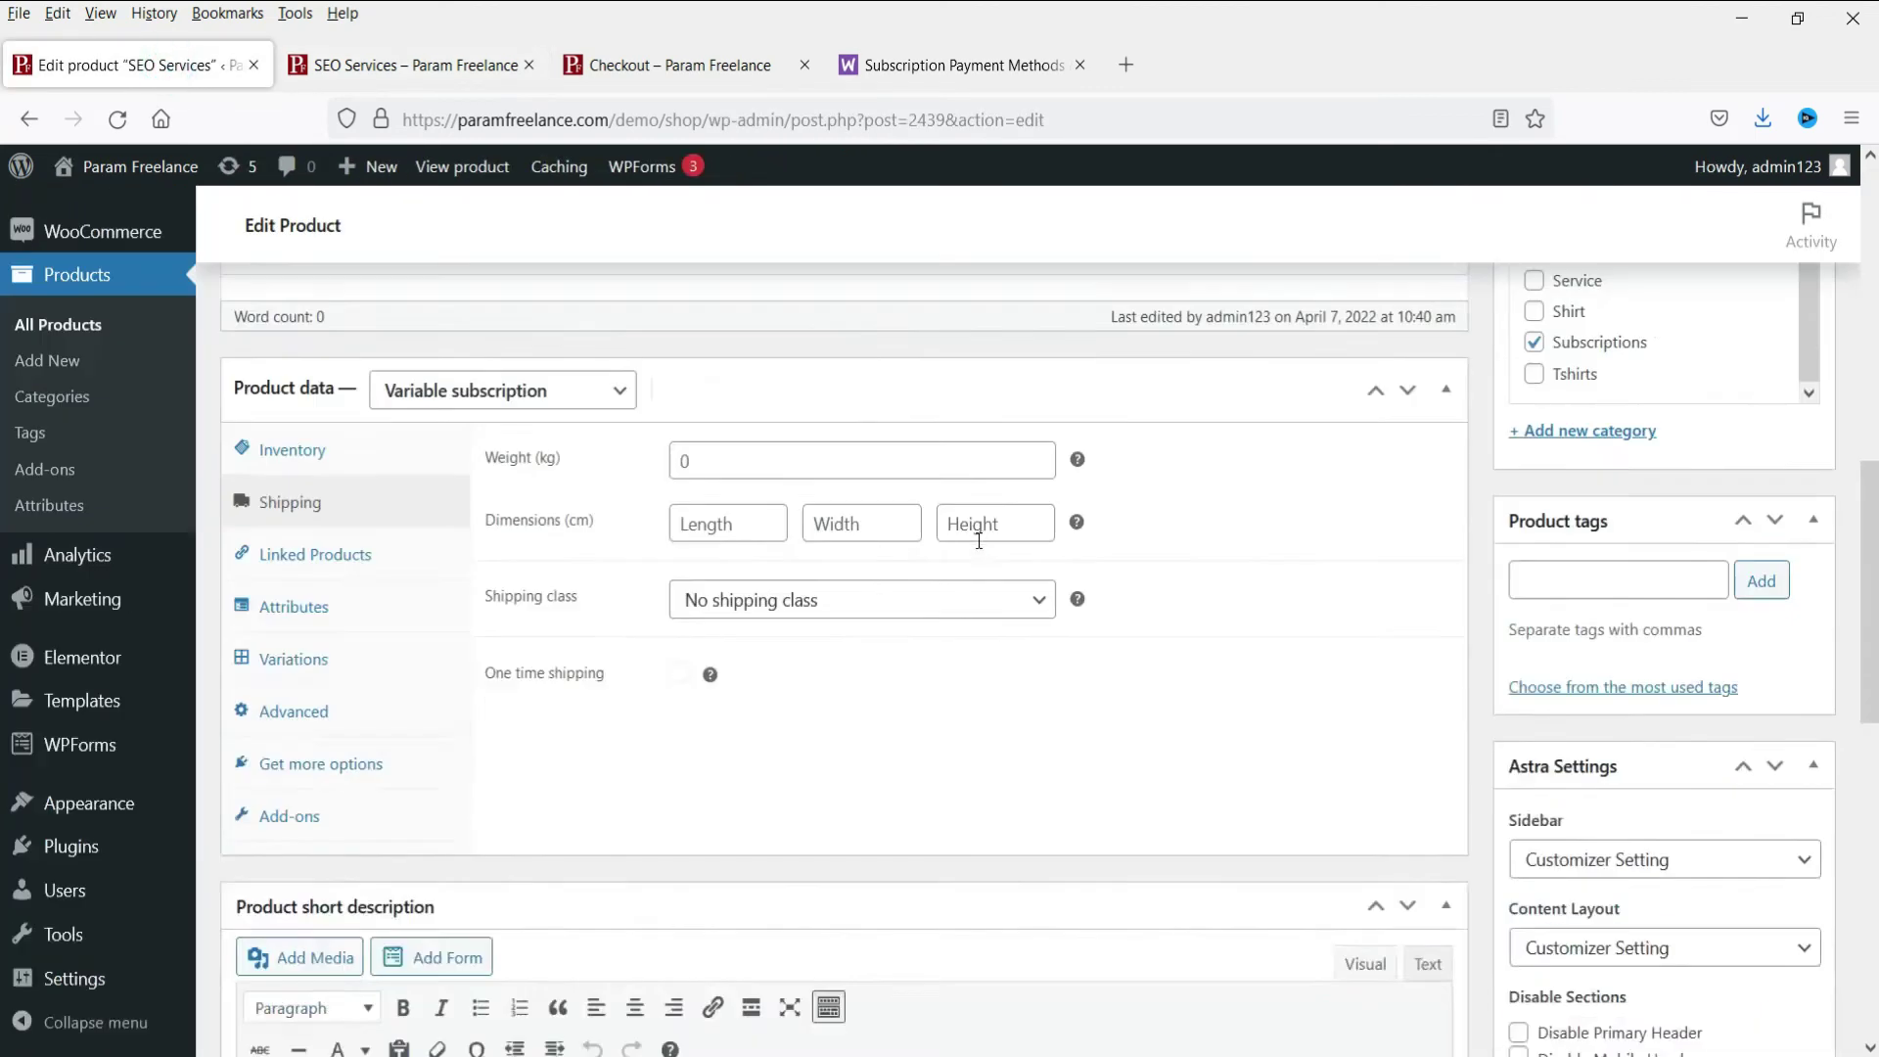
pyautogui.scroll(4, 977, 541)
pyautogui.scroll(3, 739, 562)
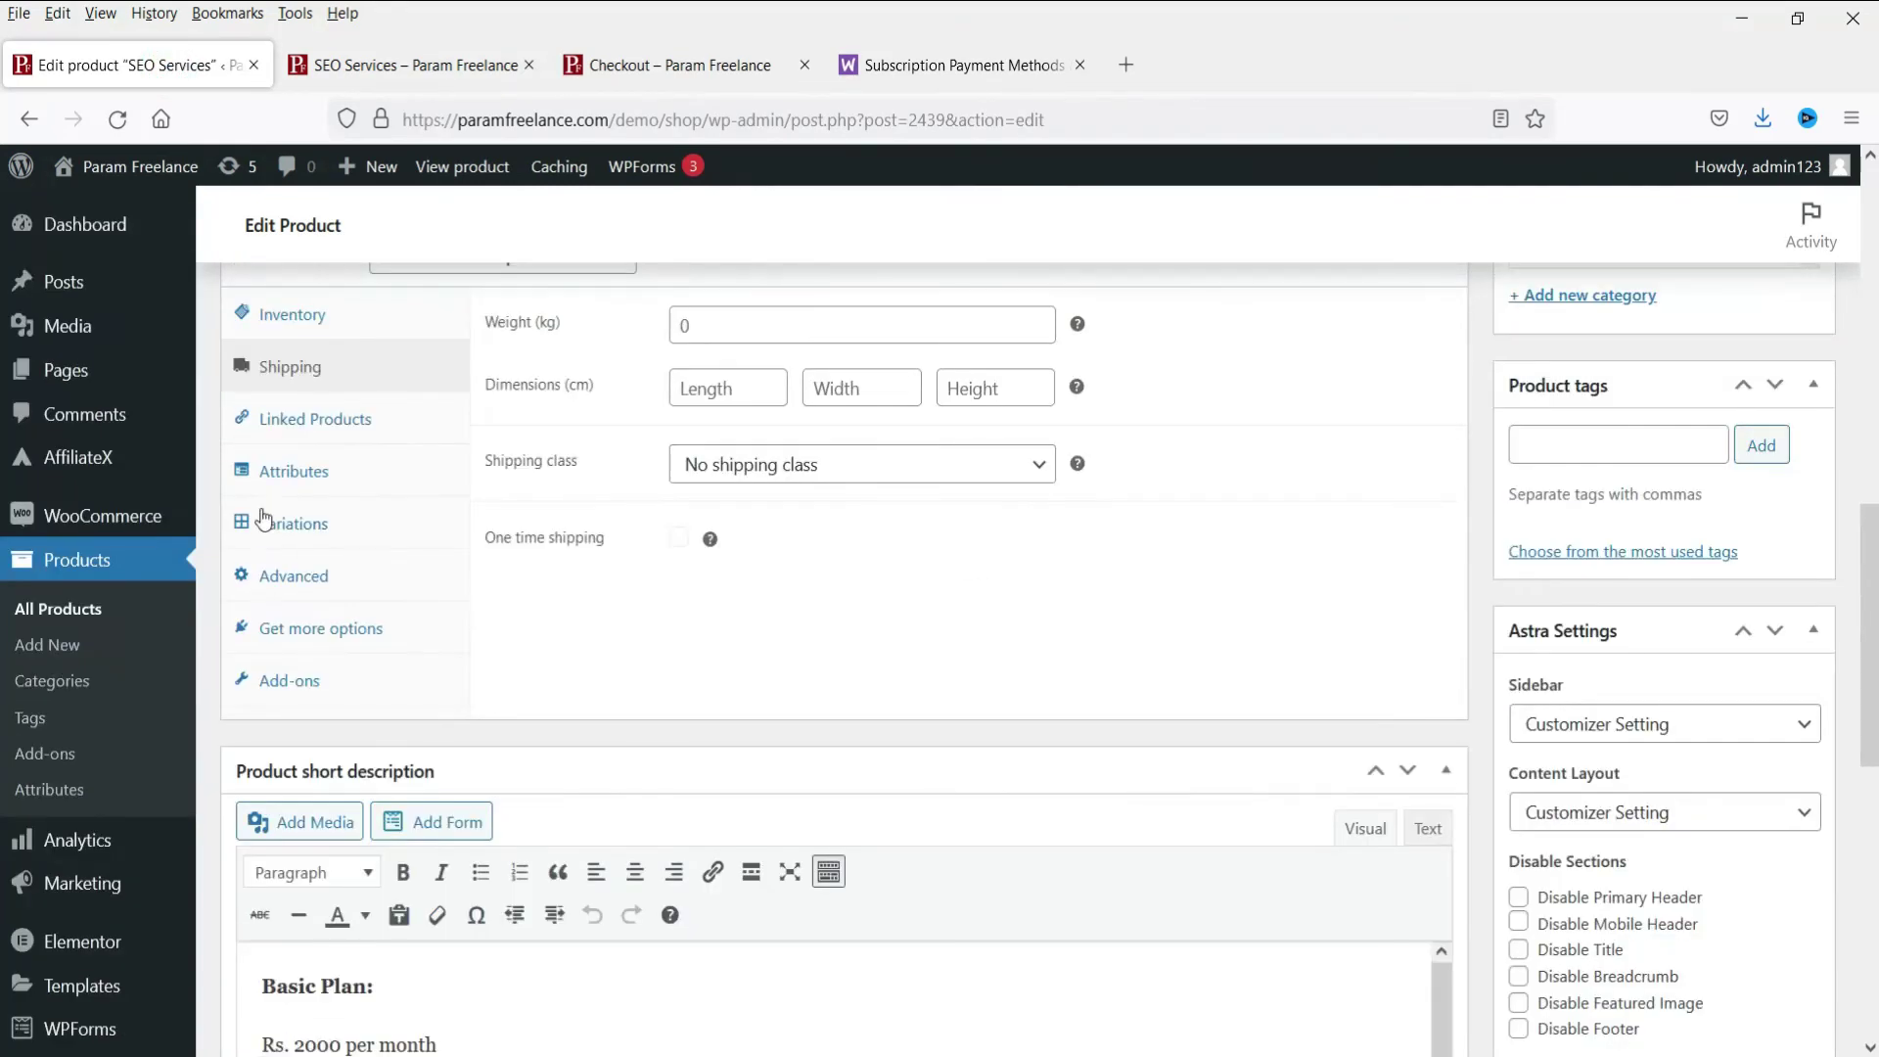
pyautogui.click(328, 521)
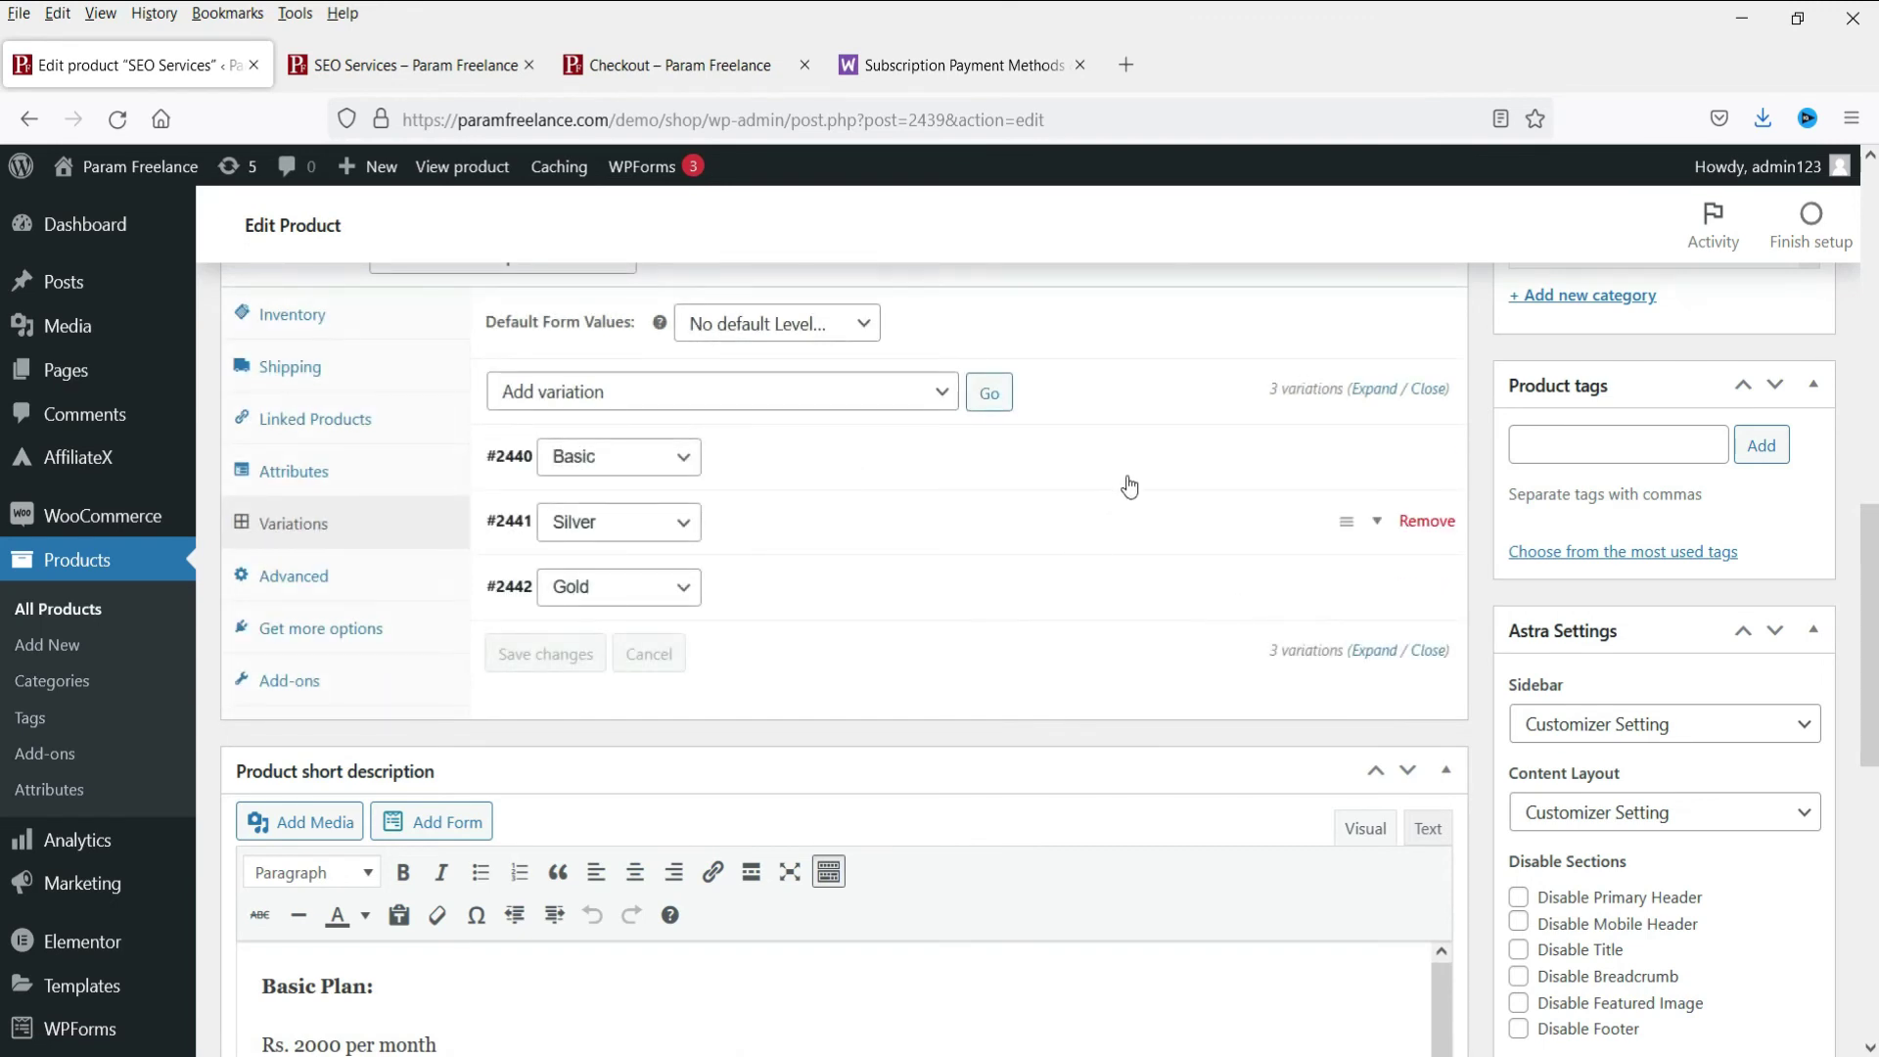
pyautogui.click(1124, 475)
pyautogui.scroll(-2, 1214, 618)
pyautogui.click(1284, 617)
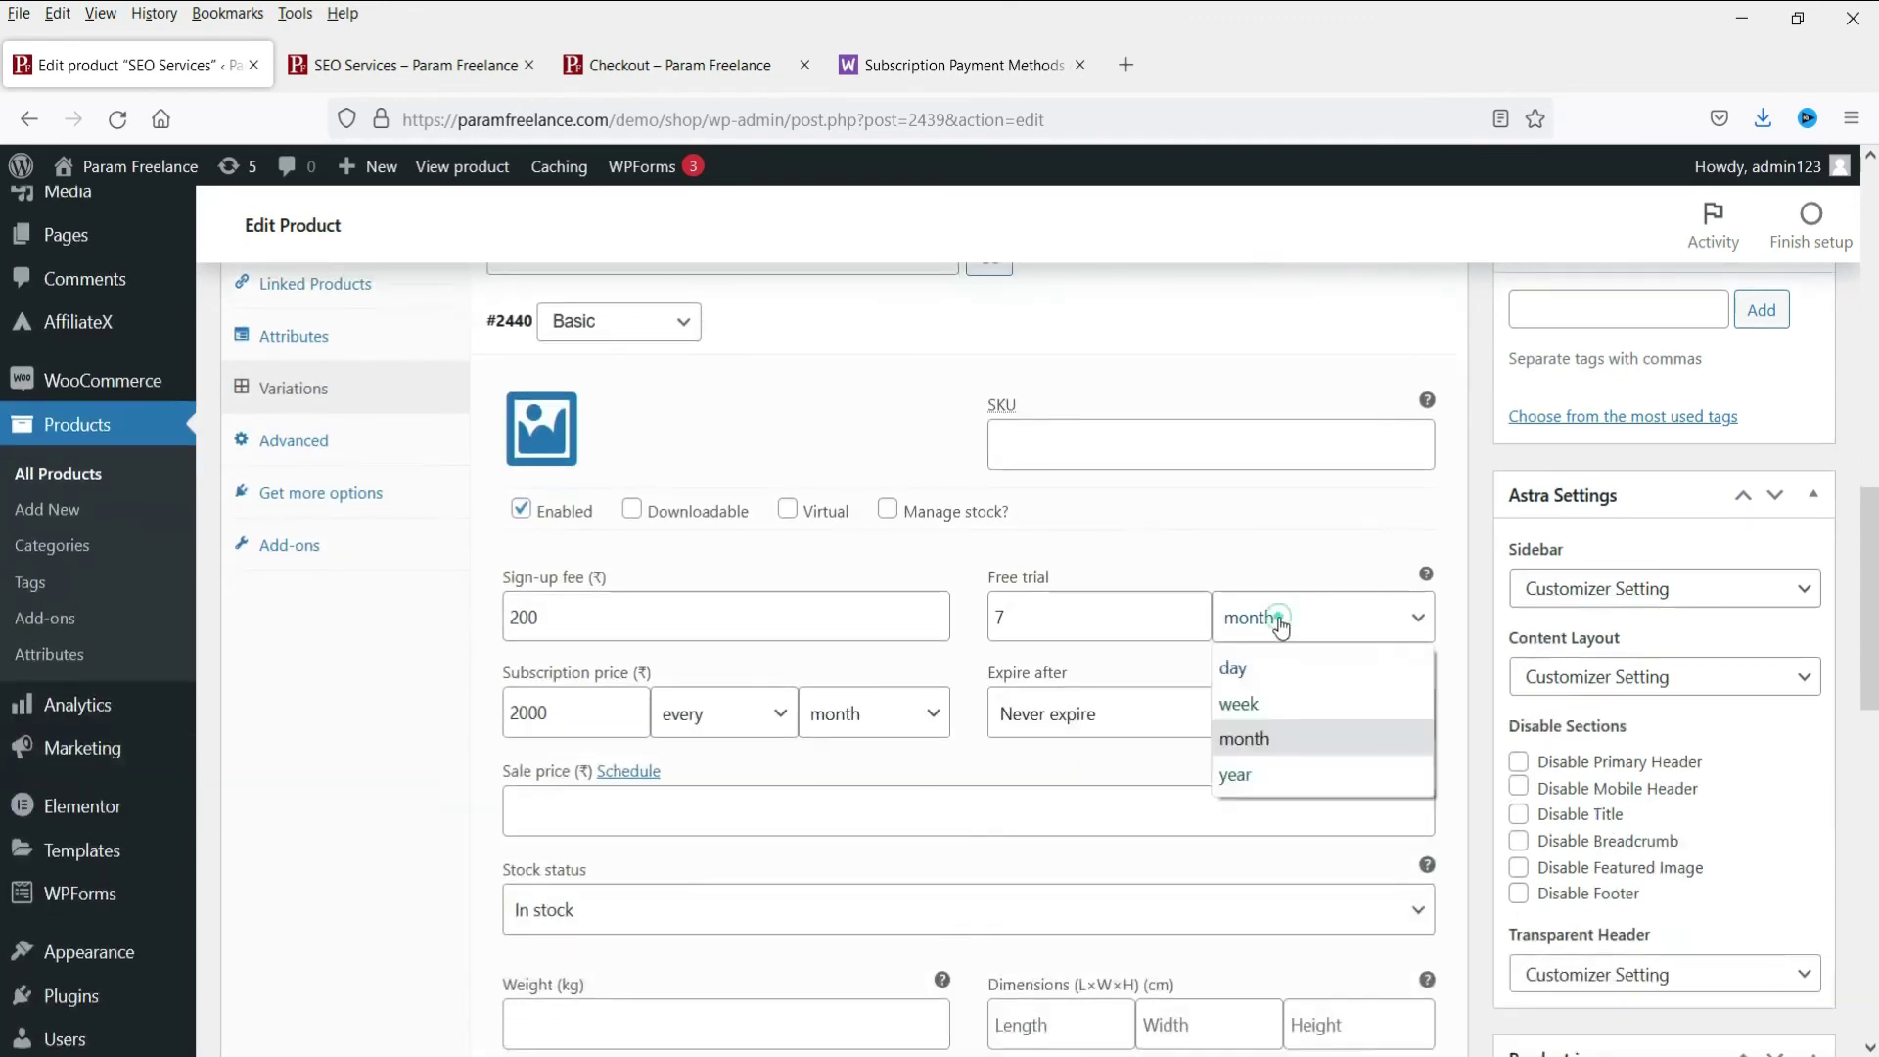
pyautogui.click(1275, 660)
# Expand the Silver variation and set its free trial period to day.
pyautogui.scroll(-2, 1204, 667)
pyautogui.scroll(-5, 1204, 667)
pyautogui.click(1193, 667)
pyautogui.scroll(-4, 1225, 659)
pyautogui.click(1255, 578)
pyautogui.click(1267, 614)
# Update the product and reload its store page to check the free trial period.
pyautogui.scroll(10, 1820, 613)
pyautogui.scroll(5, 1821, 613)
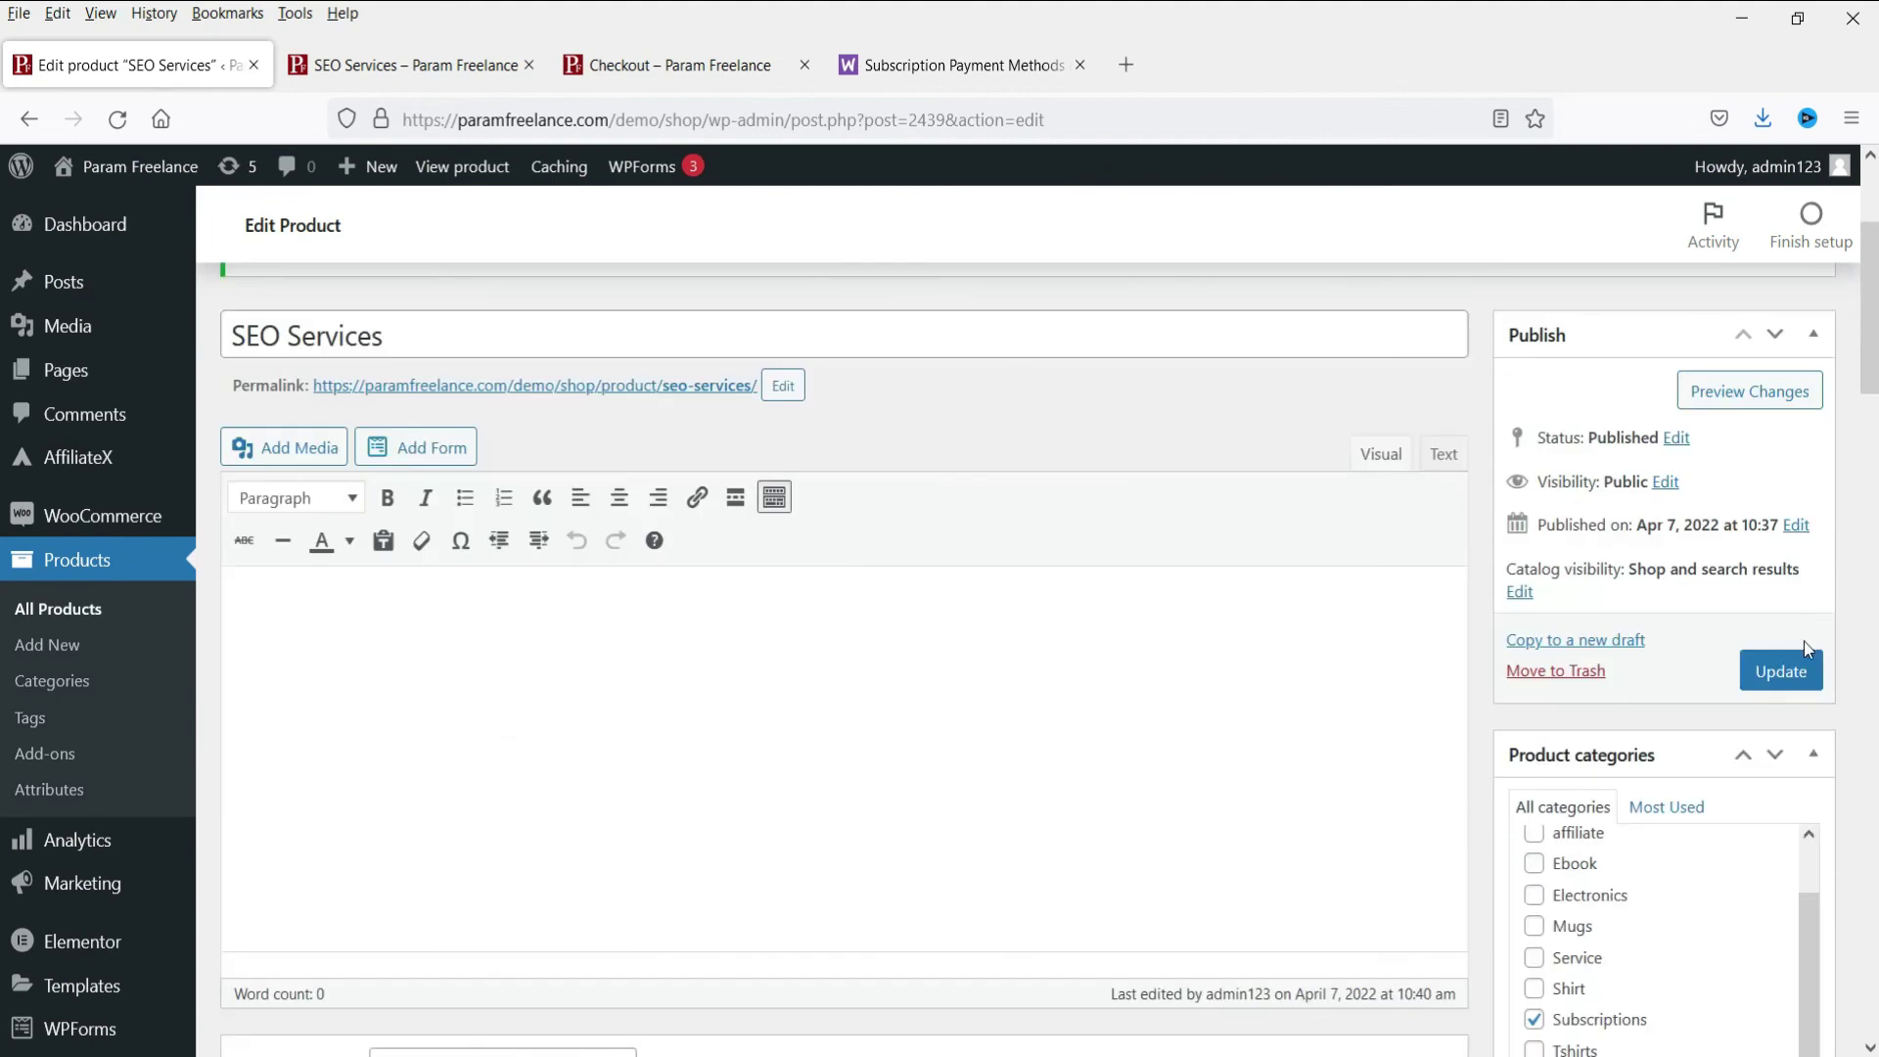
pyautogui.click(1784, 685)
pyautogui.scroll(-1, 1783, 686)
pyautogui.click(420, 62)
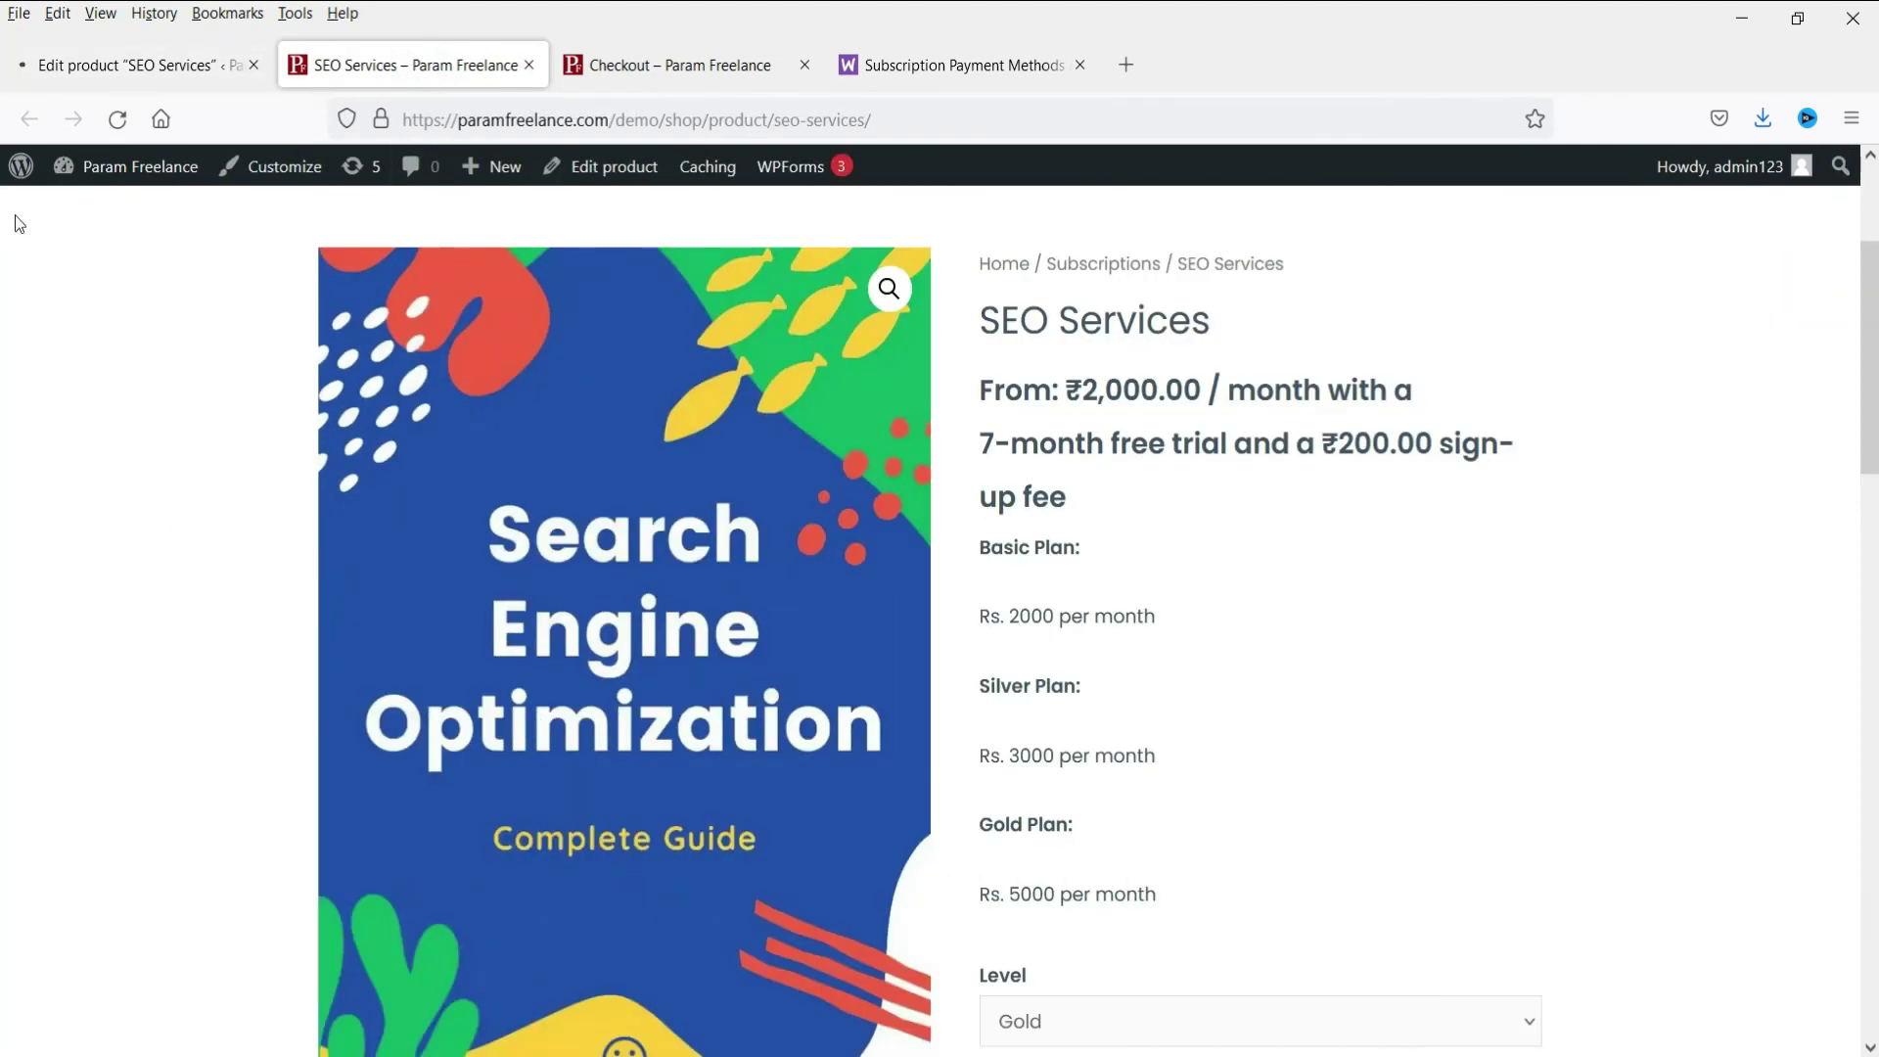
pyautogui.click(116, 120)
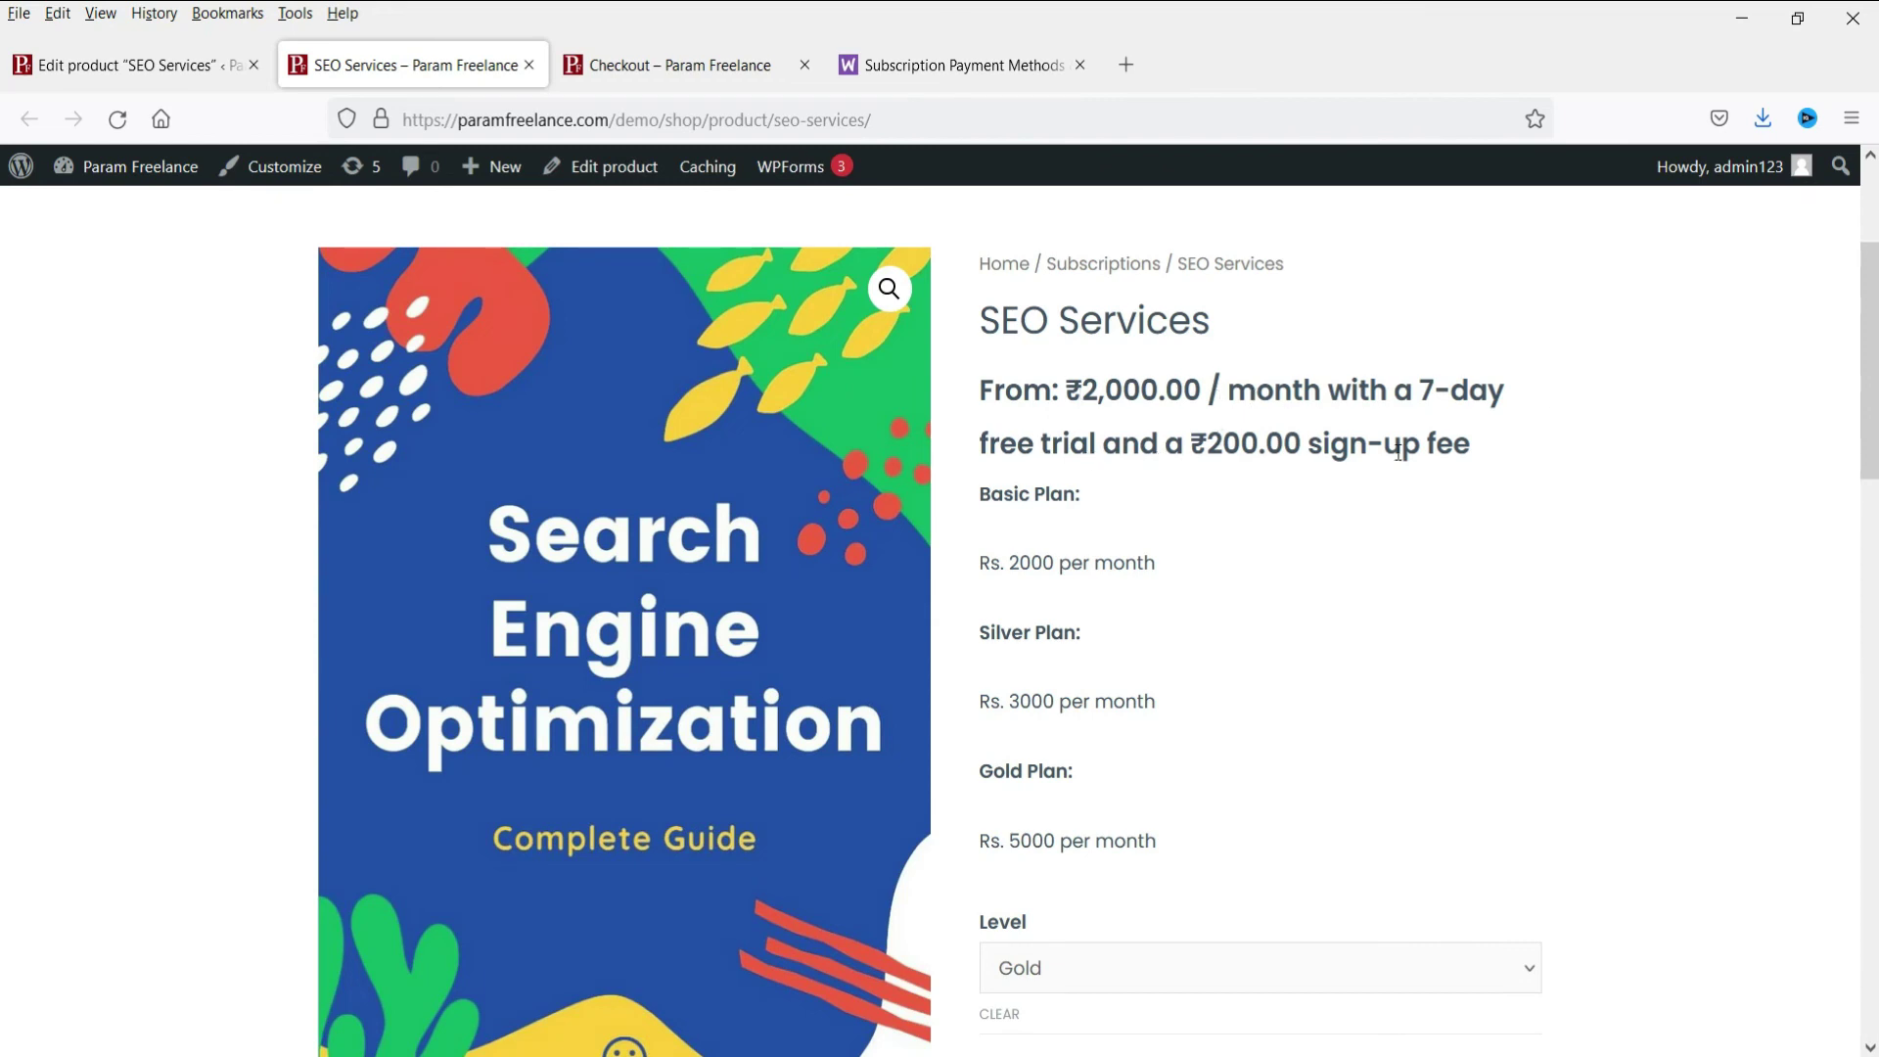
# Choose the Basic, Silver and Gold levels in turn on the store page to compare their prices, trials and sign-up fees.
pyautogui.scroll(-4, 1517, 470)
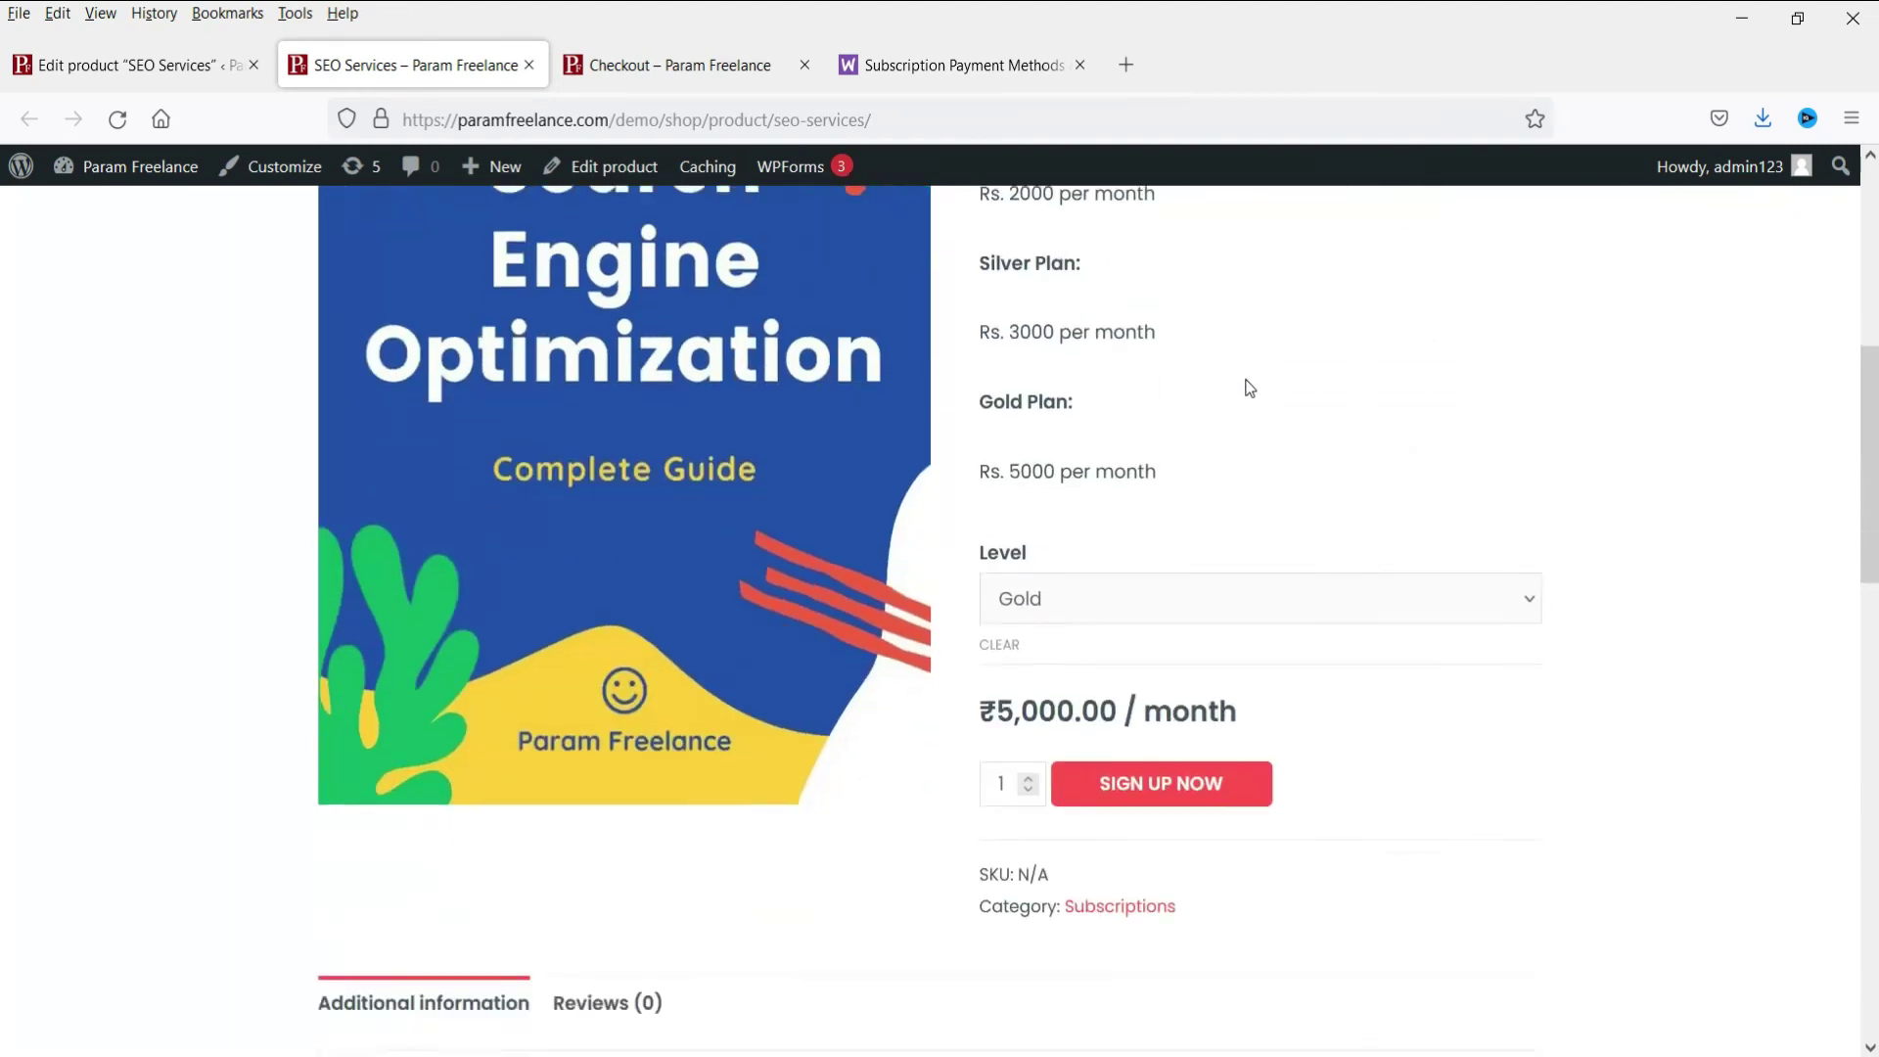
pyautogui.click(1254, 569)
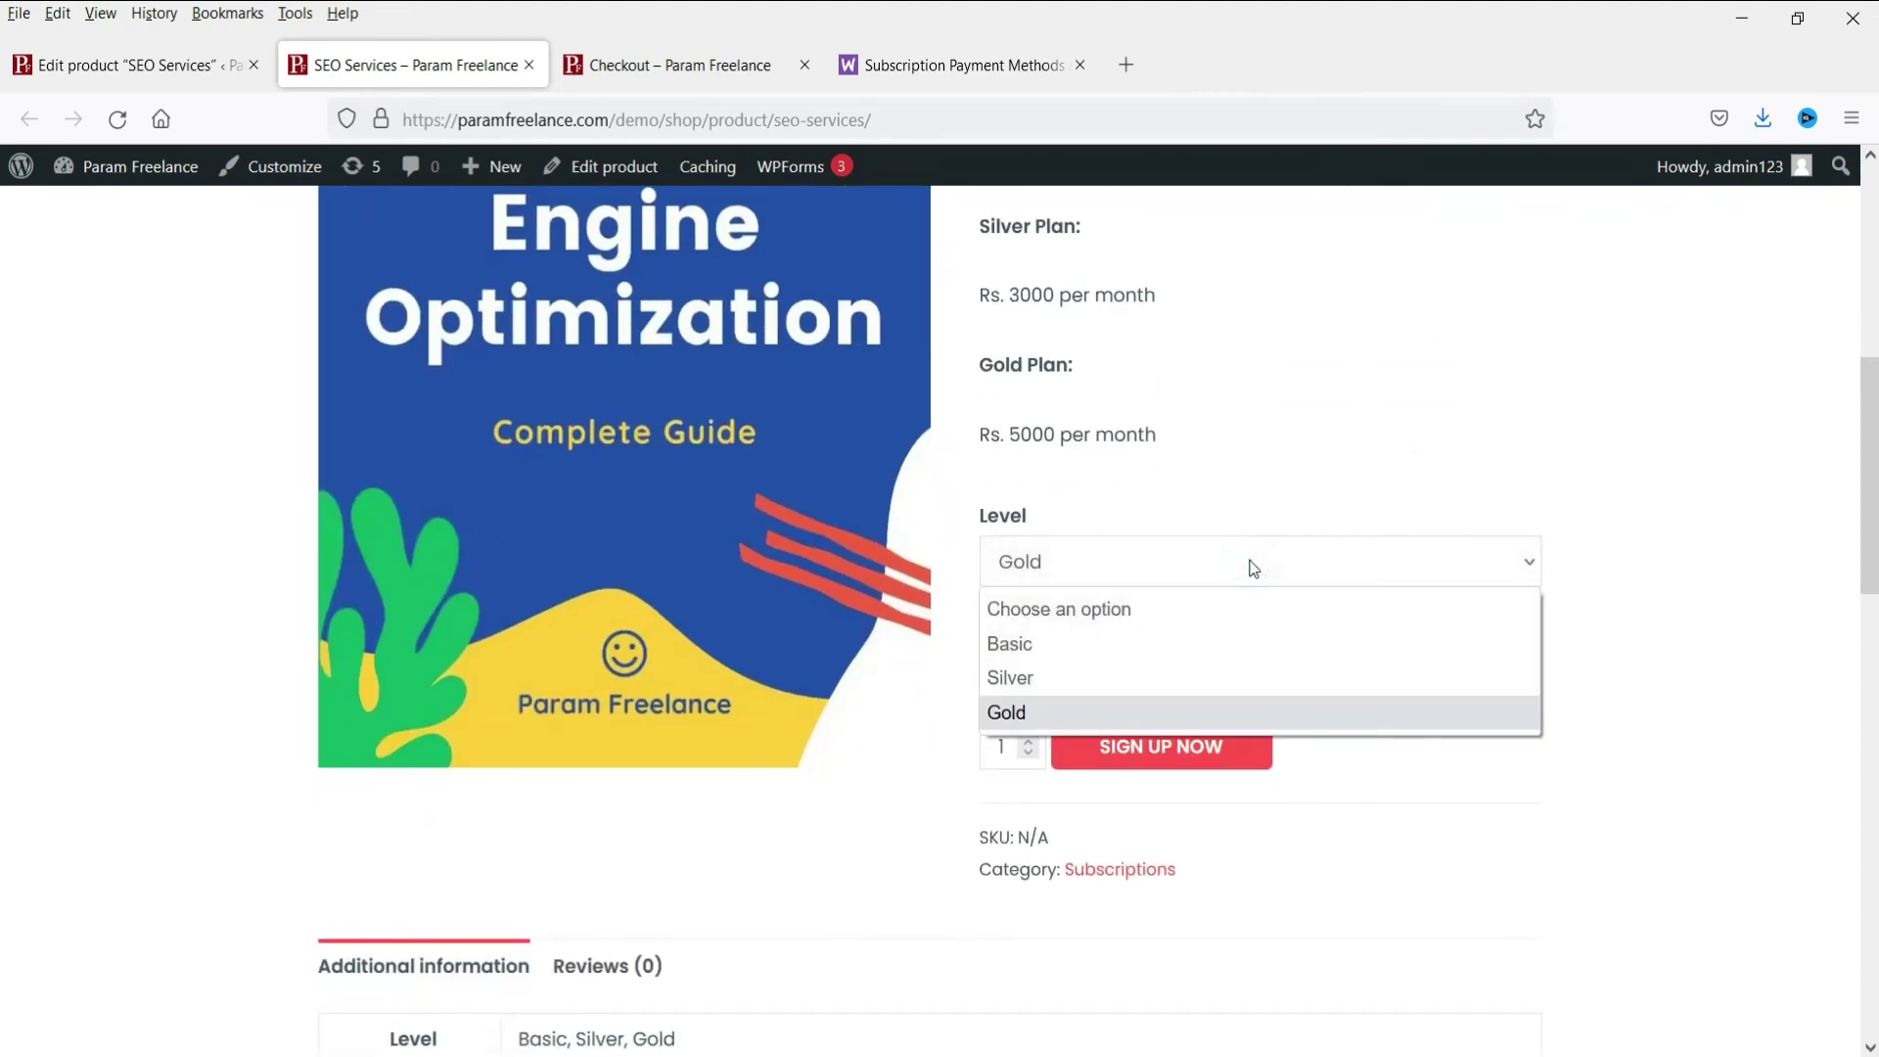
pyautogui.click(1212, 642)
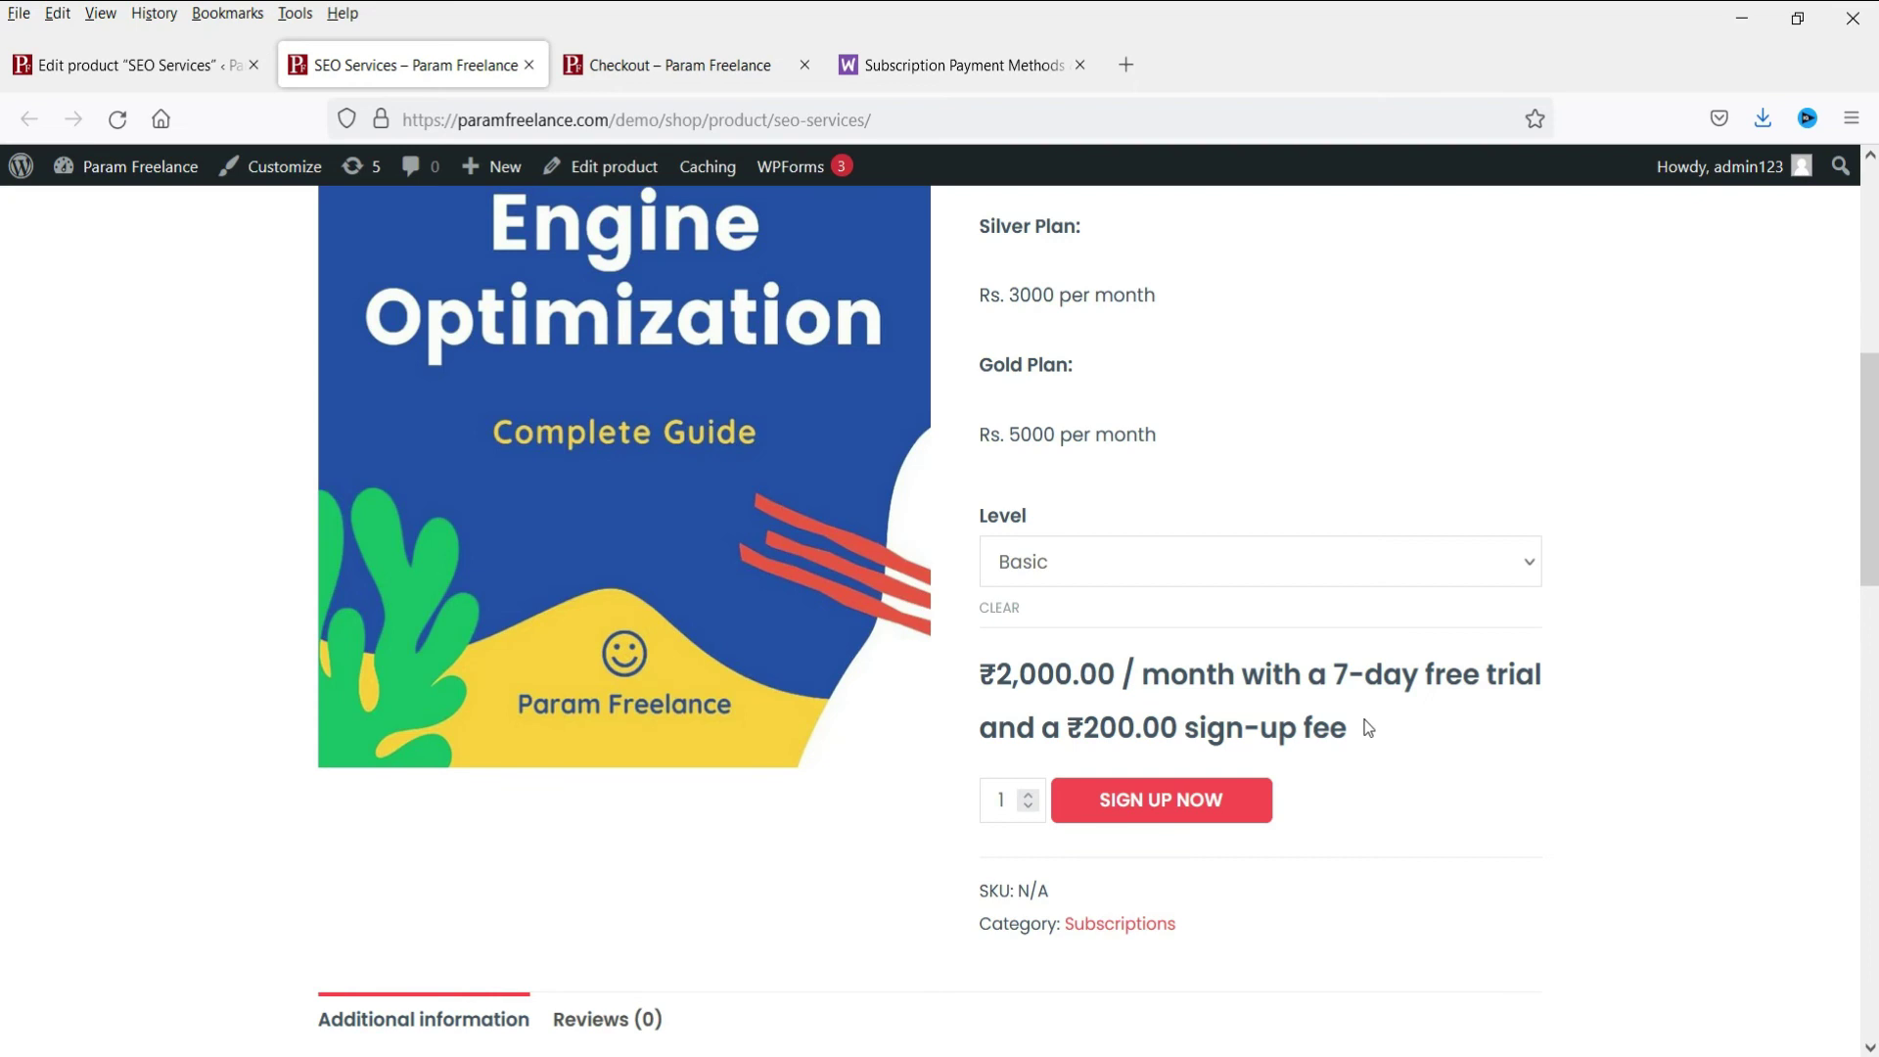
pyautogui.click(1219, 565)
pyautogui.click(1204, 677)
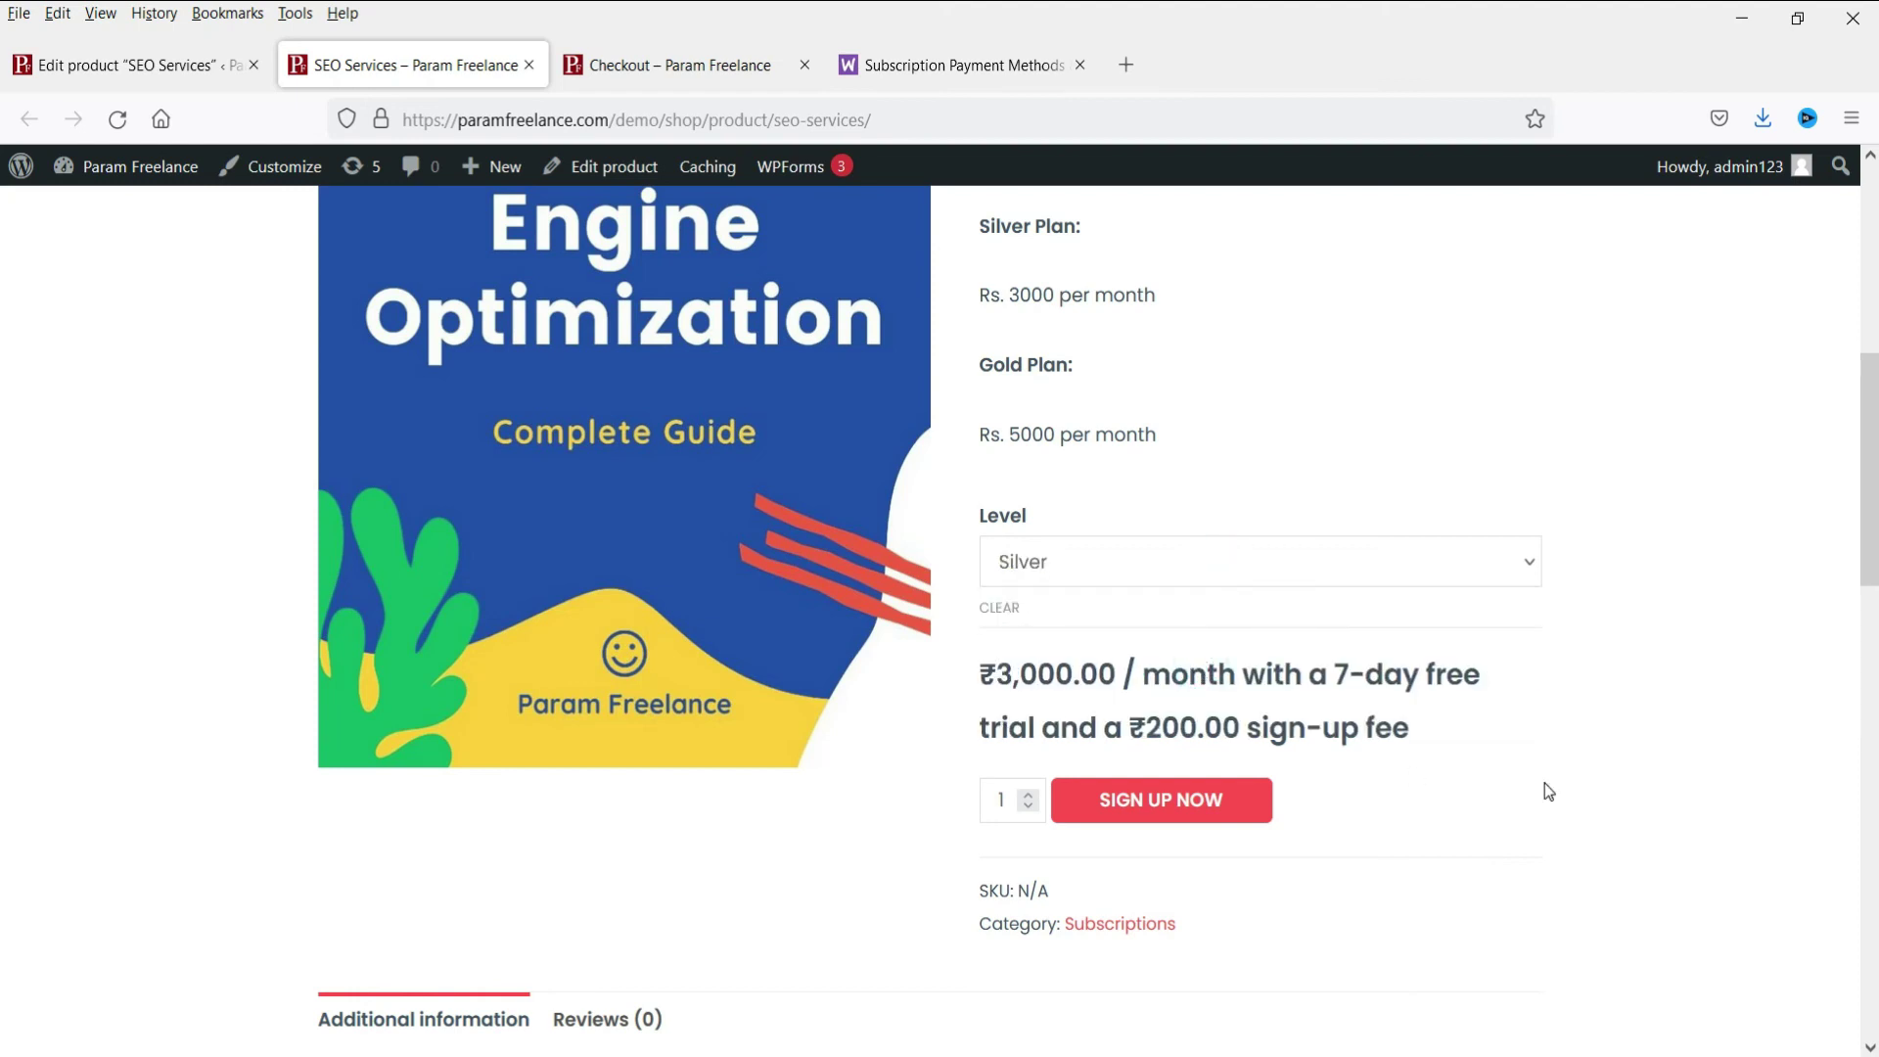
pyautogui.click(1136, 575)
pyautogui.click(1154, 712)
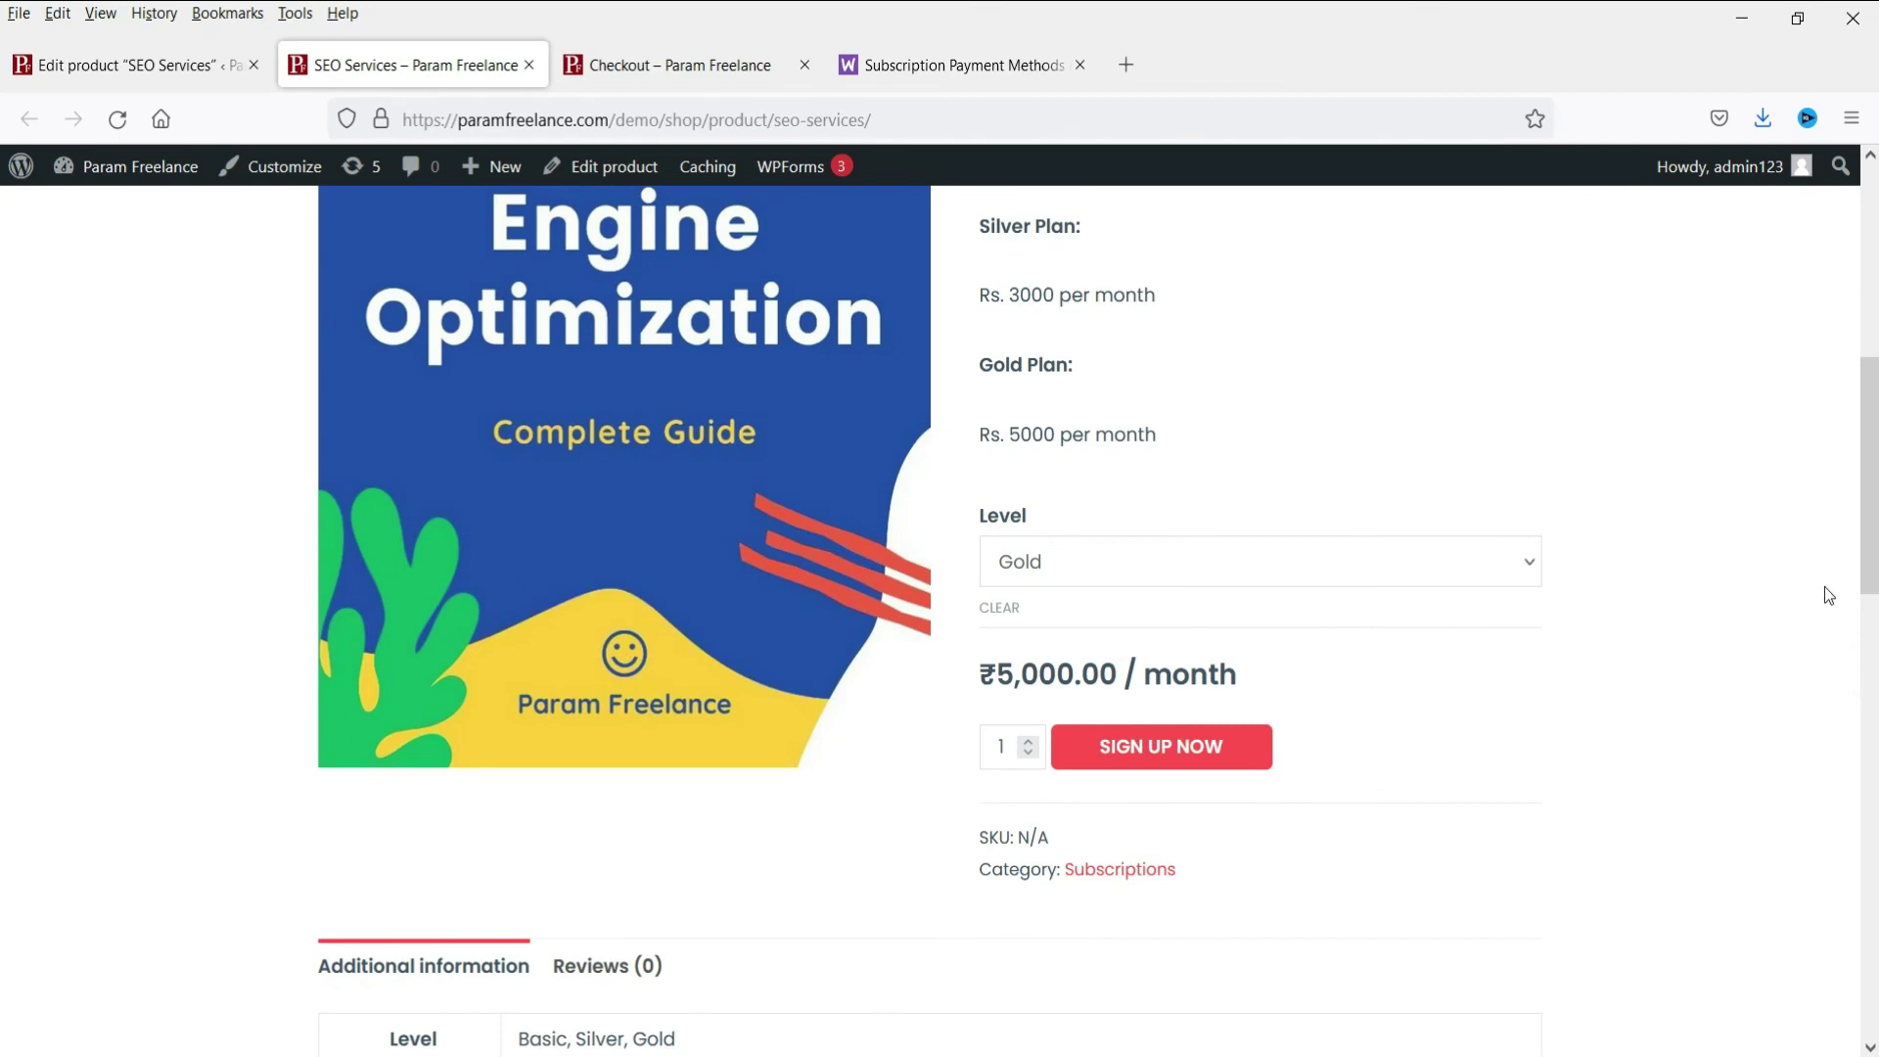
# Choose the Silver level and sign up for it, adding the subscription to the cart.
pyautogui.click(1194, 580)
pyautogui.click(1195, 673)
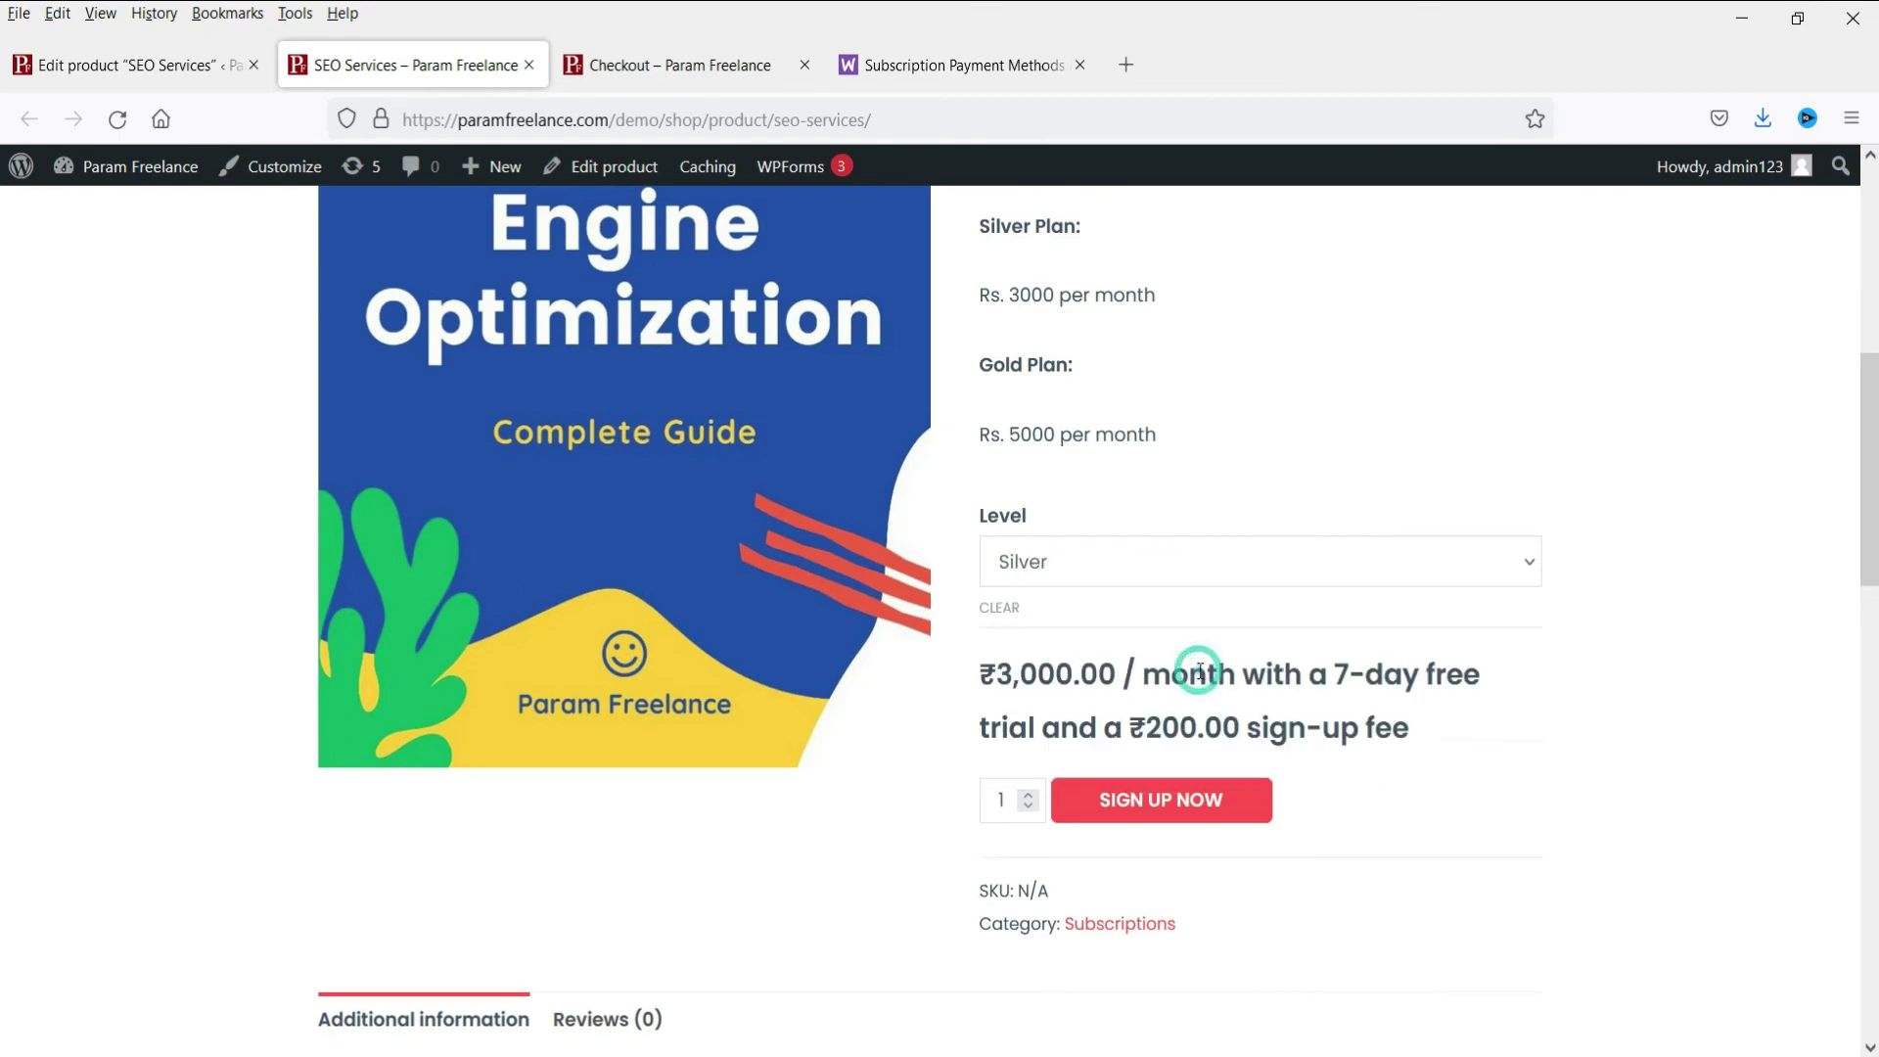
pyautogui.click(1182, 812)
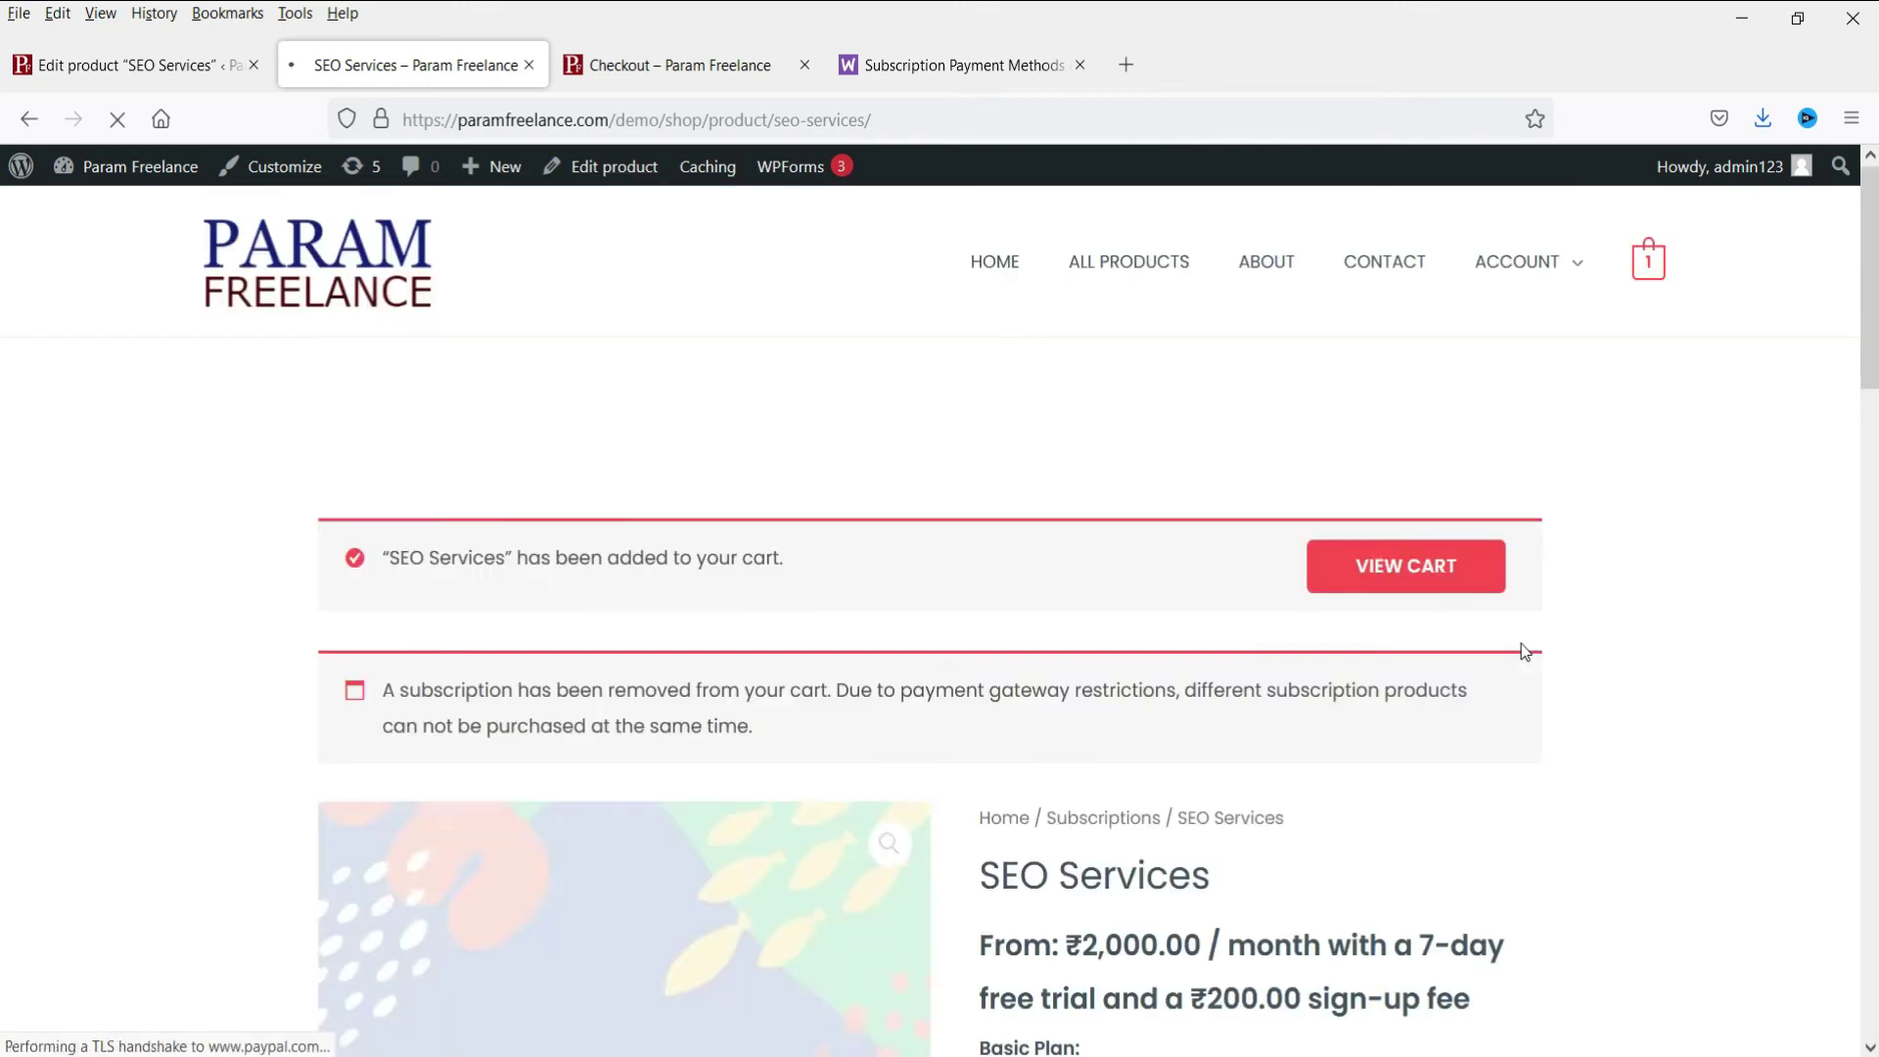
pyautogui.scroll(-5, 1415, 593)
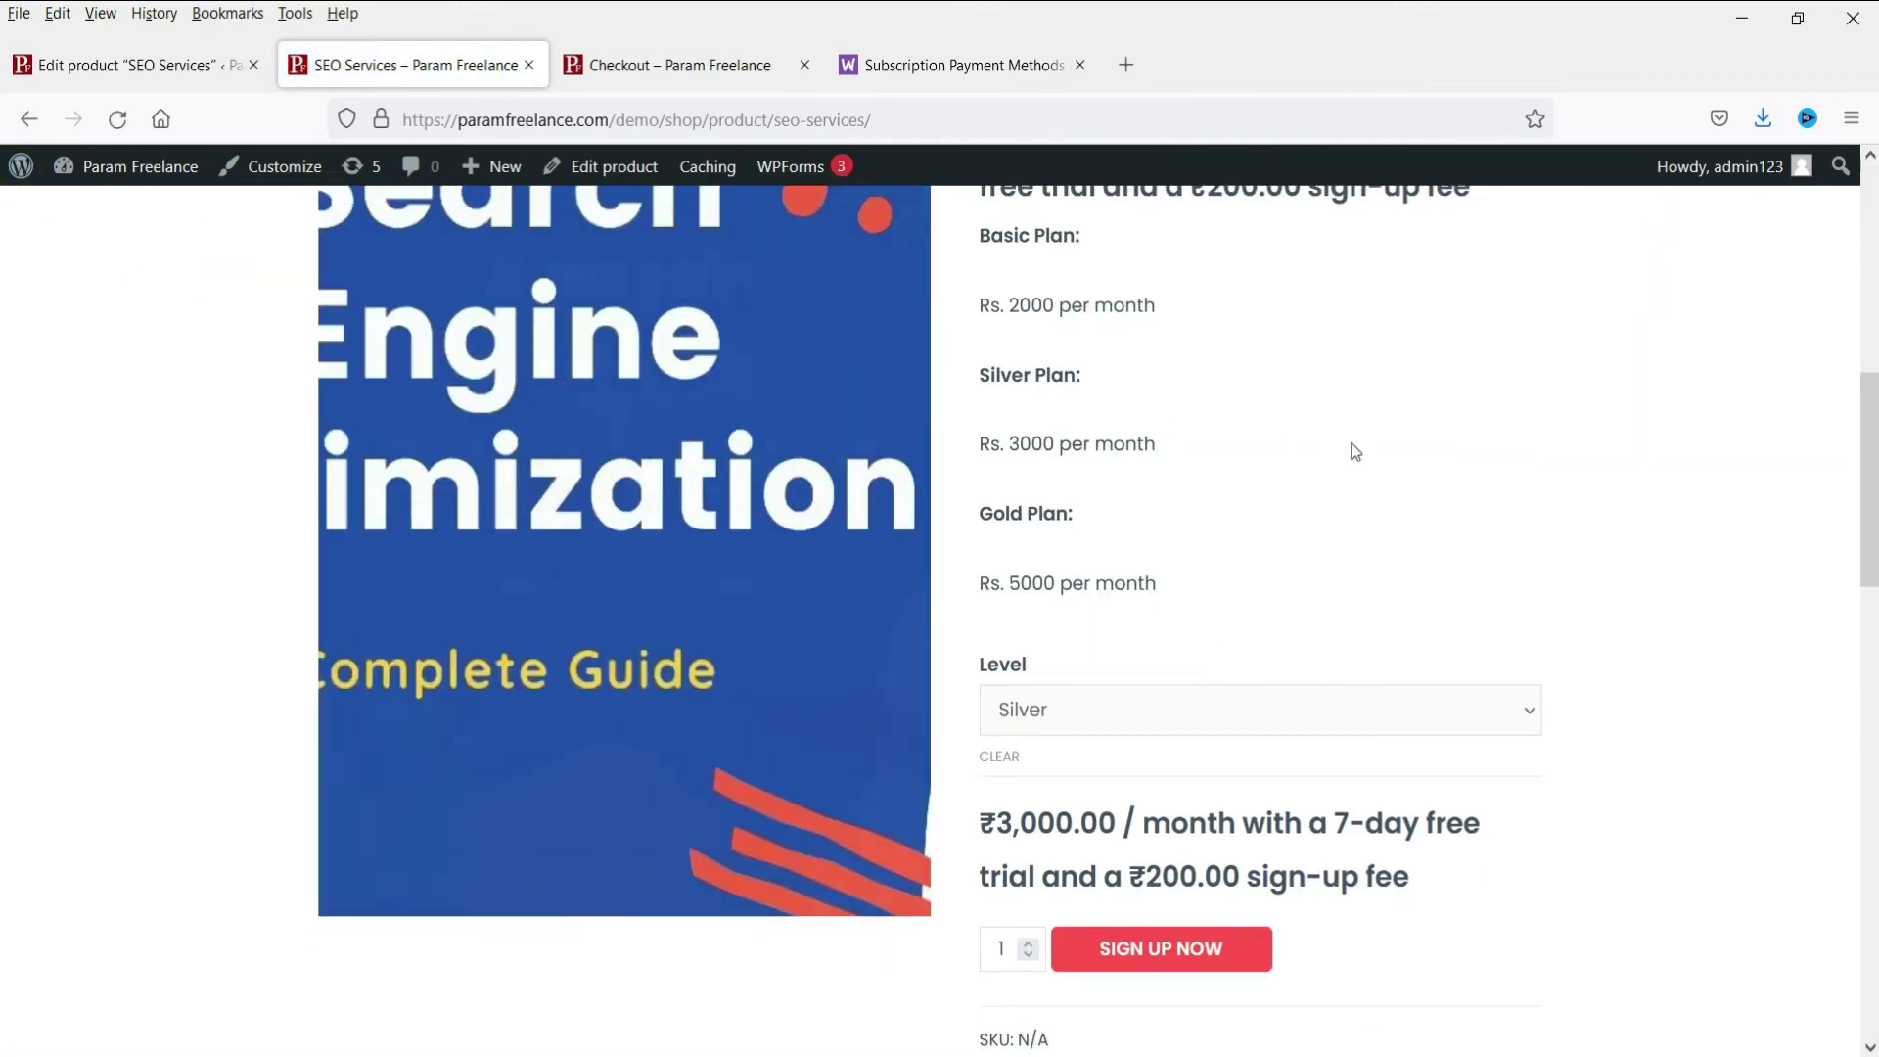
pyautogui.scroll(-5, 1351, 449)
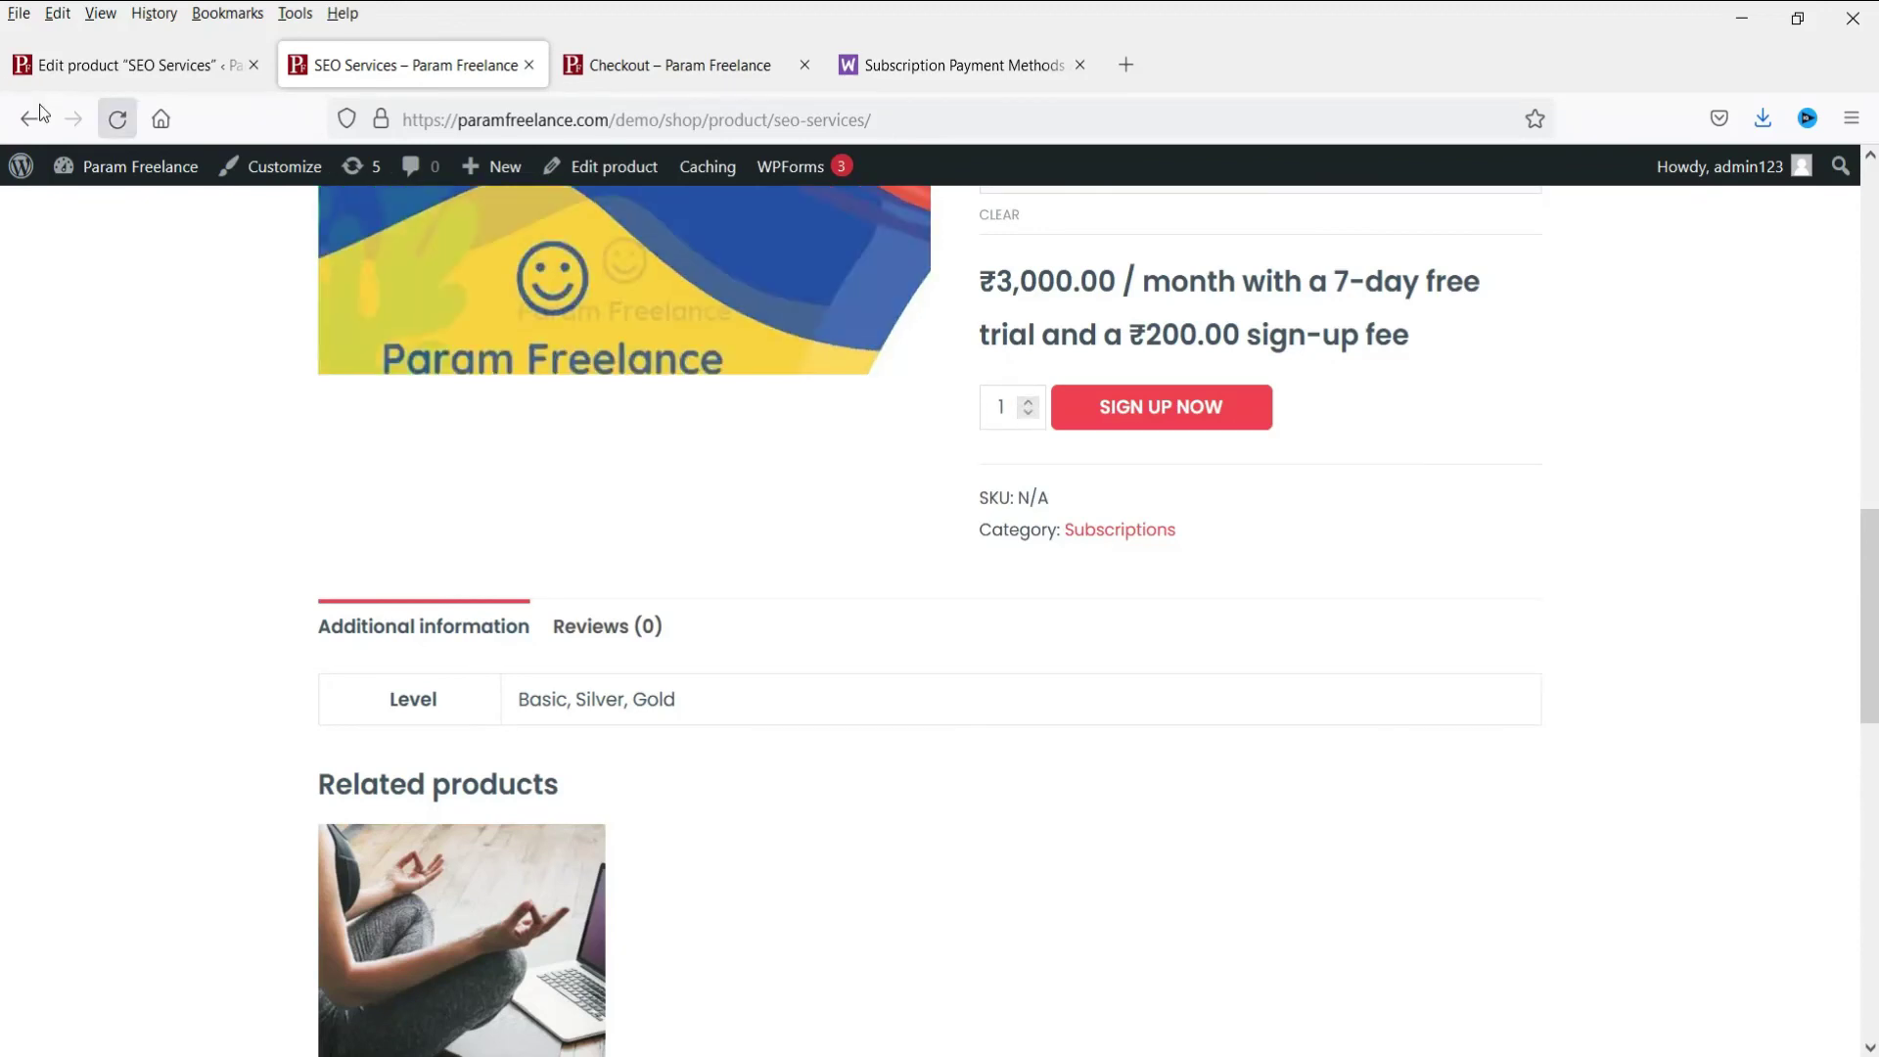
# Restrict the SEO Services product to being sold individually in its inventory settings and update the product.
pyautogui.click(84, 77)
pyautogui.scroll(-10, 972, 588)
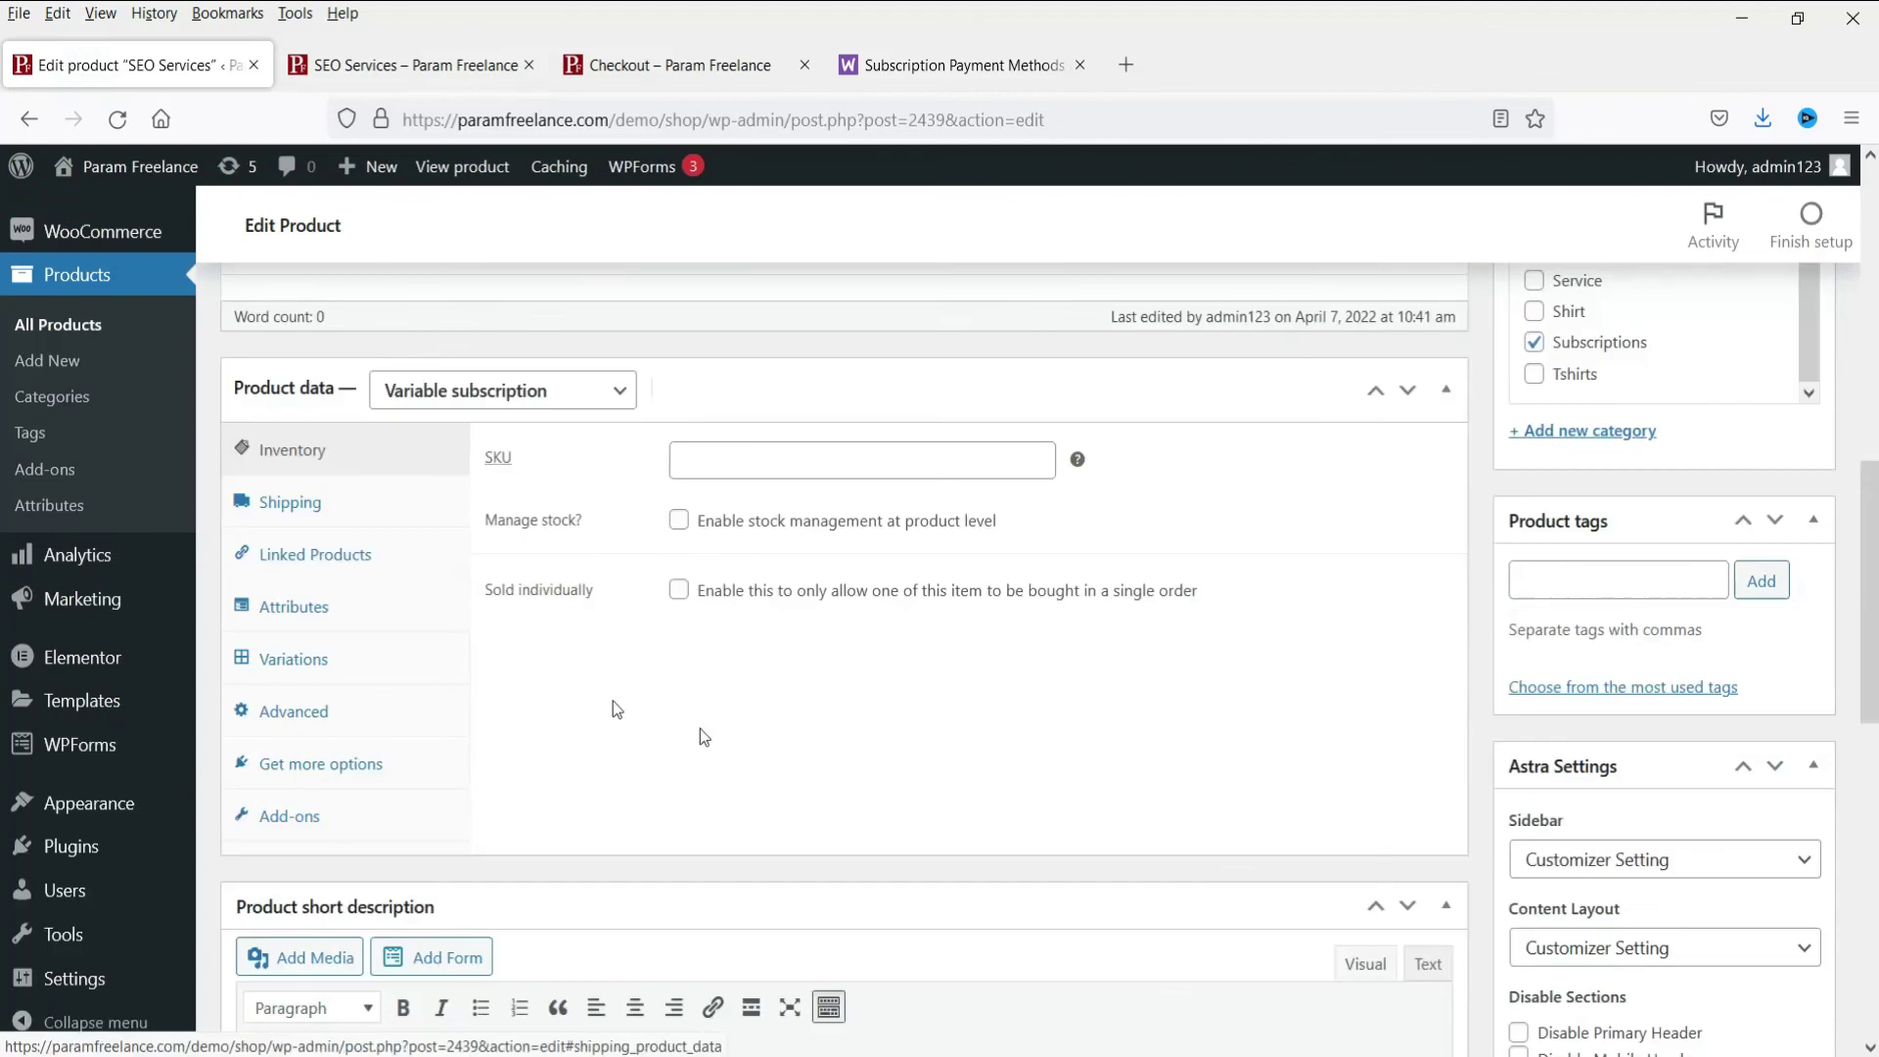
pyautogui.click(679, 590)
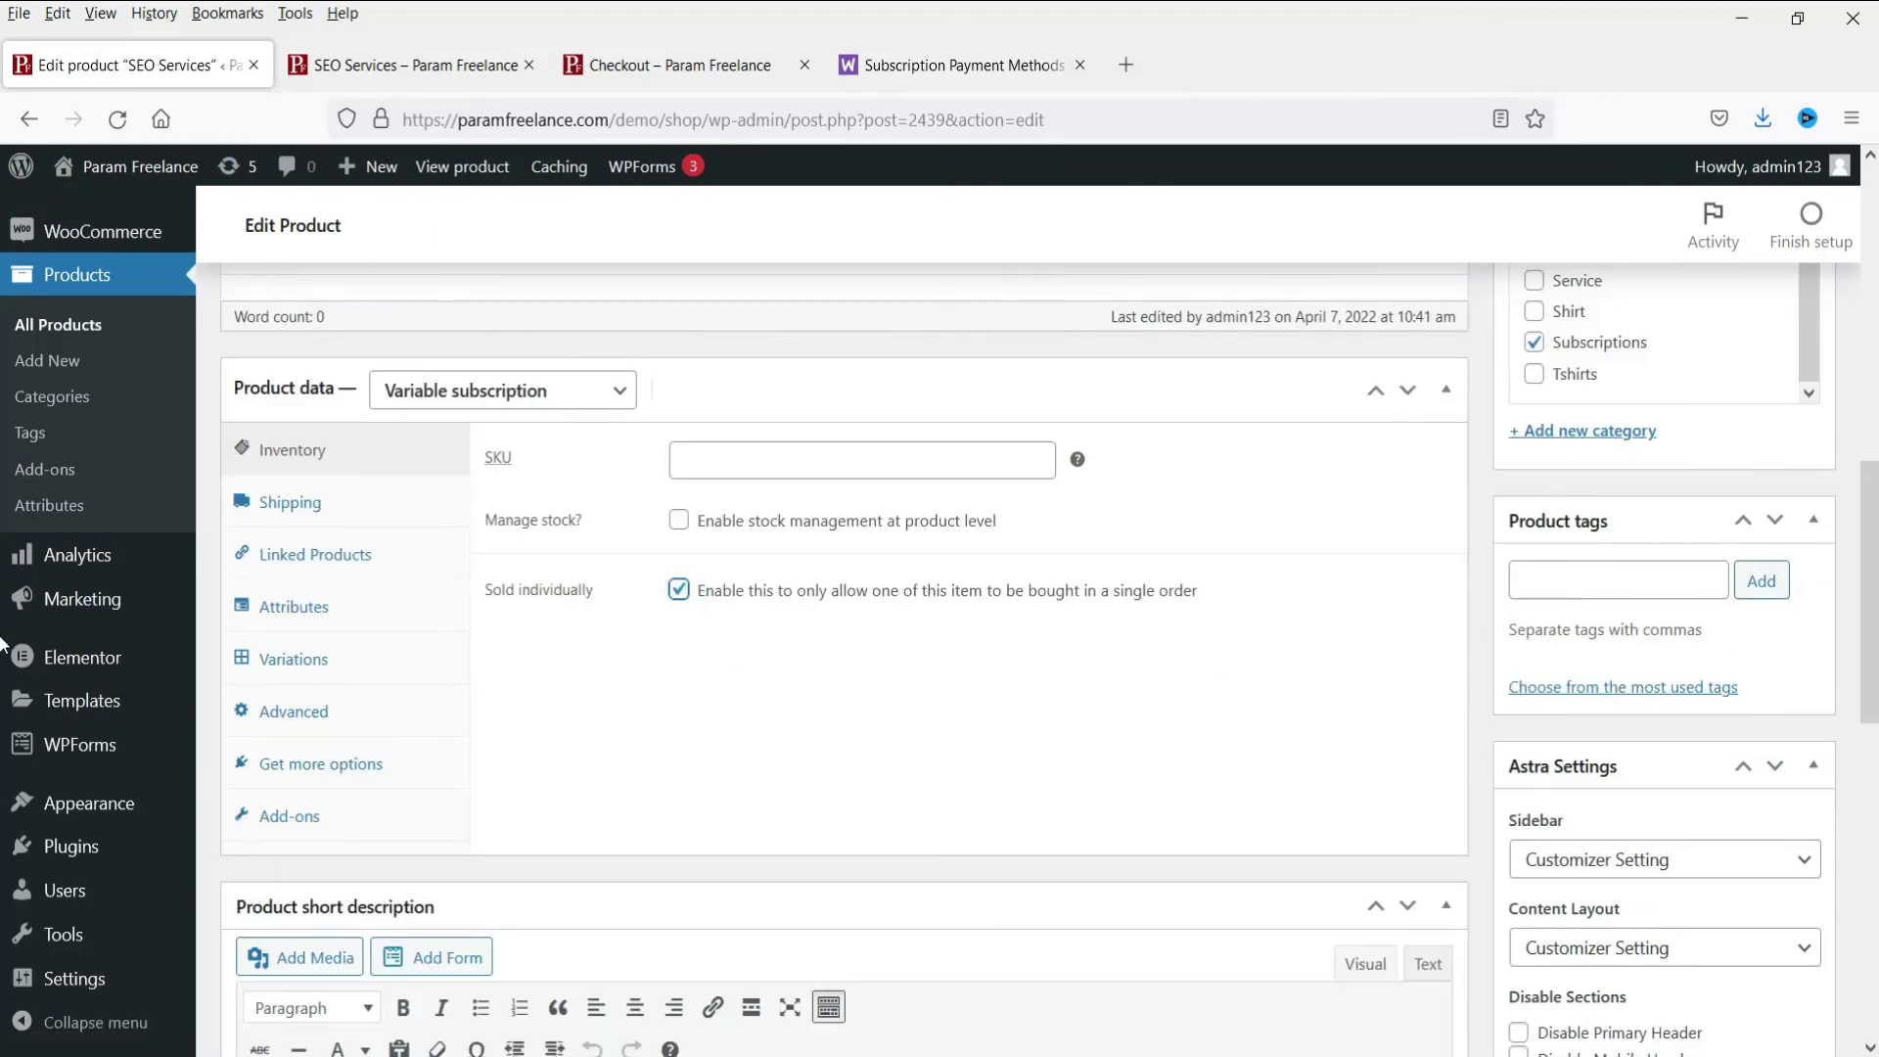
pyautogui.scroll(5, 3, 609)
pyautogui.click(1781, 535)
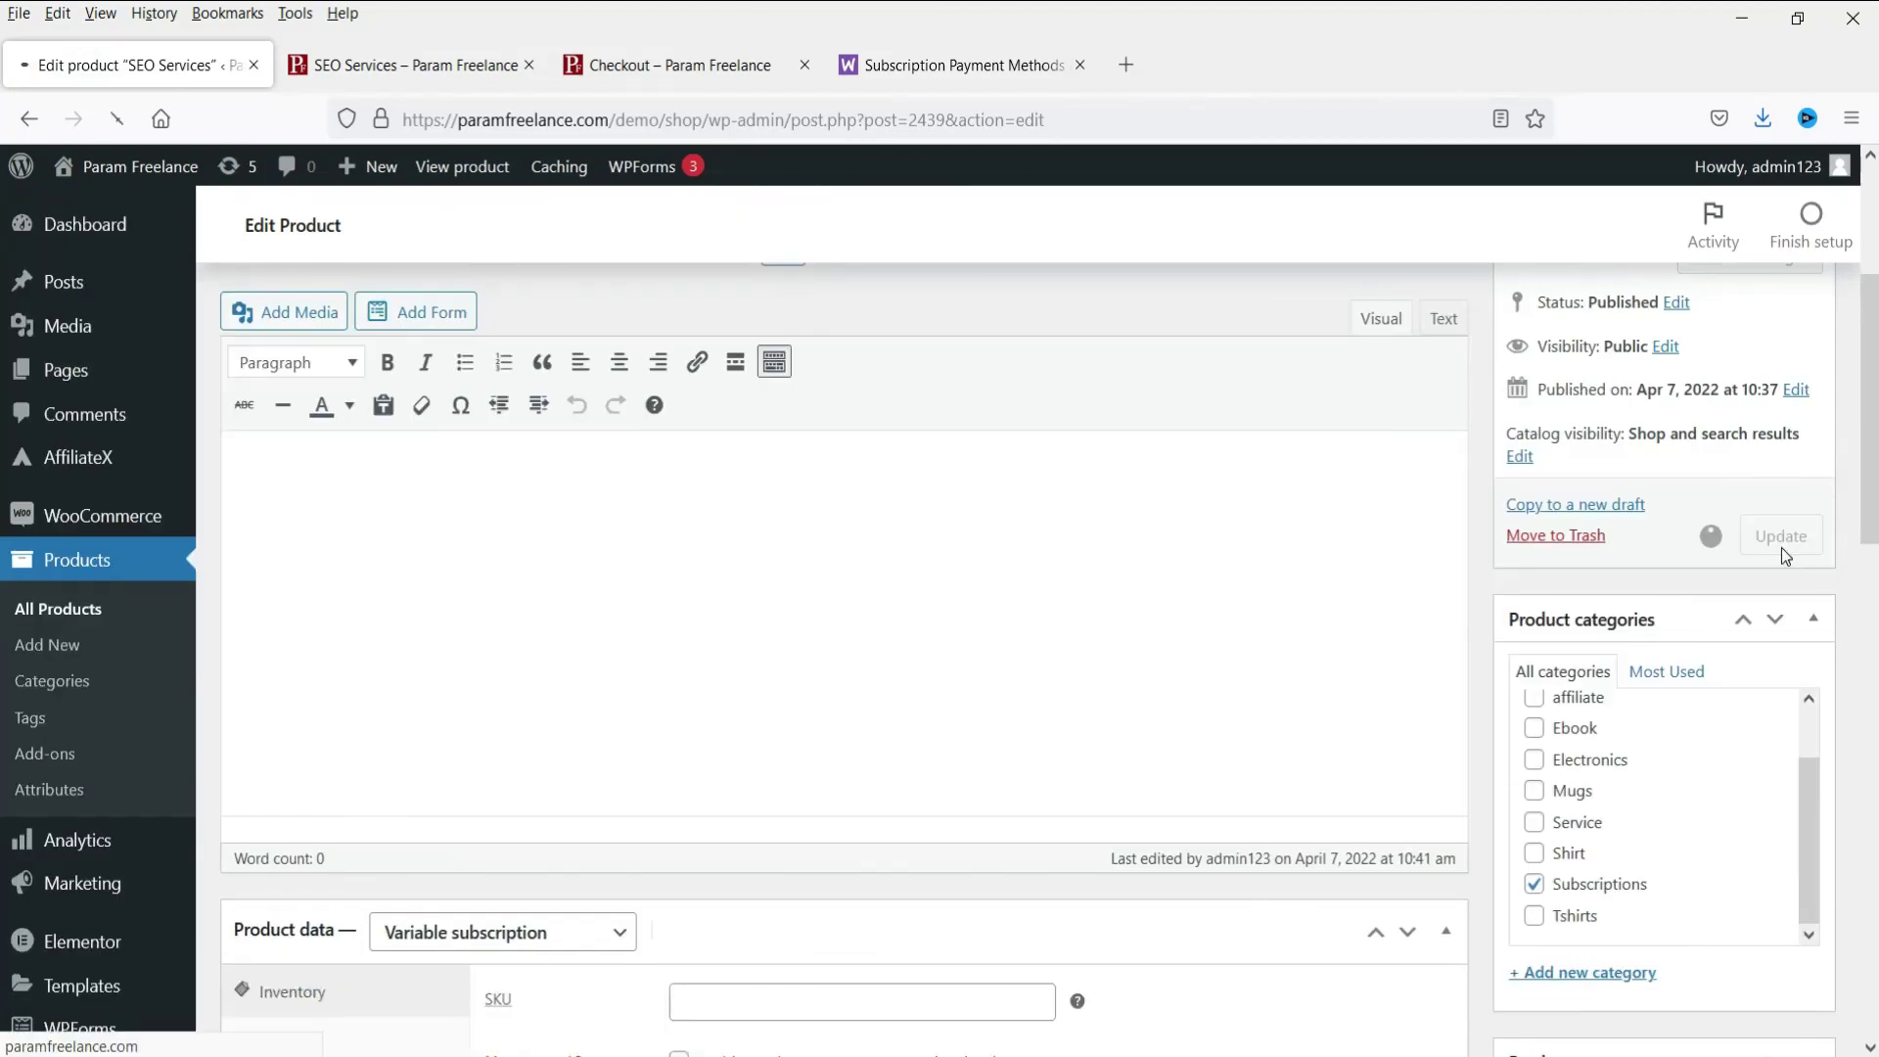
# Reload the SEO Services store page to check its quantity option.
pyautogui.click(647, 67)
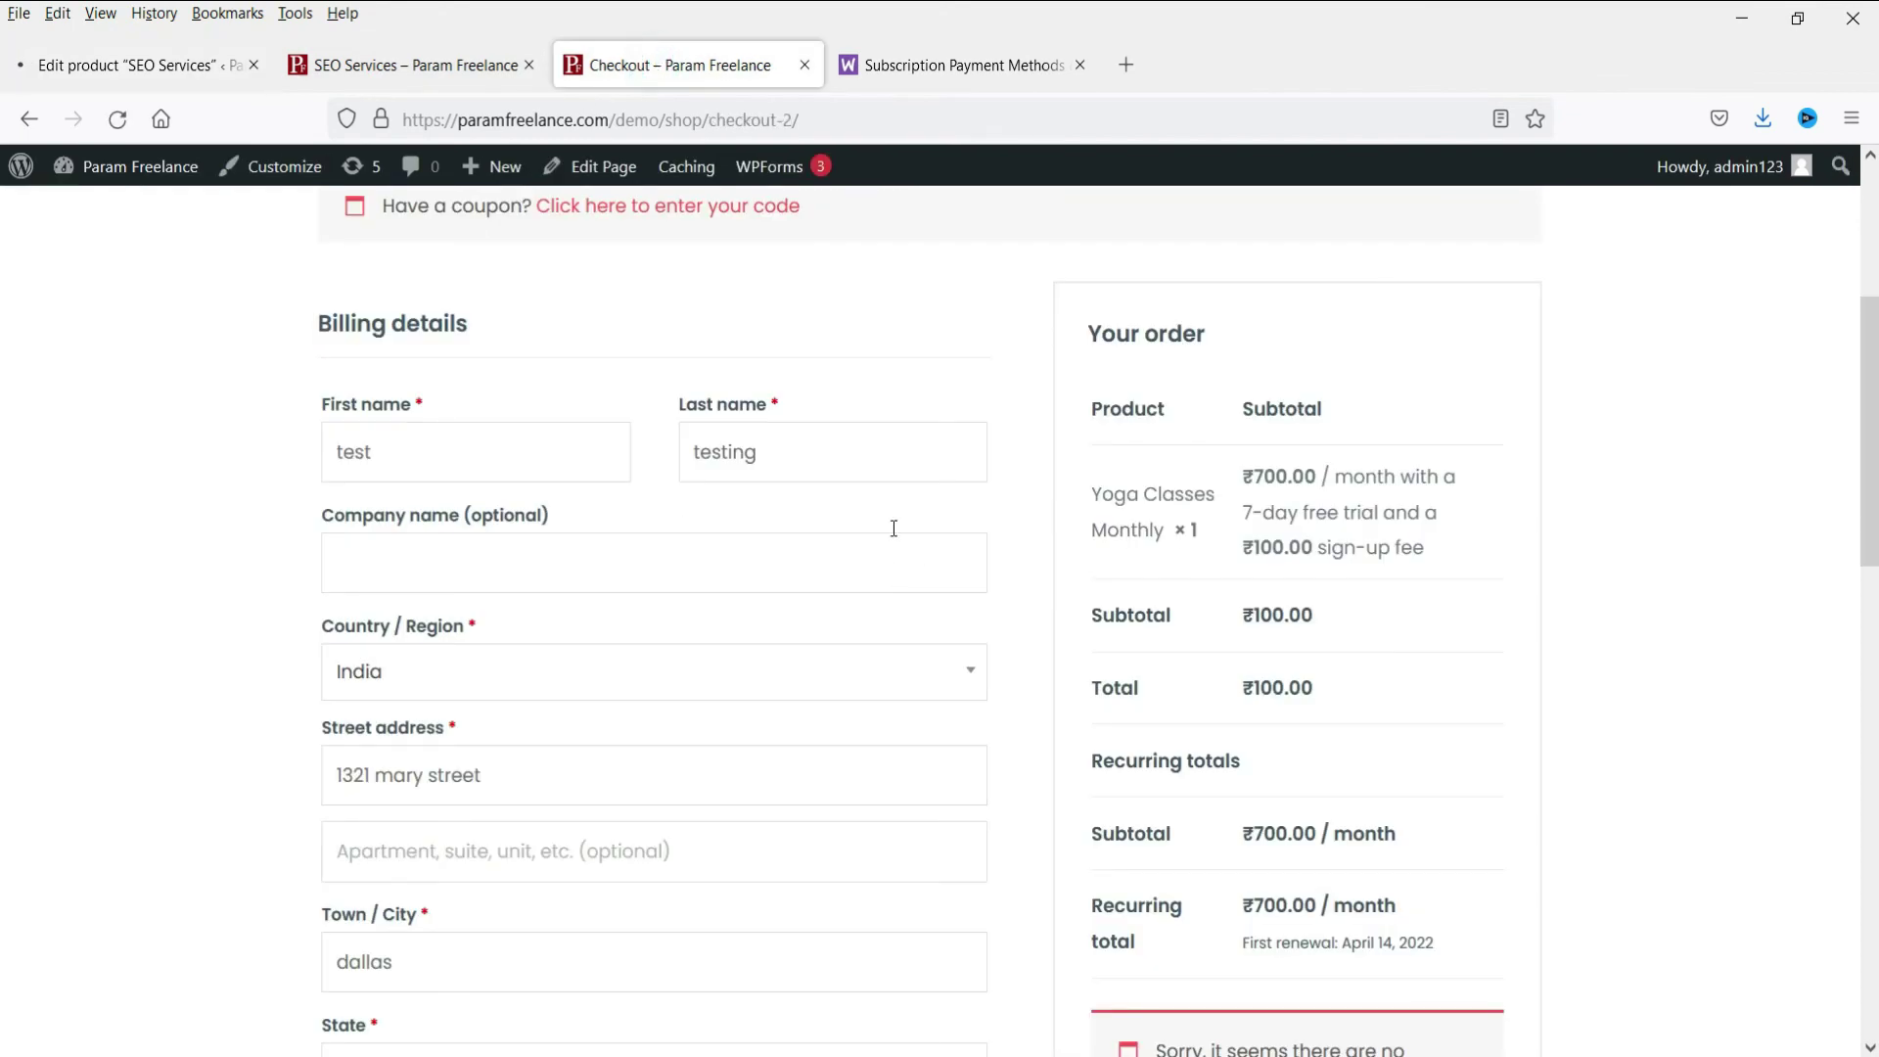
pyautogui.scroll(4, 607, 466)
pyautogui.click(387, 65)
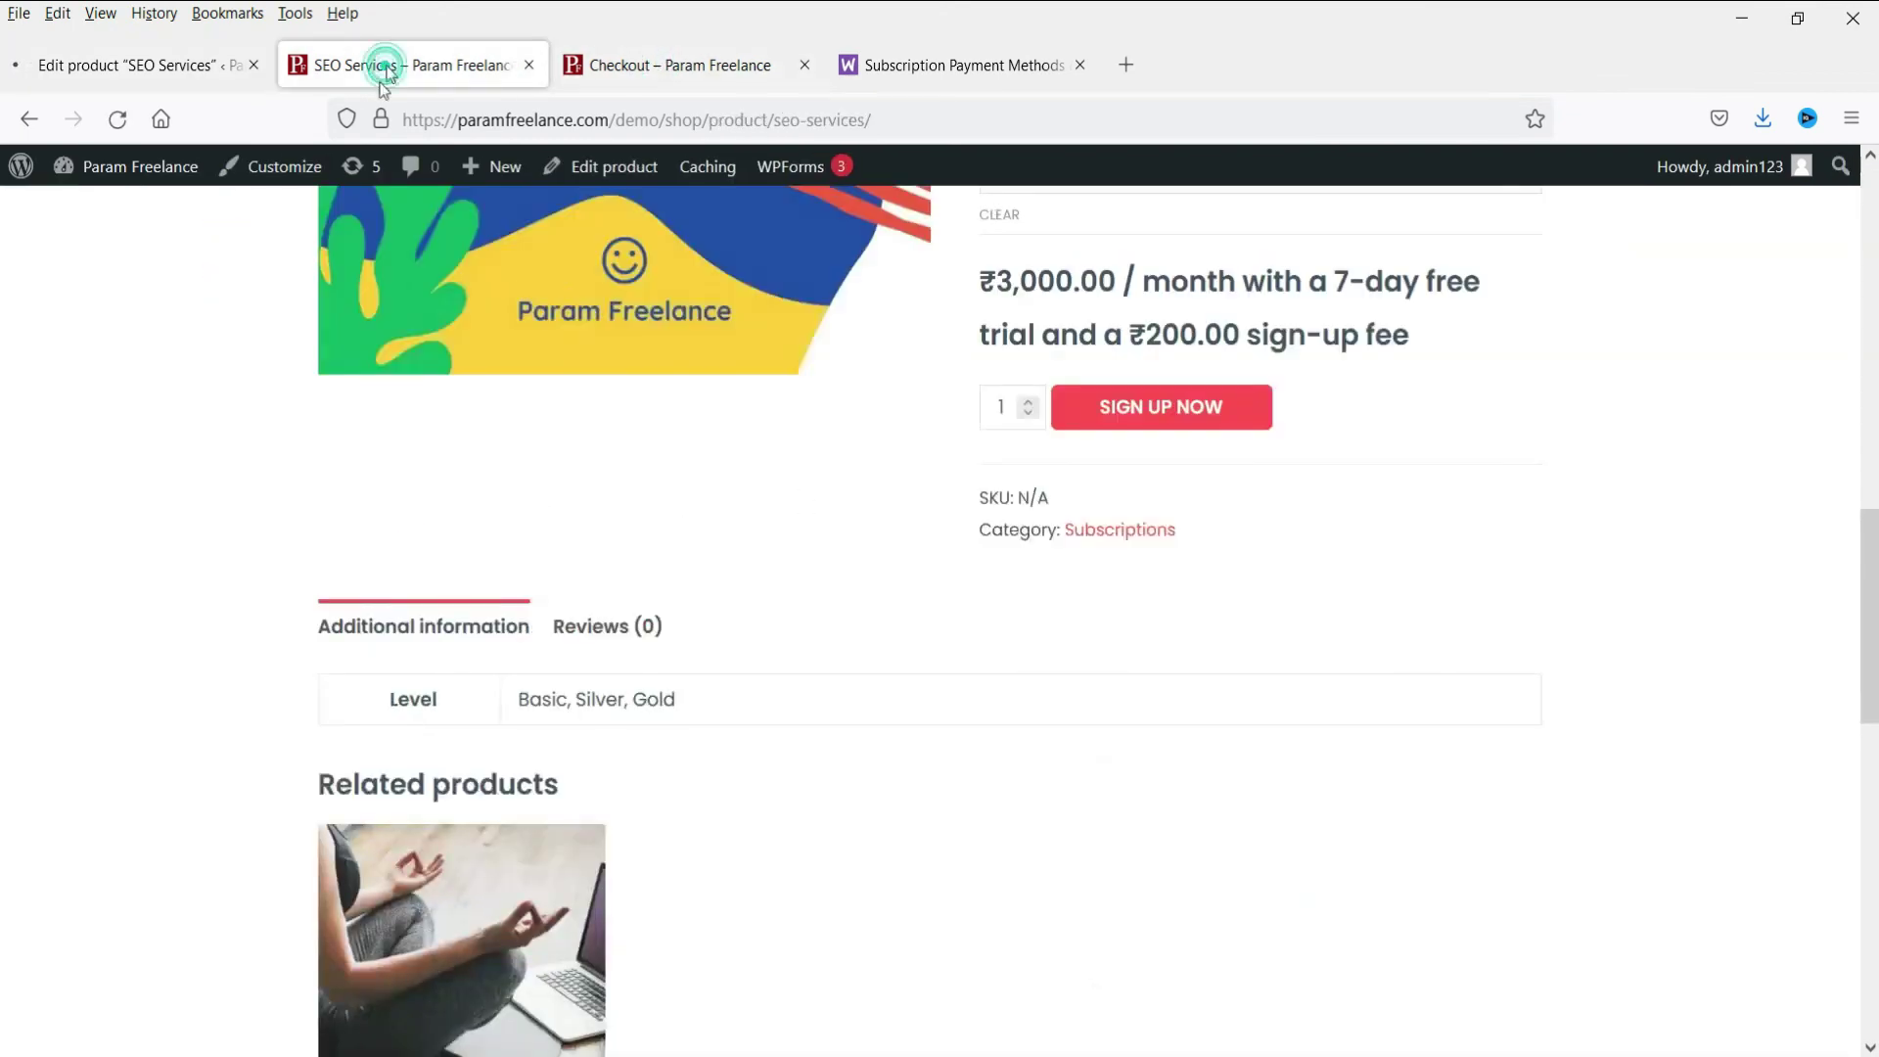
pyautogui.click(118, 118)
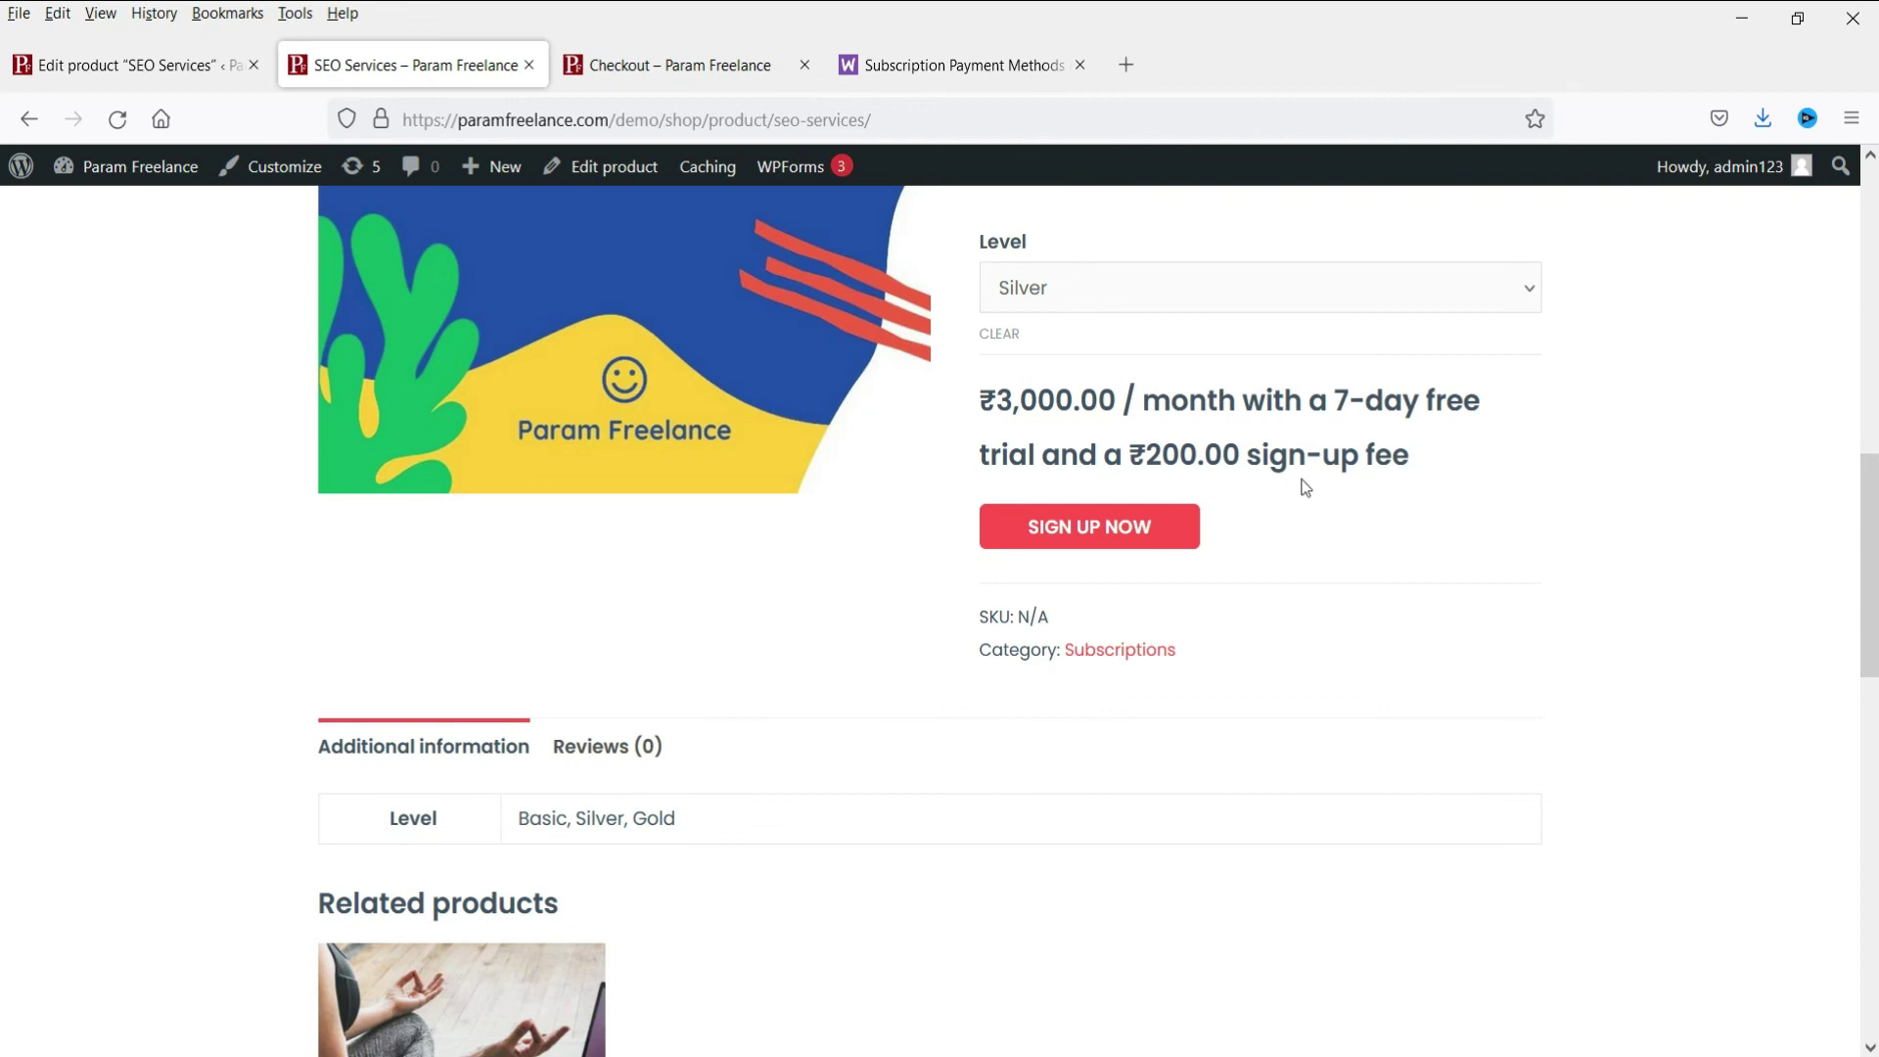
# Close the old checkout page and open the cart from the SEO Services store page.
pyautogui.click(660, 67)
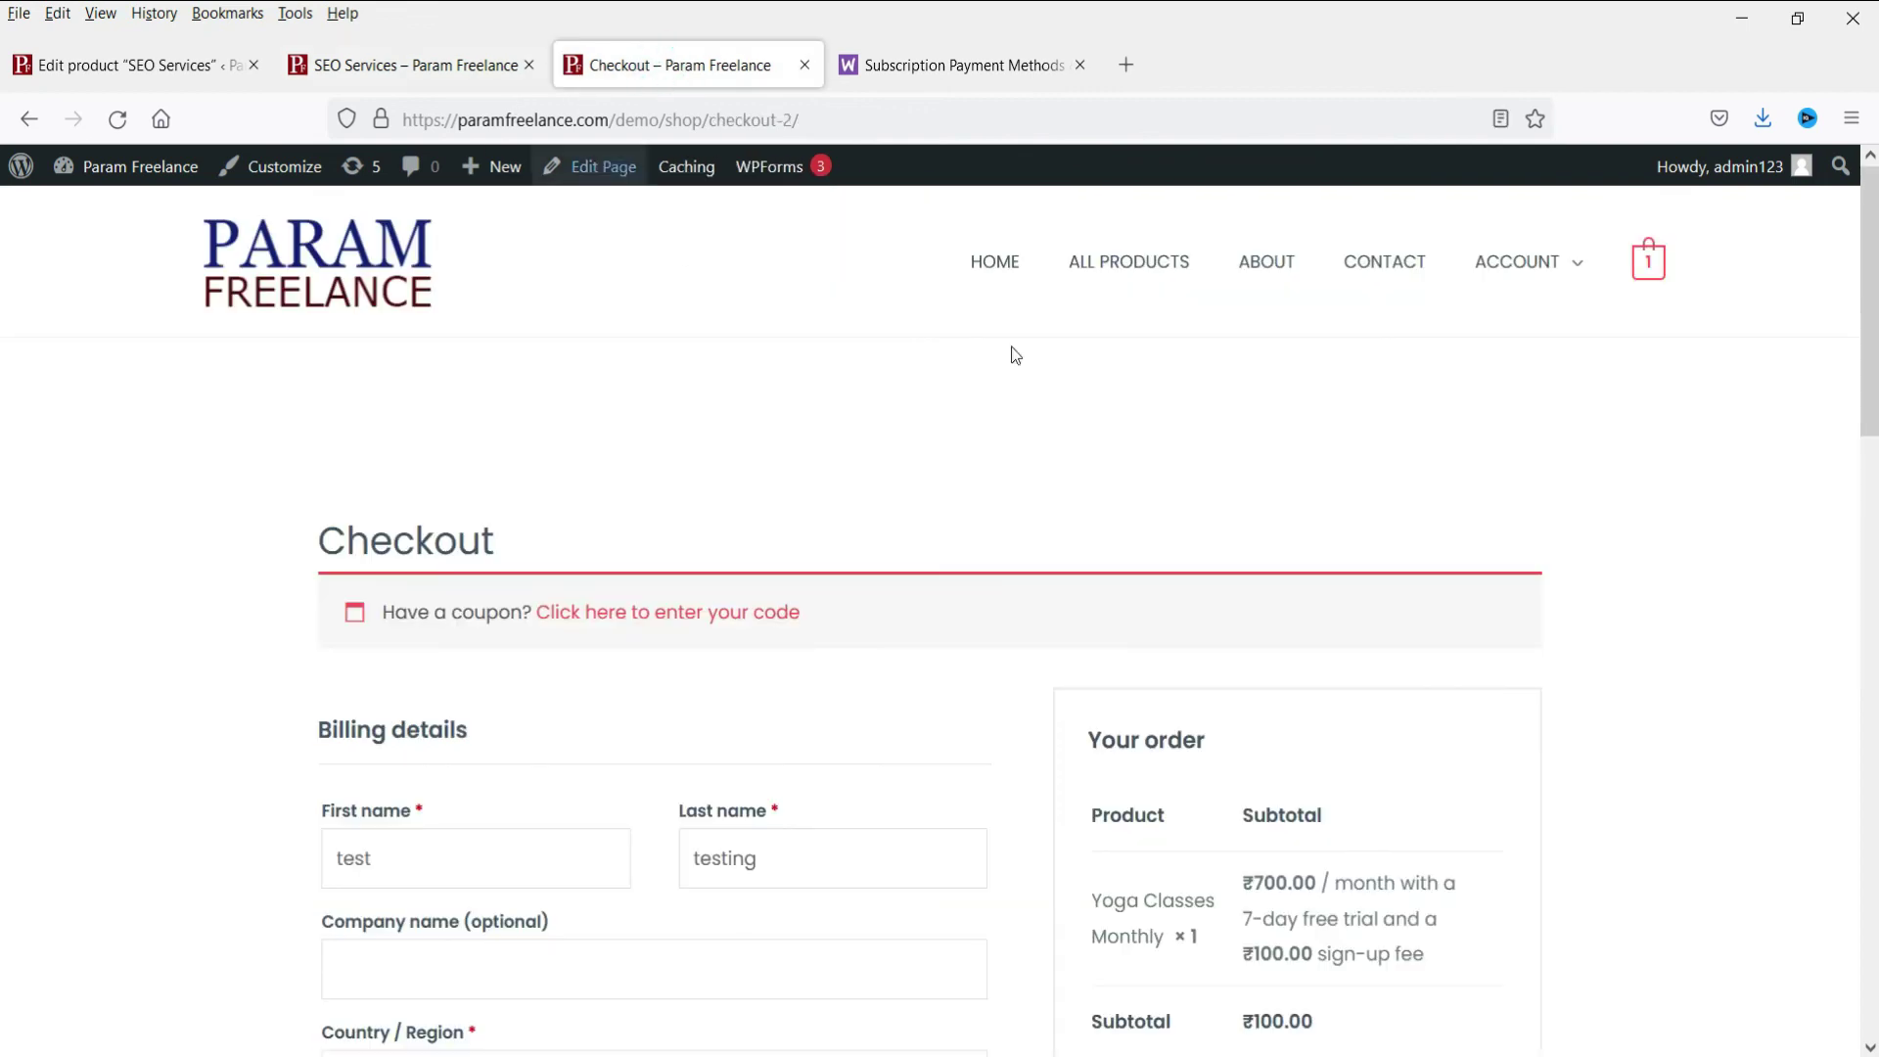
pyautogui.click(805, 65)
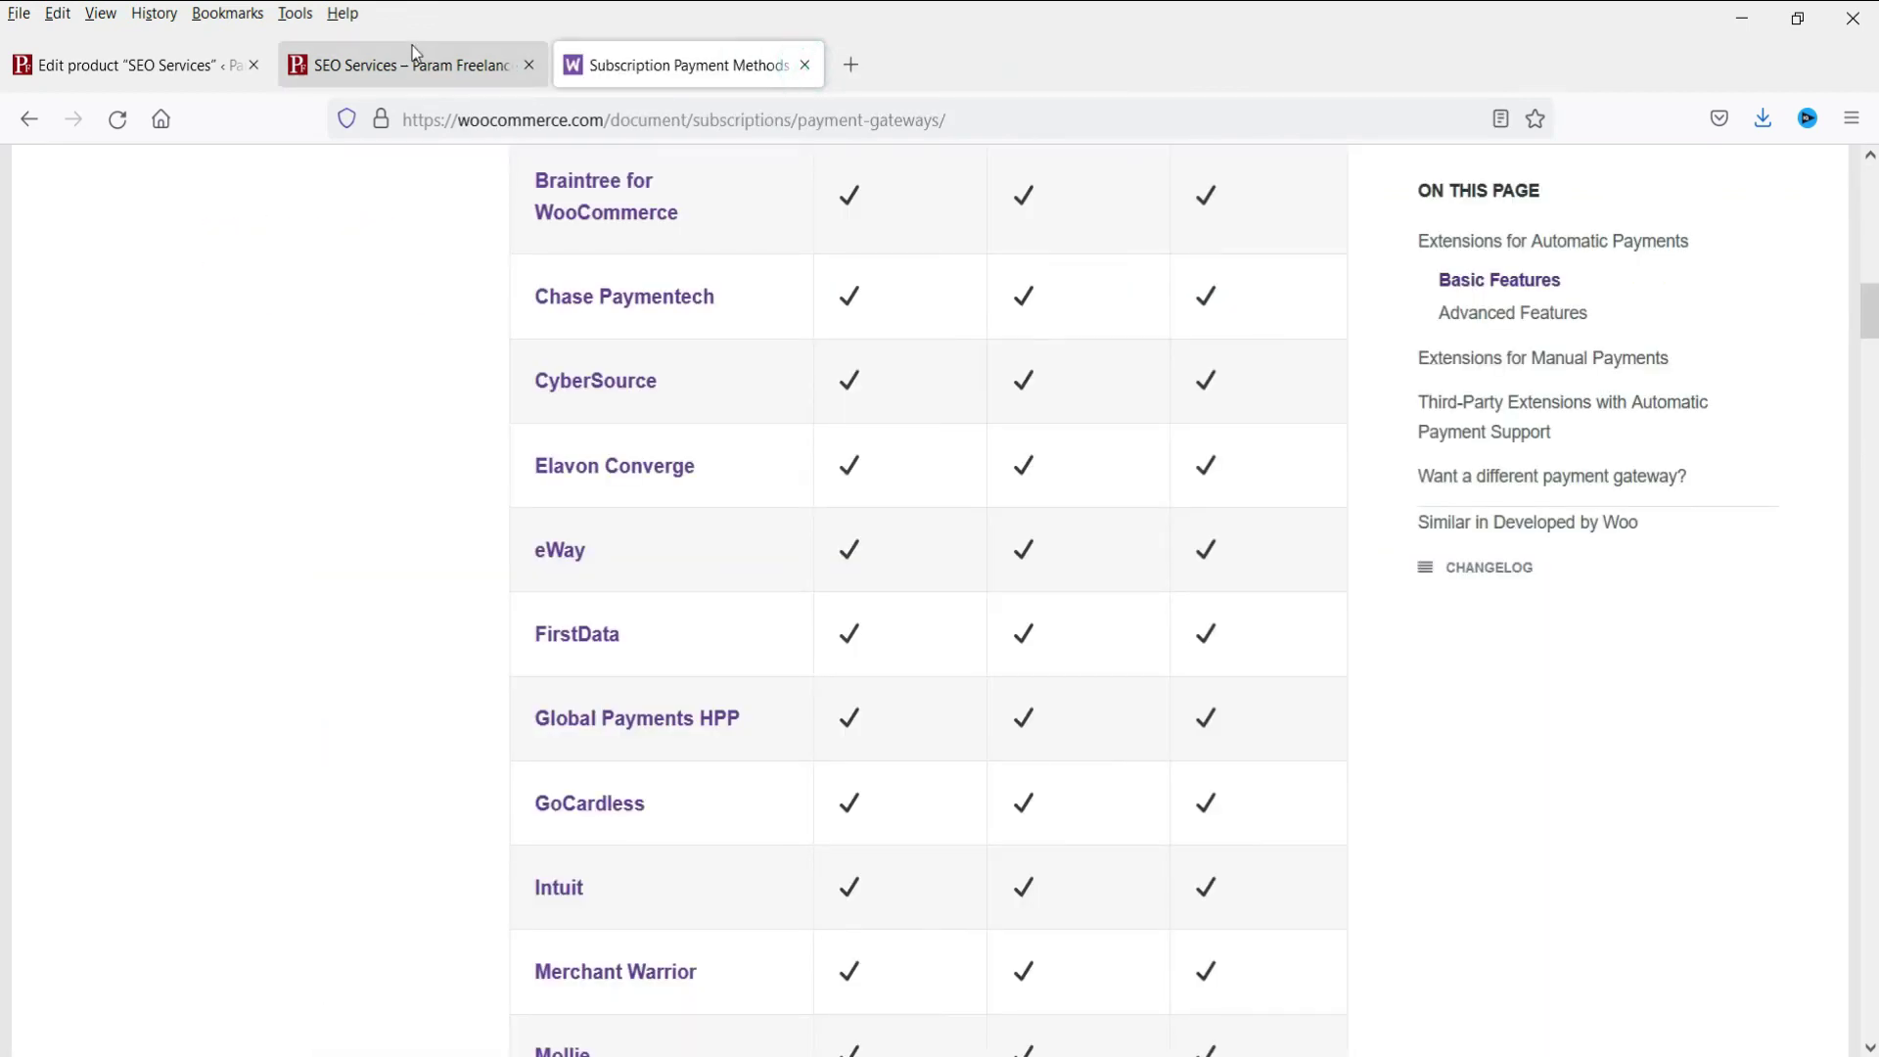
pyautogui.click(413, 45)
pyautogui.scroll(10, 1635, 360)
pyautogui.click(1650, 262)
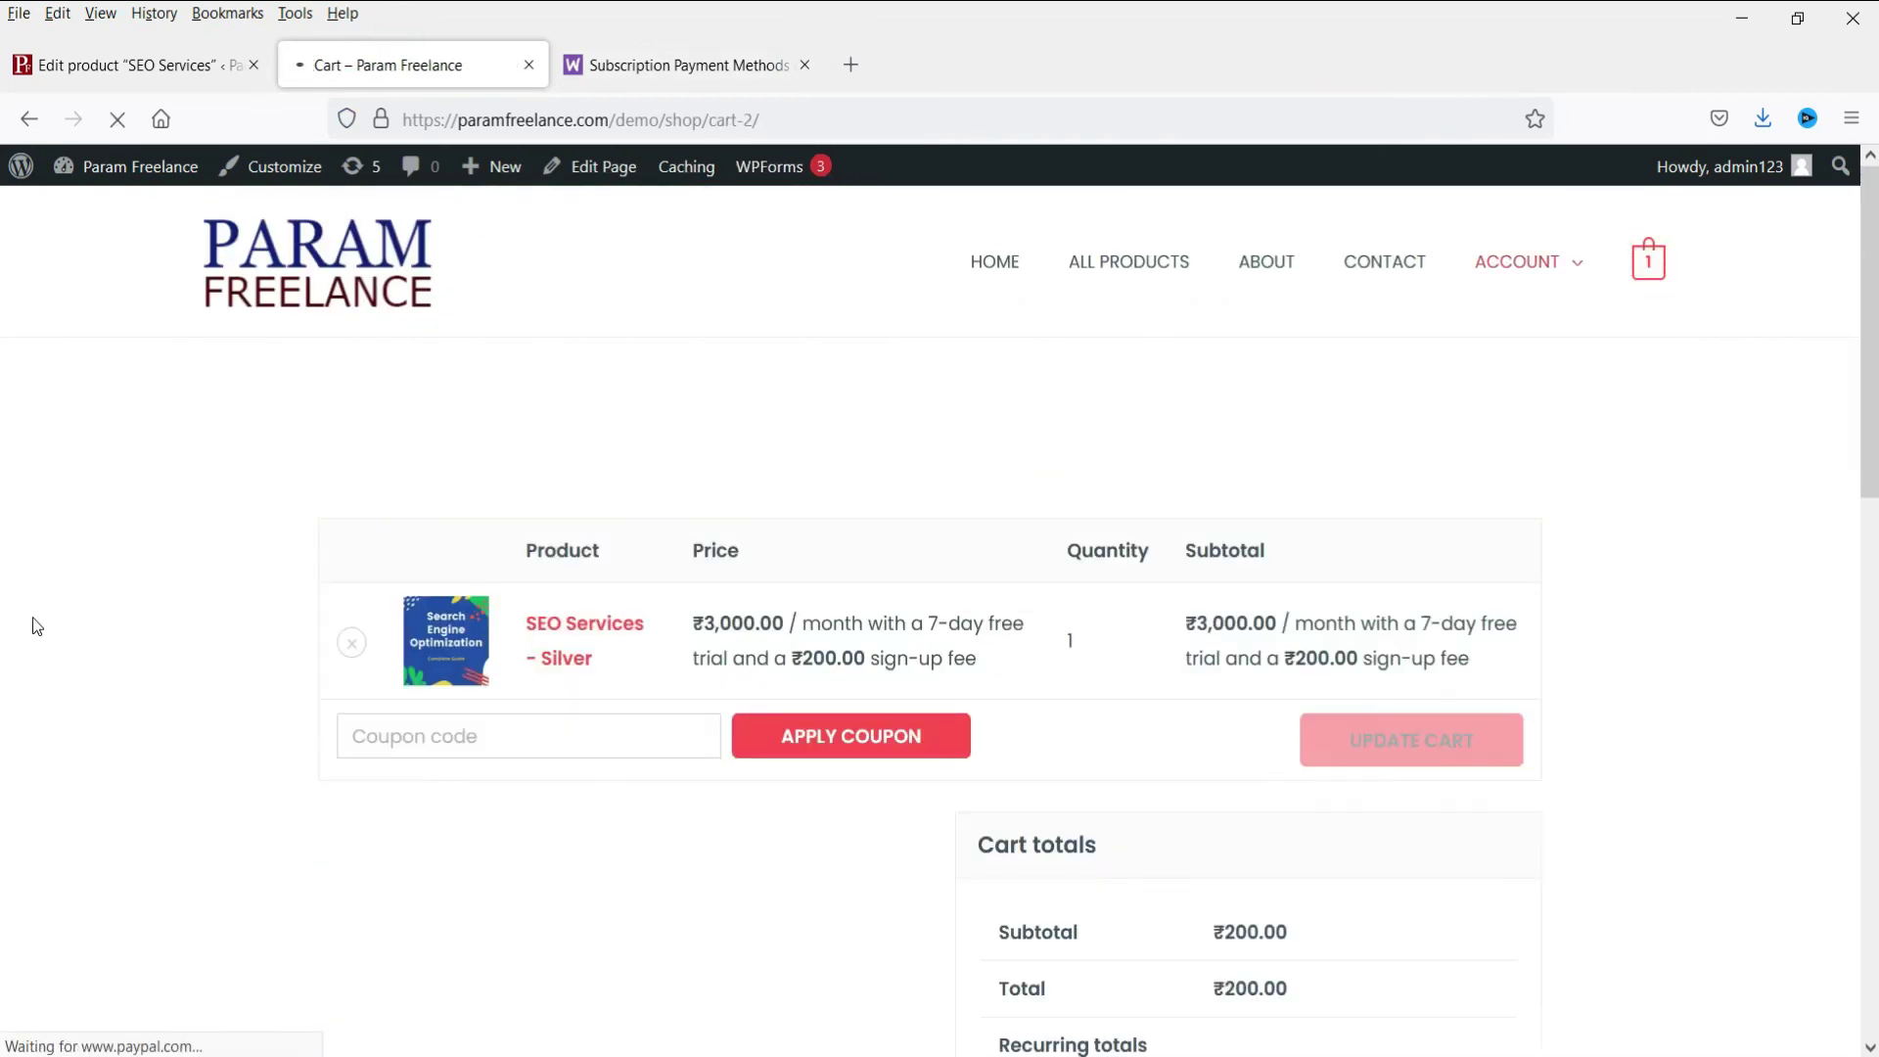
# Examine the cart's Silver plan entry, initial total, recurring totals, shipping and first renewal date.
pyautogui.scroll(-2, 285, 553)
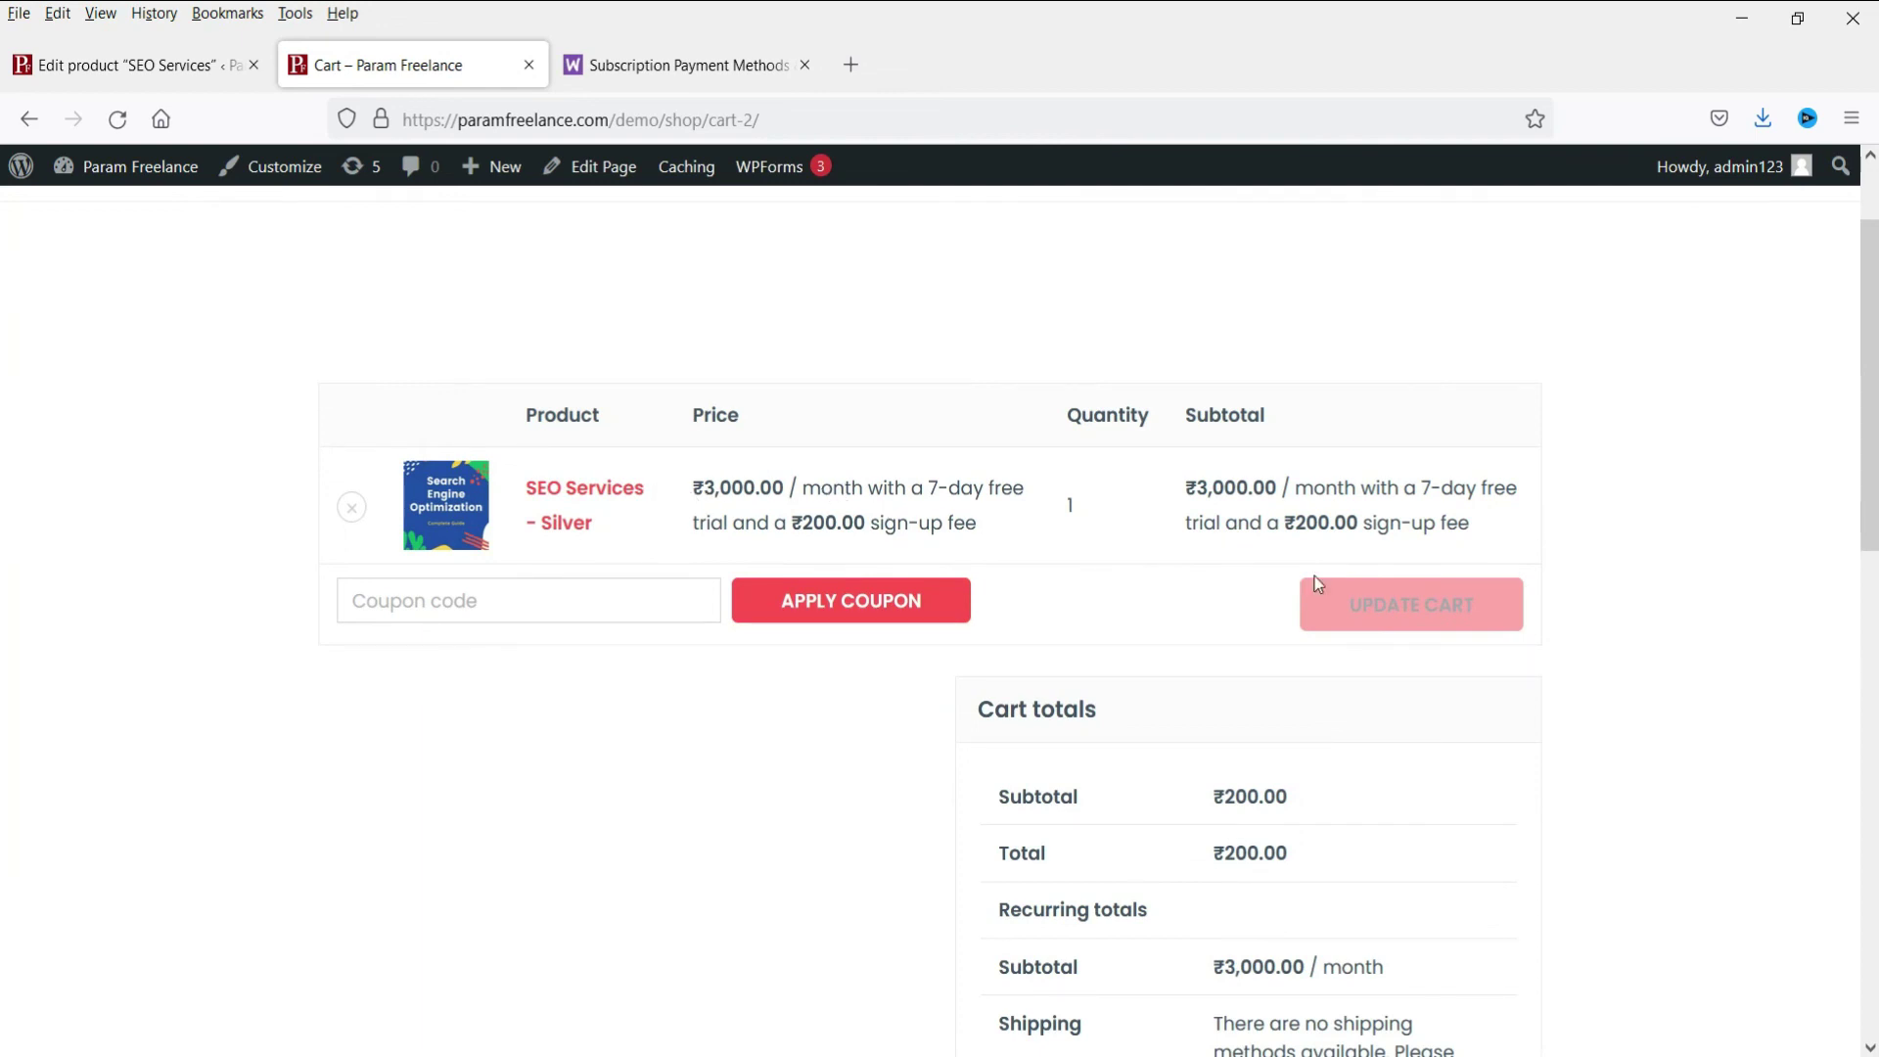
pyautogui.scroll(-3, 1783, 662)
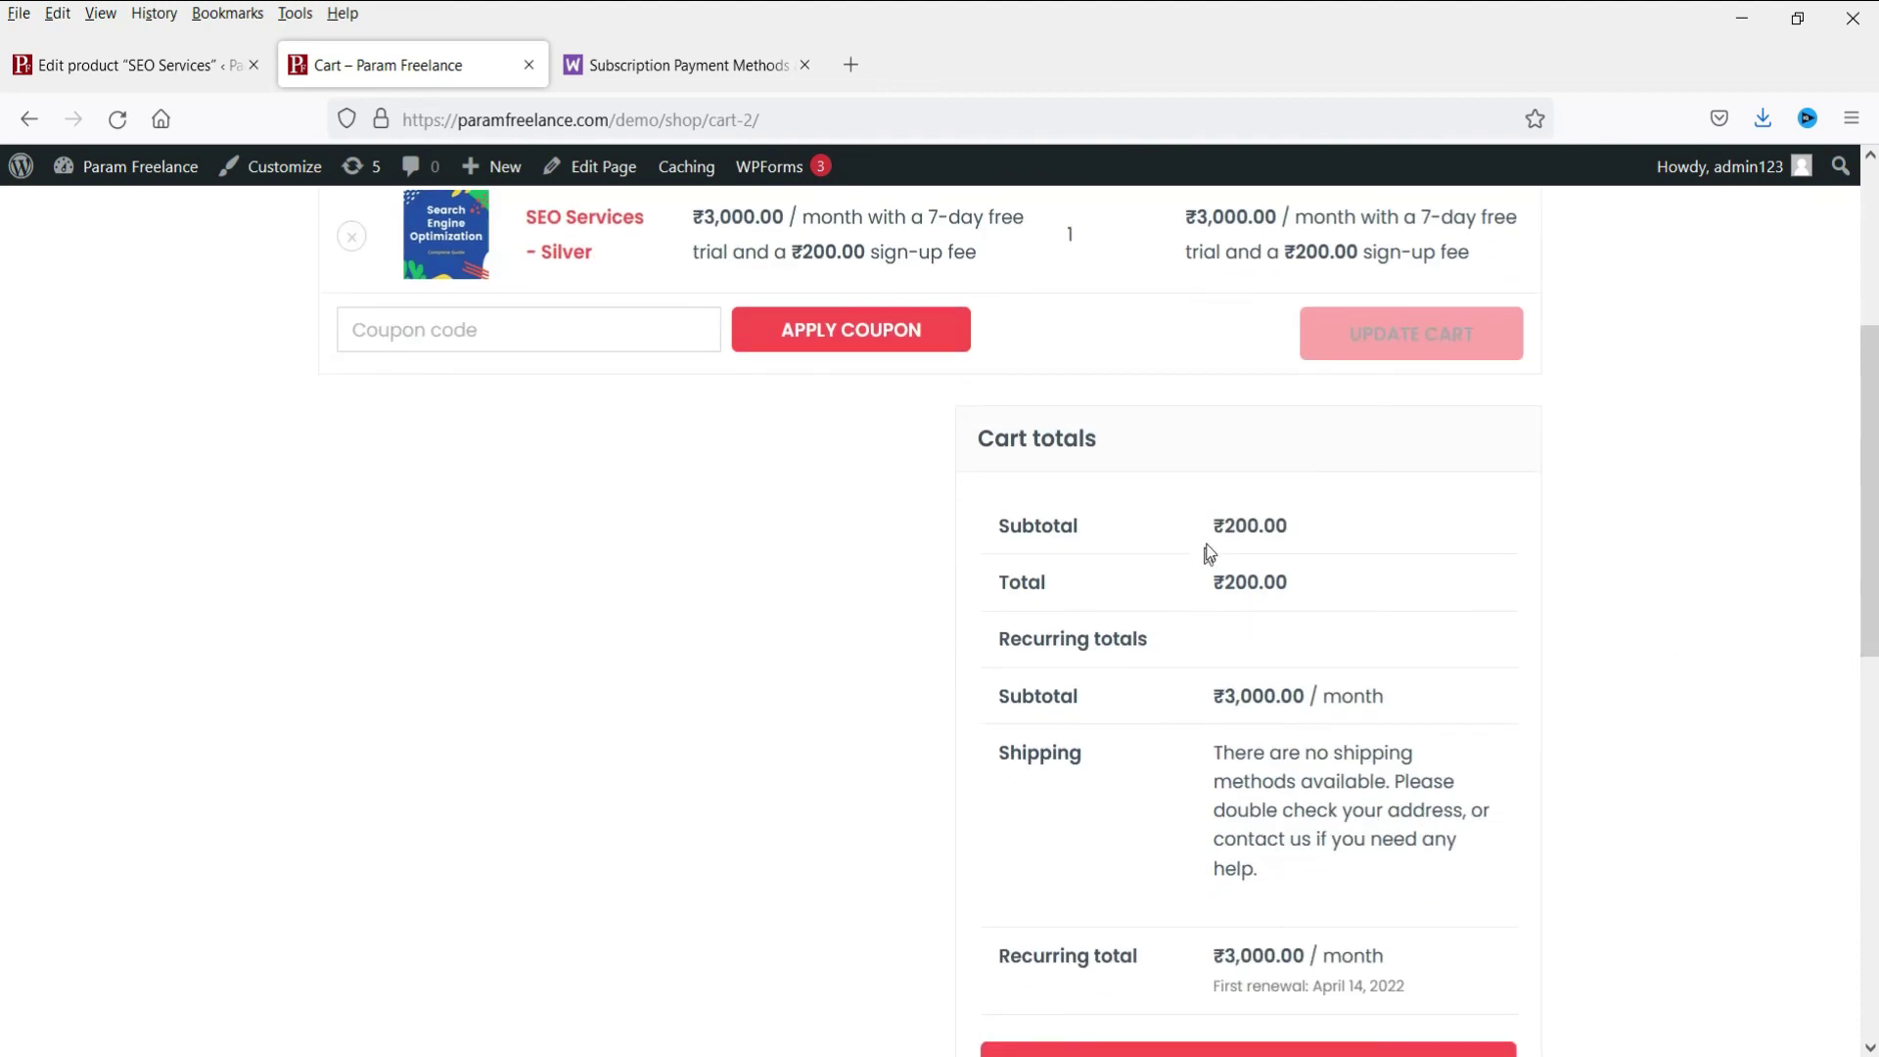
pyautogui.moveTo(1347, 558); pyautogui.dragTo(1225, 608)
pyautogui.click(1223, 600)
pyautogui.scroll(-3, 1435, 673)
pyautogui.scroll(4, 1418, 673)
pyautogui.scroll(-3, 1419, 674)
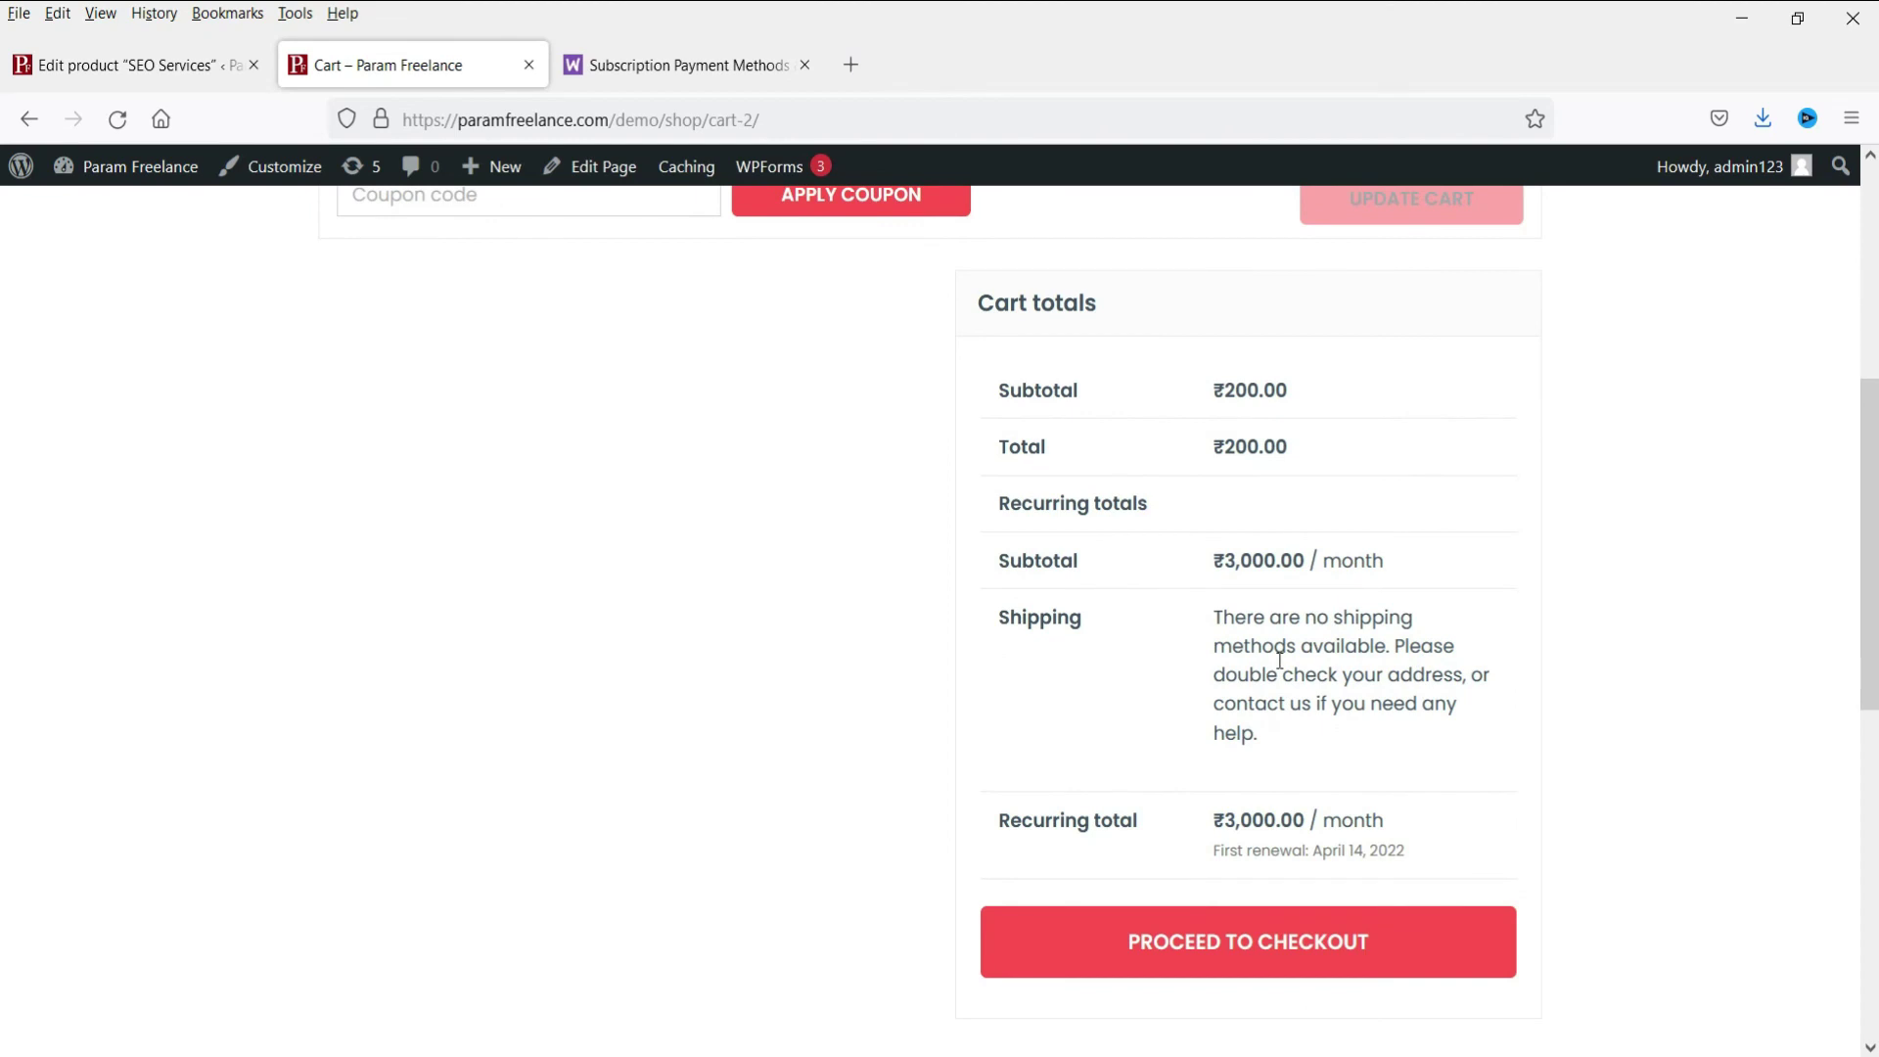
pyautogui.scroll(-2, 1358, 683)
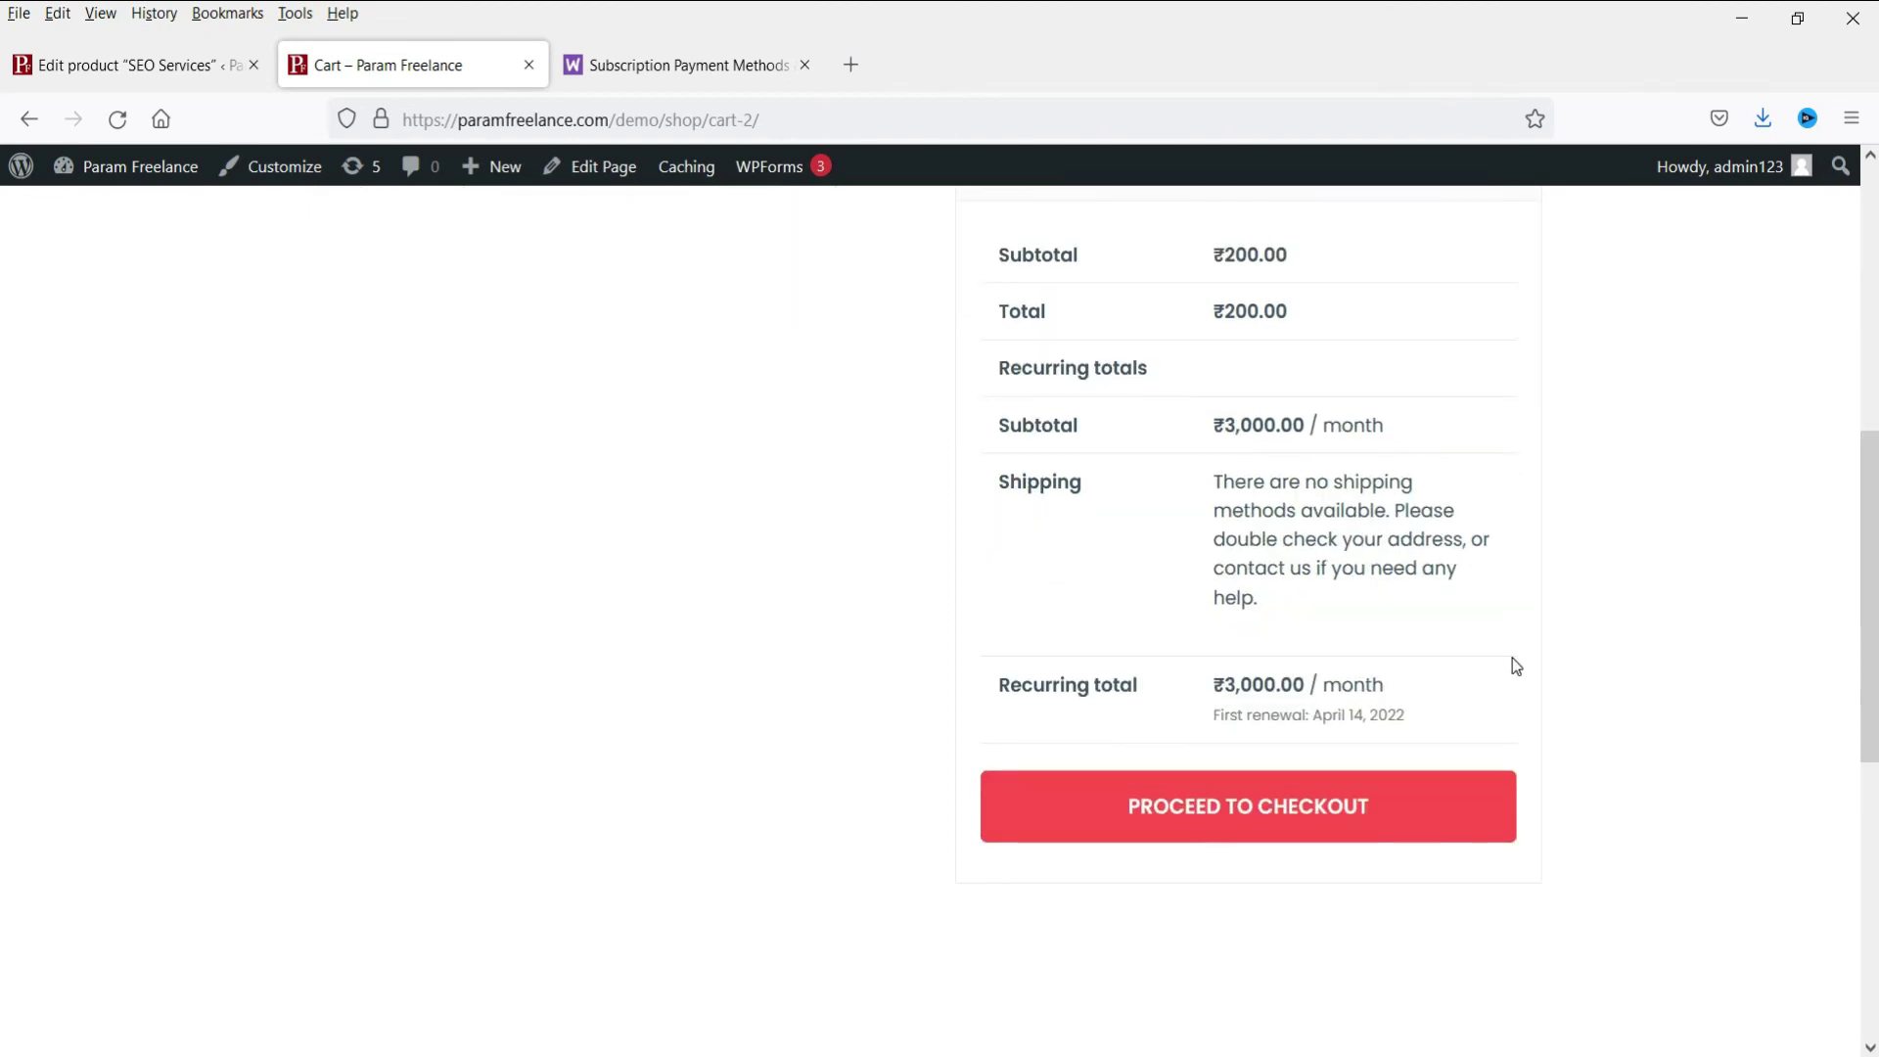
# Proceed to checkout with the Silver plan, then review the order's payment section and the supported payment methods documentation.
pyautogui.click(1308, 820)
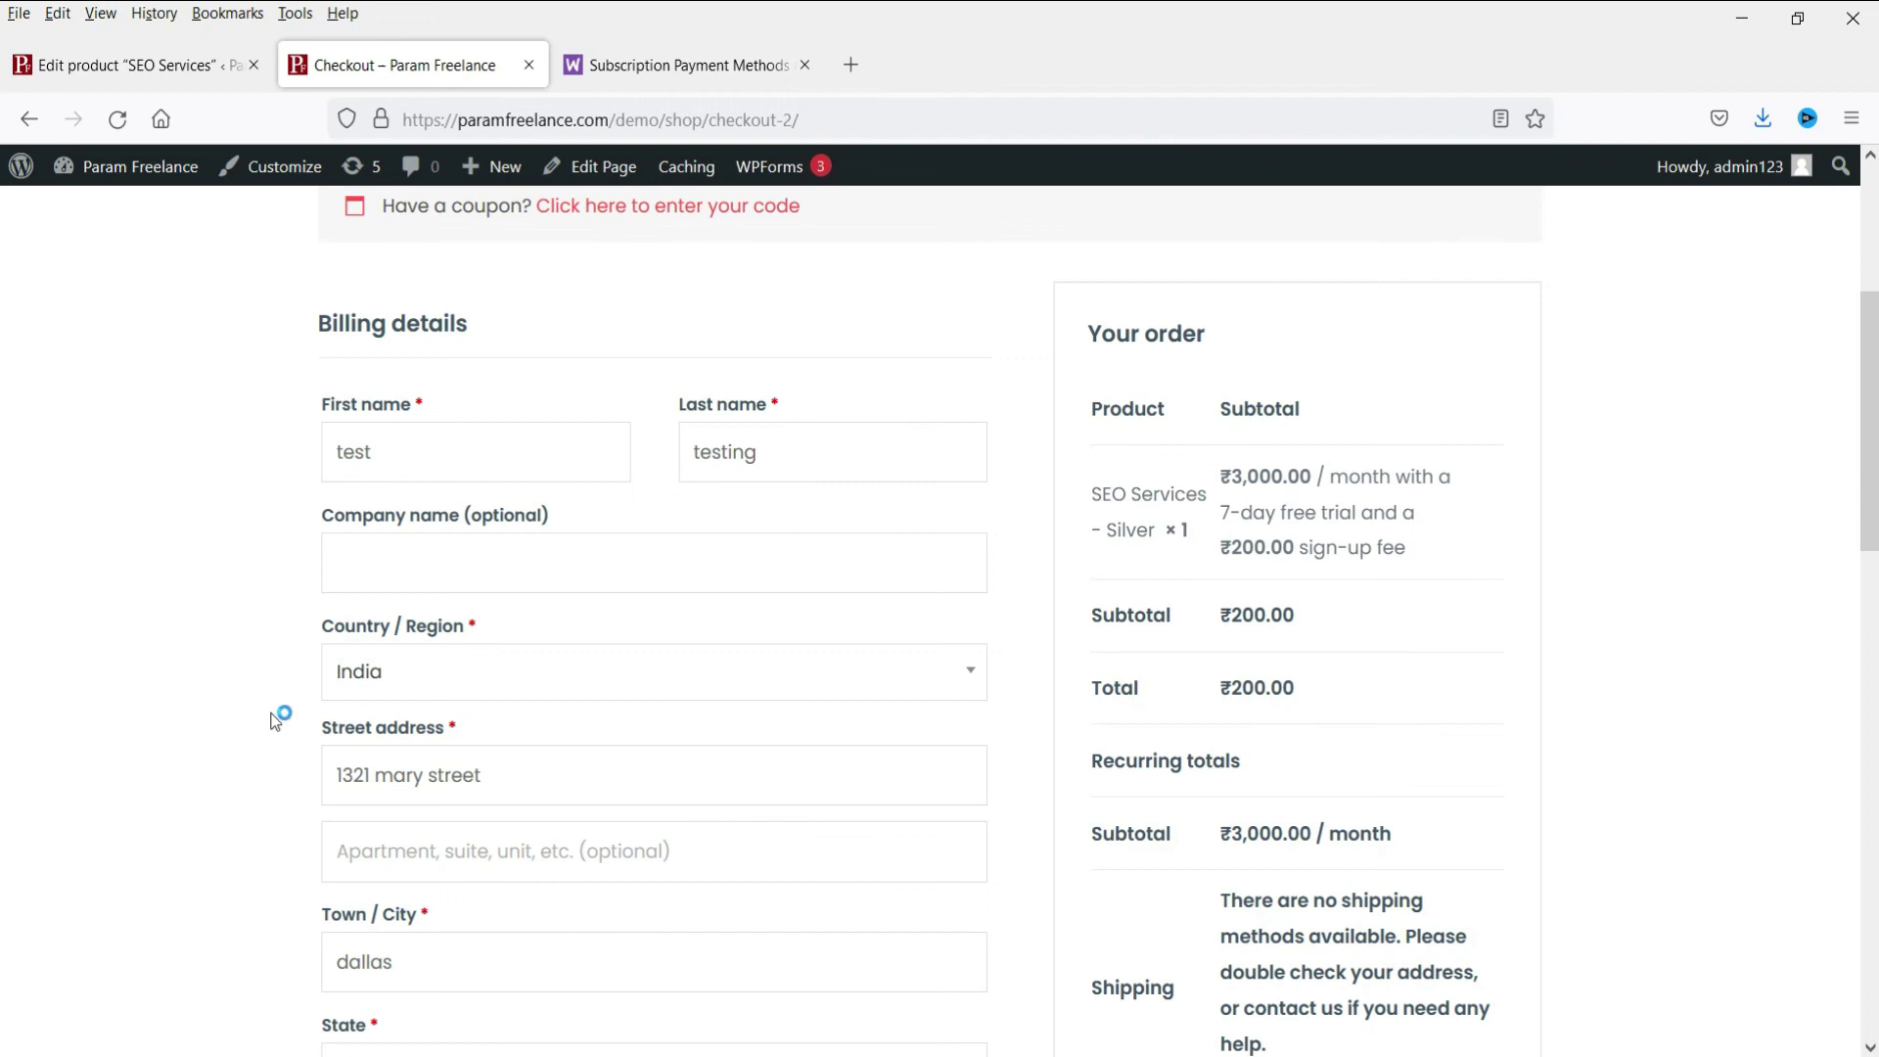
pyautogui.scroll(-9, 113, 655)
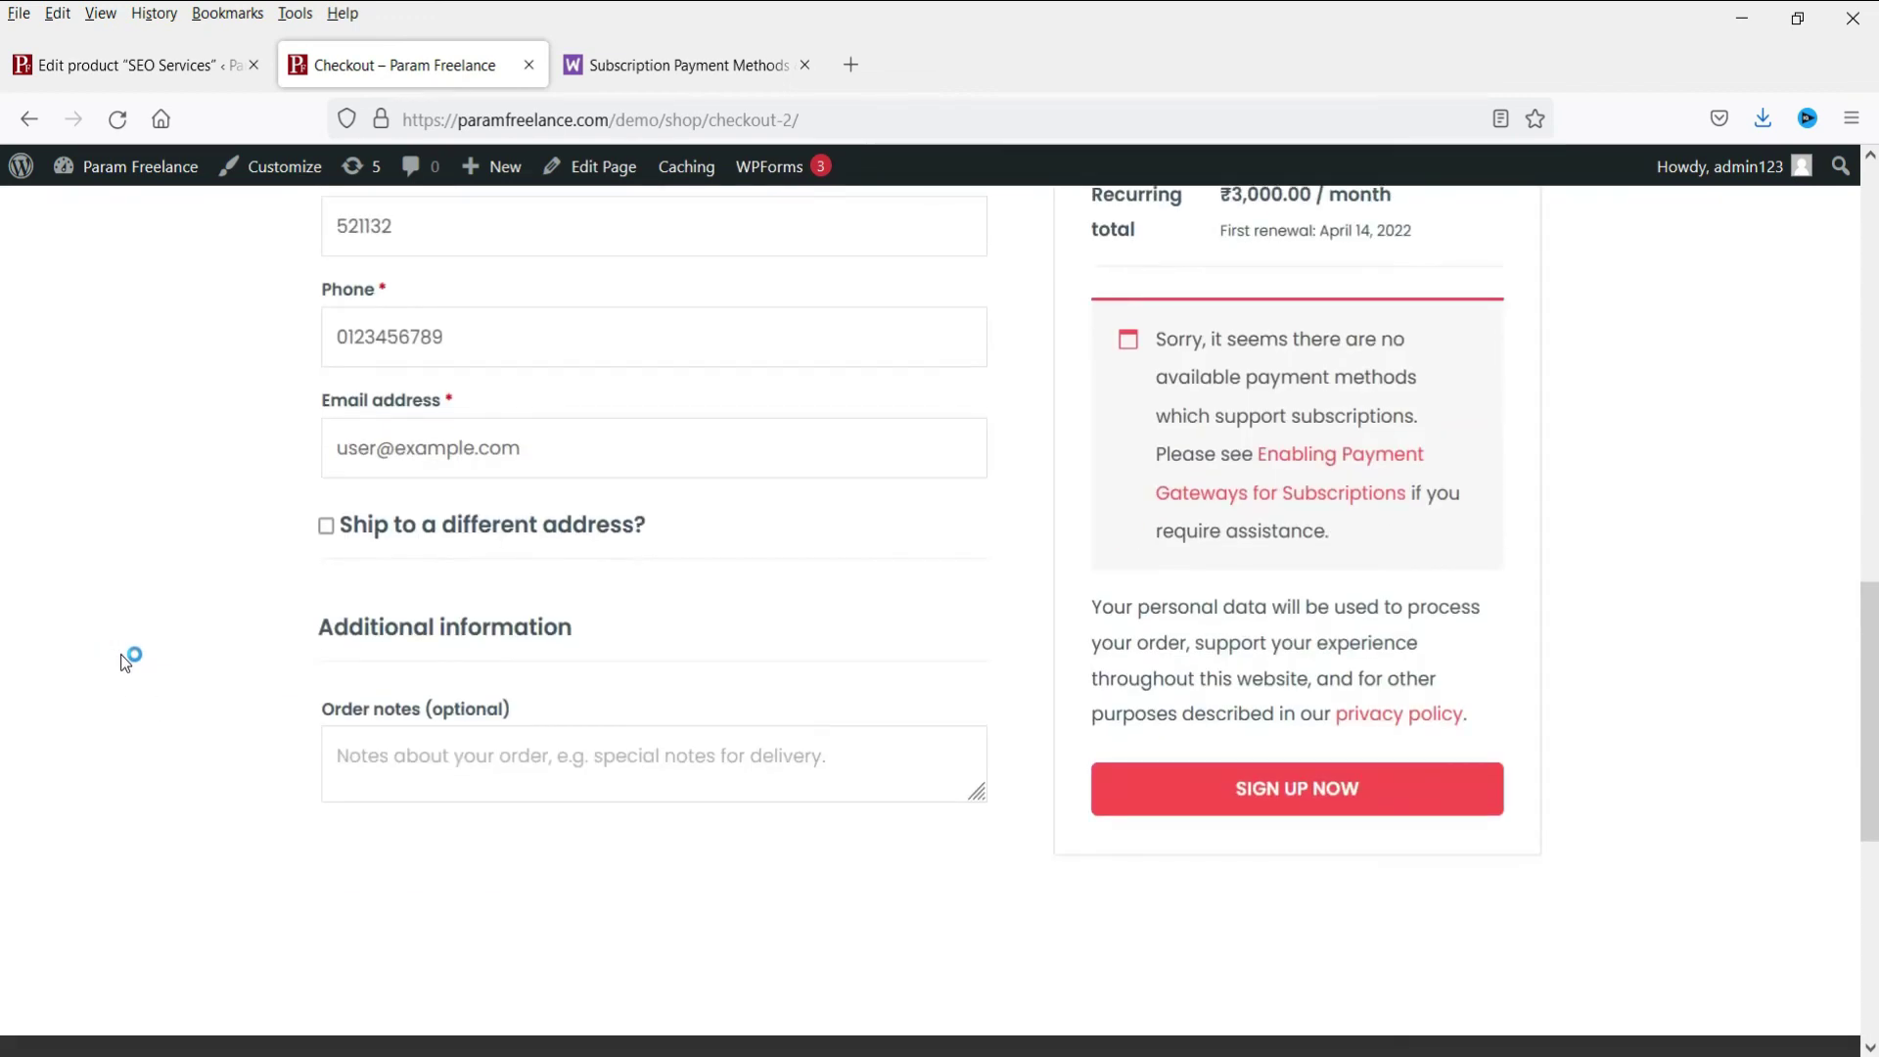
pyautogui.scroll(2, 1508, 629)
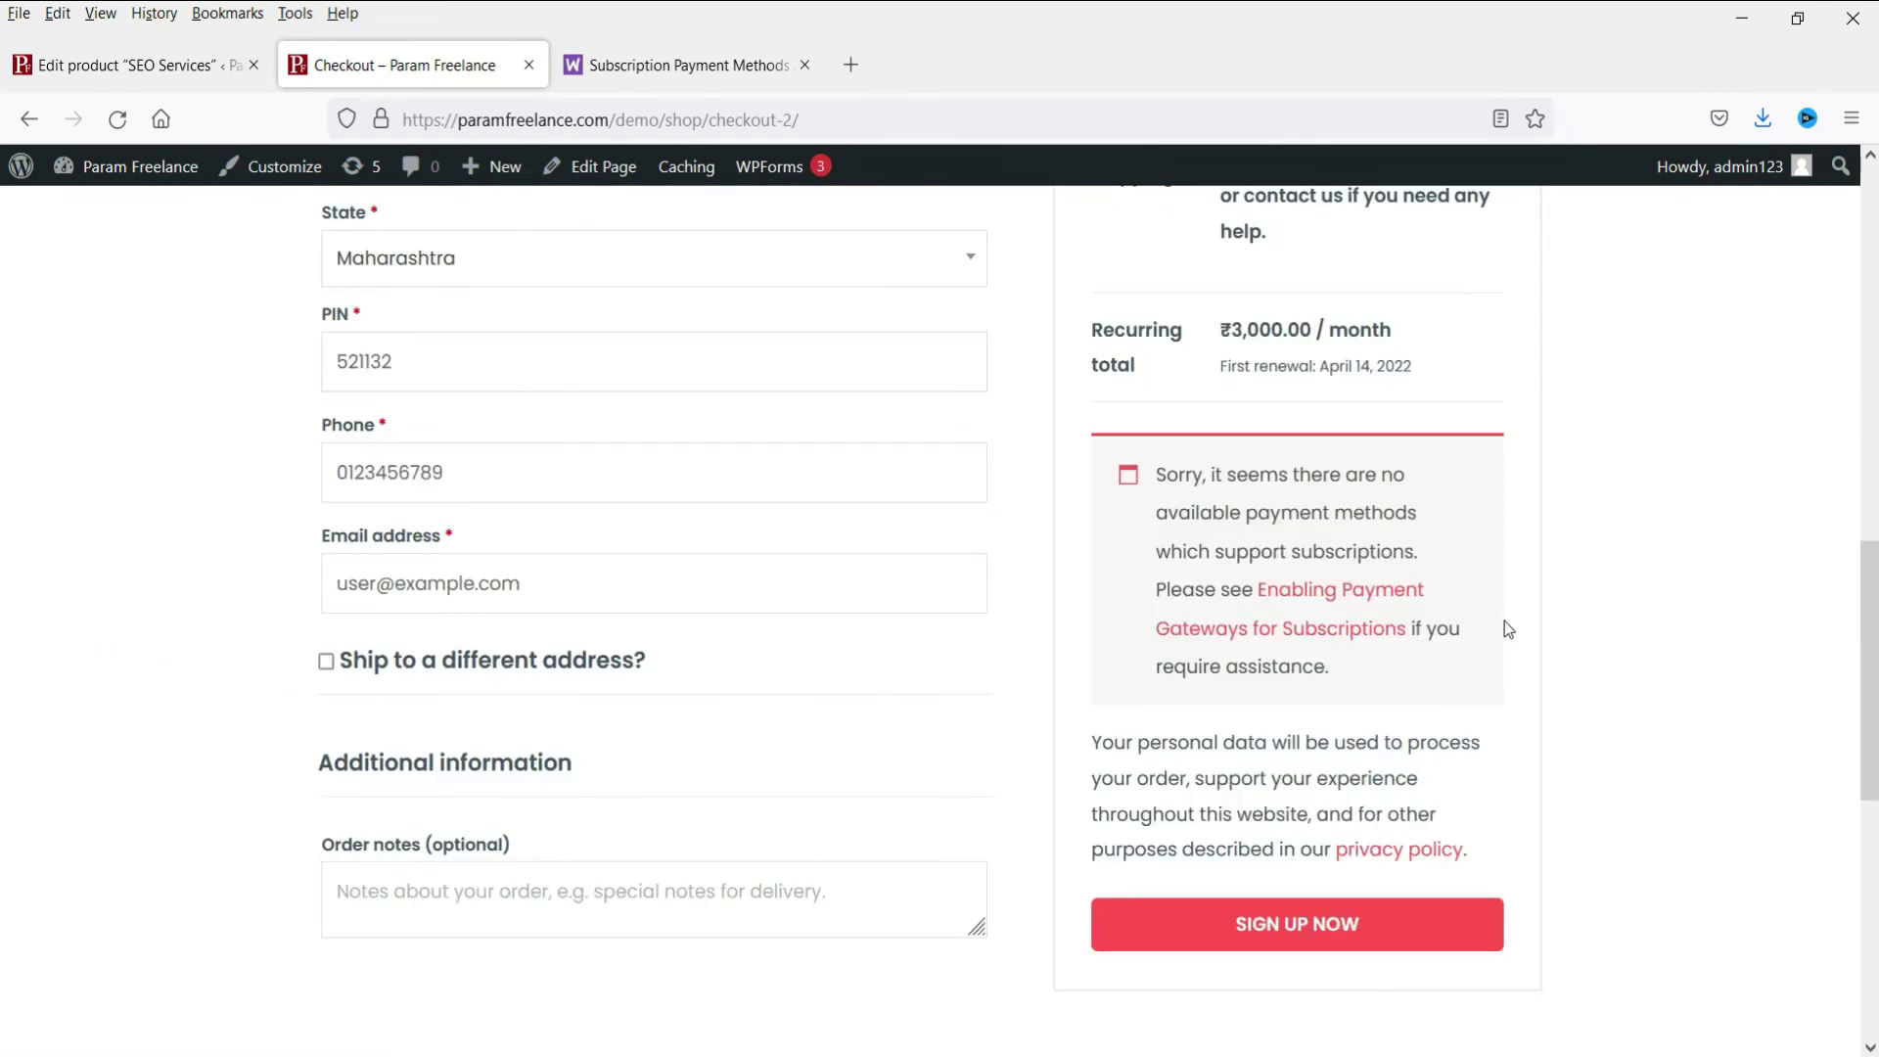
pyautogui.click(563, 65)
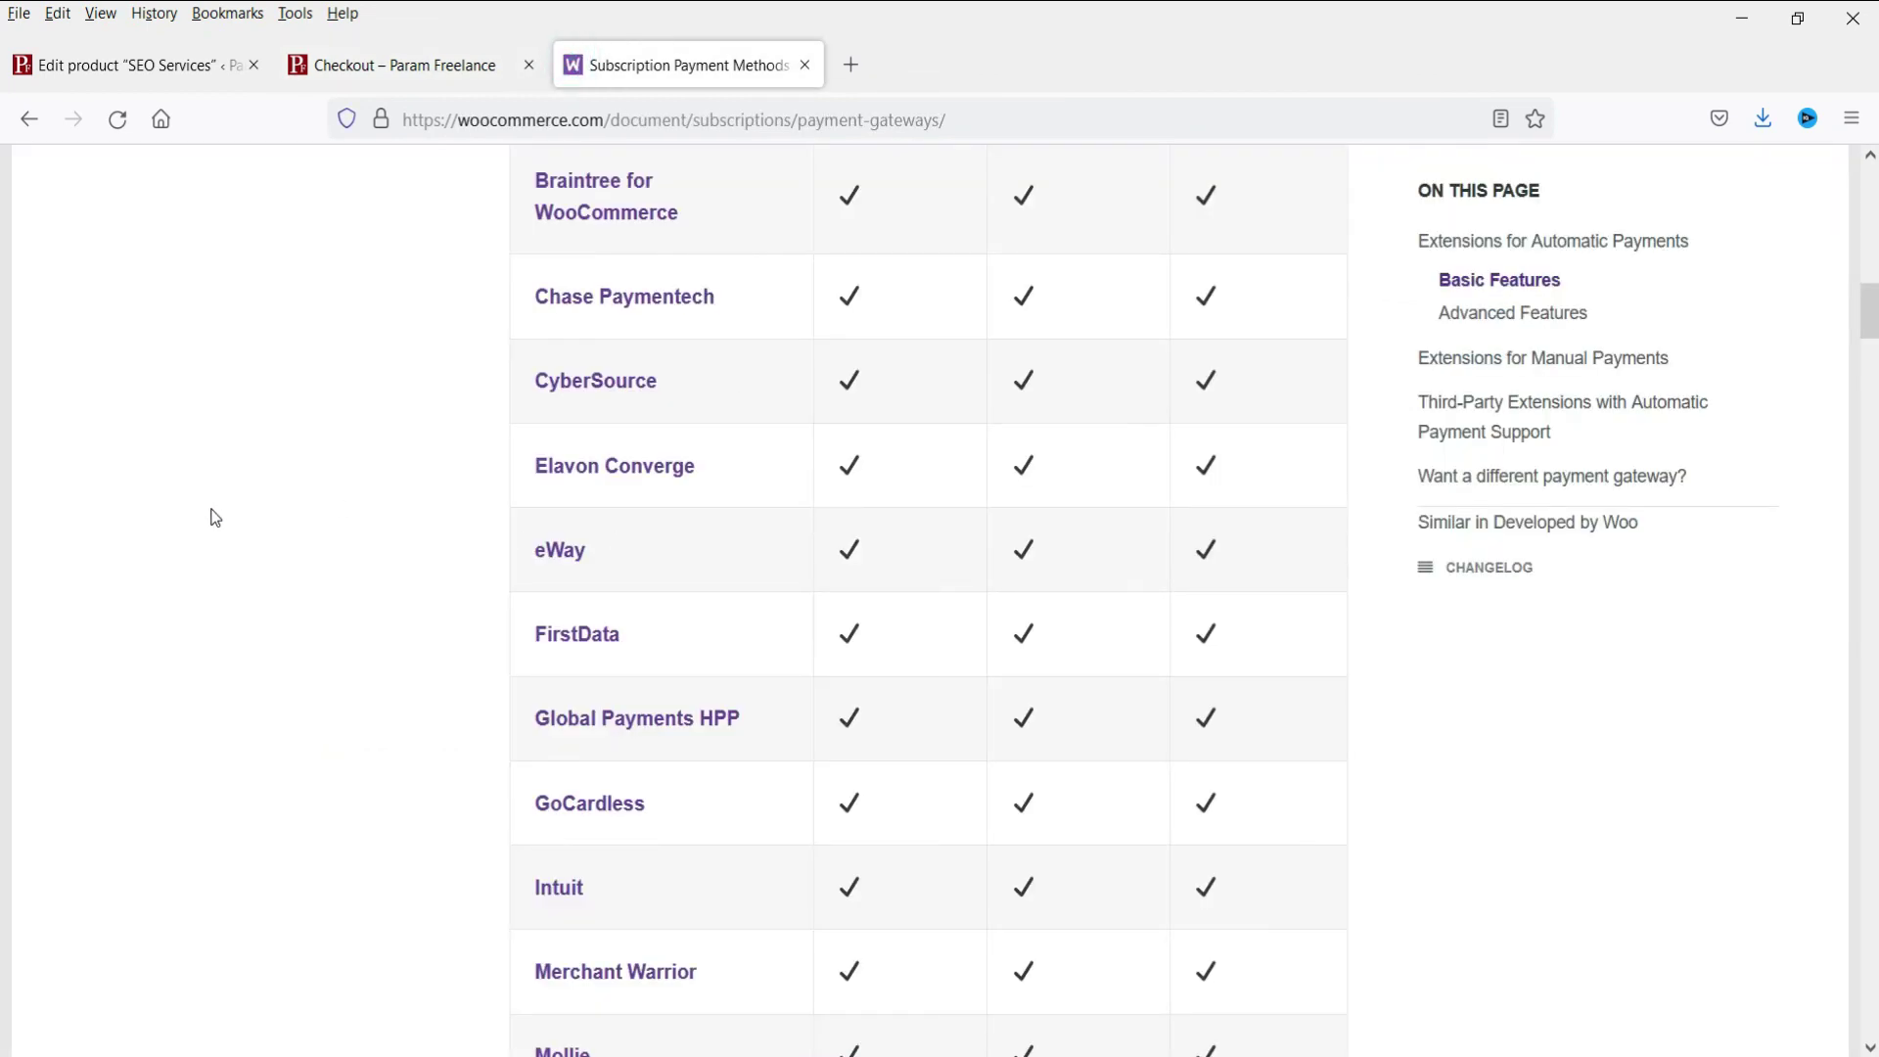
pyautogui.scroll(15, 209, 515)
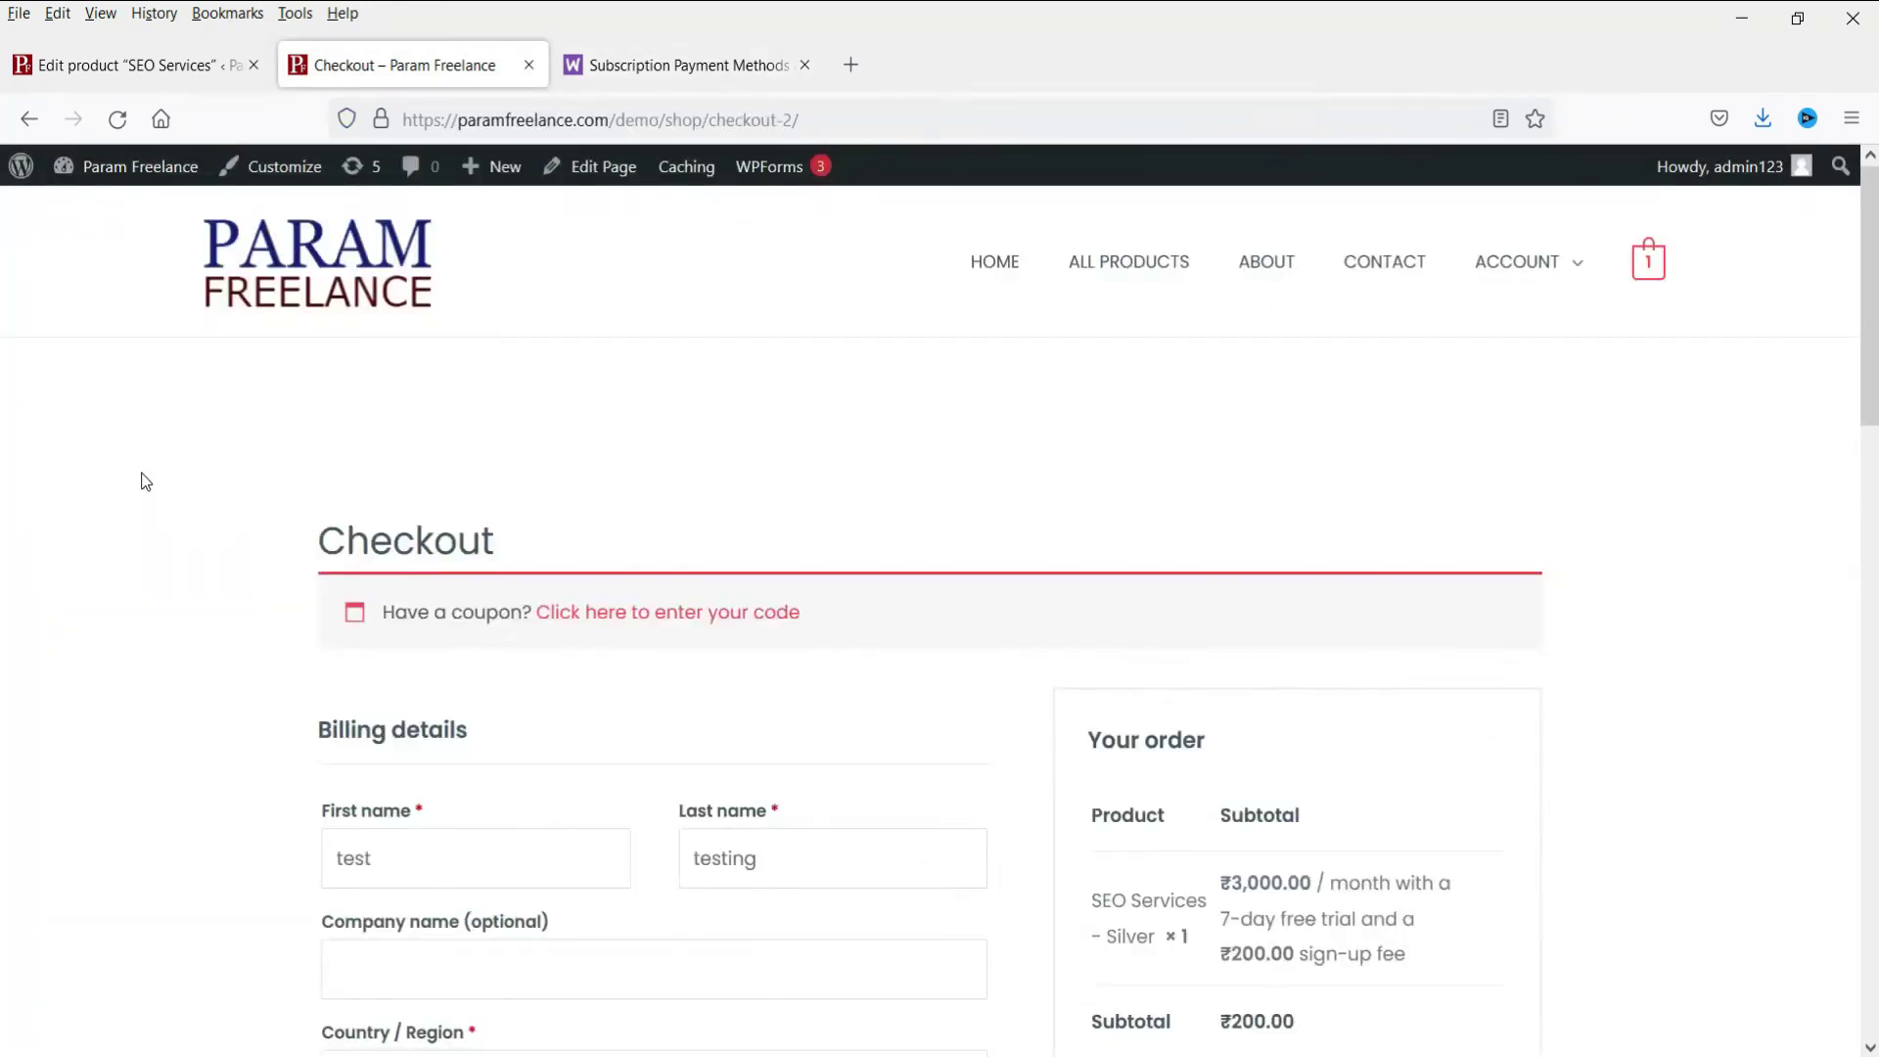